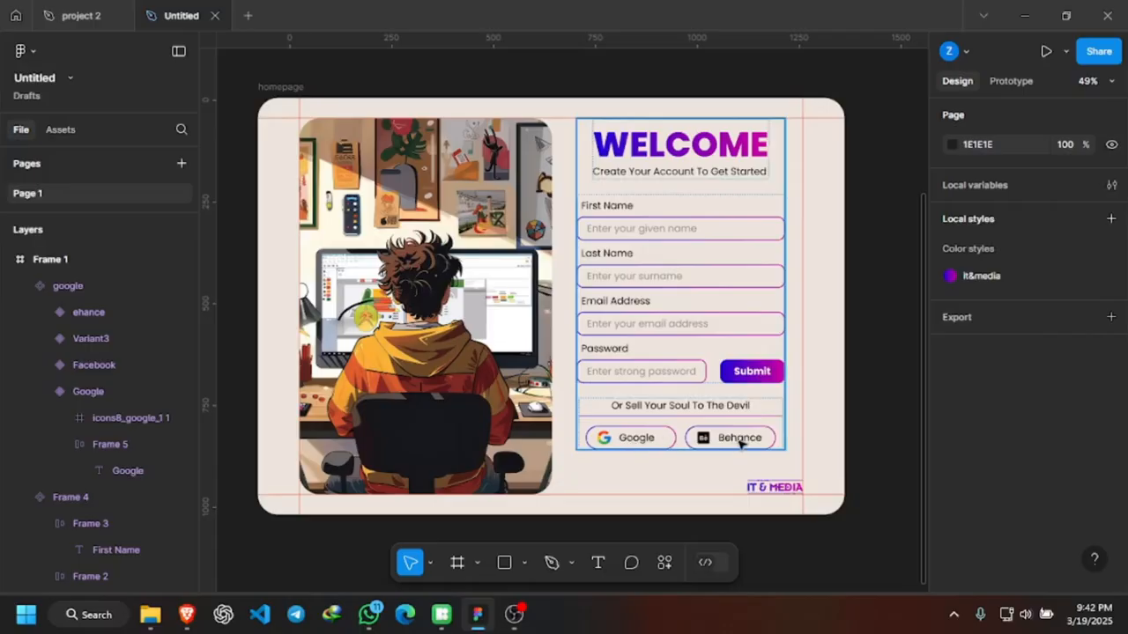
Examine the Google, Apple, Facebook and Behance button variants in Frame 1 and their use in the homepage form.
scroll(739, 444, up, 5)
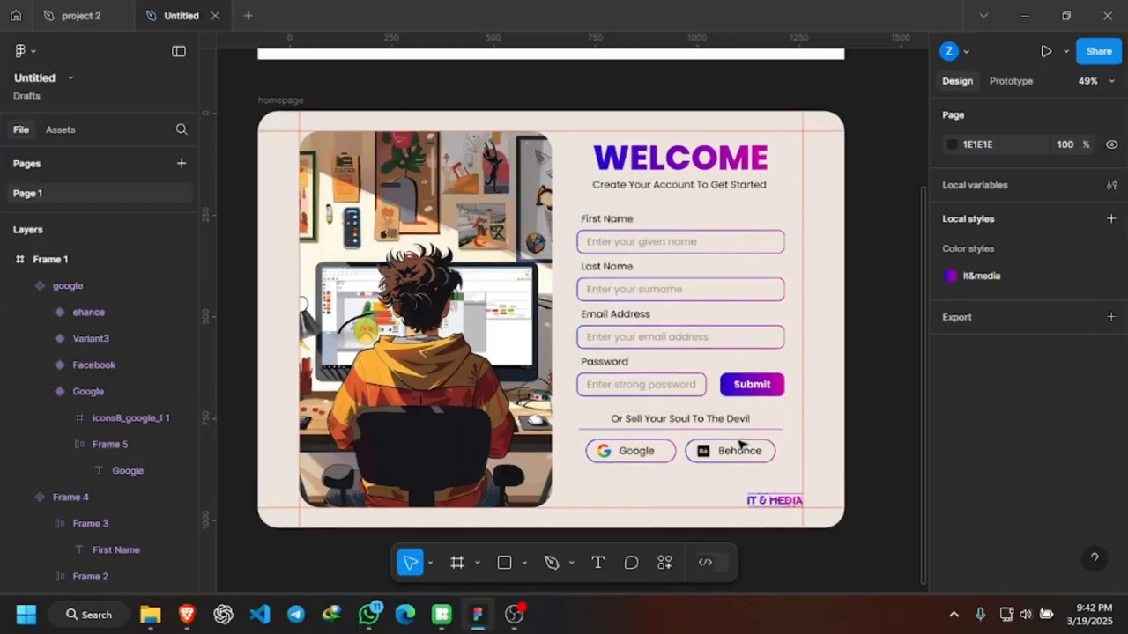
scroll(680, 370, up, 1)
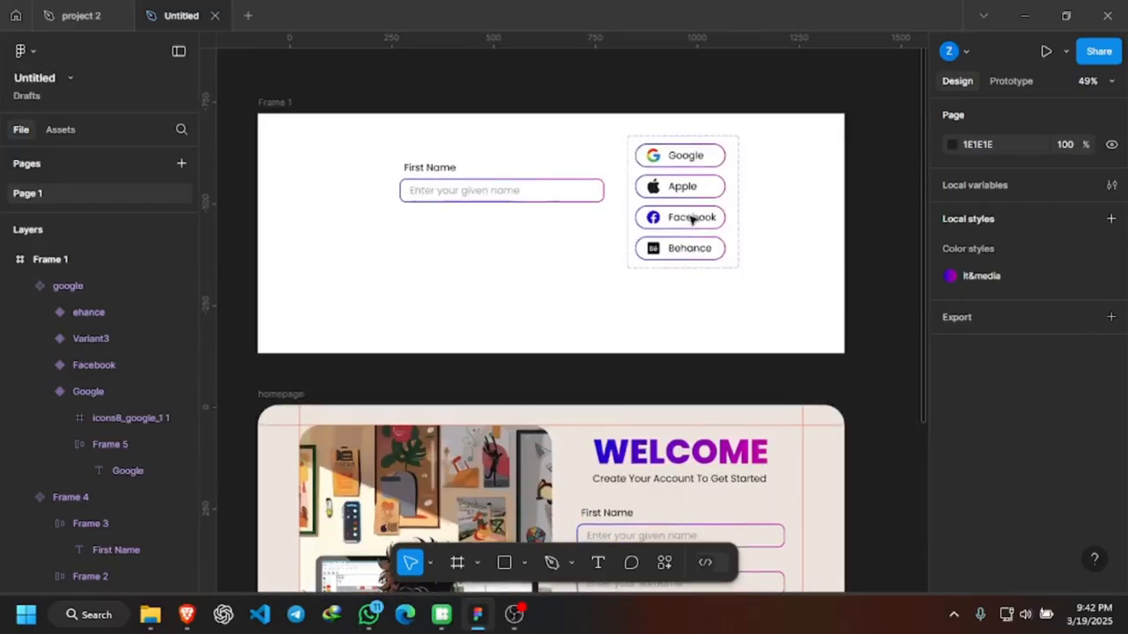
click(667, 156)
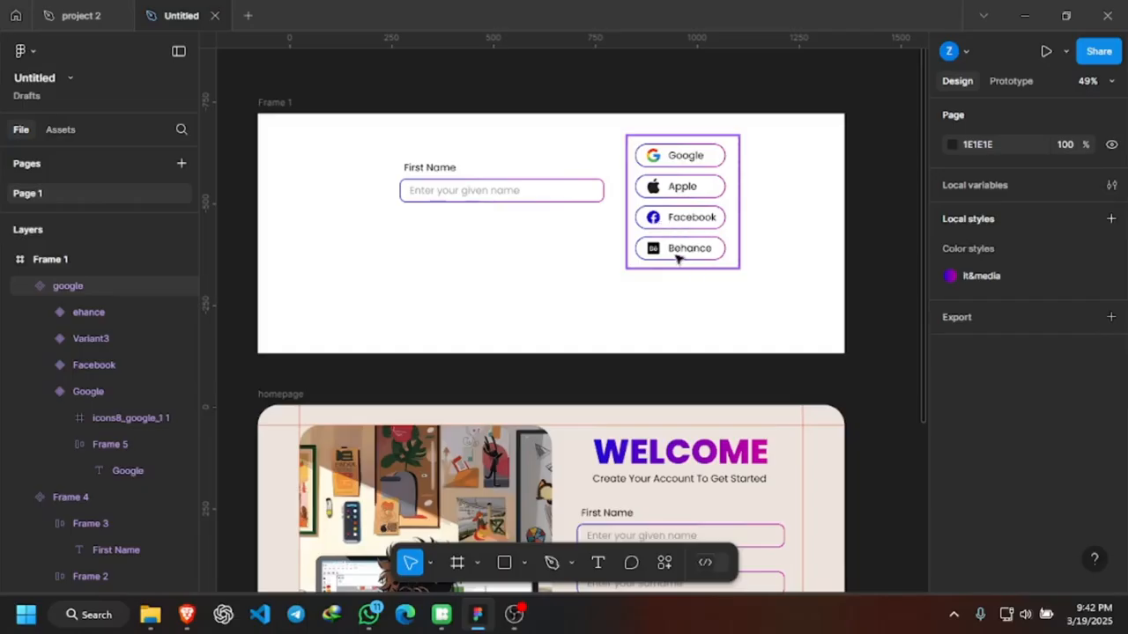
scroll(680, 264, up, 2)
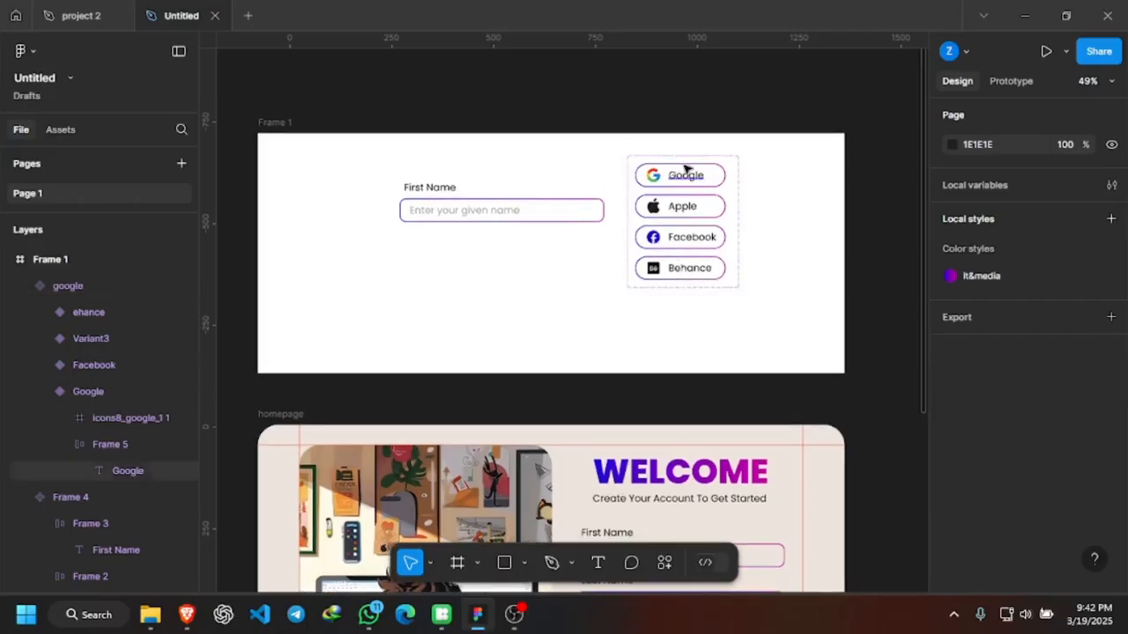
scroll(686, 166, up, 3)
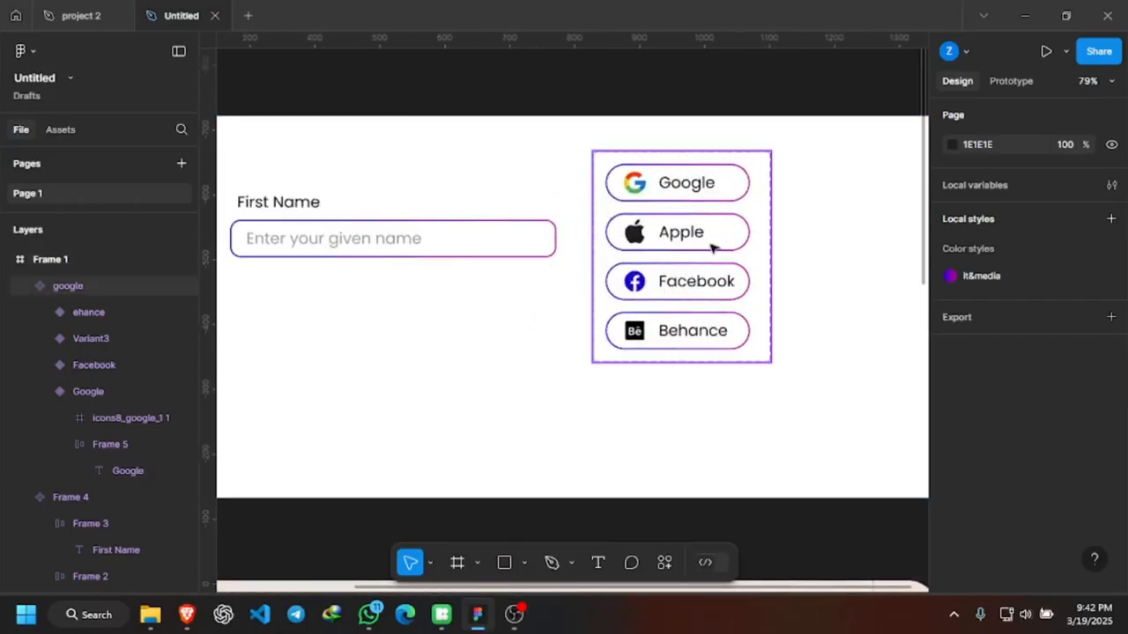
scroll(712, 249, down, 3)
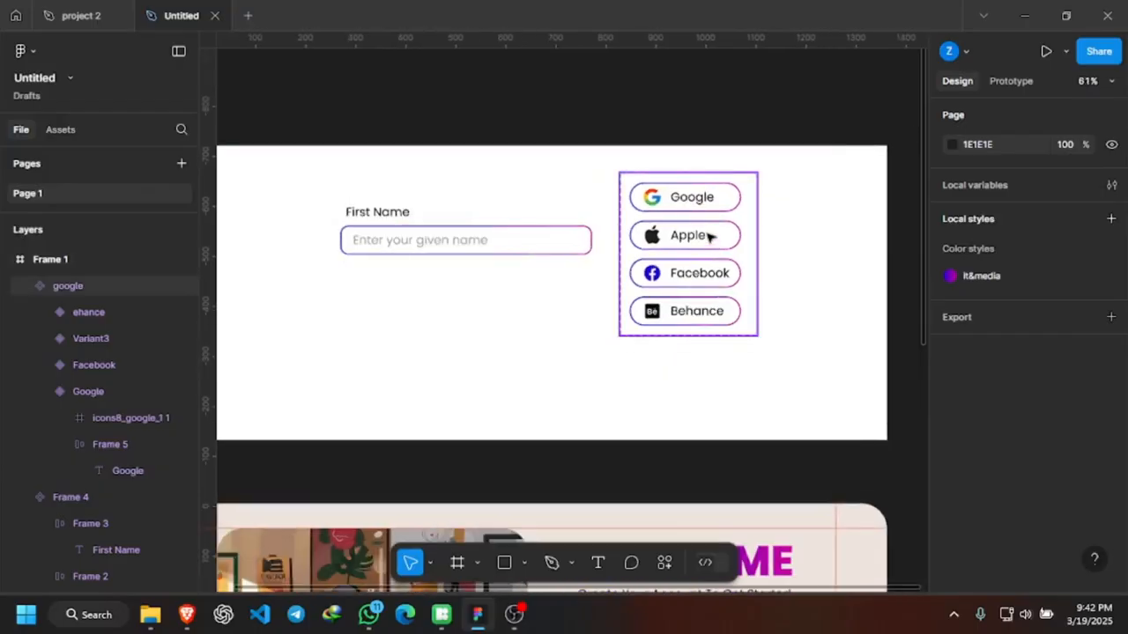
scroll(694, 202, down, 2)
scroll(694, 204, down, 1)
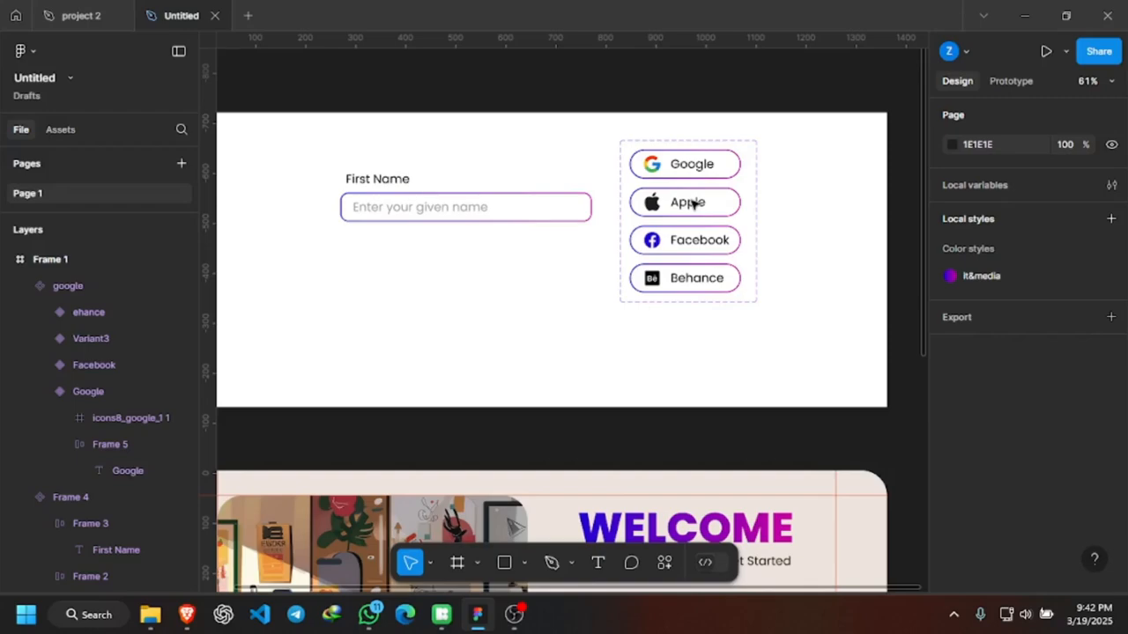
scroll(693, 203, down, 3)
scroll(692, 202, down, 4)
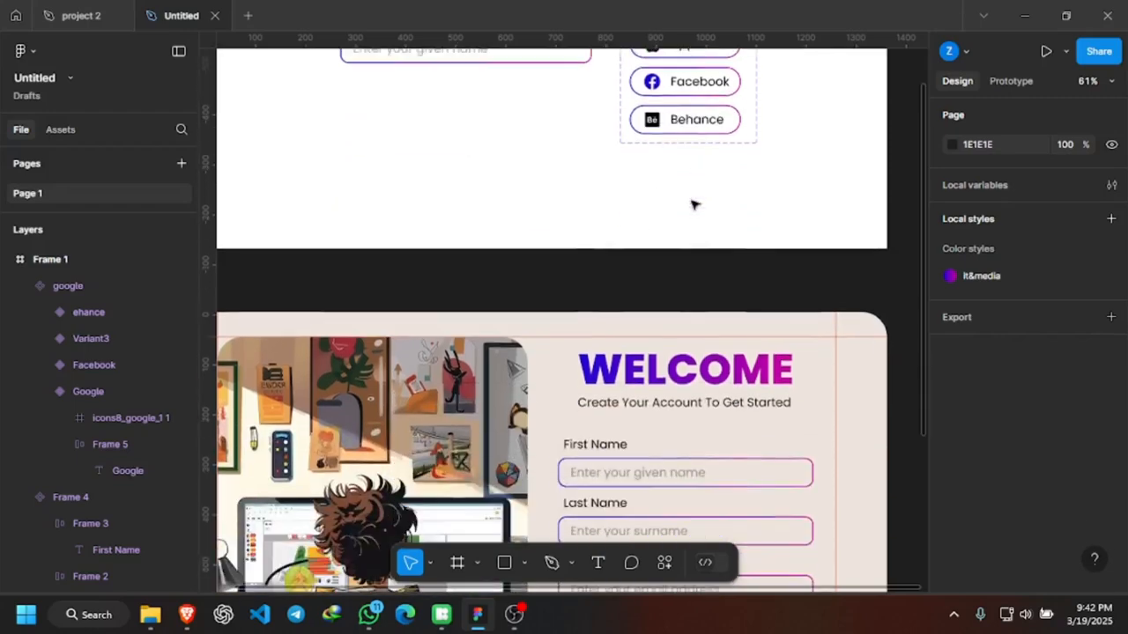
scroll(672, 442, down, 4)
scroll(671, 442, up, 1)
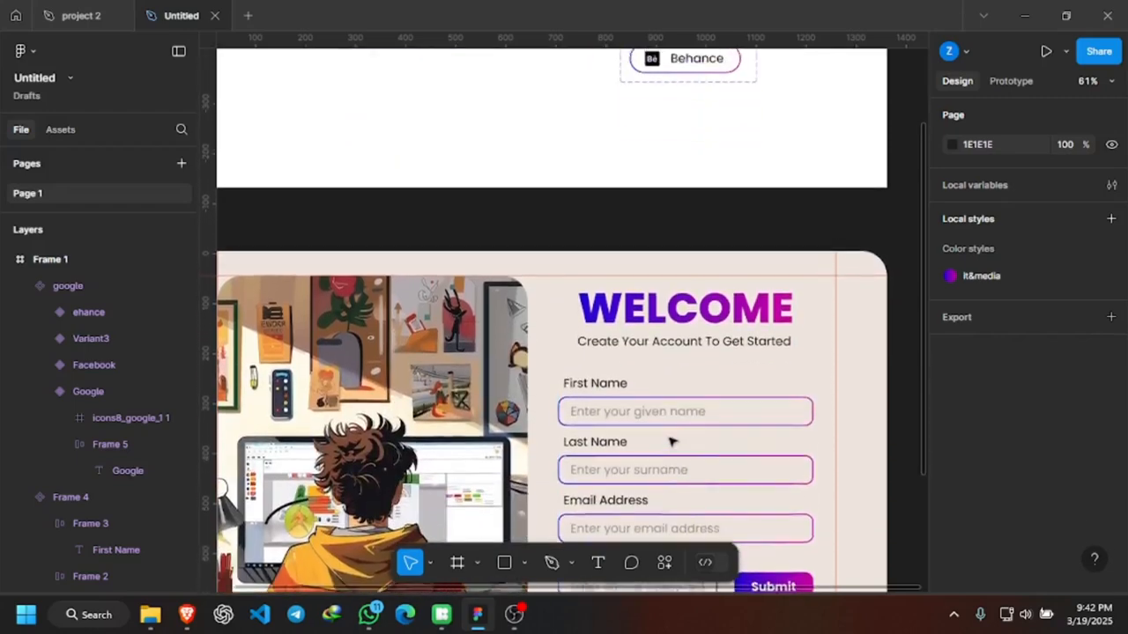
scroll(669, 440, up, 7)
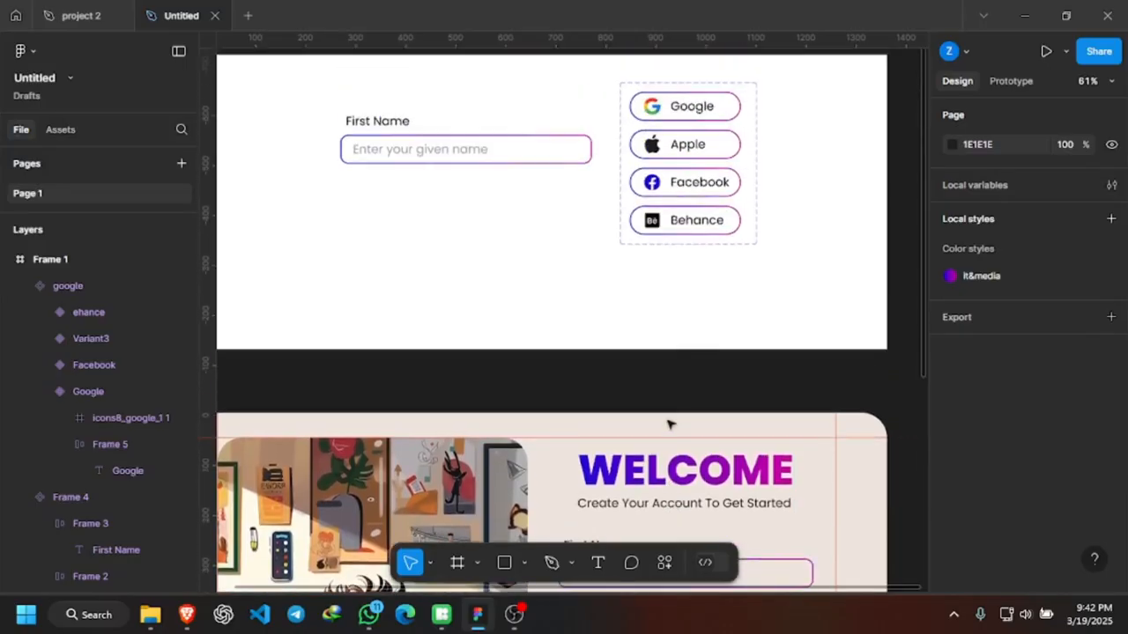
scroll(659, 151, up, 3)
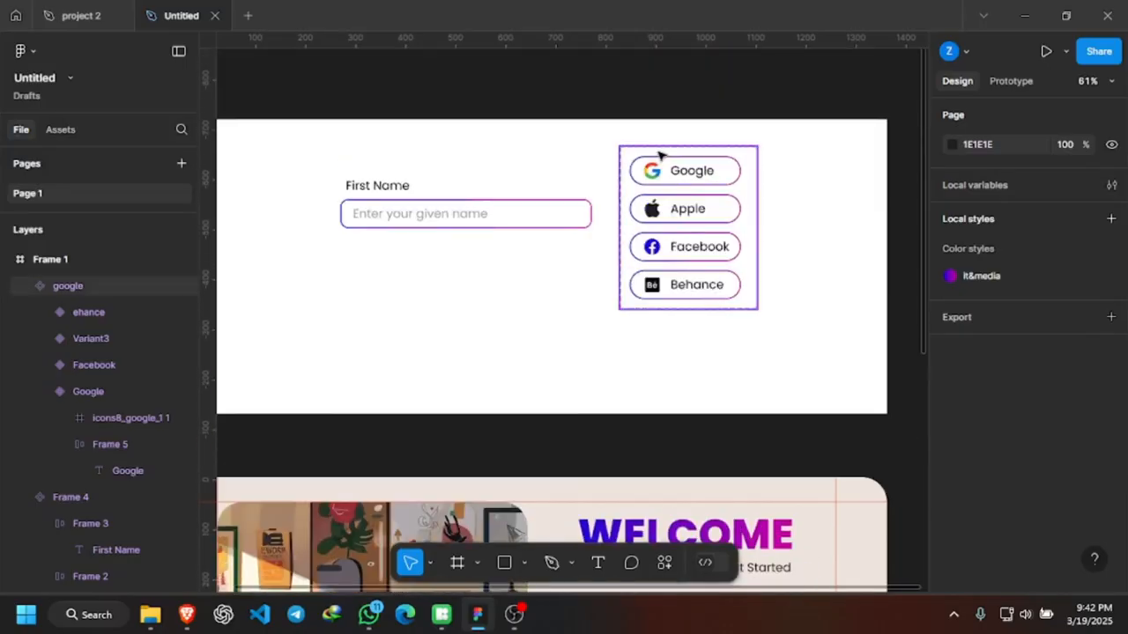
scroll(661, 156, up, 1)
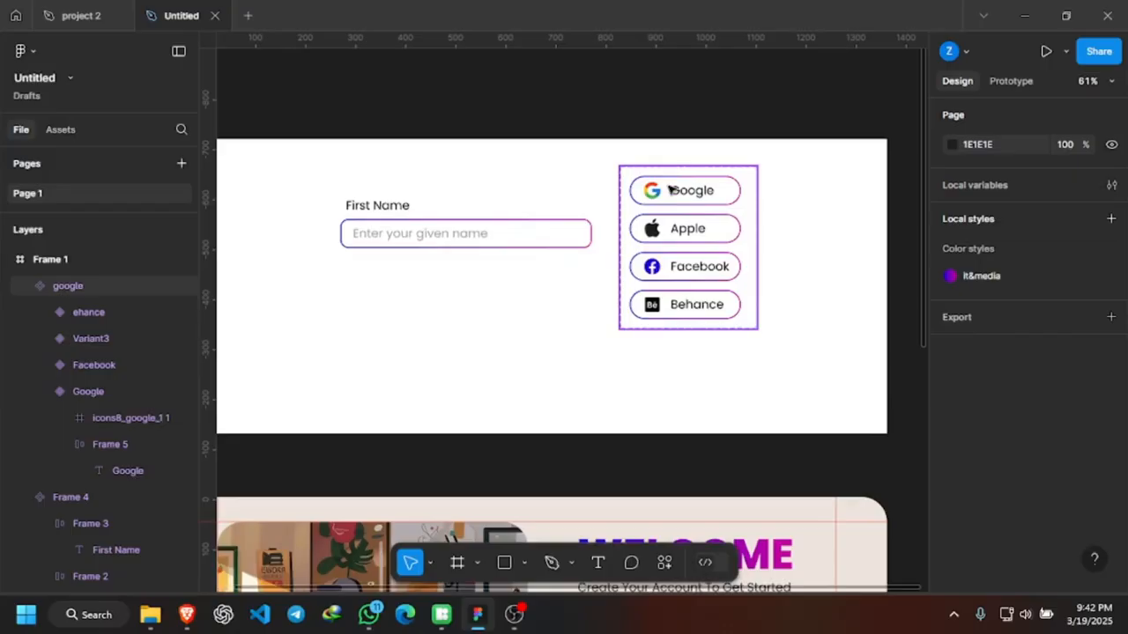
Inspect the First Name input field component in Frame 1 and compare it with the homepage's form fields.
scroll(686, 191, up, 1)
click(403, 211)
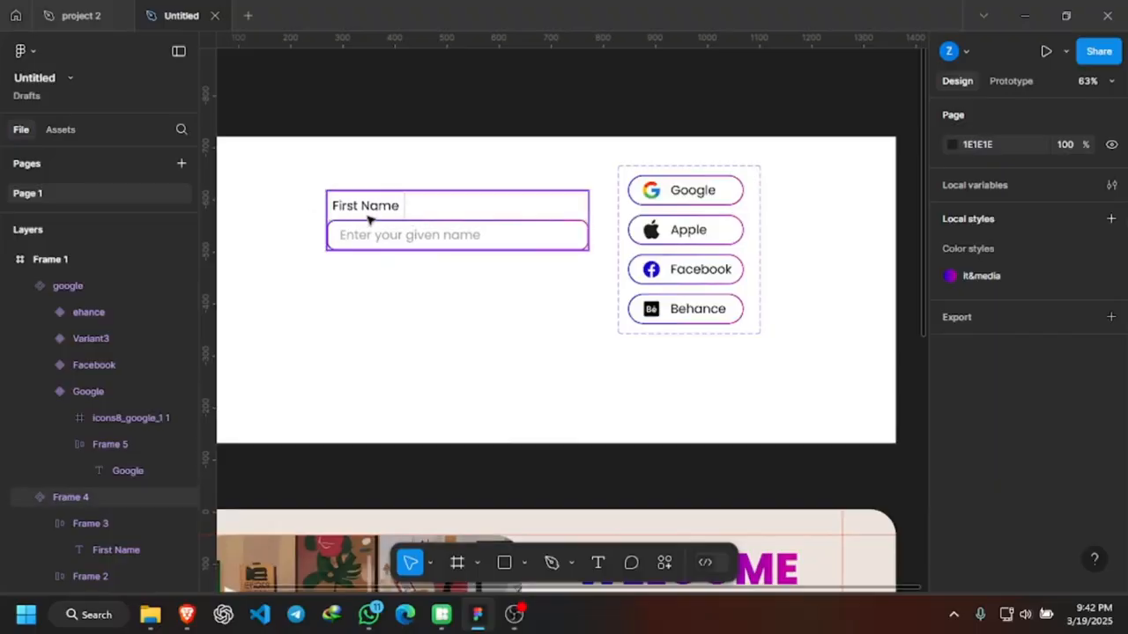
click(370, 215)
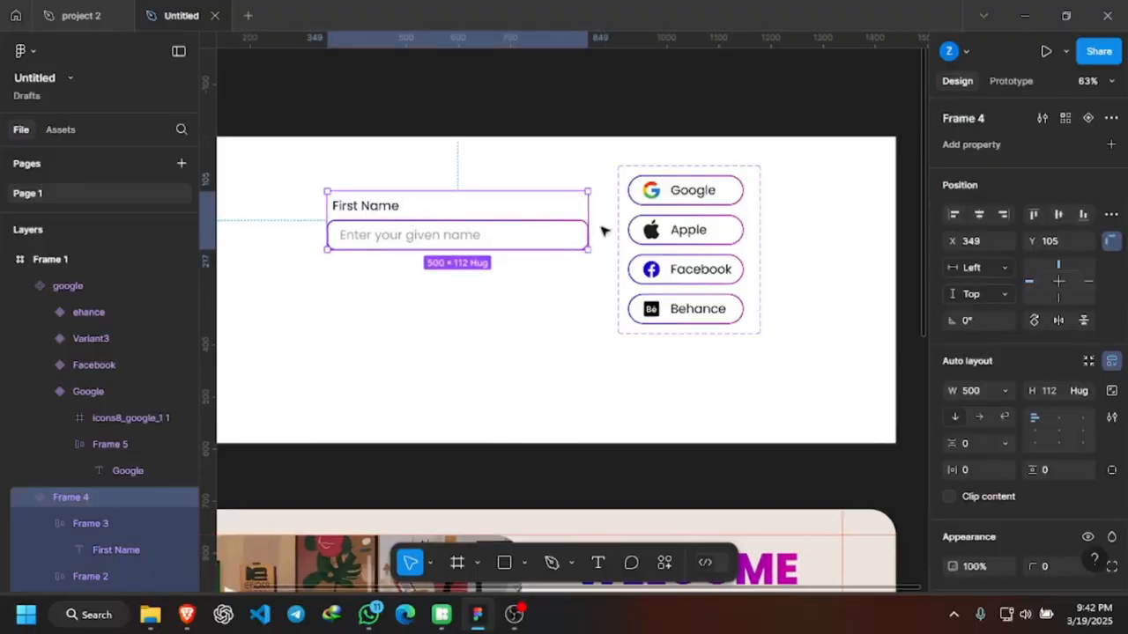
scroll(604, 320, down, 3)
scroll(561, 233, down, 3)
scroll(561, 244, down, 4)
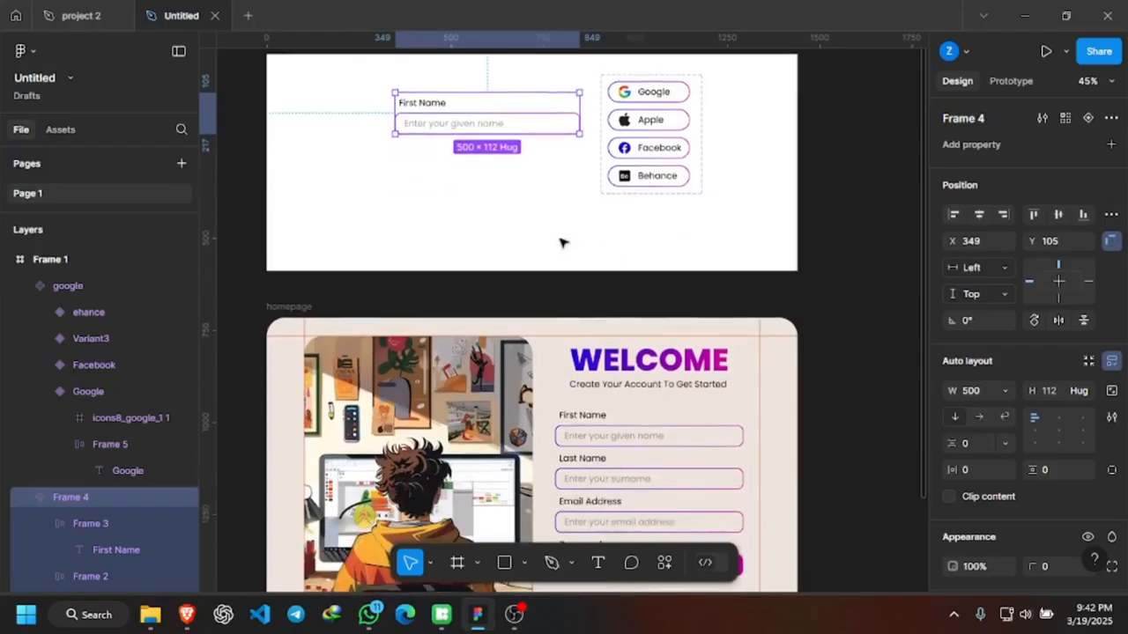
scroll(599, 353, down, 1)
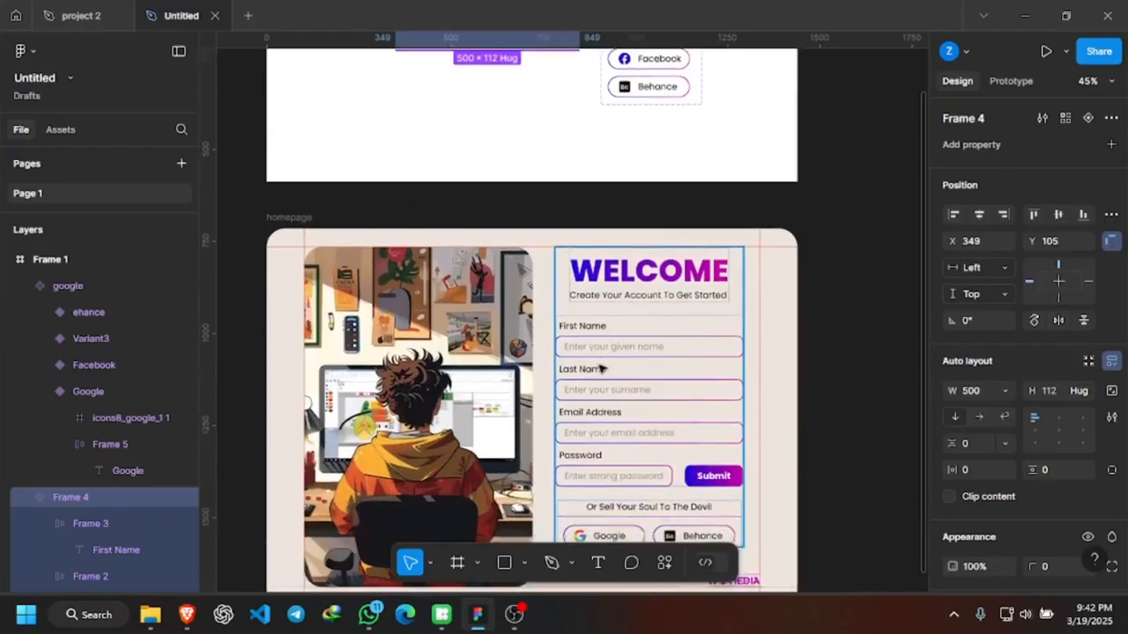
scroll(599, 365, up, 5)
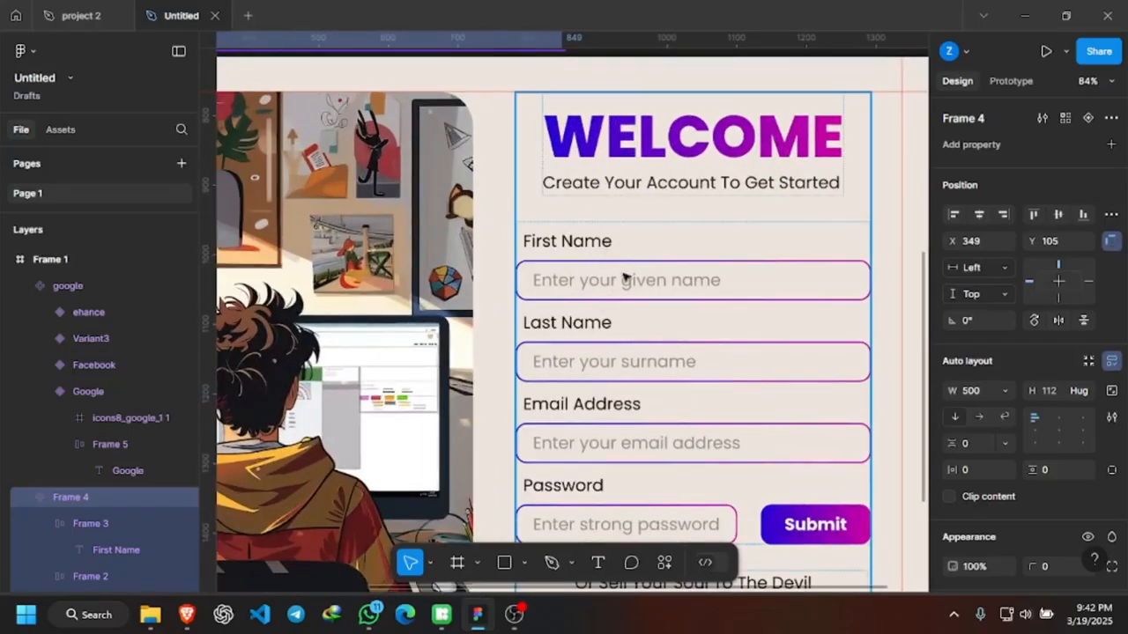
scroll(623, 301, up, 1)
scroll(623, 300, up, 3)
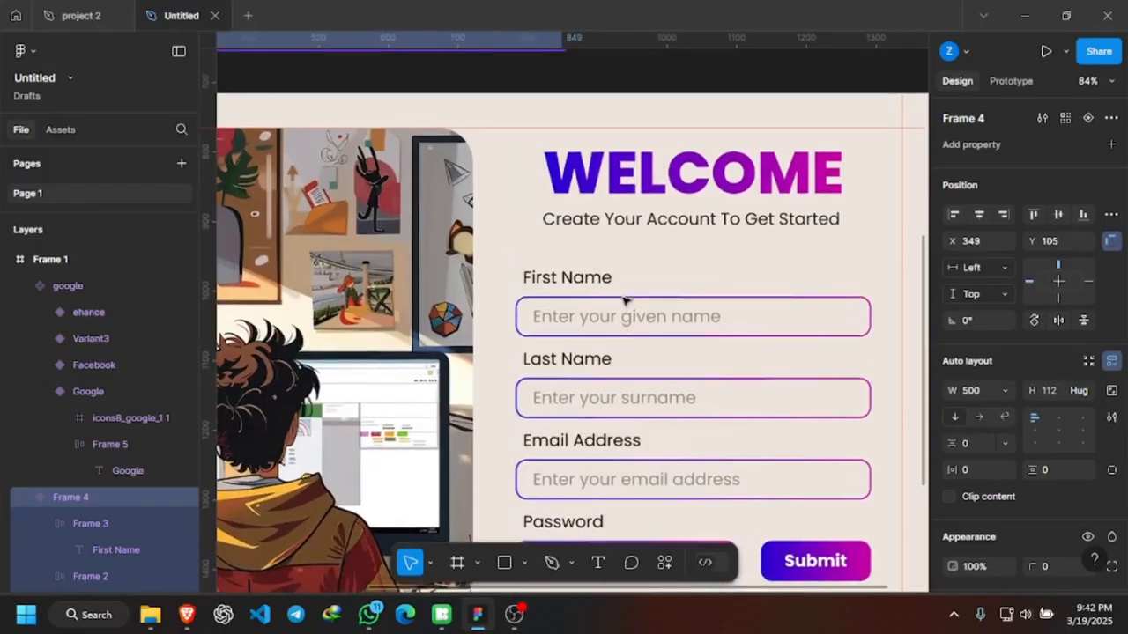
scroll(624, 300, down, 5)
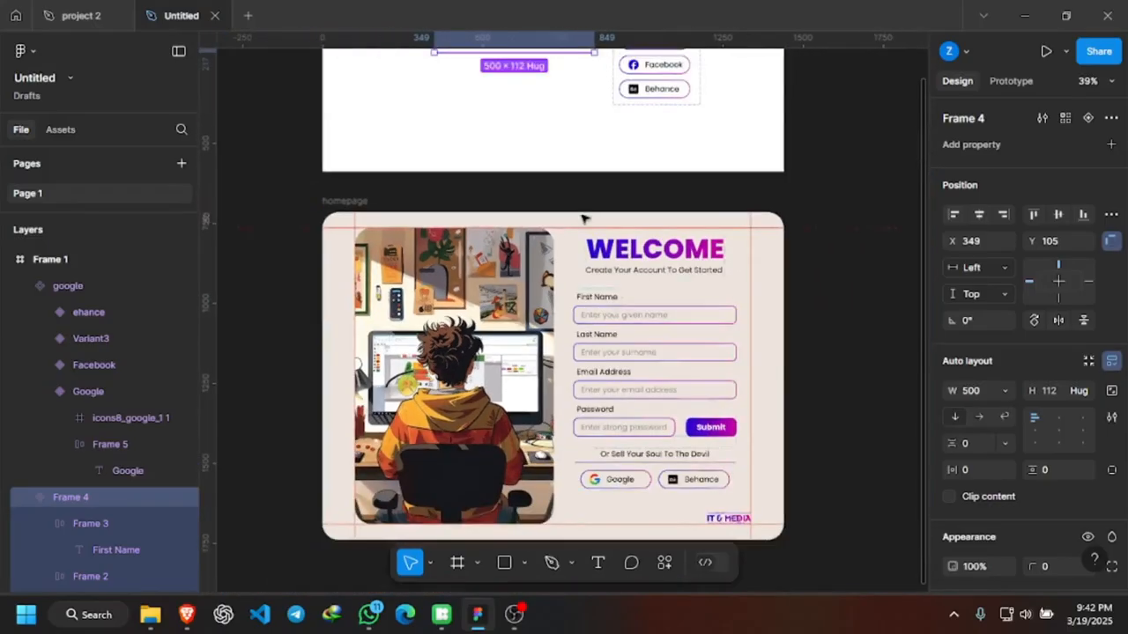
scroll(583, 211, up, 3)
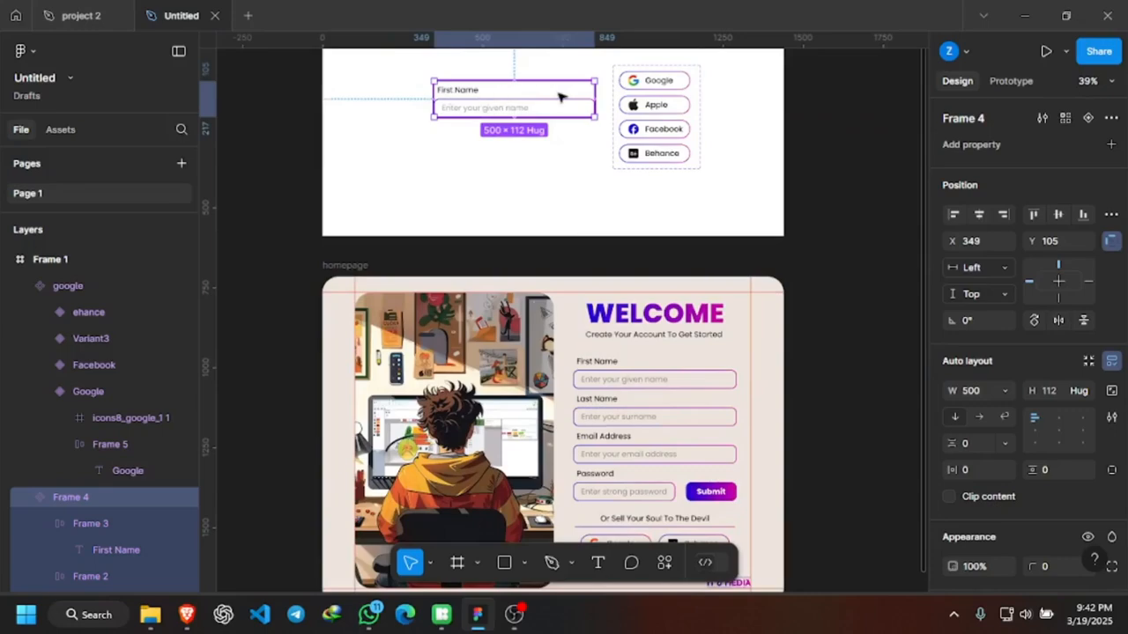
Review the finished homepage sign-up layout, including its illustration, form fields, Submit button and social buttons.
scroll(648, 352, down, 5)
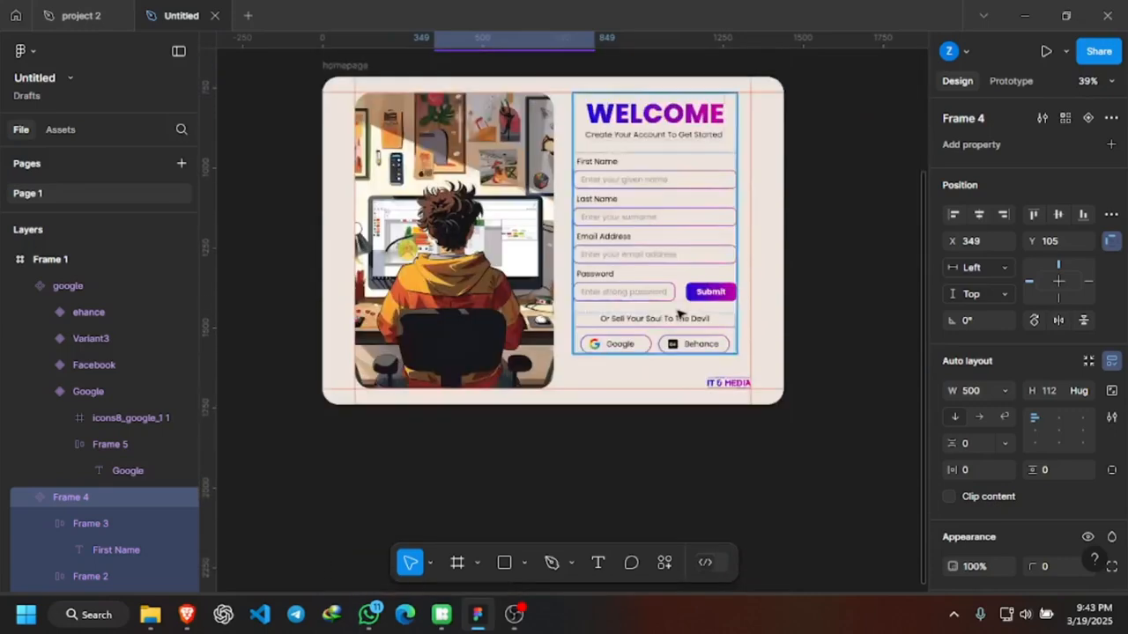
scroll(665, 245, up, 3)
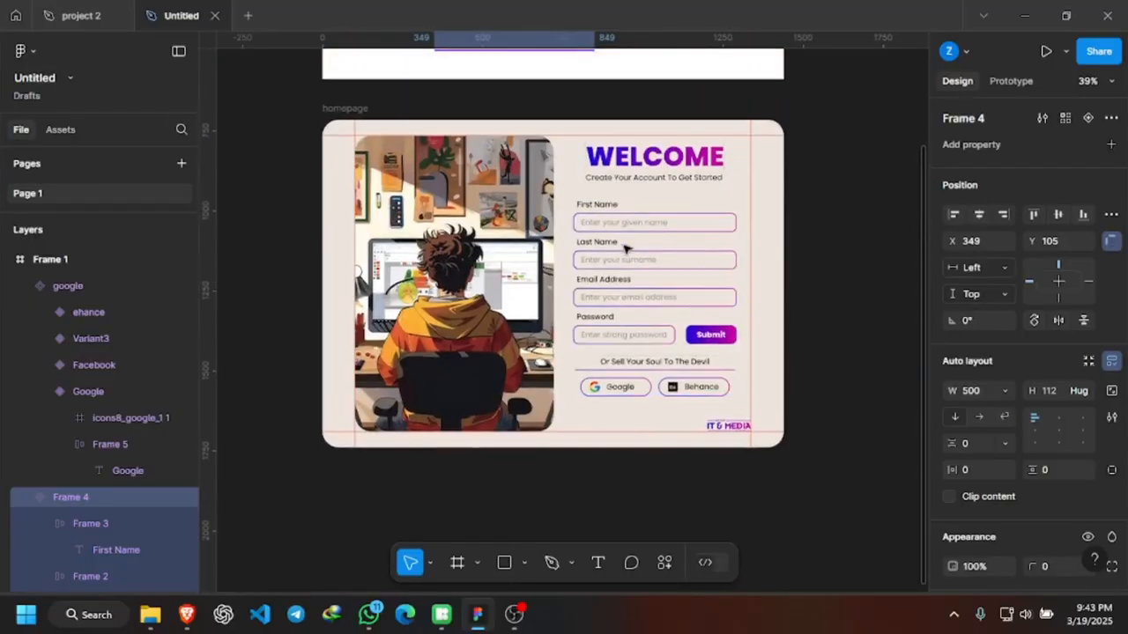
scroll(643, 231, up, 4)
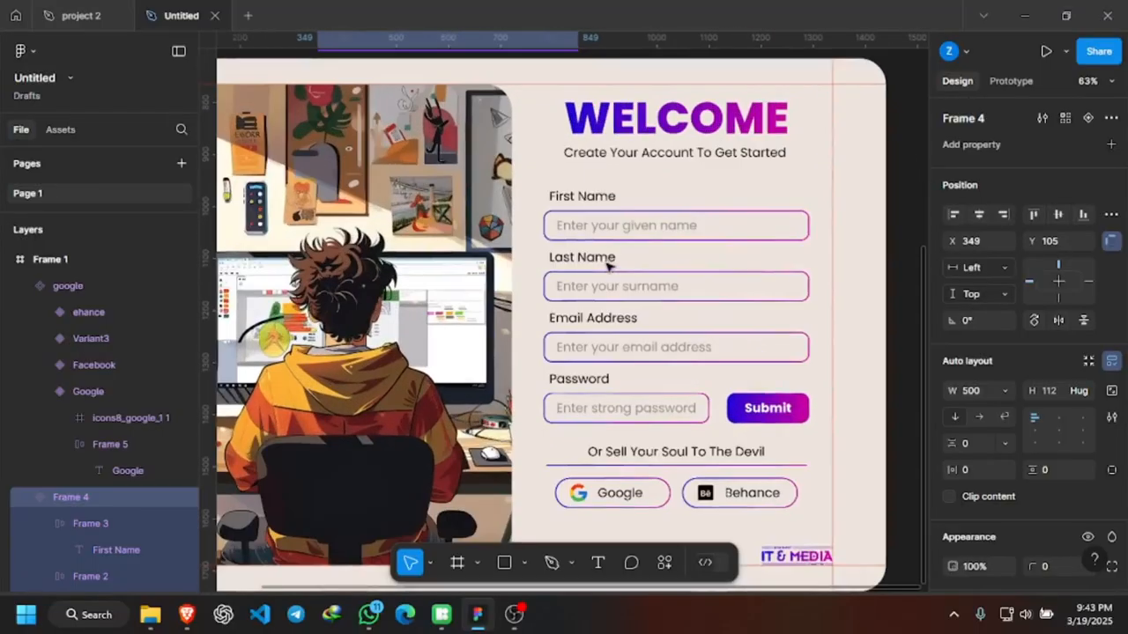
scroll(648, 231, up, 2)
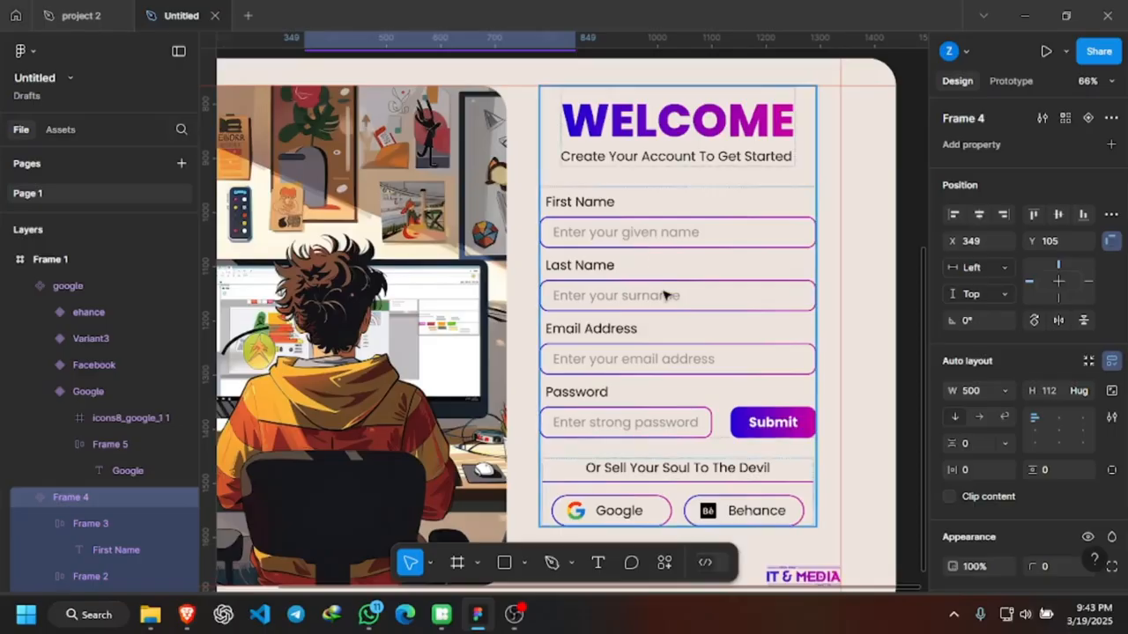
scroll(665, 295, up, 1)
scroll(665, 295, down, 4)
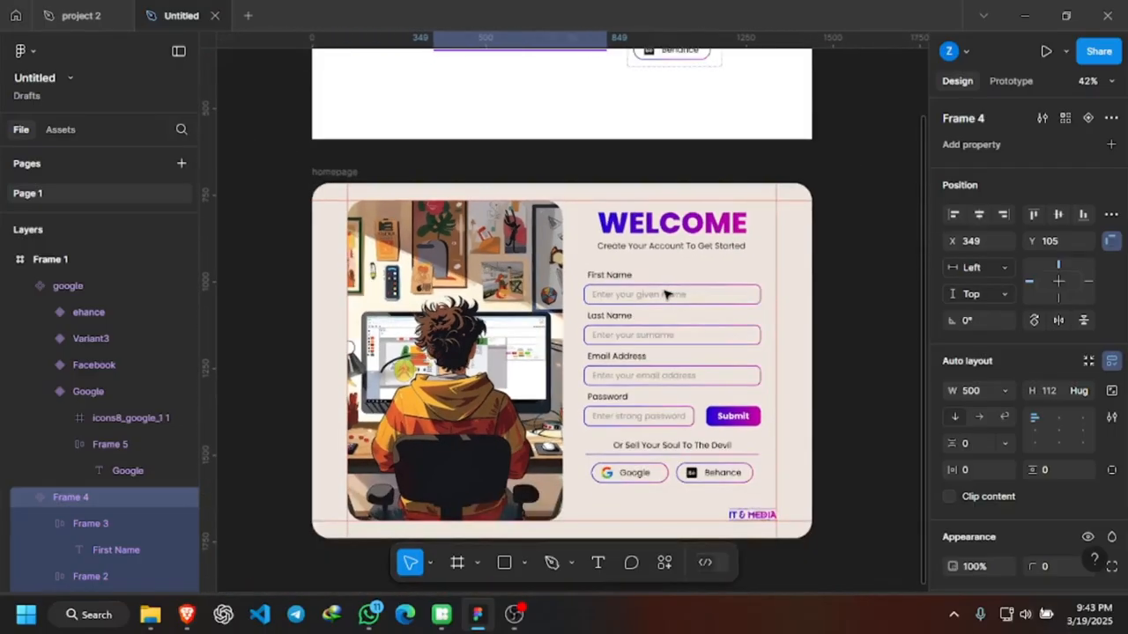
scroll(532, 275, down, 1)
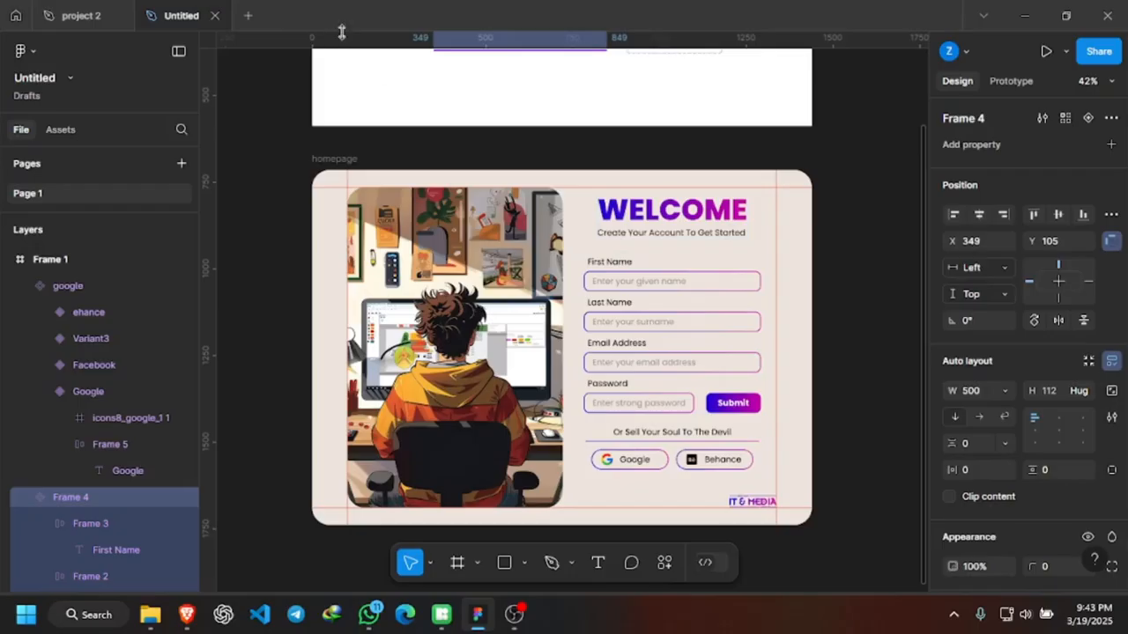
scroll(516, 180, down, 1)
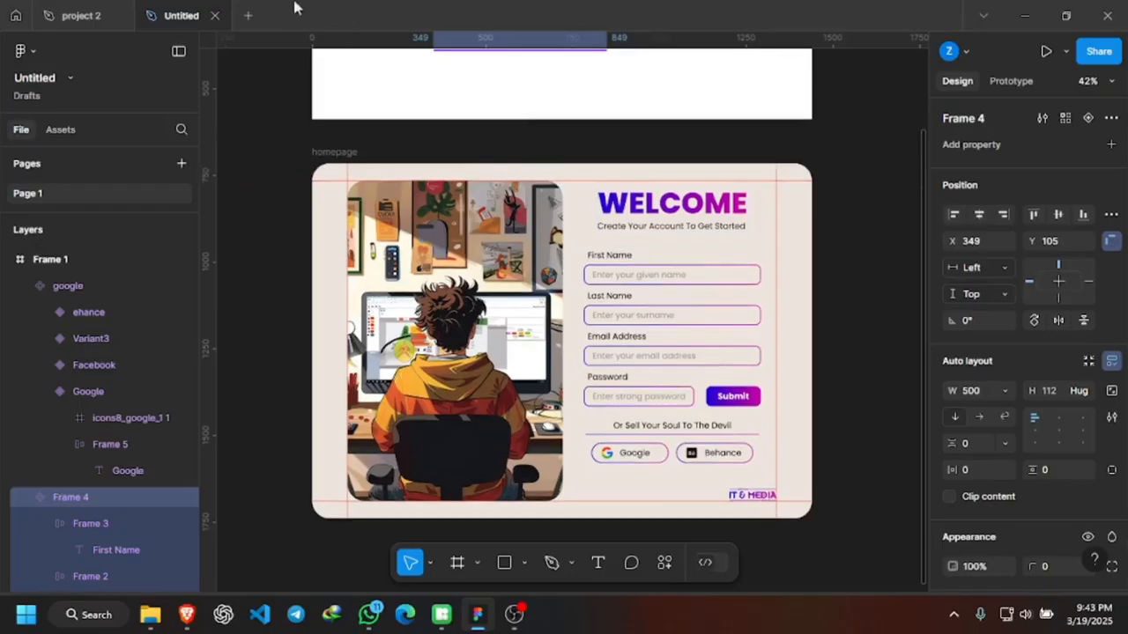
Create a new blank design file and dismiss the feedback survey.
click(249, 18)
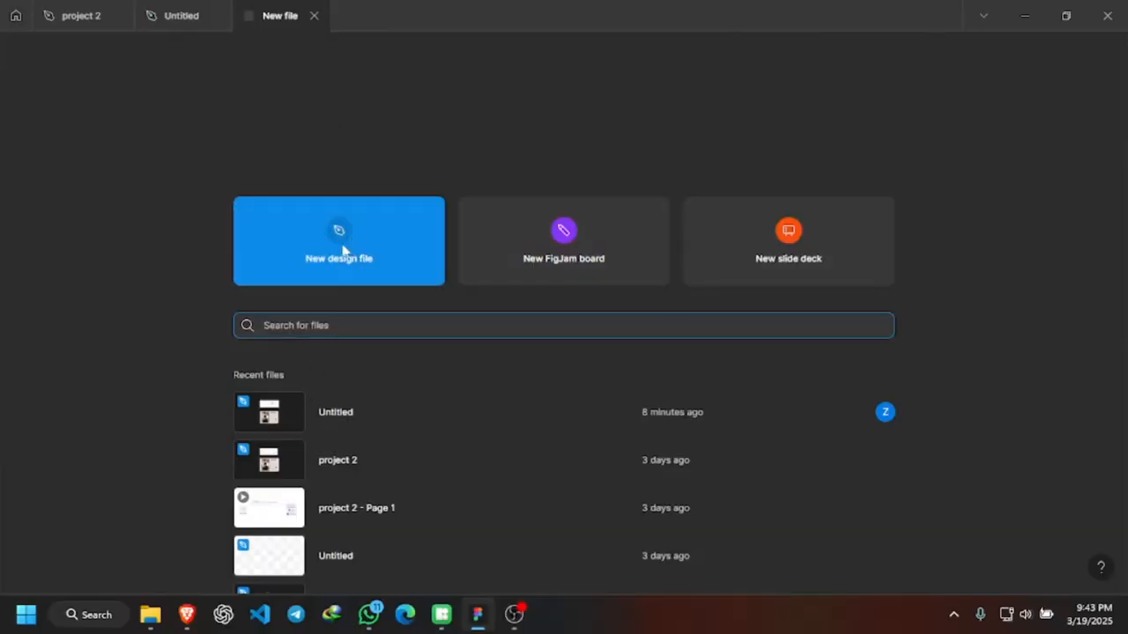
click(370, 252)
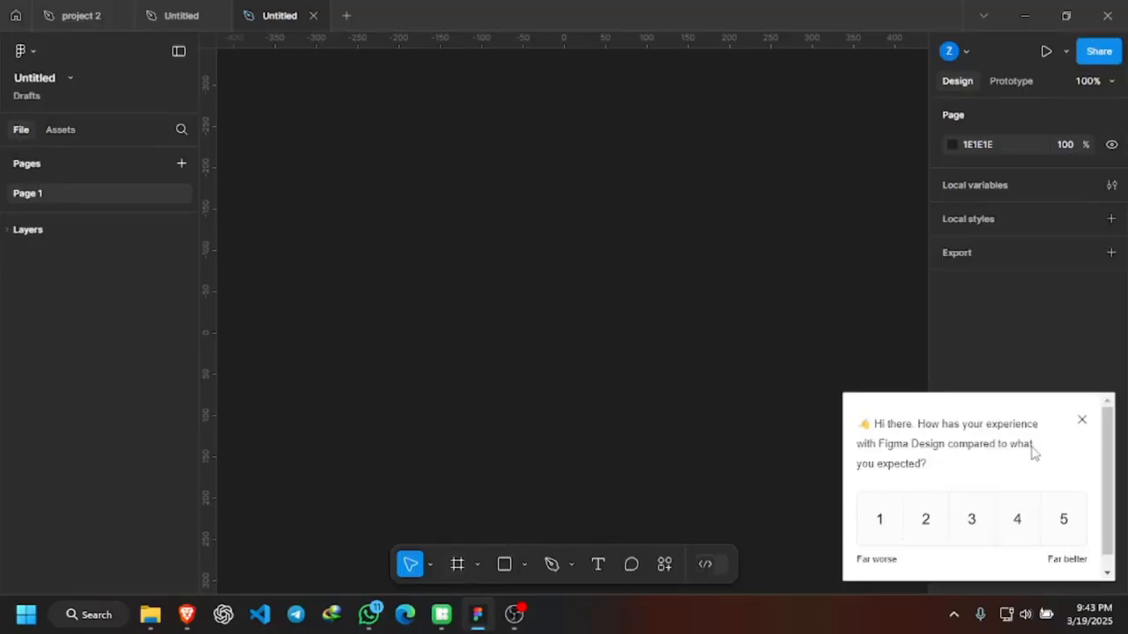
click(1086, 420)
Add a 1440 × 1024 Desktop preset frame and set its corner radius to 50.
click(461, 568)
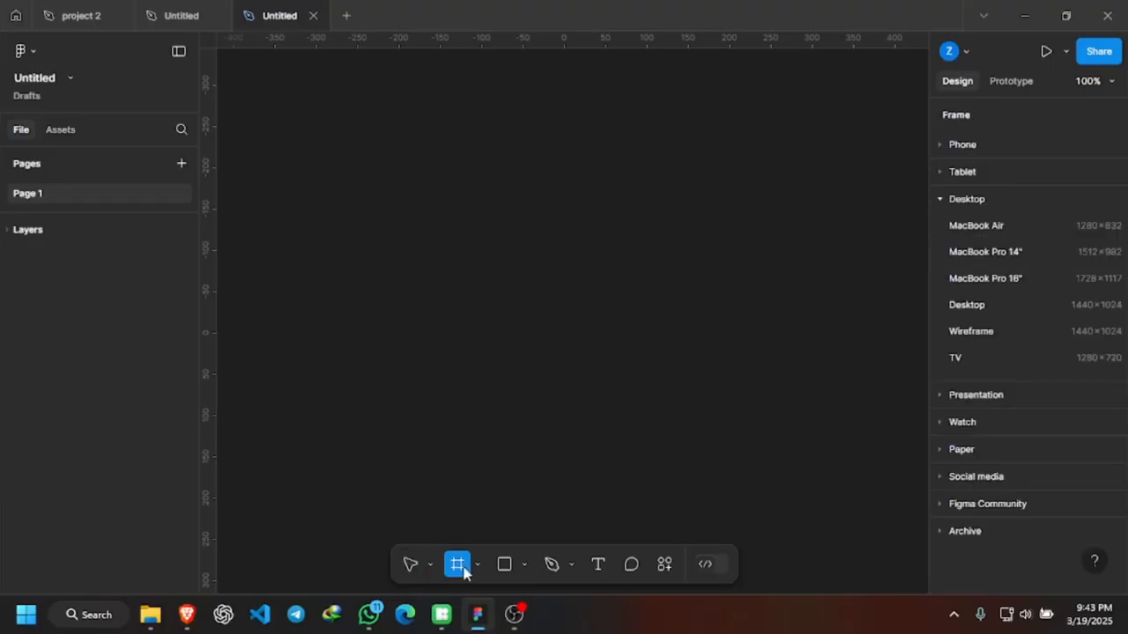
click(1007, 304)
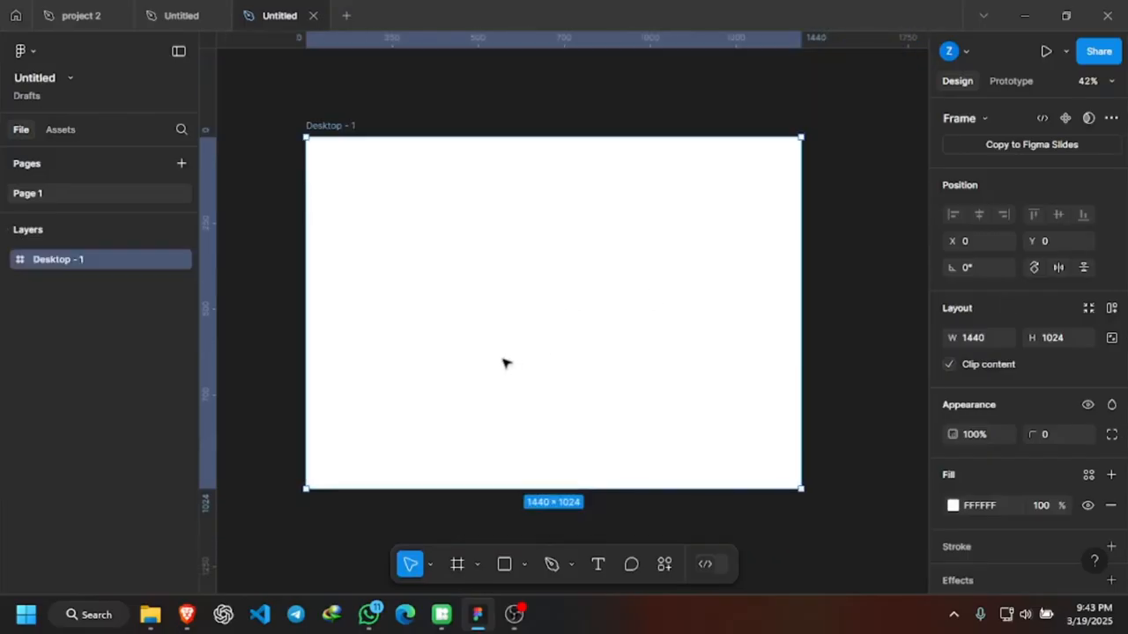
scroll(504, 362, up, 1)
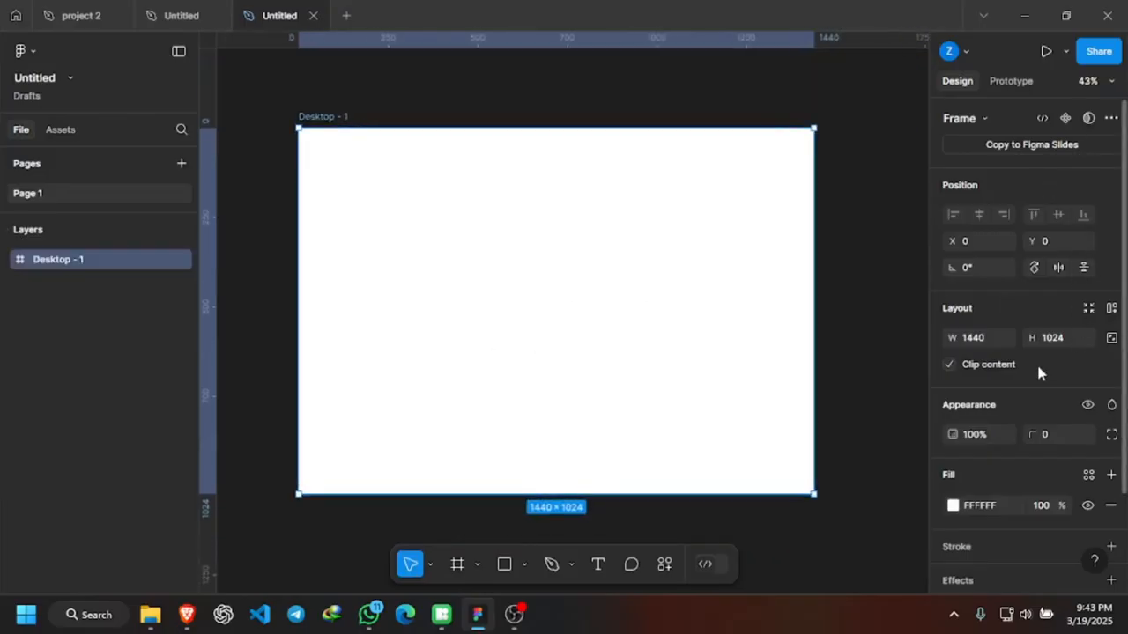
click(1048, 441)
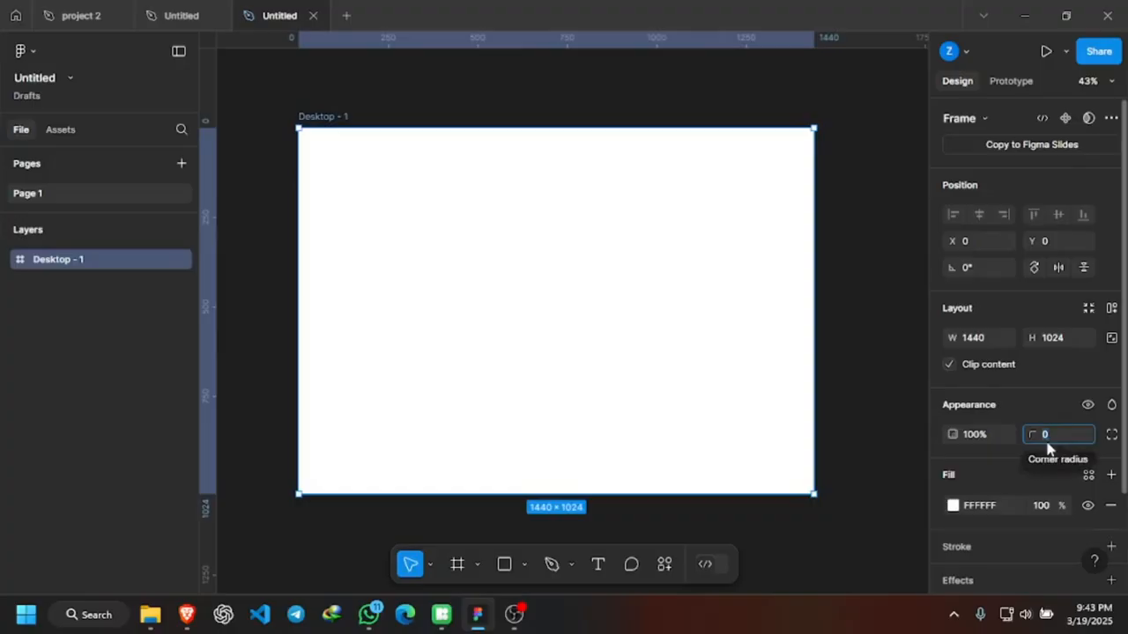
text(50)
key(Return)
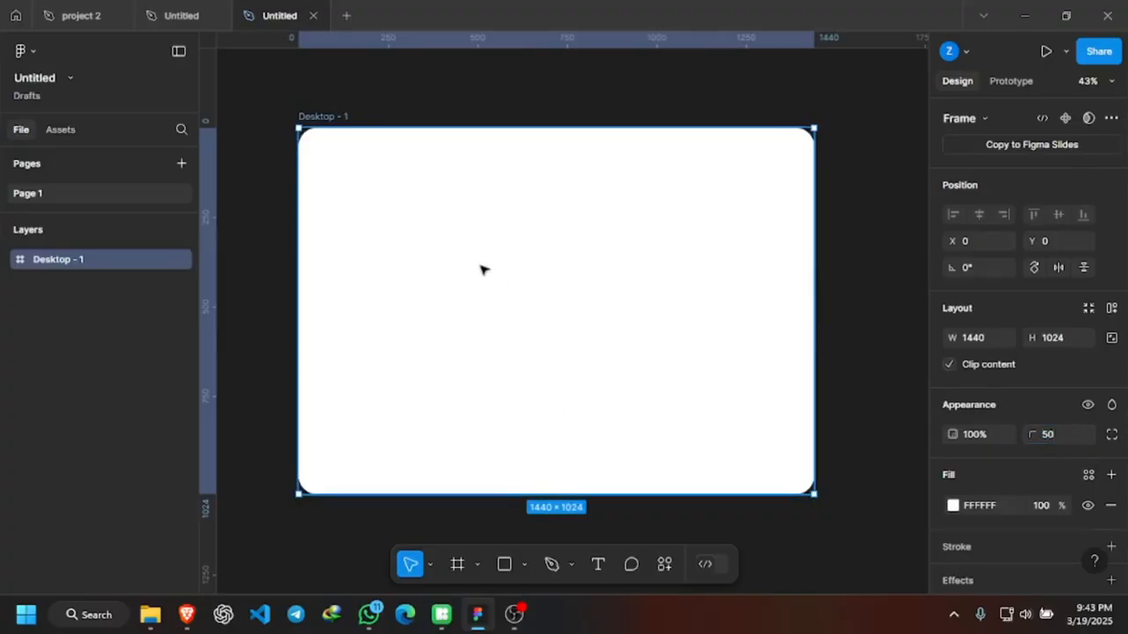
scroll(1045, 459, down, 2)
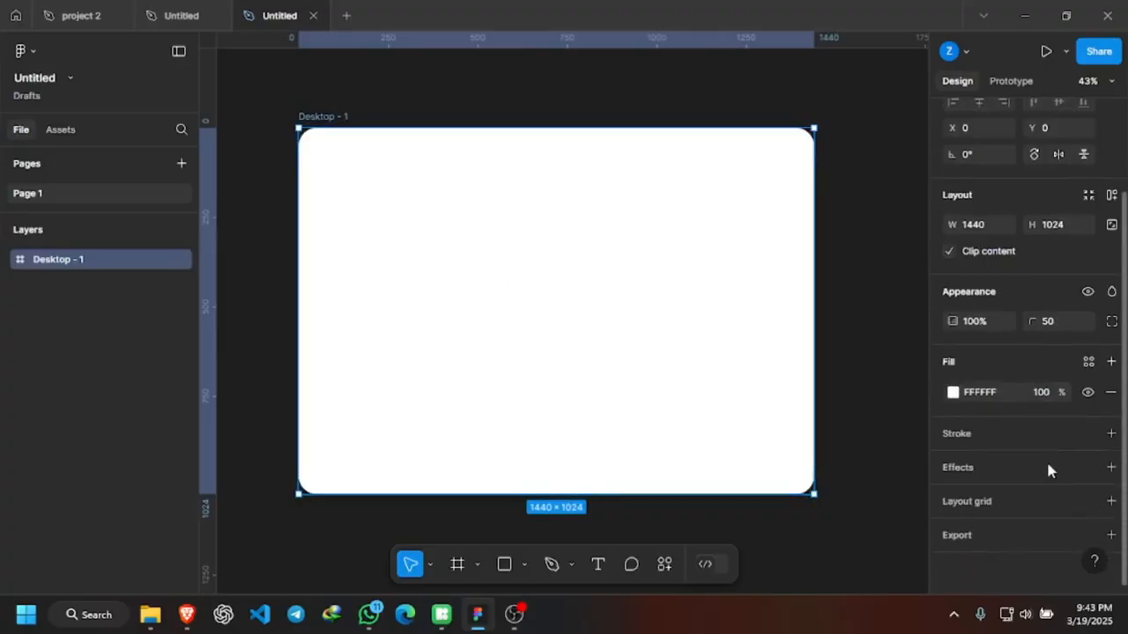
Add a layout grid to the Desktop - 1 frame.
click(859, 331)
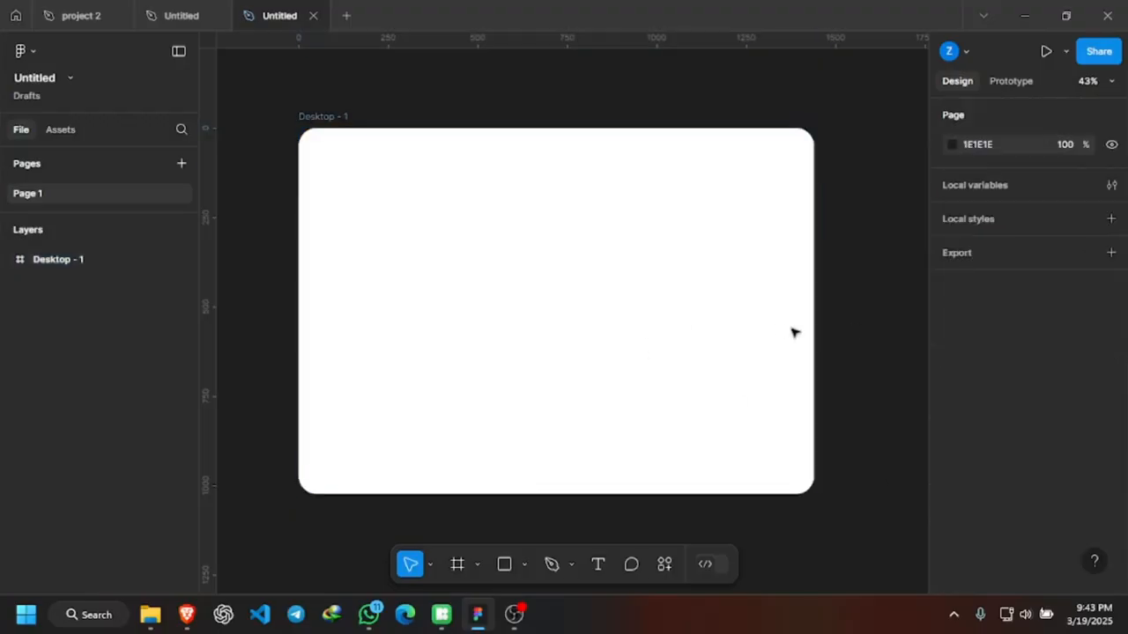
click(787, 331)
scroll(1030, 419, down, 2)
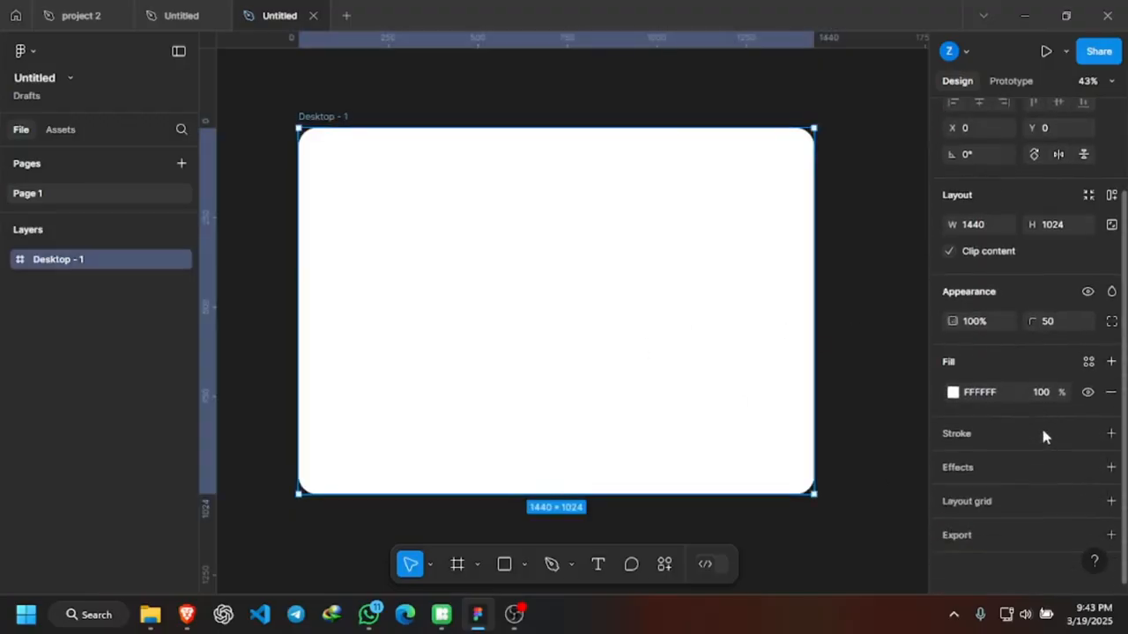
click(969, 504)
scroll(1011, 489, down, 1)
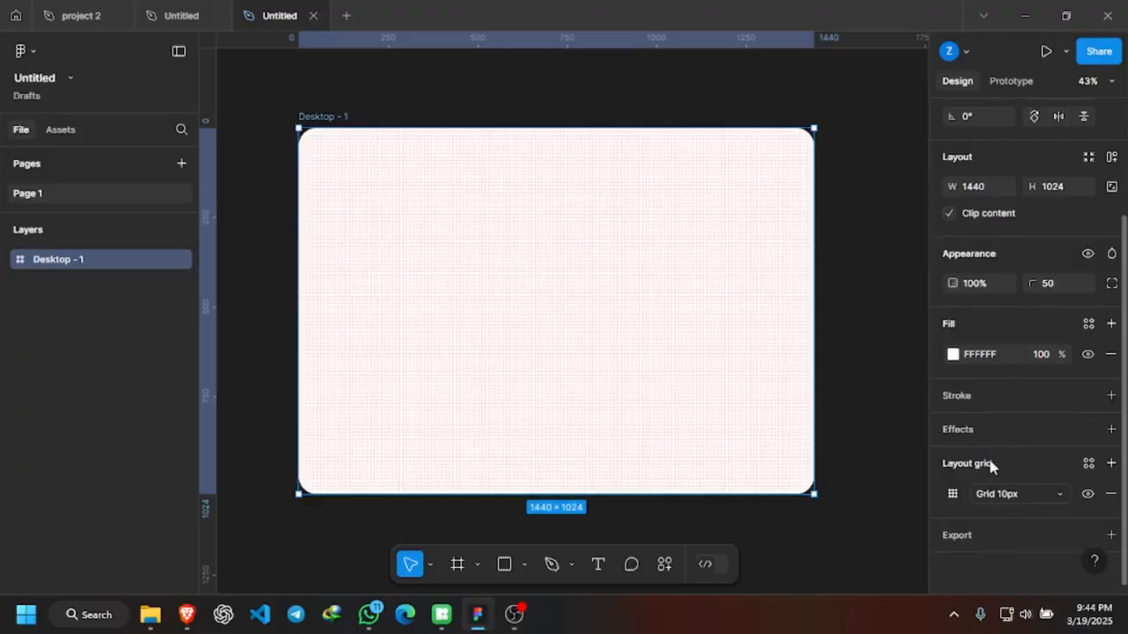
Change the frame's layout grid to columns and set the column count to 12.
click(951, 496)
click(951, 496)
click(991, 494)
click(1029, 518)
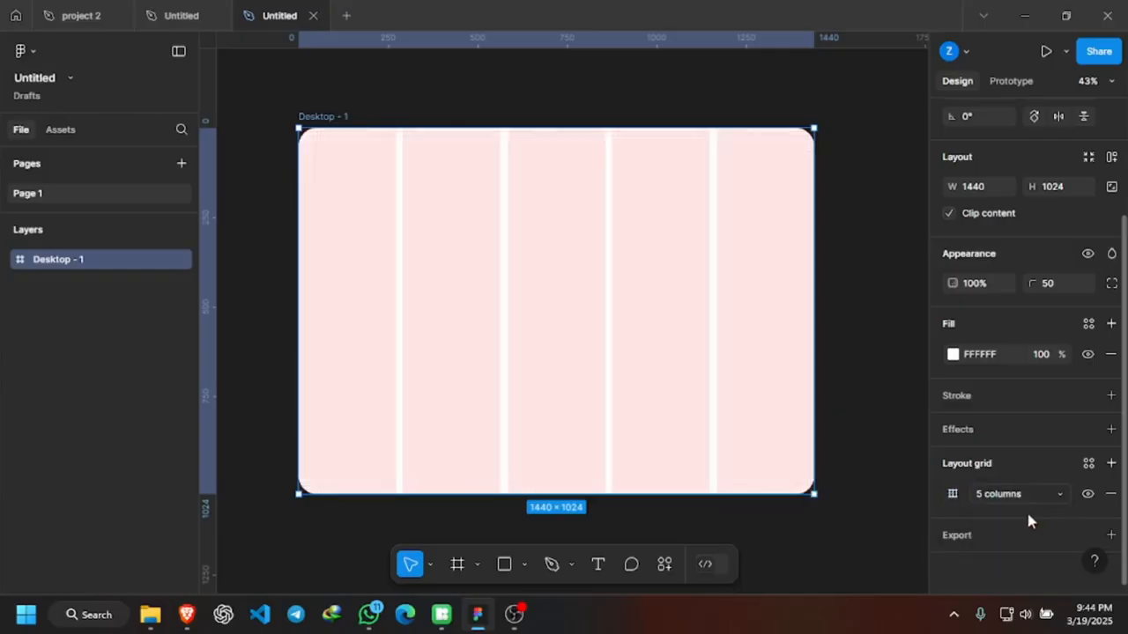
click(951, 496)
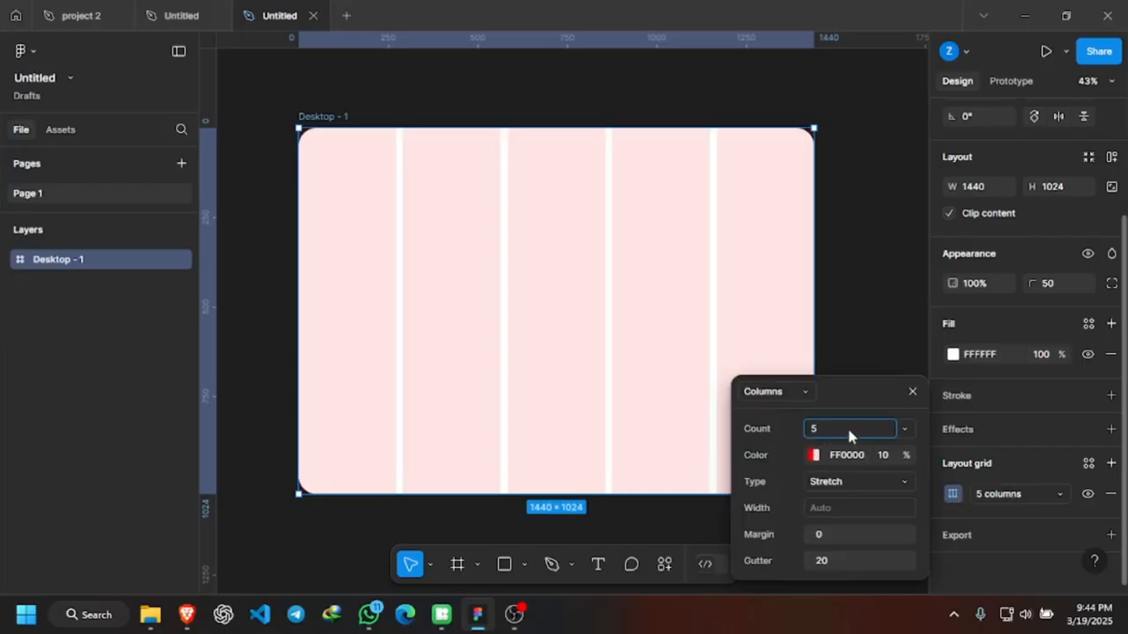
text(2)
key(Return)
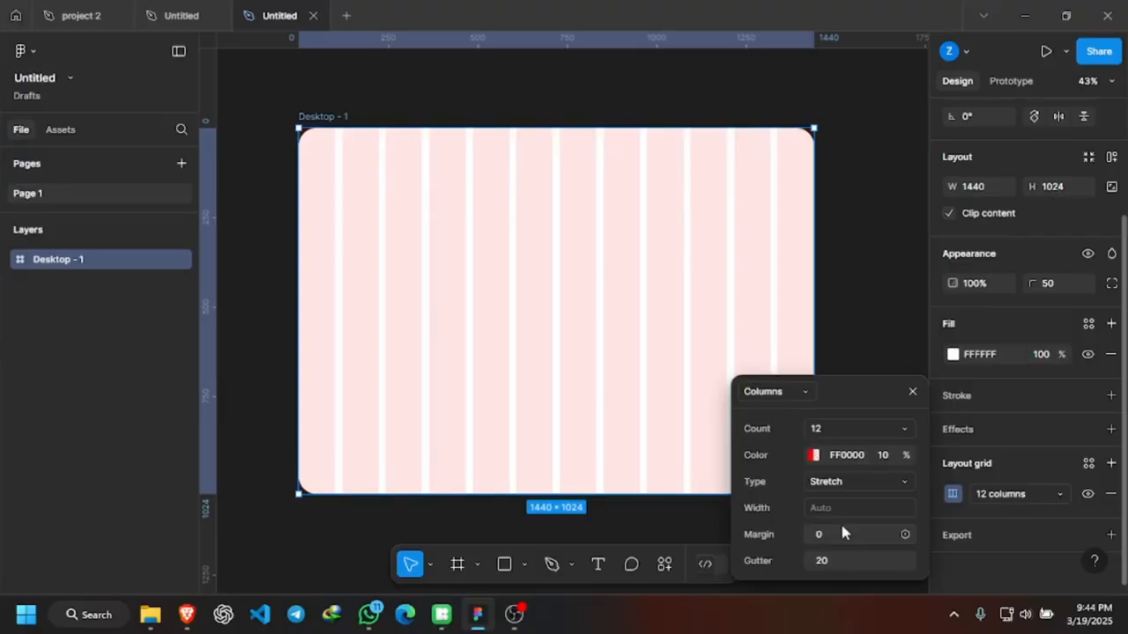
Try the Left, Right and Center types for the column grid and restore the Stretch type.
click(873, 482)
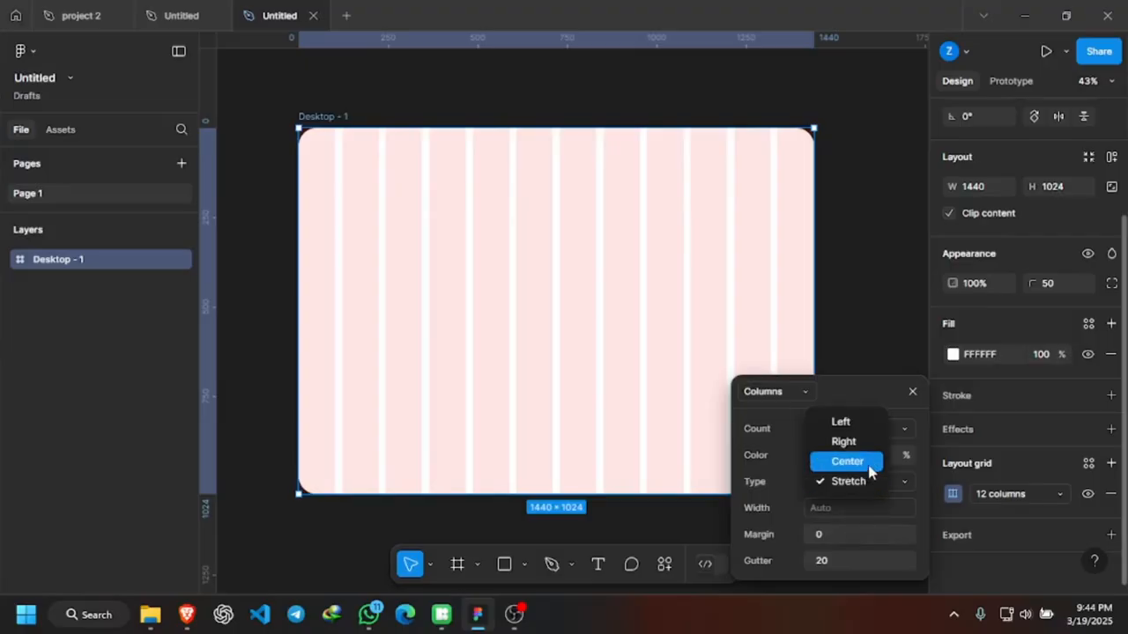
click(851, 427)
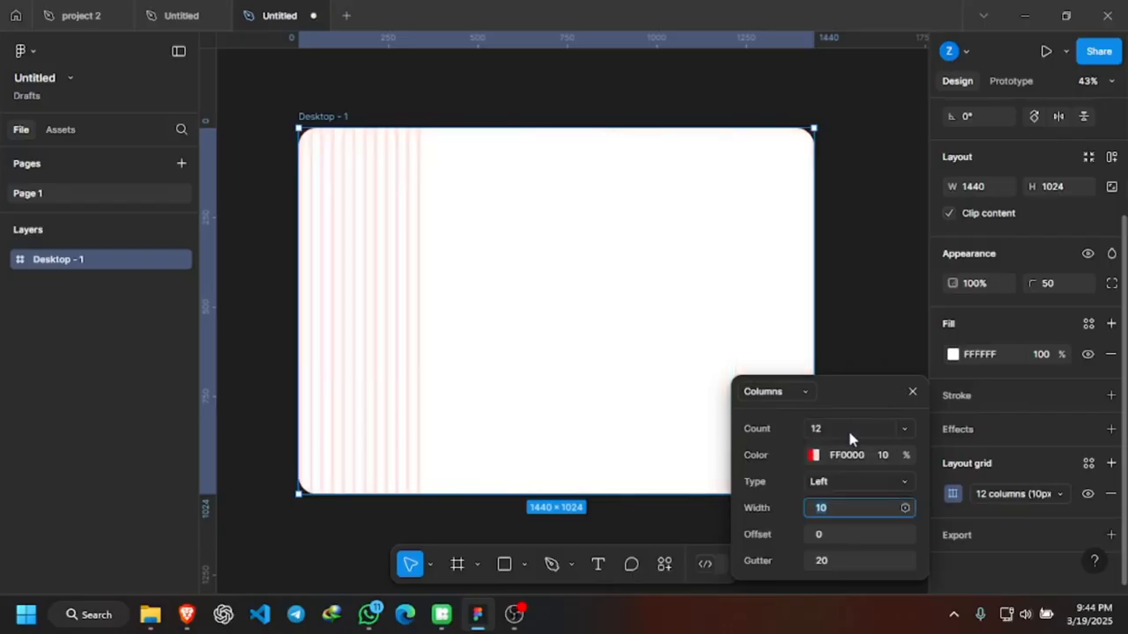
click(848, 480)
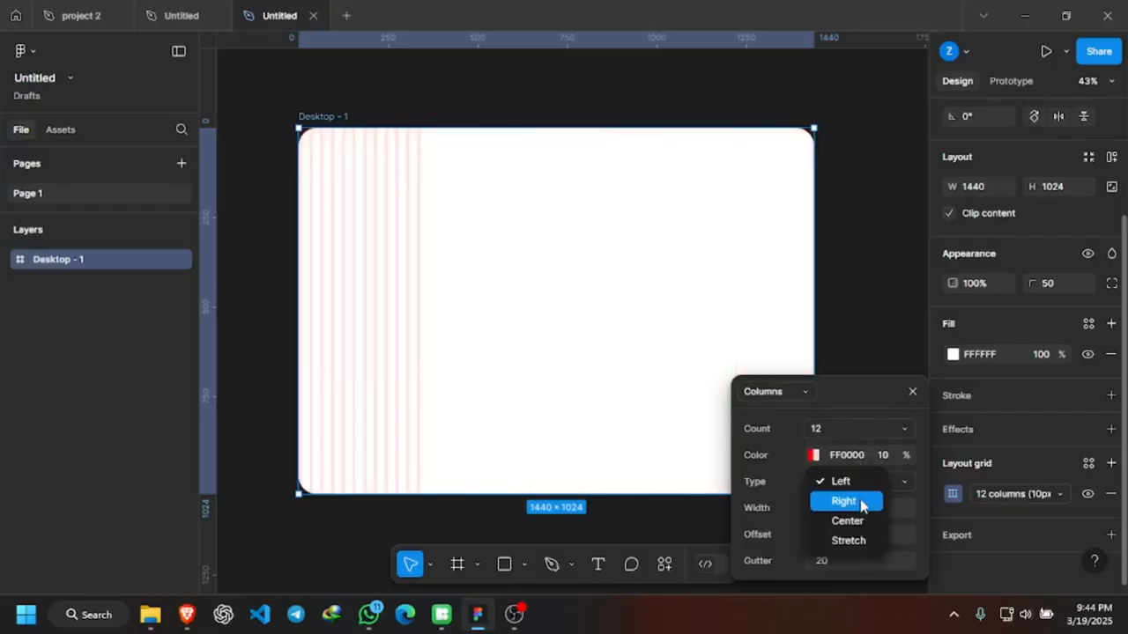
click(860, 501)
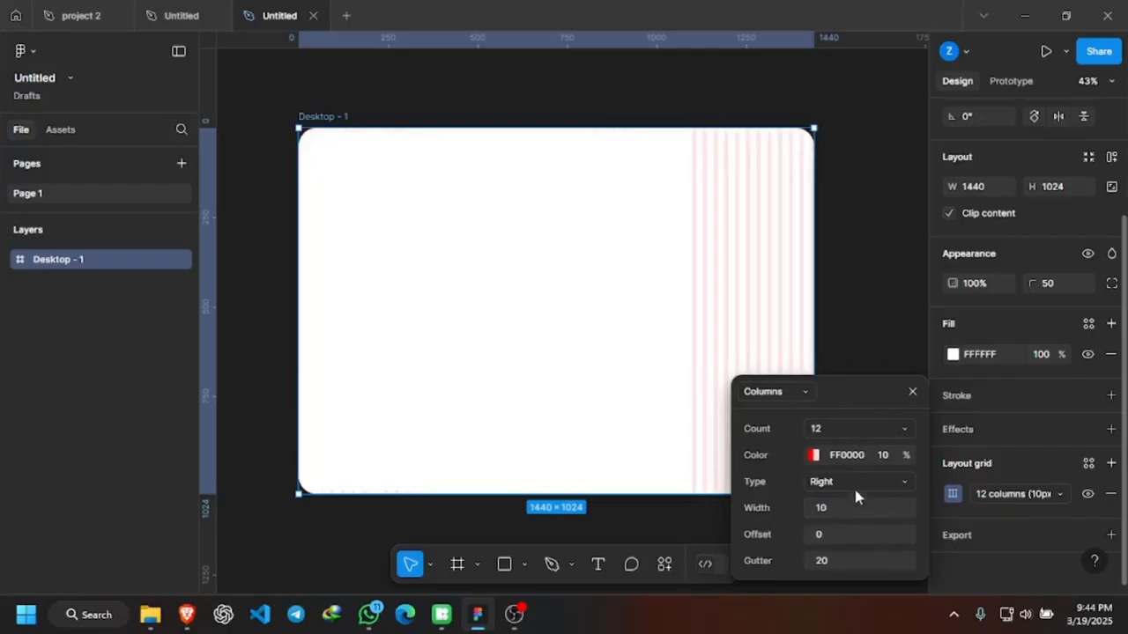
click(853, 483)
click(852, 500)
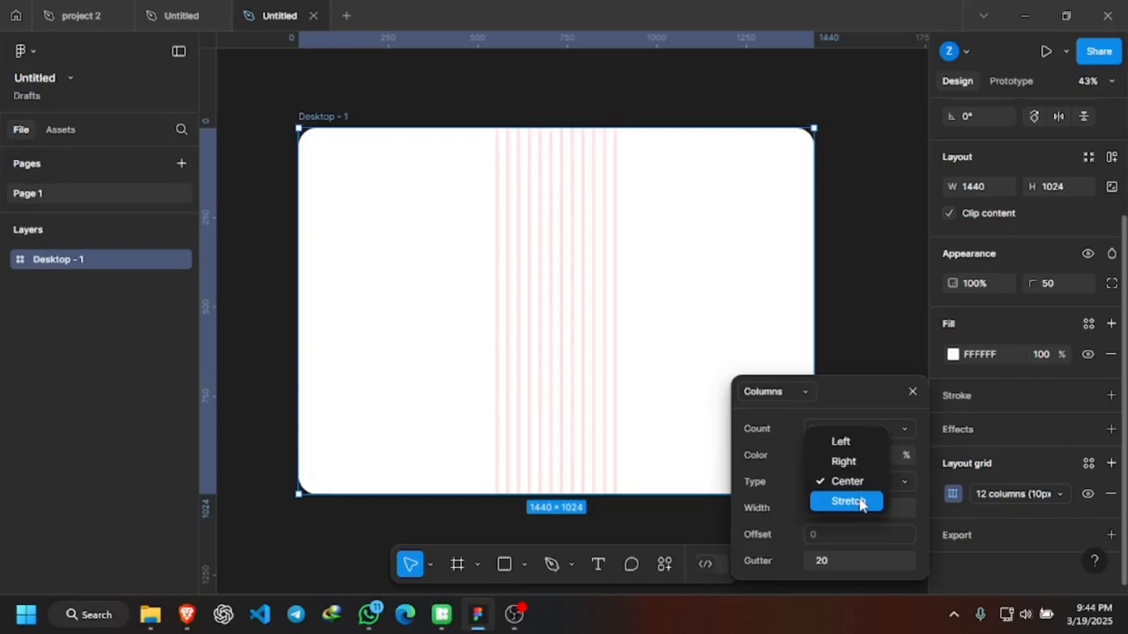
click(862, 502)
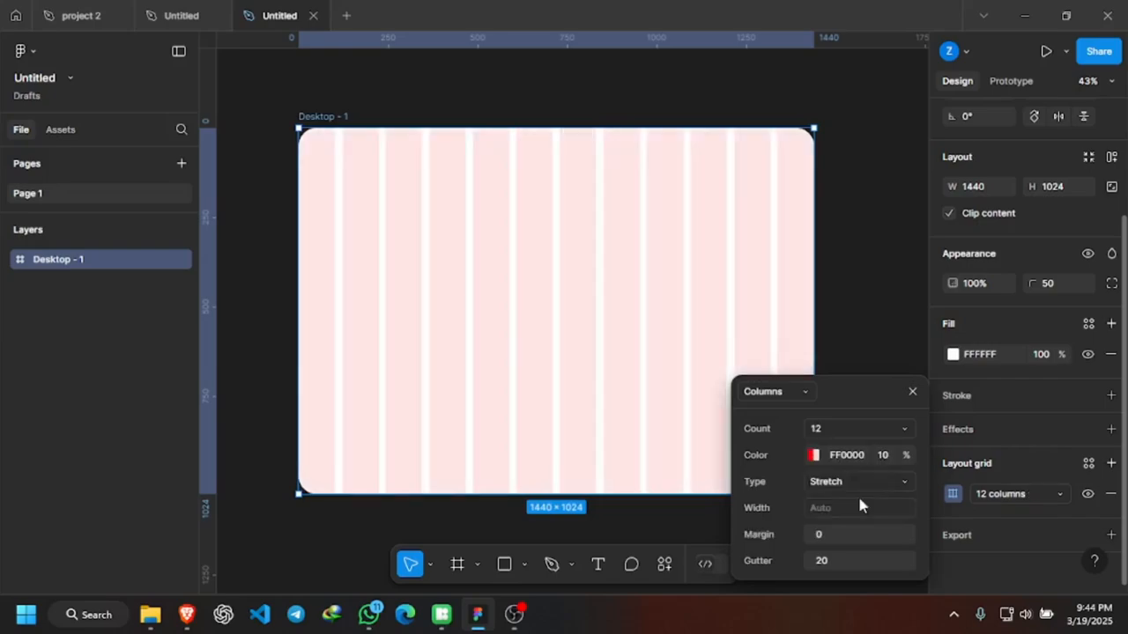
click(886, 344)
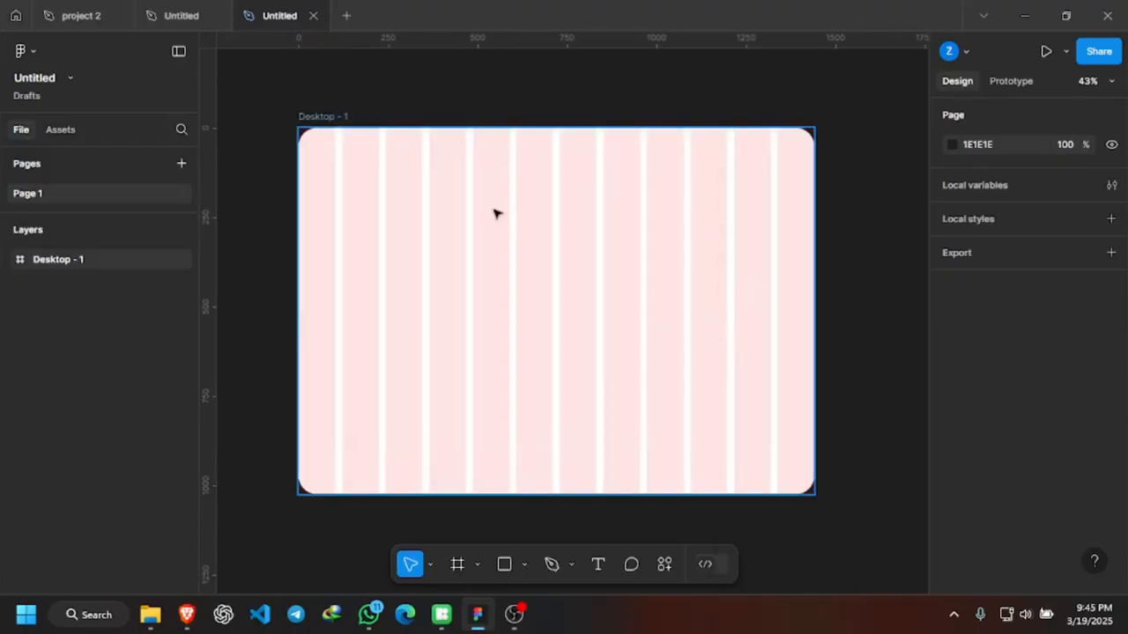
Place a vertical guide on the Desktop - 1 frame along the right edge of the first grid column.
scroll(496, 212, up, 2)
scroll(569, 209, down, 1)
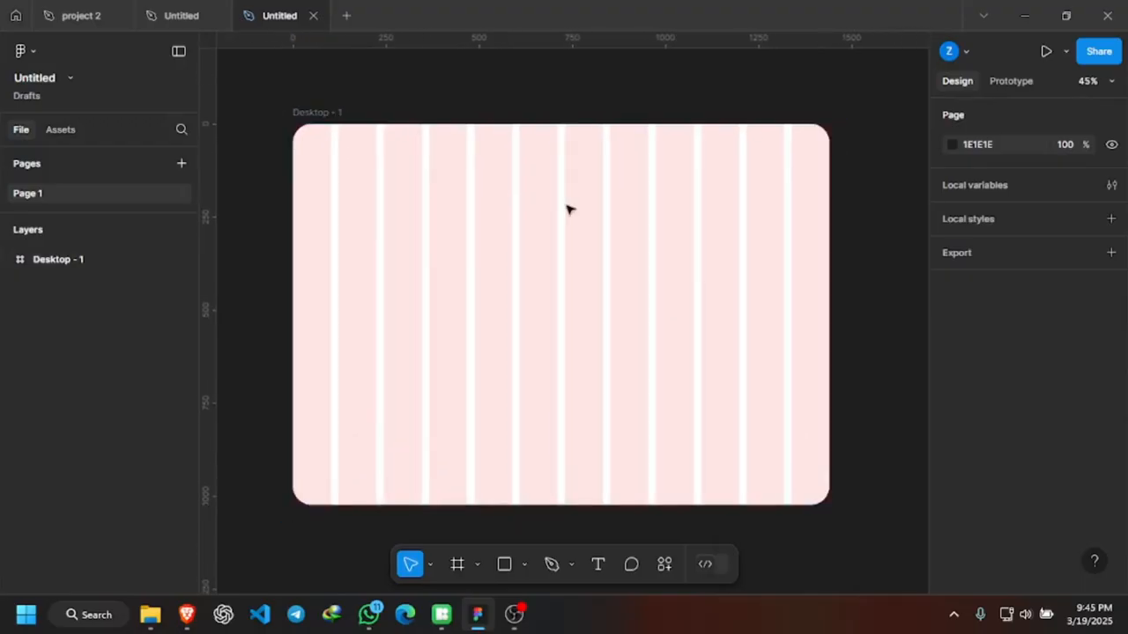
scroll(593, 184, down, 1)
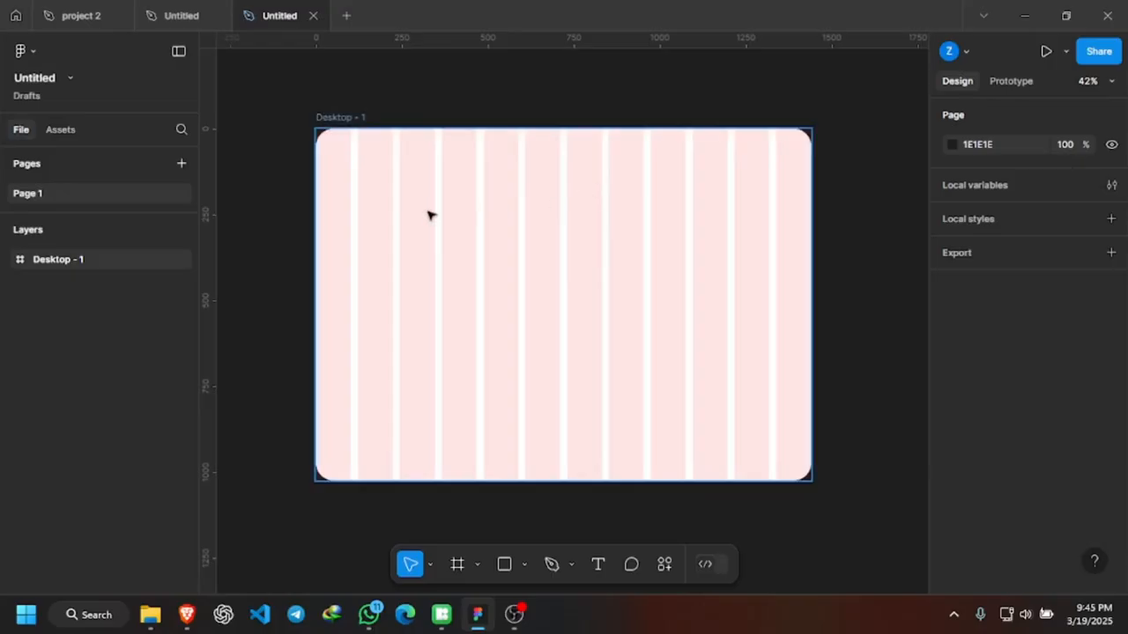
scroll(423, 215, up, 1)
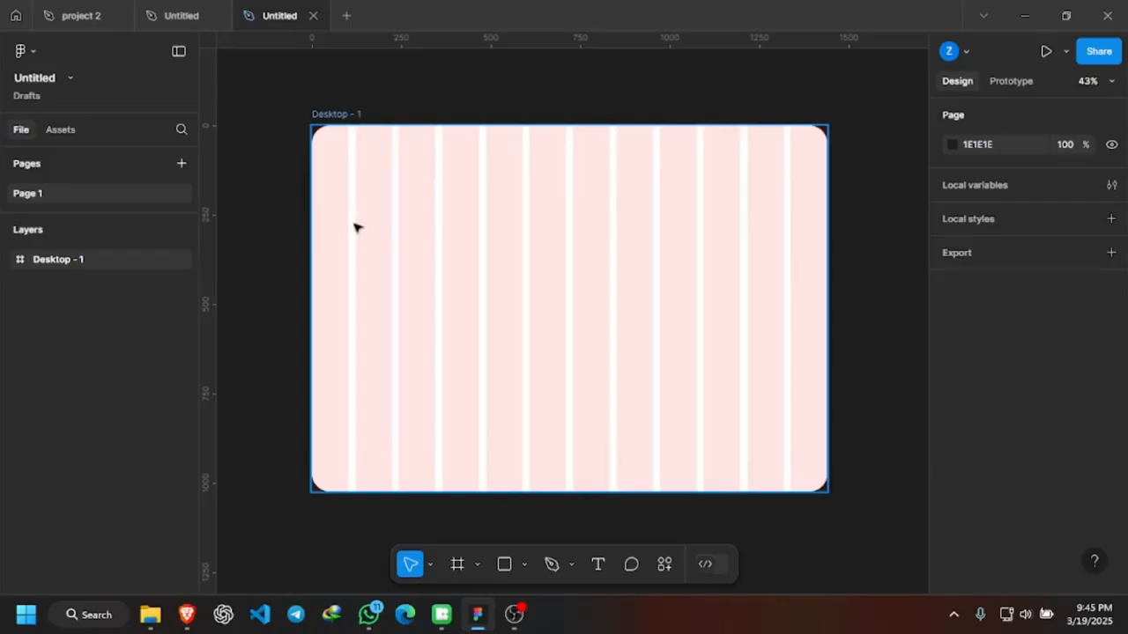
click(810, 230)
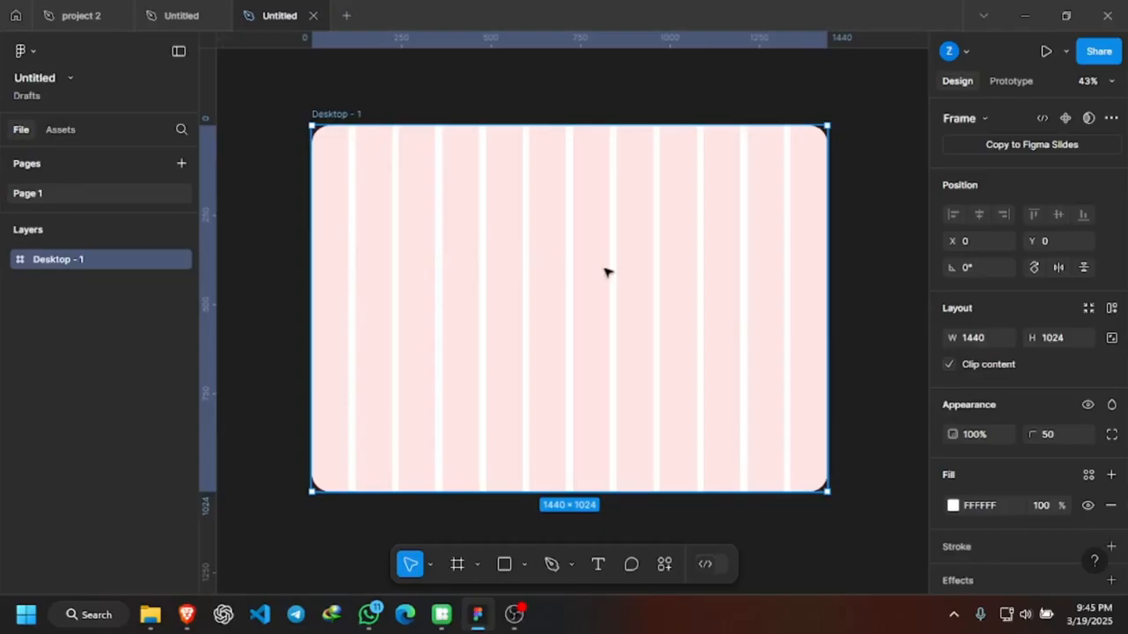
scroll(555, 310, up, 3)
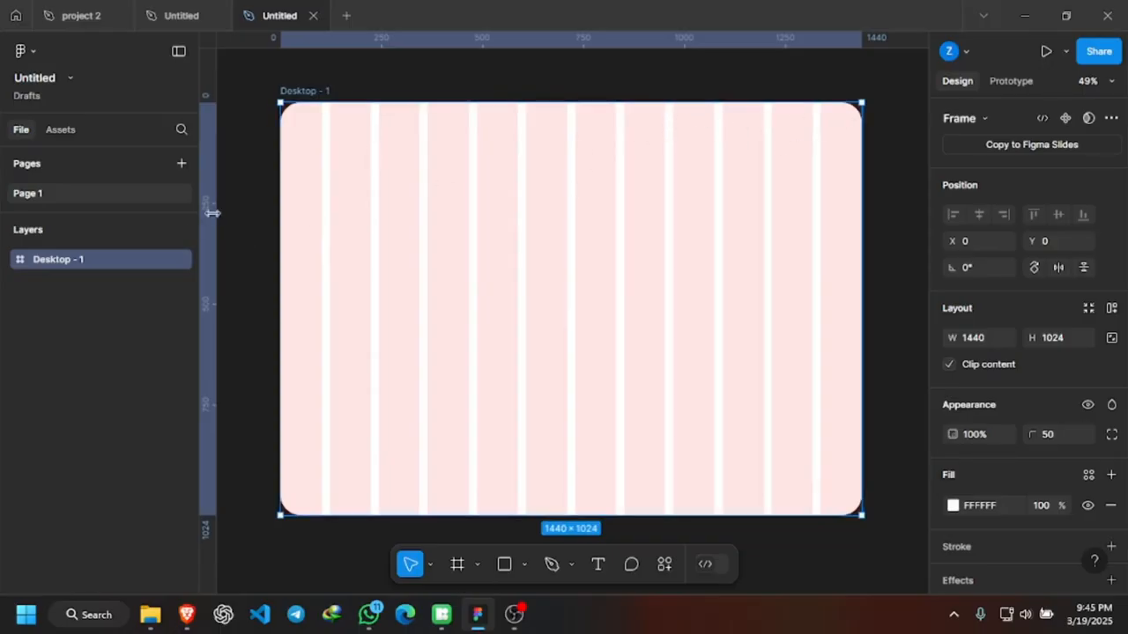
mouse_move(212, 212)
mouse_down()
mouse_move(322, 217)
mouse_move(322, 229)
mouse_up()
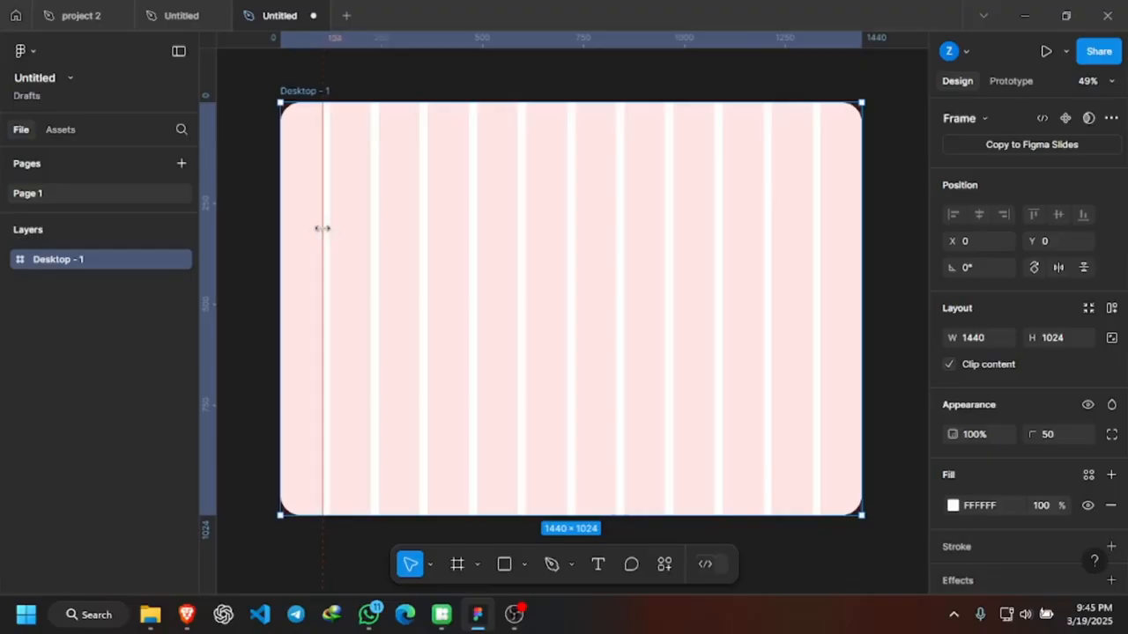
scroll(307, 211, up, 5)
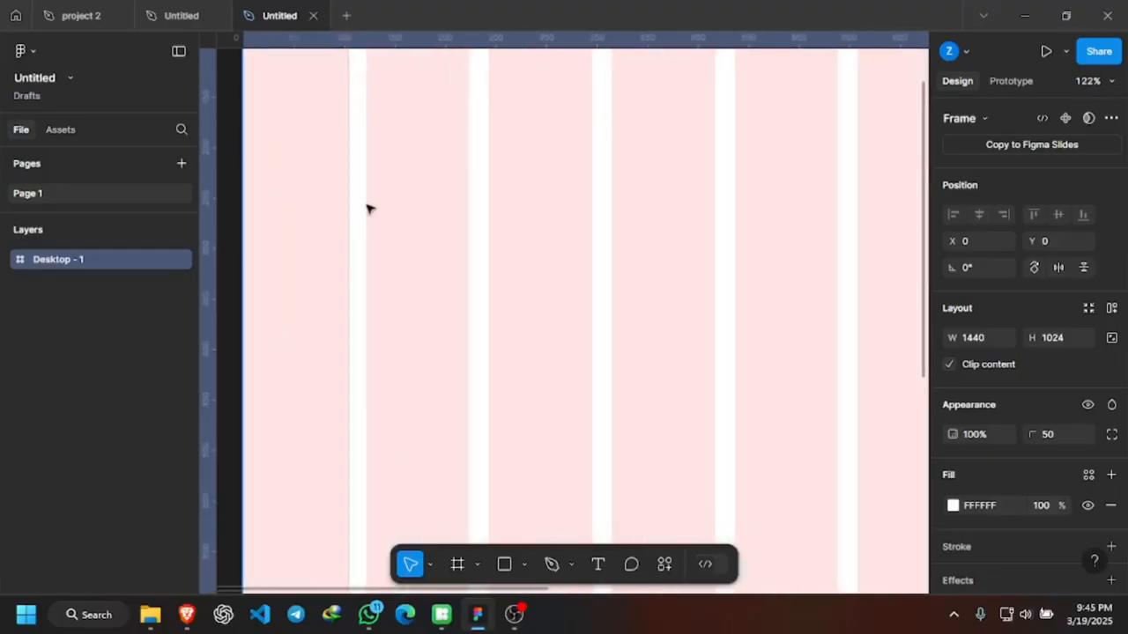
mouse_move(348, 217)
mouse_down()
mouse_move(362, 234)
mouse_move(348, 226)
mouse_up()
scroll(348, 225, down, 6)
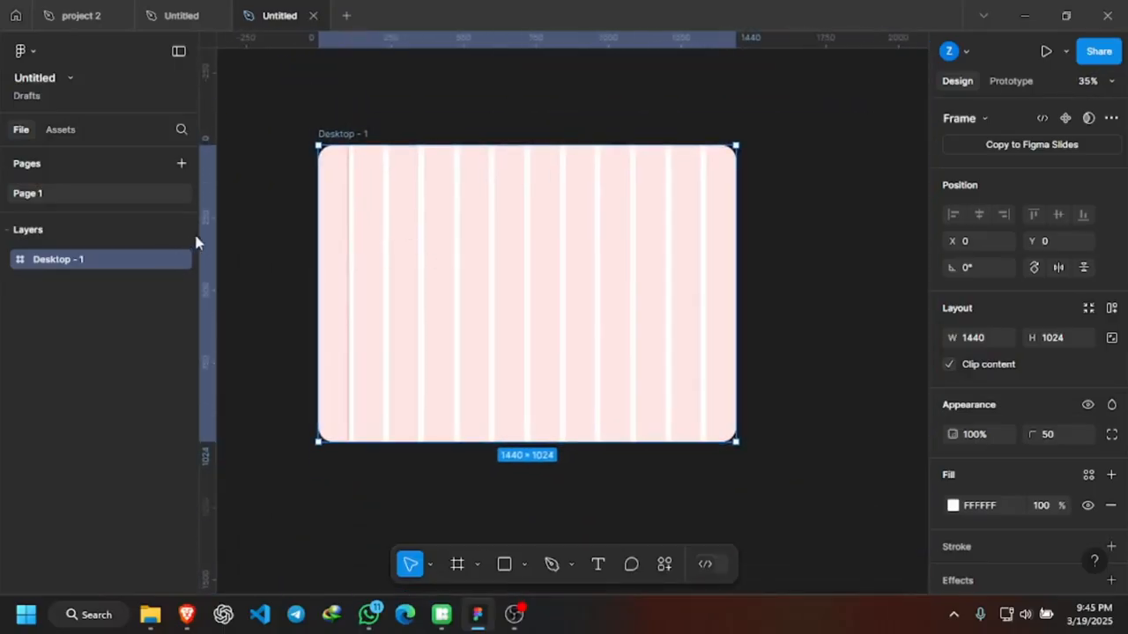
Place a second vertical guide at about x = 1340, along the left edge of the last grid column.
drag(213, 231, 707, 252)
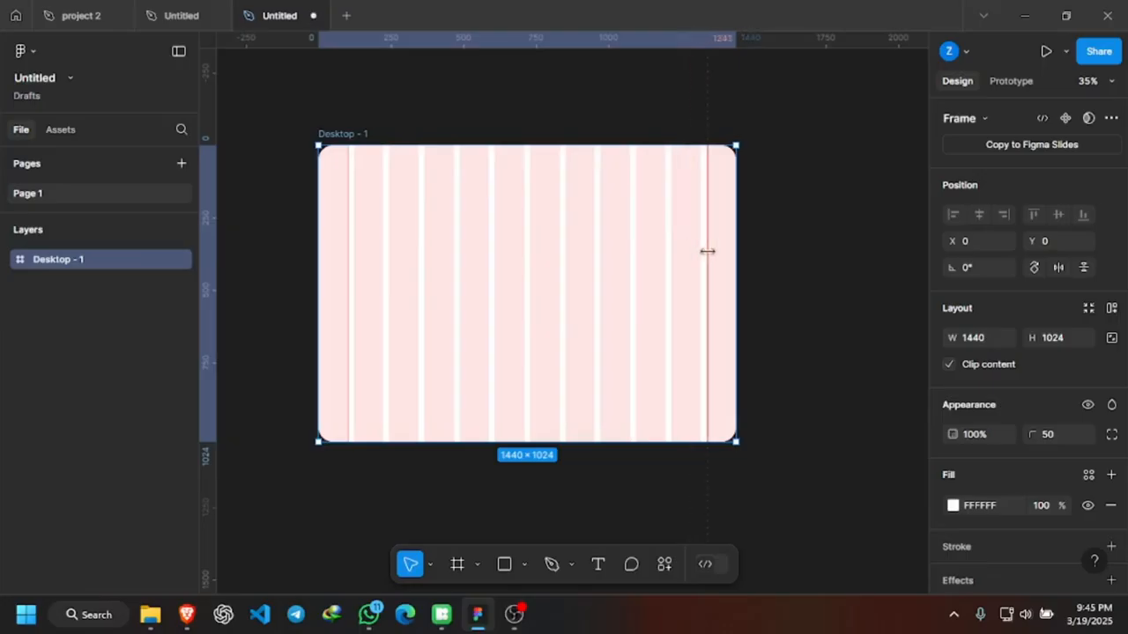
scroll(707, 251, up, 10)
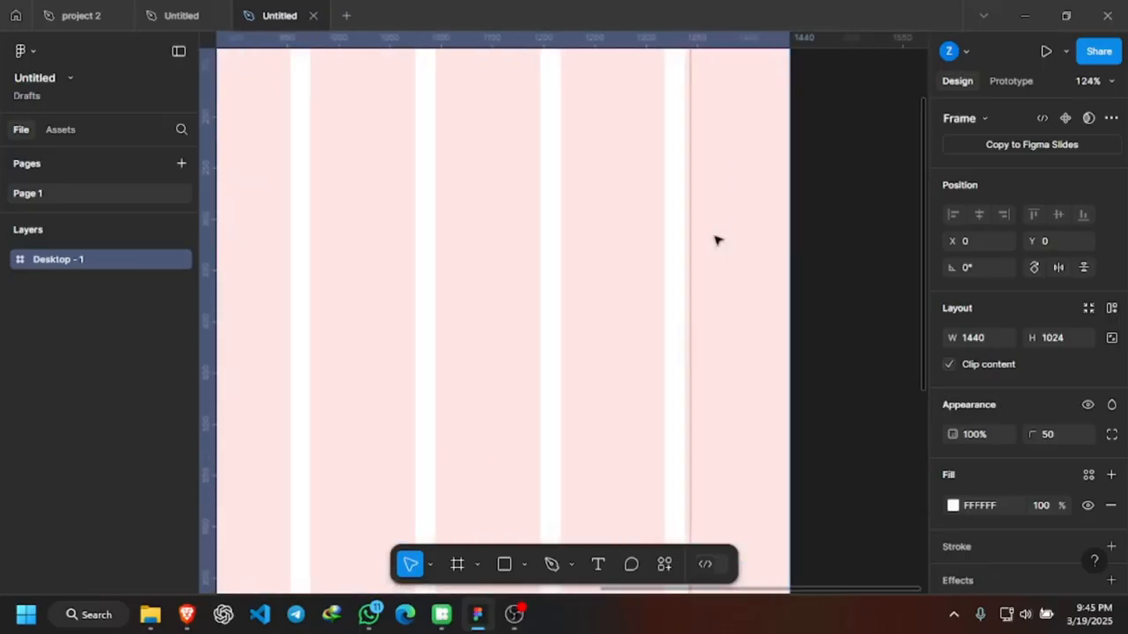
mouse_move(690, 242)
mouse_down()
mouse_move(679, 242)
mouse_move(690, 248)
mouse_up()
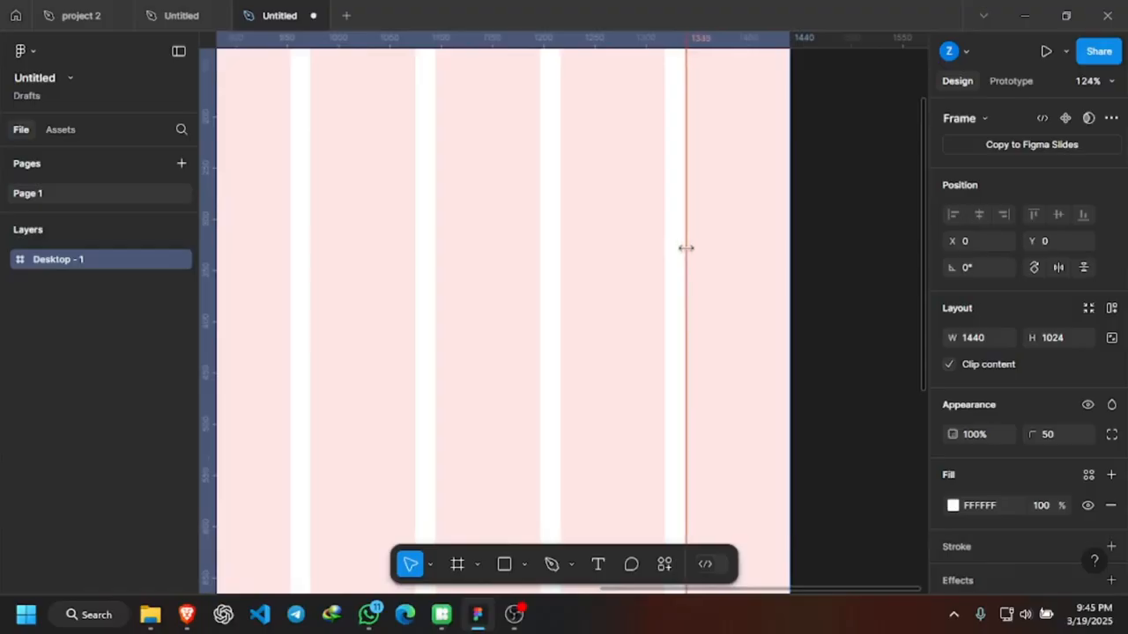
scroll(684, 249, down, 8)
scroll(523, 320, up, 1)
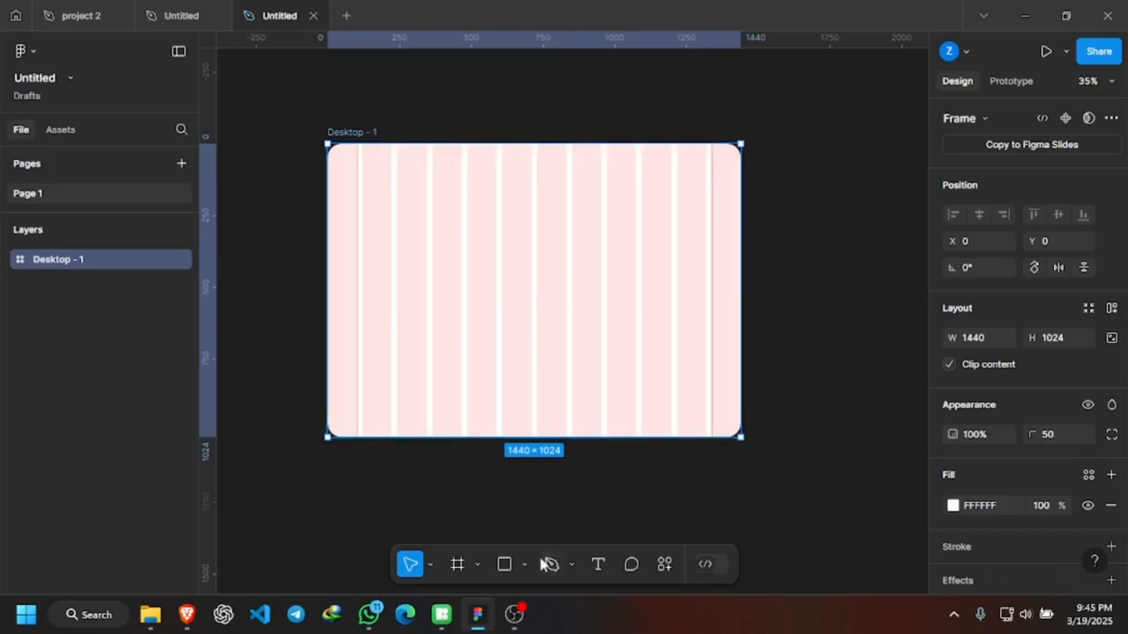
Draw a helper rectangle about 507 wide in the frame's upper area and set its height to 50.
click(505, 565)
drag(422, 180, 572, 210)
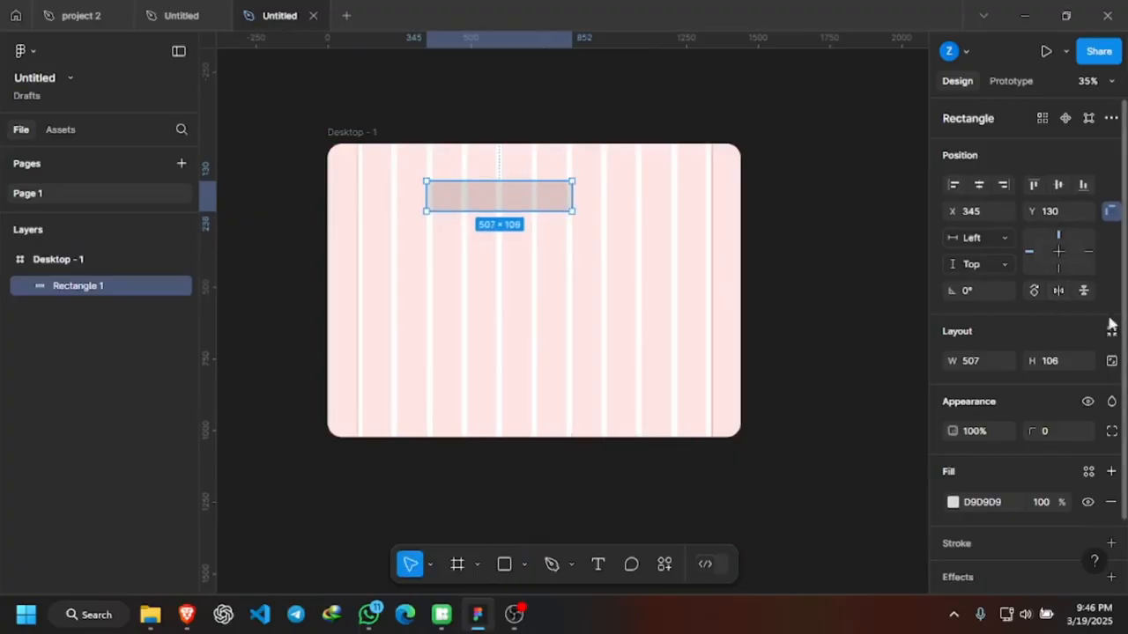
click(1057, 365)
key(Return)
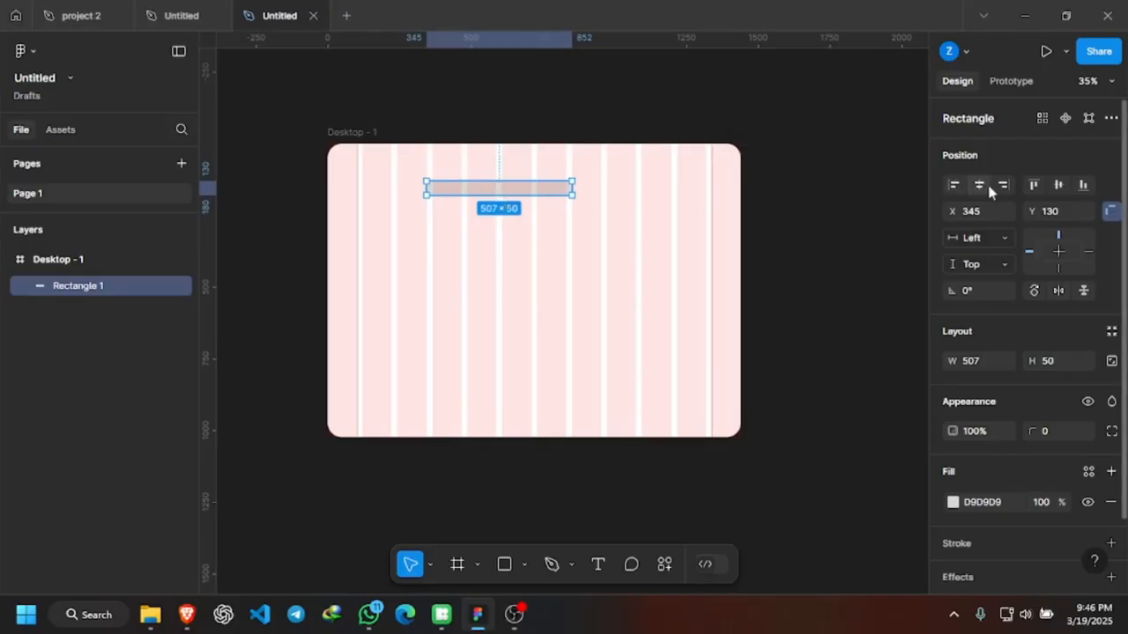
Align the helper rectangle to the frame's top edge and place a horizontal guide along the rectangle's lower edge.
click(1034, 185)
scroll(496, 141, up, 2)
scroll(496, 141, up, 3)
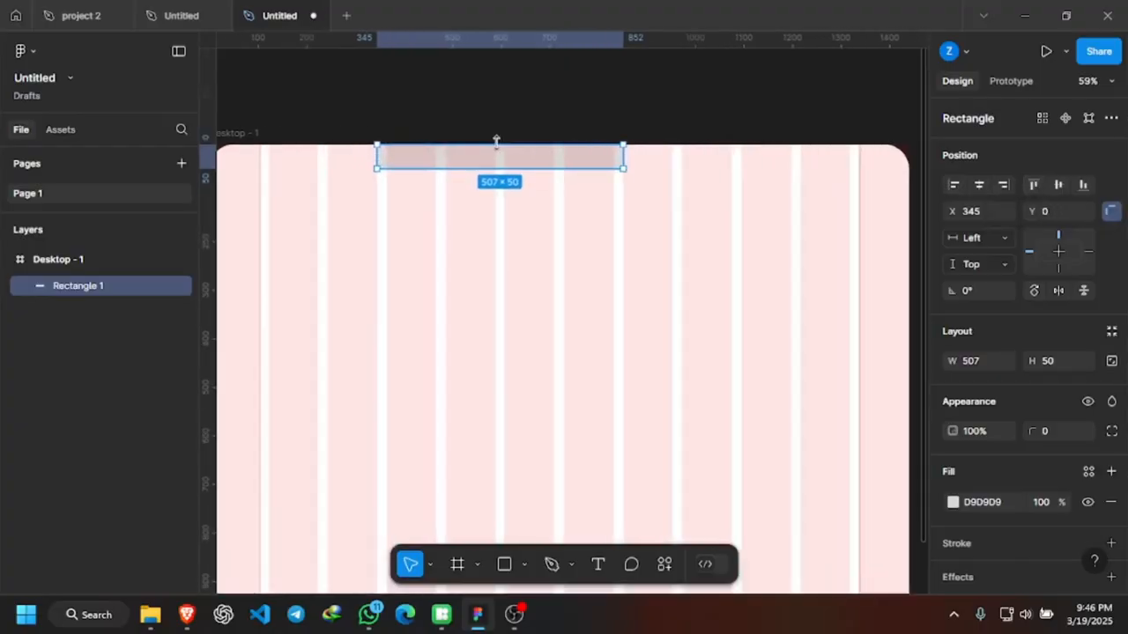
drag(669, 46, 685, 169)
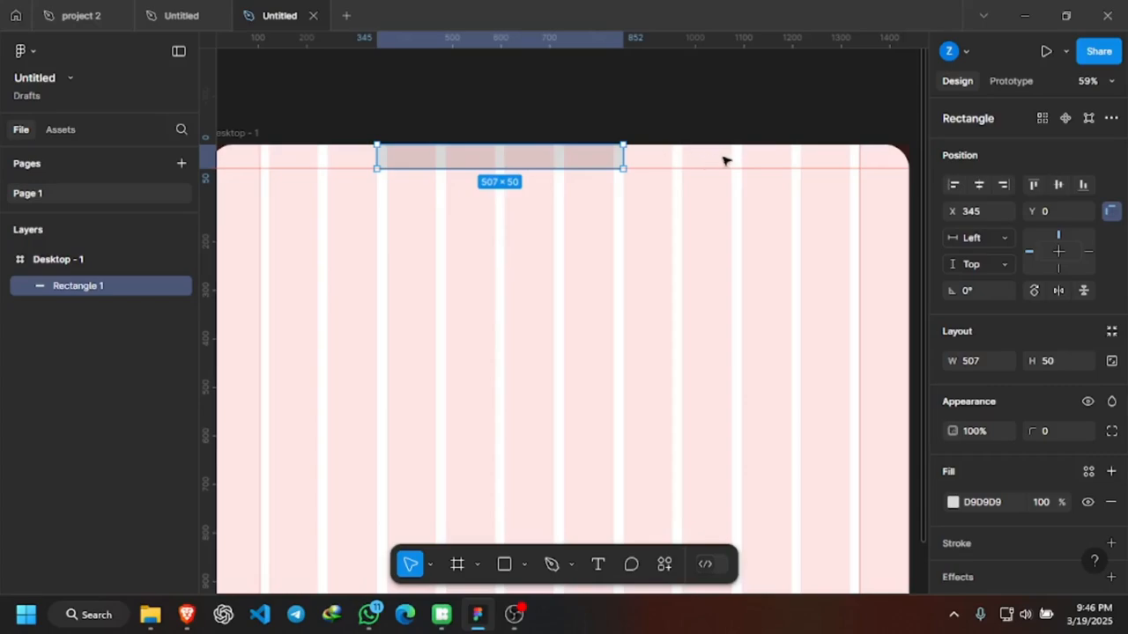
Align the helper rectangle to the frame's bottom edge and place a horizontal guide at 974 along the rectangle's upper edge.
scroll(646, 171, down, 3)
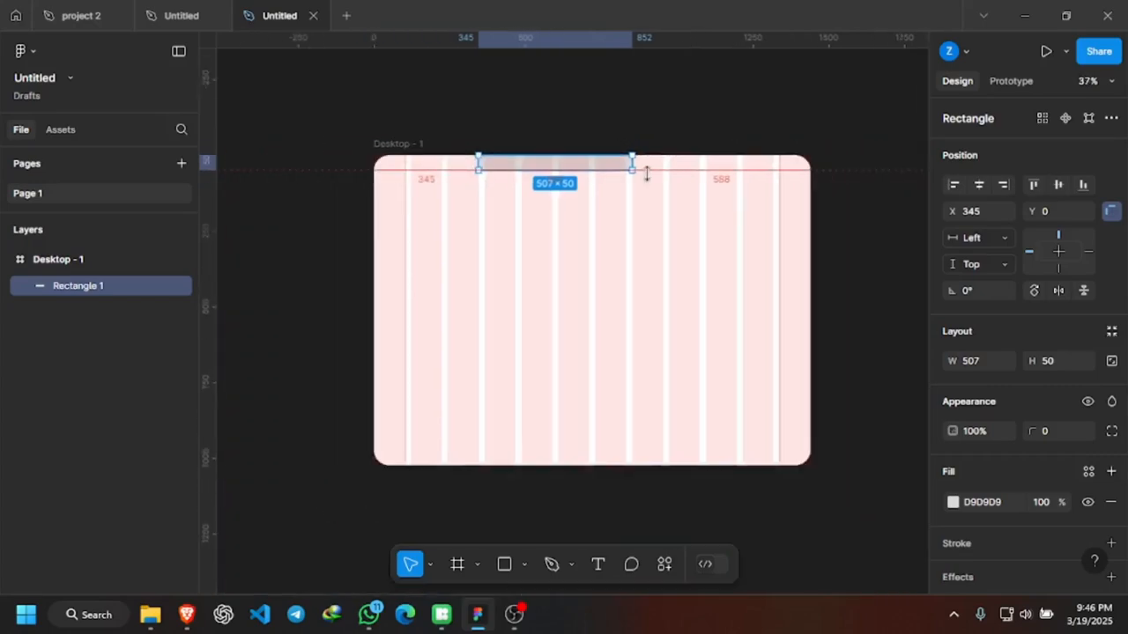
scroll(647, 171, down, 1)
click(1082, 184)
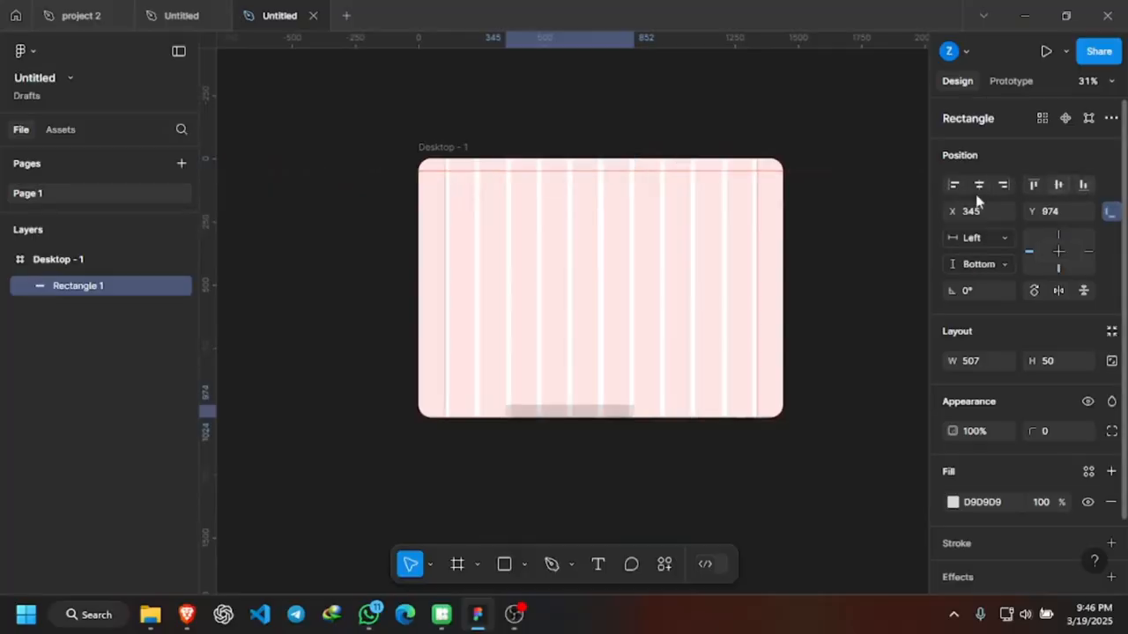
scroll(607, 428, up, 5)
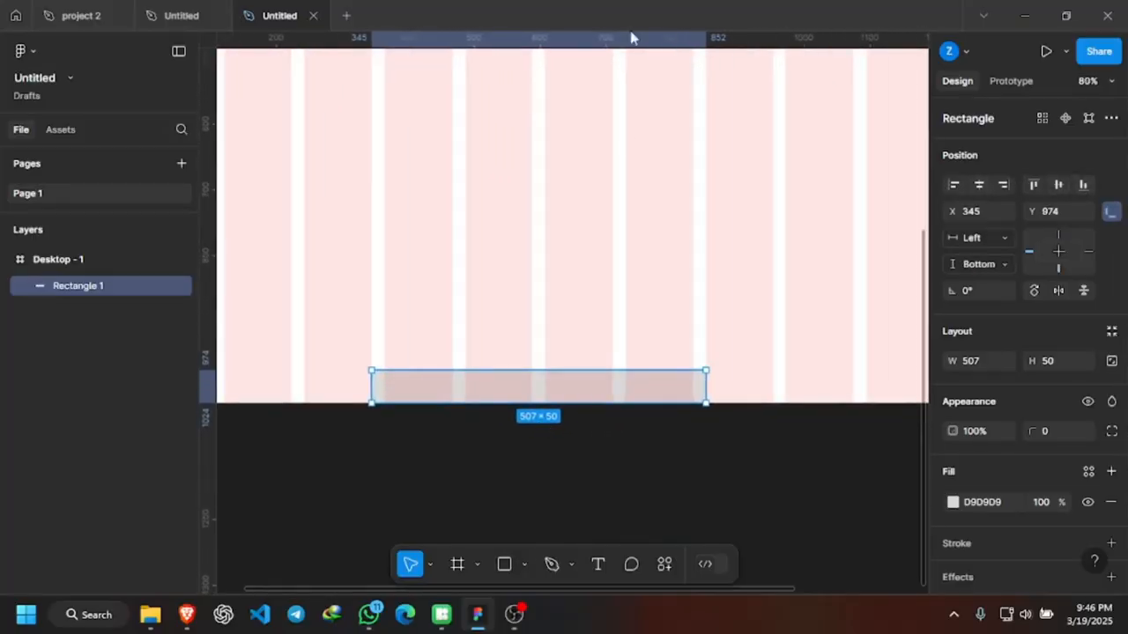
drag(735, 45, 728, 365)
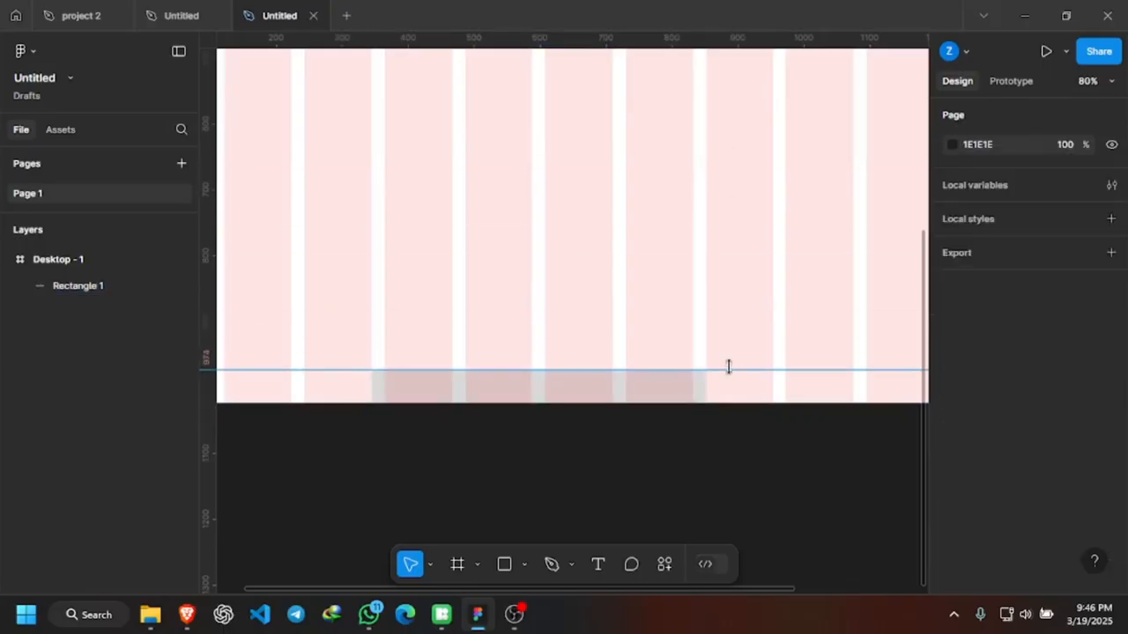
Delete the helper rectangle from the Desktop - 1 frame.
scroll(727, 366, down, 2)
click(674, 385)
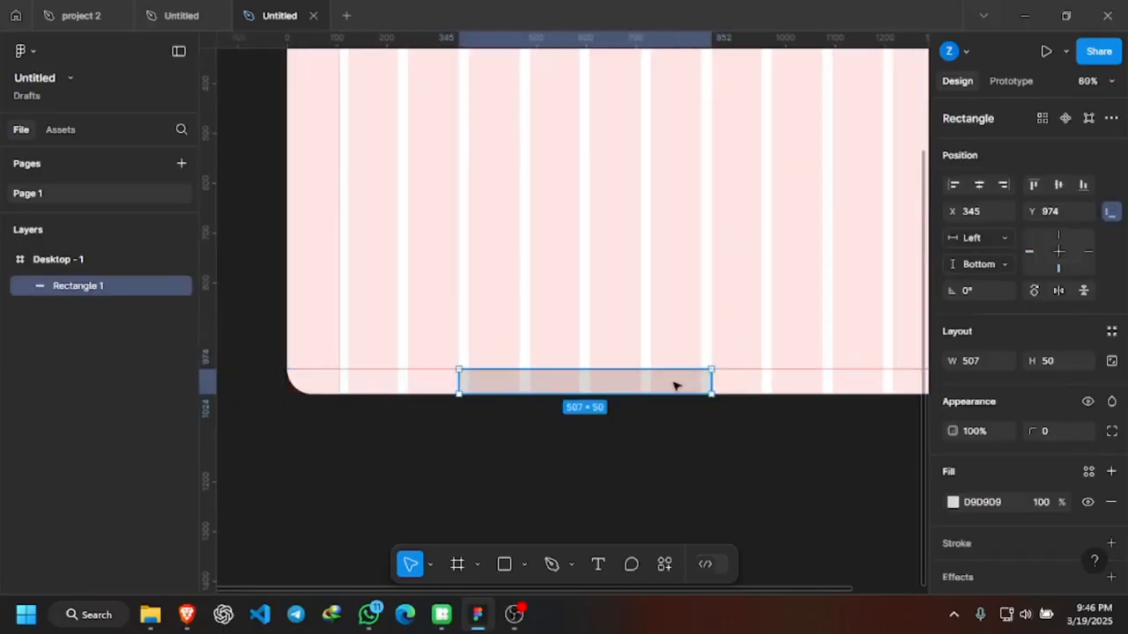
key(Delete)
scroll(608, 423, down, 5)
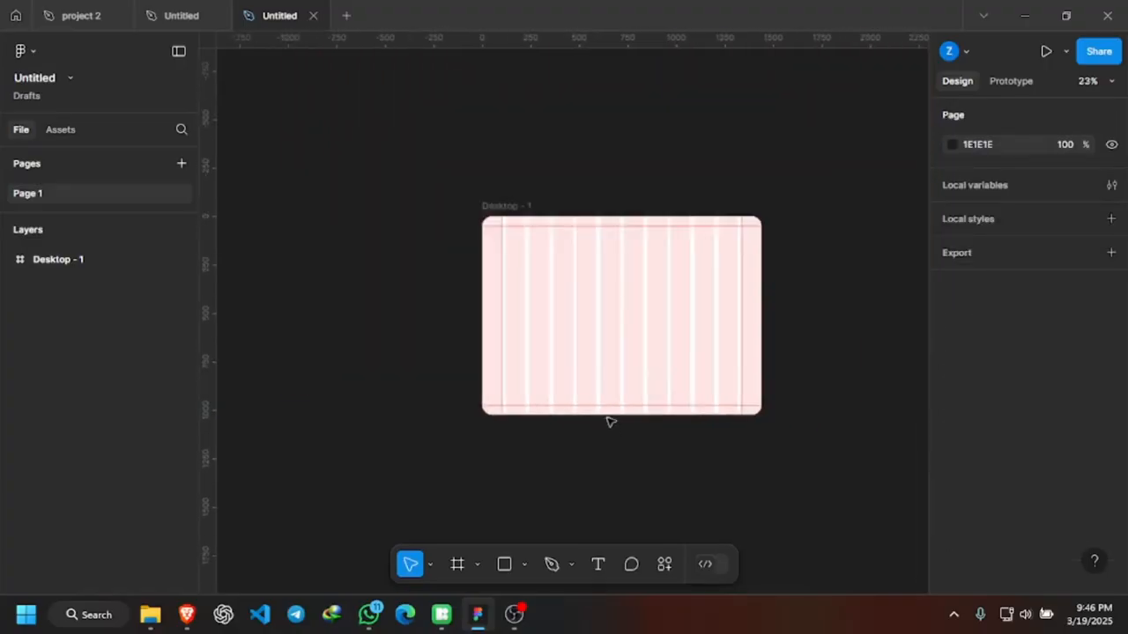
Examine the position, size and corner radius of the image rectangle in the finished homepage design in the other Untitled file.
scroll(665, 355, up, 3)
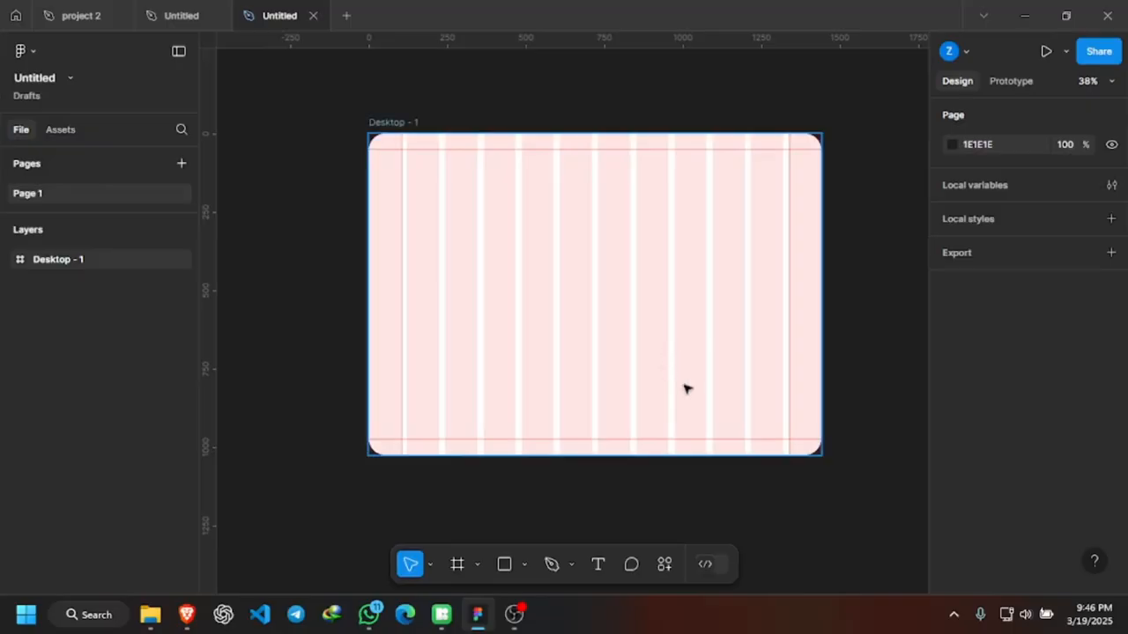
scroll(688, 389, up, 1)
scroll(687, 389, up, 1)
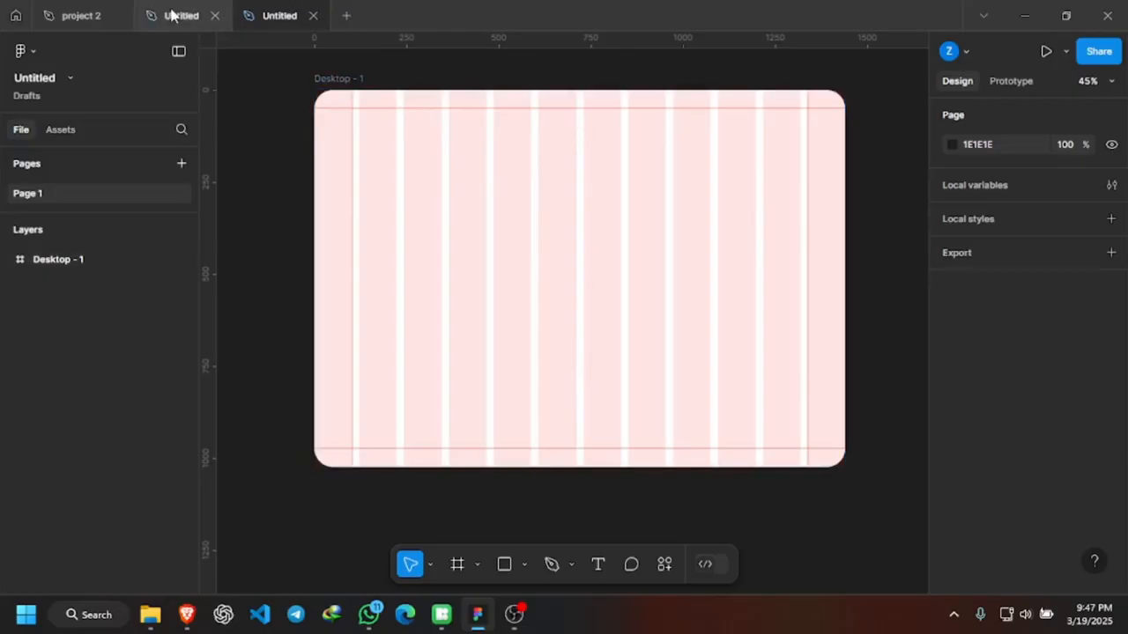
click(220, 18)
scroll(528, 344, down, 2)
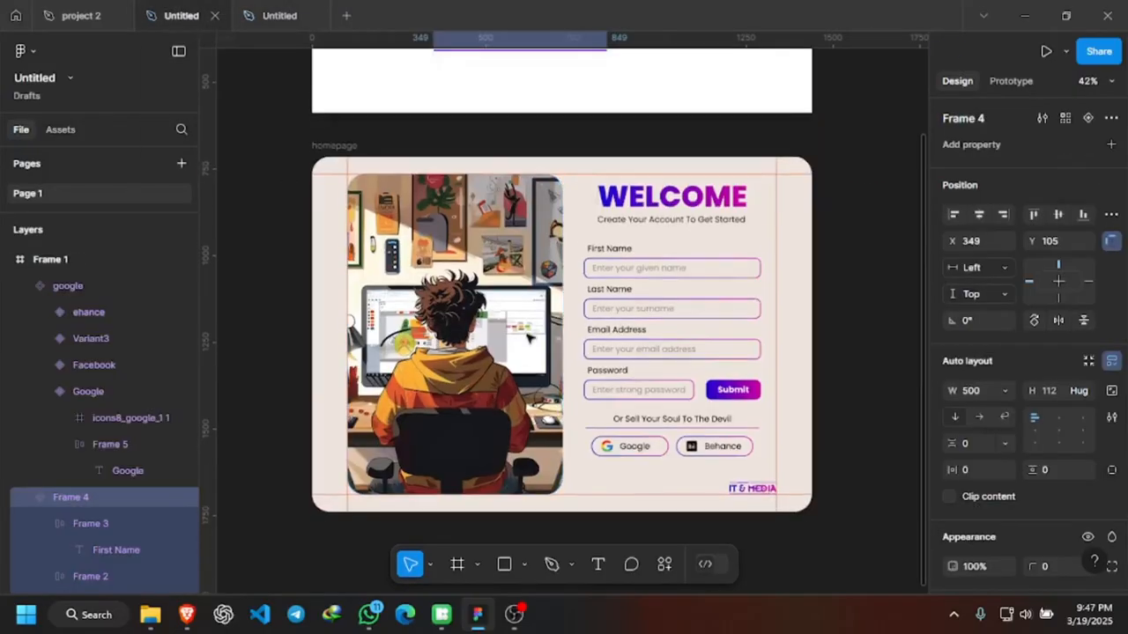
scroll(451, 344, up, 2)
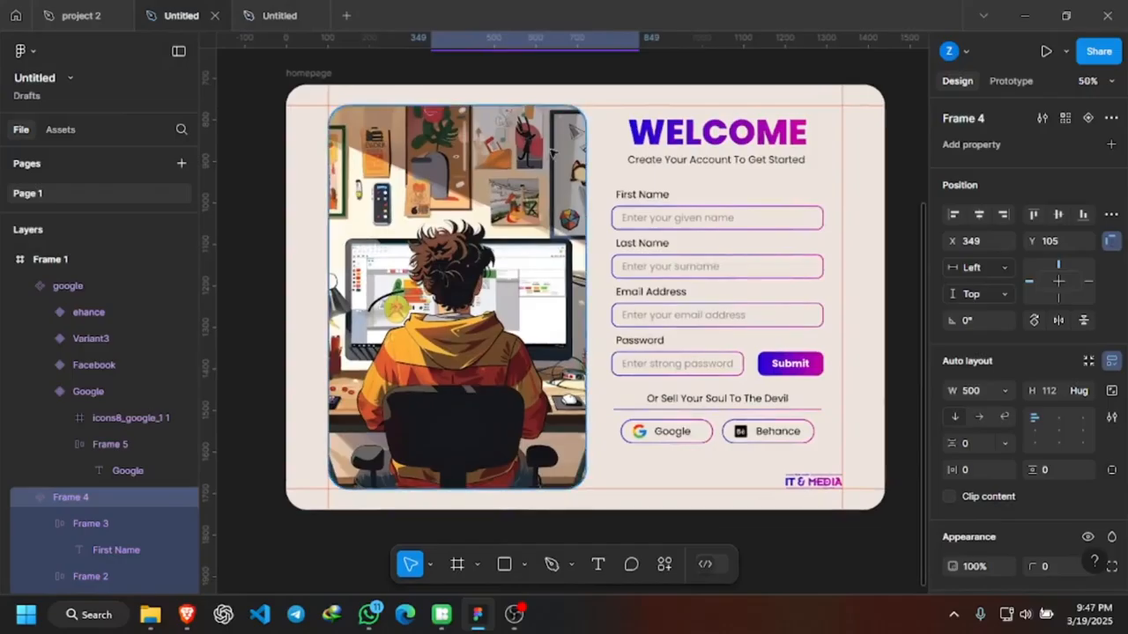
click(569, 129)
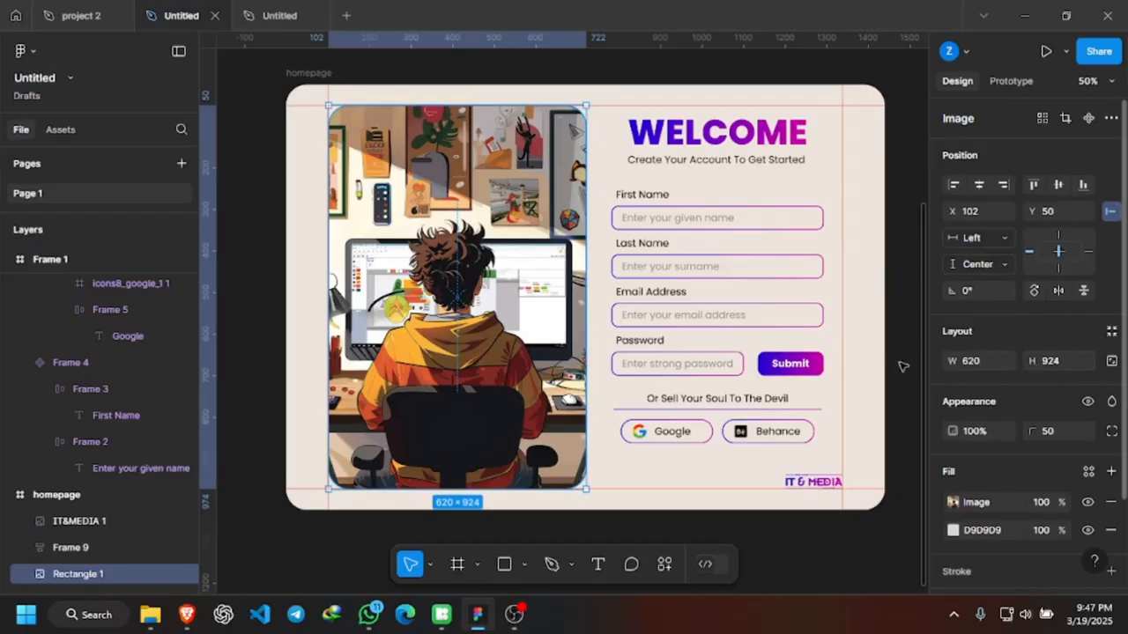
Return to the new file and draw a rectangle about 647 × 924 from the left margin guide, spanning the upper and lower guides.
click(264, 15)
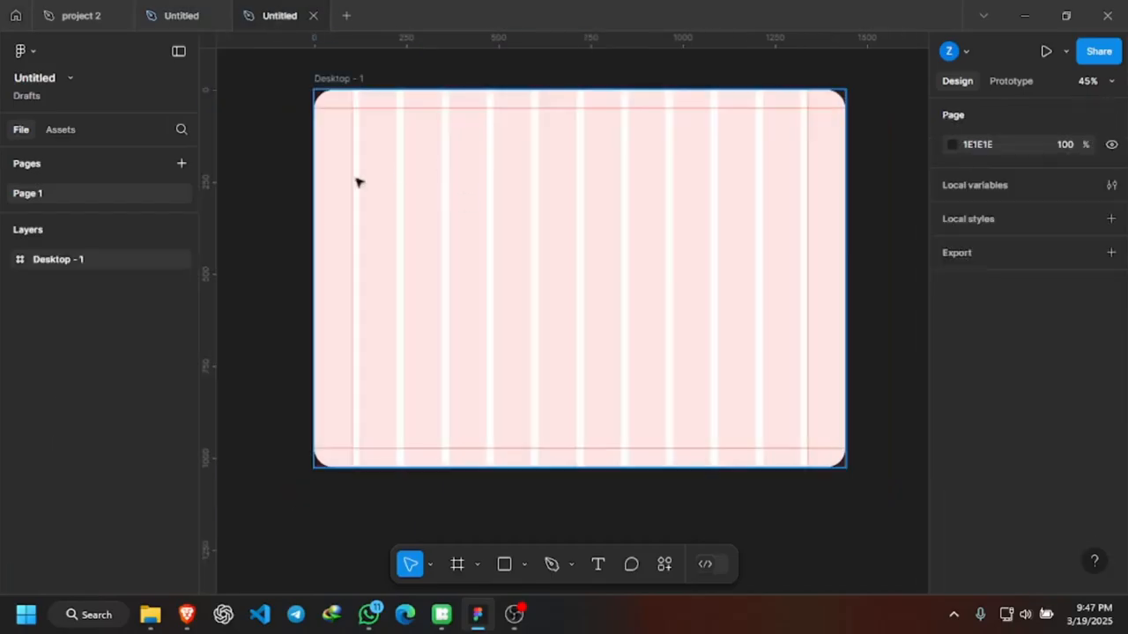
click(504, 565)
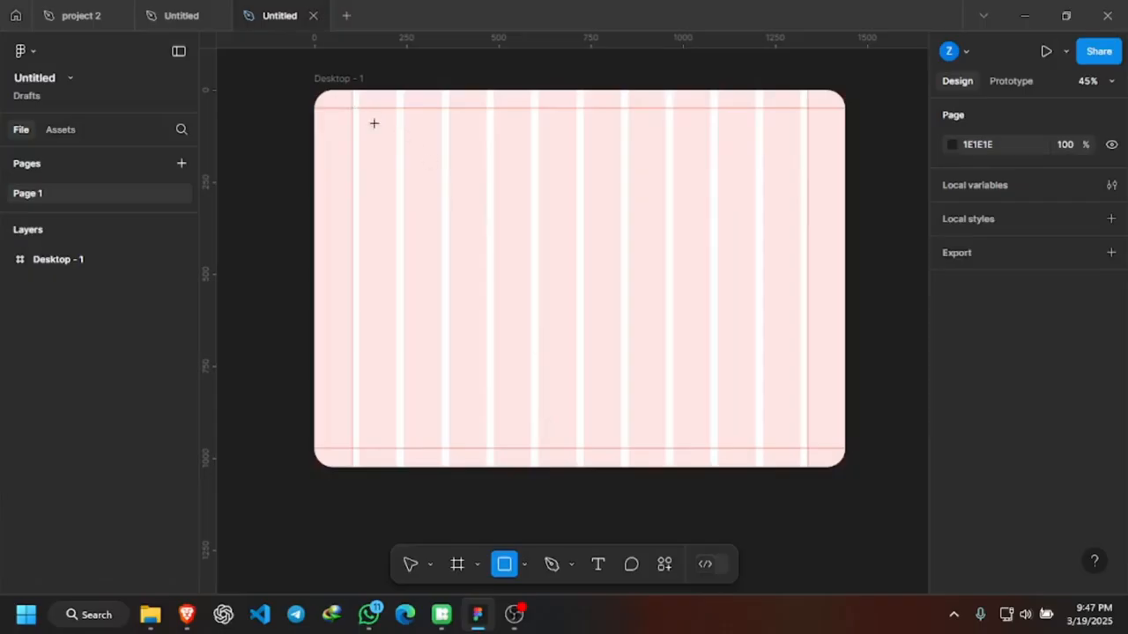
mouse_move(352, 109)
mouse_down()
mouse_move(544, 351)
mouse_move(591, 449)
mouse_up()
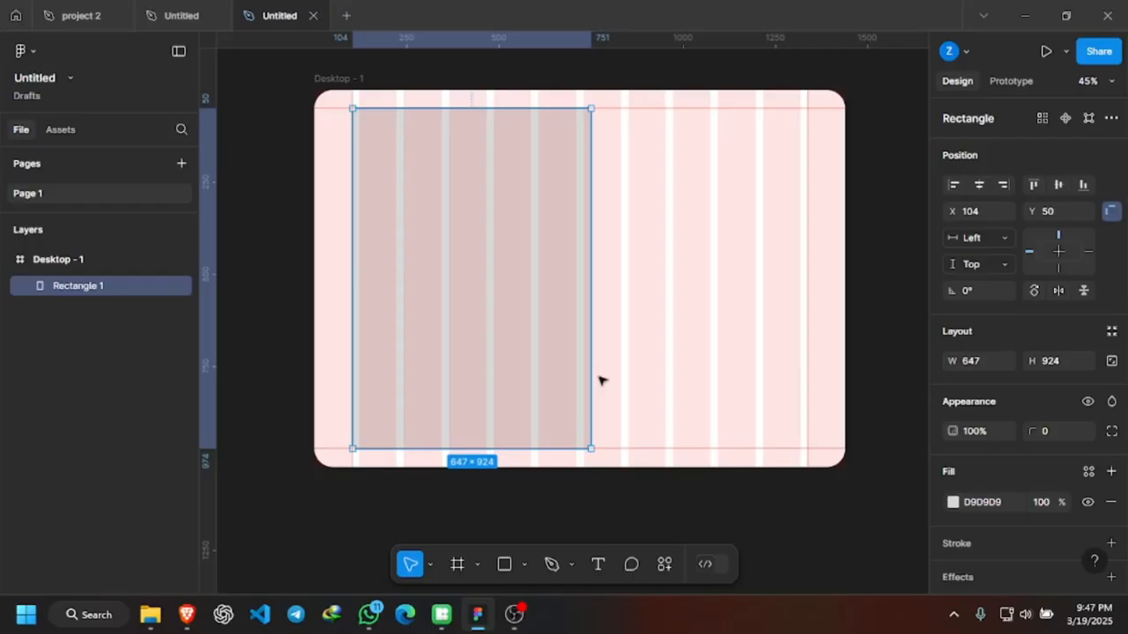
Set the rectangle's width to 620, its height to 924 and its corner radius to 50.
click(972, 365)
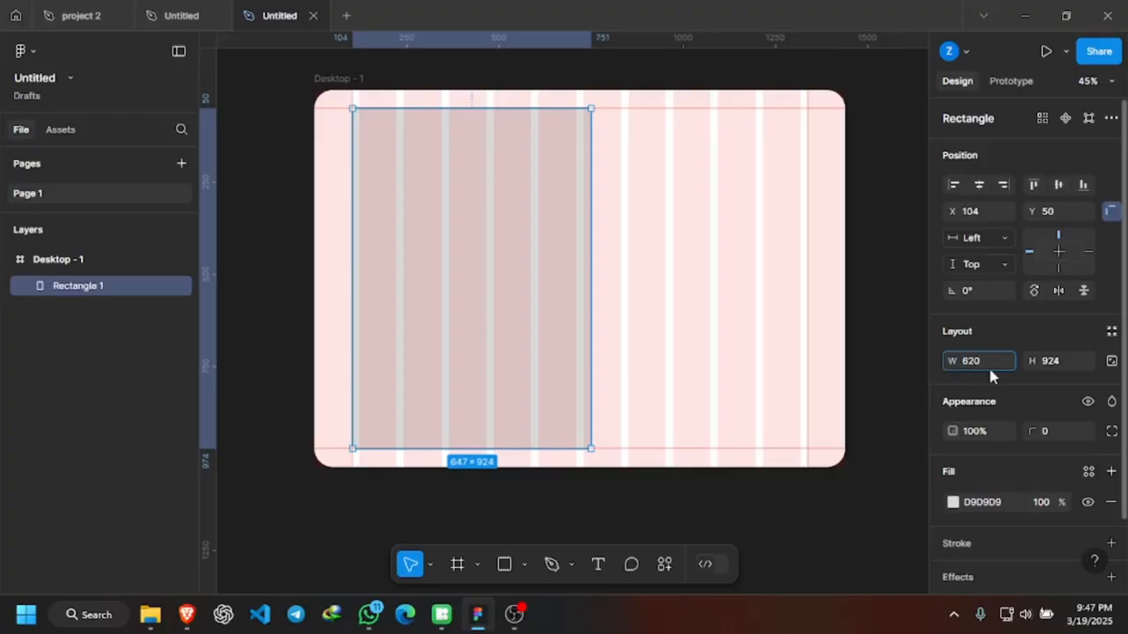
click(1042, 361)
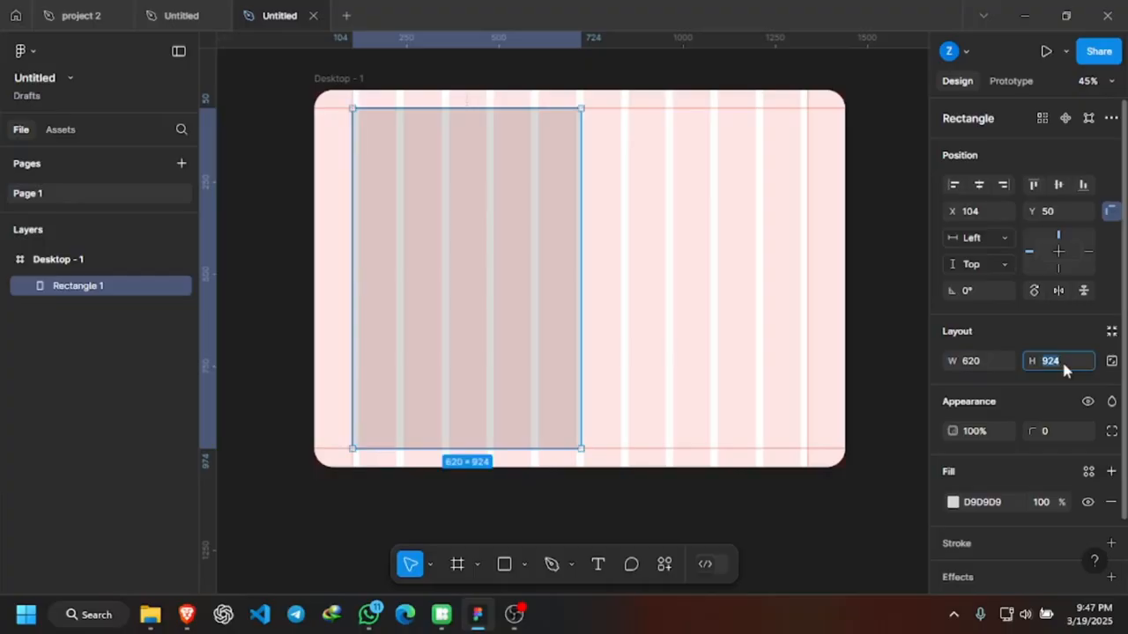
text(924)
key(Return)
text(50)
key(Return)
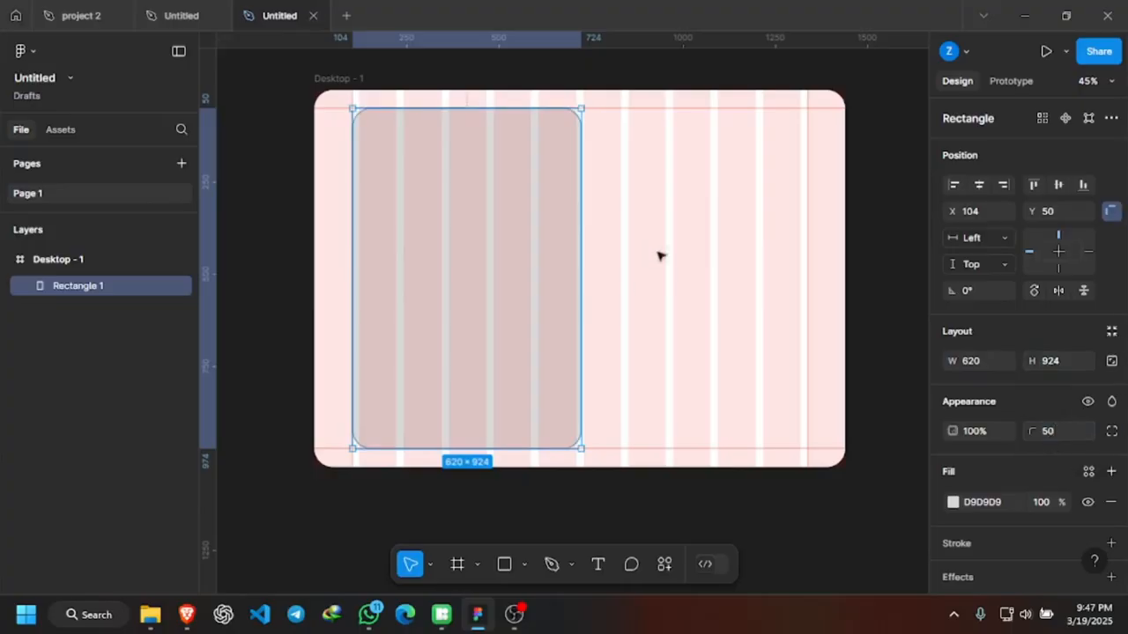
click(868, 378)
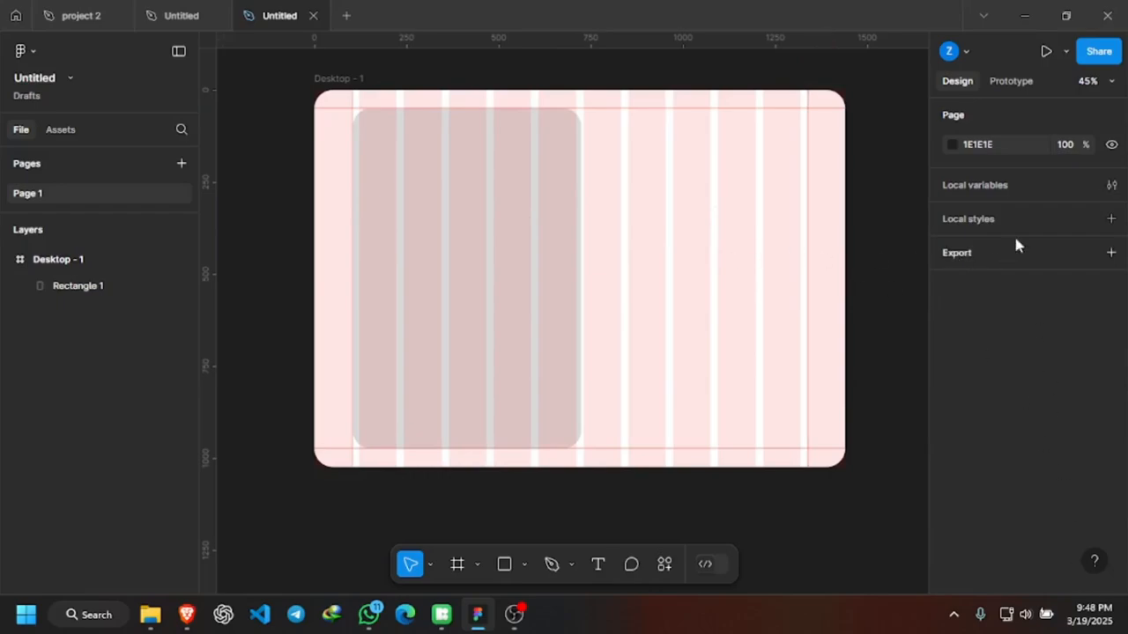
Hide the 12-column layout grid of the Desktop - 1 frame.
scroll(678, 237, down, 1)
scroll(679, 238, down, 2)
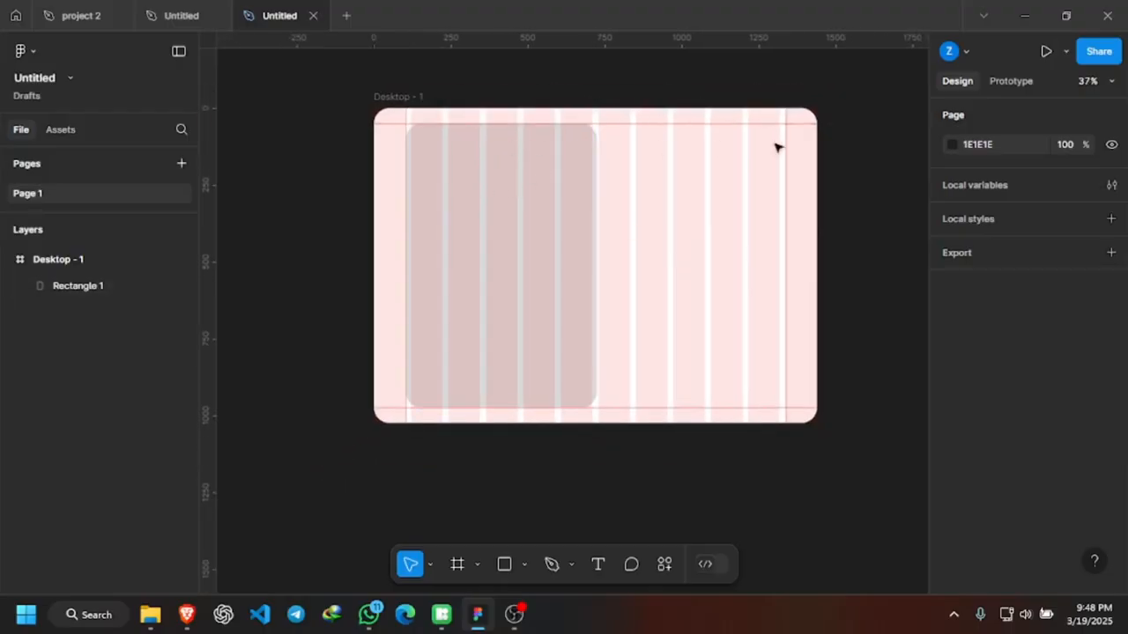
click(577, 221)
scroll(1012, 484, down, 2)
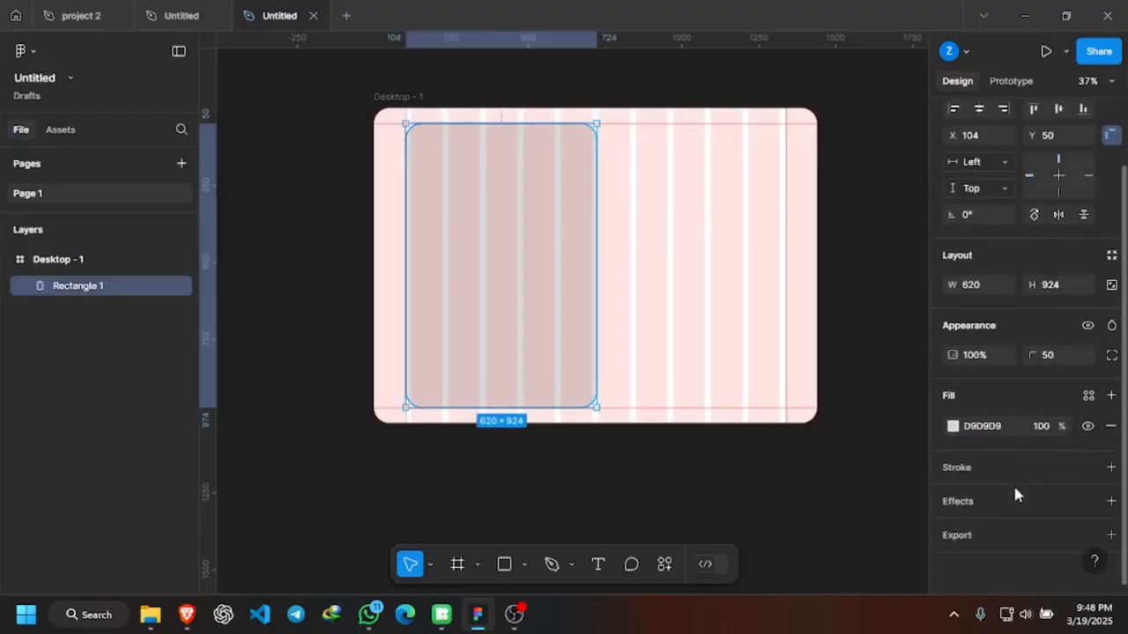
click(755, 357)
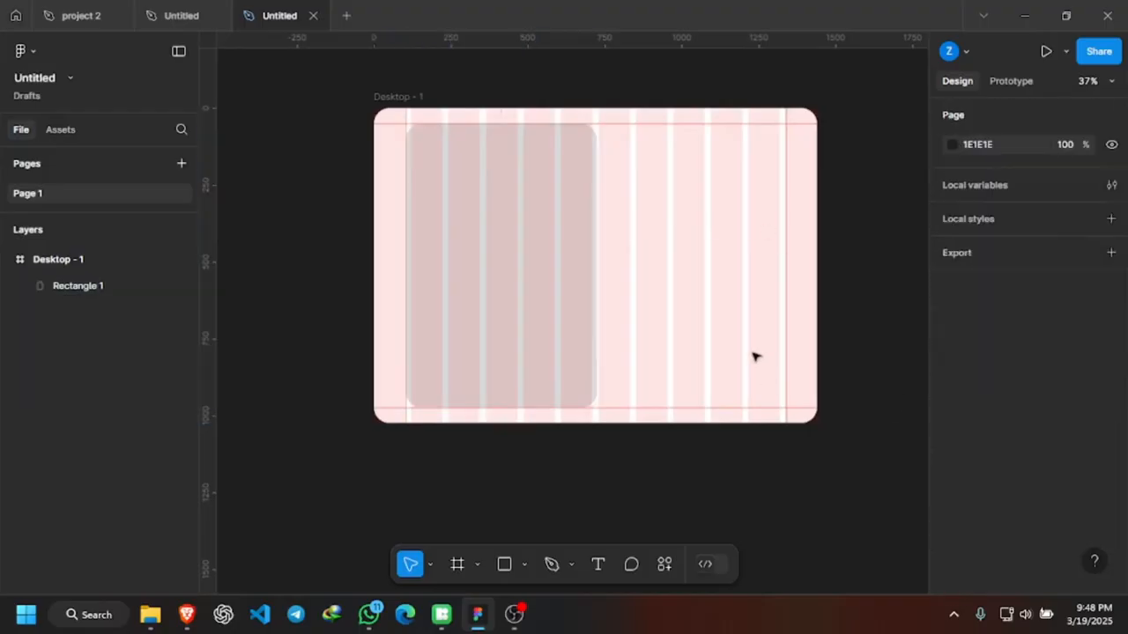
click(392, 97)
scroll(1046, 527, down, 3)
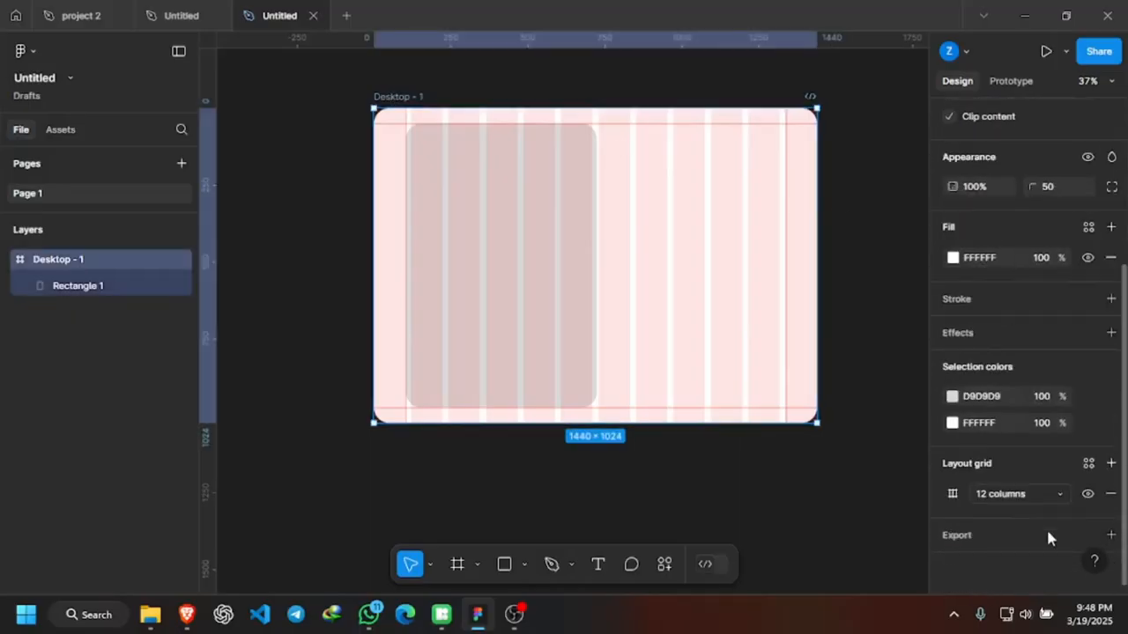
click(1087, 495)
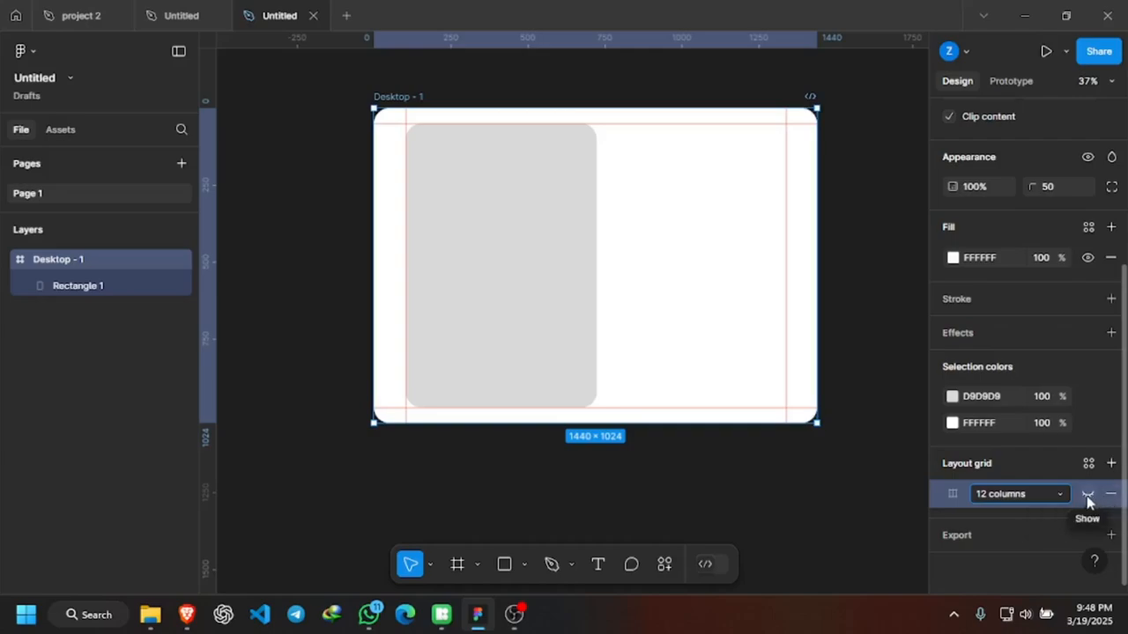
click(1088, 496)
click(1089, 496)
click(667, 480)
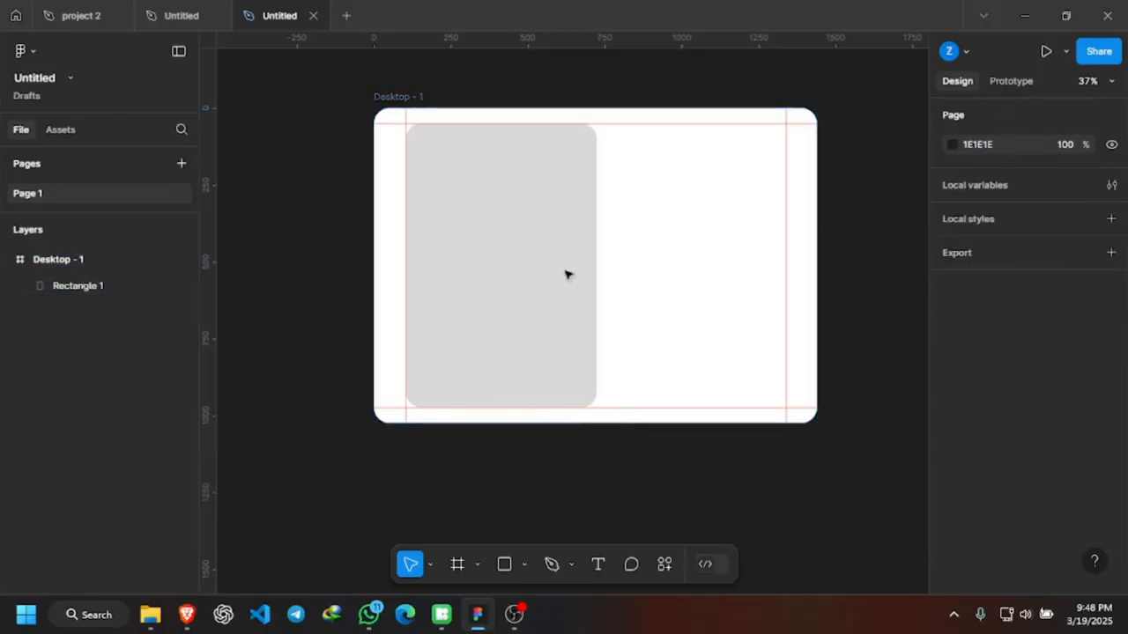
Align the grey rectangle to the vertical center of the Desktop - 1 frame.
scroll(469, 253, up, 5)
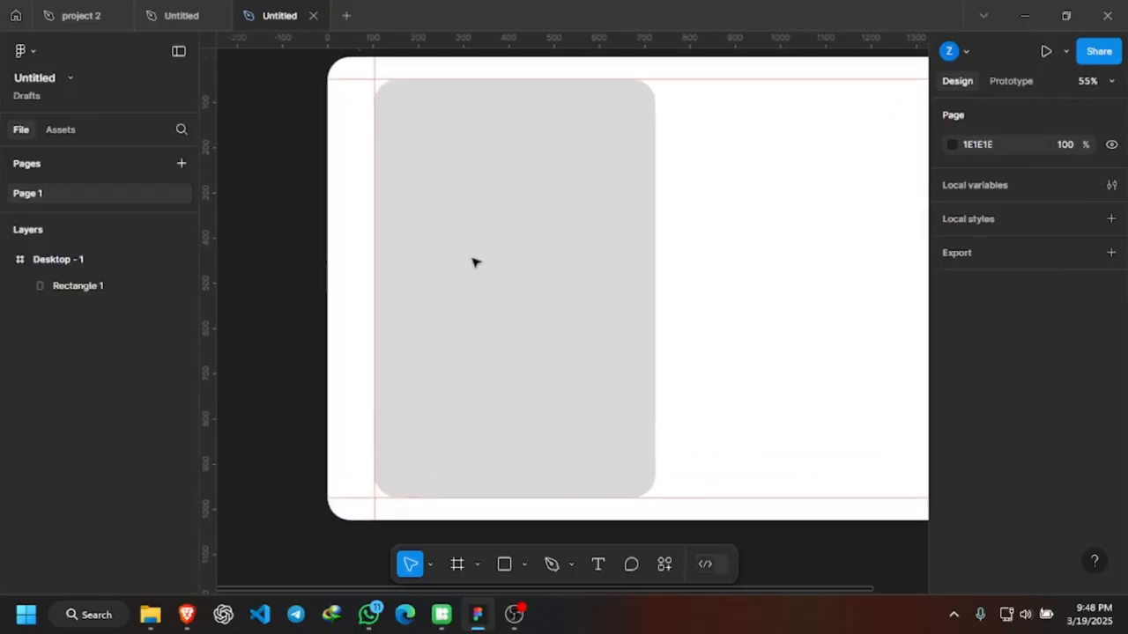
click(473, 262)
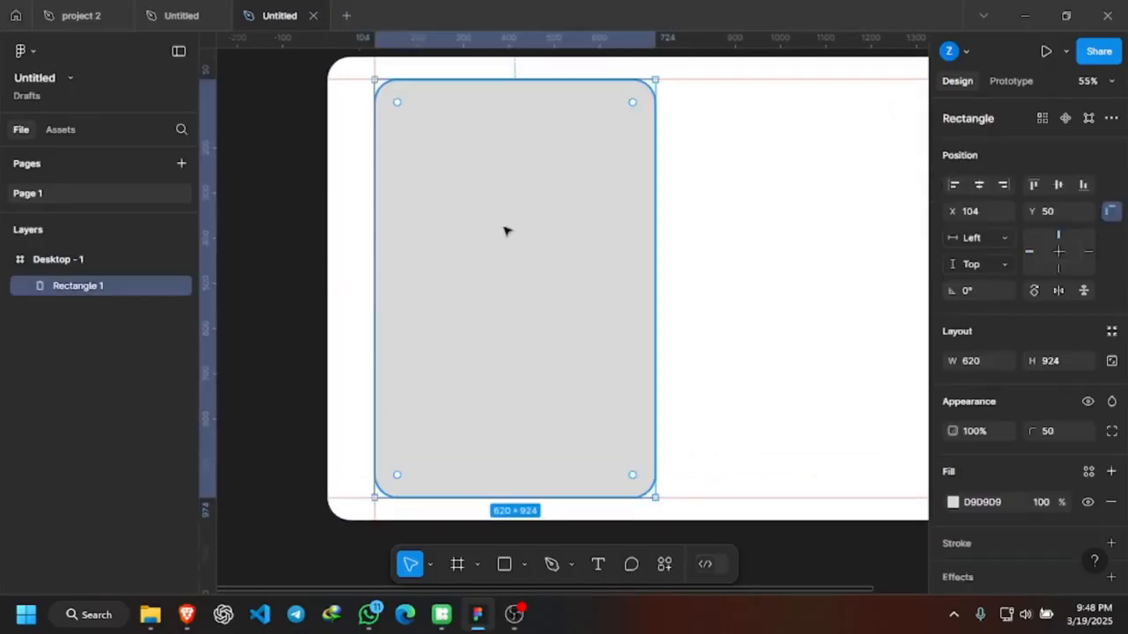
scroll(532, 187, down, 4)
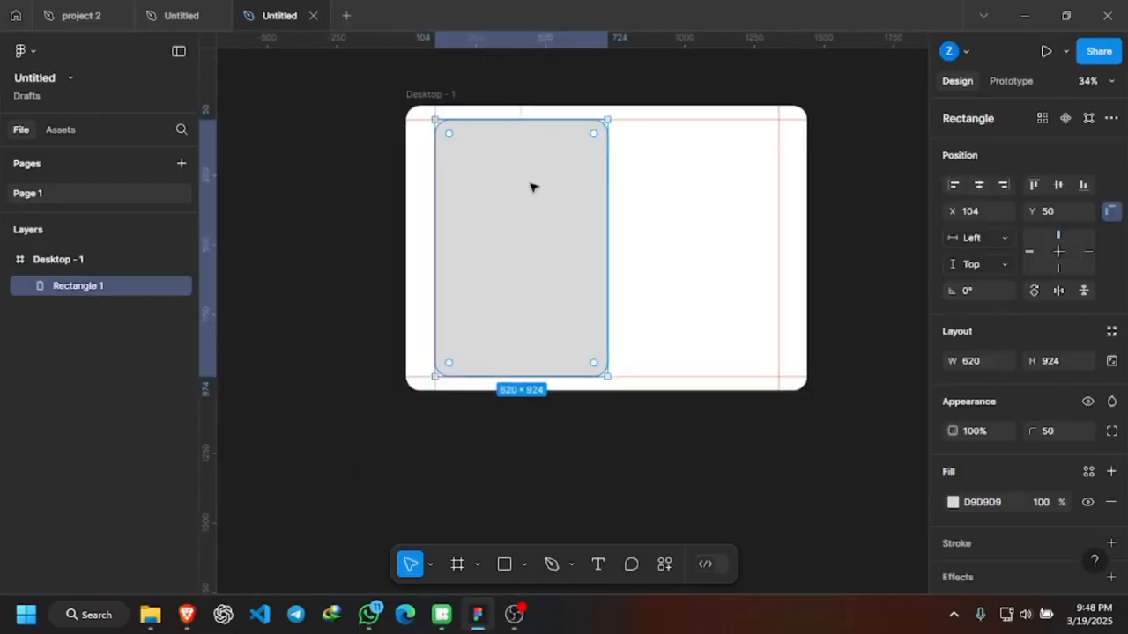
click(612, 431)
click(541, 306)
click(1060, 188)
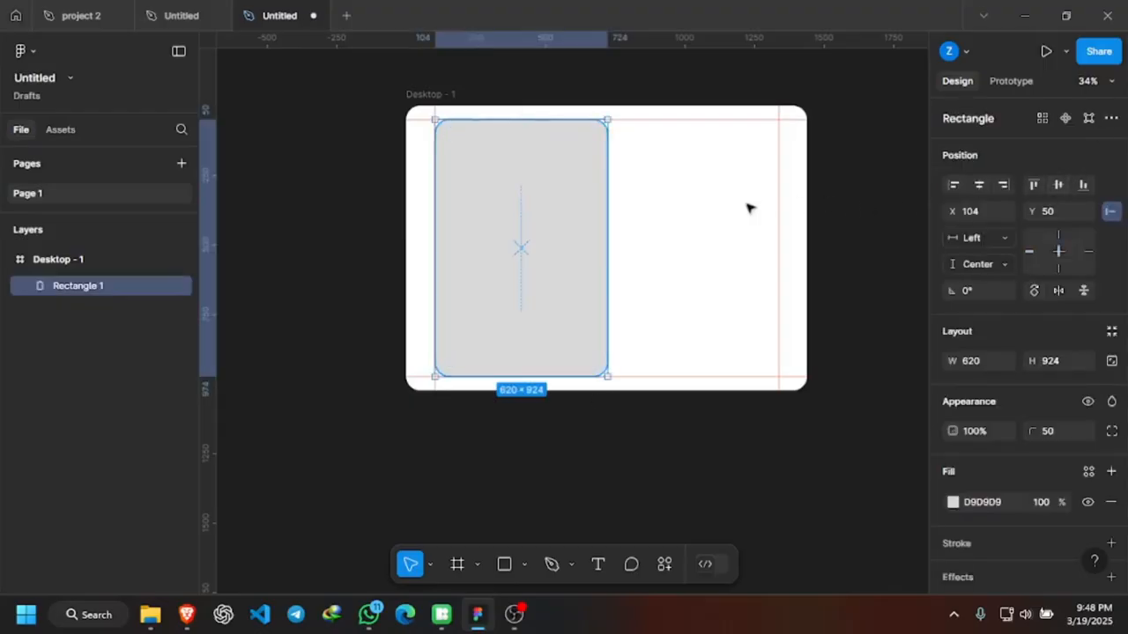
click(797, 249)
scroll(571, 242, up, 2)
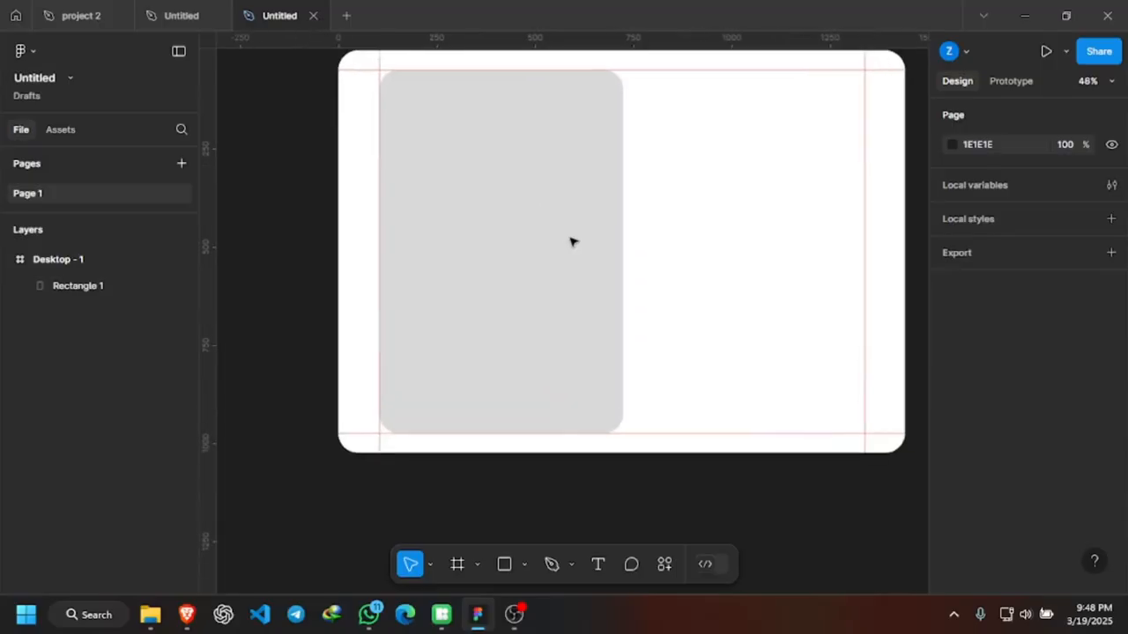
scroll(571, 242, right, 1)
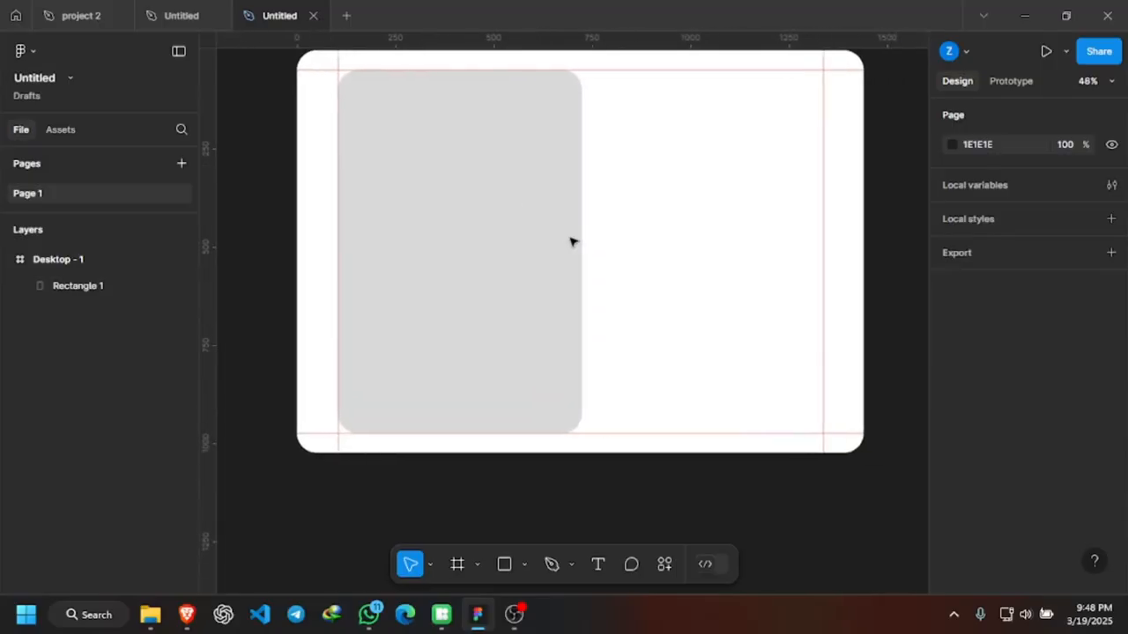
scroll(573, 241, down, 1)
scroll(508, 168, up, 2)
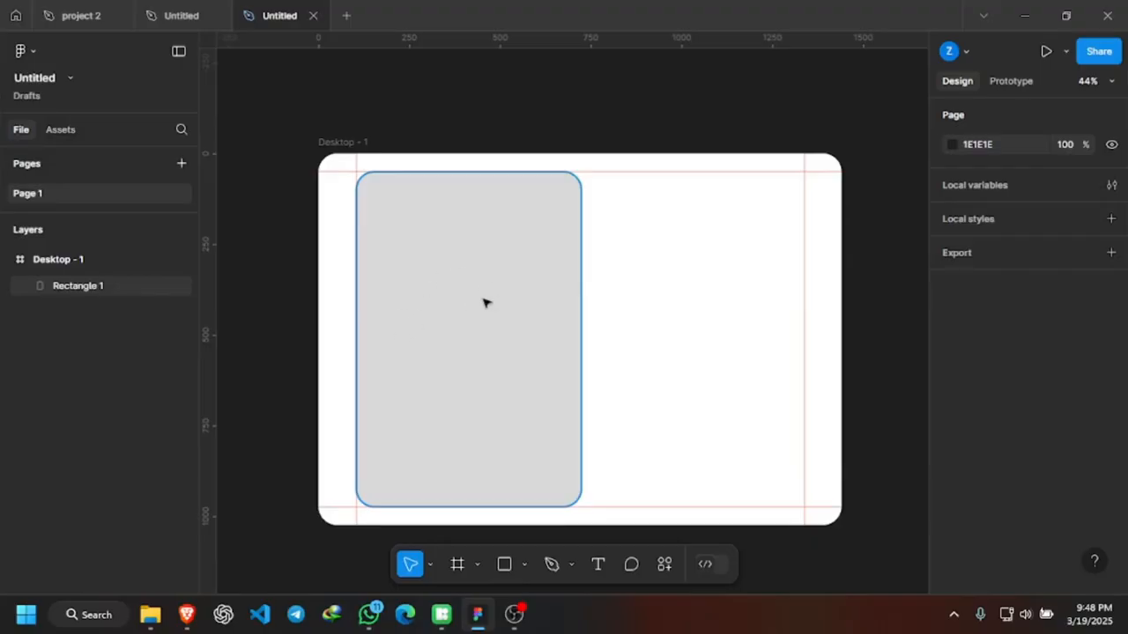
scroll(485, 302, down, 1)
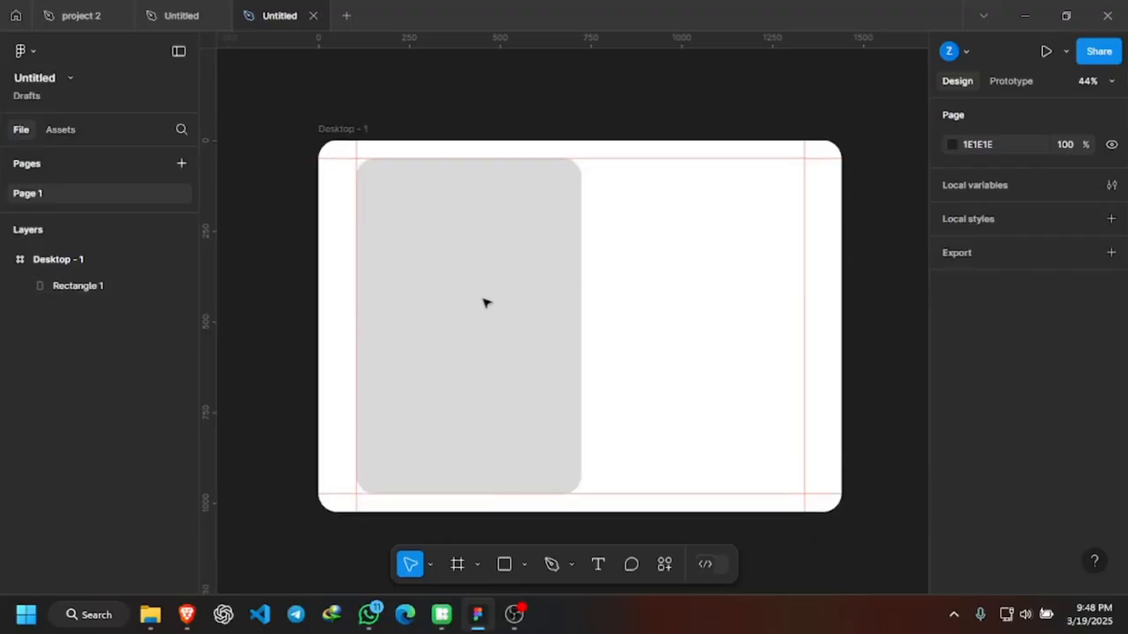
scroll(488, 295, down, 1)
Select the grey rectangle, open the Photos by Freepik plugin and browse its photo categories.
click(496, 298)
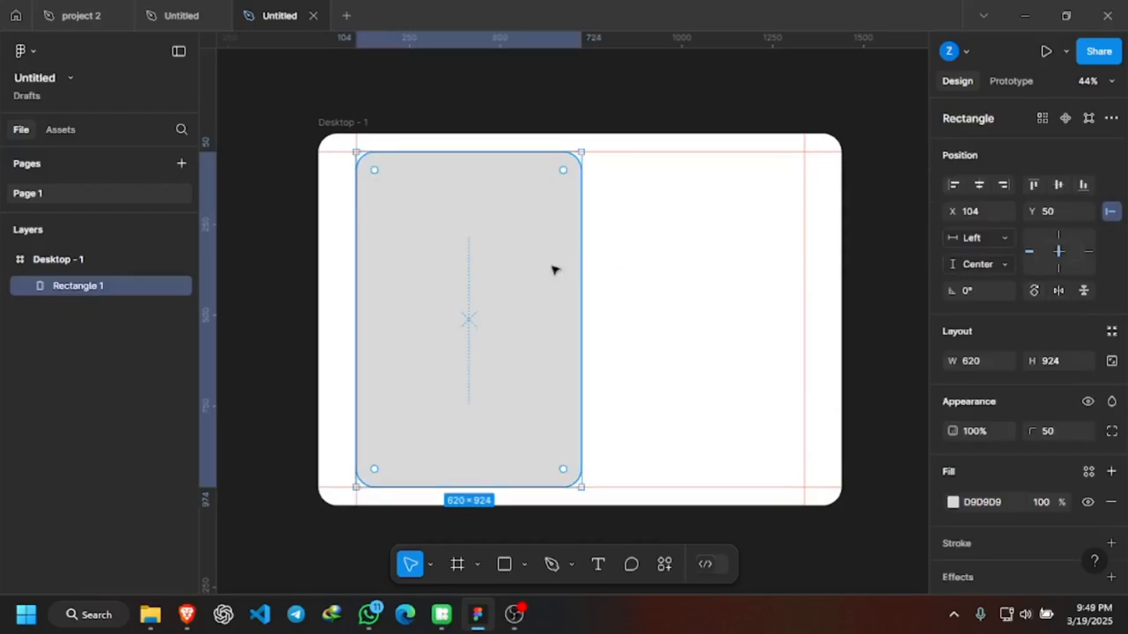
right_click(489, 228)
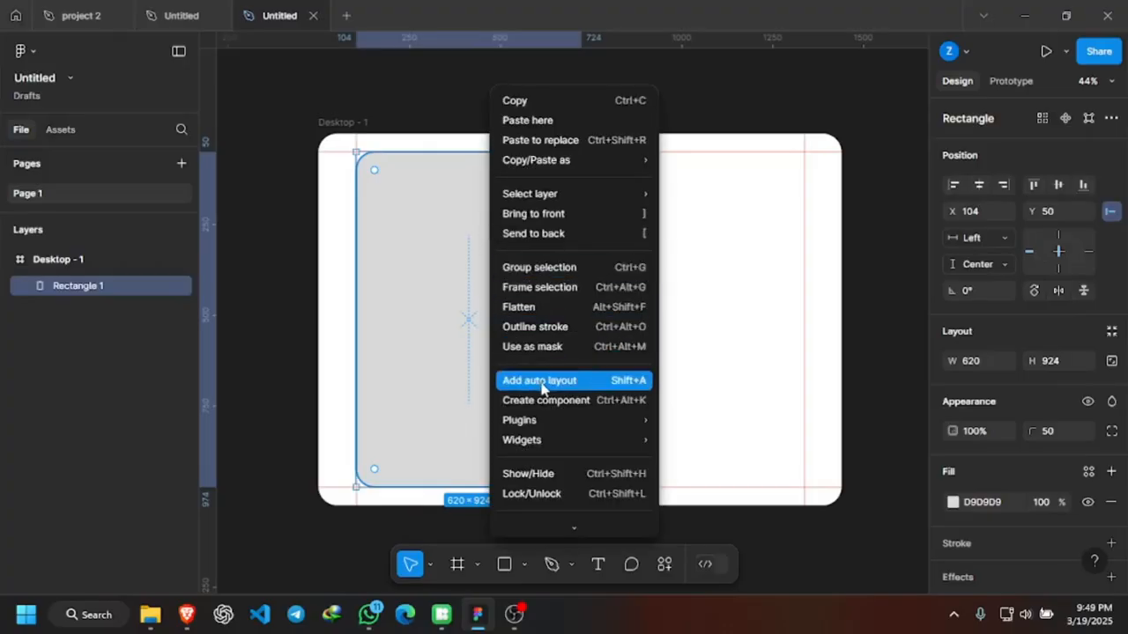
click(412, 335)
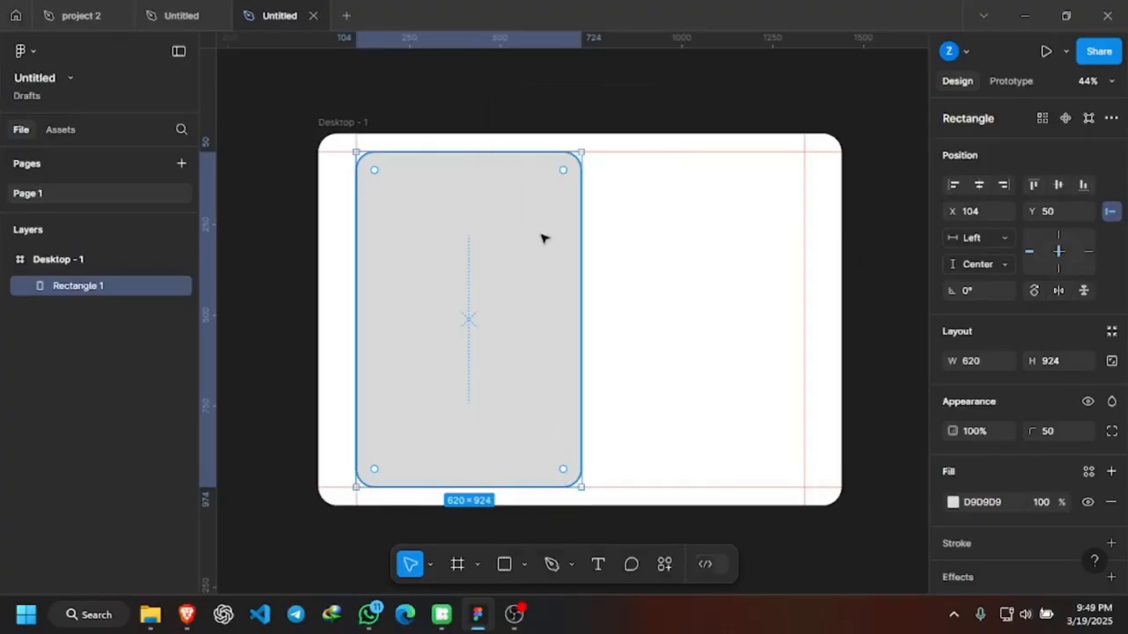
click(666, 566)
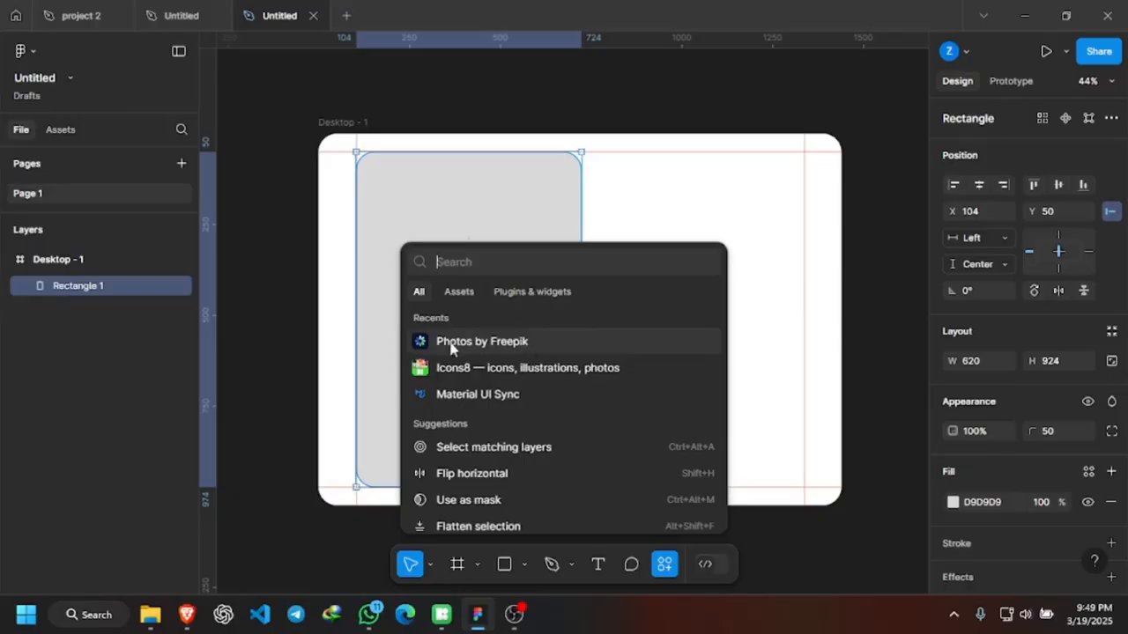
click(524, 293)
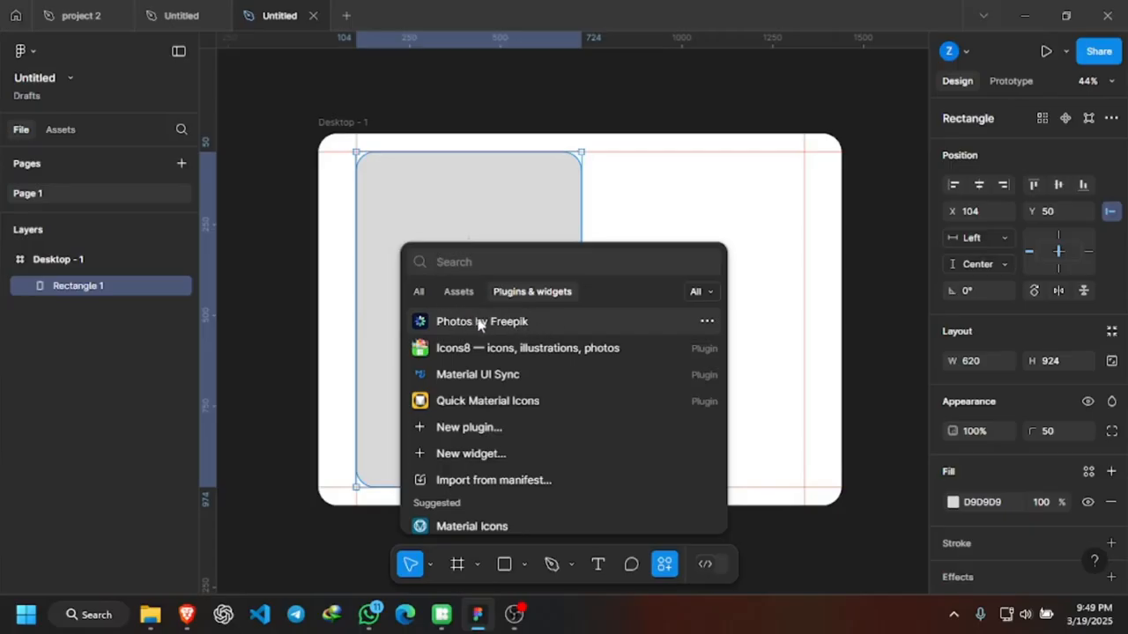
click(419, 291)
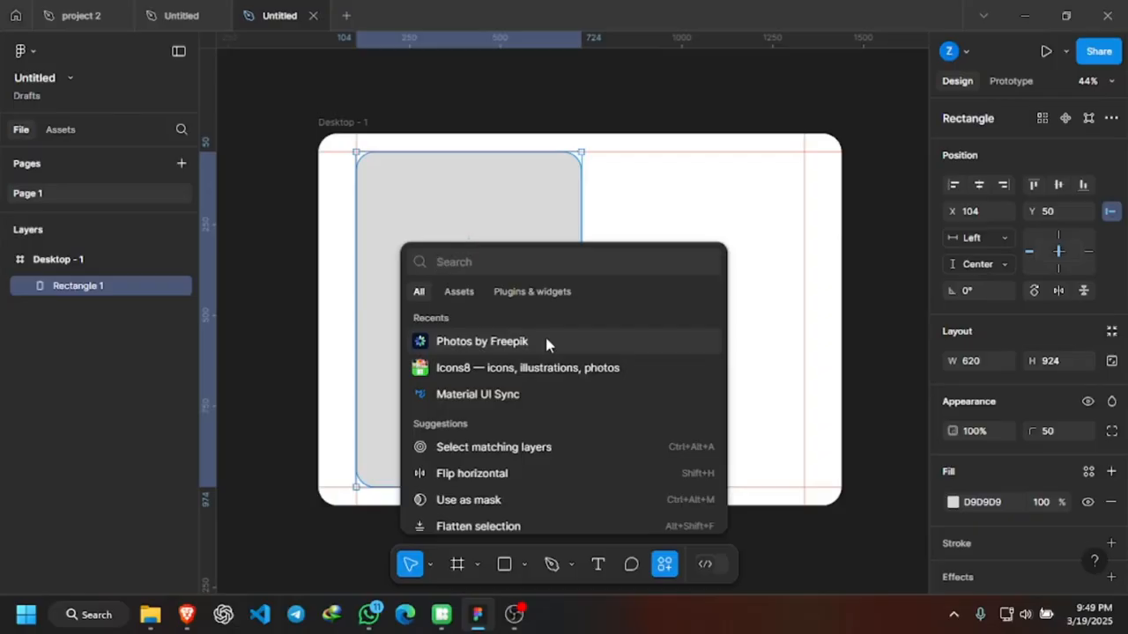
key(Escape)
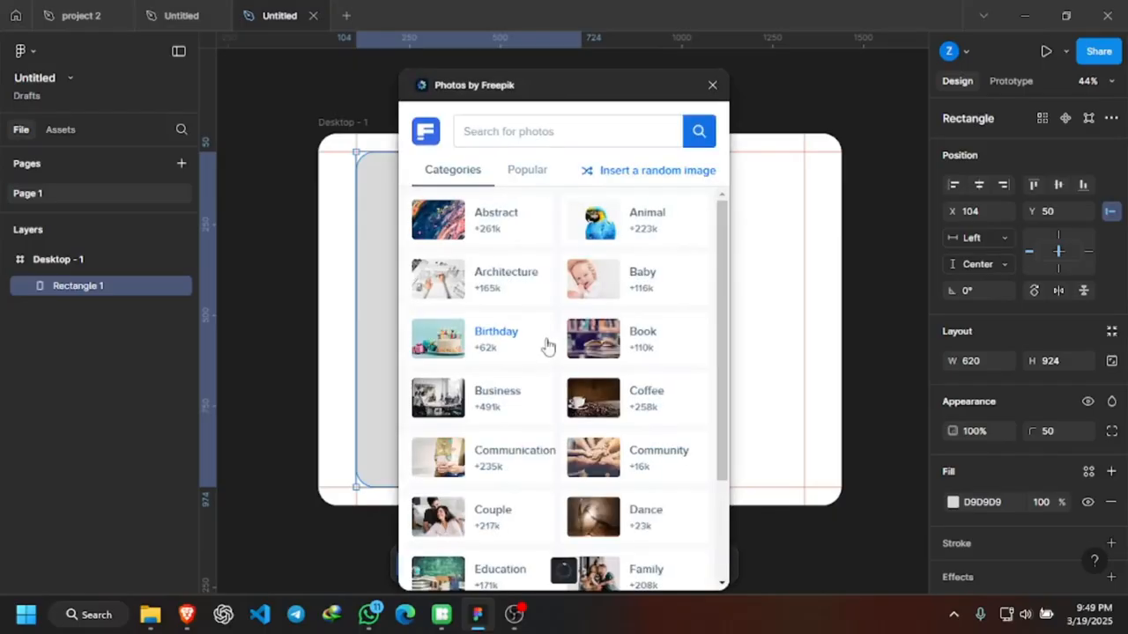
scroll(550, 273, down, 2)
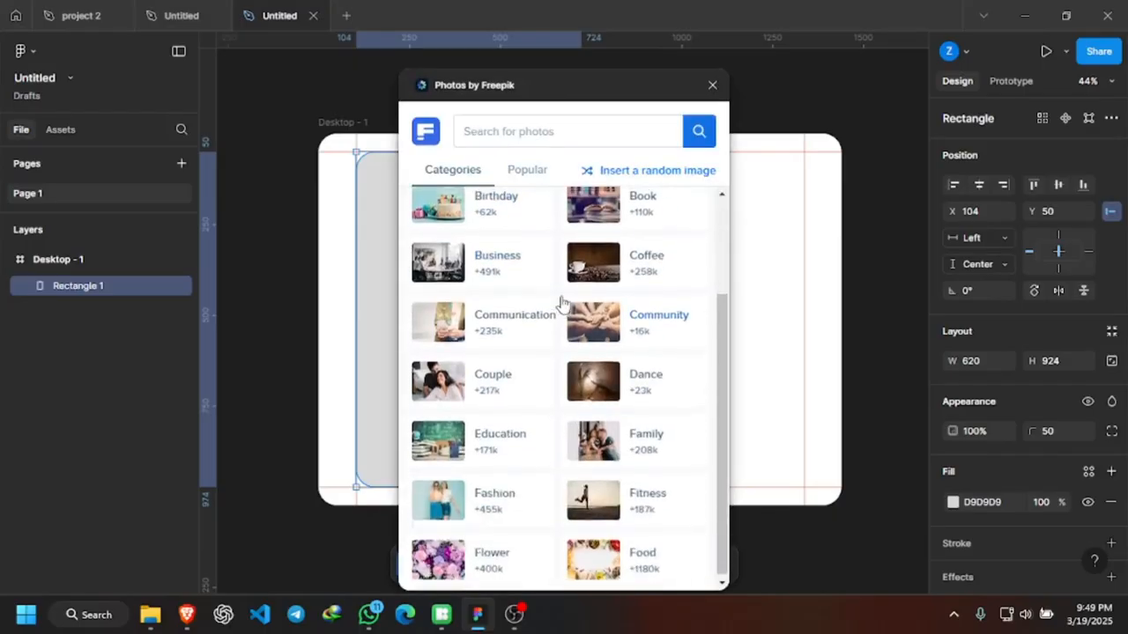
scroll(558, 299, up, 2)
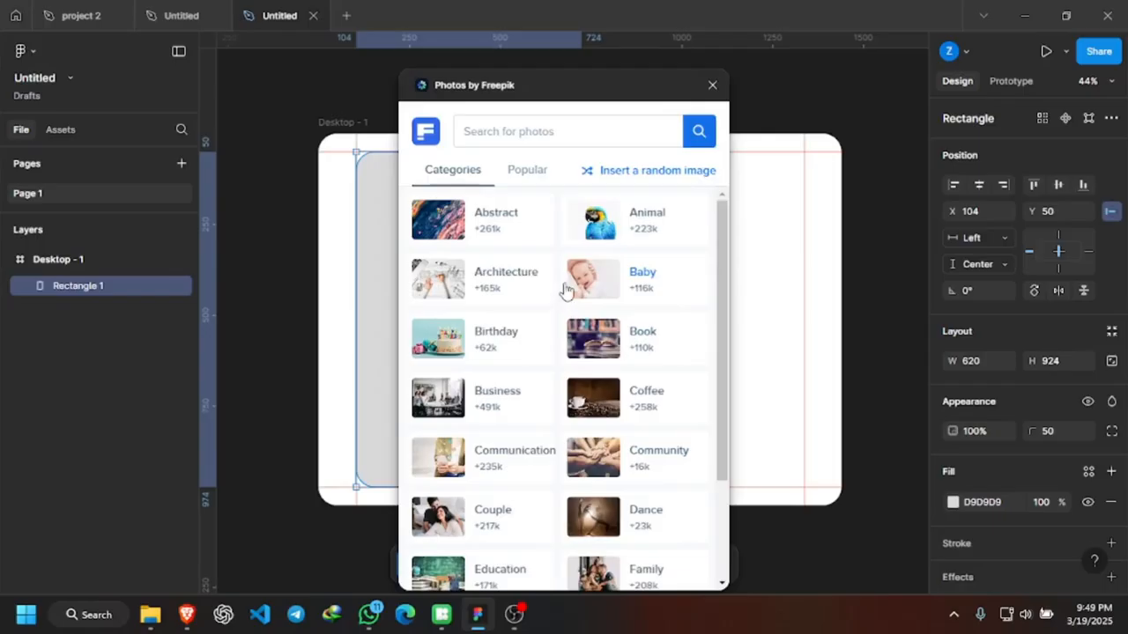
Search the Freepik photos for "African Design students illustration".
click(528, 130)
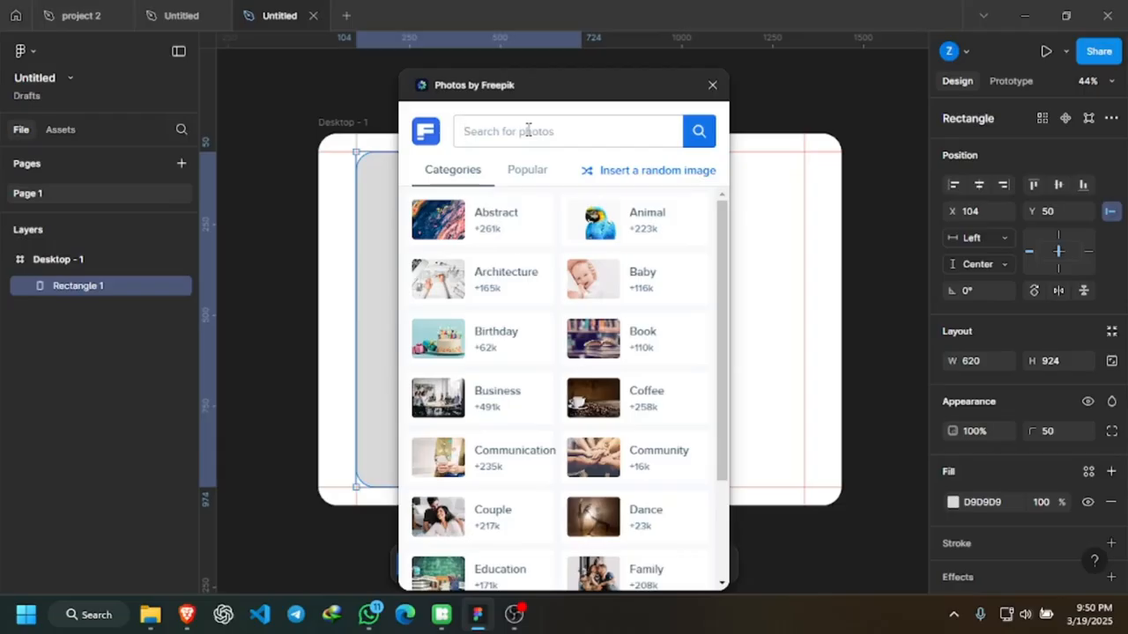
click(527, 130)
text(Afri)
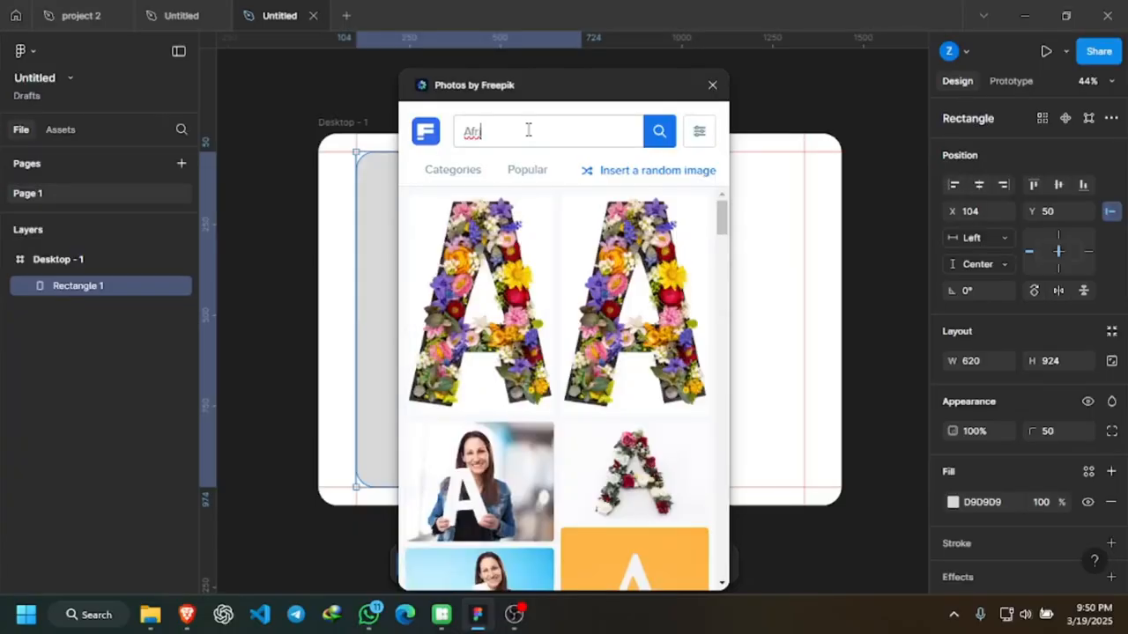
text(can design stden)
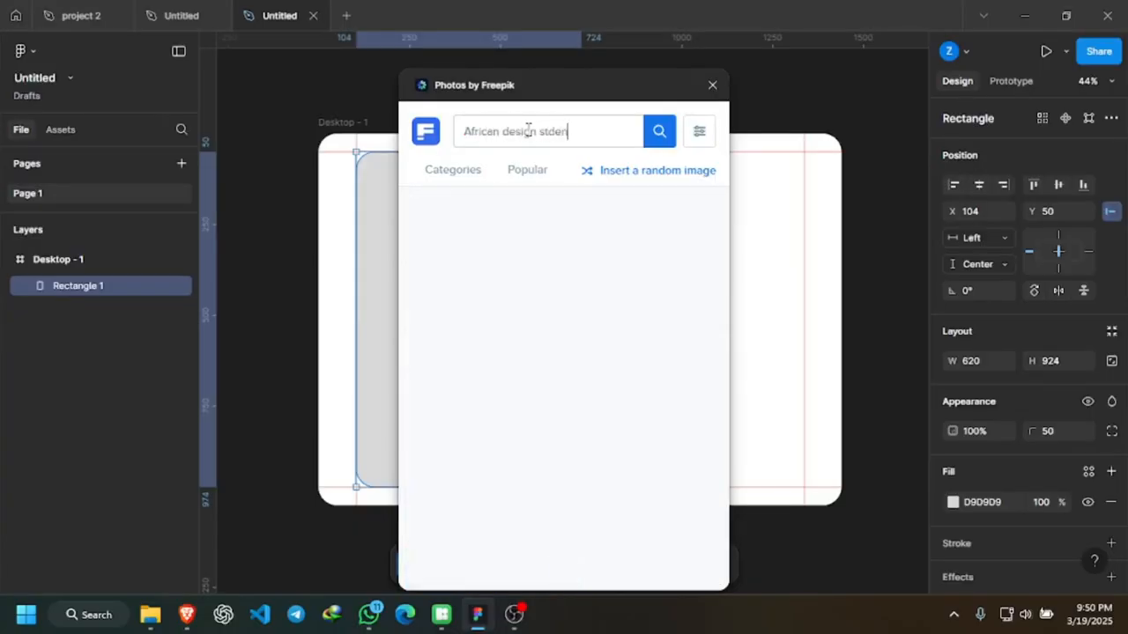
text(ts illustration)
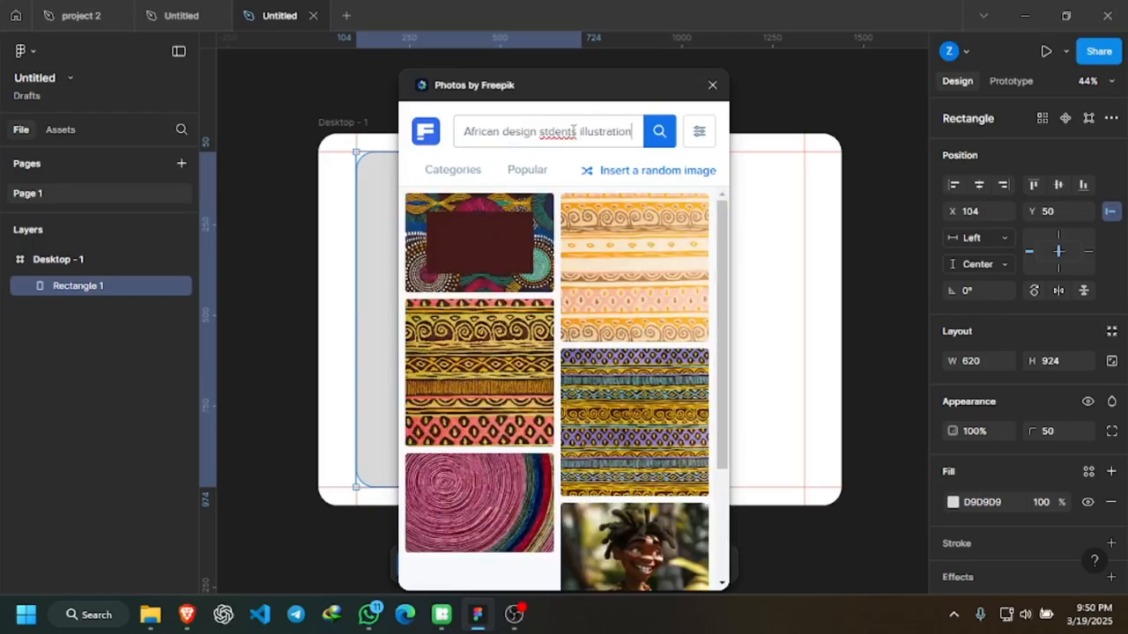
click(510, 132)
key(BackSpace)
text(De)
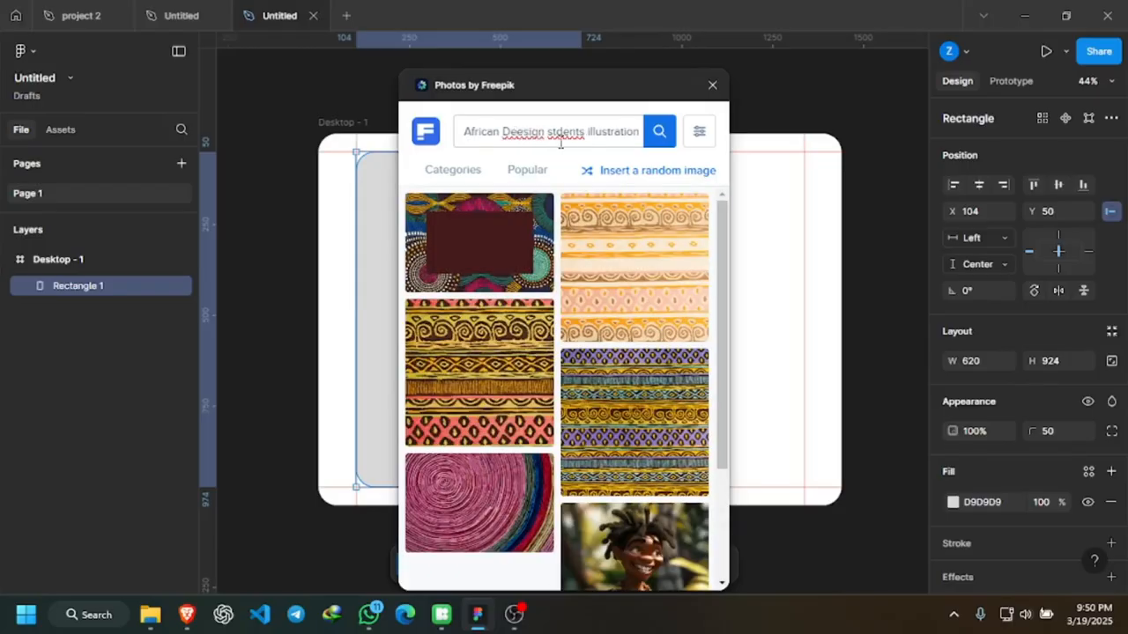
key(BackSpace)
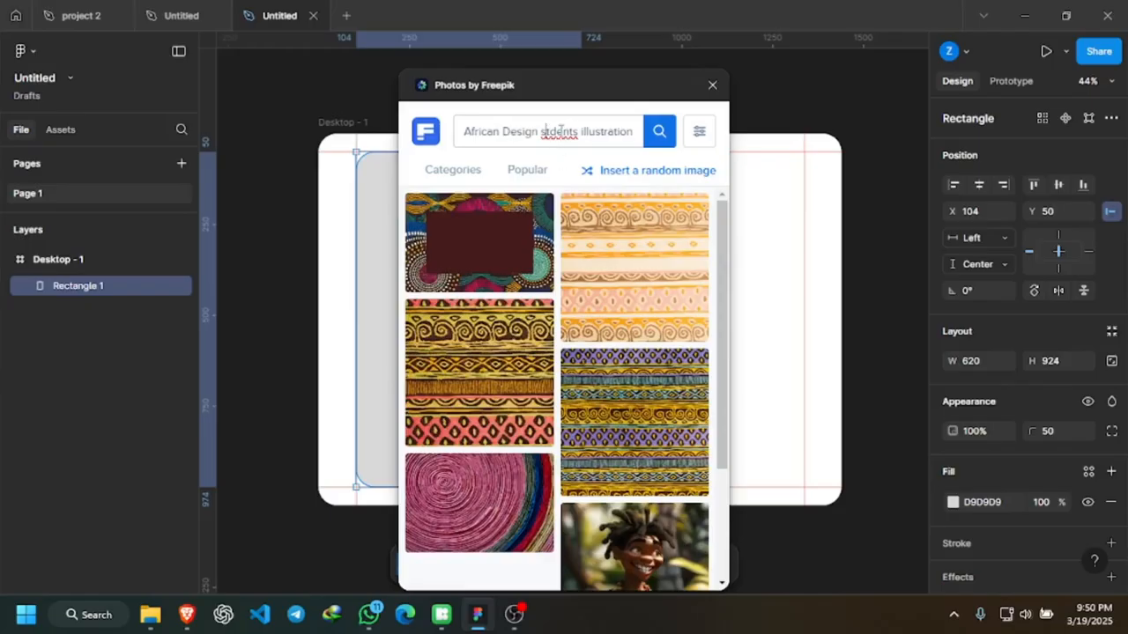
click(549, 130)
text(u)
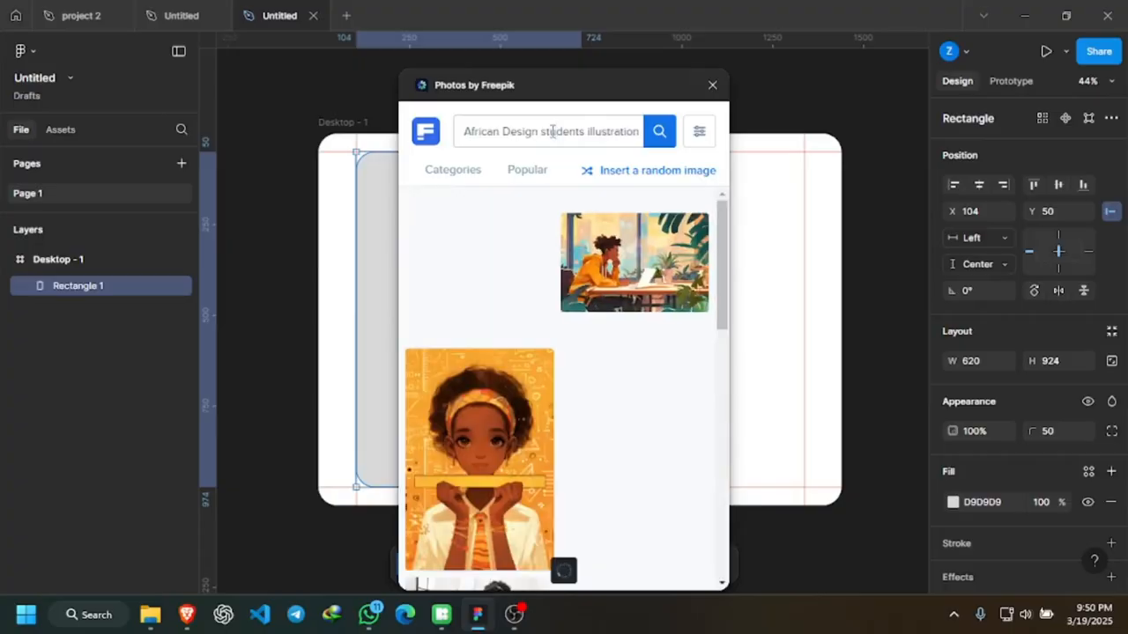
Fill the grey rectangle with the photo of the curly-haired woman in a green turtleneck against a blue wall.
scroll(548, 313, down, 2)
scroll(548, 313, down, 6)
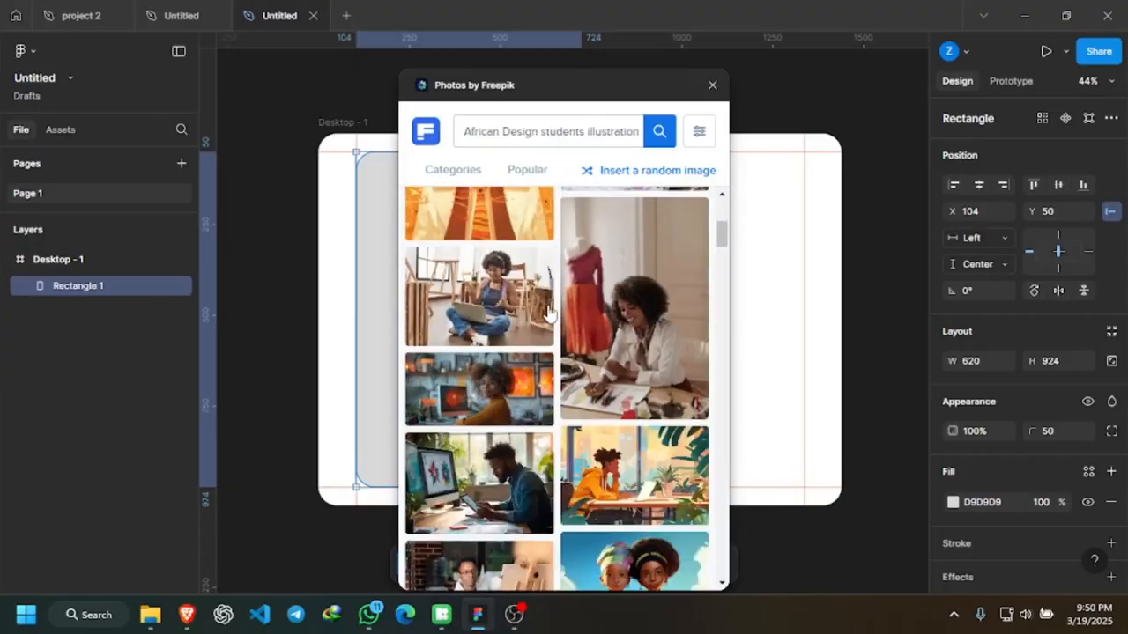
scroll(550, 313, down, 3)
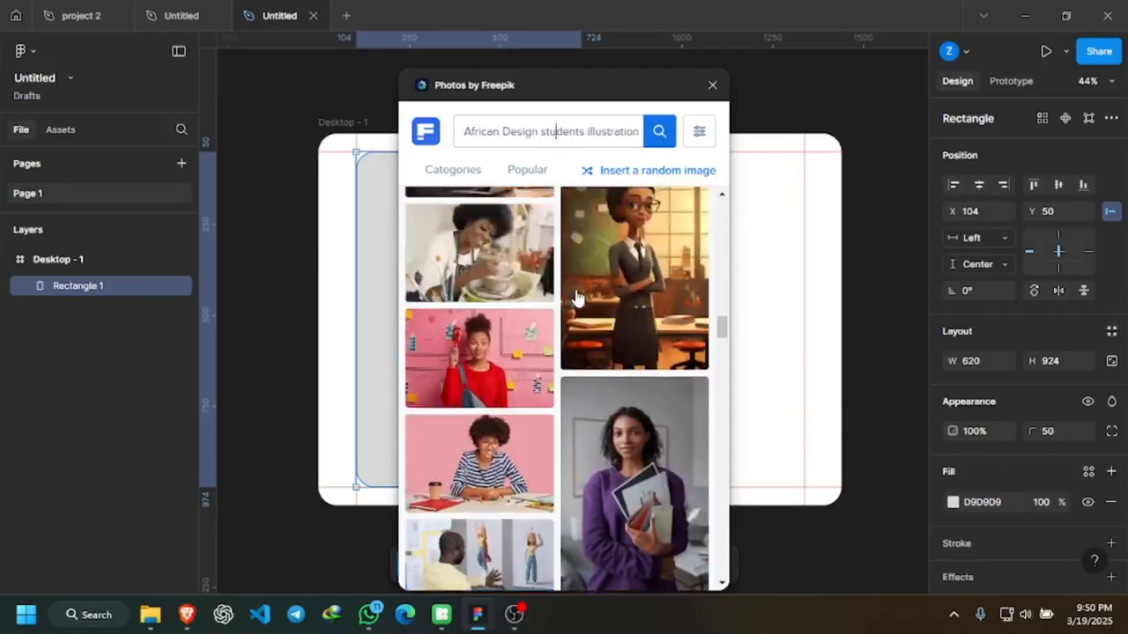
scroll(579, 297, up, 5)
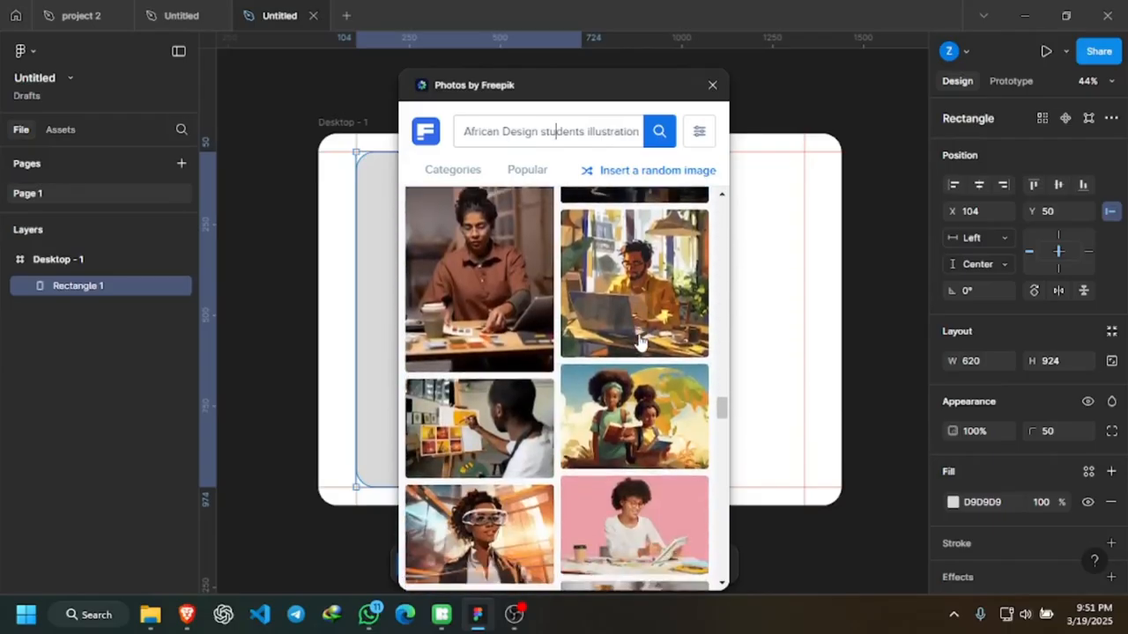
scroll(639, 342, down, 10)
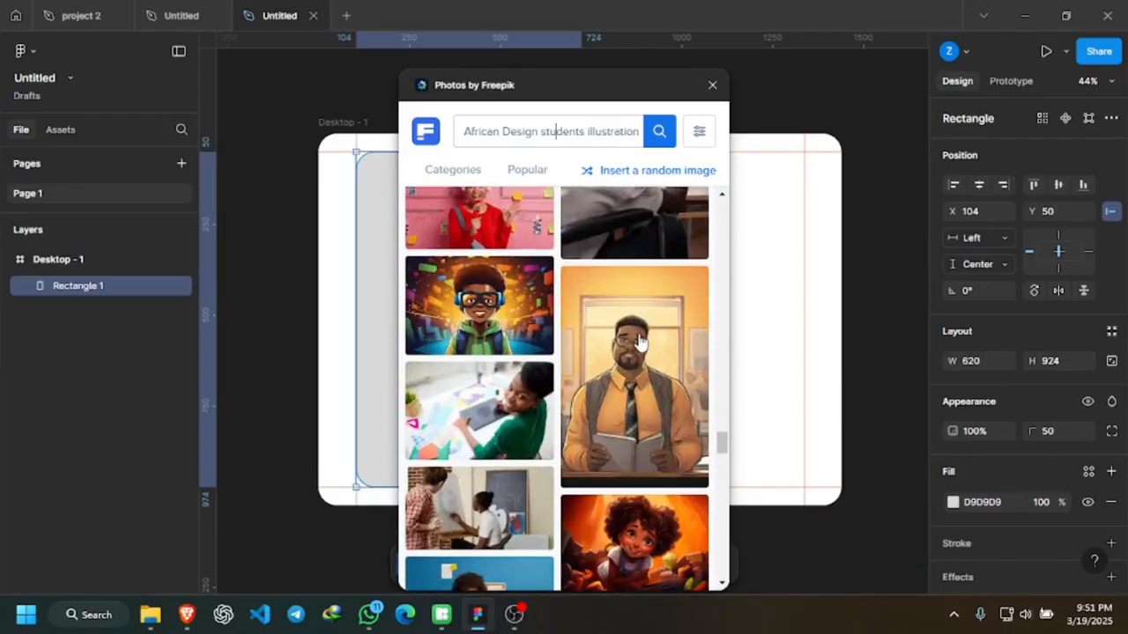
scroll(640, 342, down, 2)
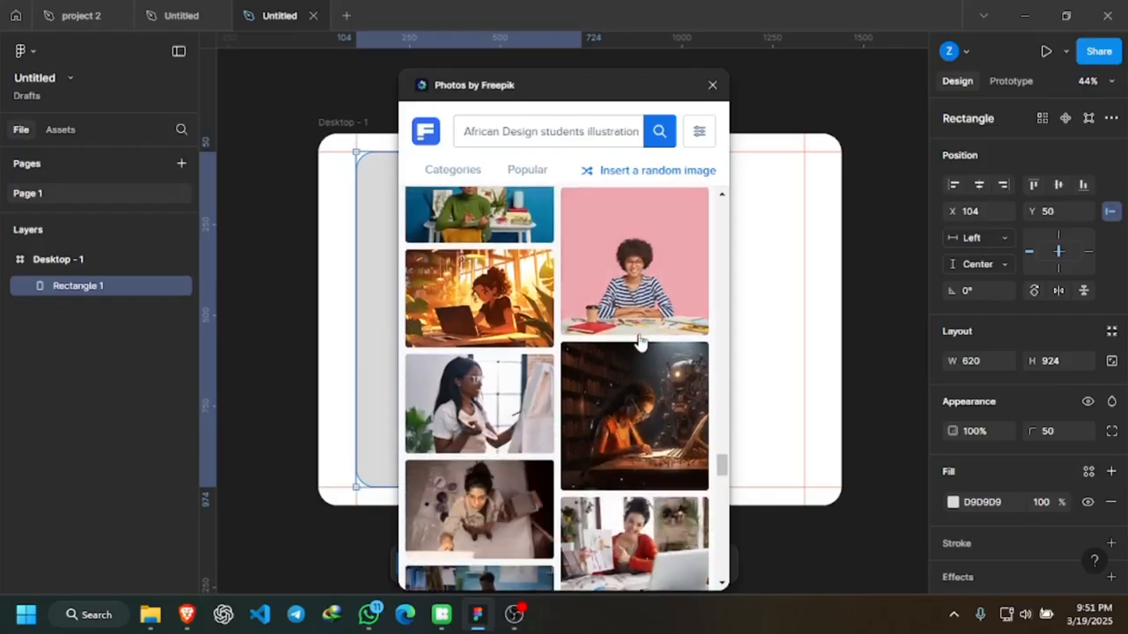
scroll(640, 342, up, 1)
scroll(640, 342, down, 10)
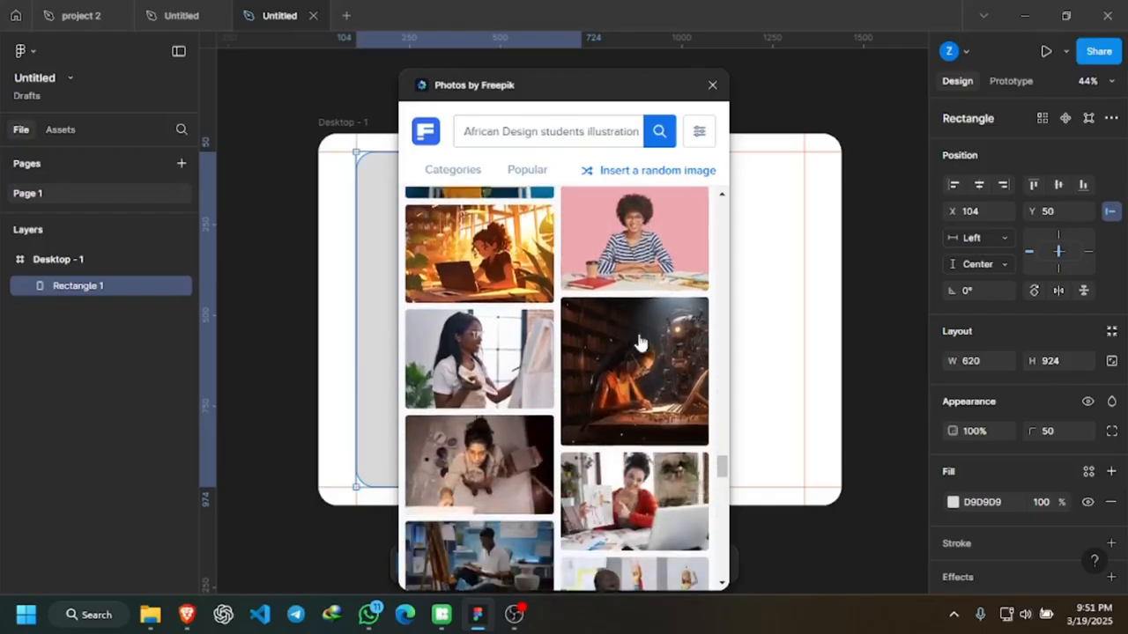
scroll(639, 342, down, 10)
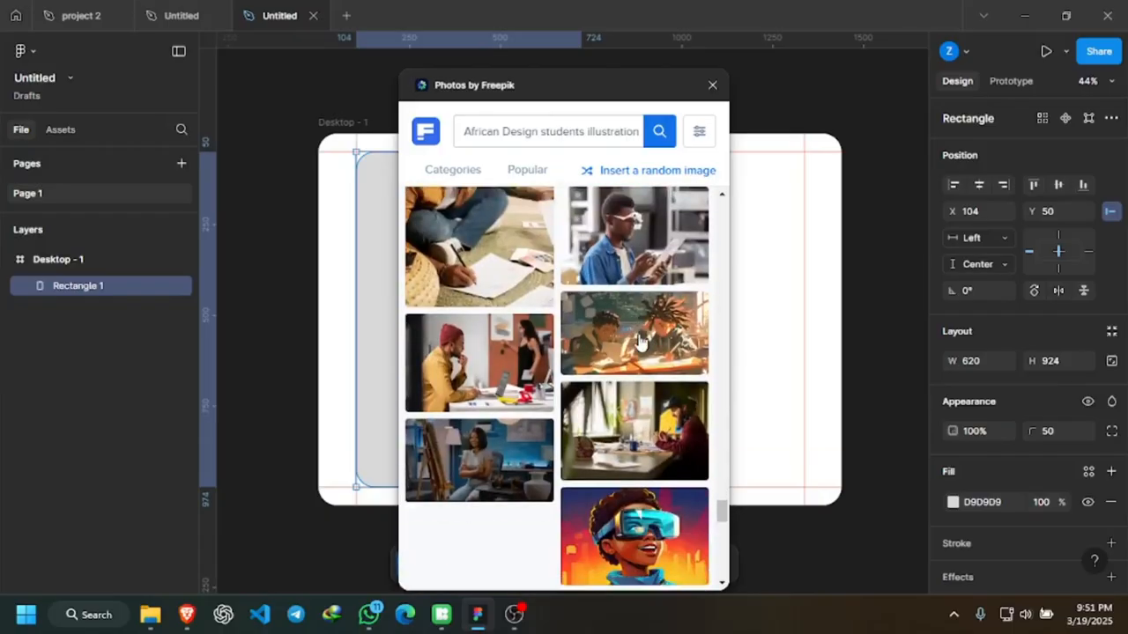
scroll(641, 342, up, 9)
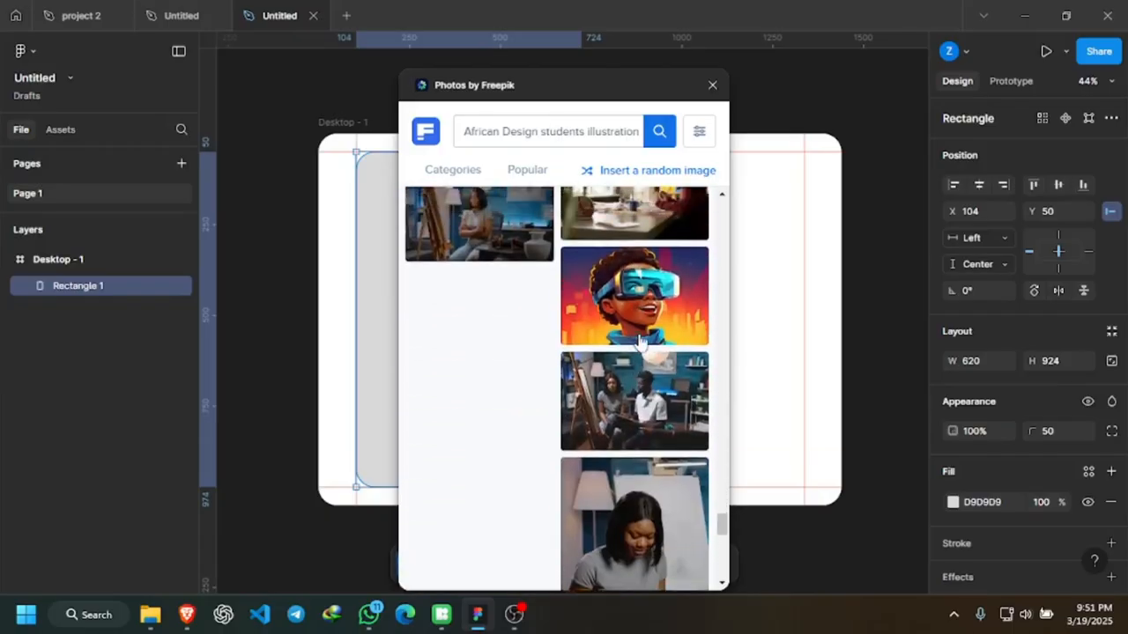
scroll(515, 335, up, 8)
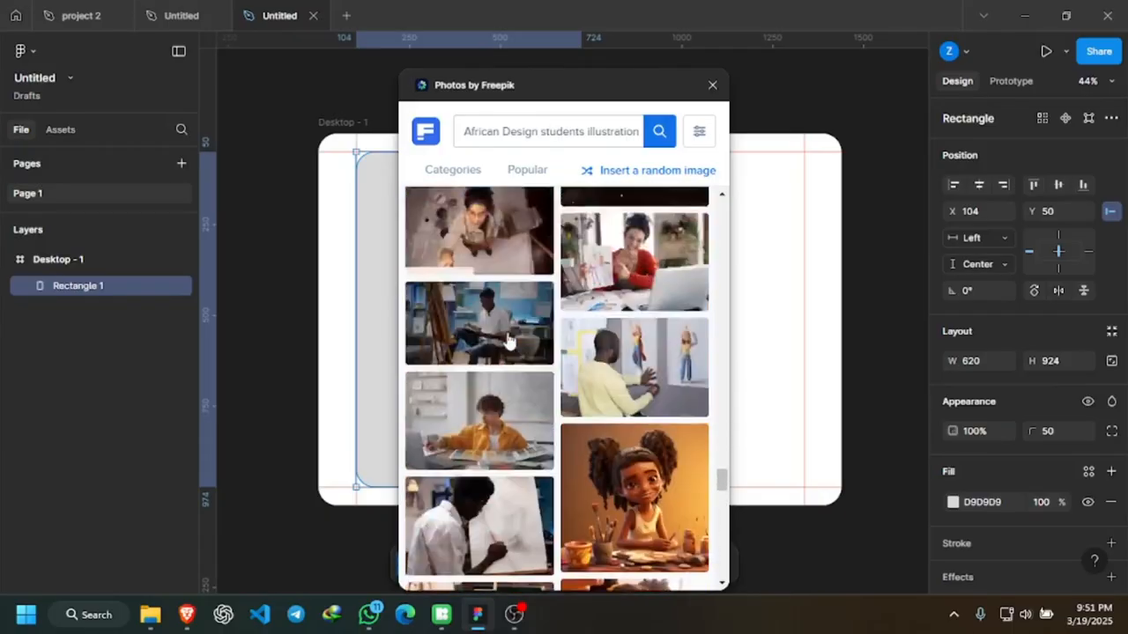
scroll(493, 333, up, 2)
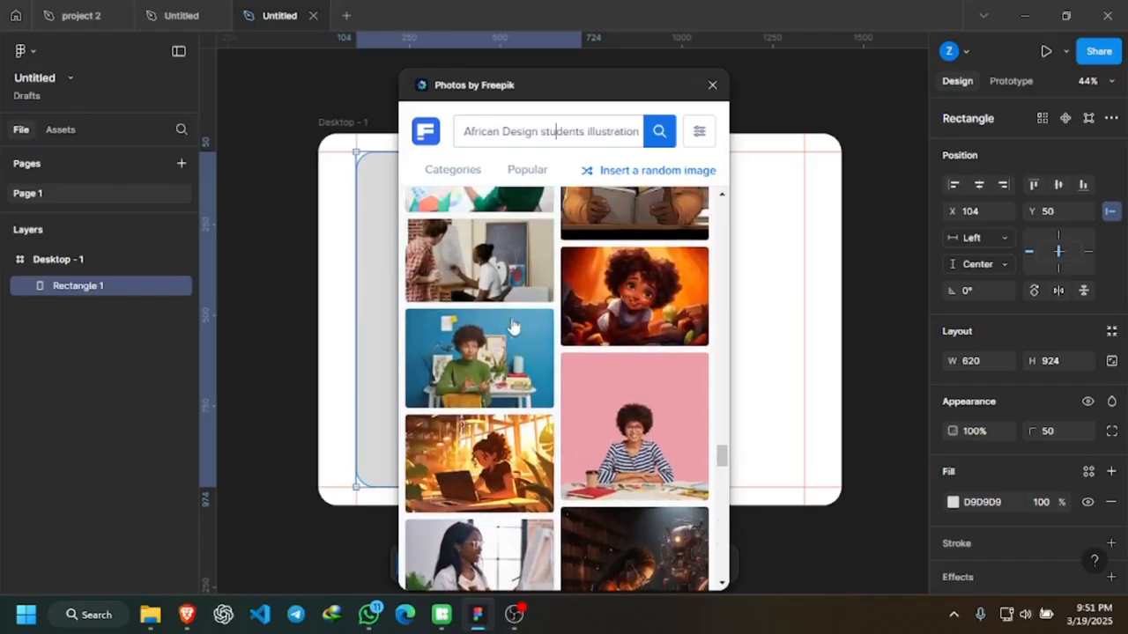
click(482, 343)
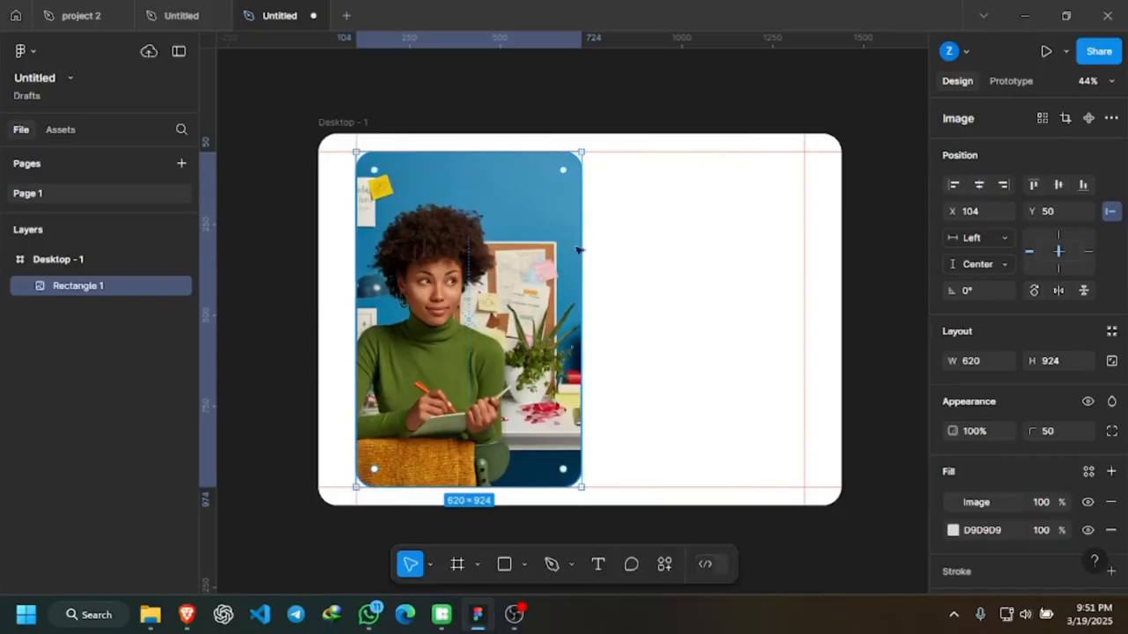
click(687, 247)
ctrl+scroll(487, 300, down, 1)
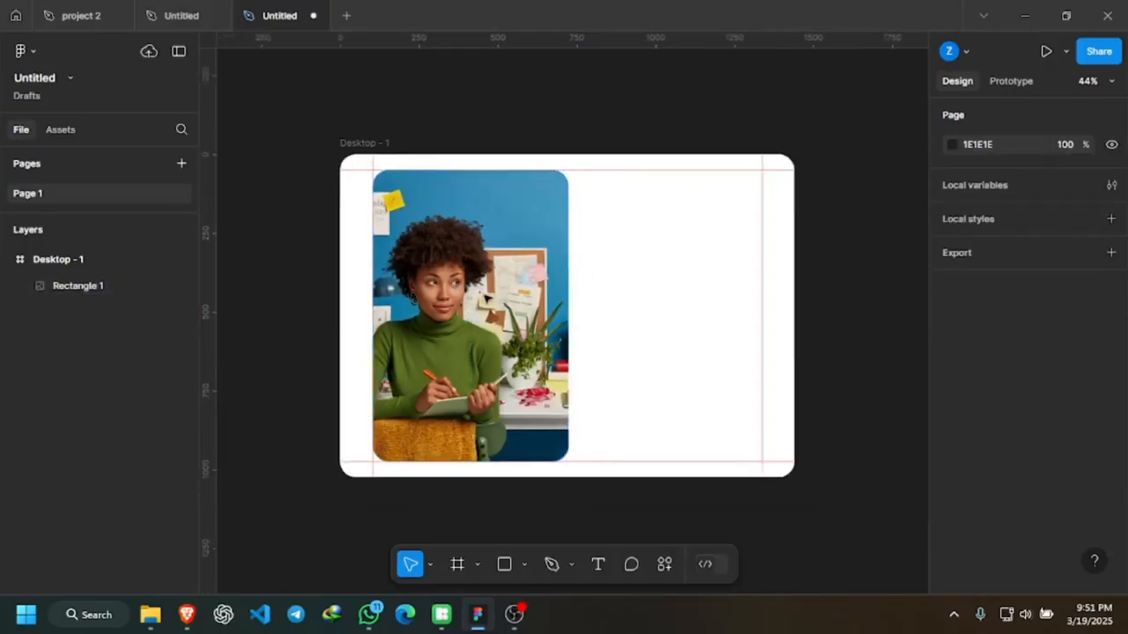
ctrl+scroll(486, 298, down, 3)
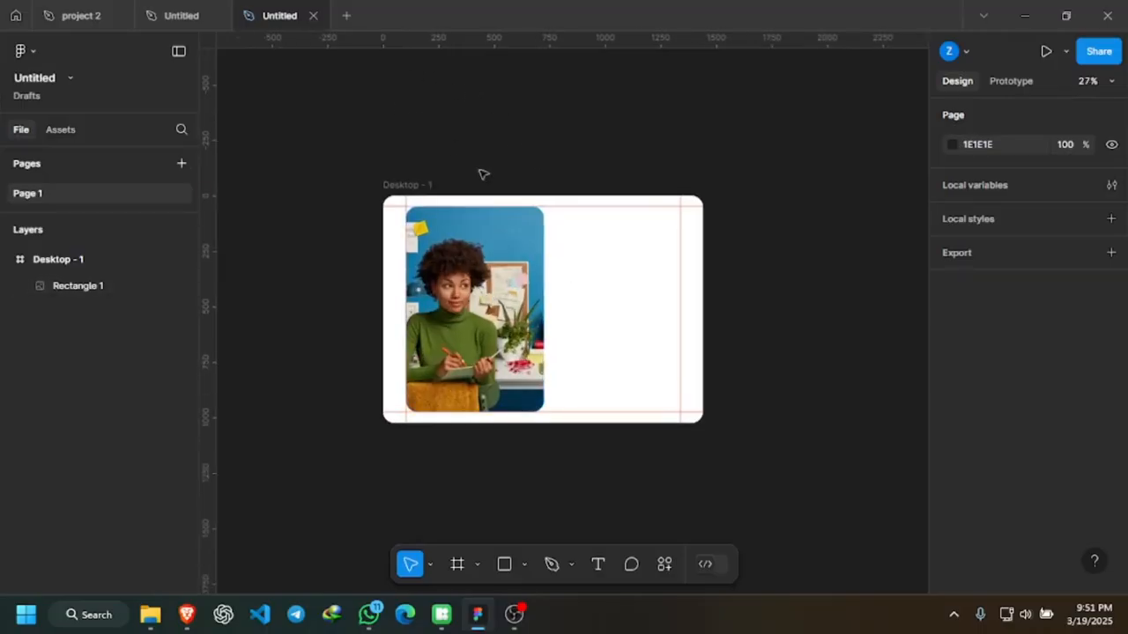
scroll(632, 264, up, 2)
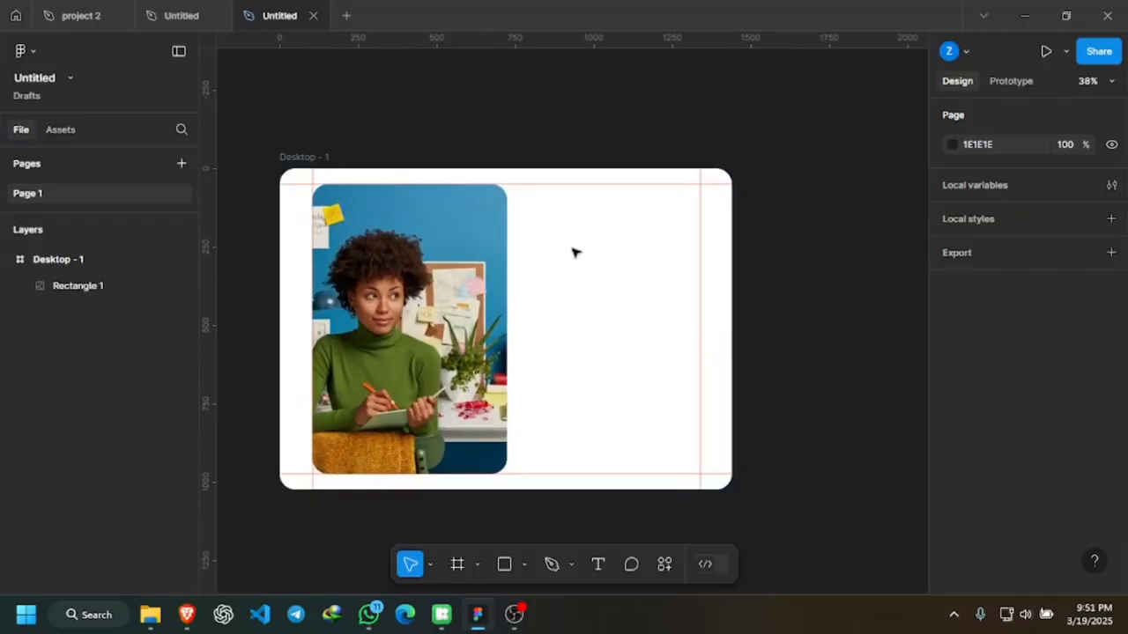
scroll(574, 252, up, 1)
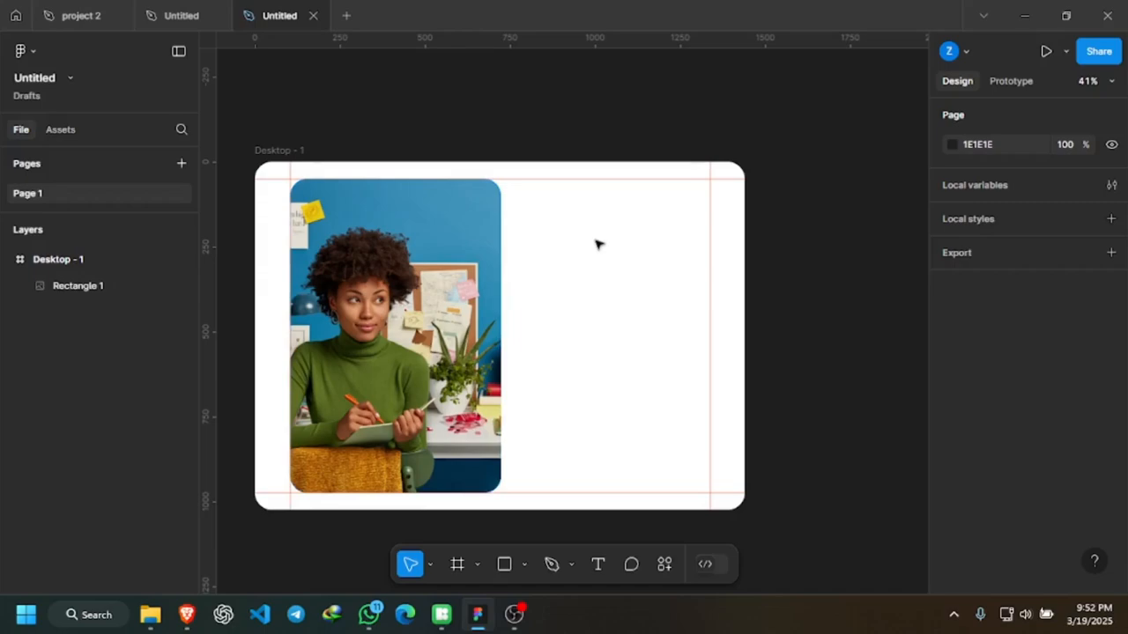
scroll(597, 244, down, 1)
scroll(597, 244, down, 2)
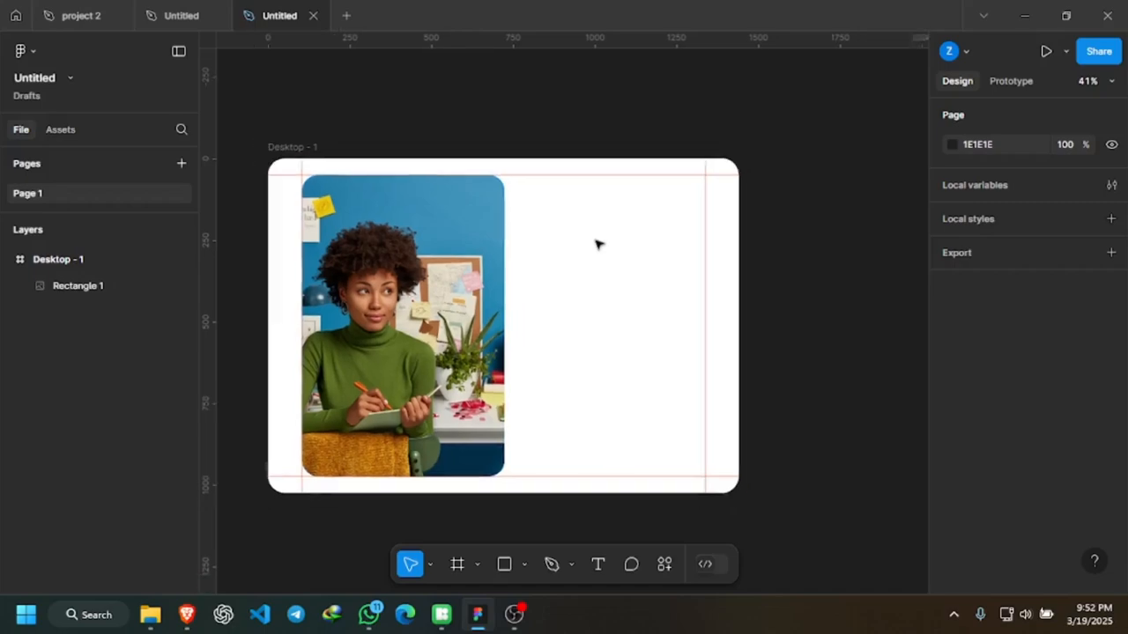
Draw a new frame above Desktop - 1 and extend its left edge to X 0, making it about 1422 × 544.
scroll(549, 159, up, 1)
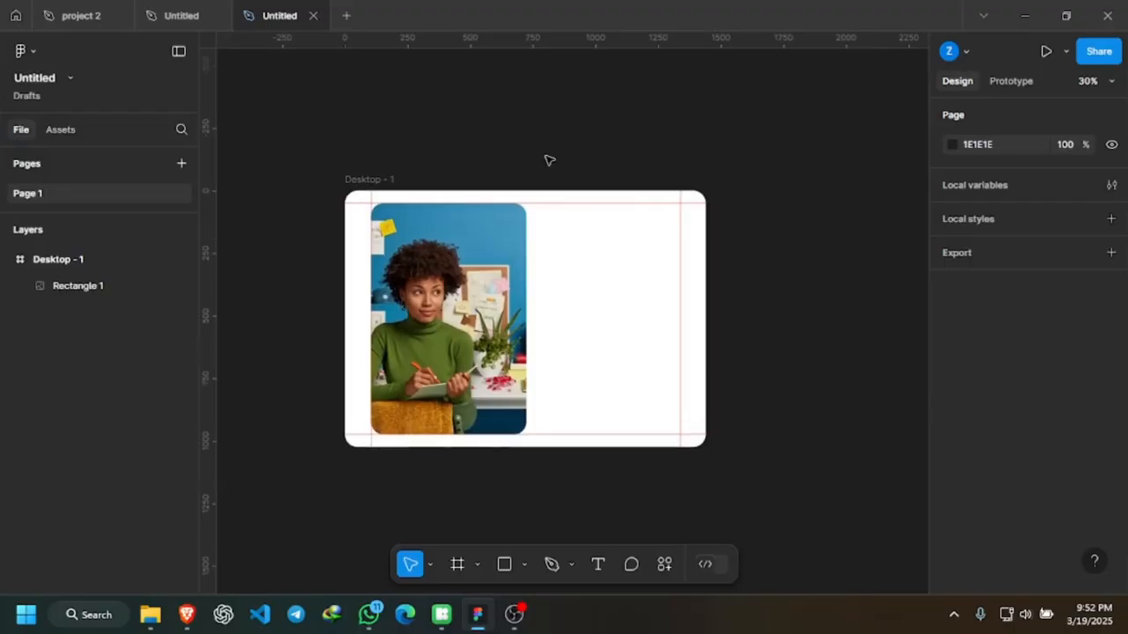
click(459, 564)
scroll(541, 300, up, 2)
scroll(391, 91, up, 1)
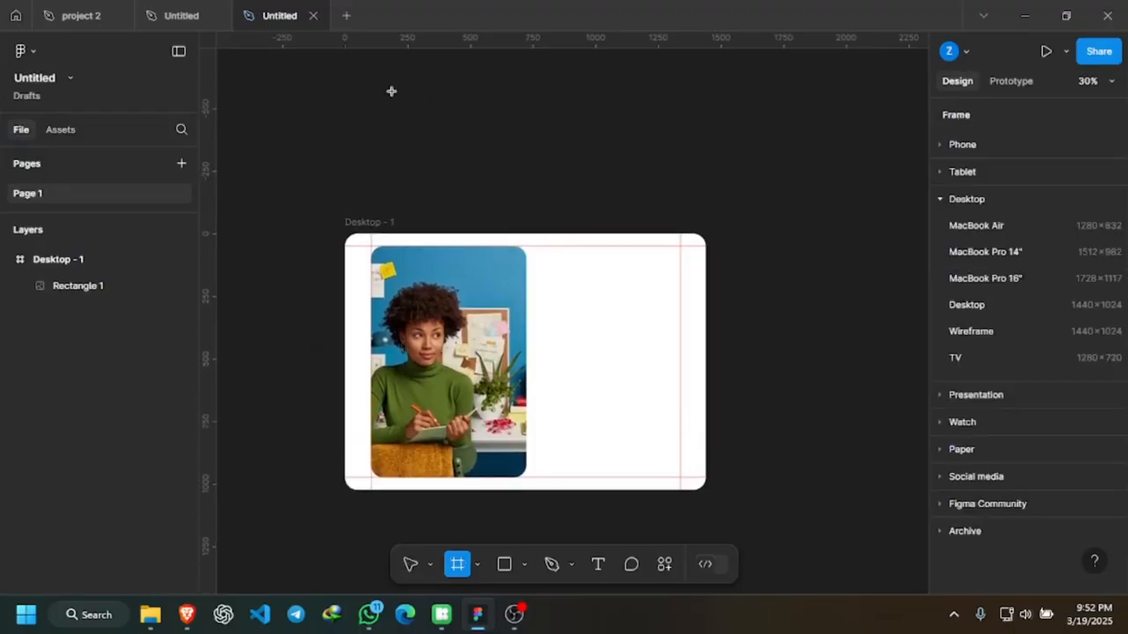
scroll(391, 91, up, 1)
mouse_move(353, 85)
mouse_down()
mouse_move(532, 181)
mouse_move(701, 222)
mouse_up()
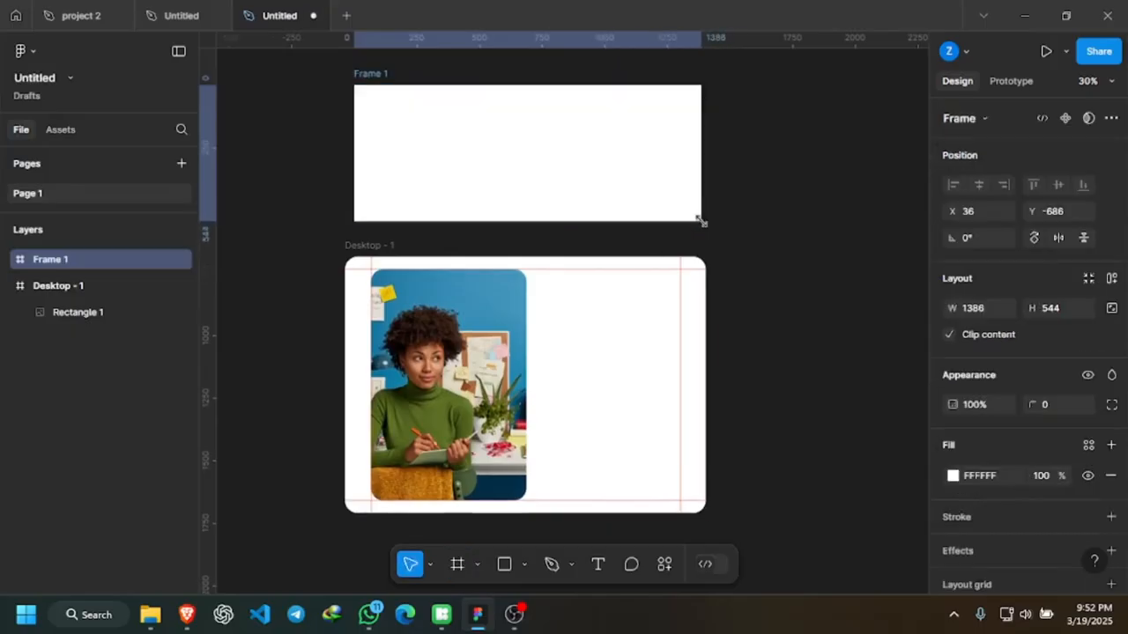
drag(353, 127, 341, 127)
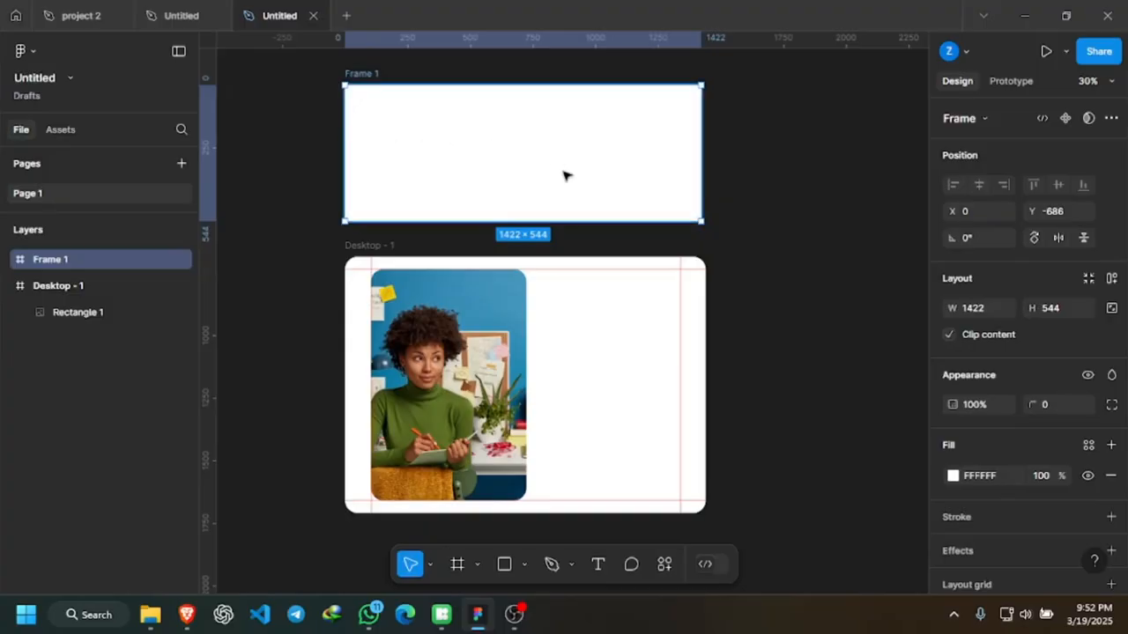
click(778, 179)
Add the text "Enter your given name" in the upper left area of Frame 1 and set its font size to 24.
scroll(568, 247, up, 2)
click(573, 209)
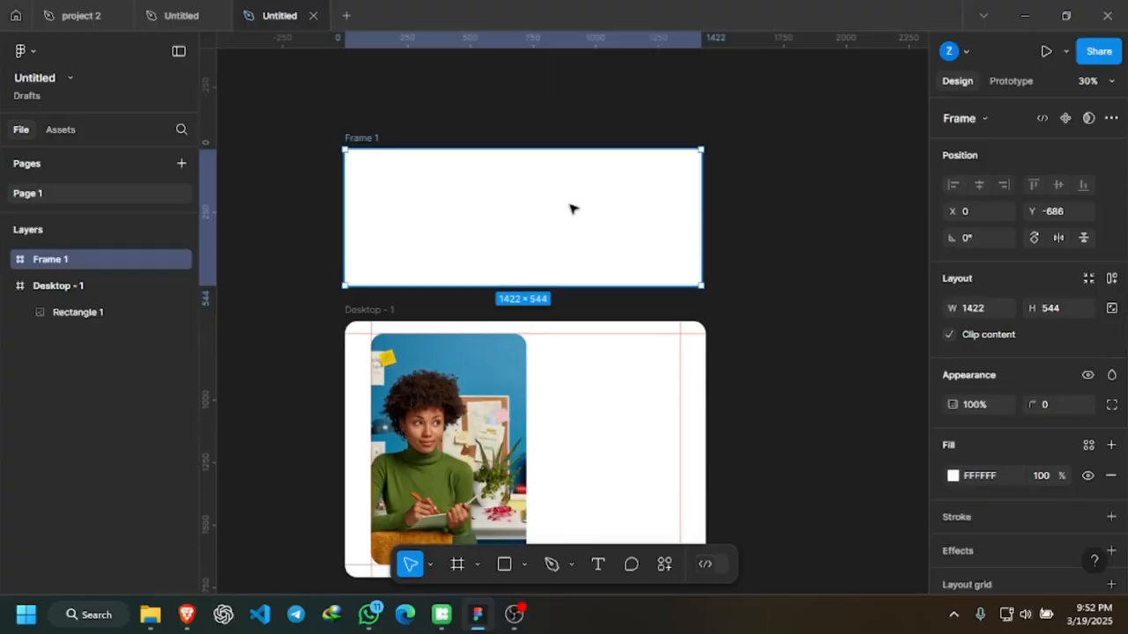
scroll(553, 205, up, 2)
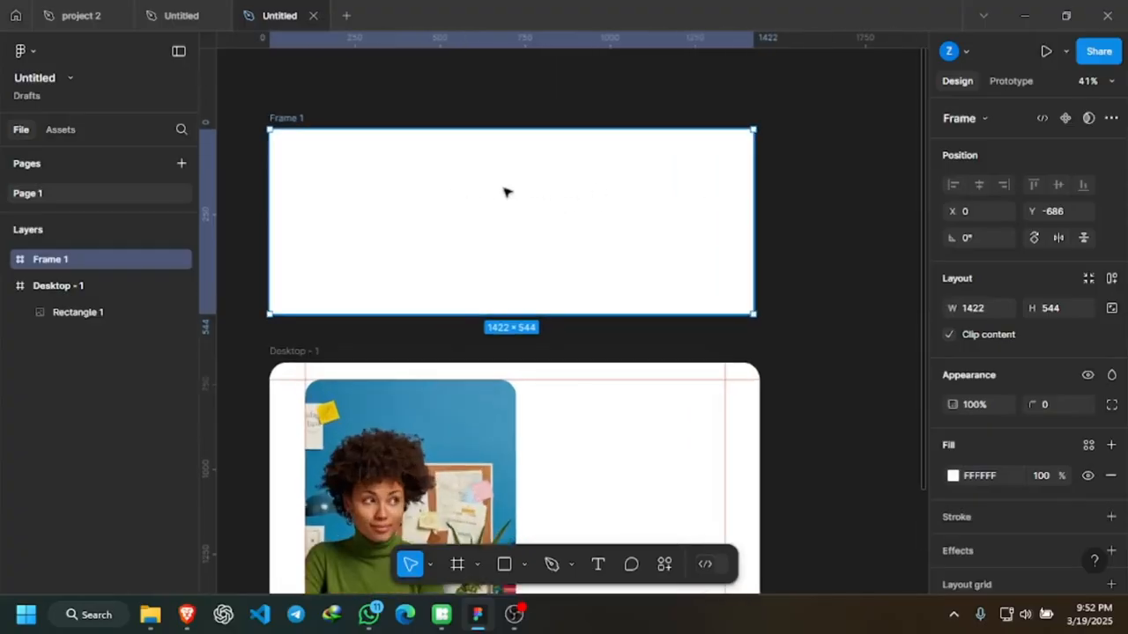
scroll(517, 173, up, 1)
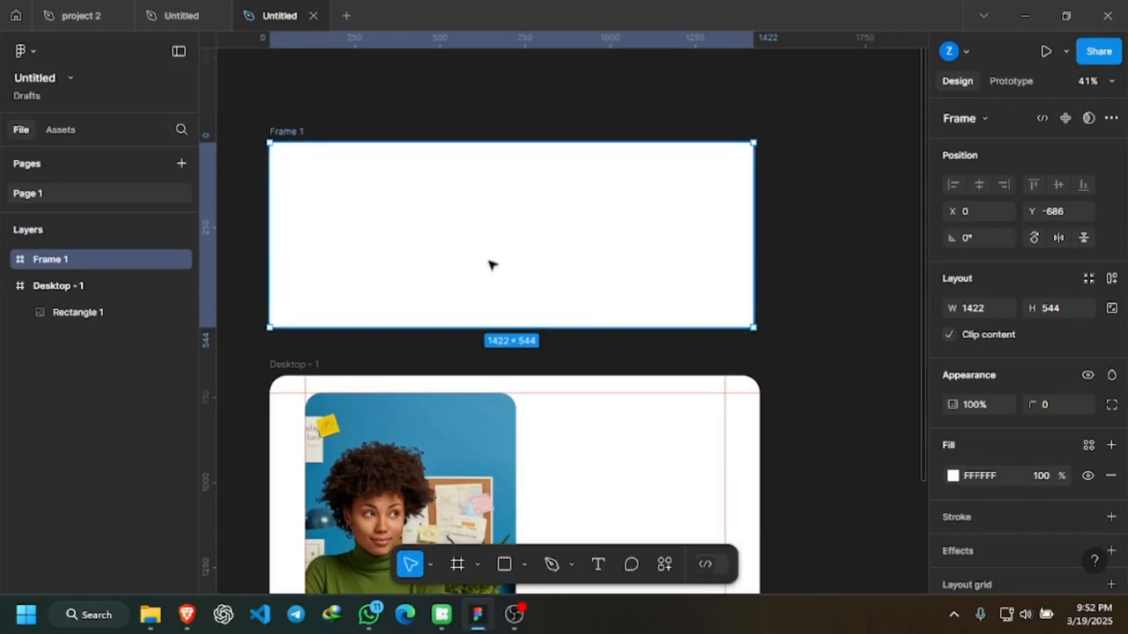
click(598, 564)
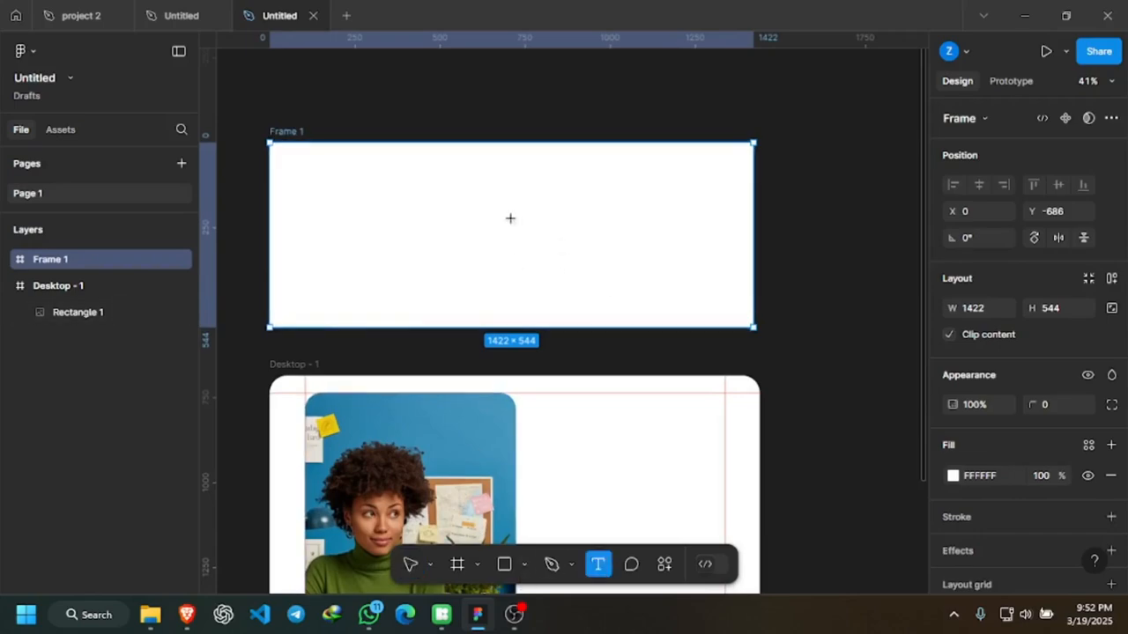
click(392, 198)
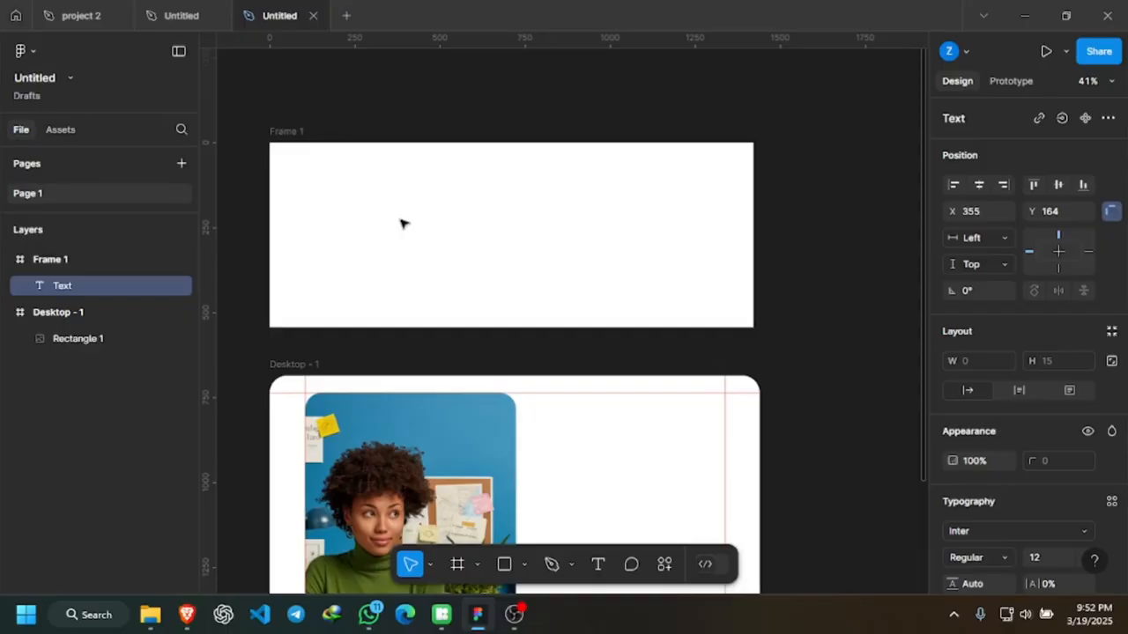
text(Enter your given)
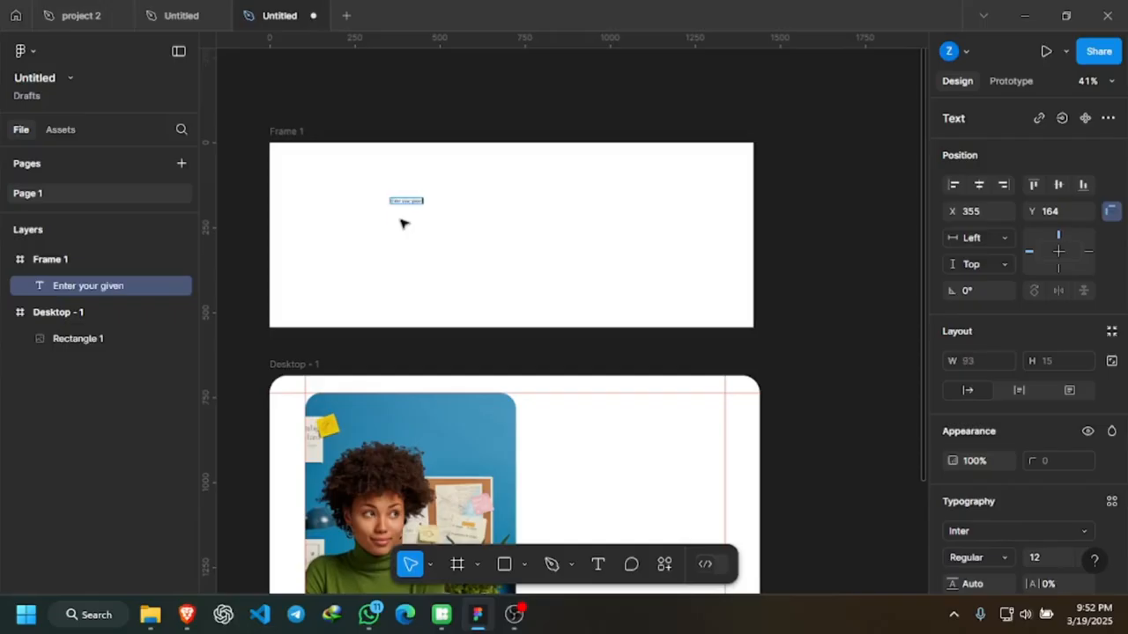
text(name)
key(Escape)
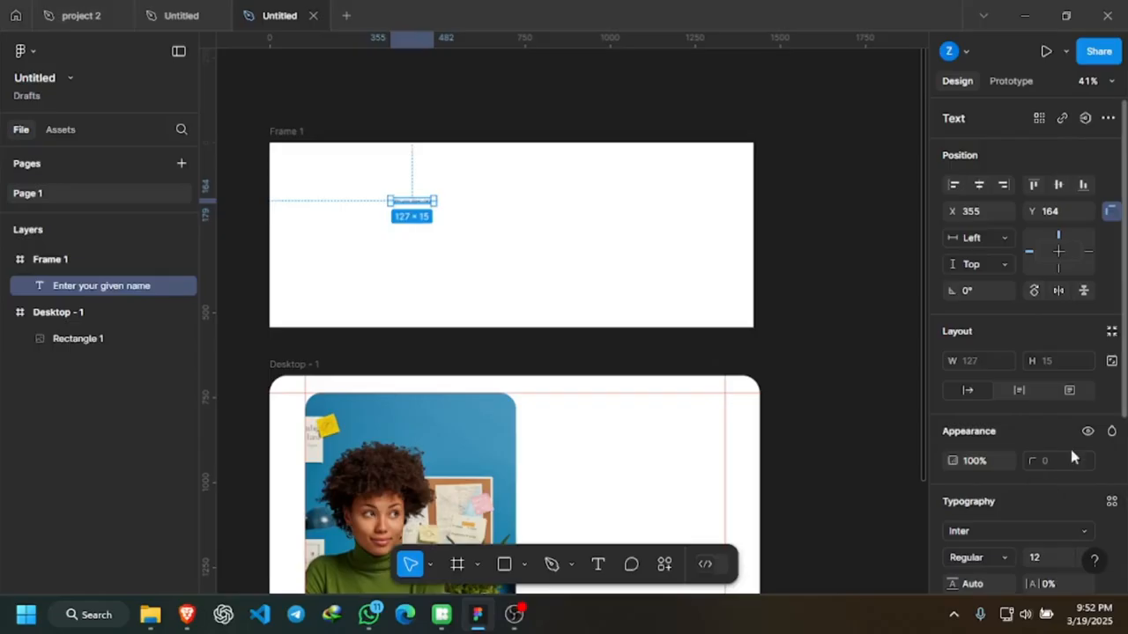
click(1043, 560)
key(Return)
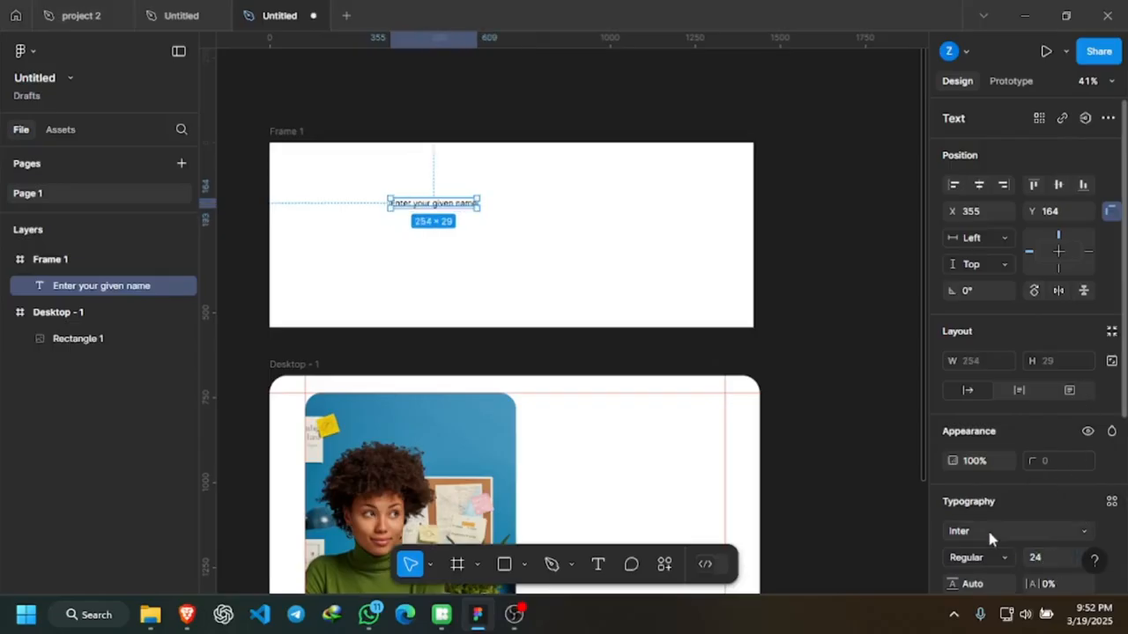
Set the "Enter your given name" text in Poppins and move it down to about X 360, Y 236.
click(988, 531)
text(popp)
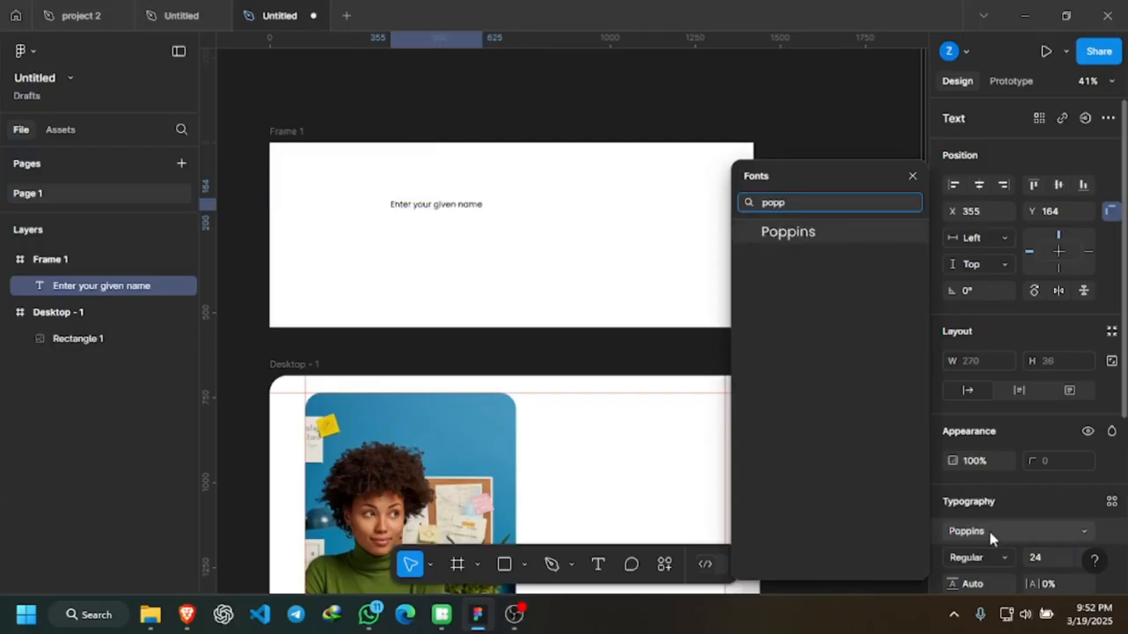
click(988, 527)
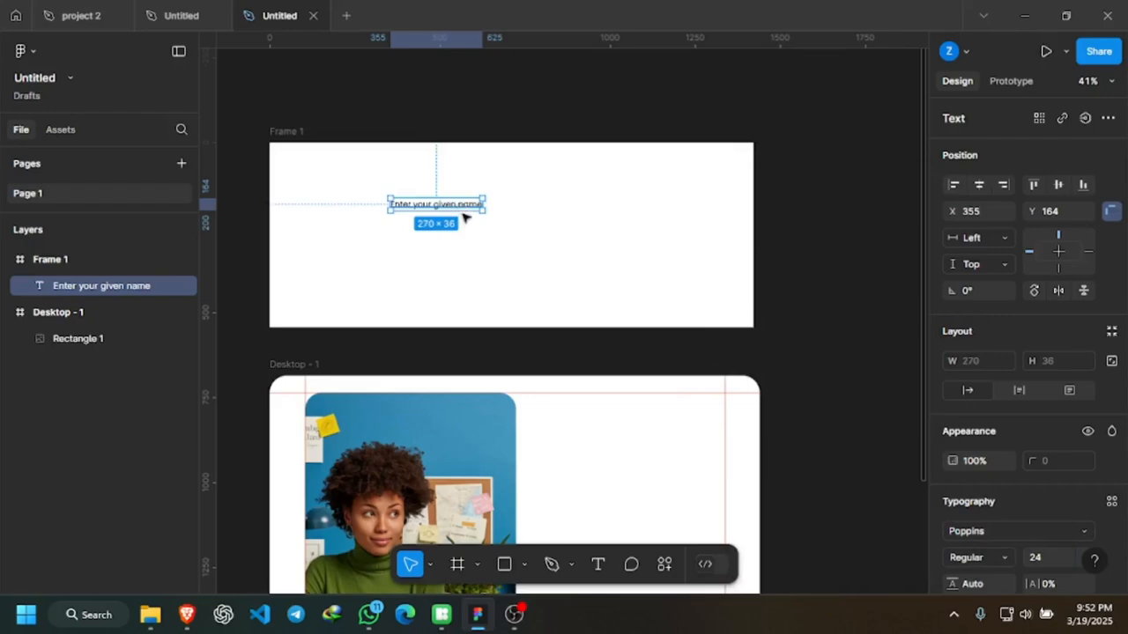
drag(459, 210, 461, 229)
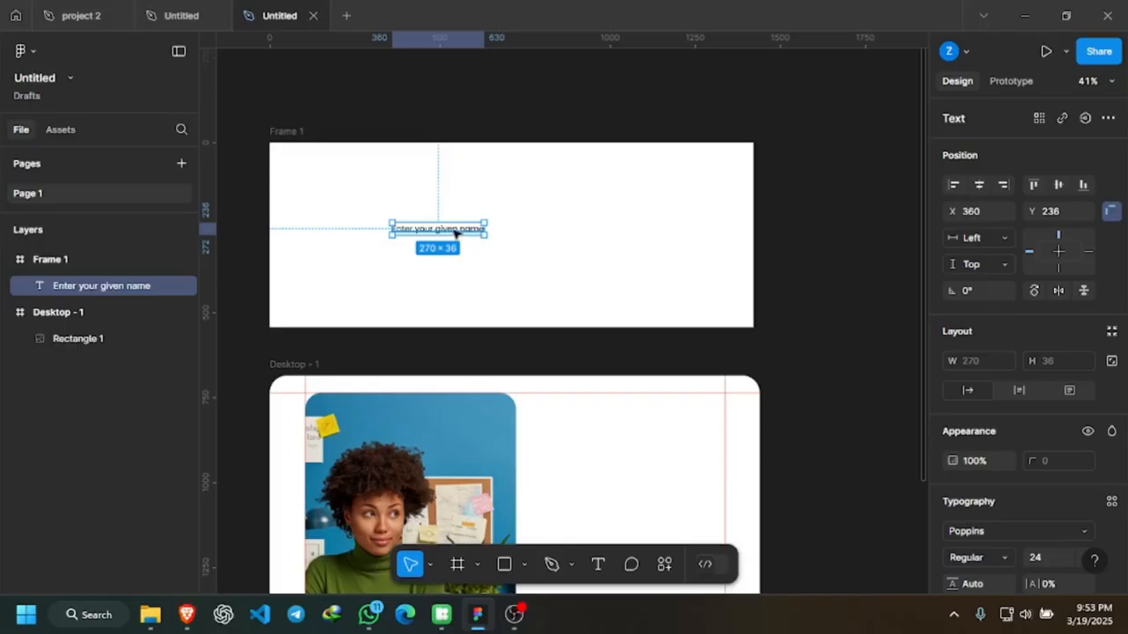
Add auto layout to the "Enter your given name" text and set its horizontal padding to 24.
right_click(455, 232)
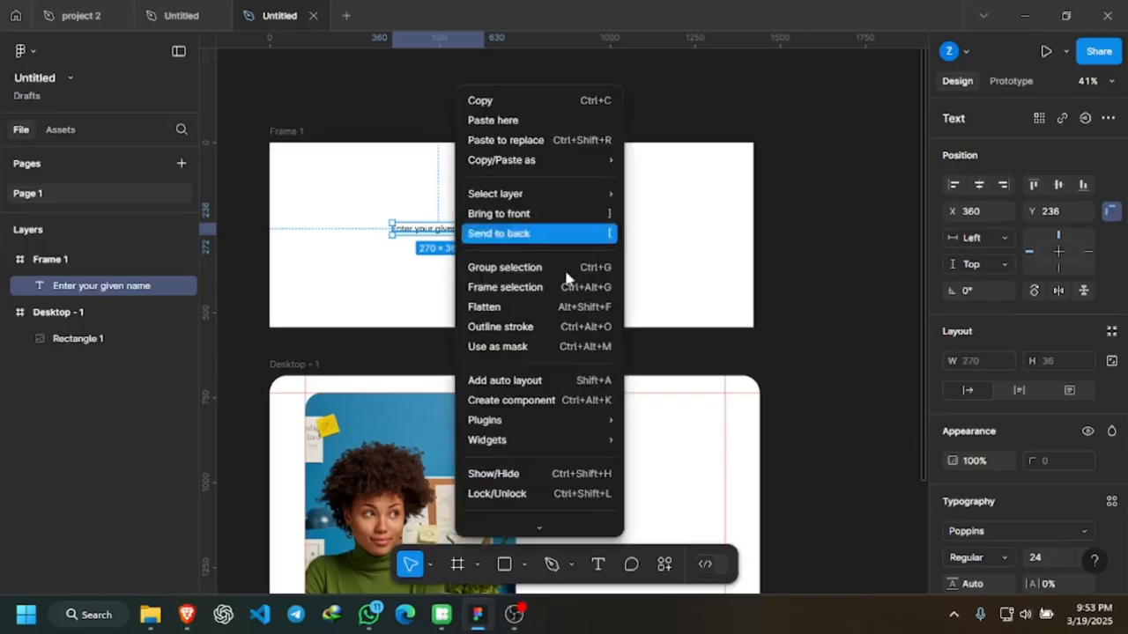
click(505, 380)
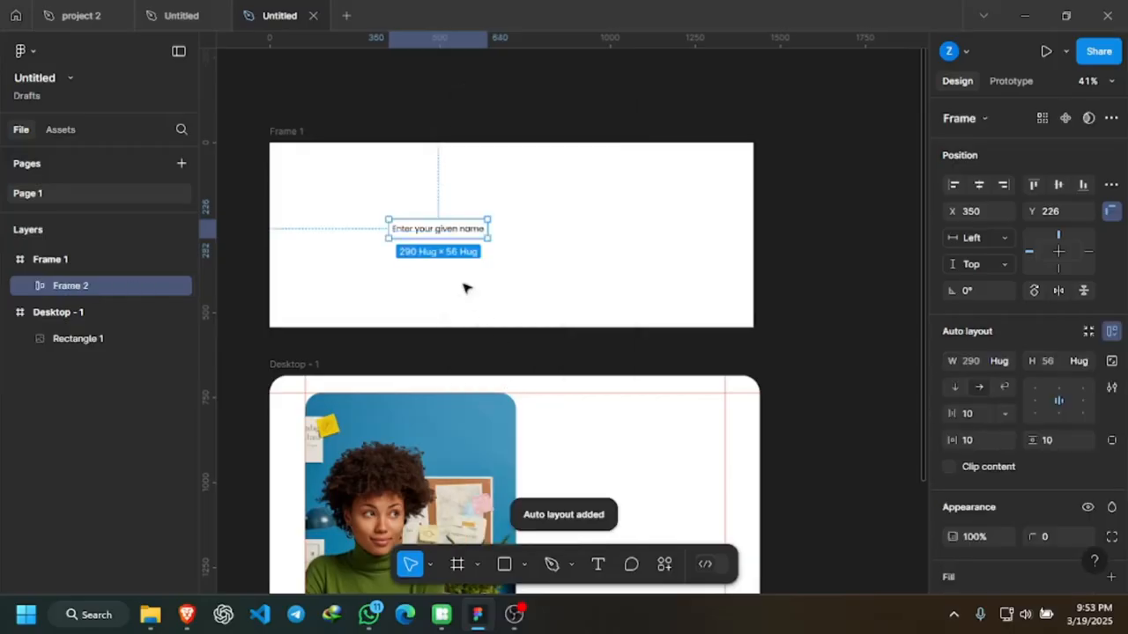
scroll(410, 225, up, 1)
scroll(401, 233, up, 10)
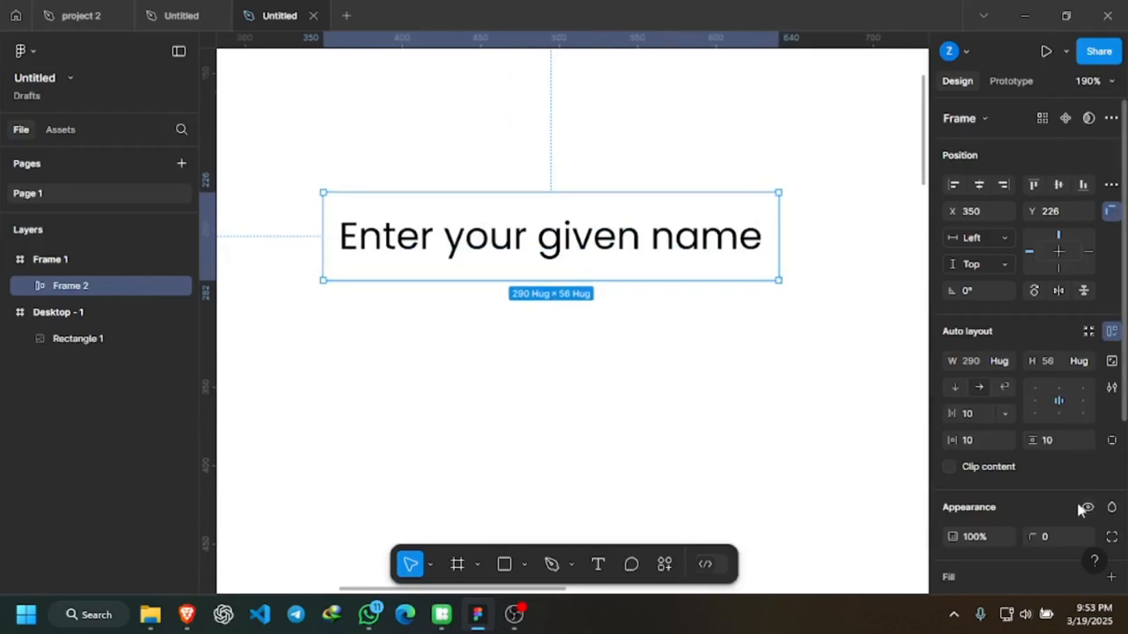
click(973, 444)
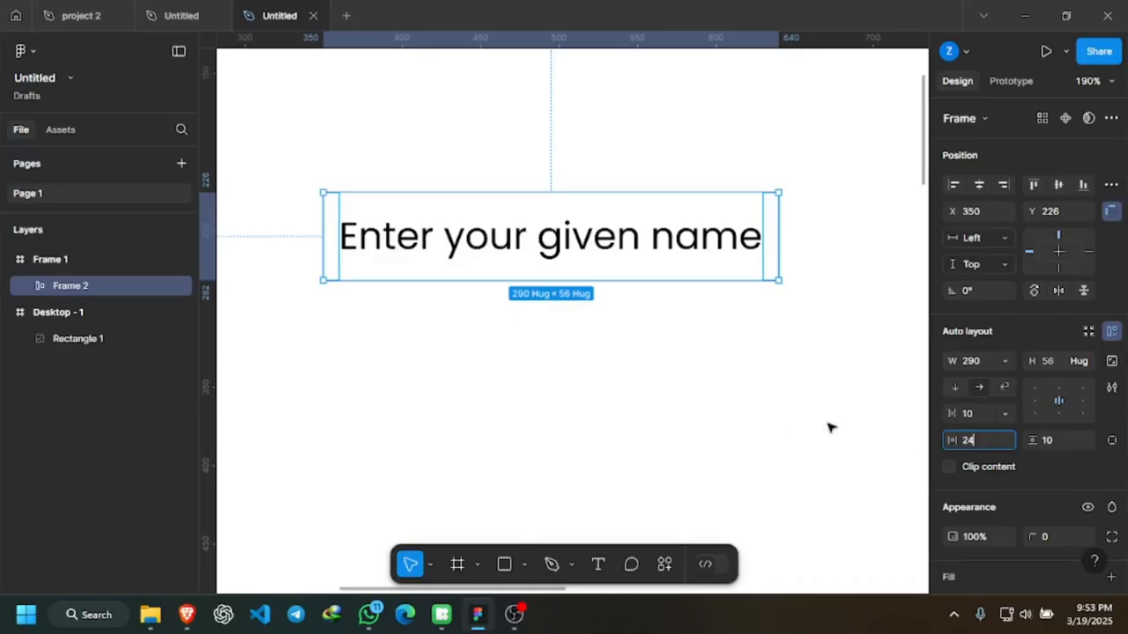
key(Return)
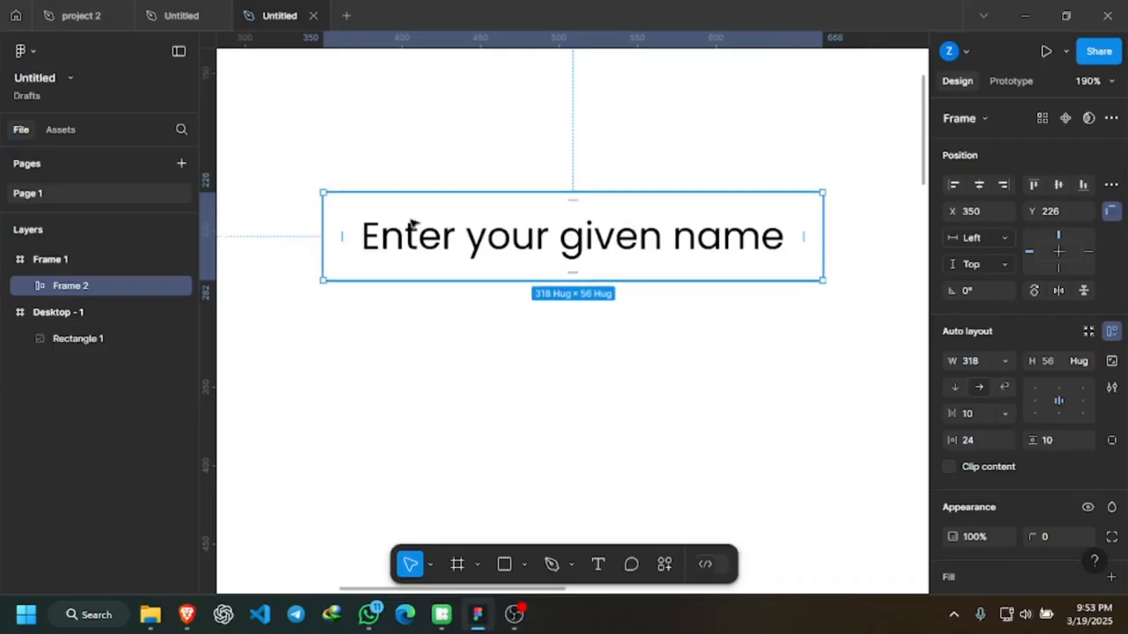
Add a black inside stroke of weight 1 to the auto layout frame around "Enter your given name".
scroll(408, 224, down, 5)
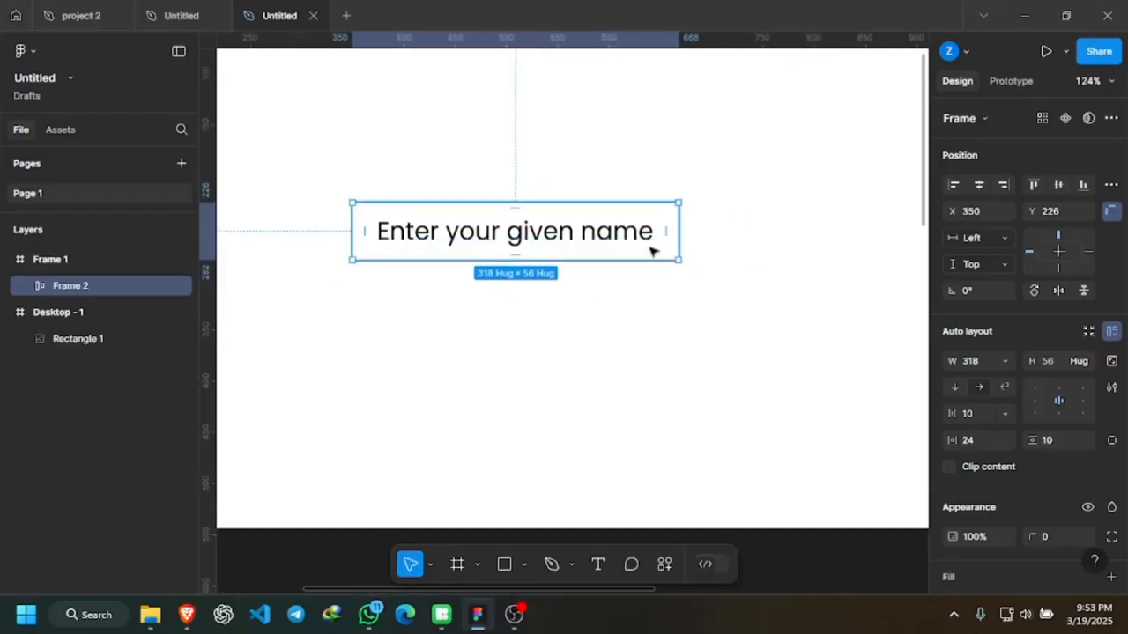
click(778, 254)
click(573, 236)
scroll(1079, 424, down, 3)
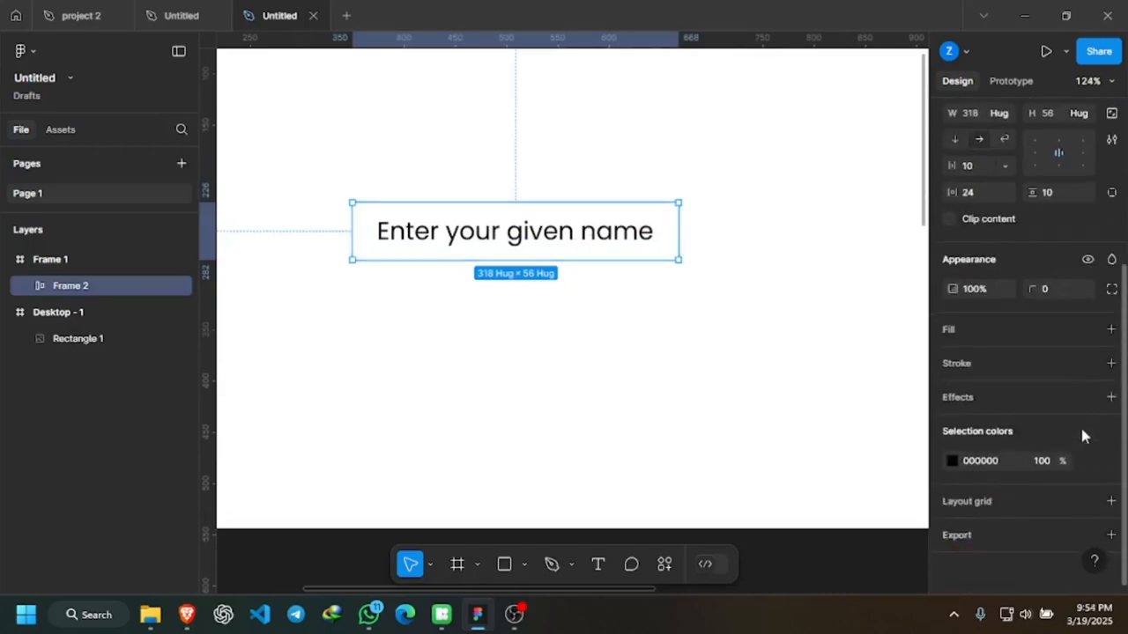
click(960, 366)
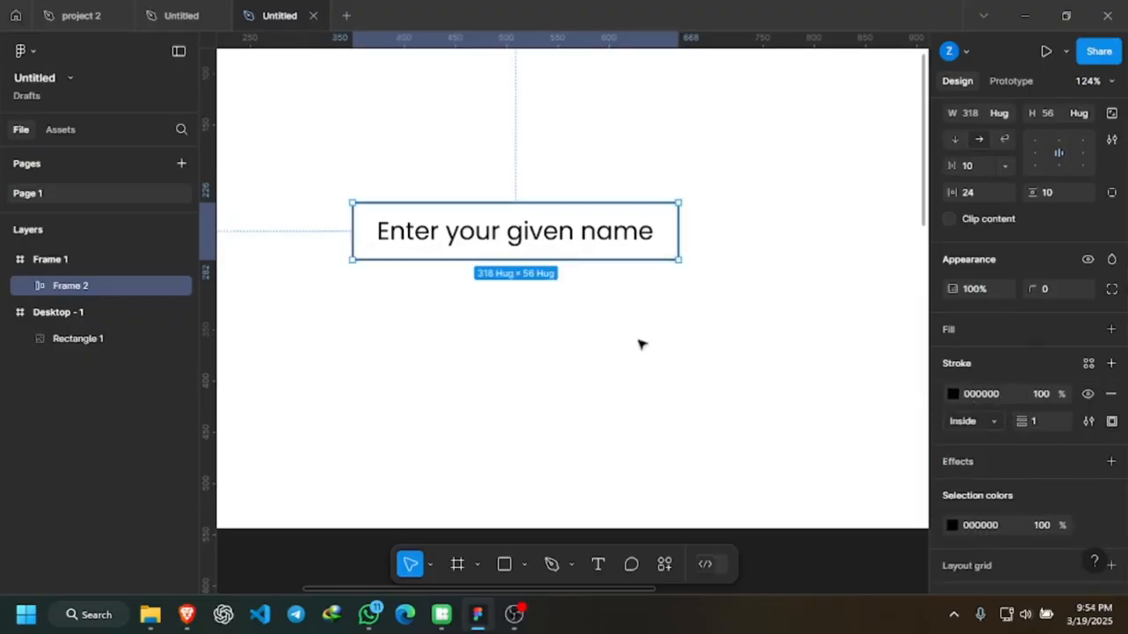
Examine the form field borders in the finished homepage design in the other Untitled file, and return to the new file.
click(171, 13)
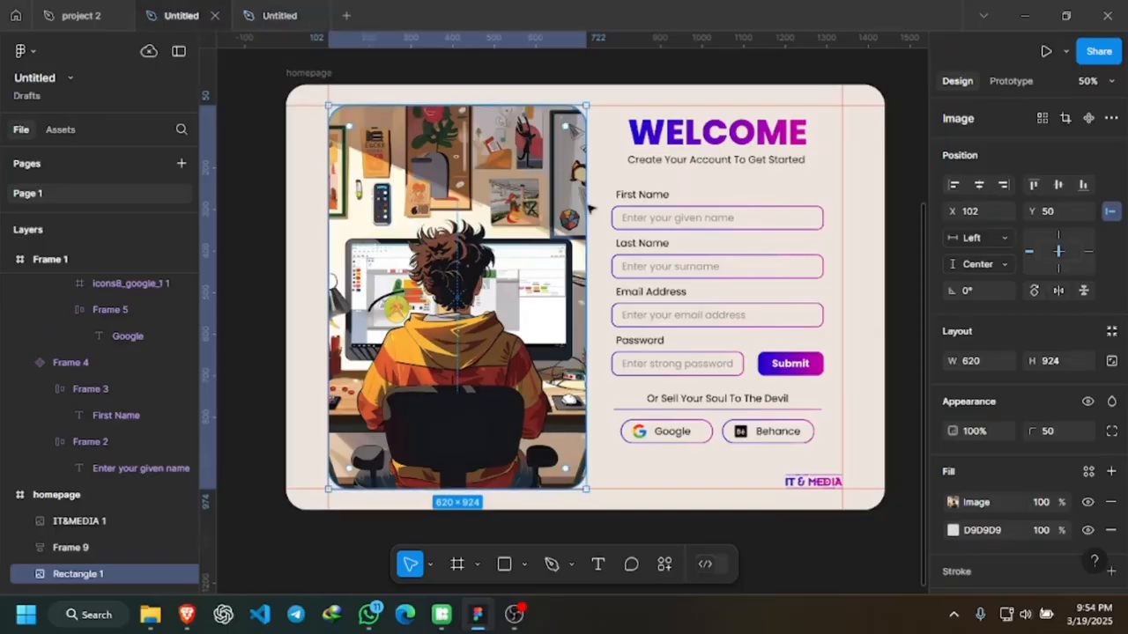
scroll(716, 222, up, 3)
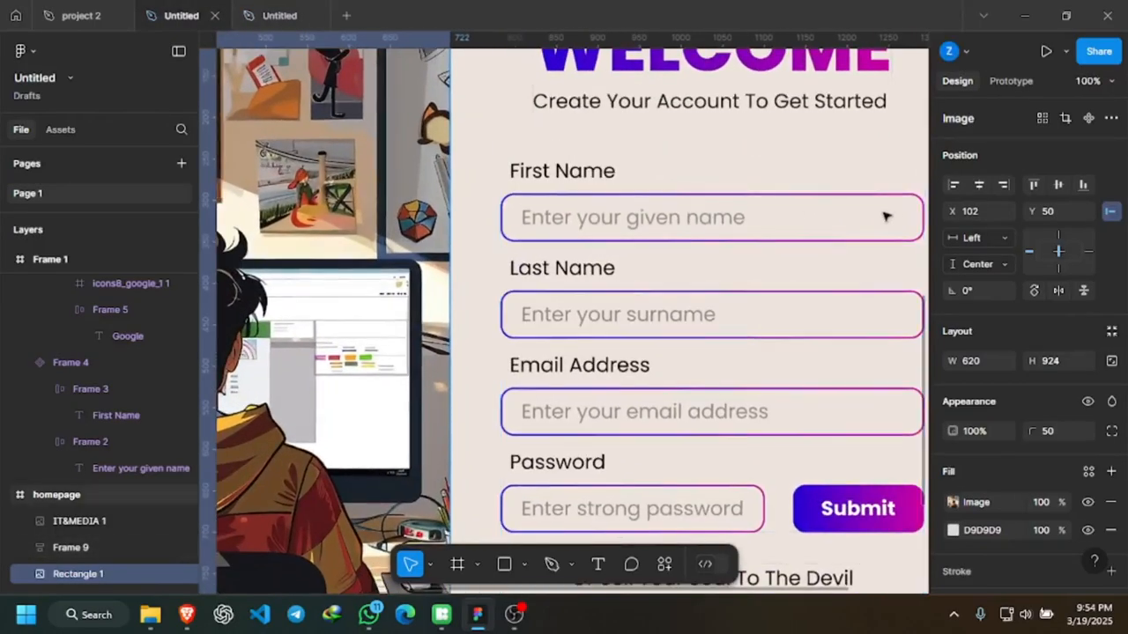
scroll(890, 215, down, 1)
click(278, 15)
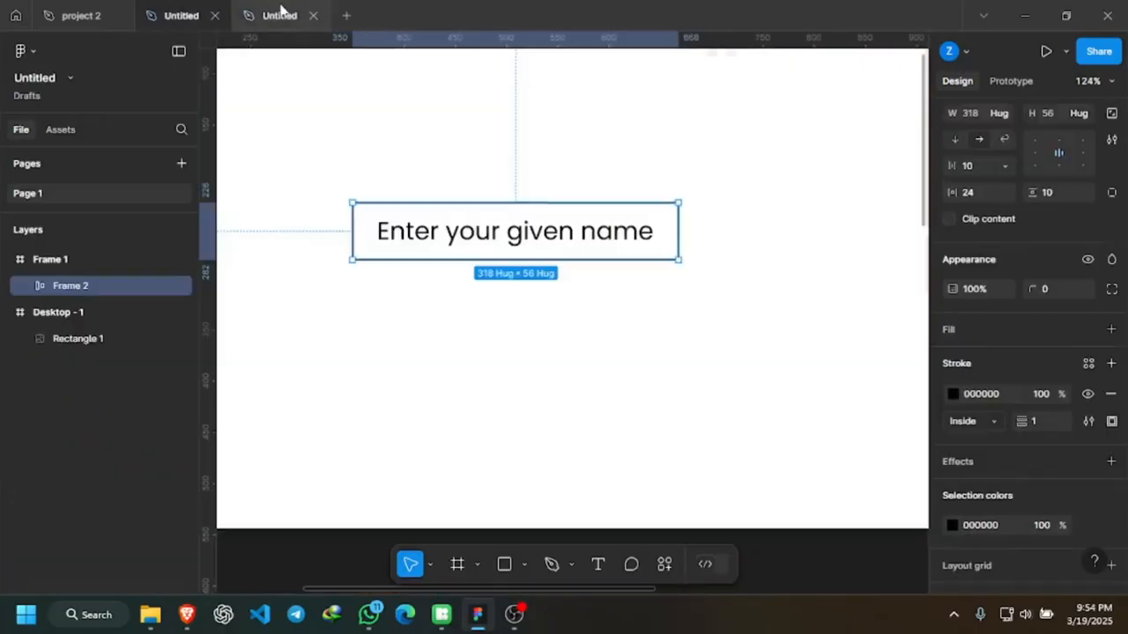
Import IT&MEDIA.png from the Designs folder in File Explorer into Frame 1.
scroll(531, 257, down, 5)
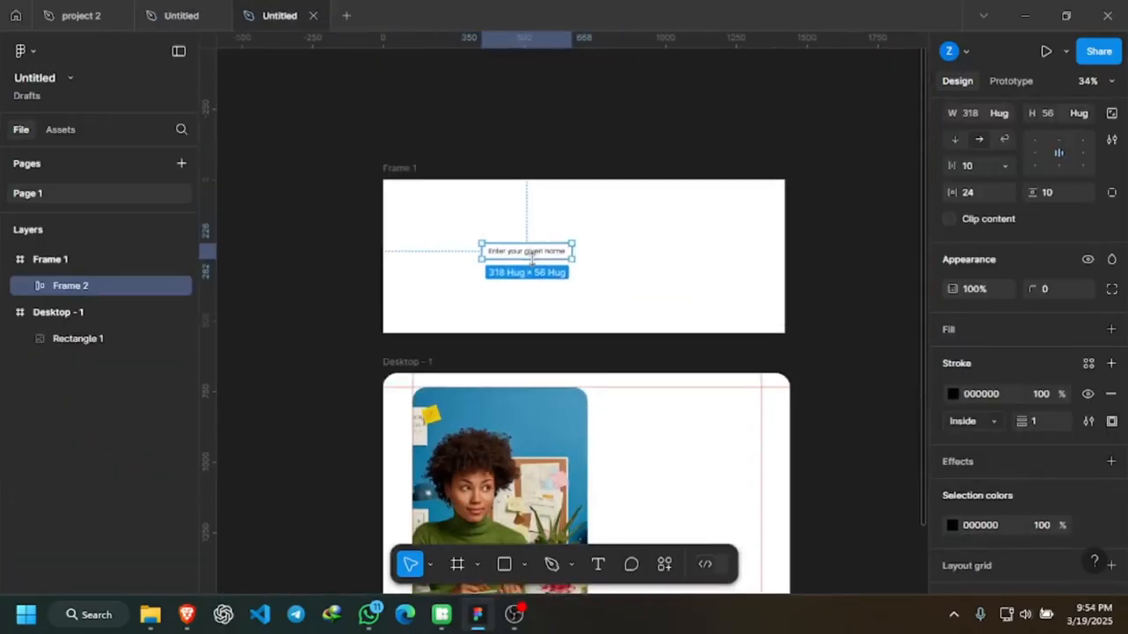
scroll(531, 256, up, 1)
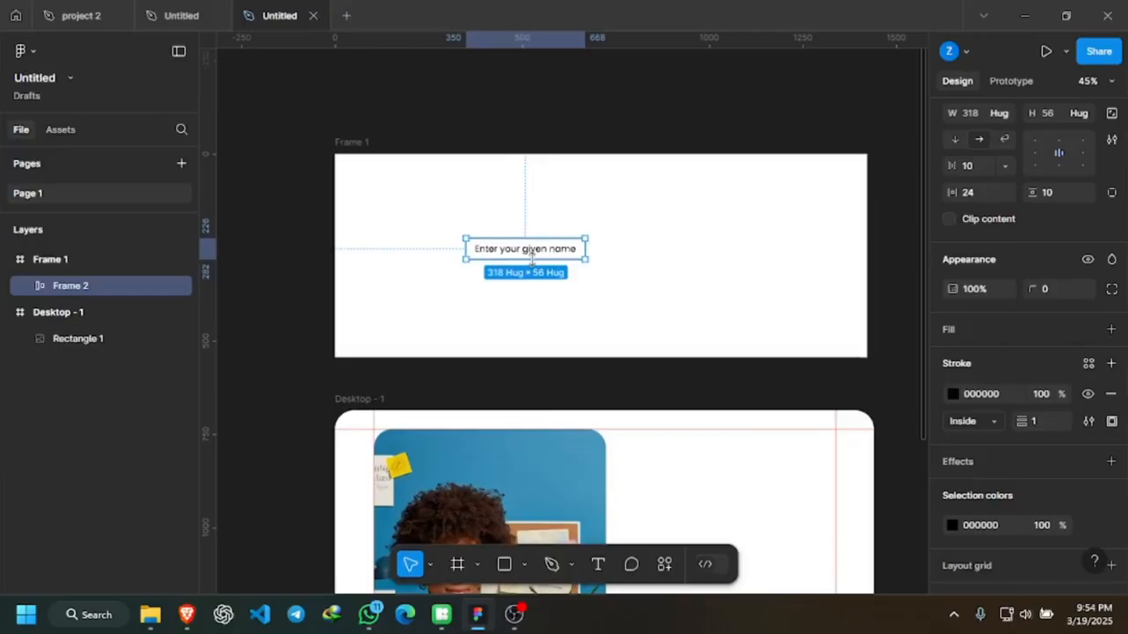
click(158, 617)
scroll(523, 300, down, 5)
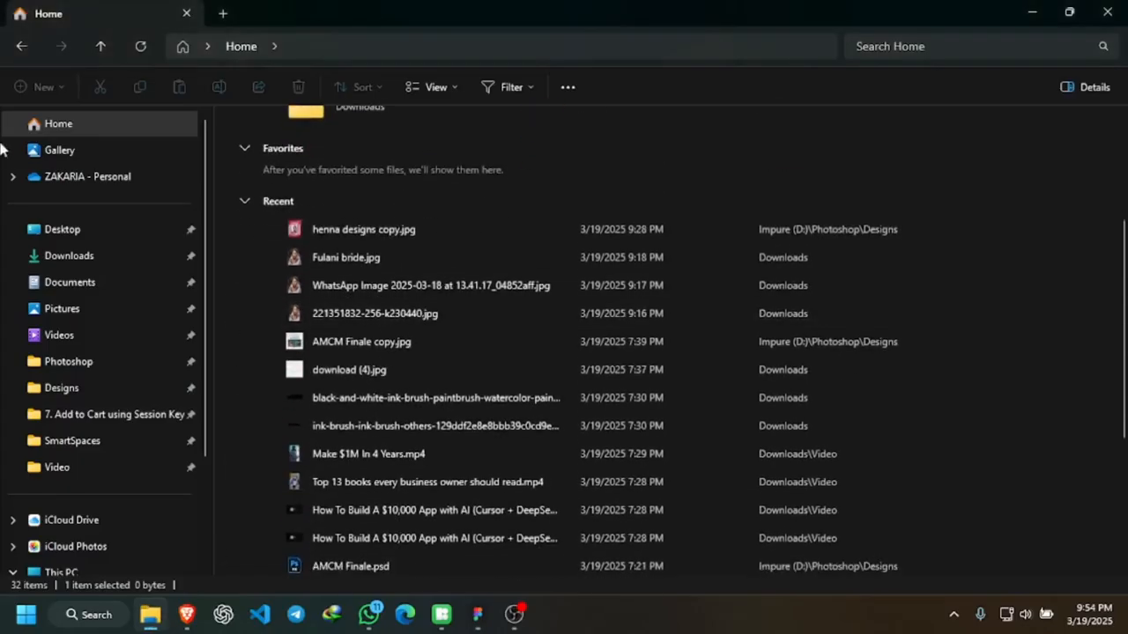
click(83, 390)
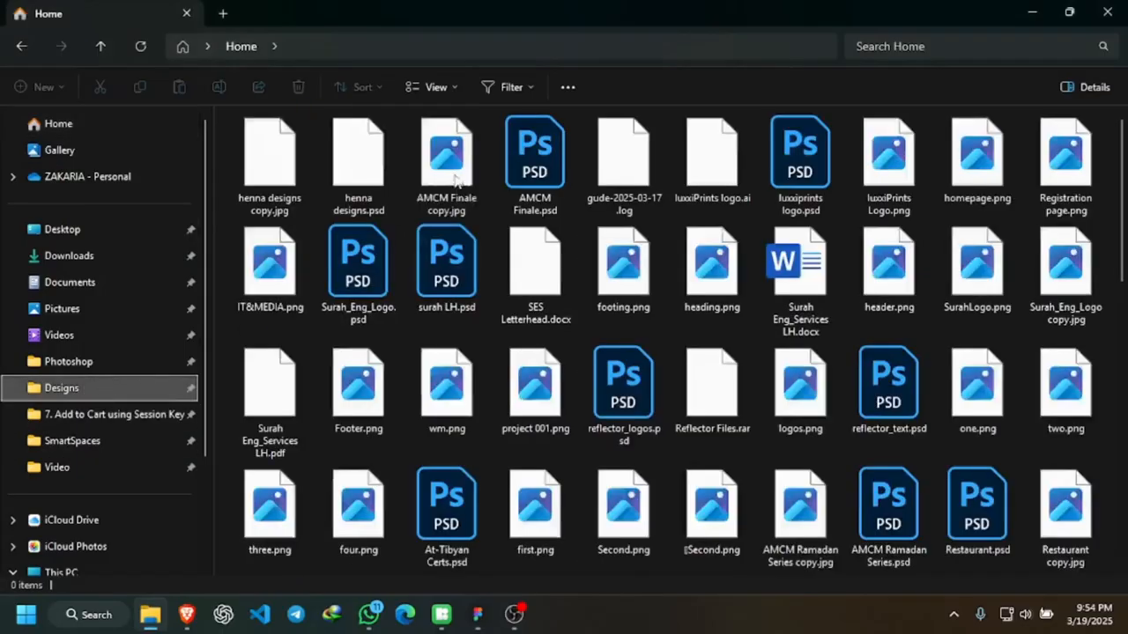
click(270, 264)
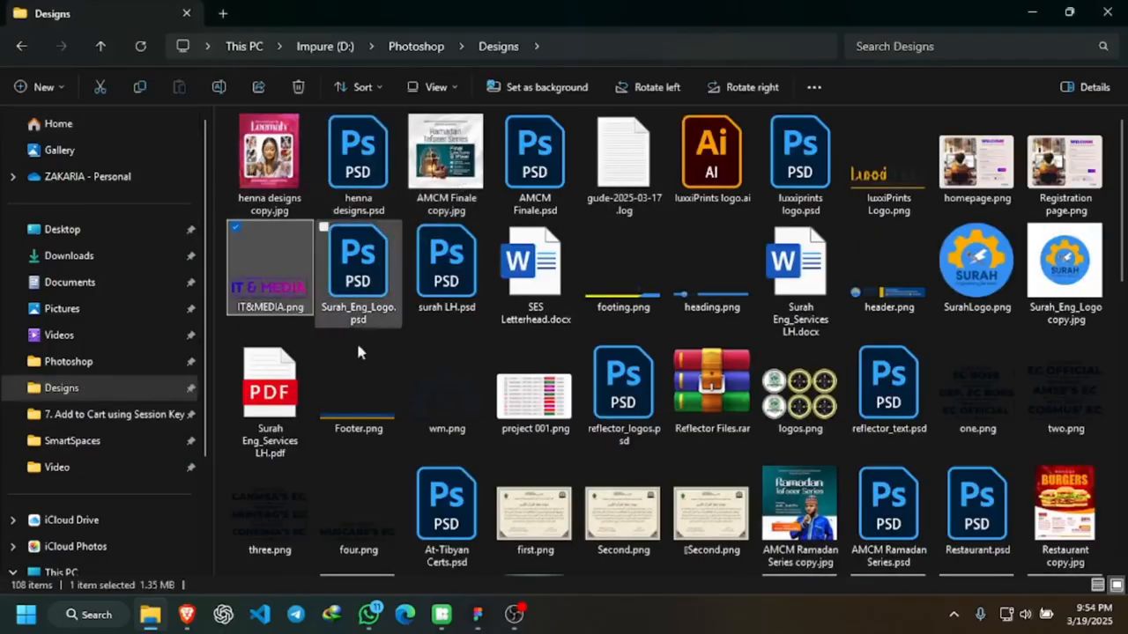
drag(282, 266, 704, 279)
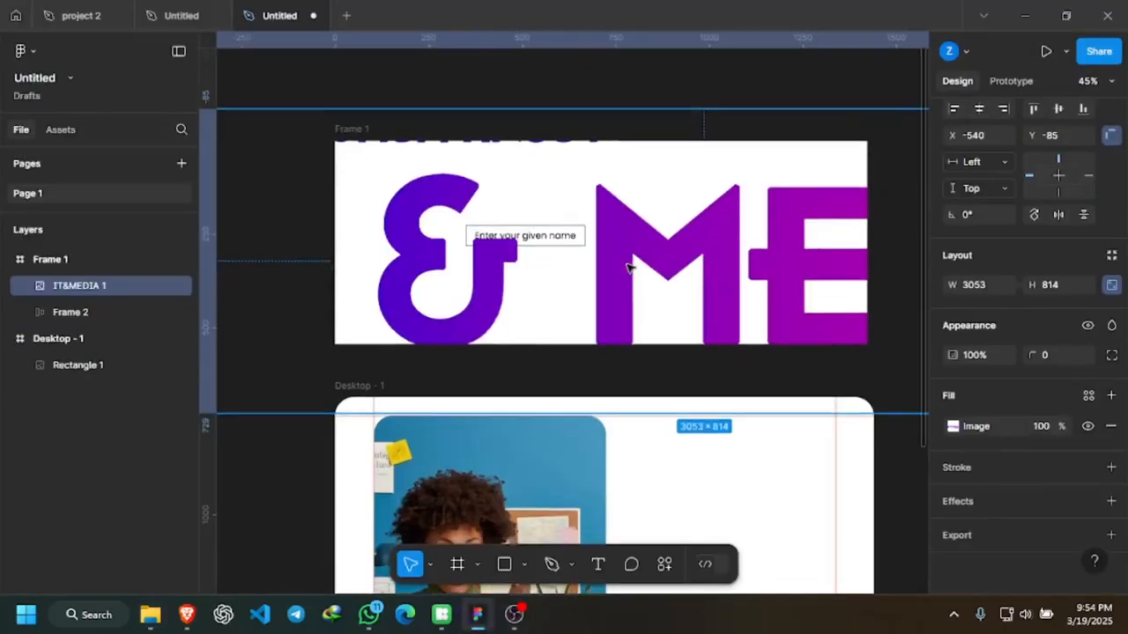
Scale the IT & MEDIA logo down to about 266 × 71 and place it above the input box at about X 194, Y 100.
scroll(643, 295, down, 3)
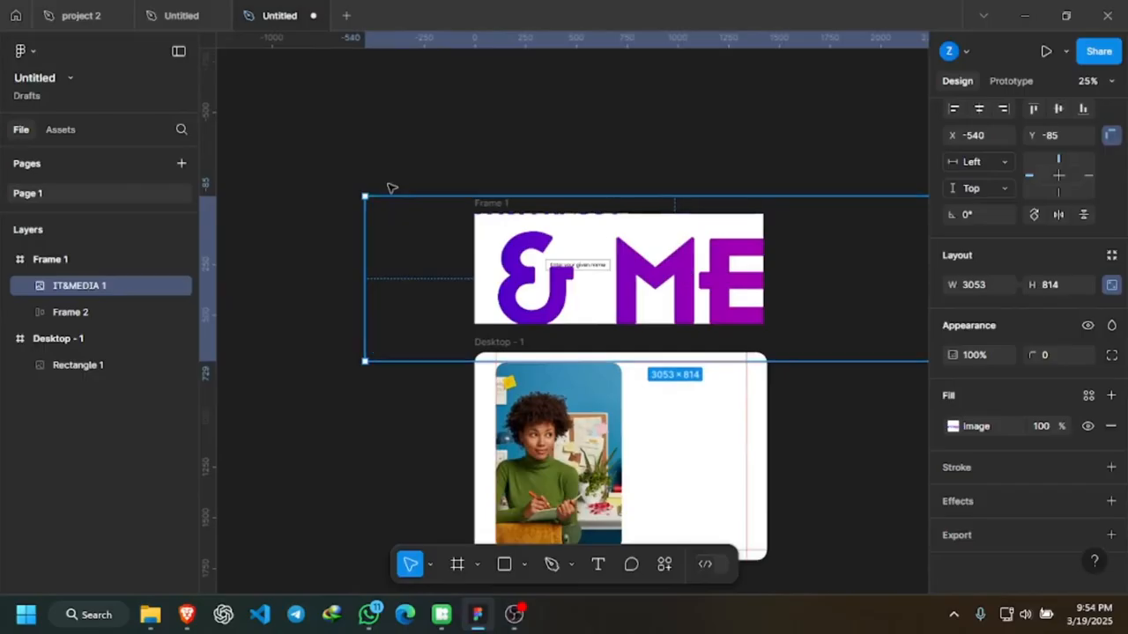
drag(357, 192, 525, 254)
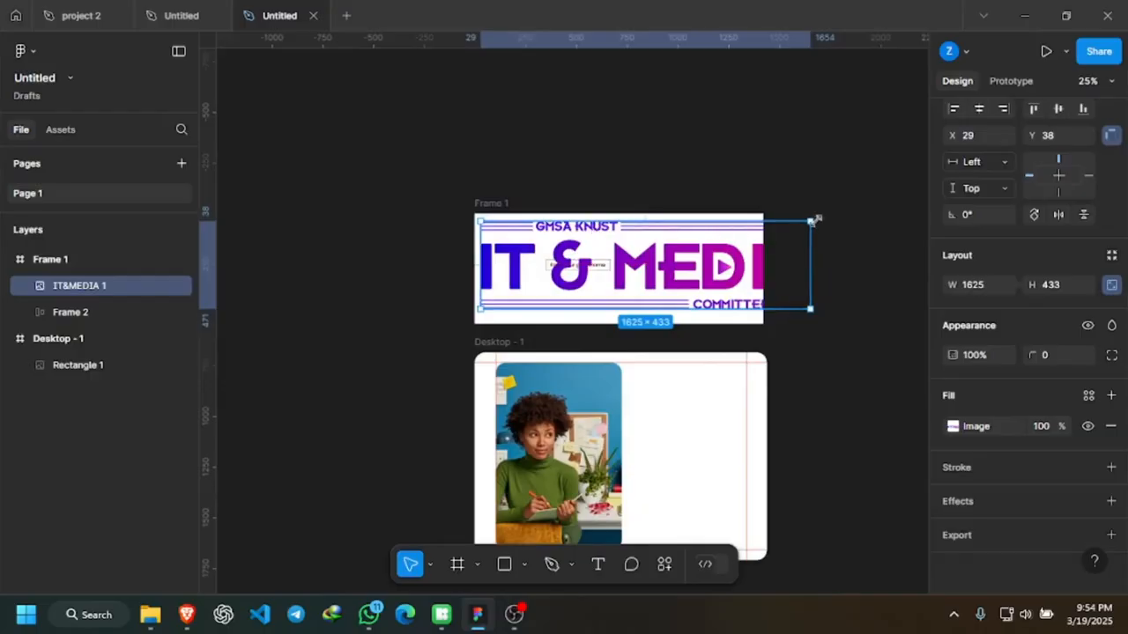
drag(810, 222, 578, 283)
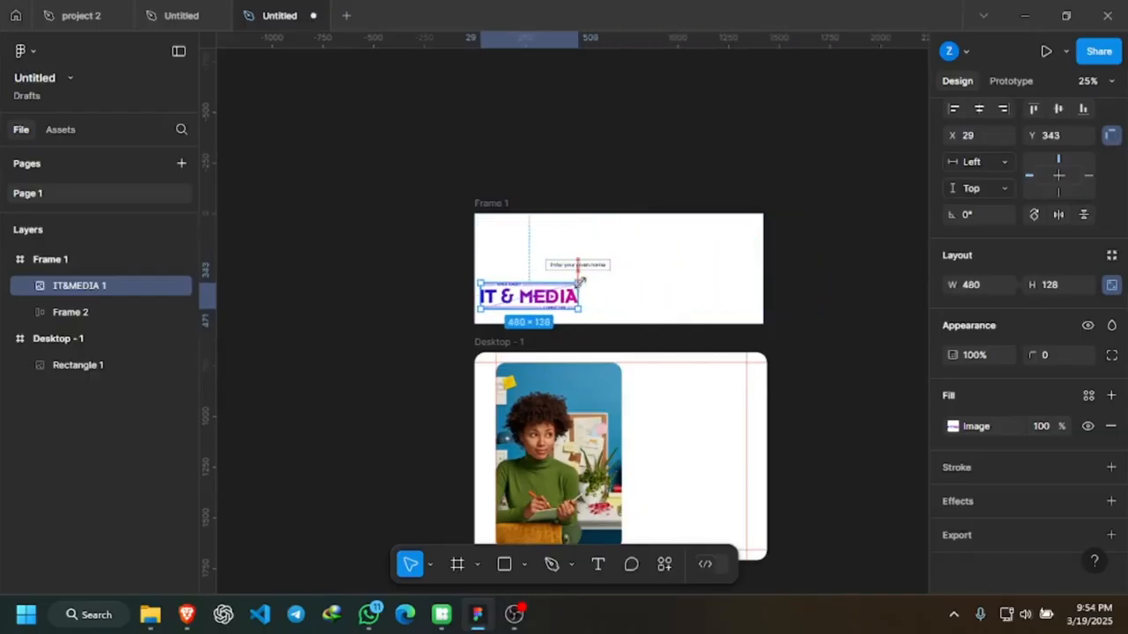
scroll(558, 307, up, 5)
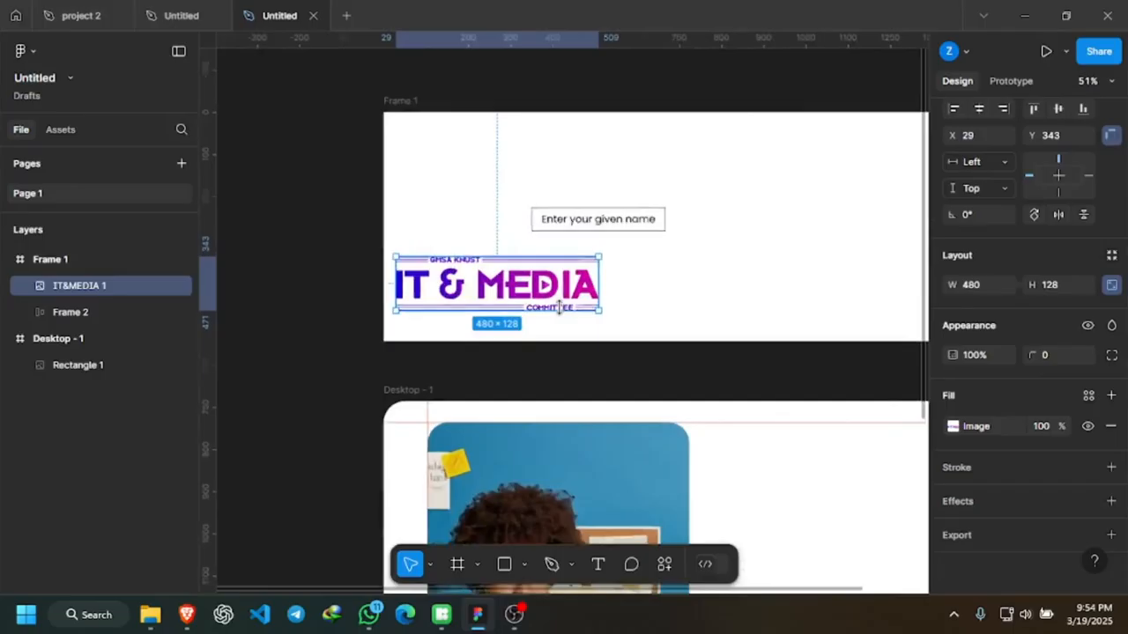
drag(330, 238, 521, 288)
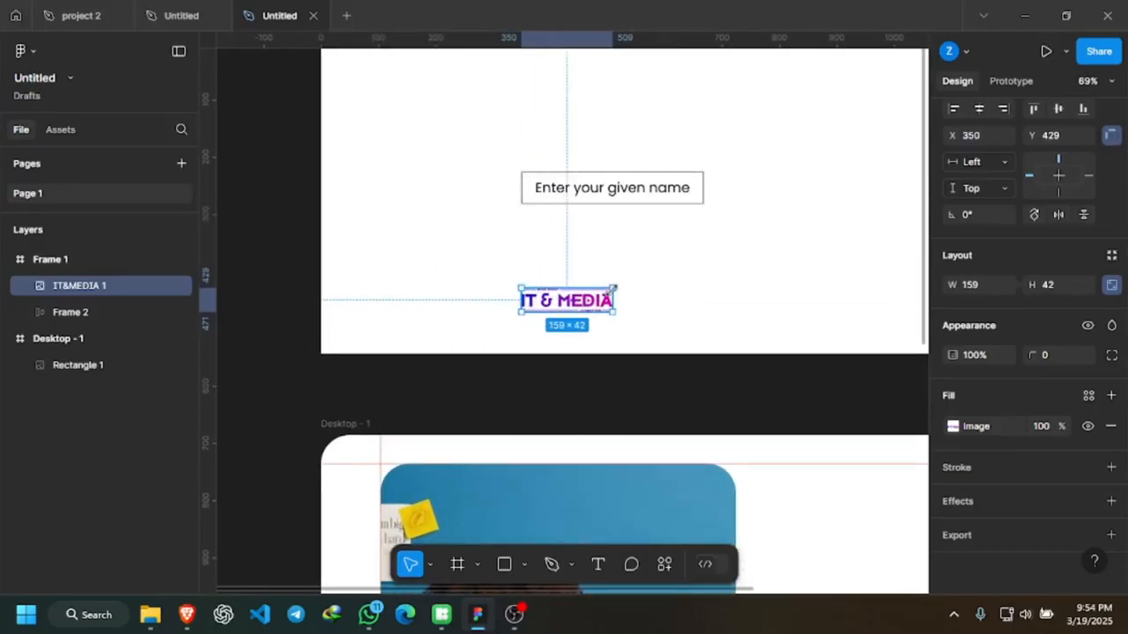
drag(612, 289, 673, 272)
drag(620, 297, 524, 116)
Change the stroke of the auto layout frame around "Enter your given name" from solid to a linear gradient.
scroll(574, 136, up, 5)
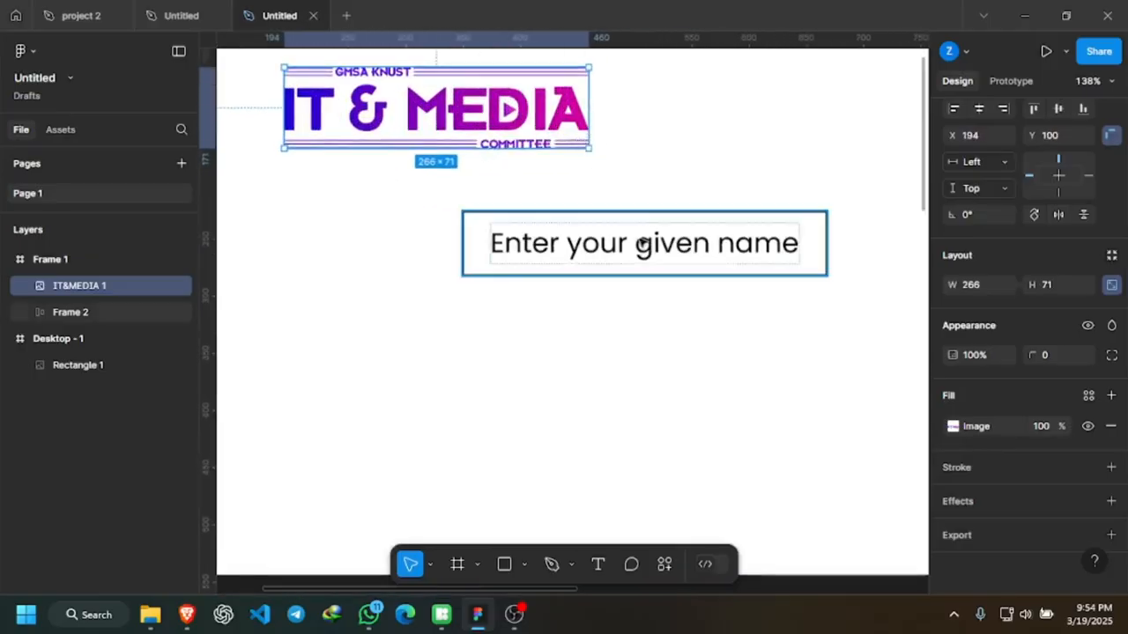
scroll(660, 258, up, 1)
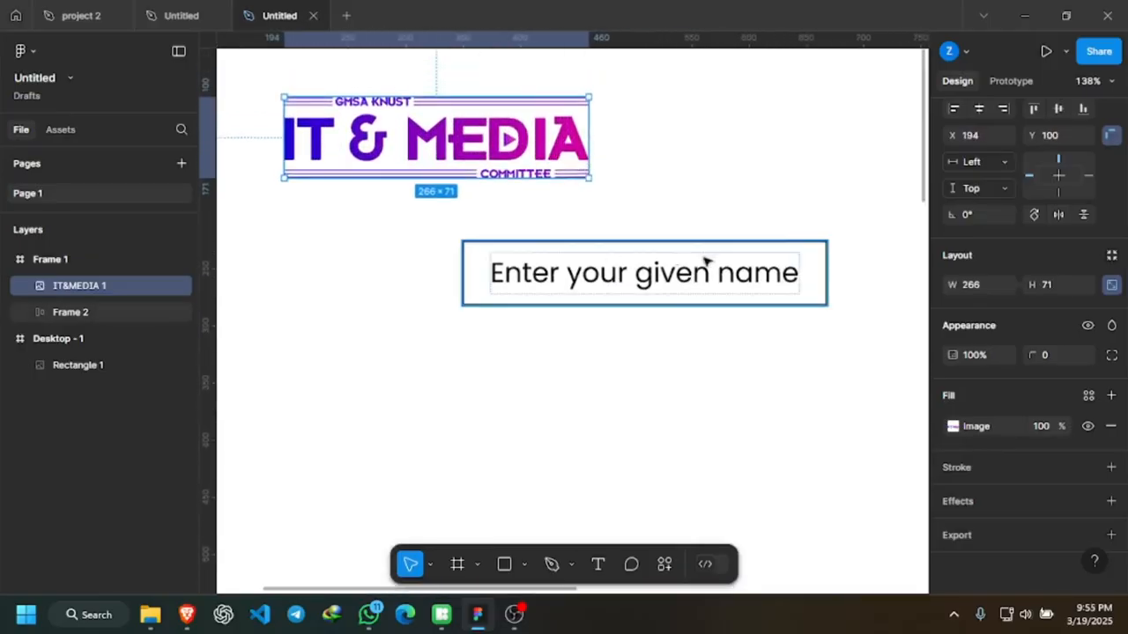
click(784, 249)
scroll(417, 145, up, 1)
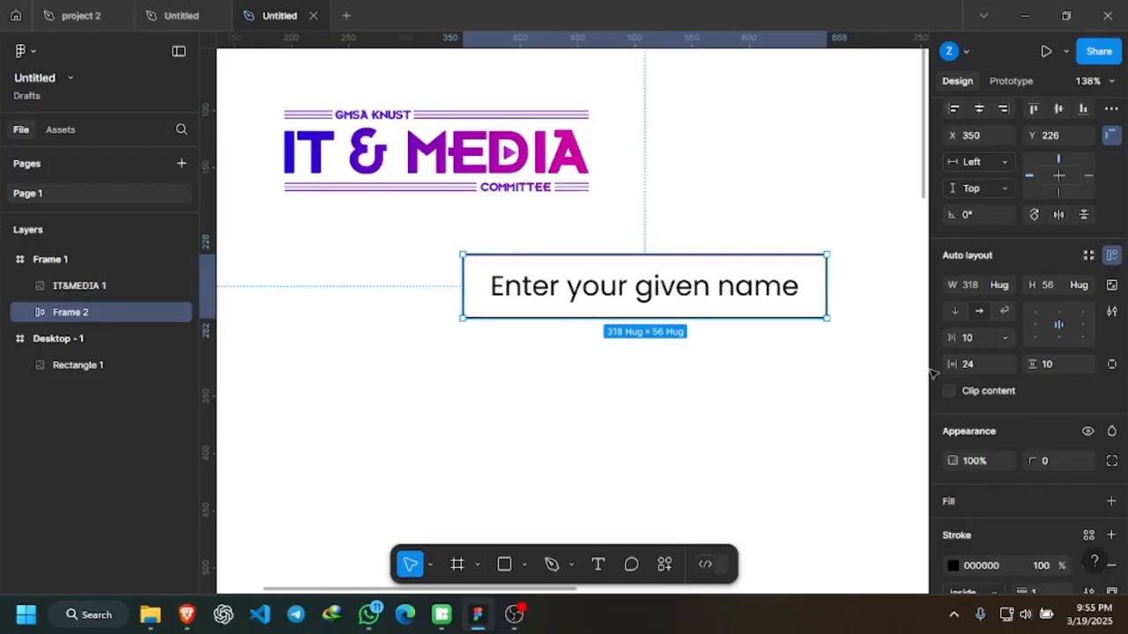
scroll(1052, 453, down, 5)
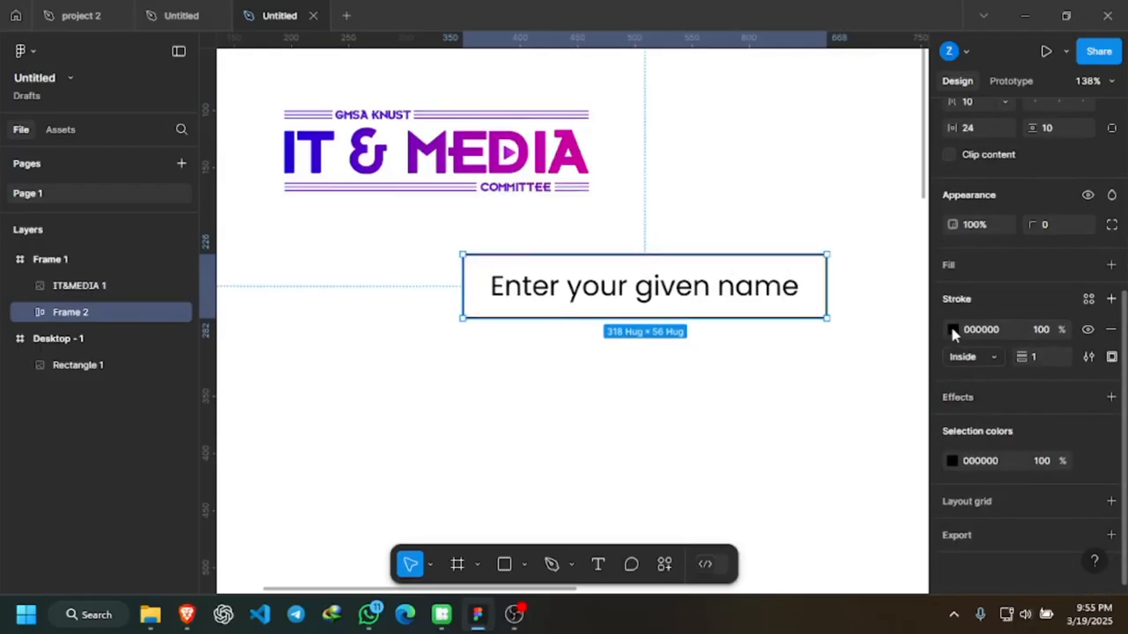
click(953, 330)
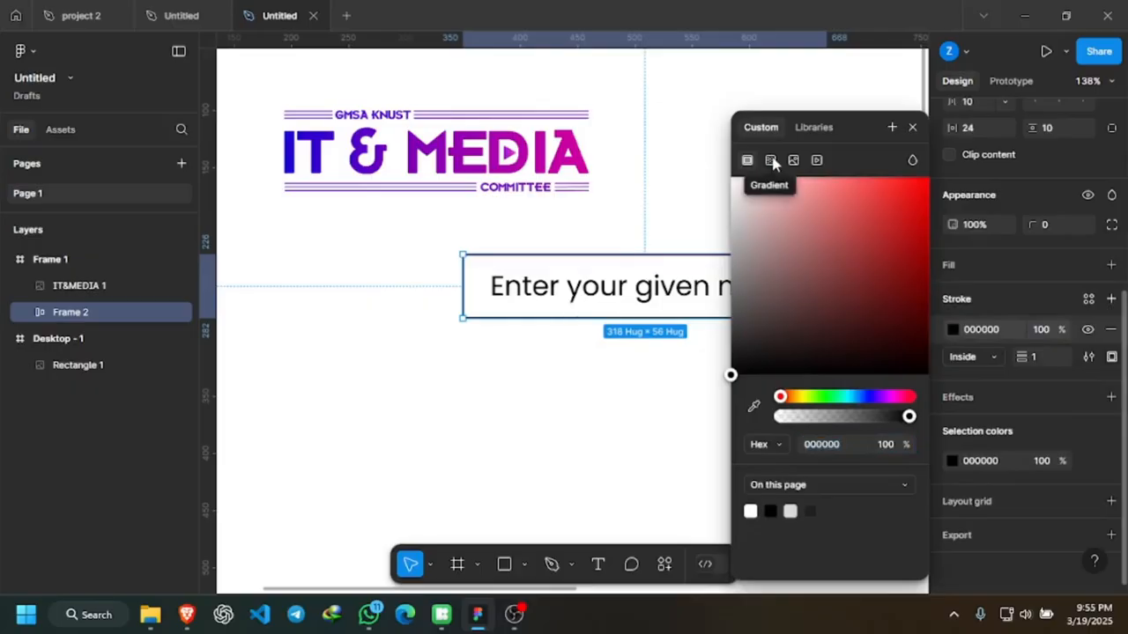
click(770, 162)
scroll(512, 298, right, 8)
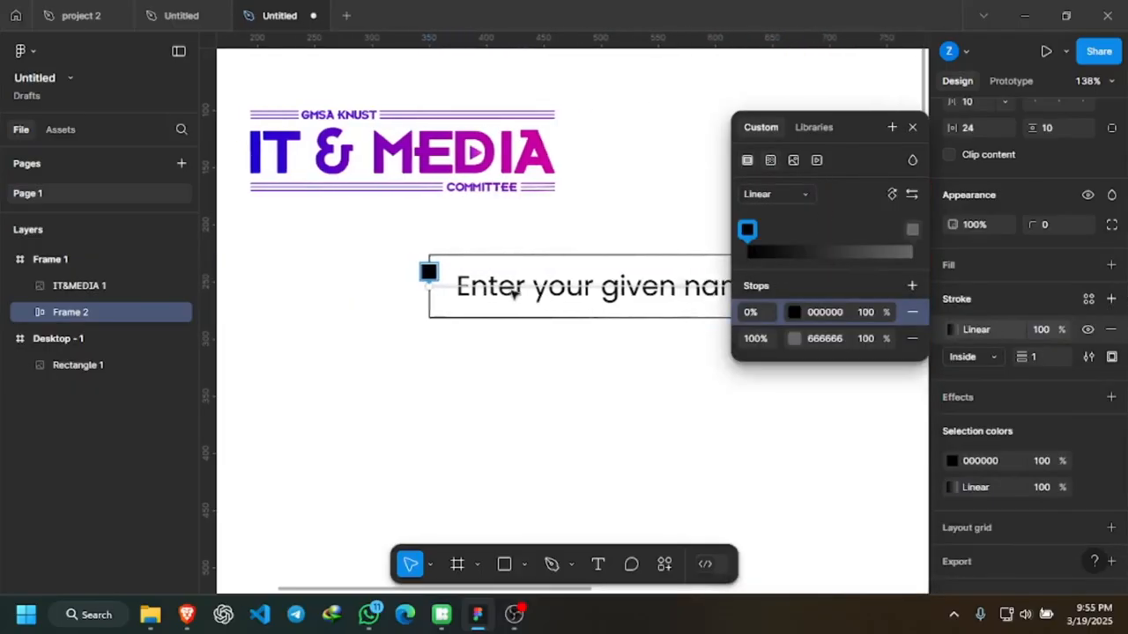
scroll(638, 280, left, 4)
scroll(639, 281, right, 3)
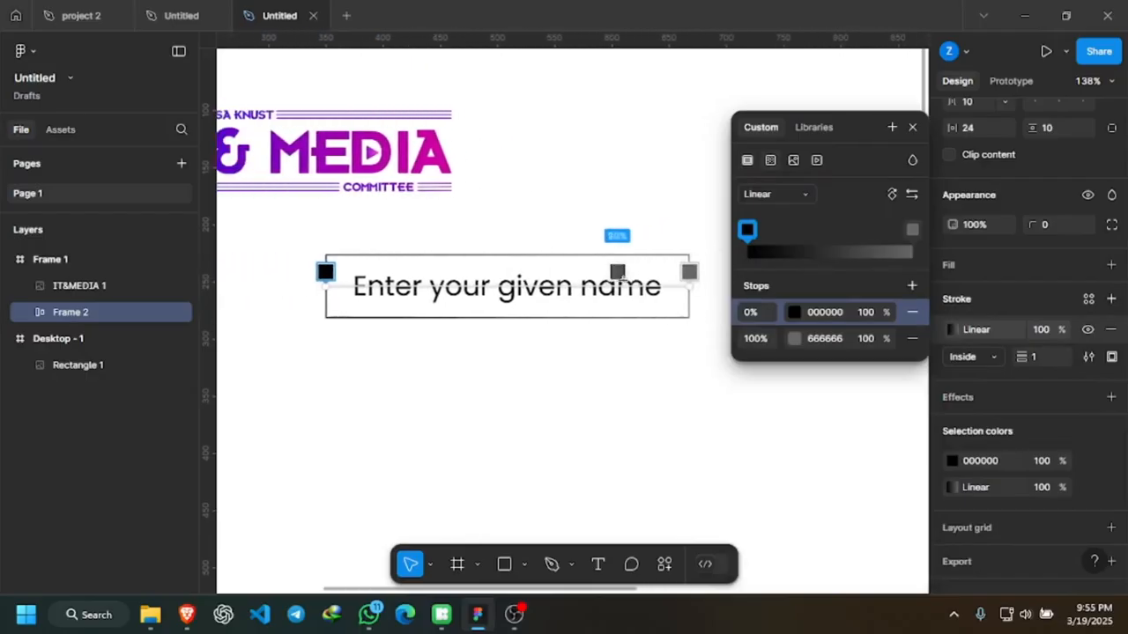
Set the stroke gradient's 0% stop to blue 2901D5, sampled from the "I" at the start of the IT & MEDIA logo.
click(678, 273)
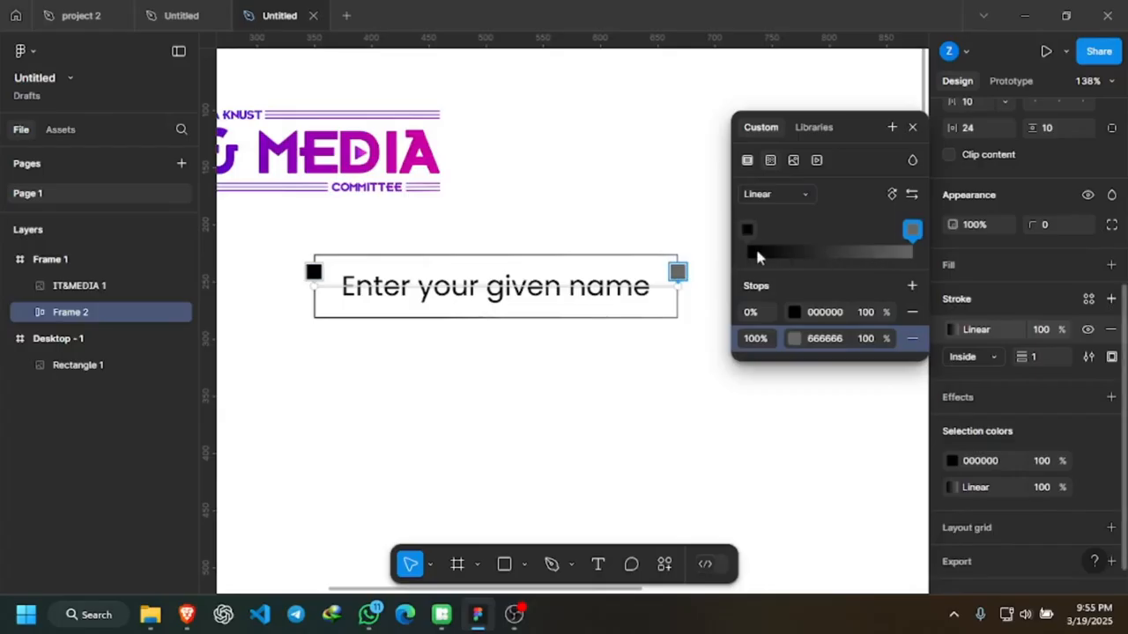
scroll(490, 227, left, 4)
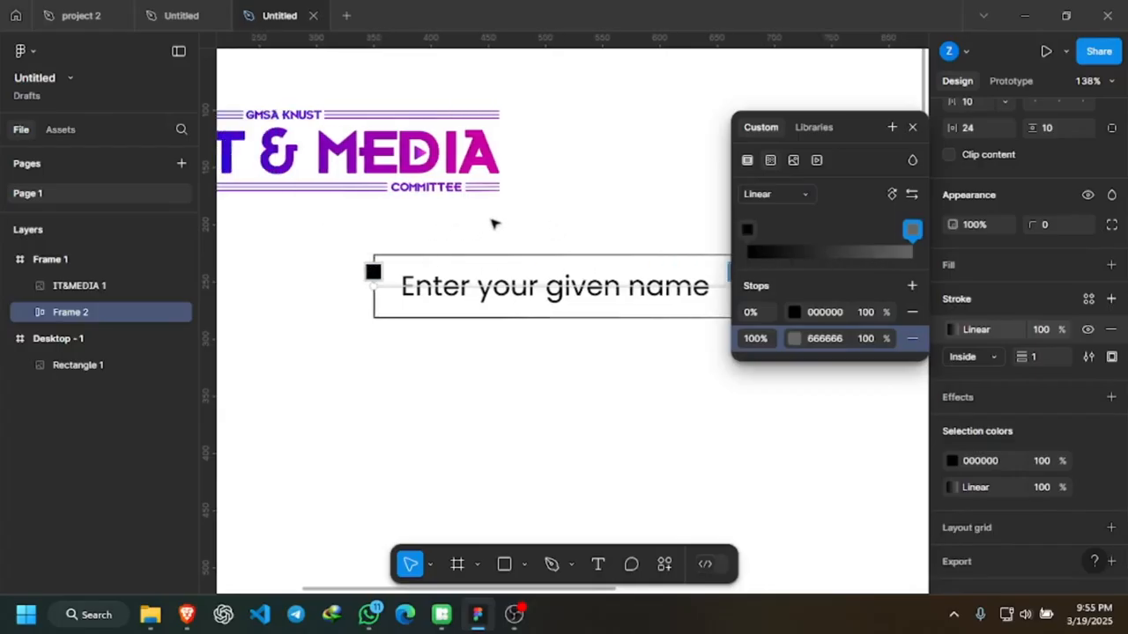
scroll(493, 224, left, 5)
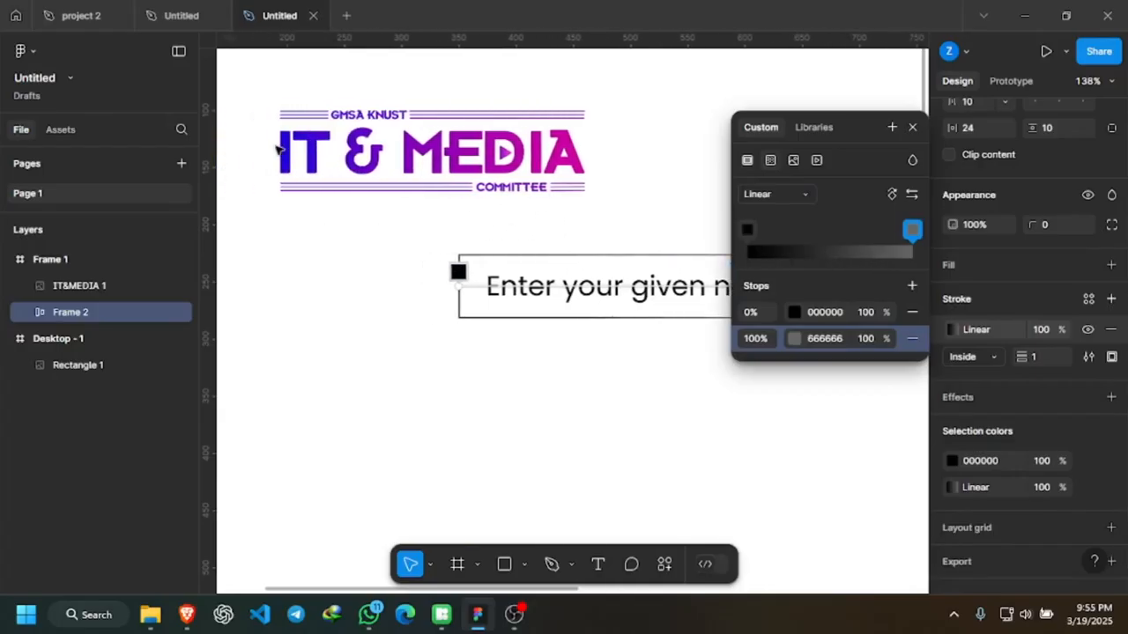
scroll(596, 156, right, 10)
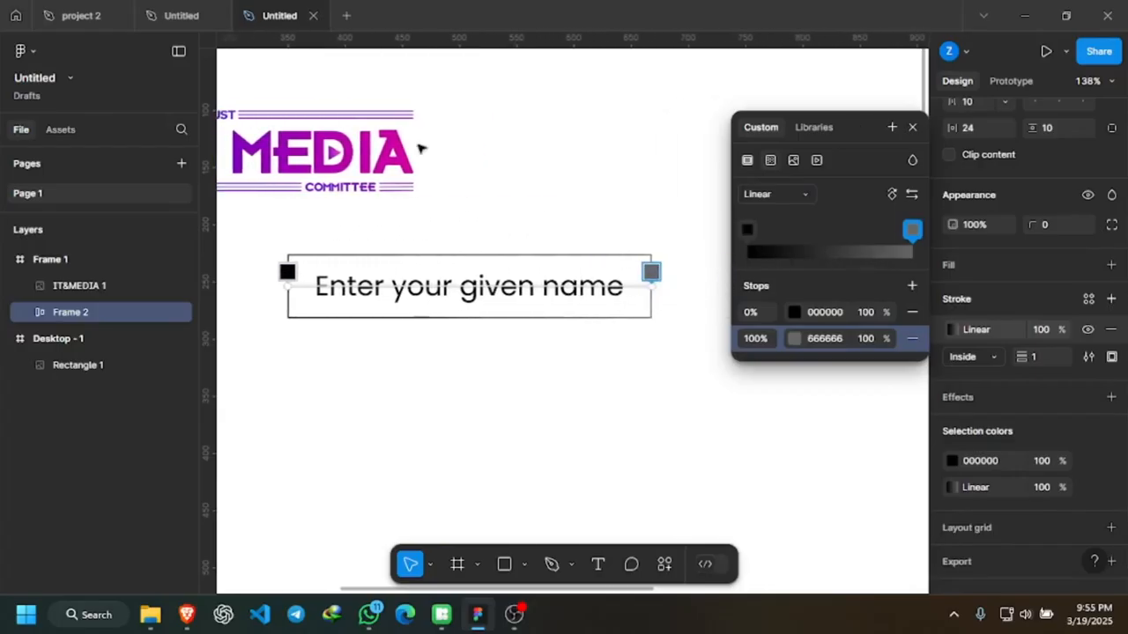
scroll(428, 146, left, 6)
scroll(482, 252, right, 2)
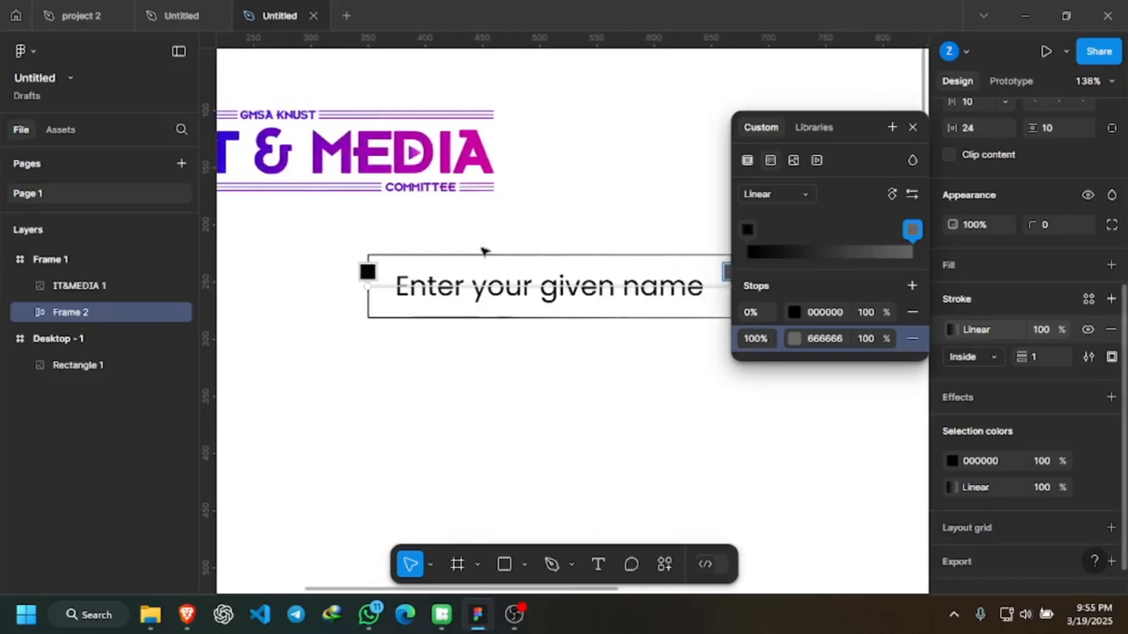
click(367, 273)
scroll(287, 152, left, 5)
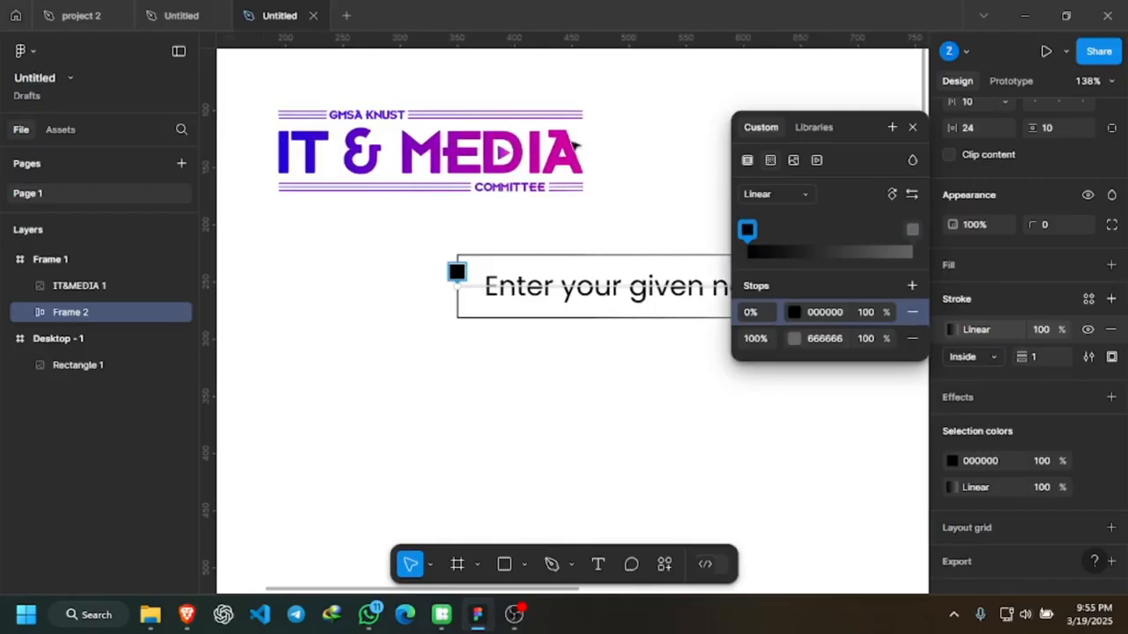
click(747, 230)
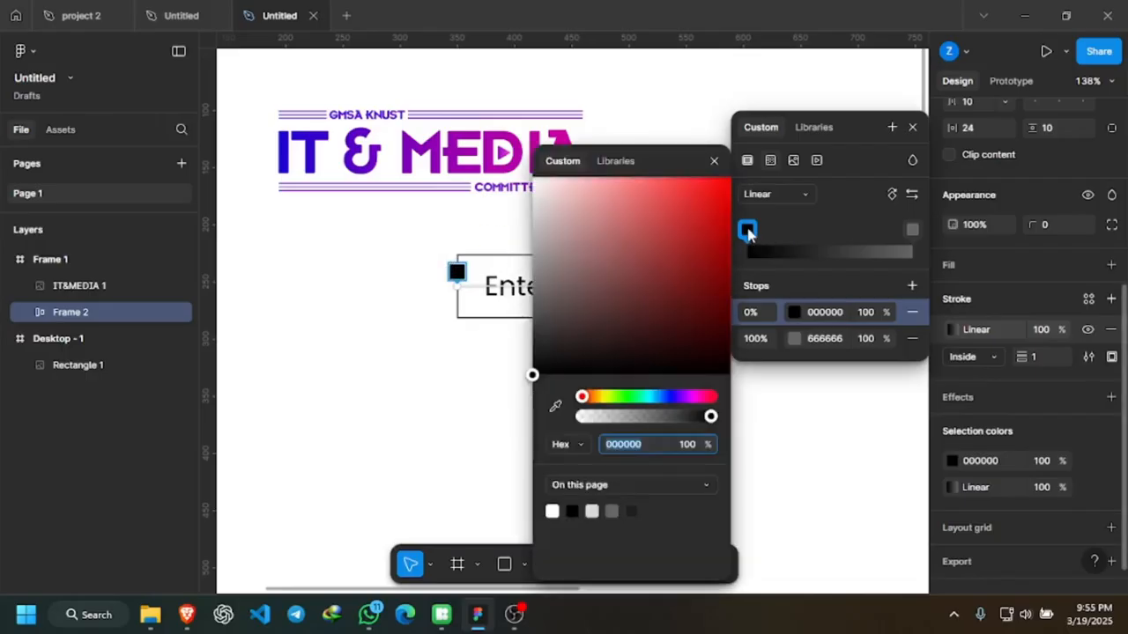
click(555, 408)
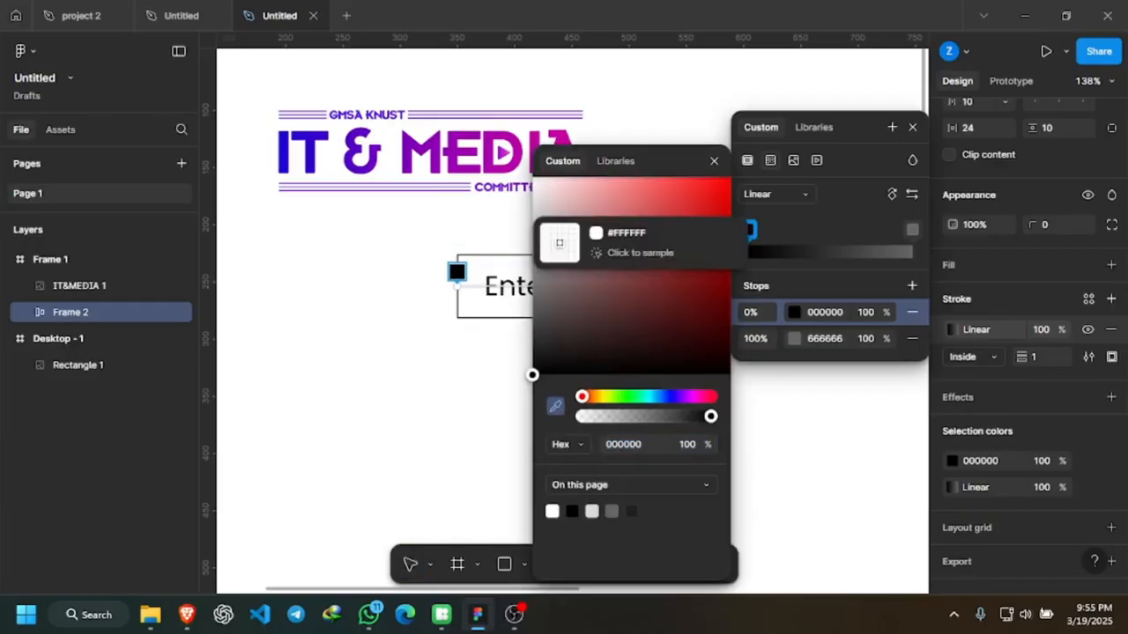
click(292, 141)
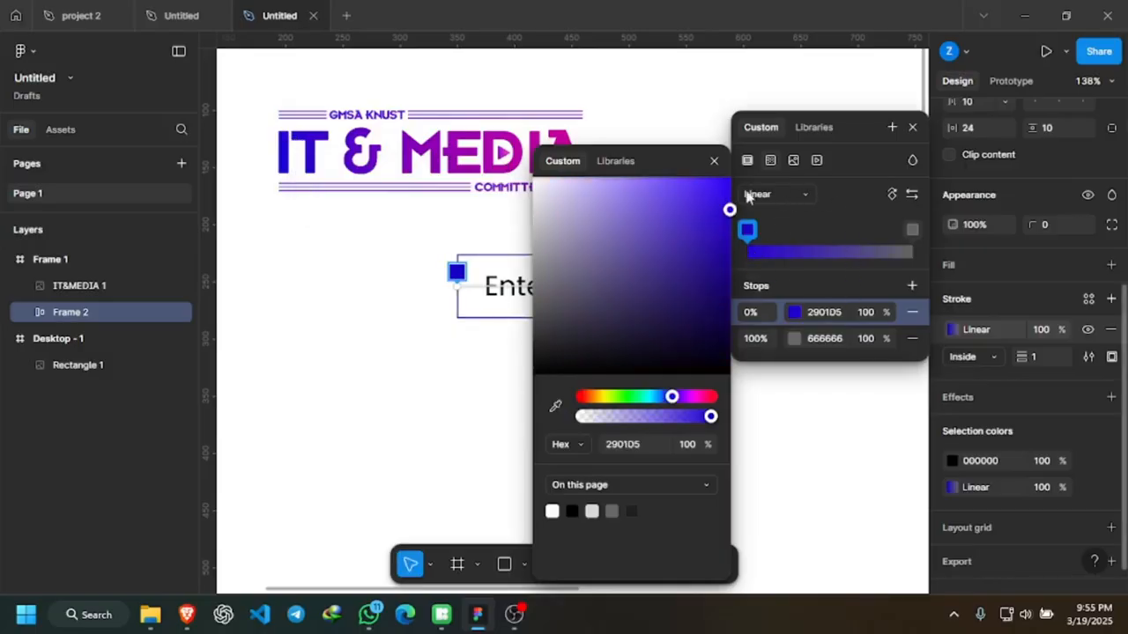
Set the stroke gradient's 100% stop to magenta CB01A3, sampled from the final "A" of the logo, and close the colour settings.
click(912, 230)
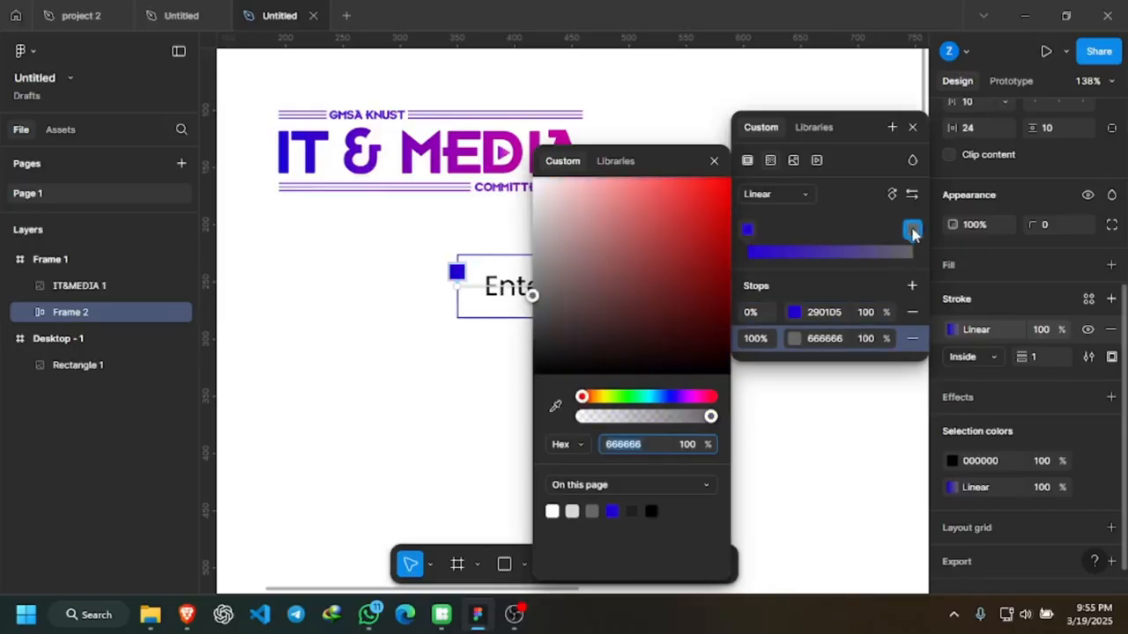
scroll(458, 235, right, 4)
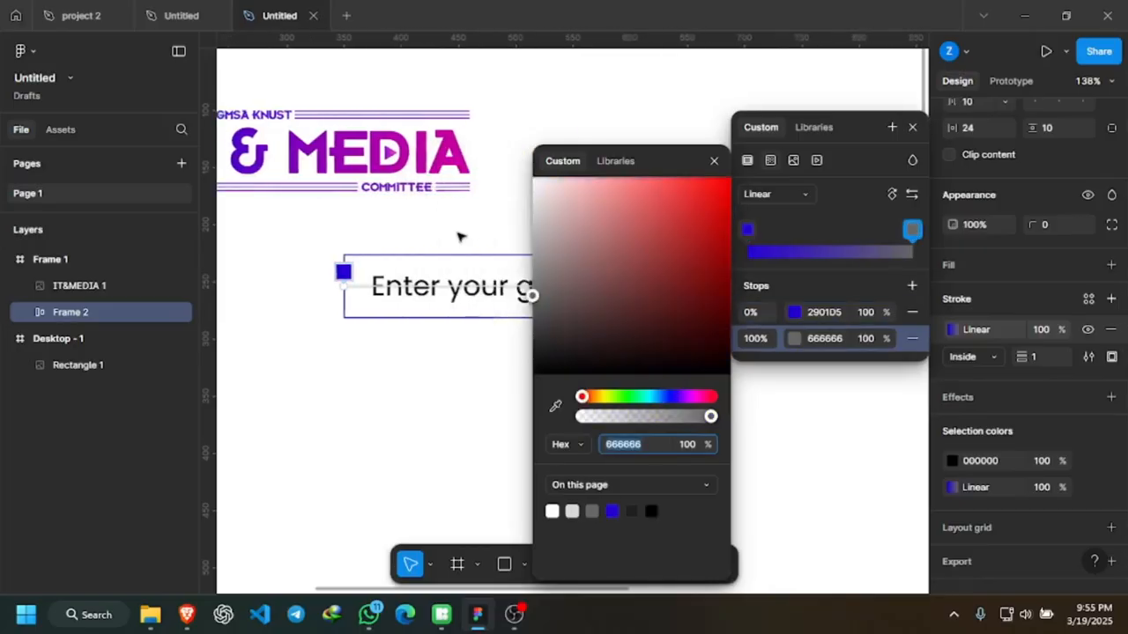
click(555, 405)
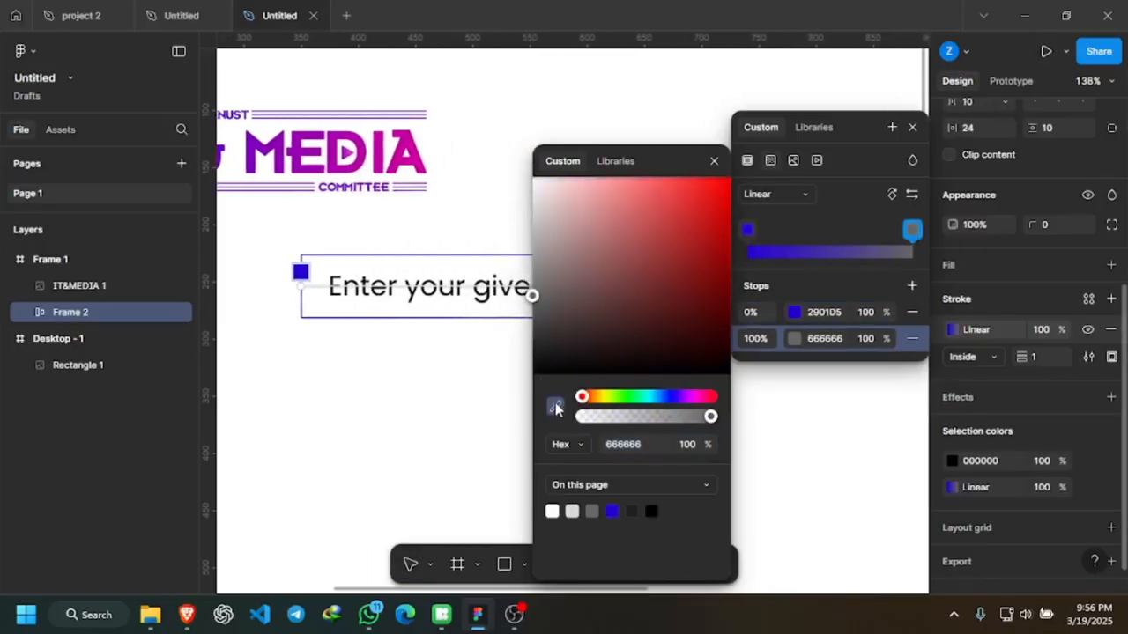
click(410, 138)
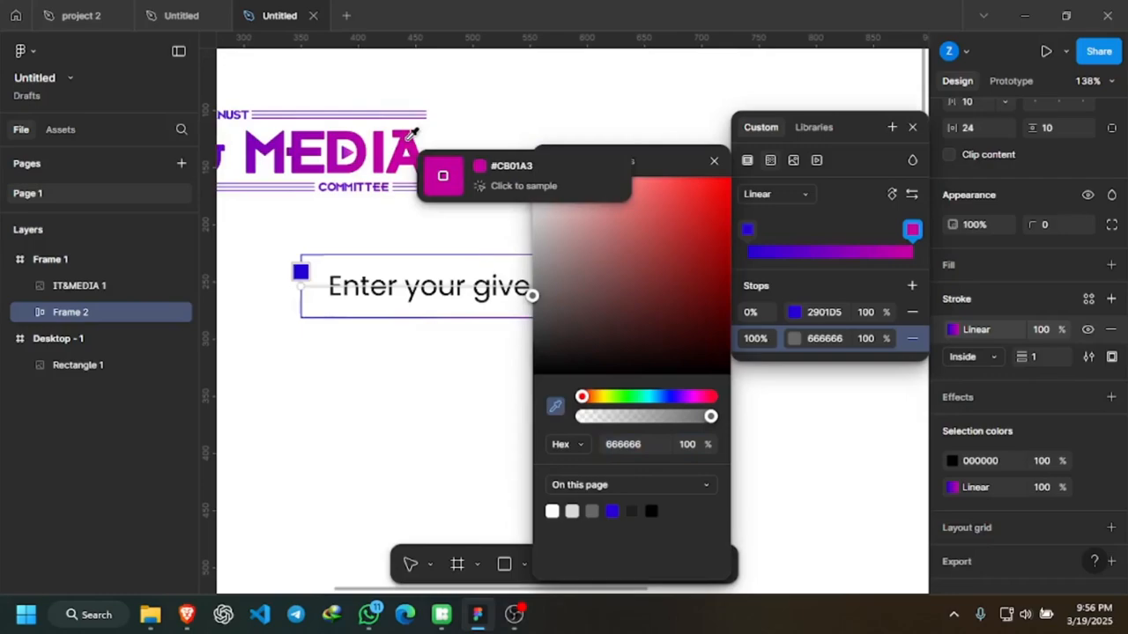
click(912, 126)
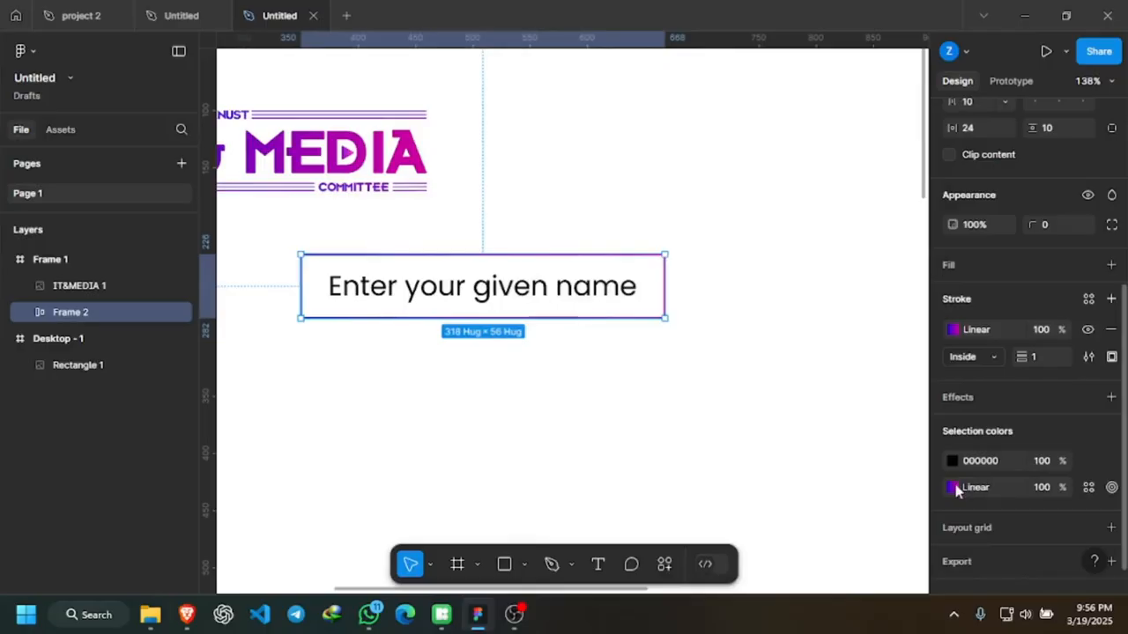
Look over the library colours available for the input box's stroke and return to its custom gradient settings.
click(954, 329)
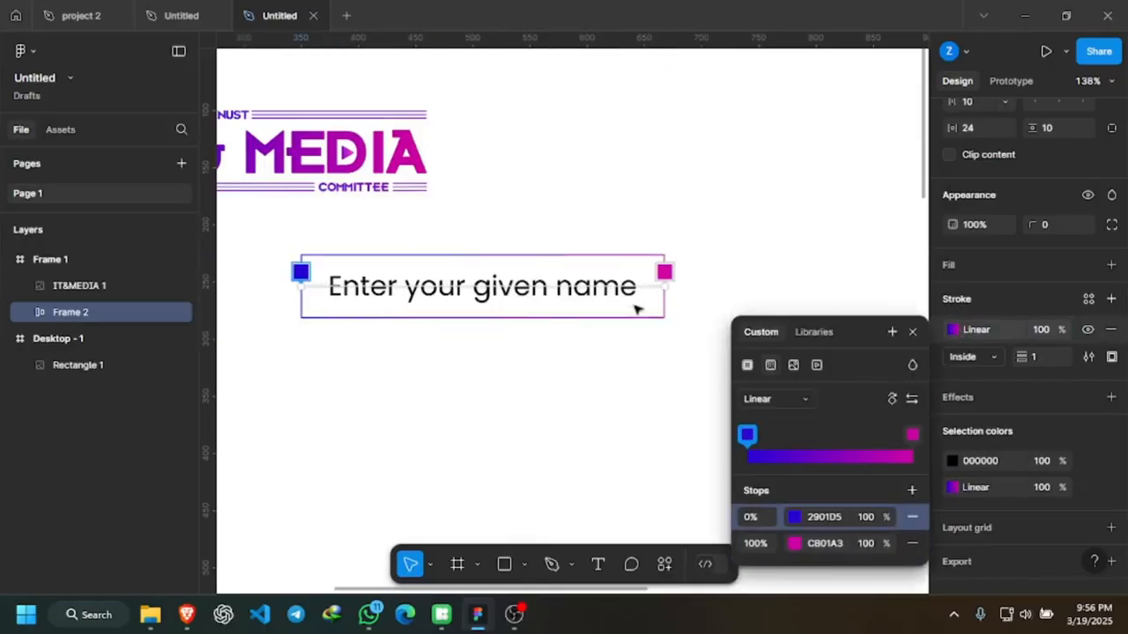
scroll(638, 344, down, 1)
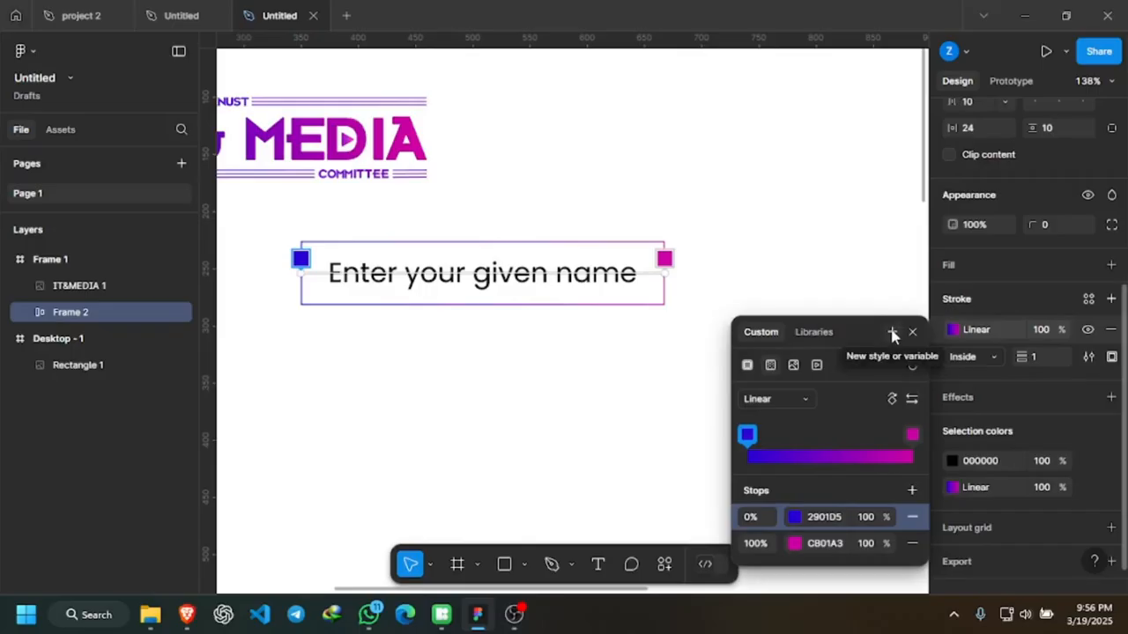
click(825, 332)
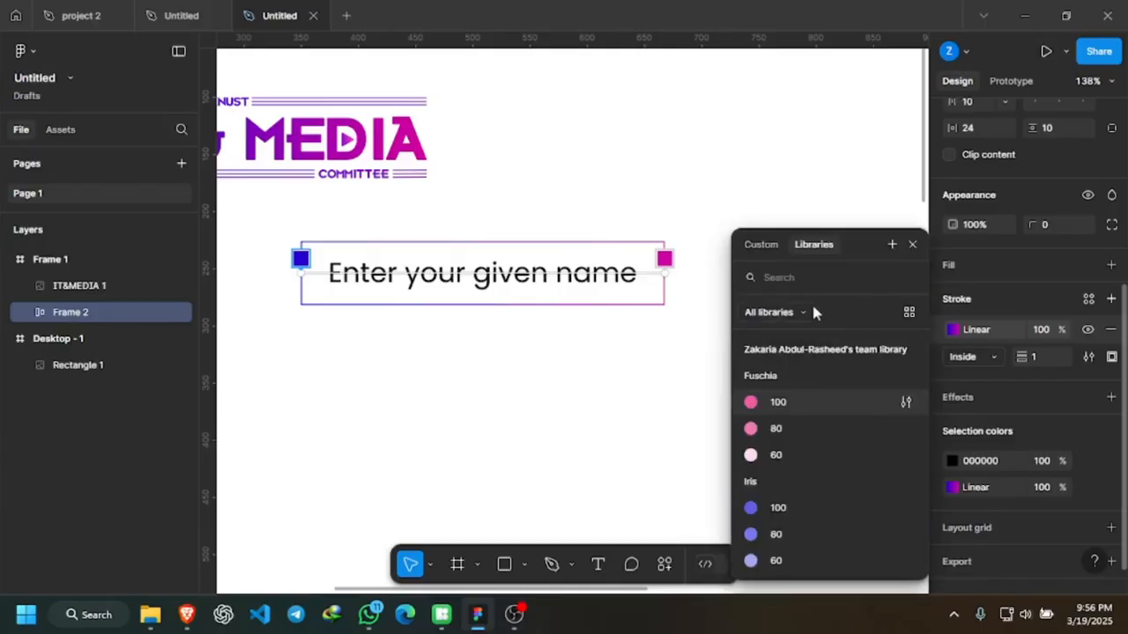
click(794, 308)
click(795, 311)
click(761, 245)
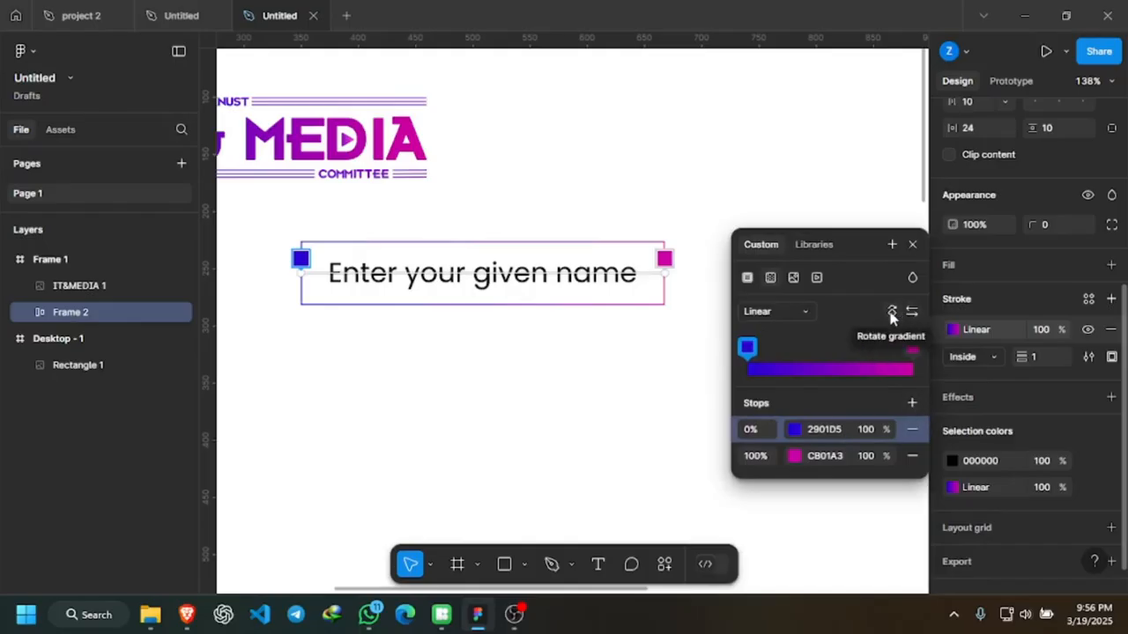
Save the stroke gradient as a colour style named "gradient" with the description "asda".
click(891, 244)
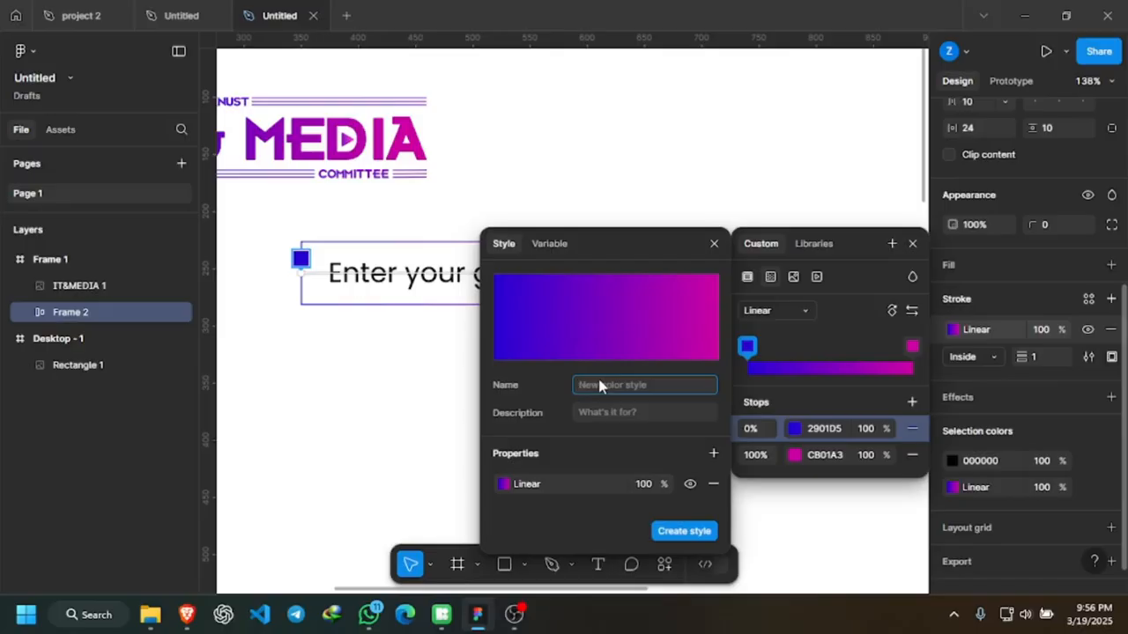
text(g)
key(BackSpace)
text(gradient)
click(629, 410)
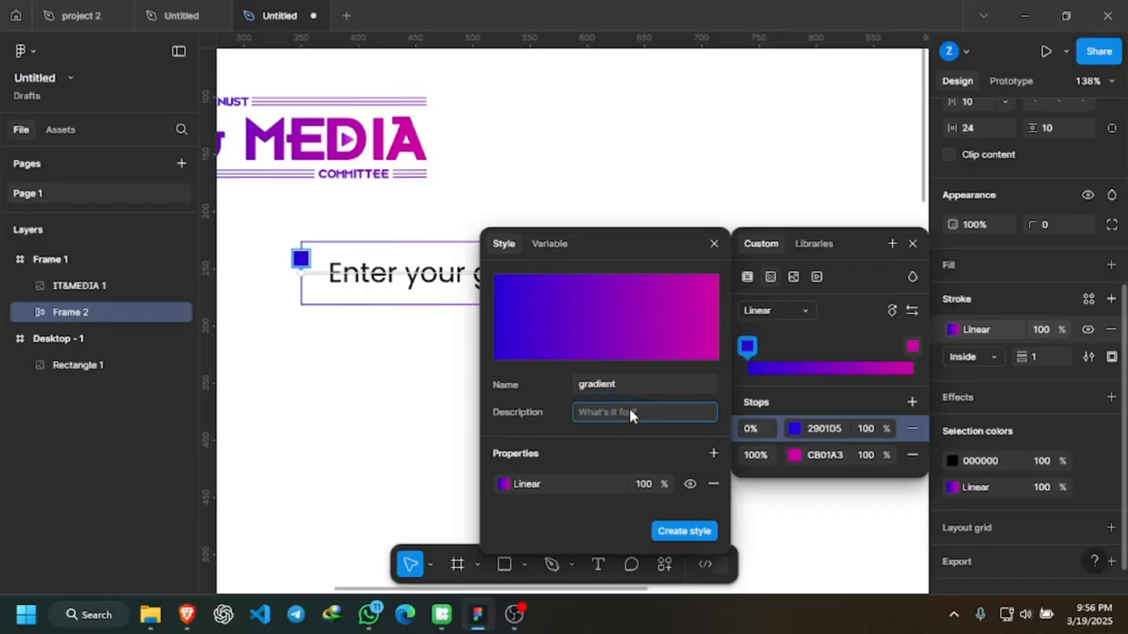
text(asda)
click(686, 533)
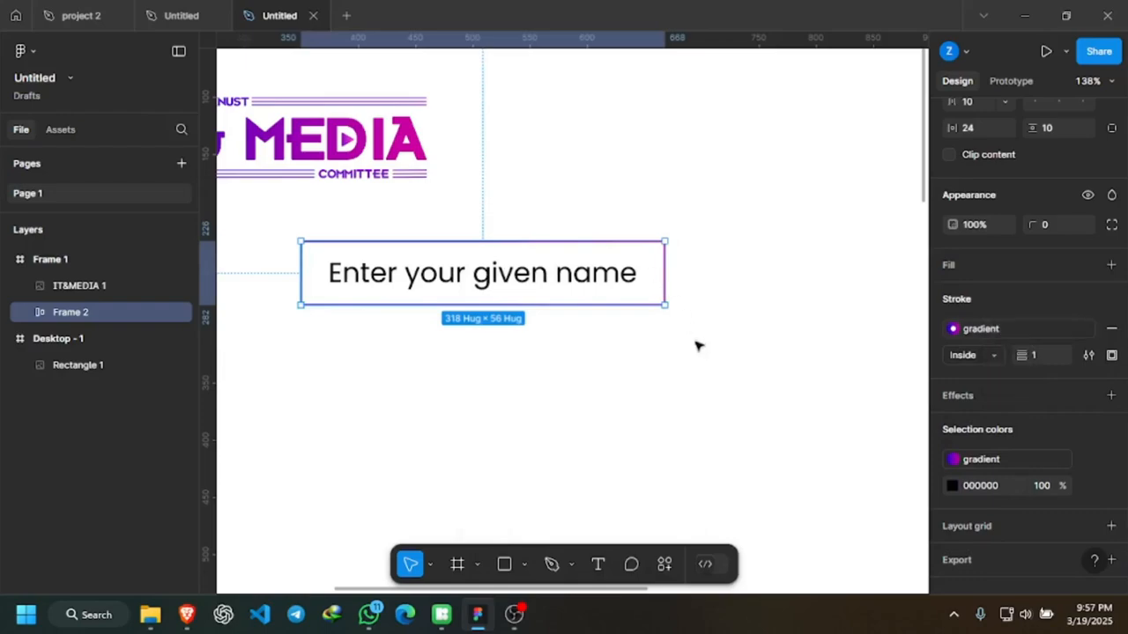
click(629, 345)
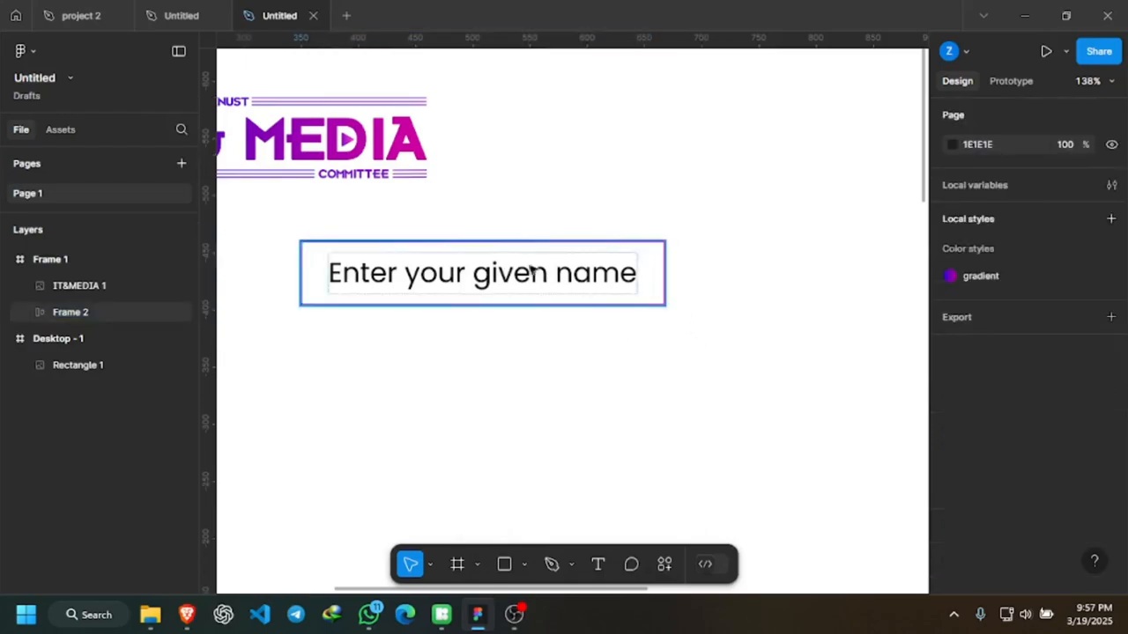
Compare the given-name input box with its counterpart in the finished homepage in the other Untitled file, and return to the new file.
click(663, 270)
scroll(624, 387, down, 3)
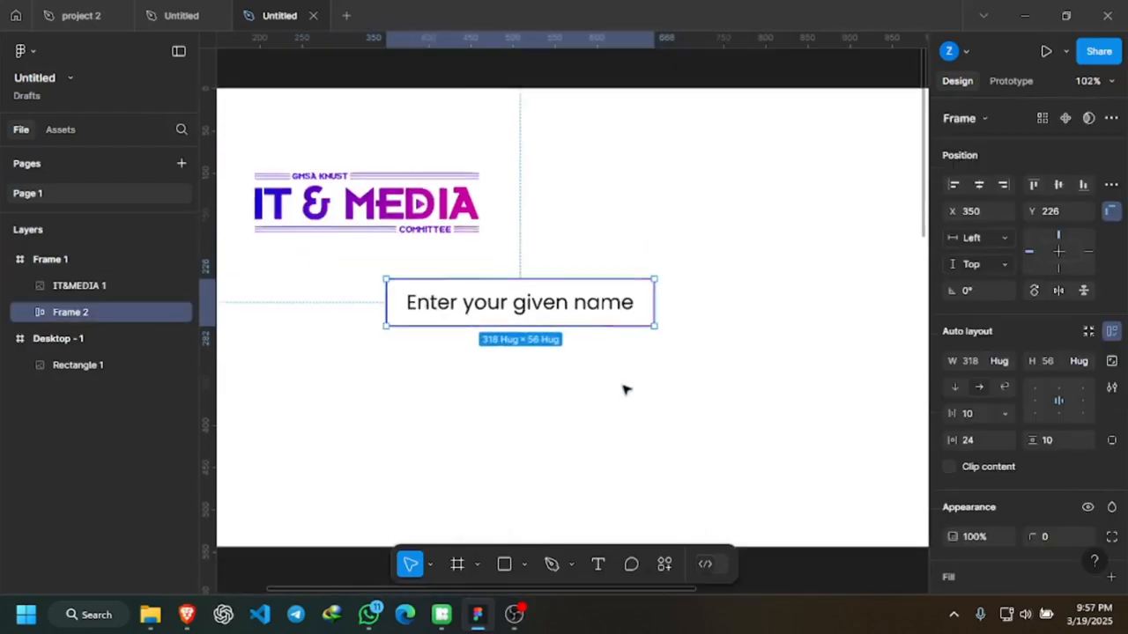
click(180, 15)
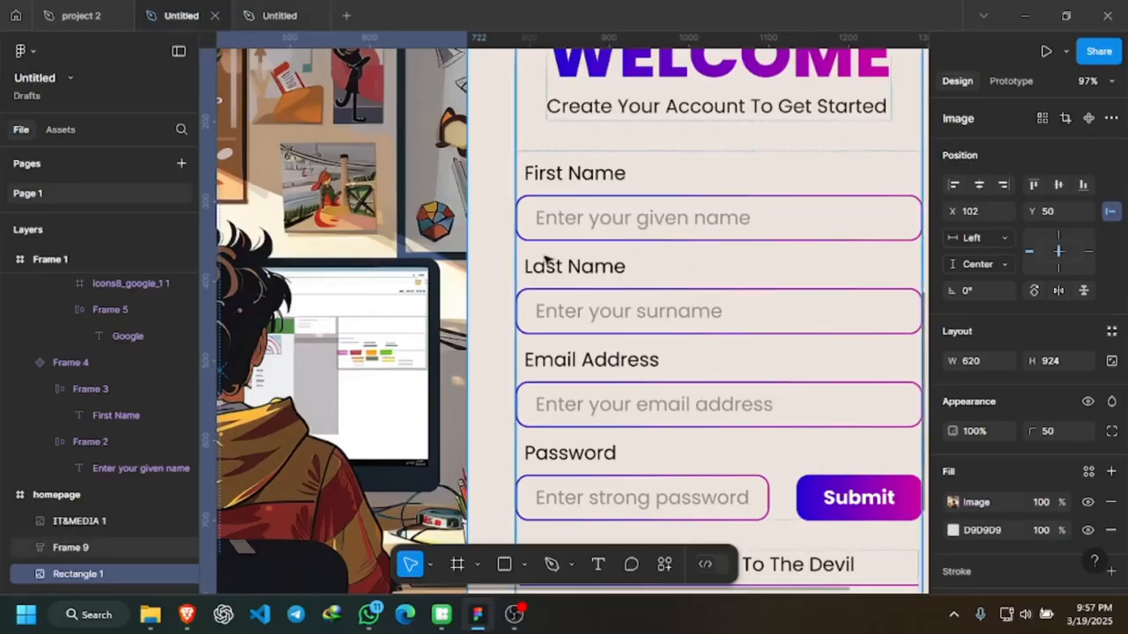
scroll(548, 251, down, 3)
scroll(775, 238, up, 2)
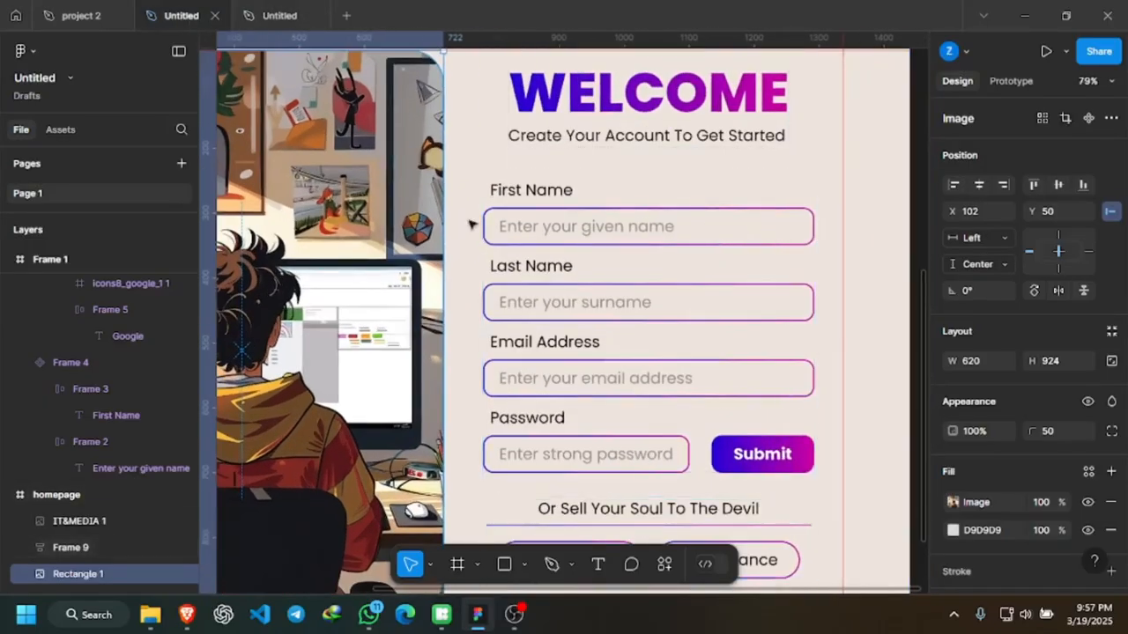
click(273, 16)
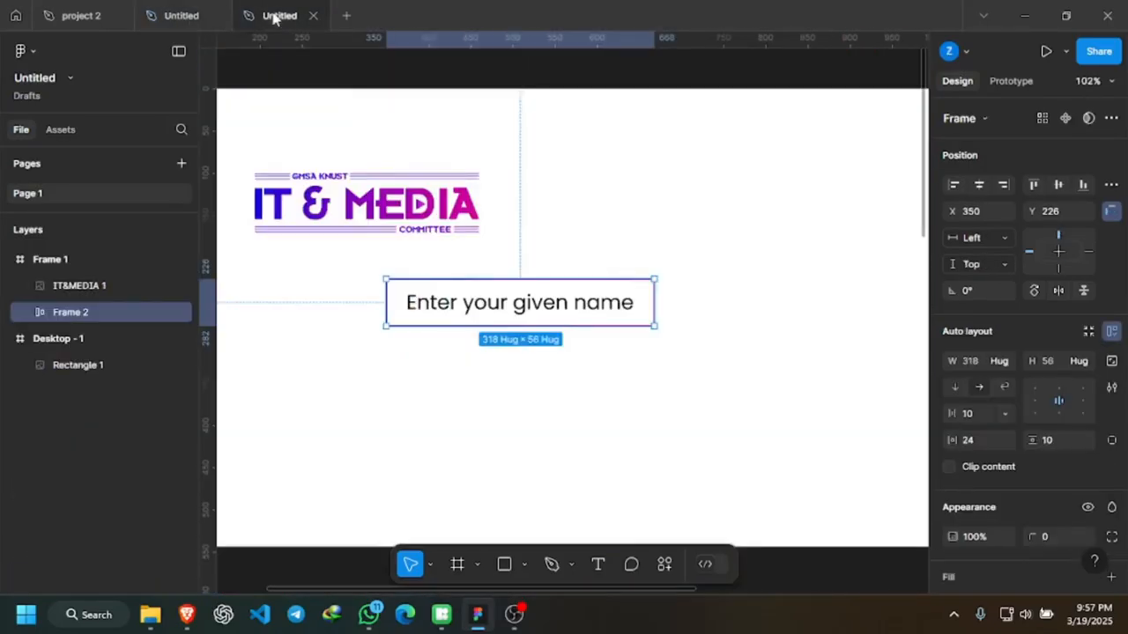
scroll(571, 308, up, 3)
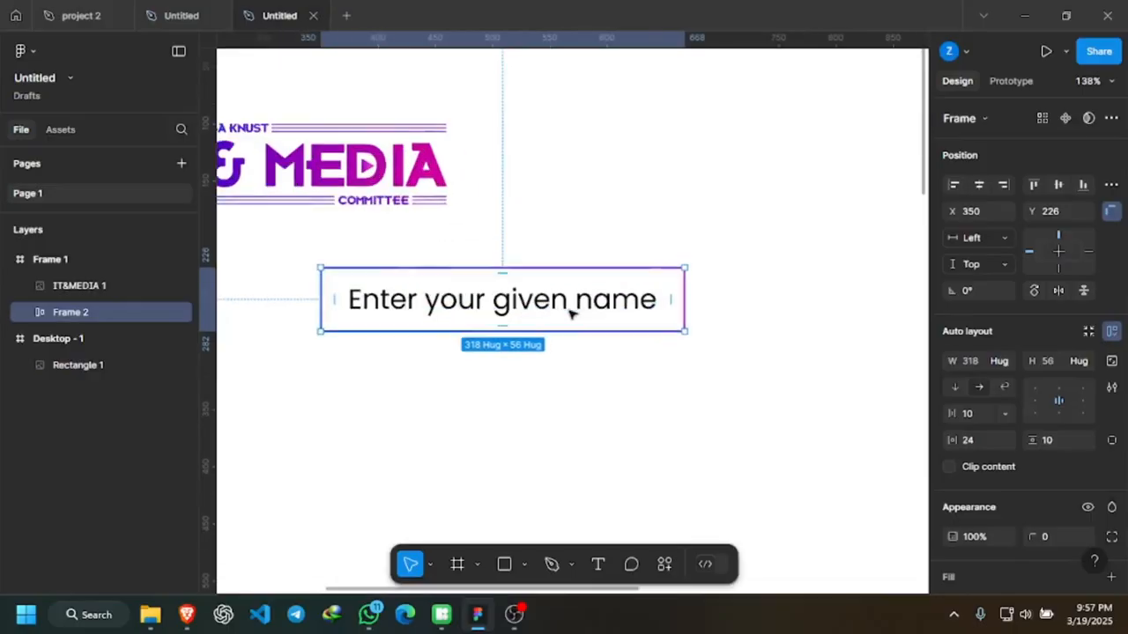
scroll(690, 305, up, 1)
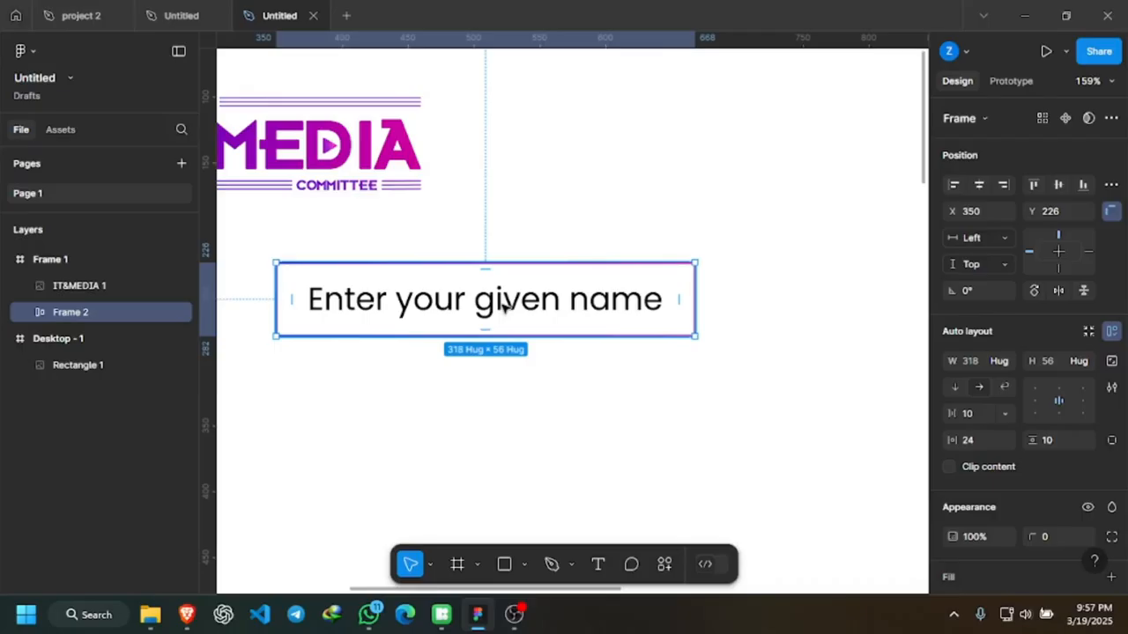
Give the given-name input box a fixed width of 500 and align its content to the left centre.
scroll(504, 304, down, 4)
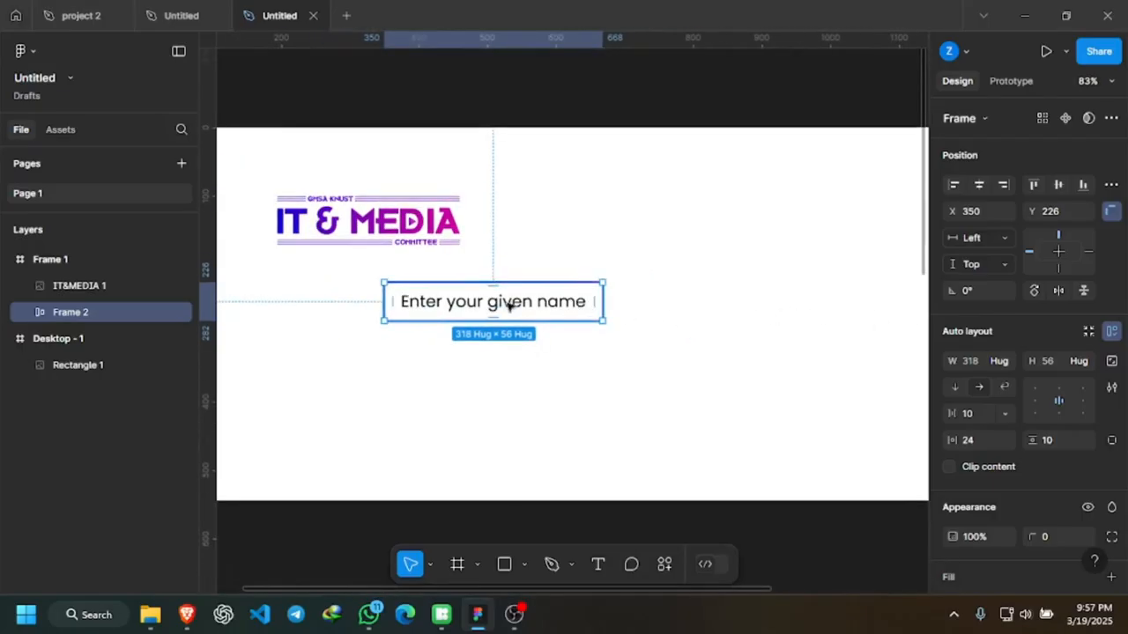
scroll(449, 306, up, 1)
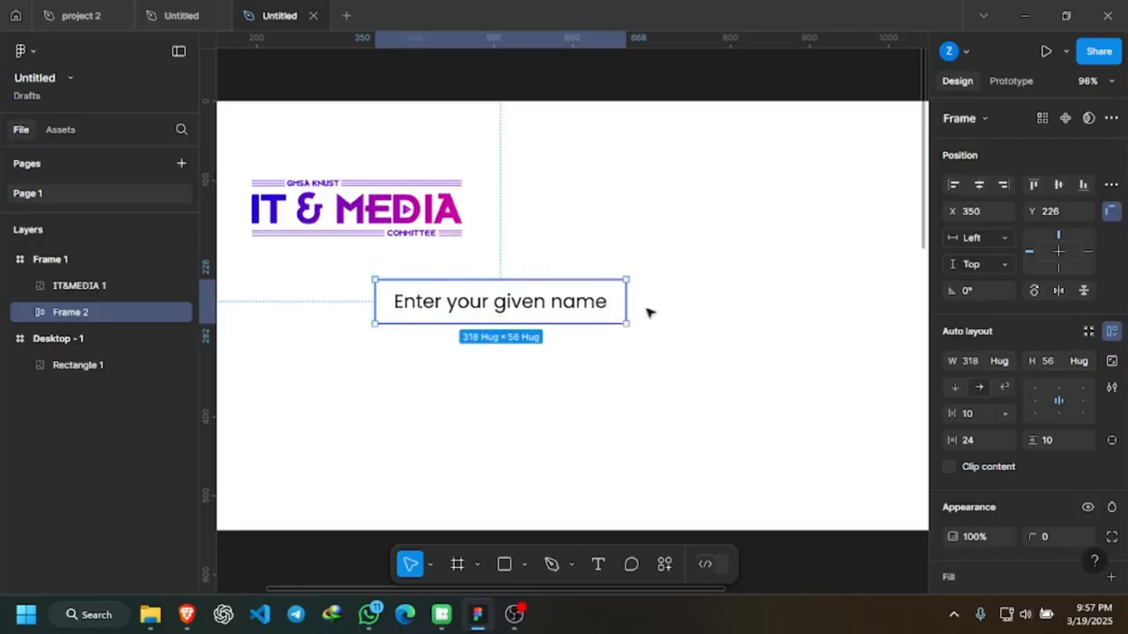
click(1003, 361)
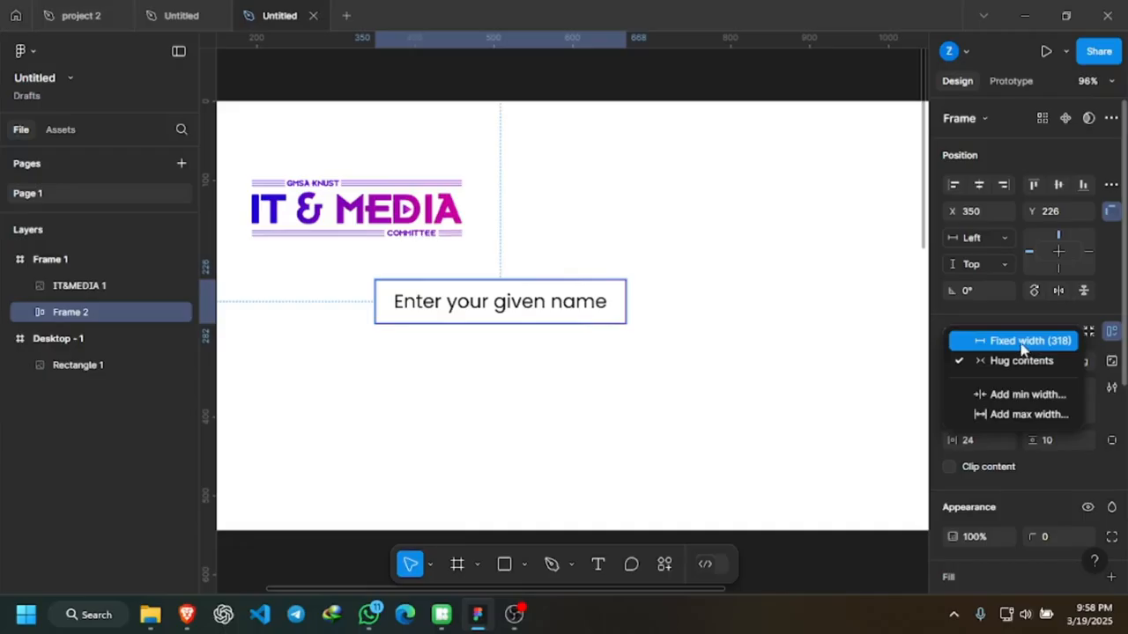
click(1022, 344)
click(976, 369)
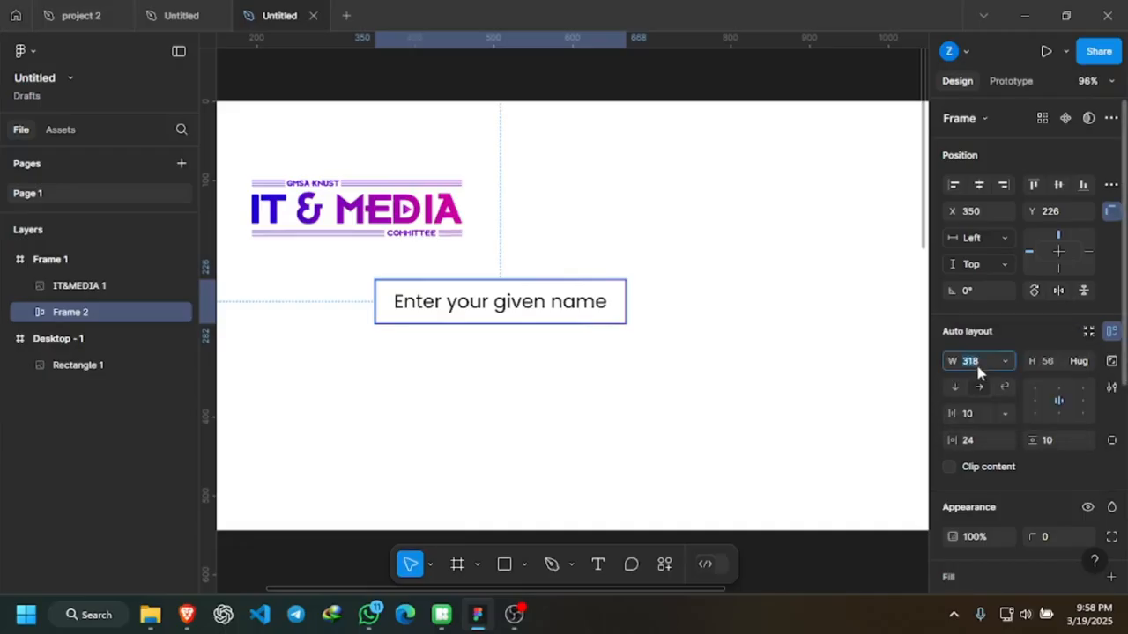
key(Return)
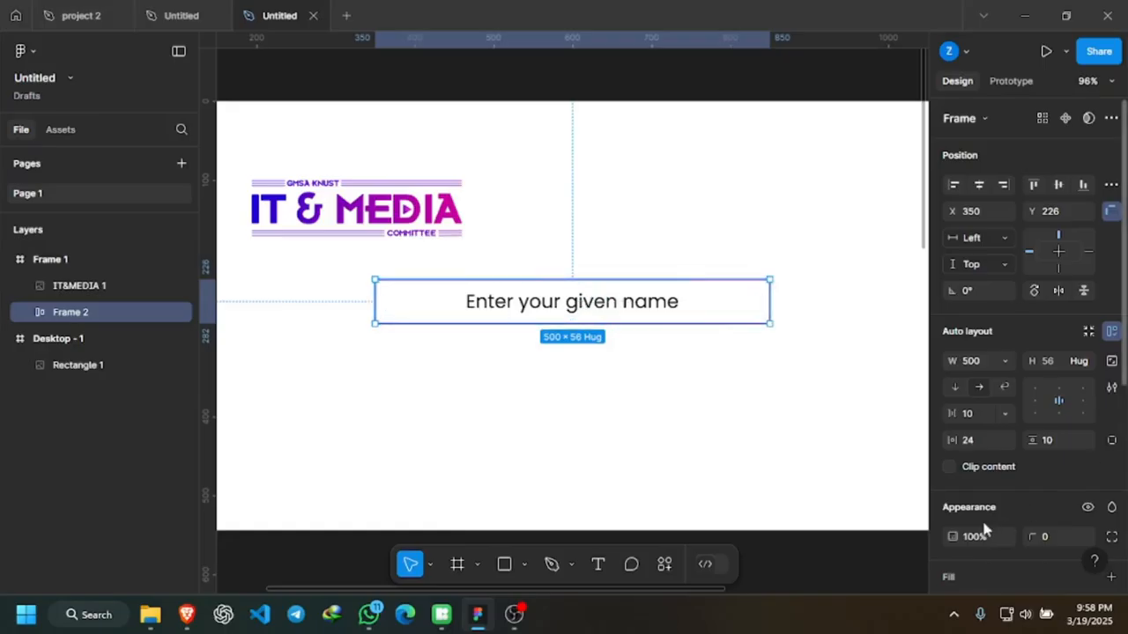
scroll(1004, 460, down, 2)
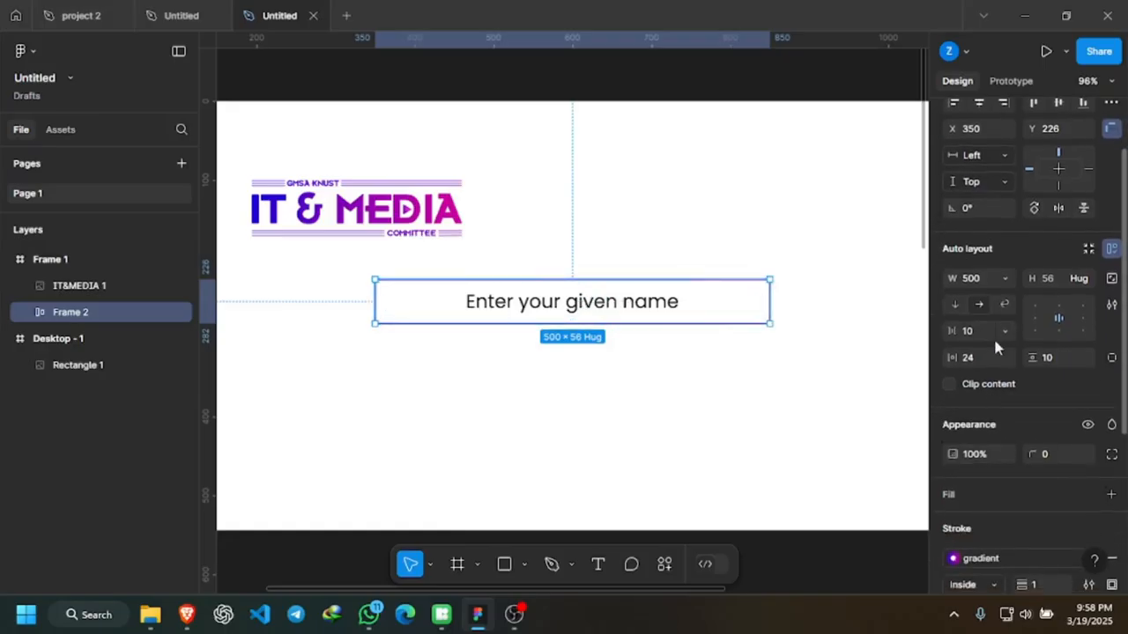
click(1035, 318)
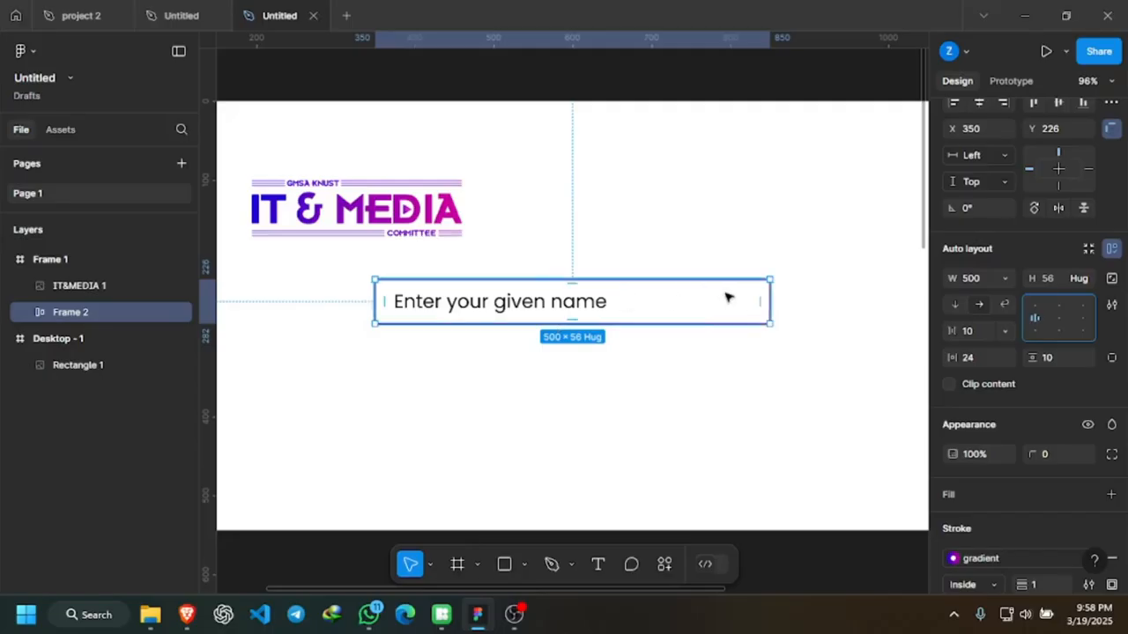
Round the given-name input box's corners with a radius of 15.
click(1050, 455)
text(15)
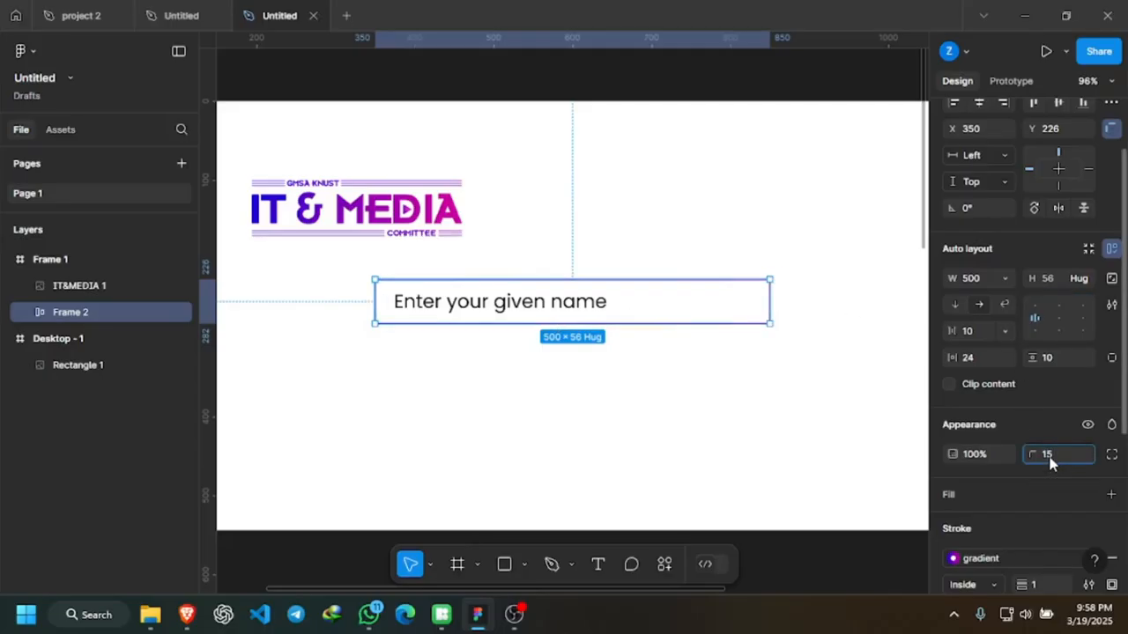
key(Return)
scroll(642, 371, up, 3)
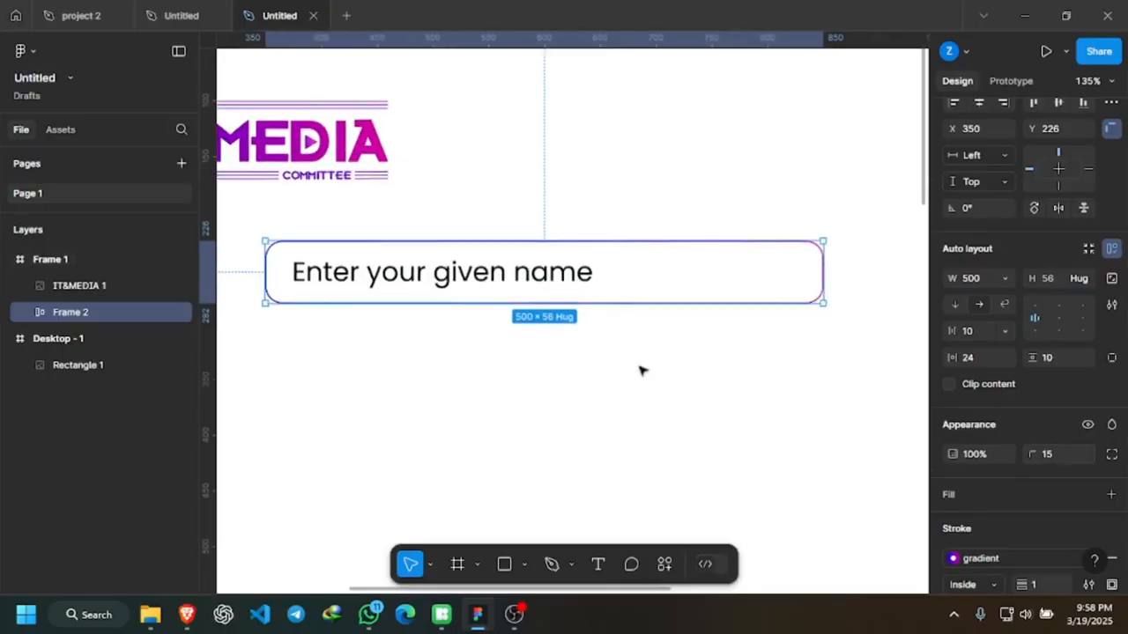
scroll(641, 371, up, 2)
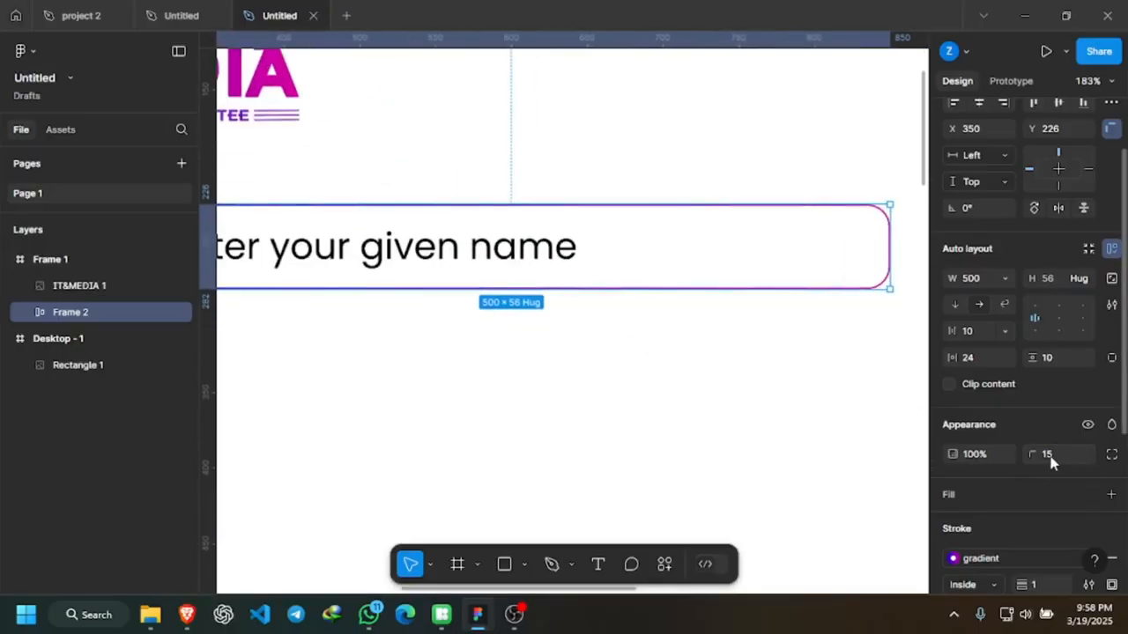
scroll(826, 293, down, 3)
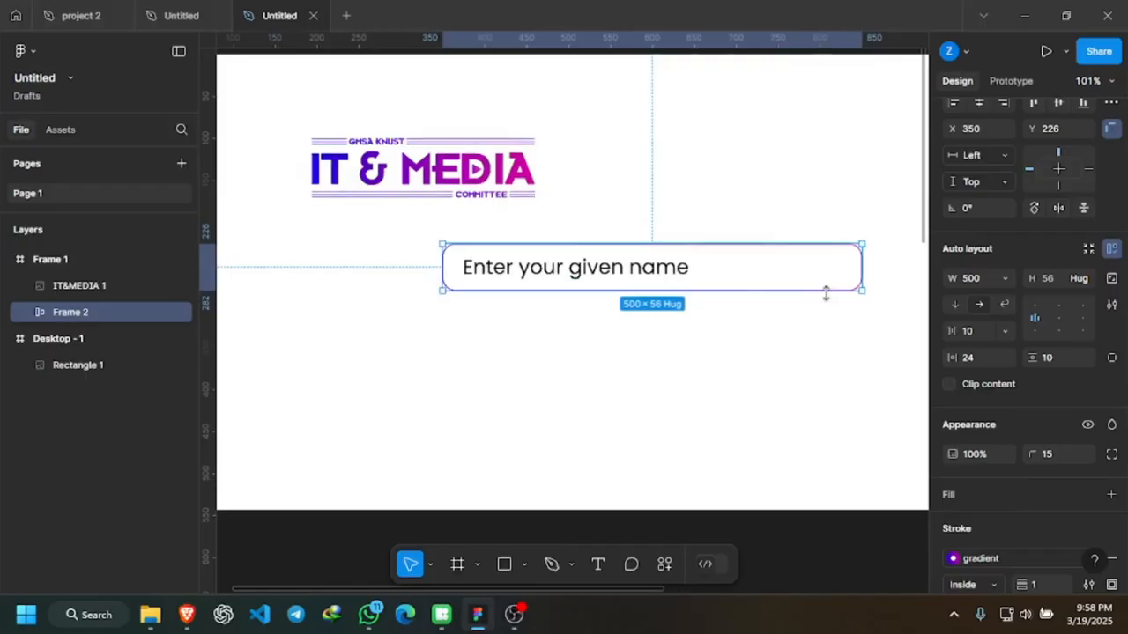
scroll(826, 292, up, 1)
scroll(826, 291, down, 2)
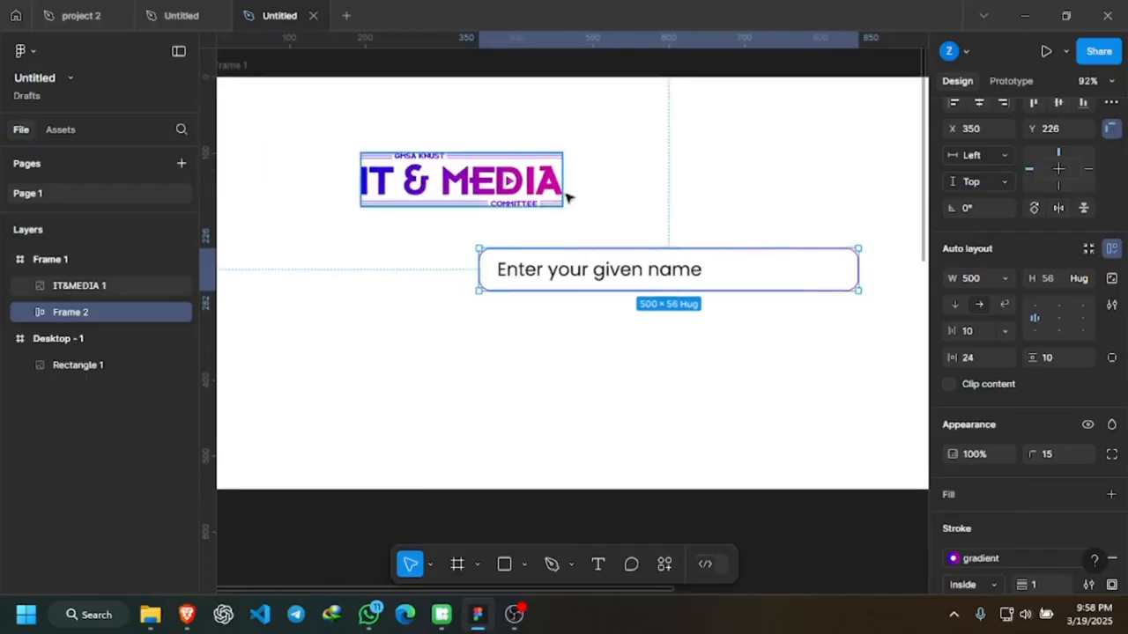
Move the IT & MEDIA logo to Frame 1's lower-left corner and the input box up and left to about X 246, Y 166.
scroll(568, 199, down, 3)
drag(558, 190, 446, 328)
scroll(577, 227, up, 3)
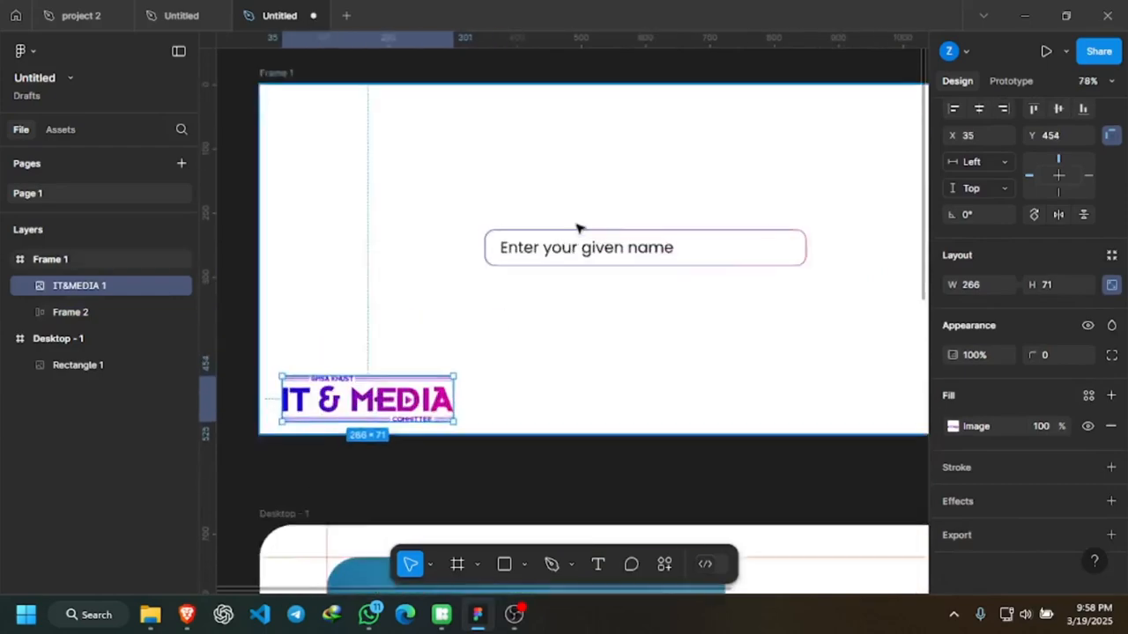
scroll(577, 227, up, 1)
drag(561, 234, 508, 211)
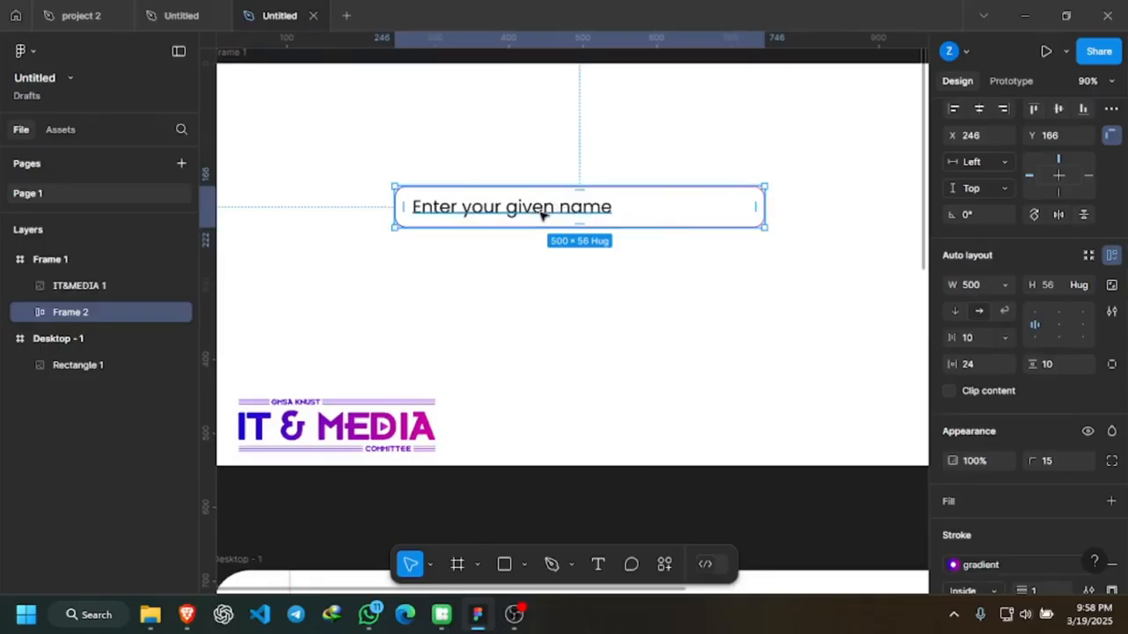
Recolour the "Enter your given name" placeholder text to 1E1E1E at 50% opacity.
scroll(542, 214, up, 3)
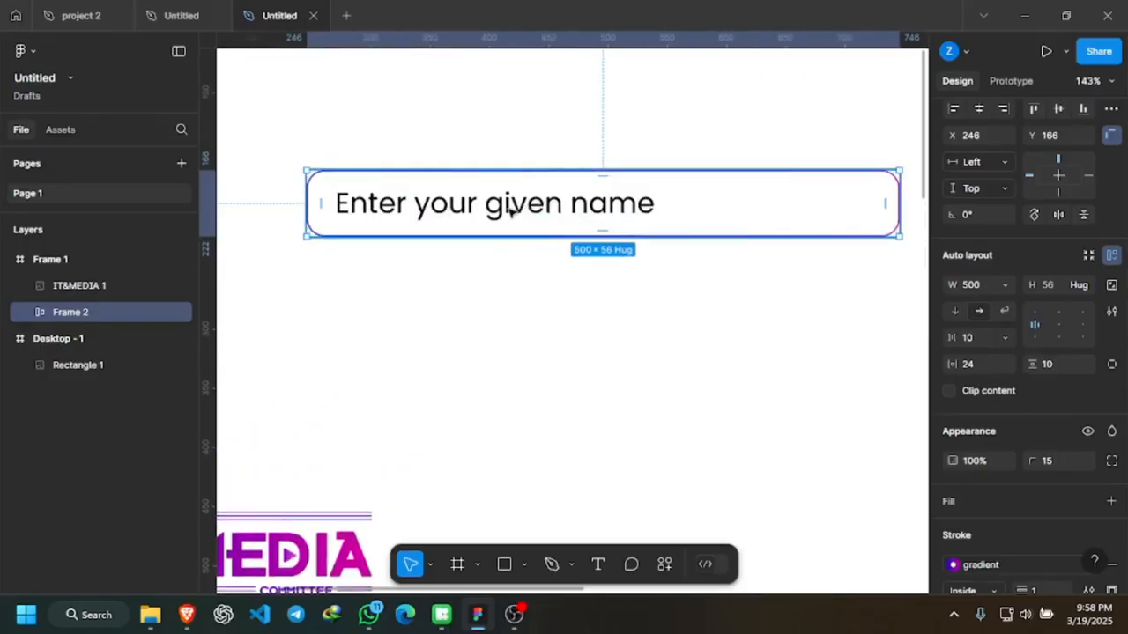
double_click(508, 212)
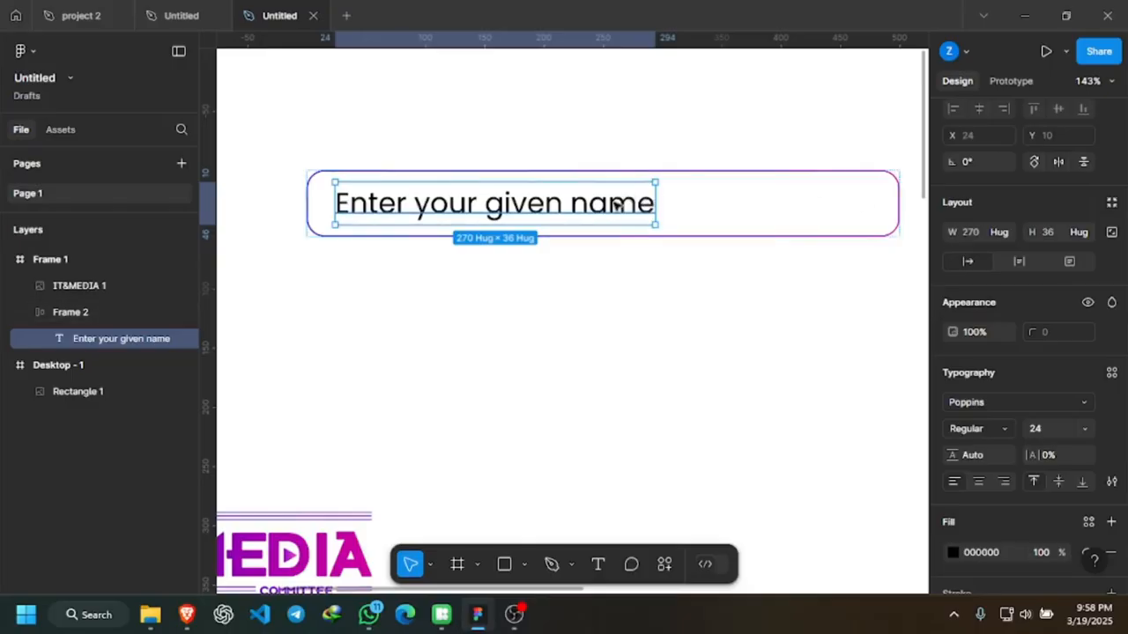
scroll(599, 220, down, 5)
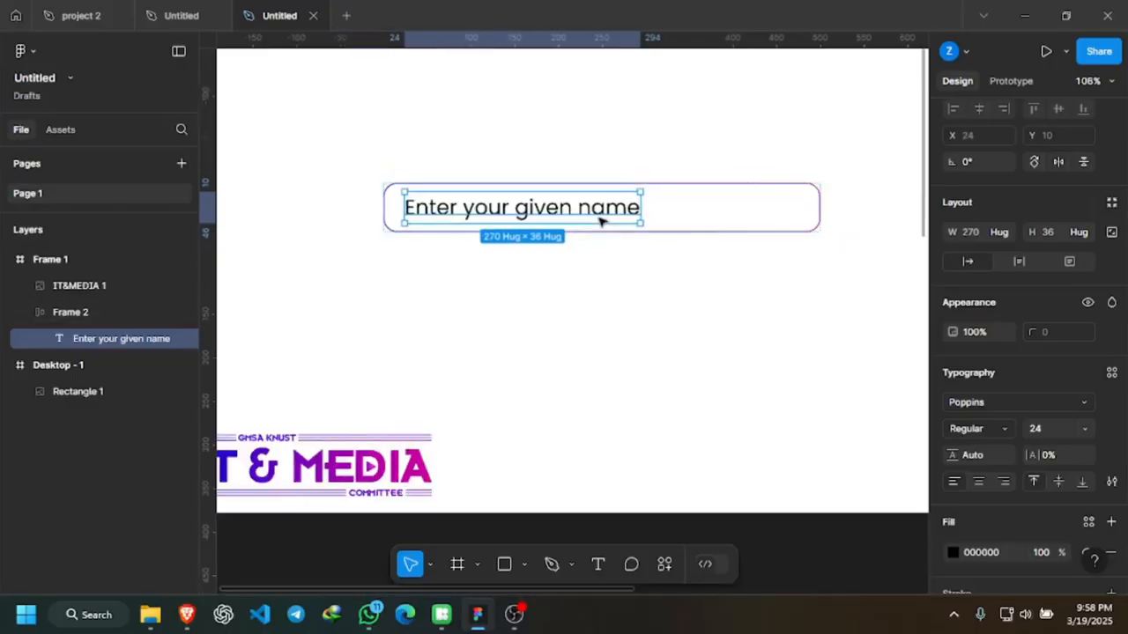
click(952, 554)
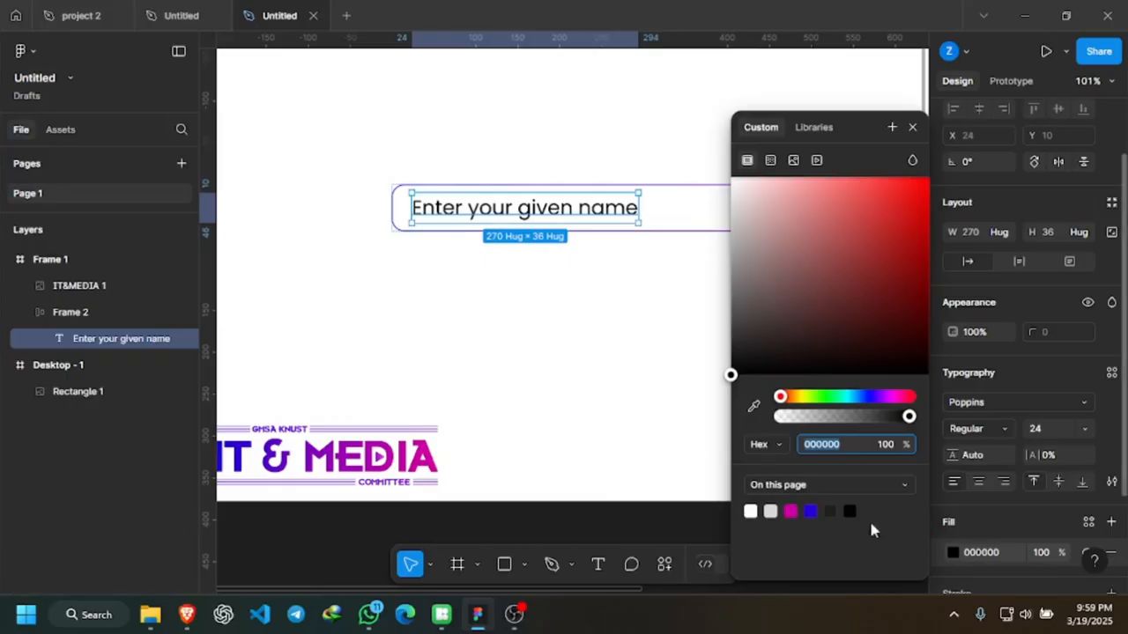
click(831, 511)
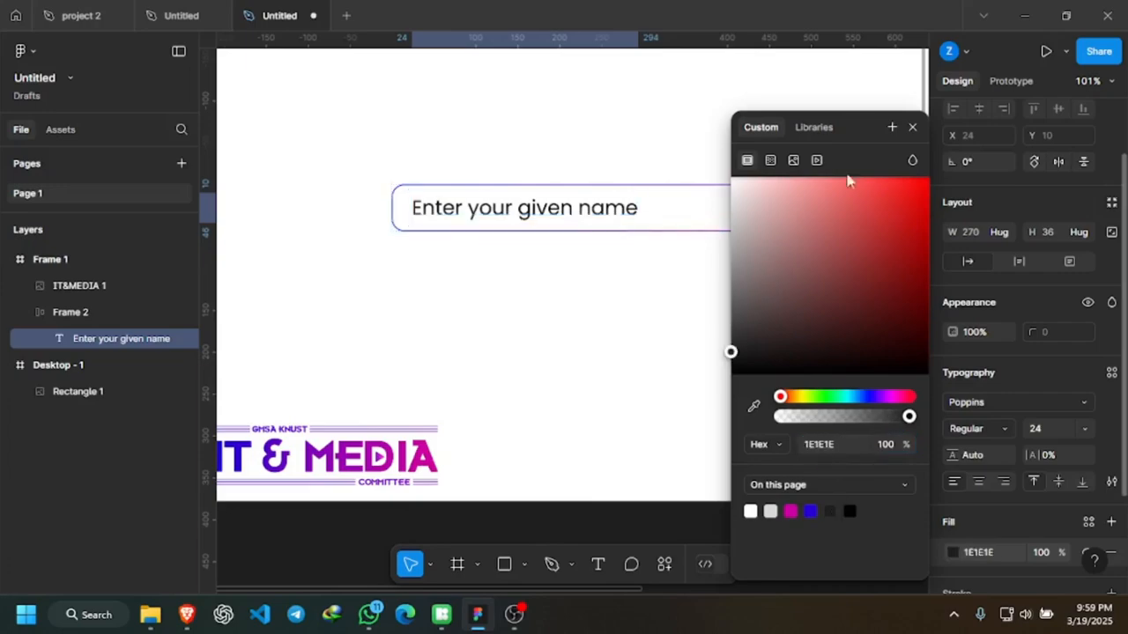
click(843, 445)
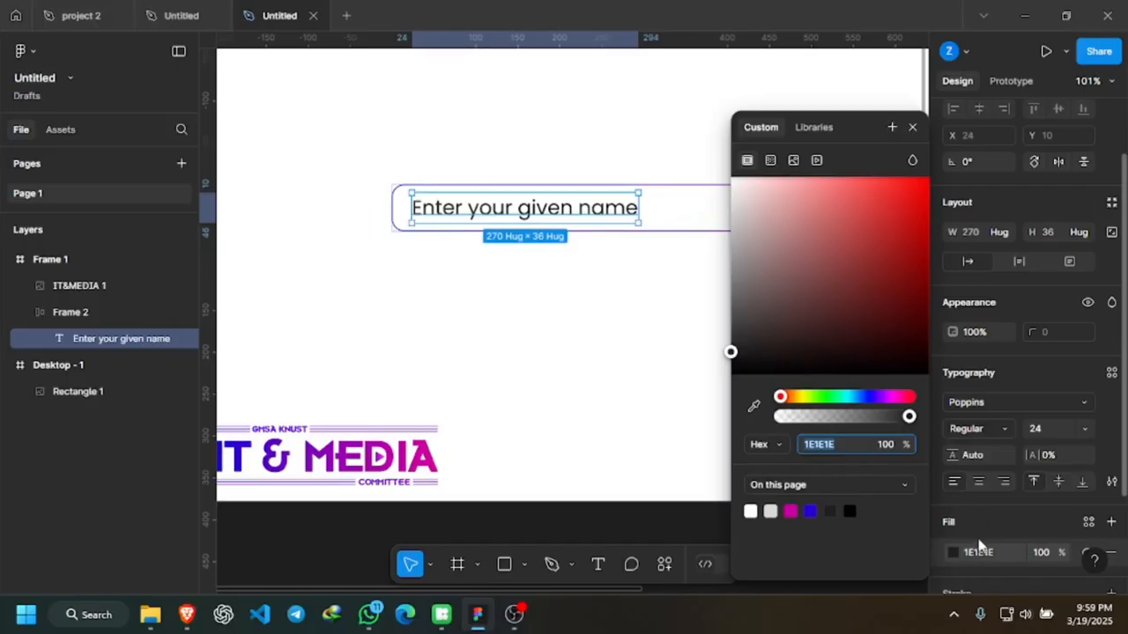
click(882, 445)
text(50)
key(Return)
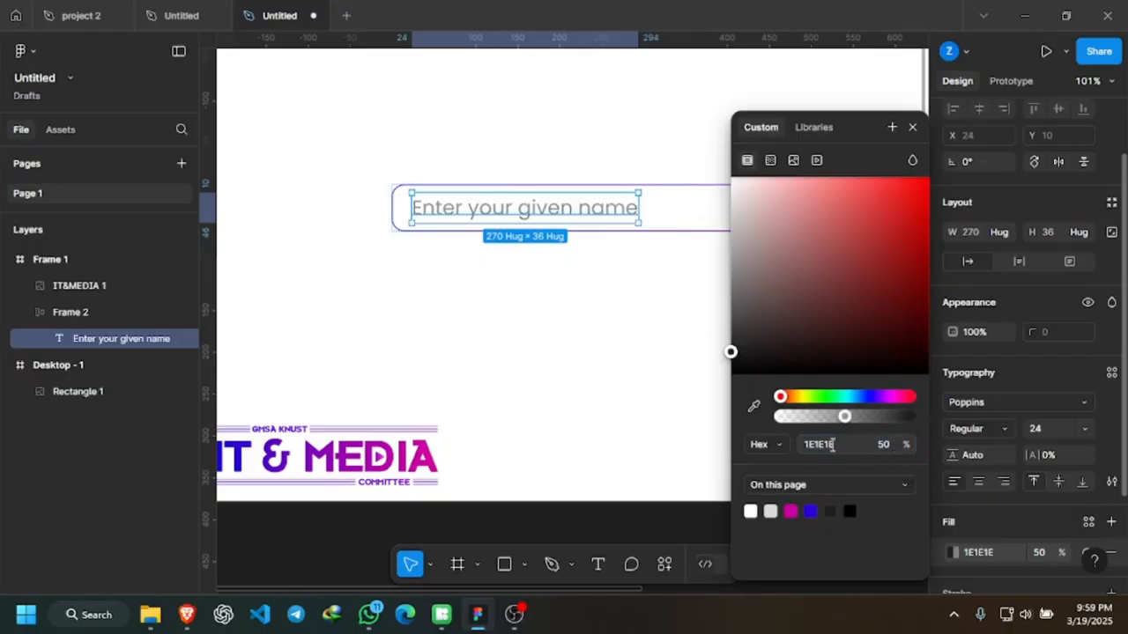
click(630, 291)
Add a "First Name" text label just above the given-name input box.
scroll(581, 221, down, 3)
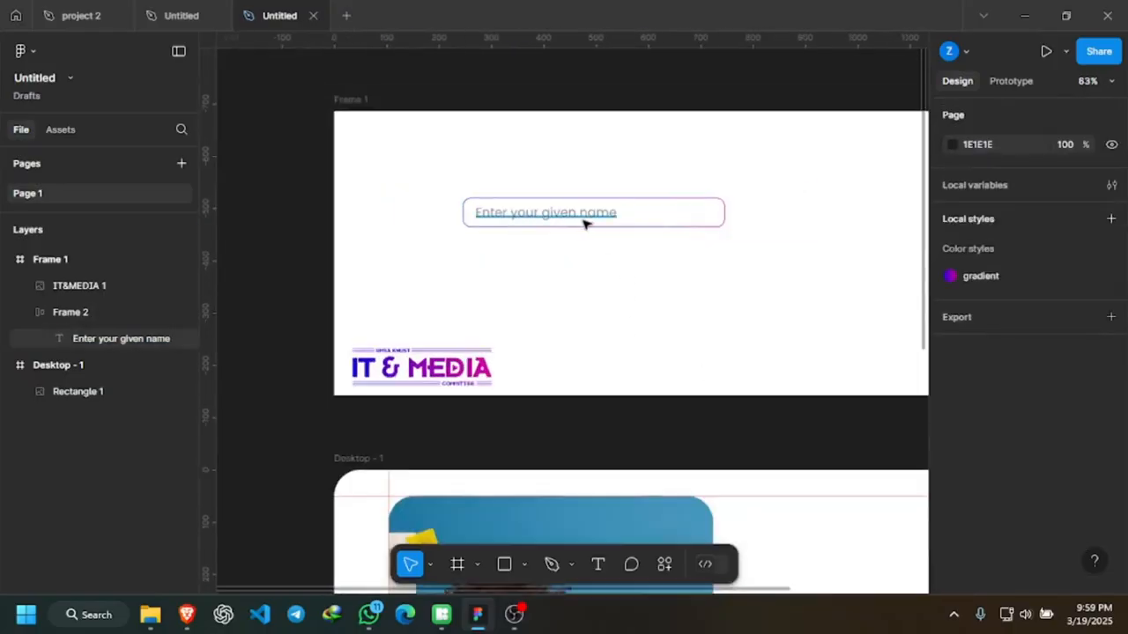
scroll(584, 221, up, 2)
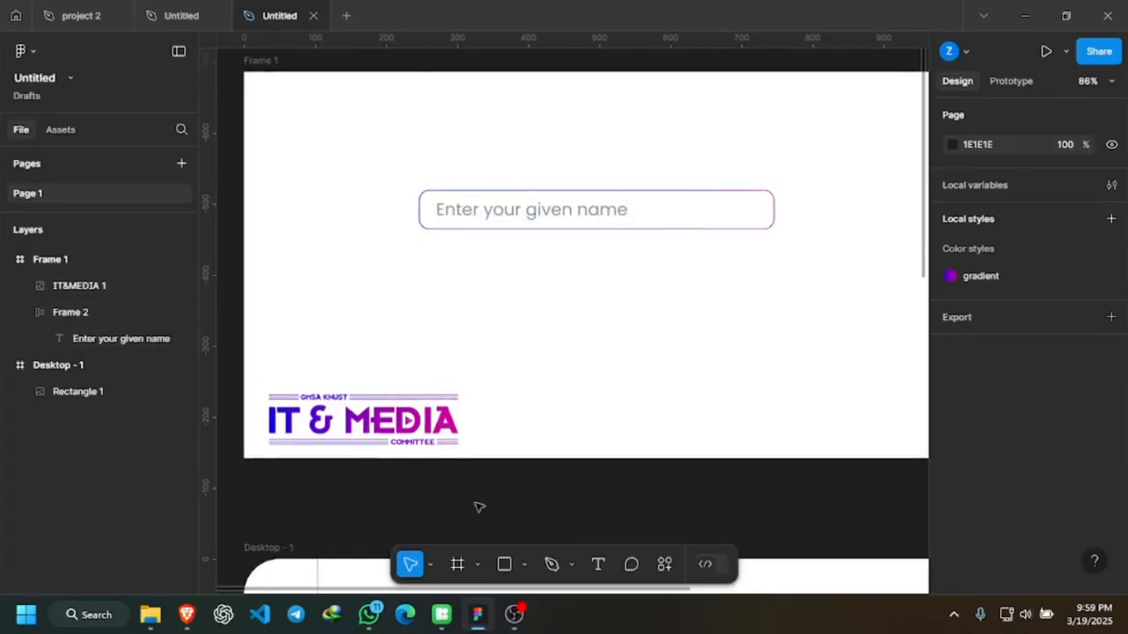
click(597, 565)
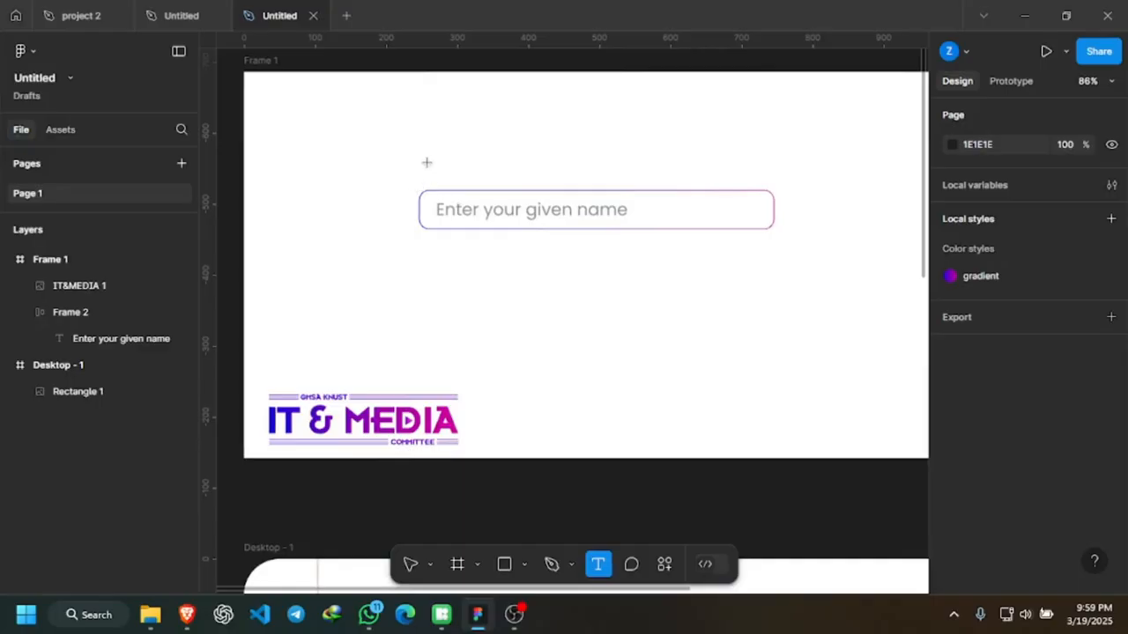
click(429, 163)
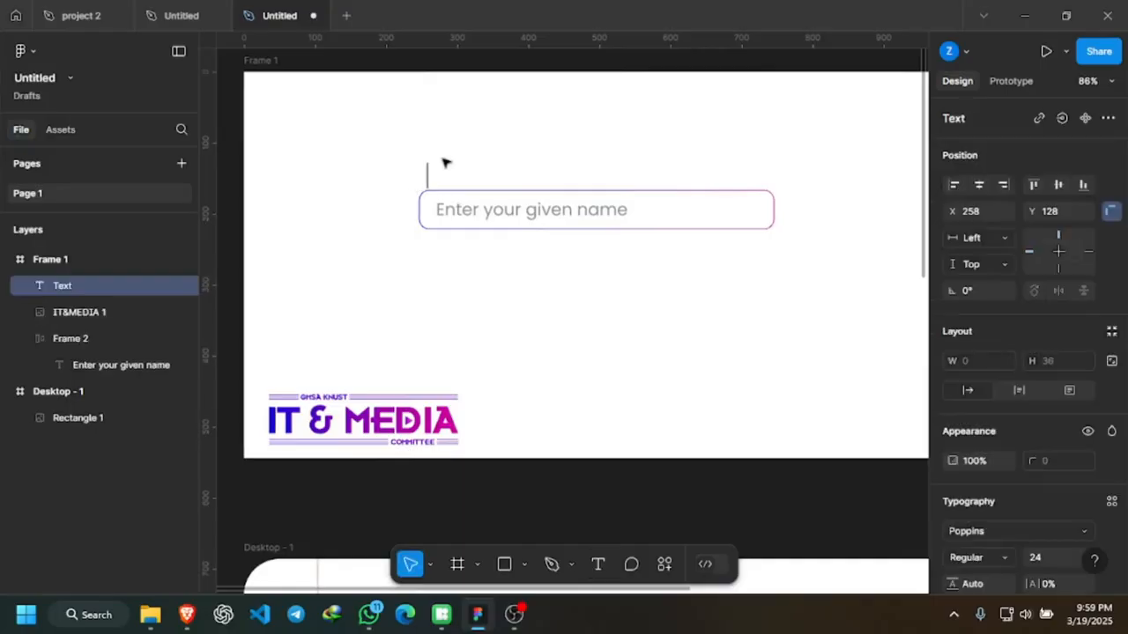
text(Firs)
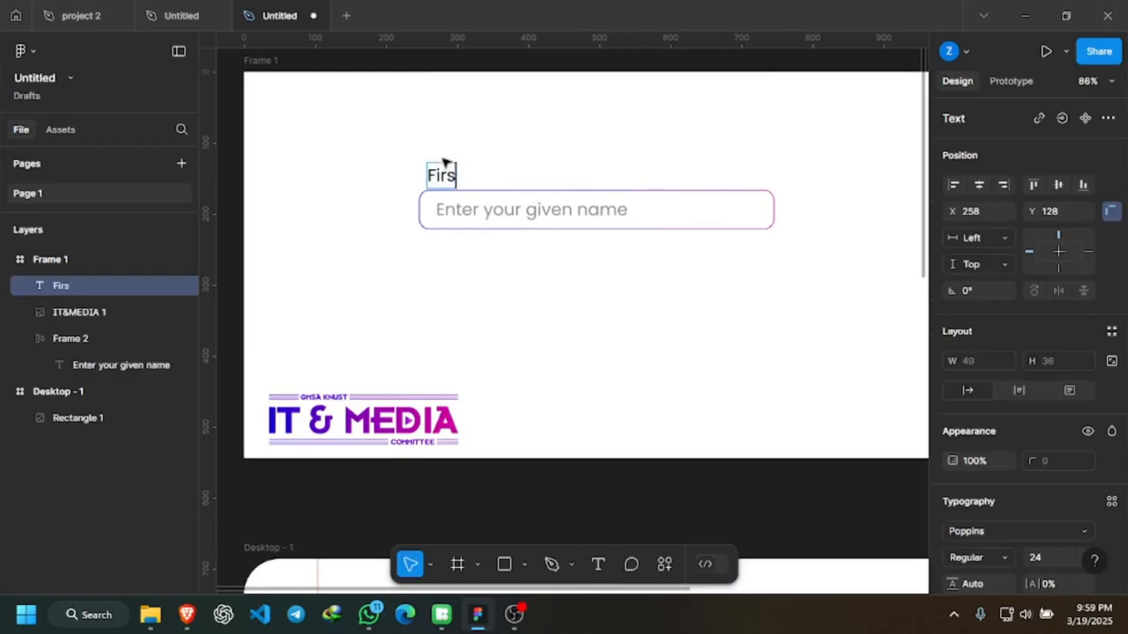
text(t Name)
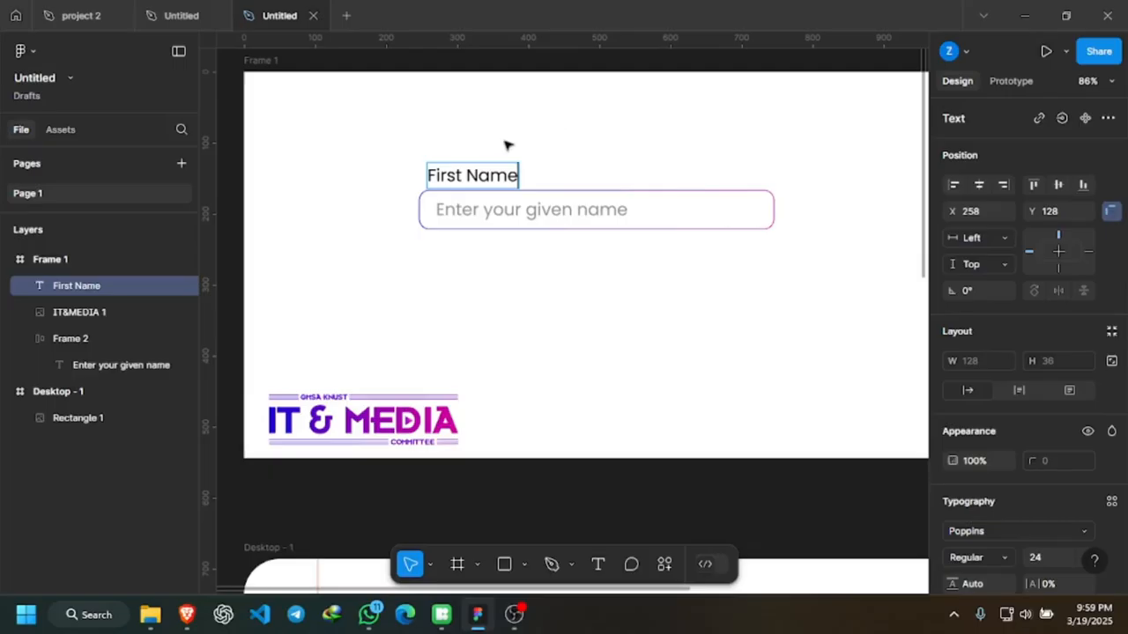
key(Escape)
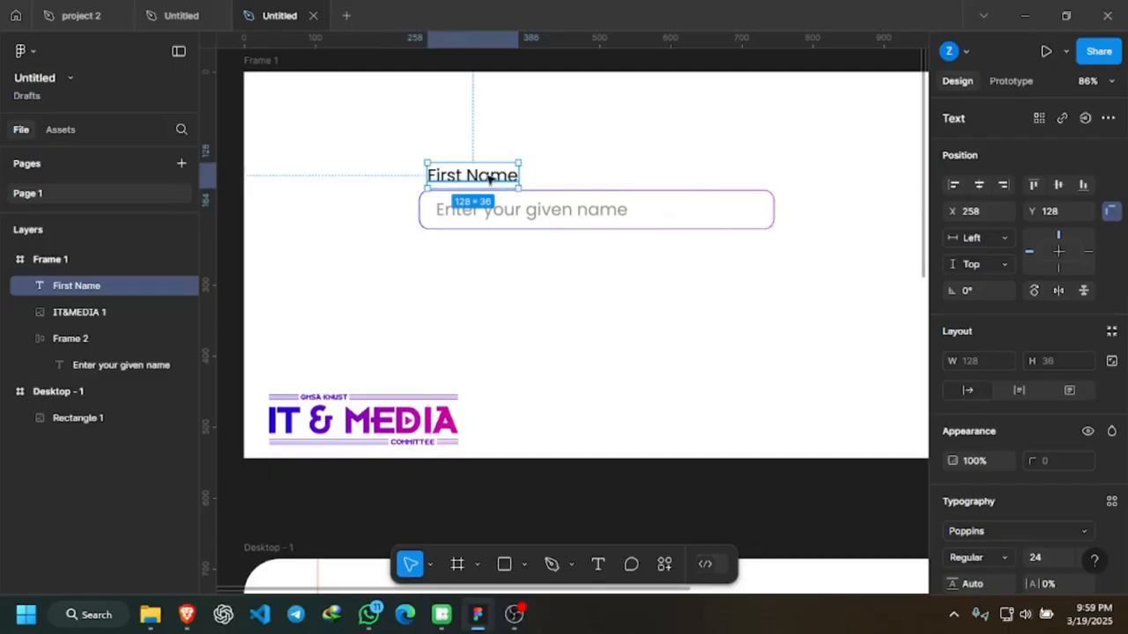
Wrap the "First Name" label in an auto layout frame and line up its left edge with the input box.
key(shift+a)
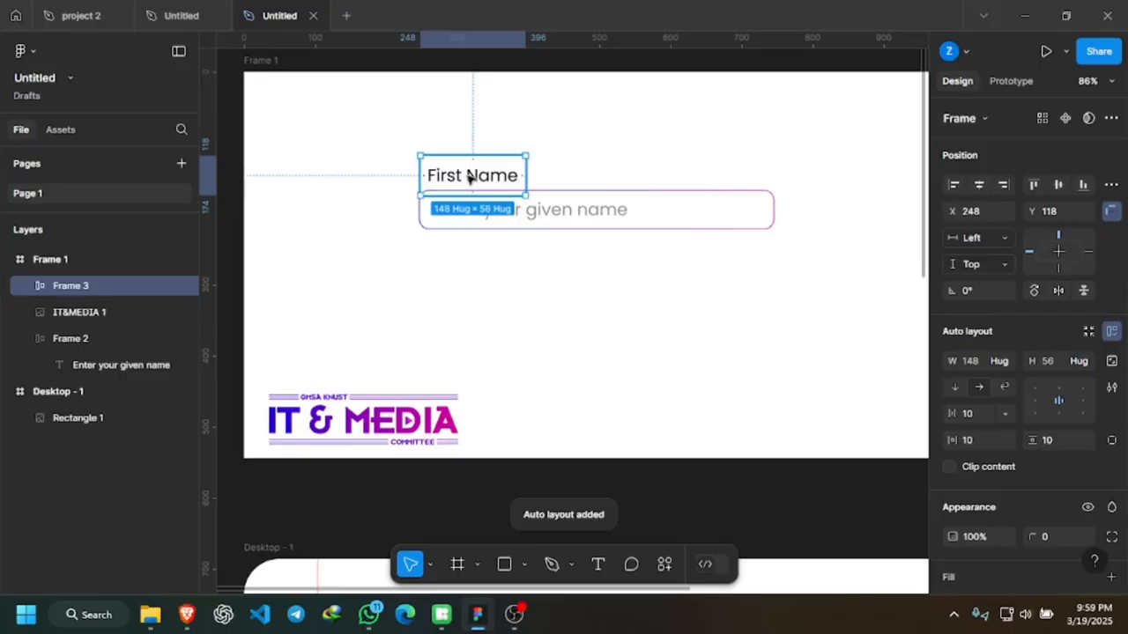
drag(470, 177, 467, 176)
key(Escape)
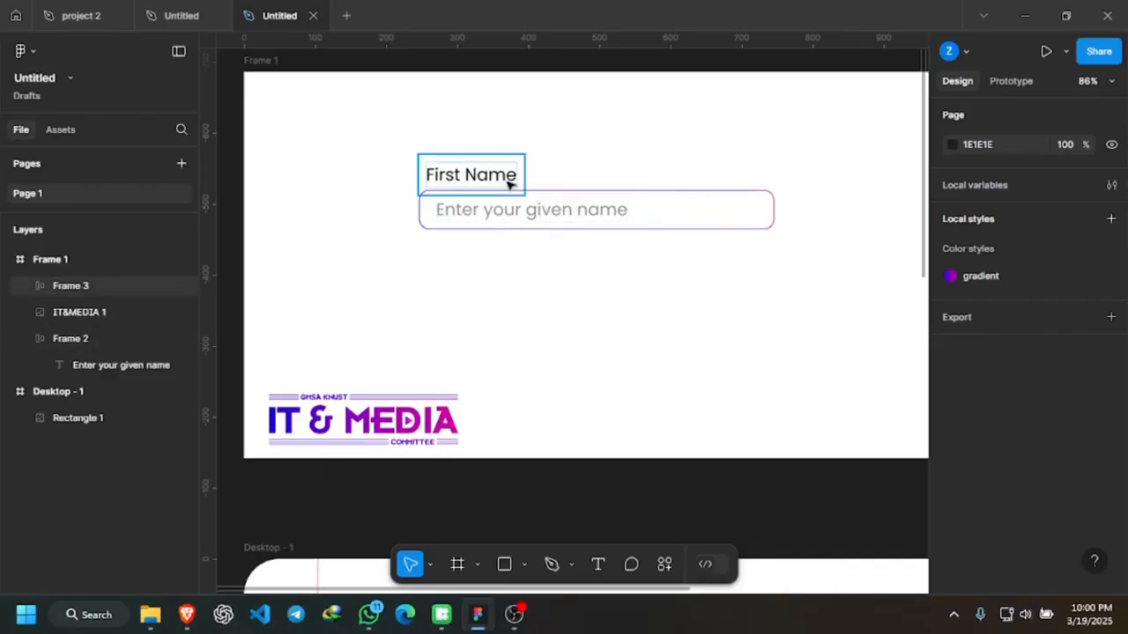
click(509, 183)
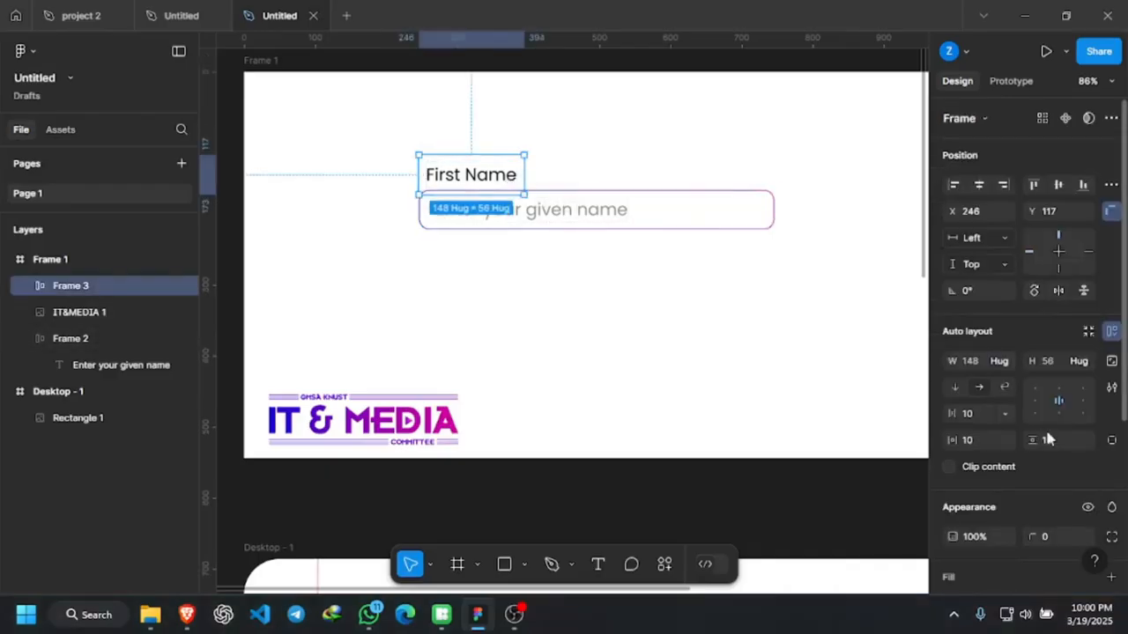
scroll(1039, 432, down, 2)
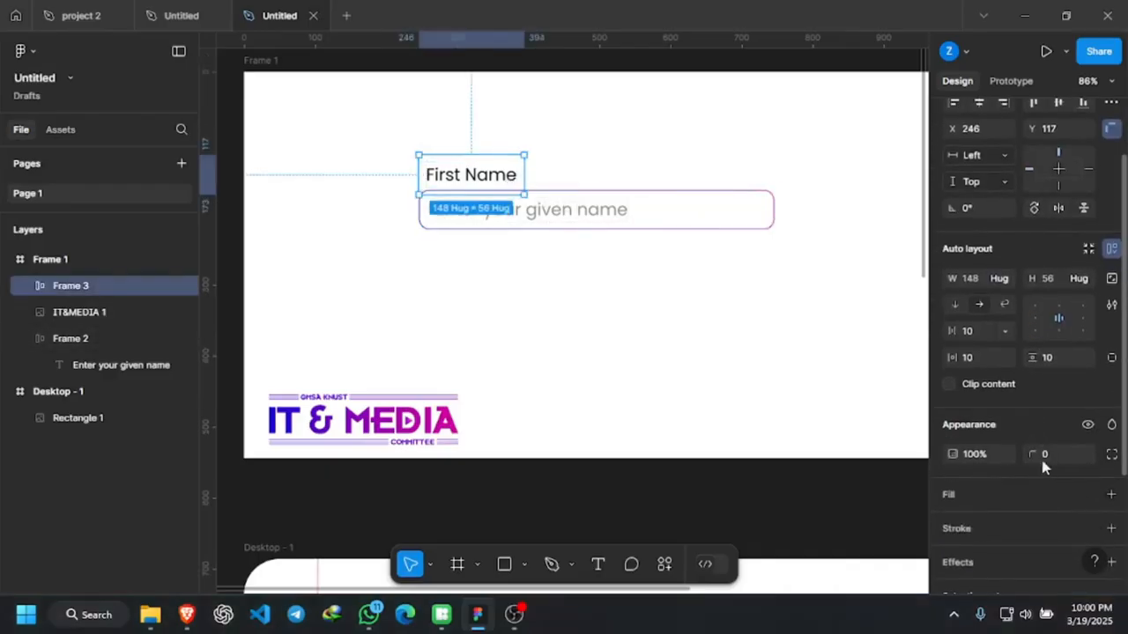
scroll(1037, 398, down, 4)
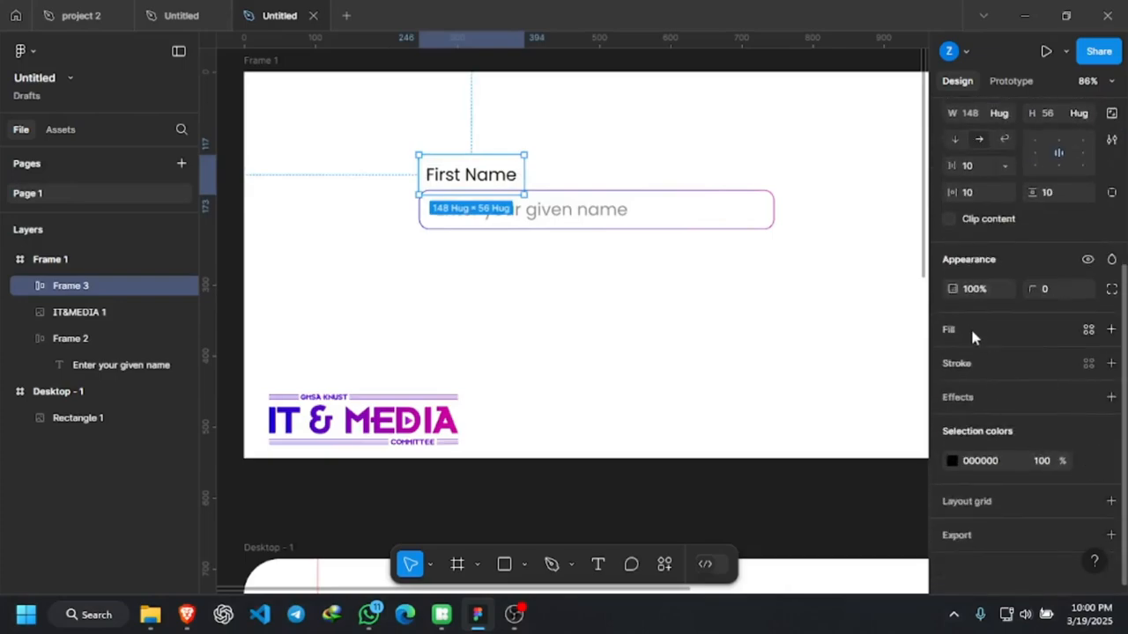
scroll(971, 333, up, 6)
click(482, 179)
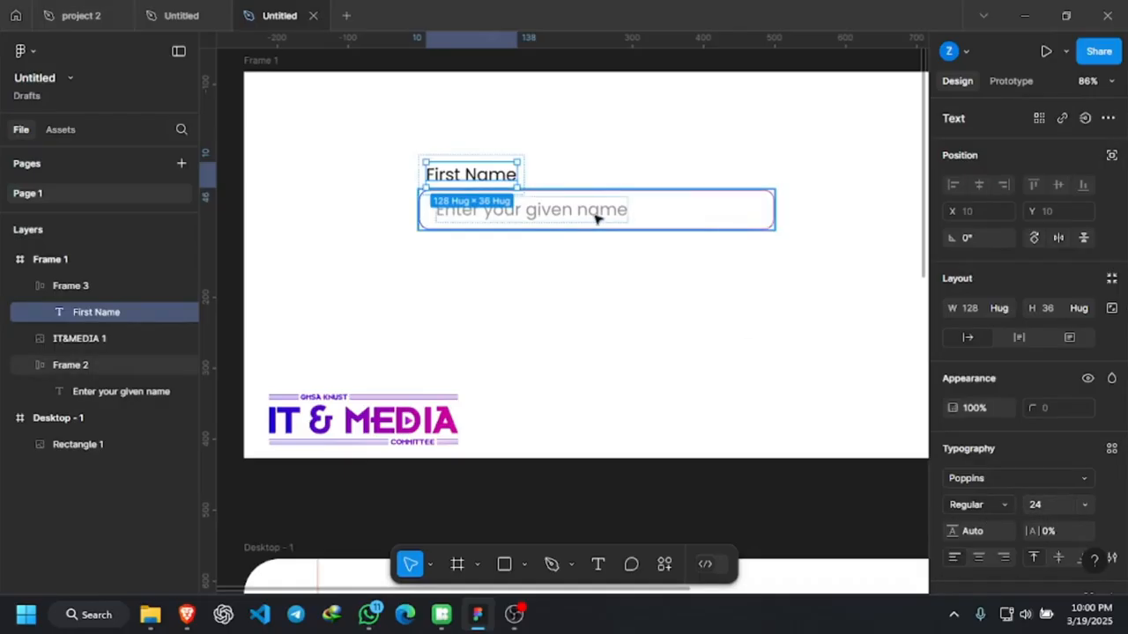
click(545, 162)
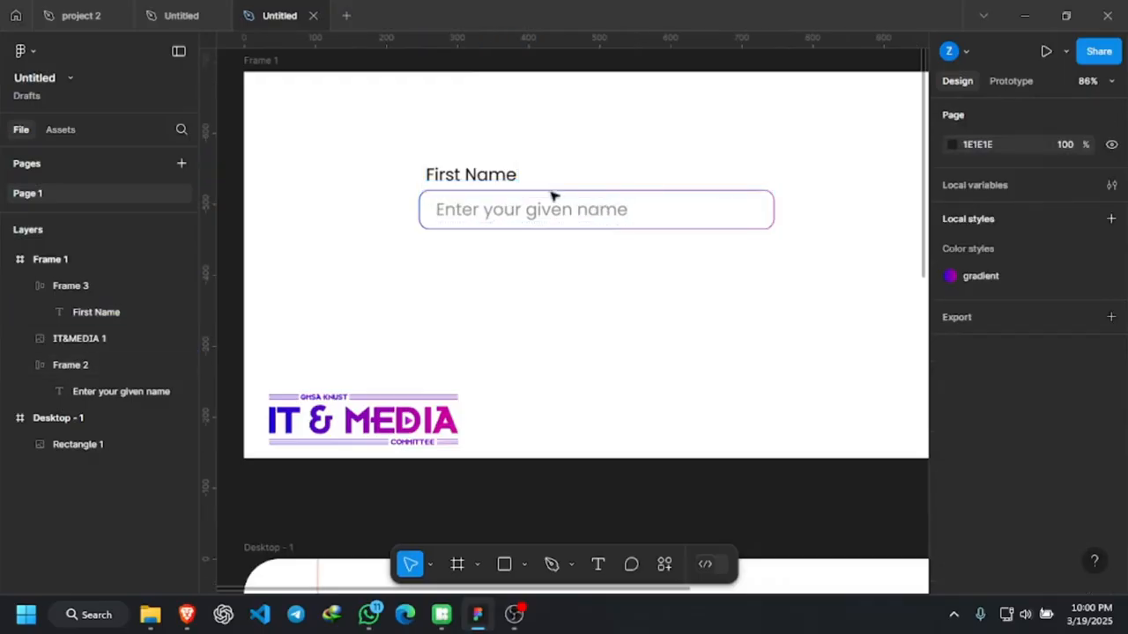
Combine the "First Name" label and input box into one vertical auto layout frame and move it to about X 134, Y 106.
click(485, 176)
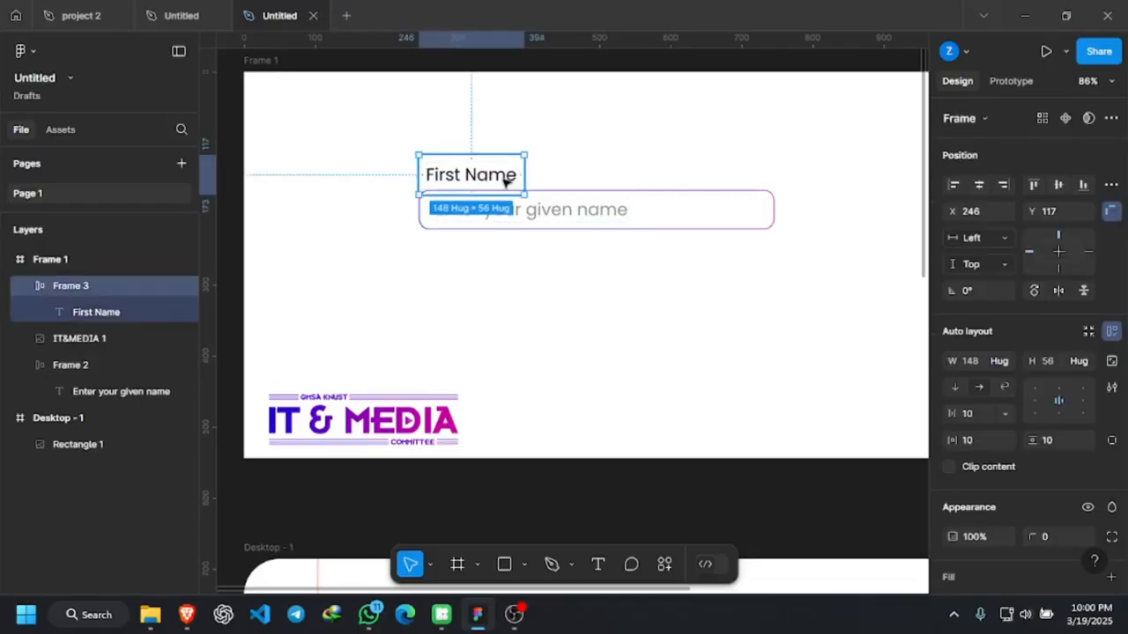
shift+click(636, 207)
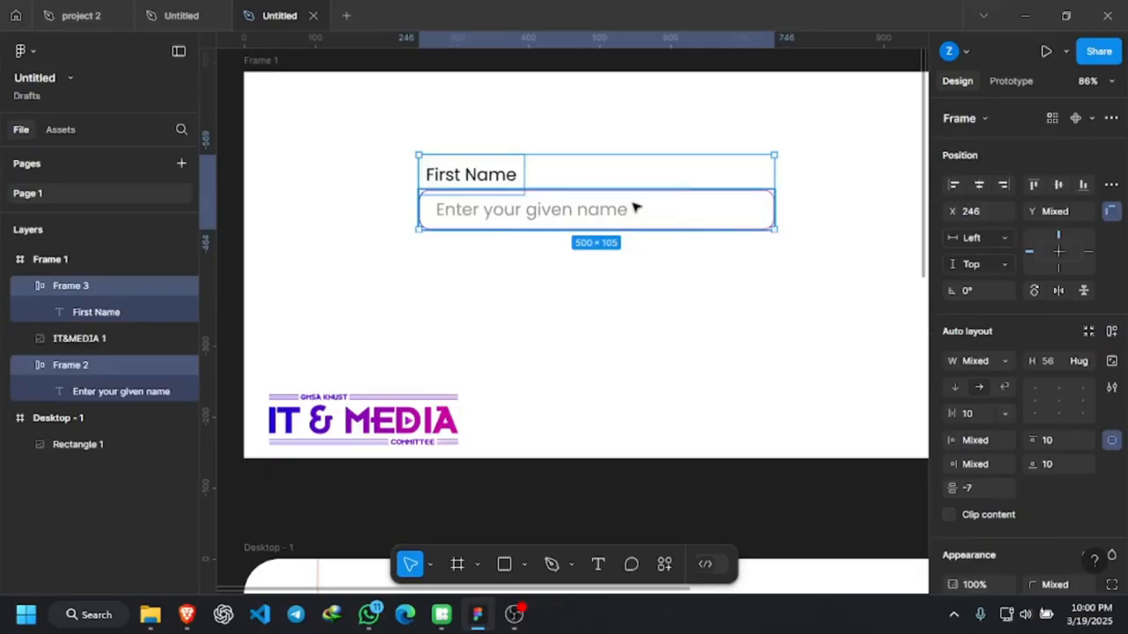
key(shift+a)
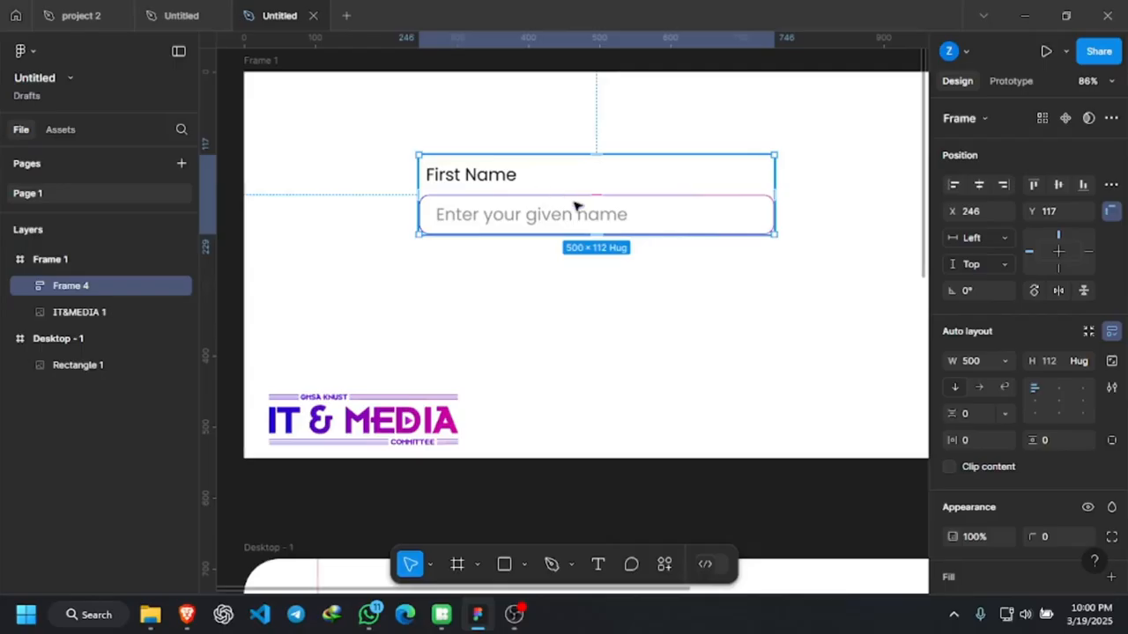
click(529, 197)
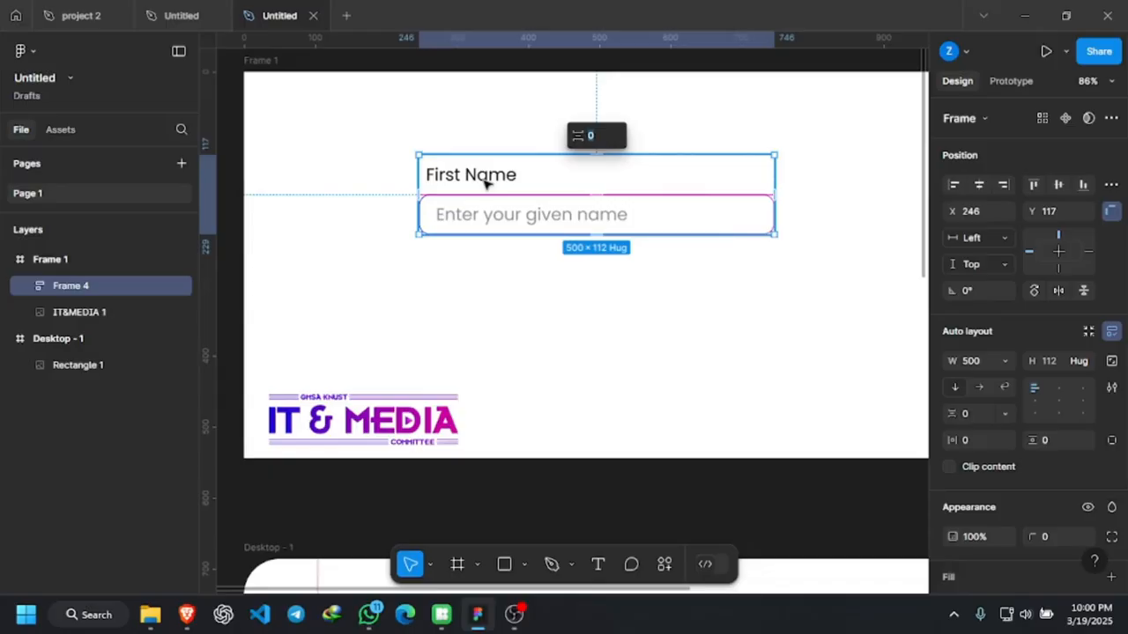
click(697, 294)
scroll(548, 172, down, 2)
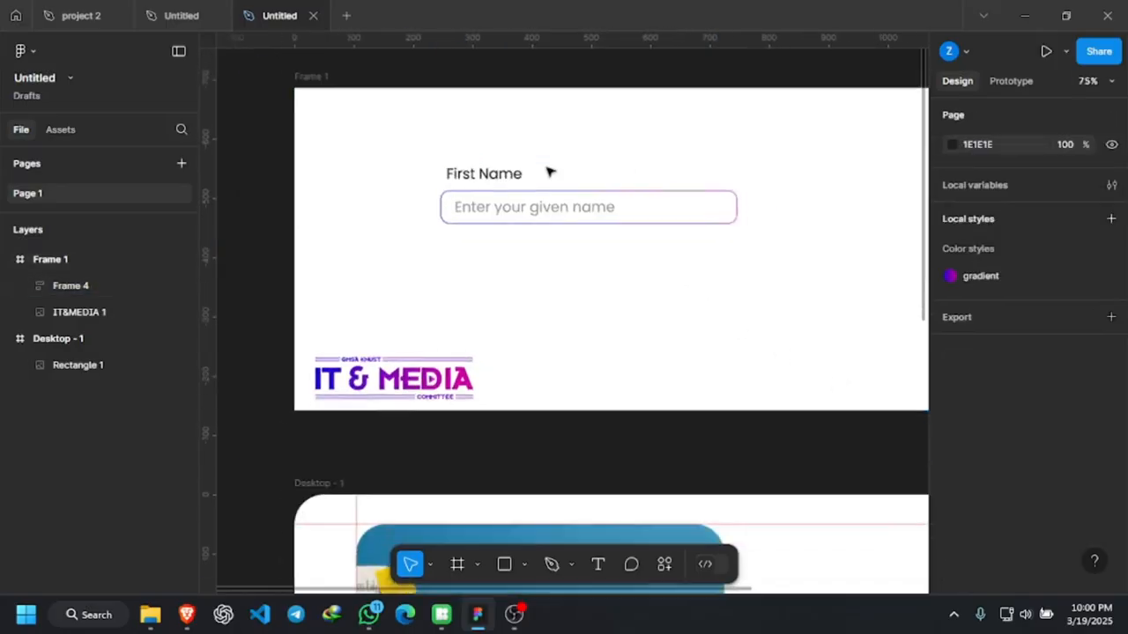
scroll(548, 172, down, 2)
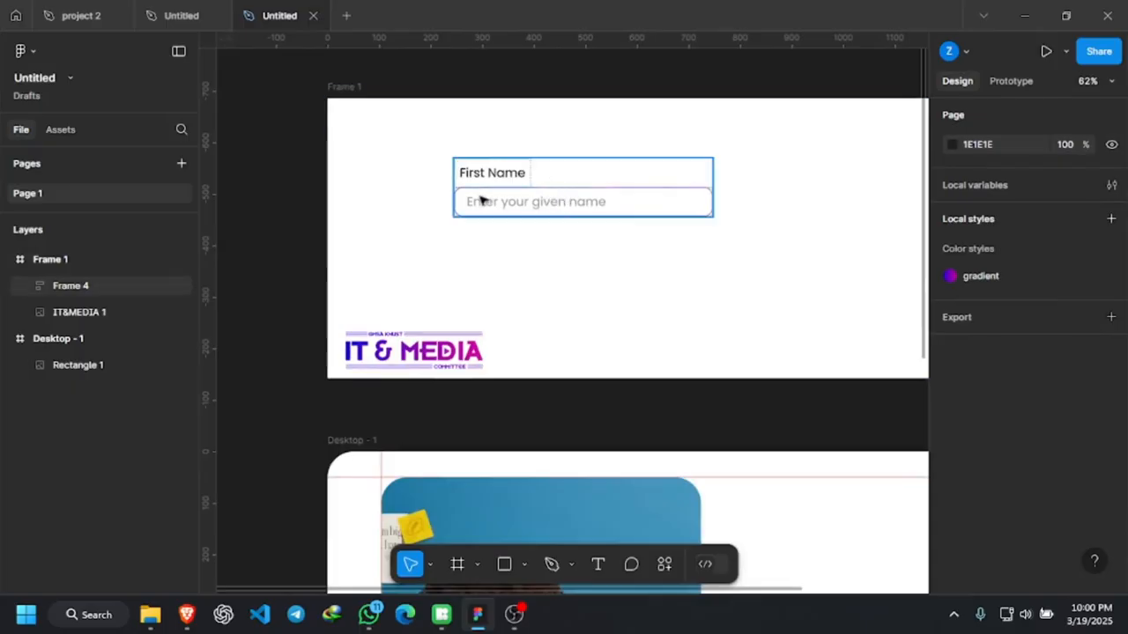
drag(480, 201, 504, 194)
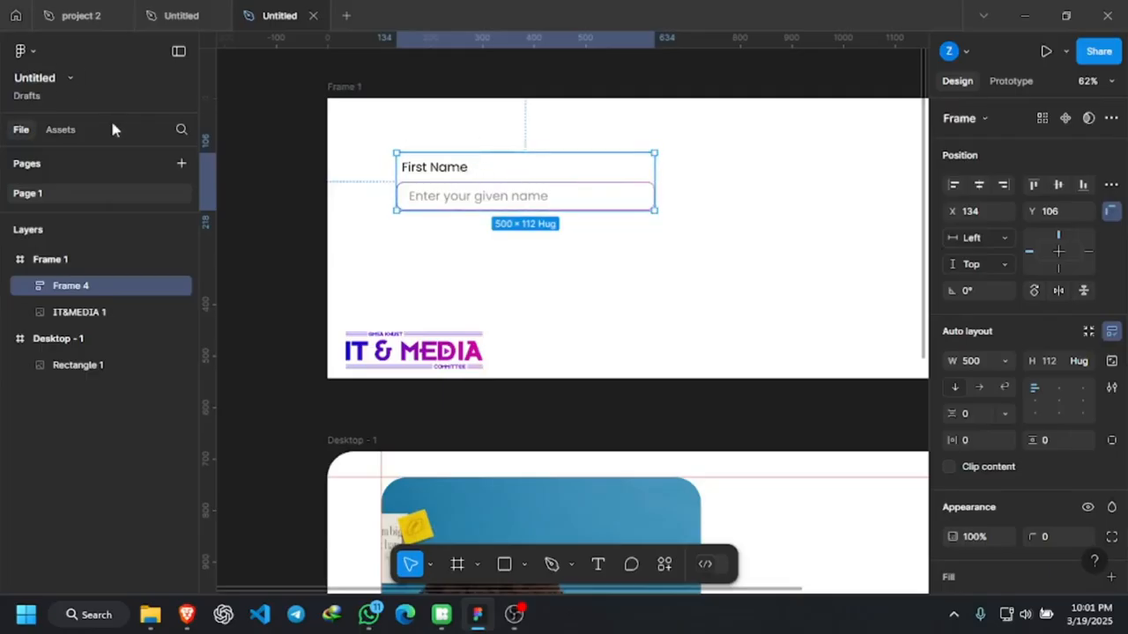
Convert the combined first-name field frame into a component and preview it among this file's local assets.
click(61, 130)
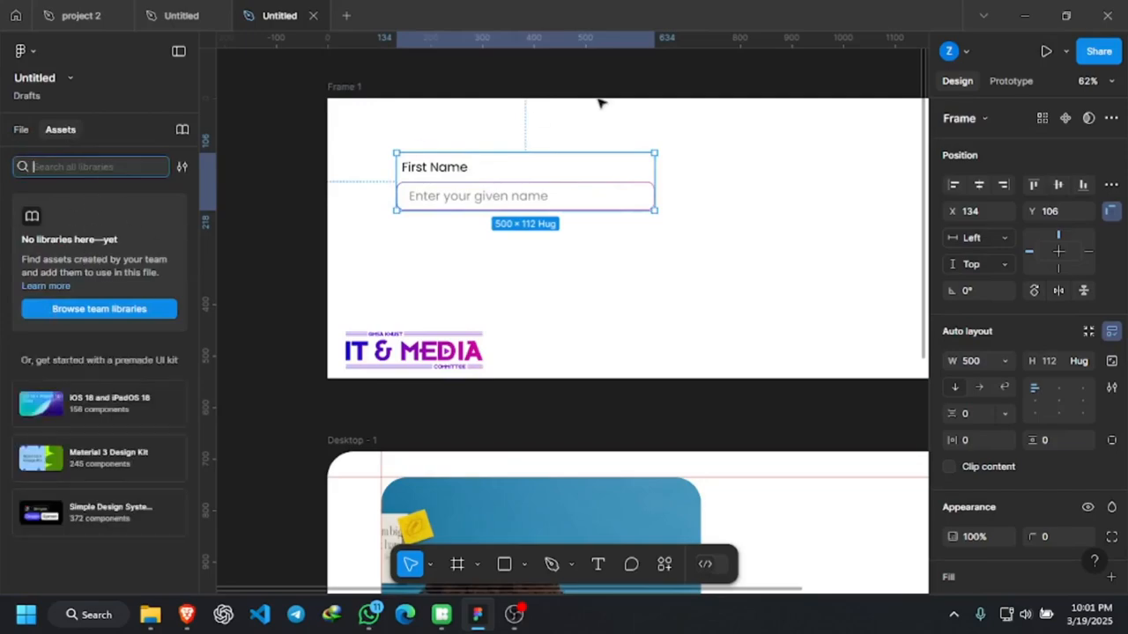
right_click(463, 179)
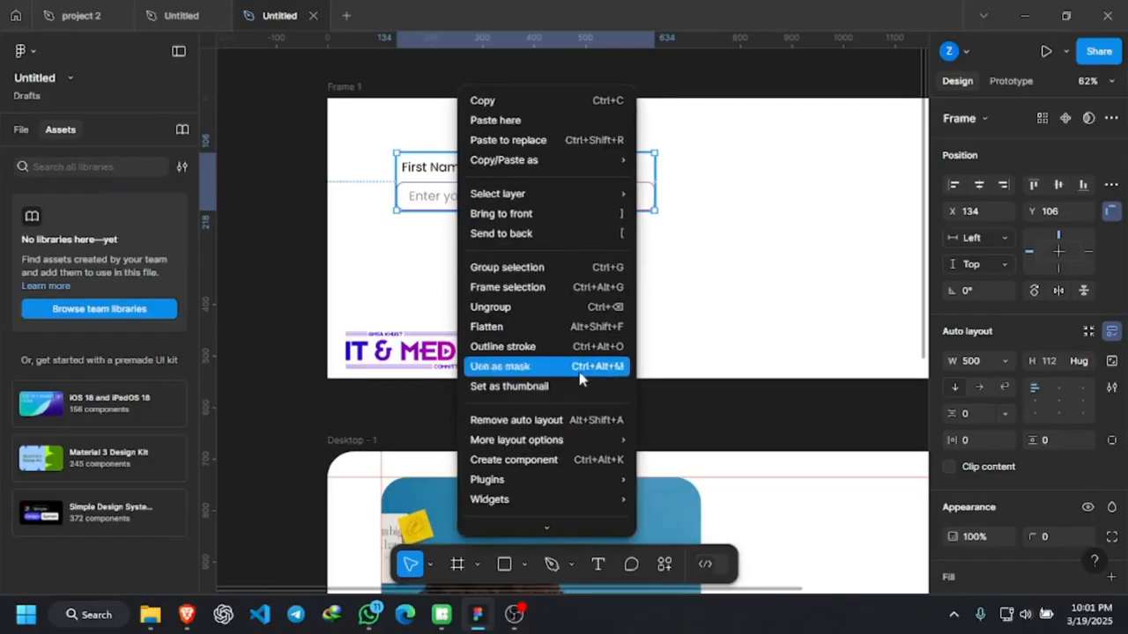
click(554, 468)
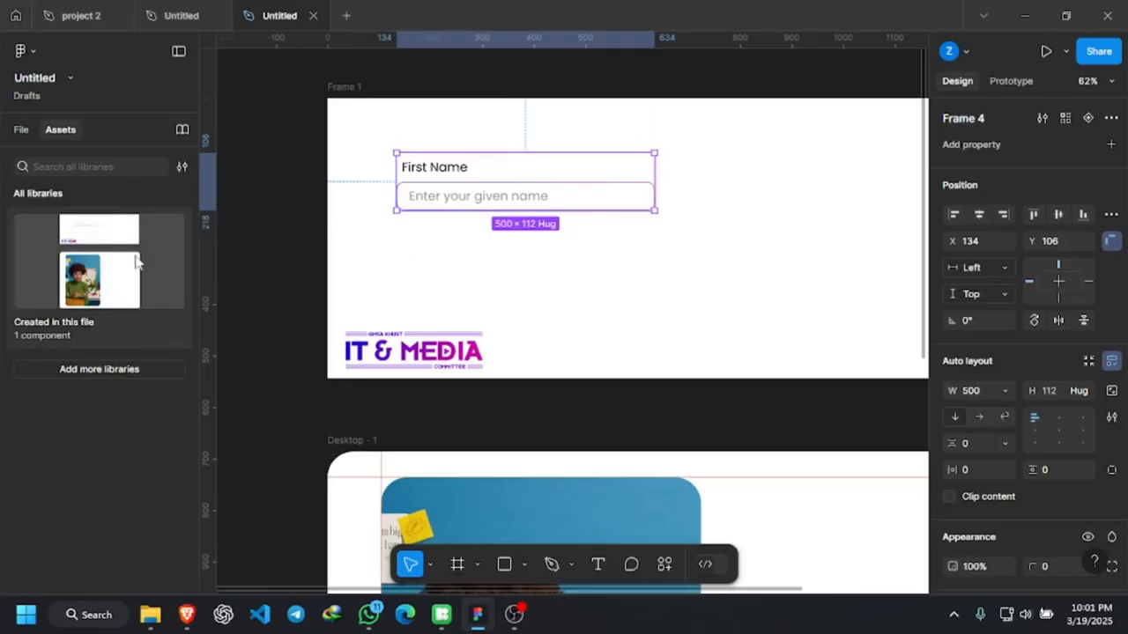
click(136, 262)
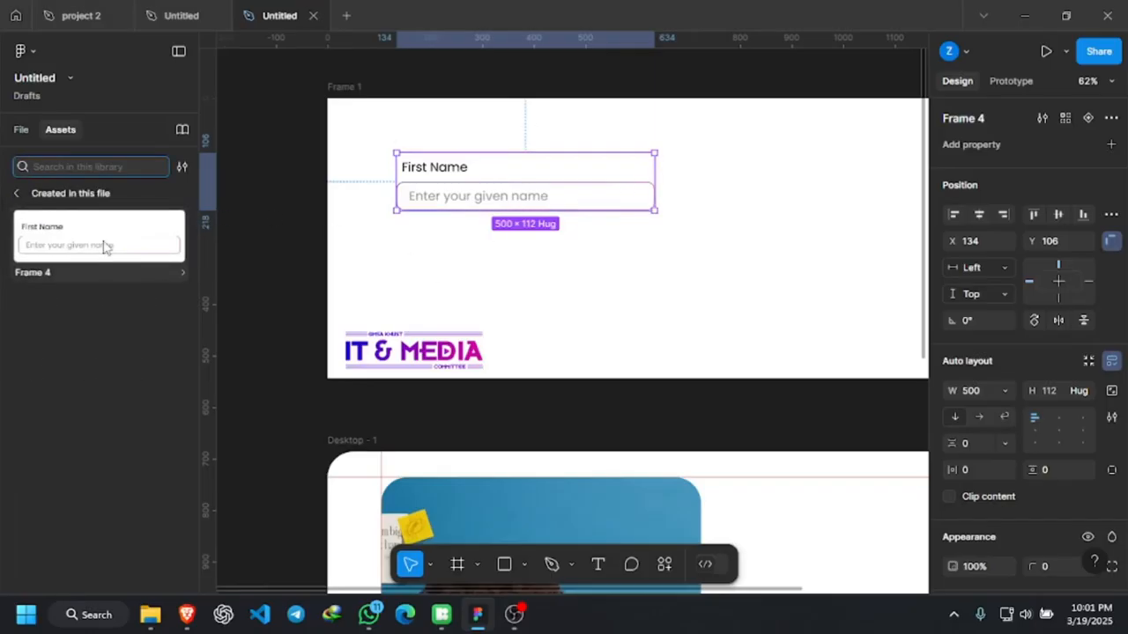
click(100, 244)
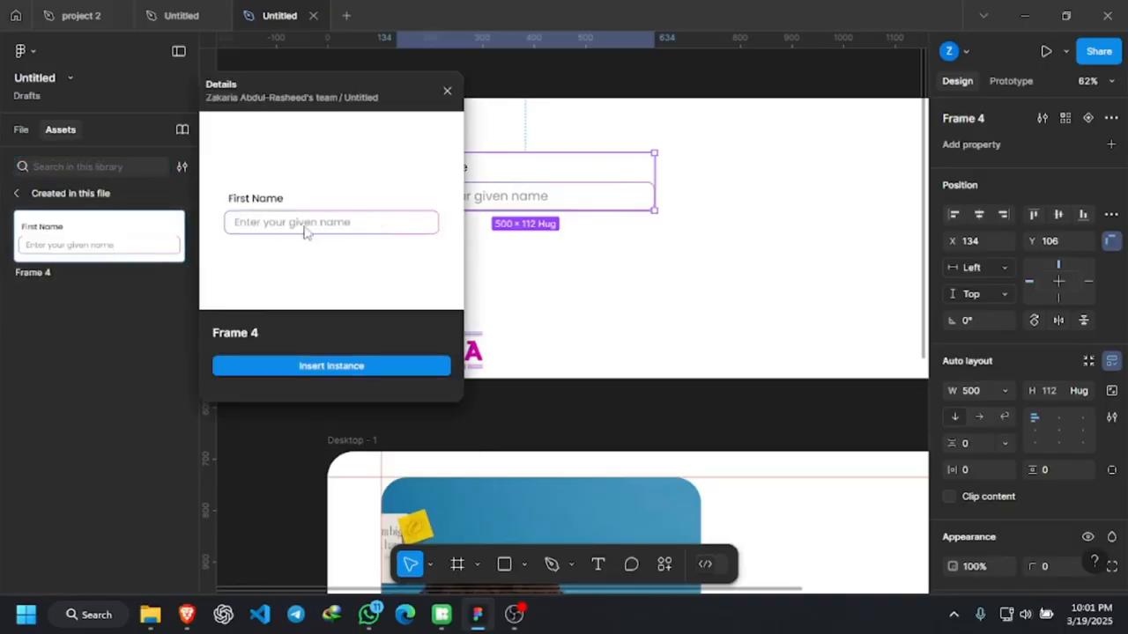
click(447, 92)
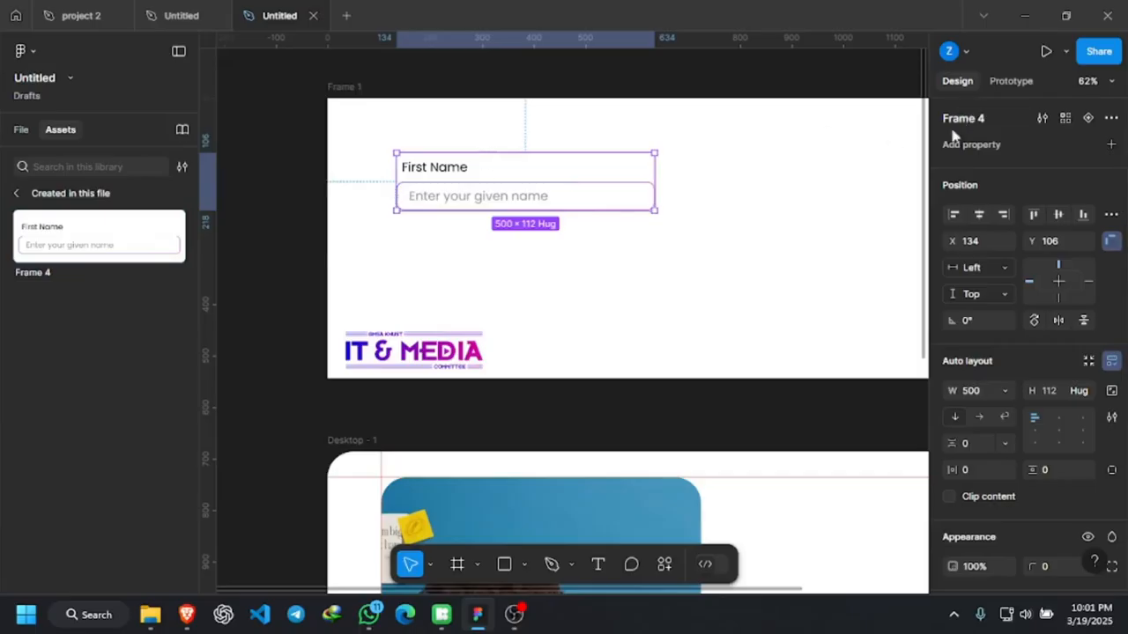
Rename the first-name field component to "text field" and move it to about X 51, Y 65 in Frame 1.
double_click(982, 124)
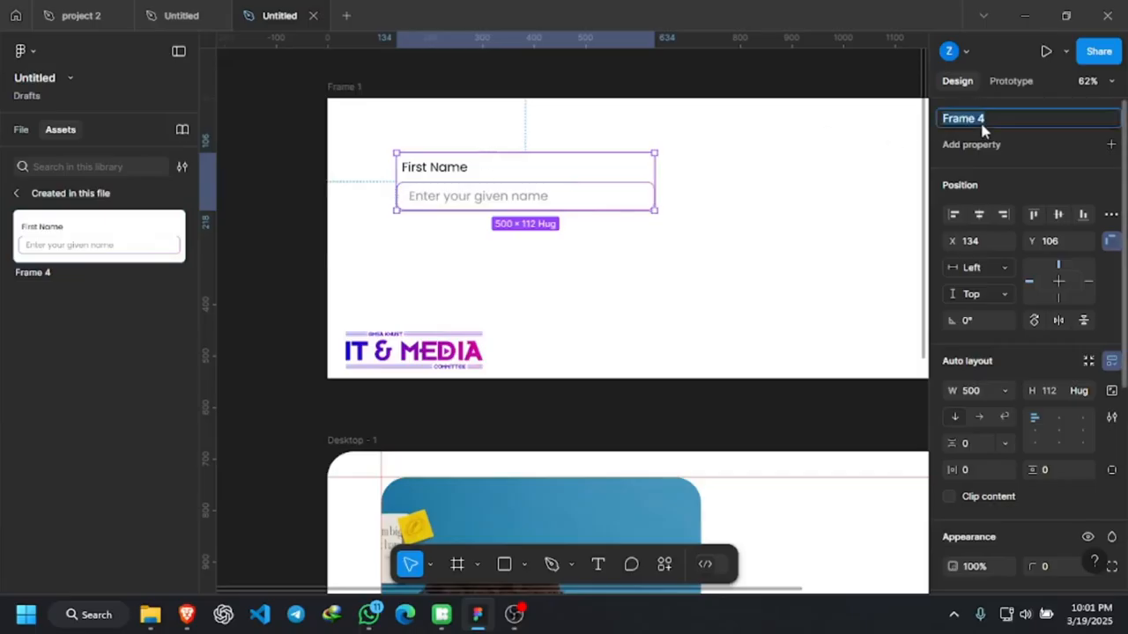
text(text field)
key(Return)
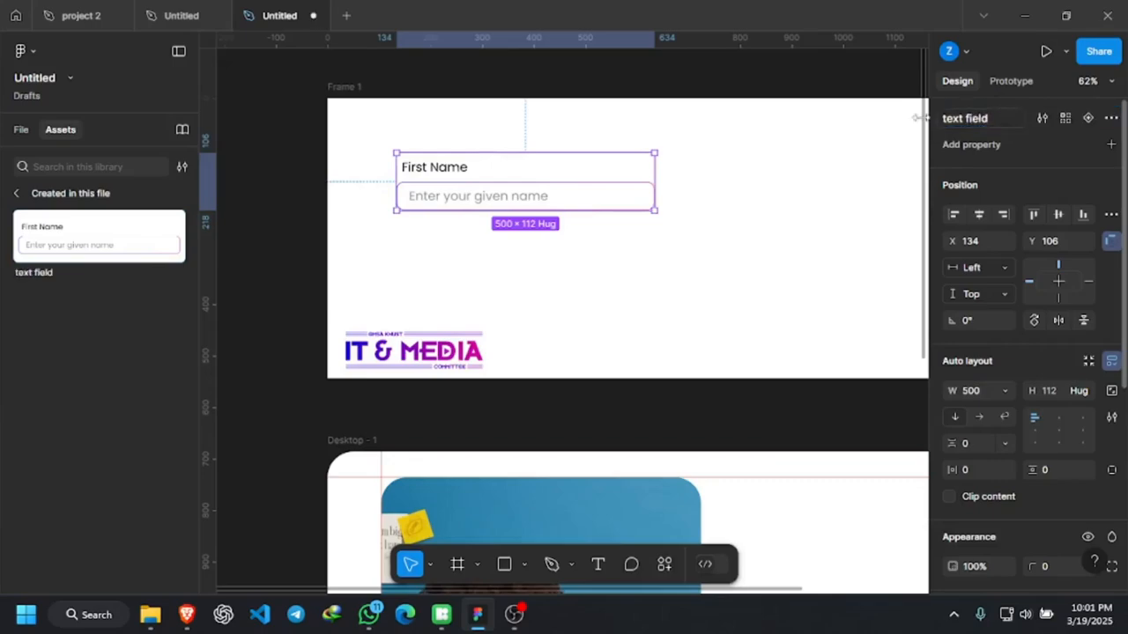
scroll(479, 193, down, 2)
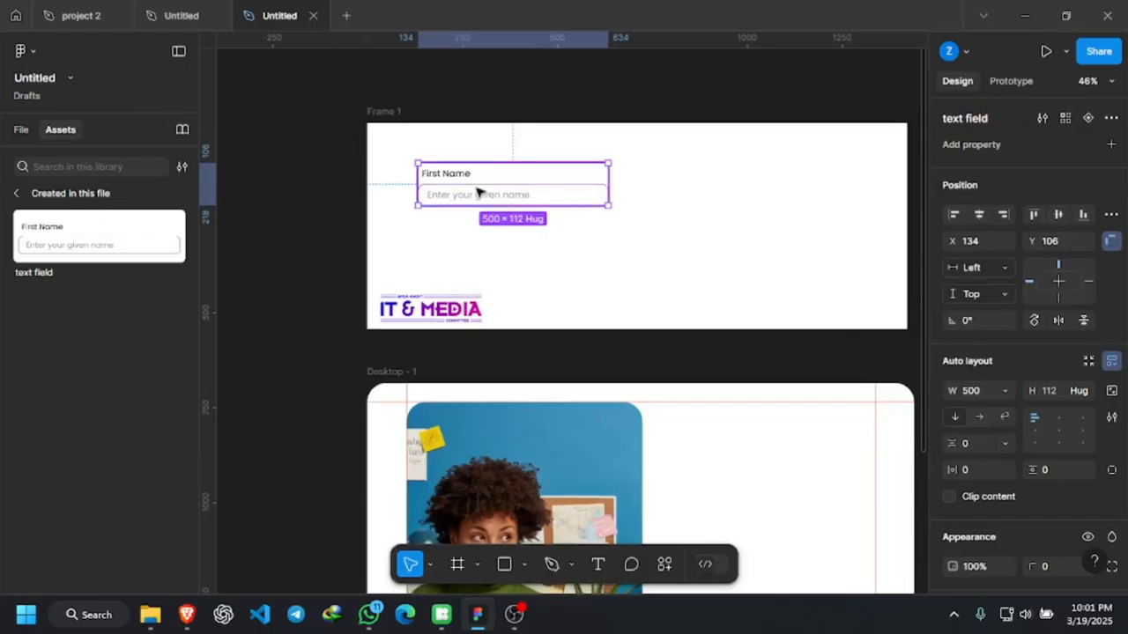
drag(478, 193, 448, 177)
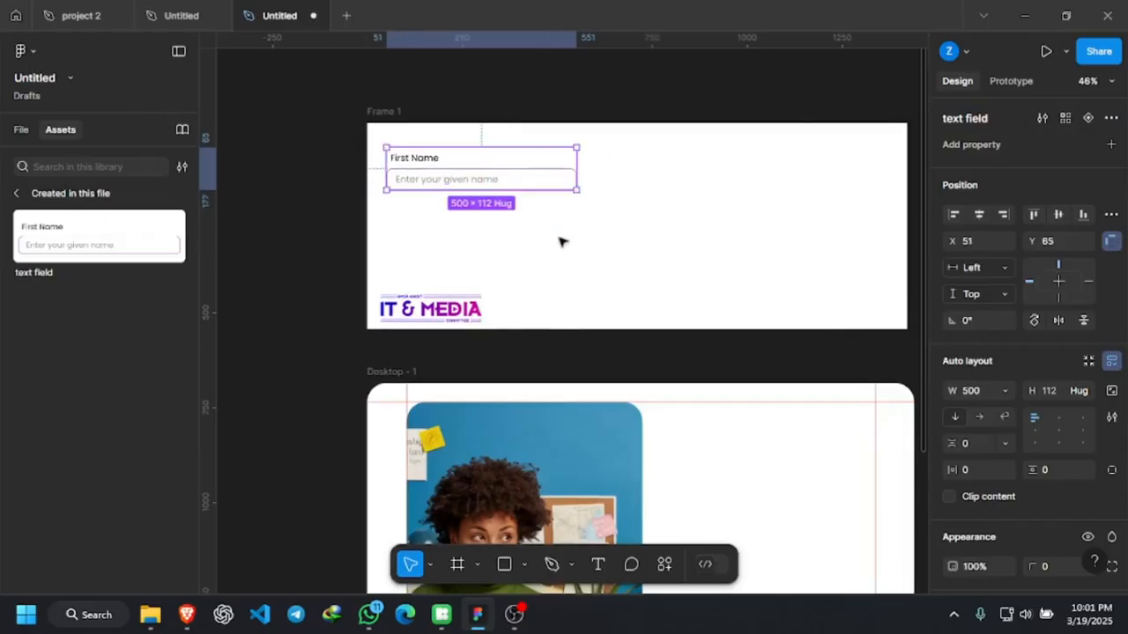
click(491, 250)
scroll(381, 257, down, 2)
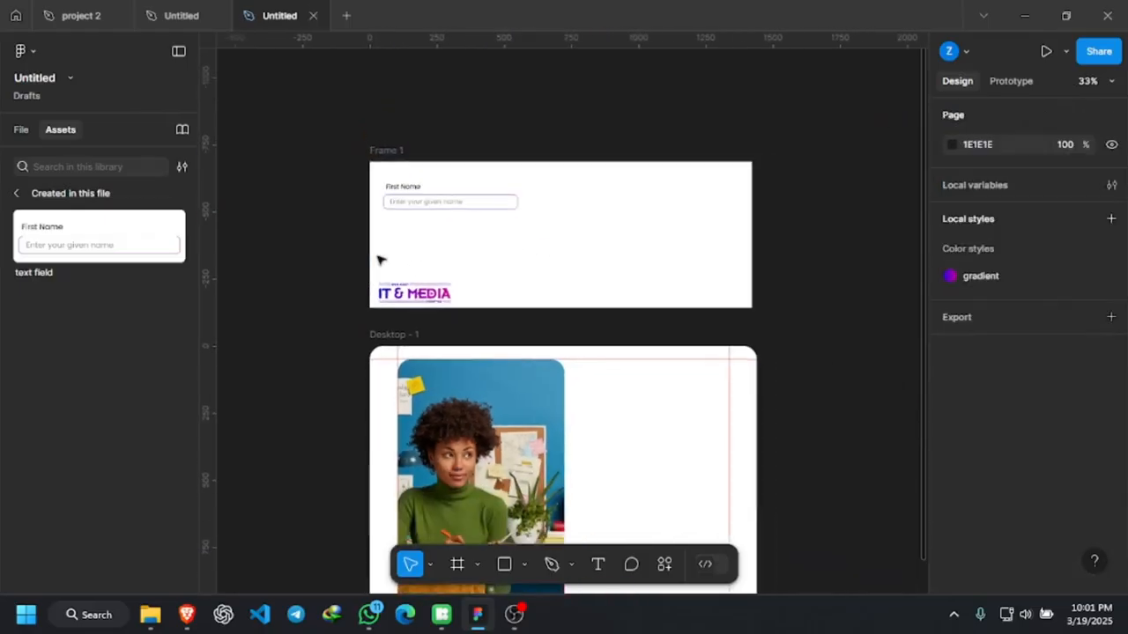
Switch to the finished reference file and examine the Google, Apple, Facebook and Behance button variants in its Frame 1.
click(187, 19)
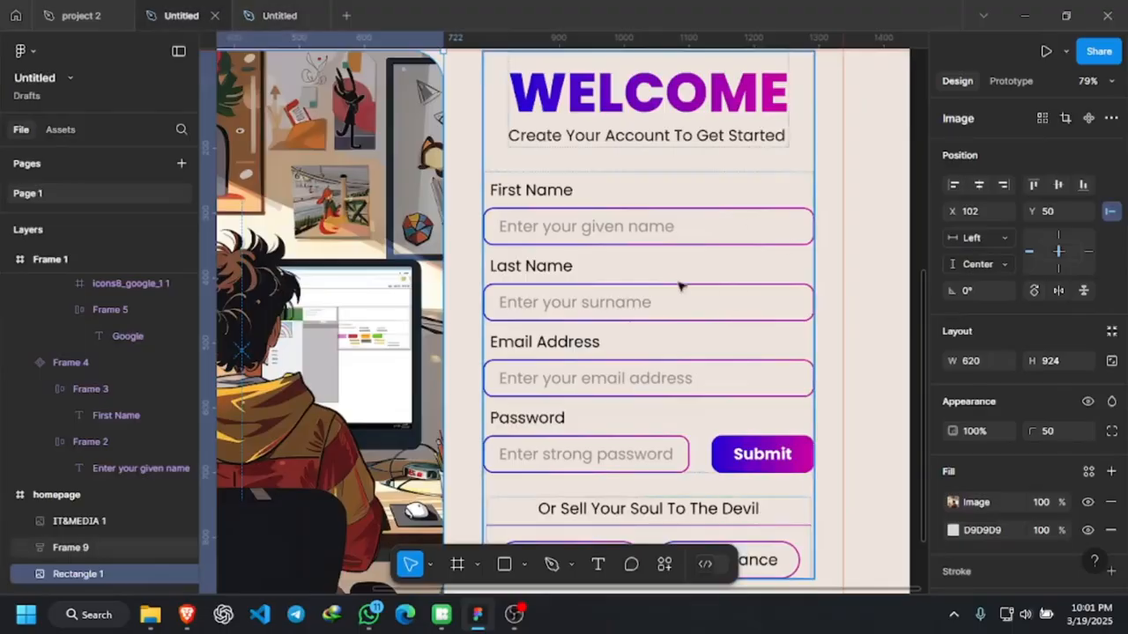
scroll(666, 269, down, 4)
scroll(687, 177, up, 5)
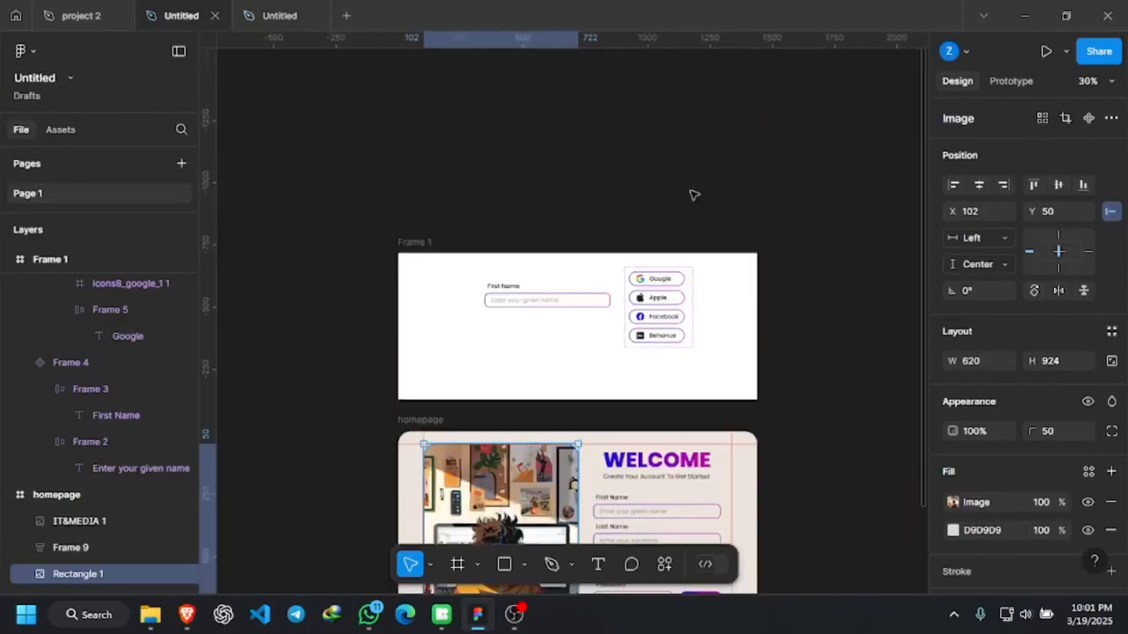
scroll(674, 289, up, 3)
scroll(670, 286, up, 5)
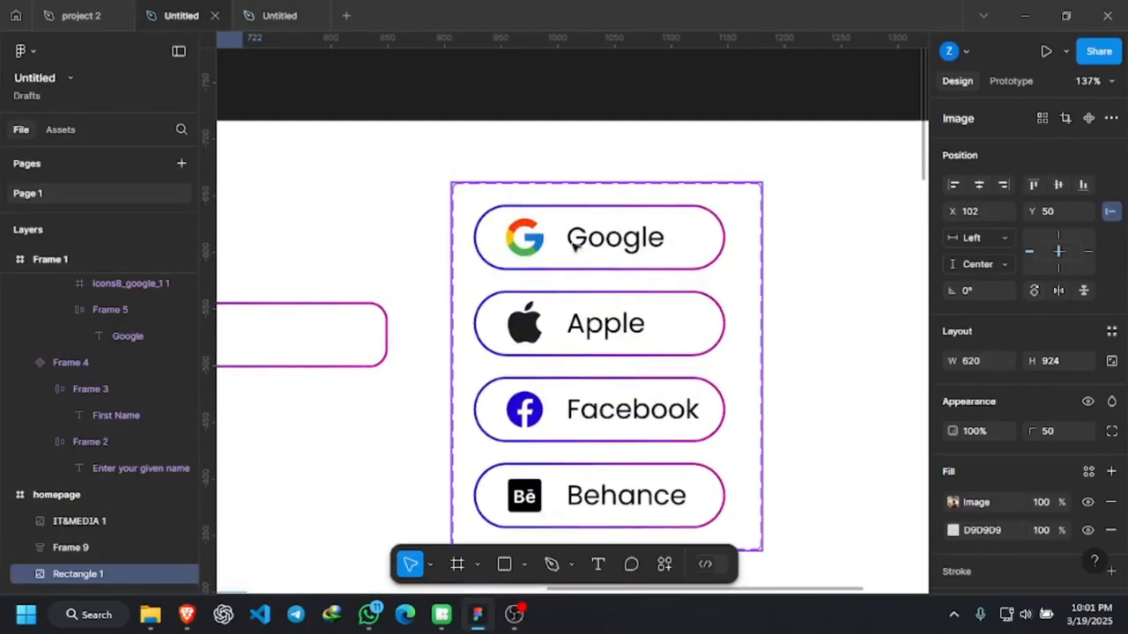
scroll(579, 343, down, 1)
scroll(549, 337, down, 3)
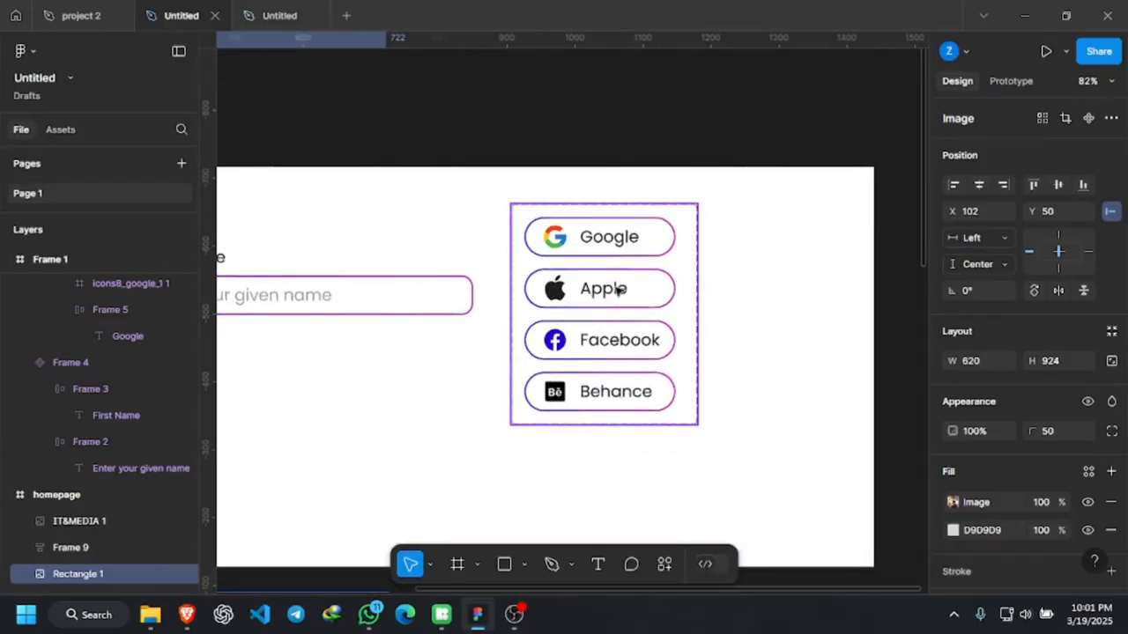
scroll(745, 221, down, 1)
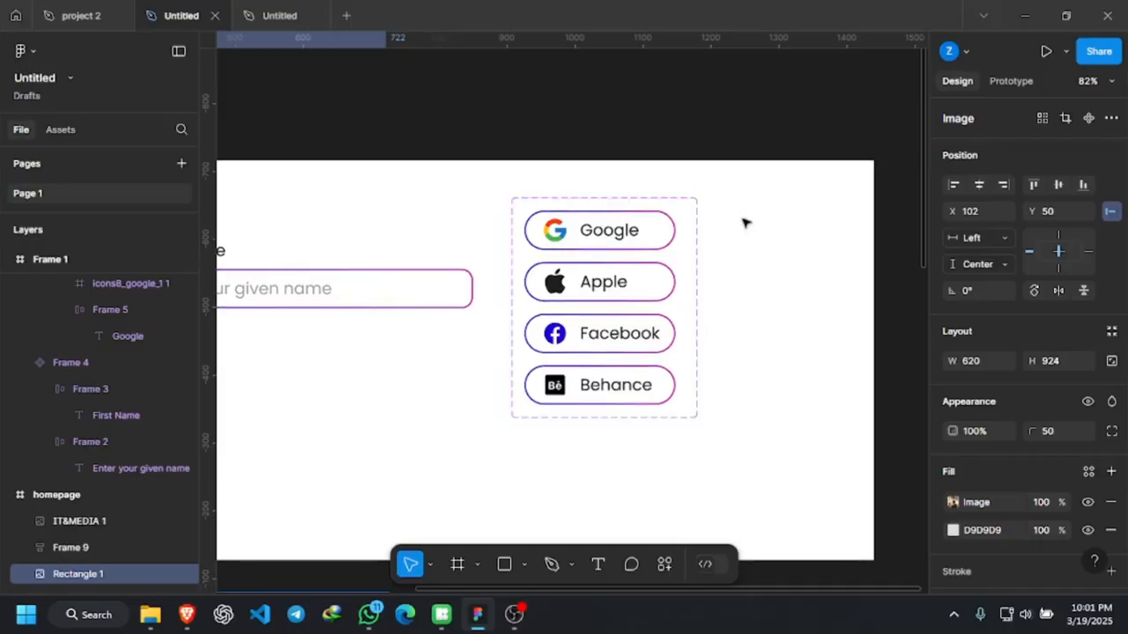
scroll(745, 223, down, 3)
scroll(448, 256, down, 1)
scroll(372, 259, up, 3)
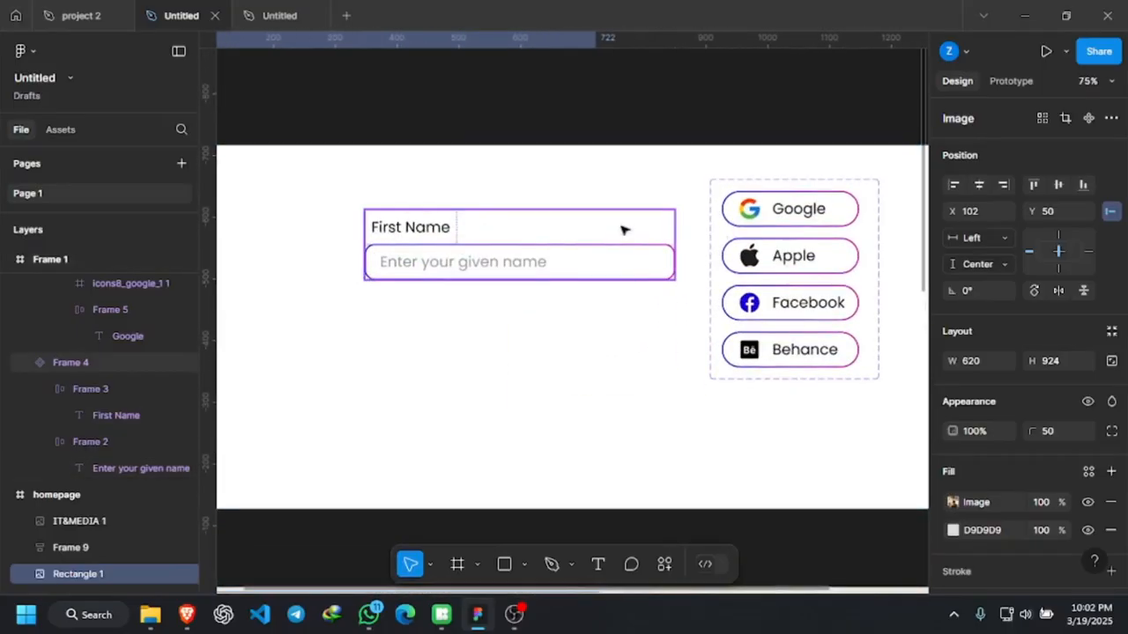
click(806, 198)
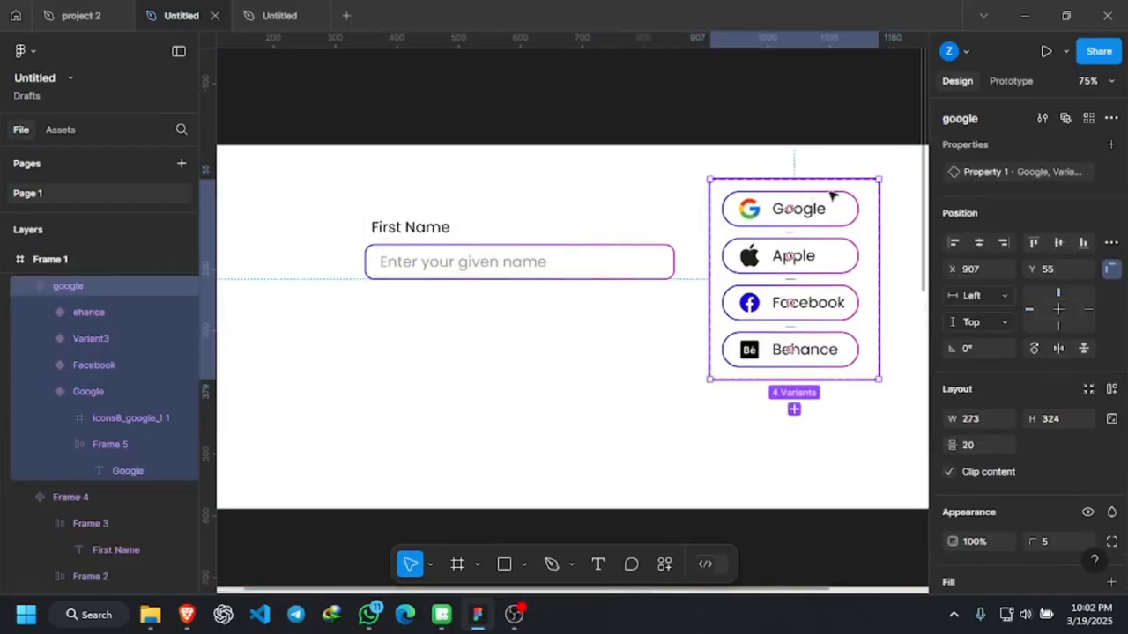
Move the reference file's First Name field component up and left in Frame 1 to about X 95, Y 20.
click(433, 246)
scroll(432, 246, down, 3)
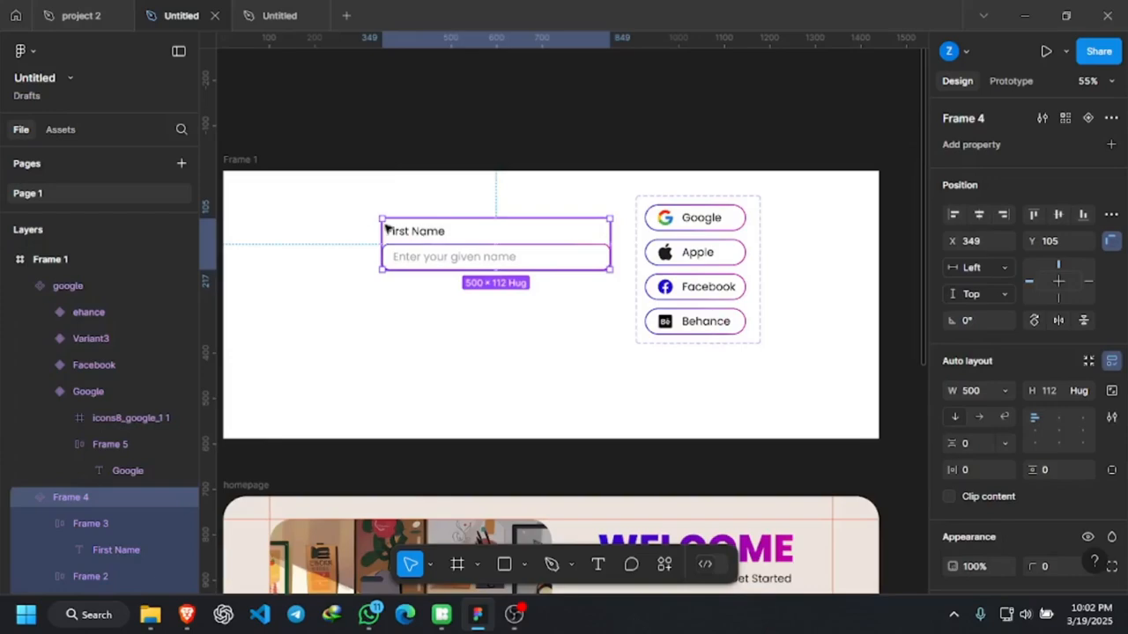
drag(386, 228, 302, 192)
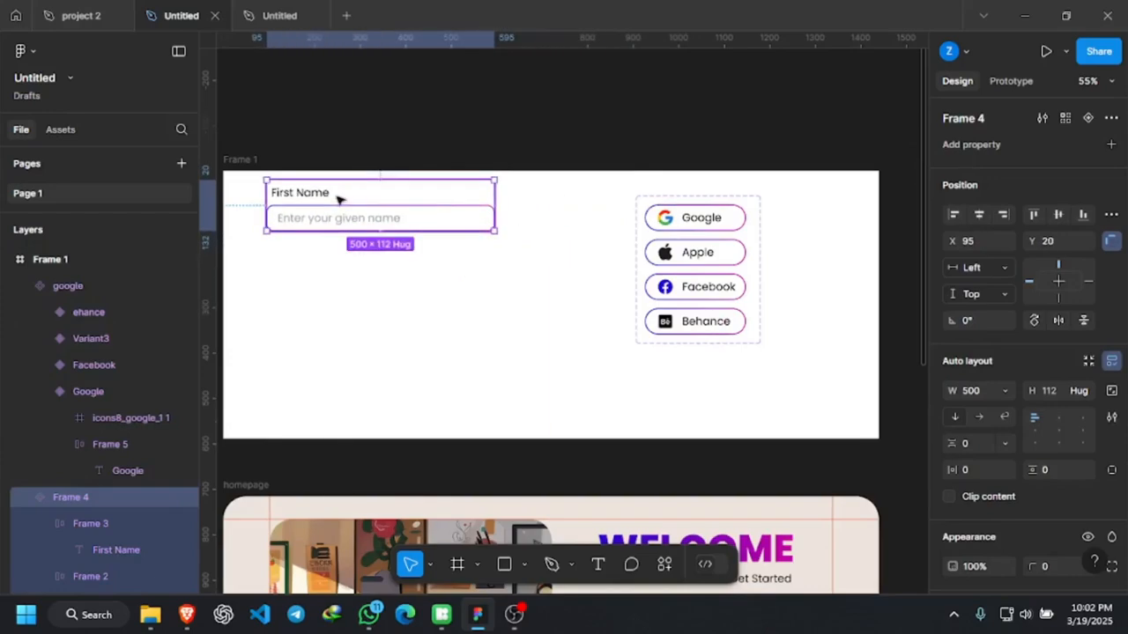
scroll(339, 199, up, 1)
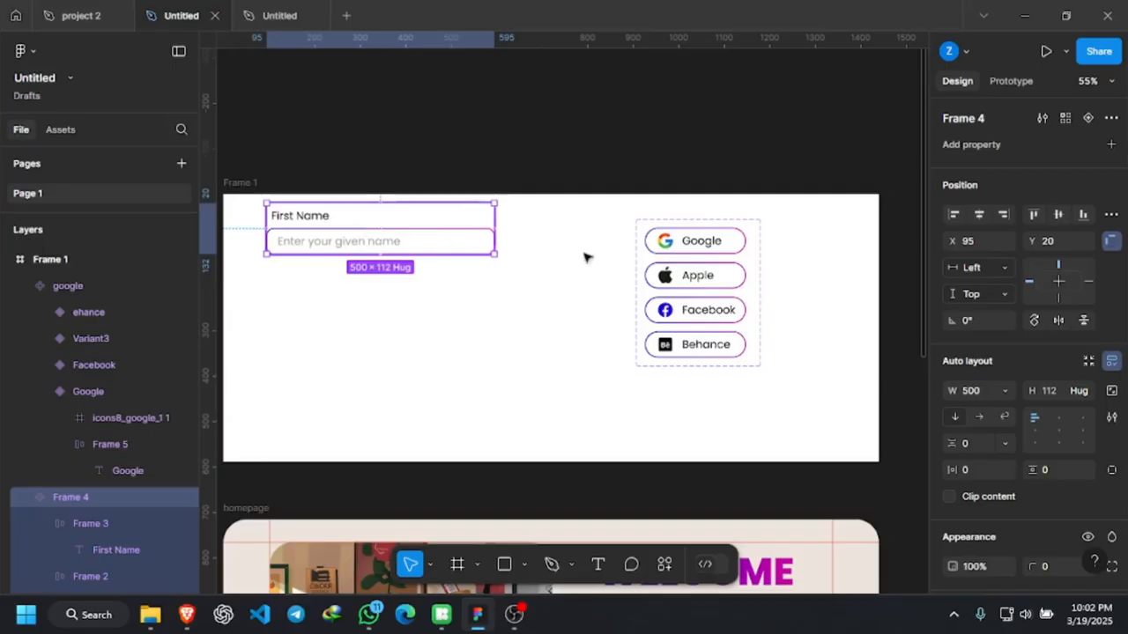
Return to the new design file and review the text field component and the free space in Frame 1.
click(271, 15)
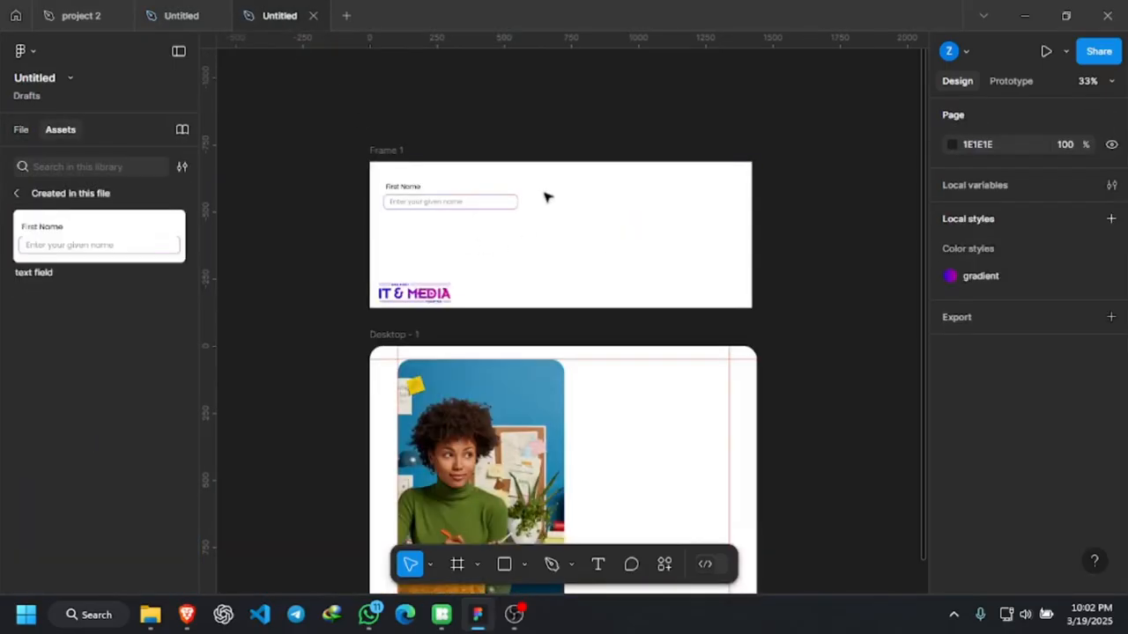
scroll(465, 219, up, 3)
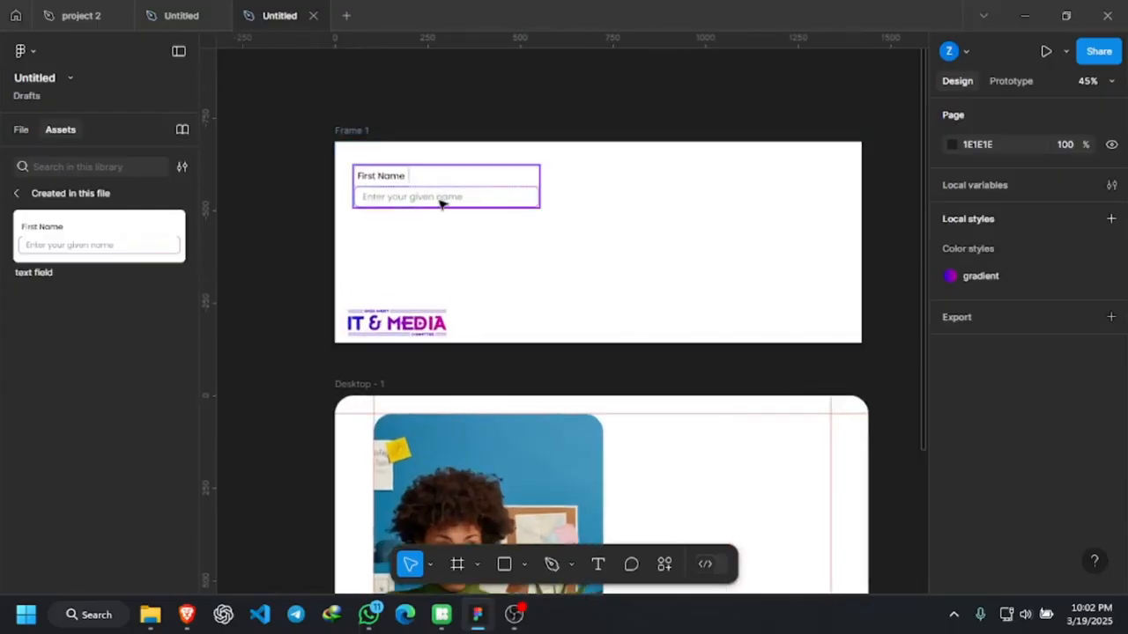
click(441, 203)
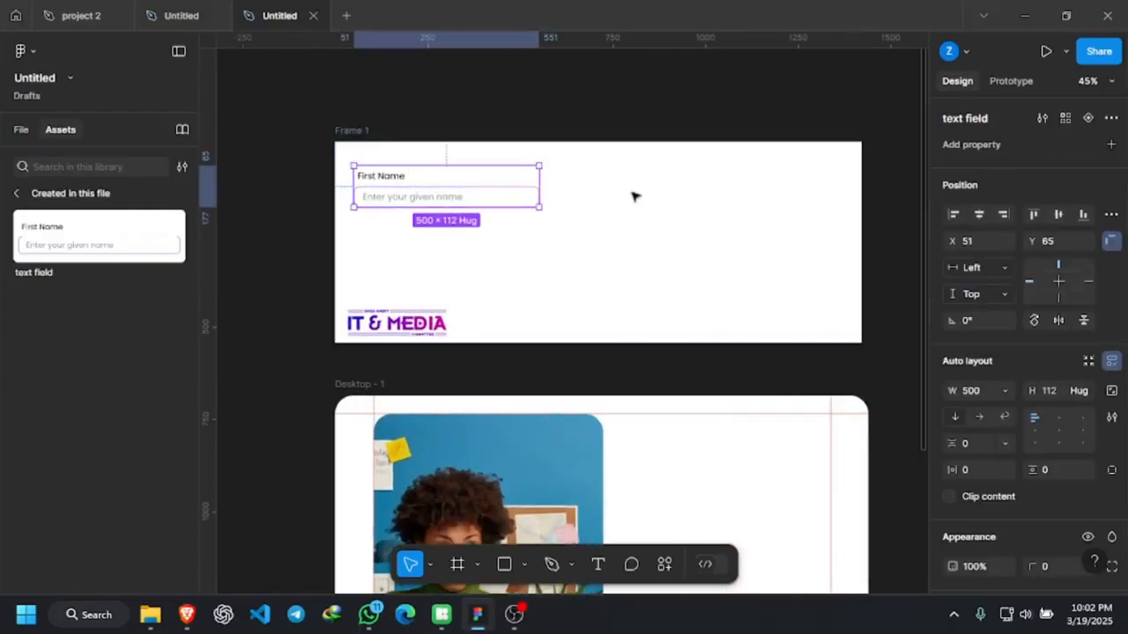
click(667, 194)
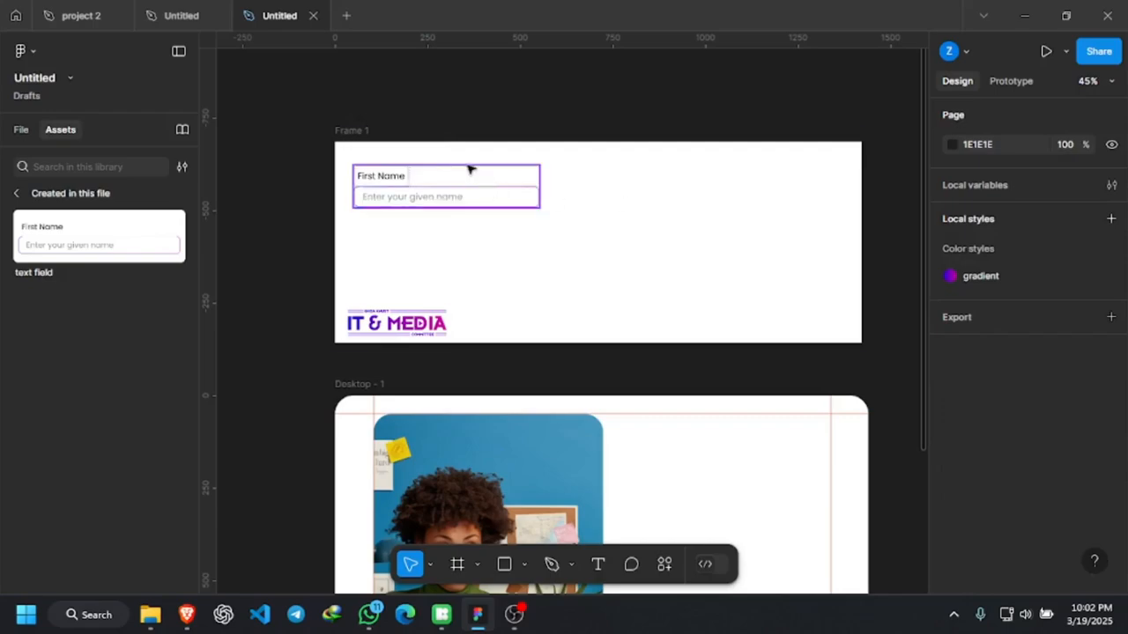
scroll(400, 185, down, 3)
scroll(634, 190, up, 2)
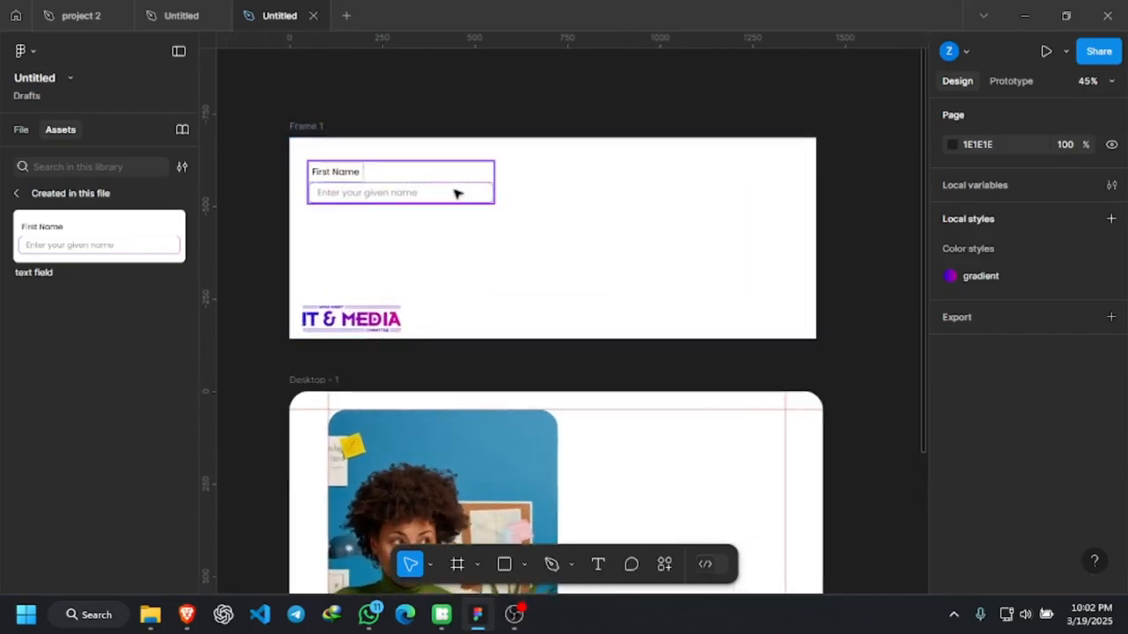
scroll(455, 191, up, 1)
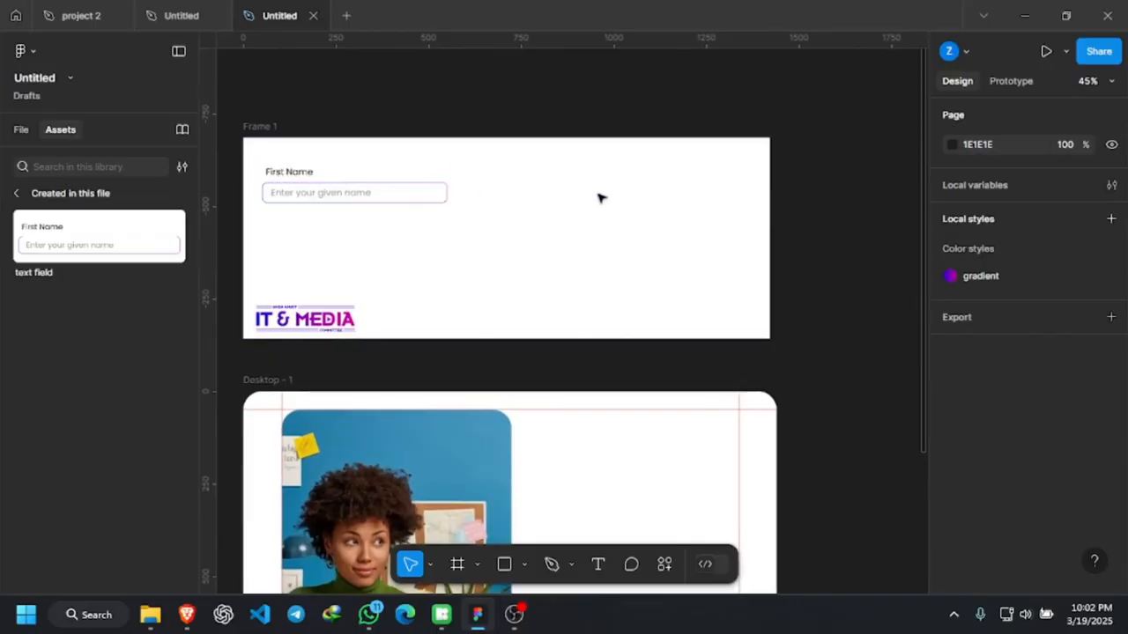
scroll(599, 197, up, 1)
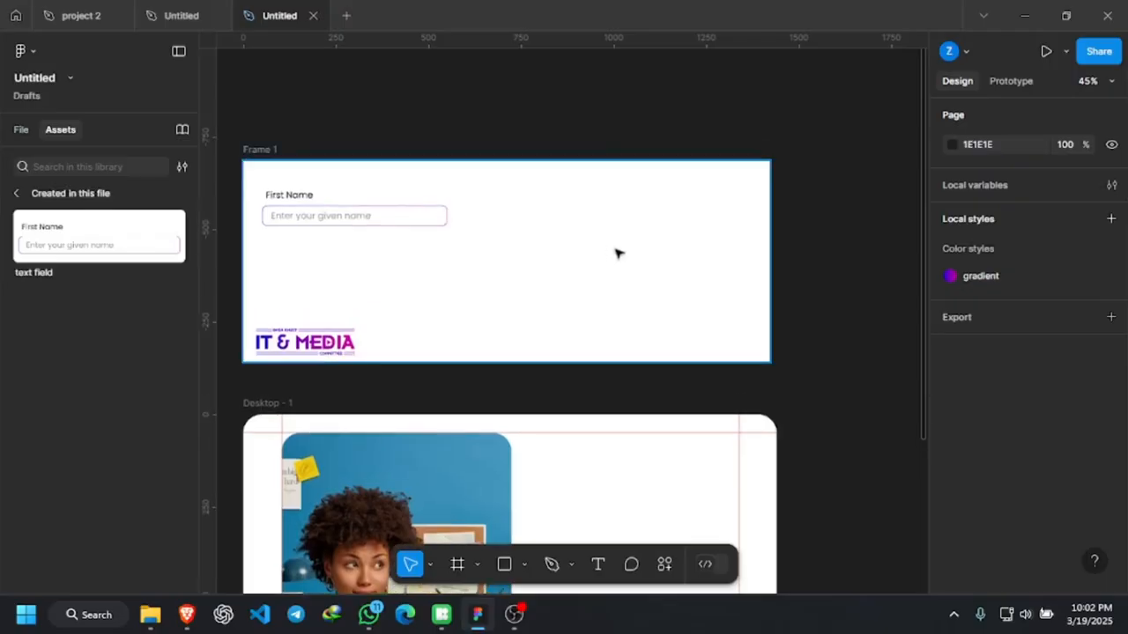
Add the text "Google" at about X 966, Y 213 in the free area of Frame 1 and wrap it in auto layout.
ctrl+scroll(616, 250, up, 1)
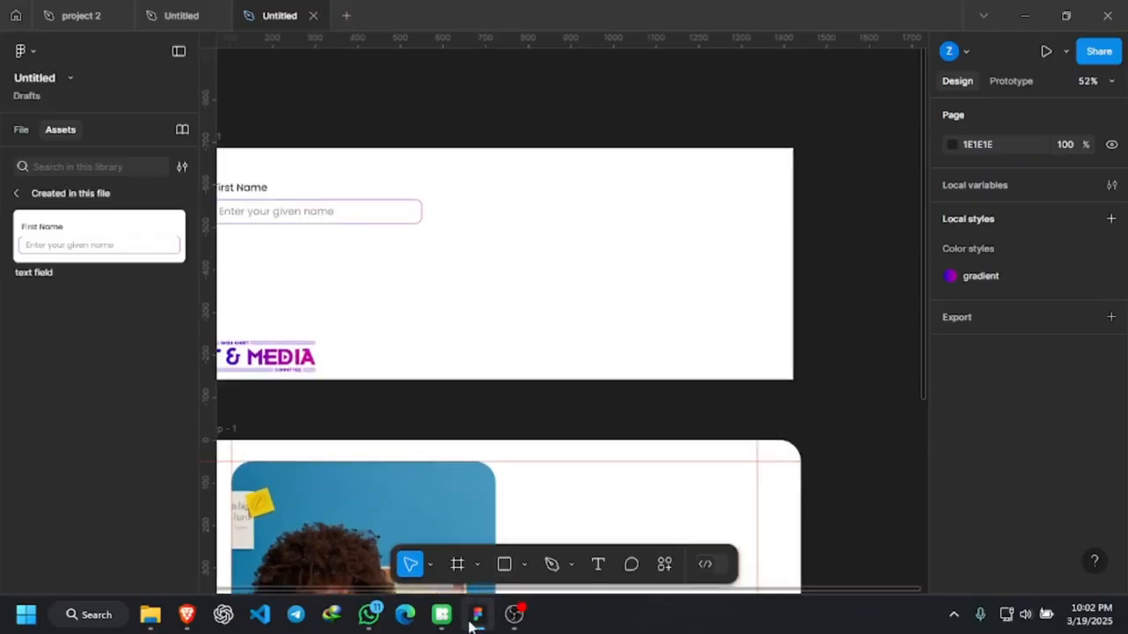
mouse_move(195, 622)
click(595, 568)
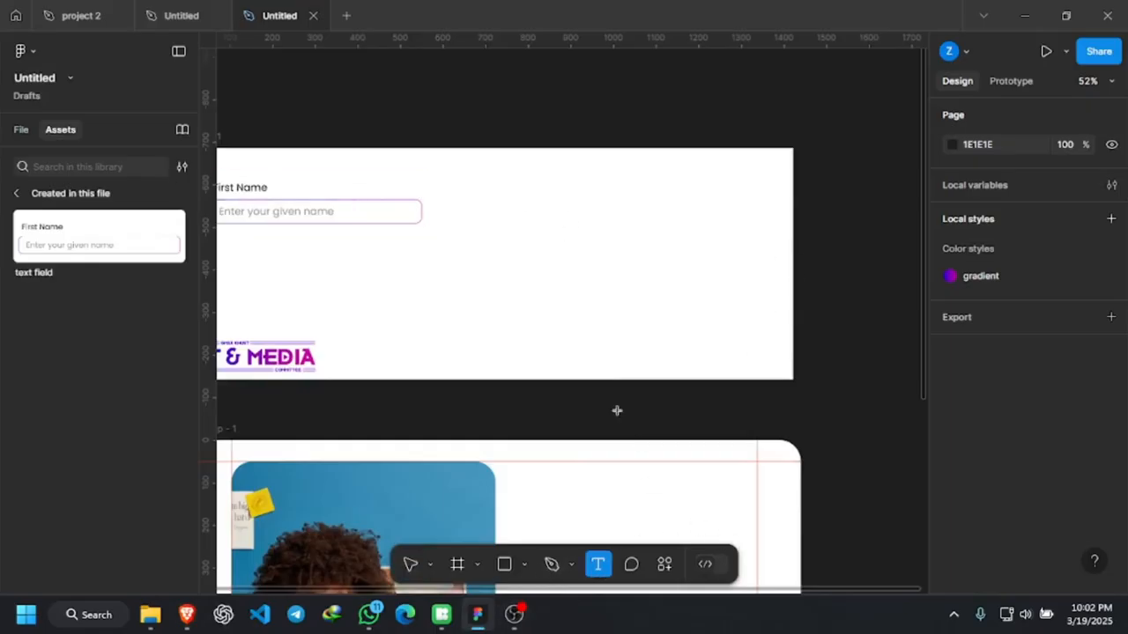
click(600, 239)
text(Google)
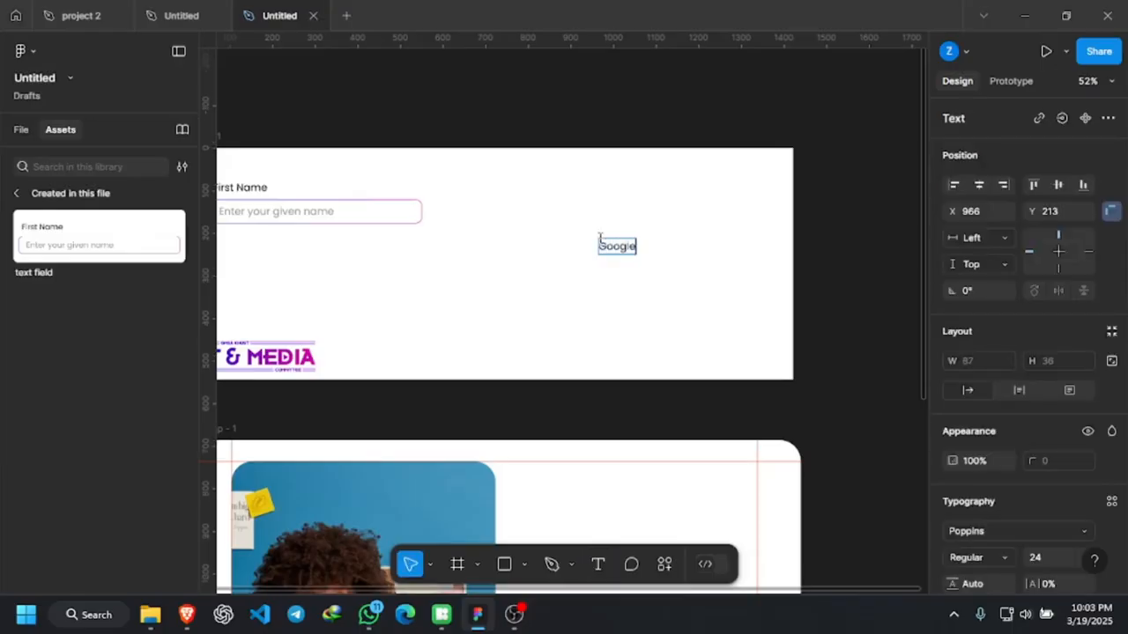
key(Escape)
scroll(1027, 536, down, 2)
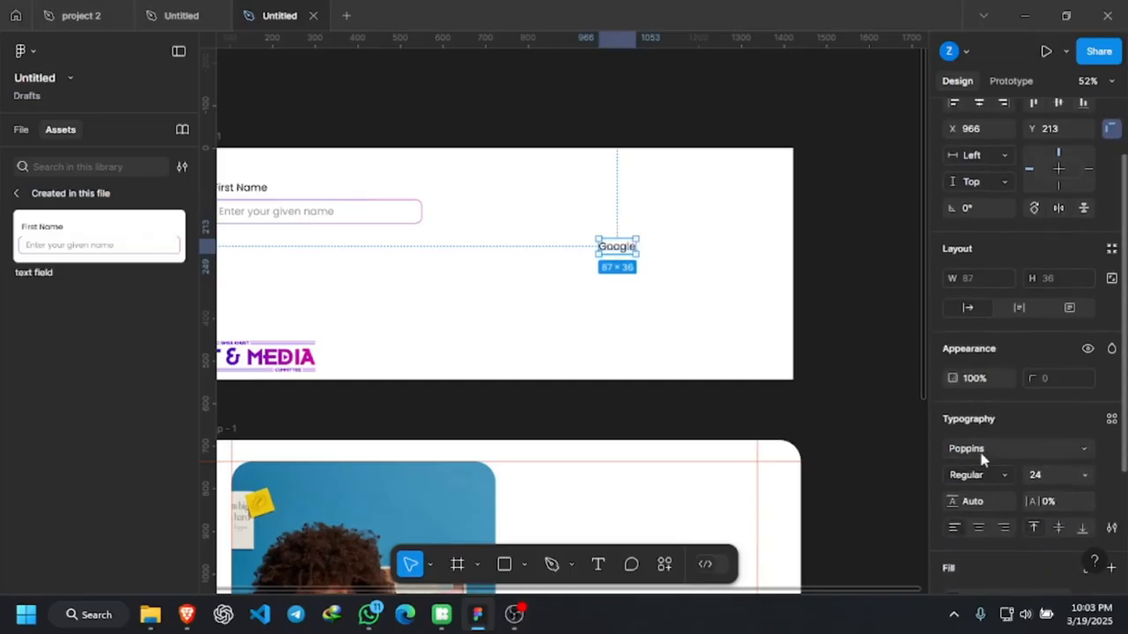
scroll(611, 231, up, 10)
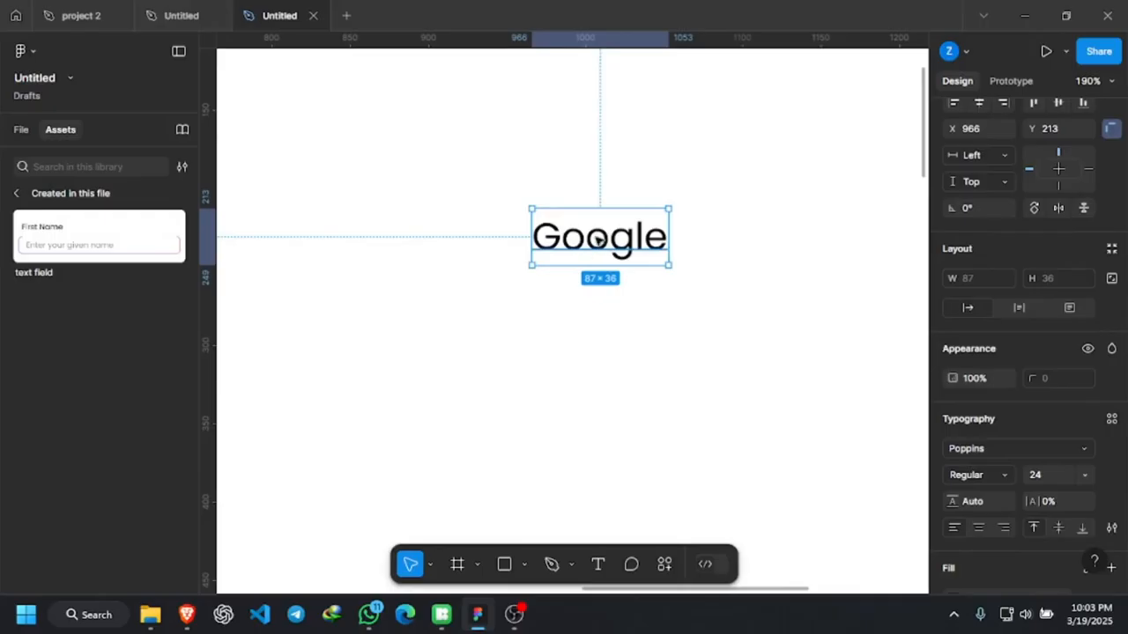
key(shift+a)
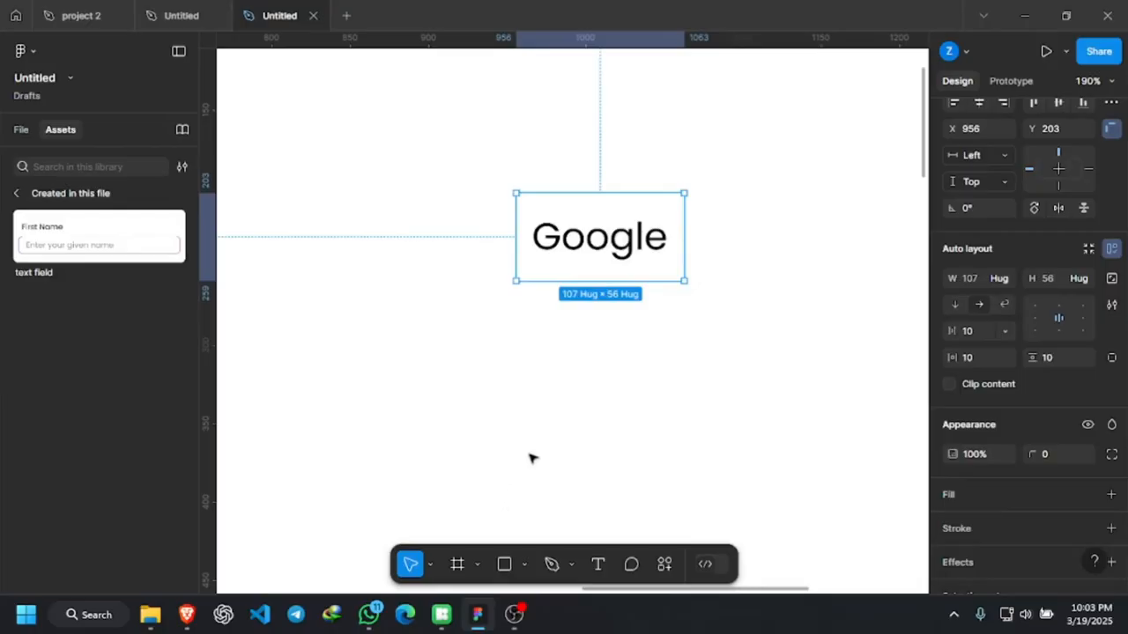
Switch to the icon library app, search all styles for "Google" and place the multicolour G logo in the design file's Frame 1.
click(442, 614)
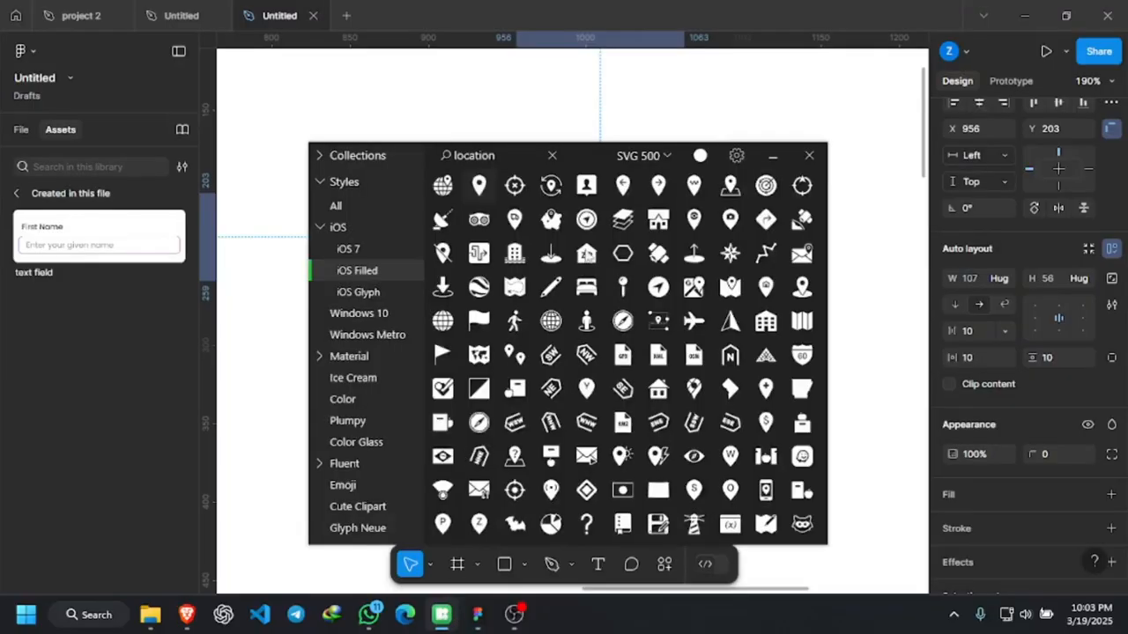
scroll(601, 338, down, 1)
scroll(601, 338, up, 1)
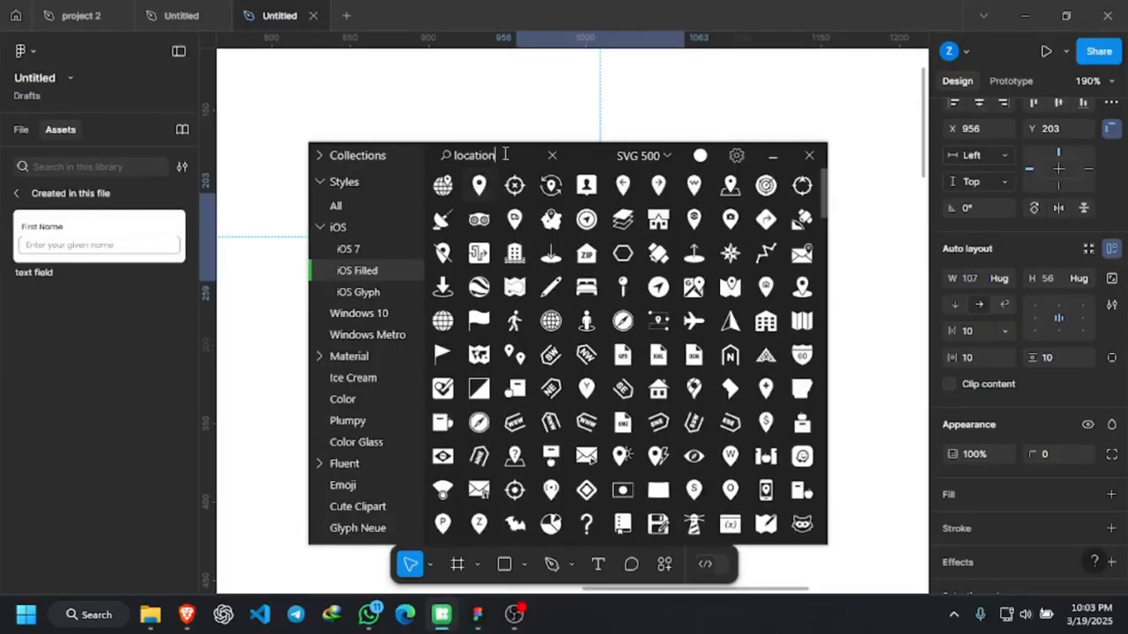
double_click(505, 154)
key(BackSpace)
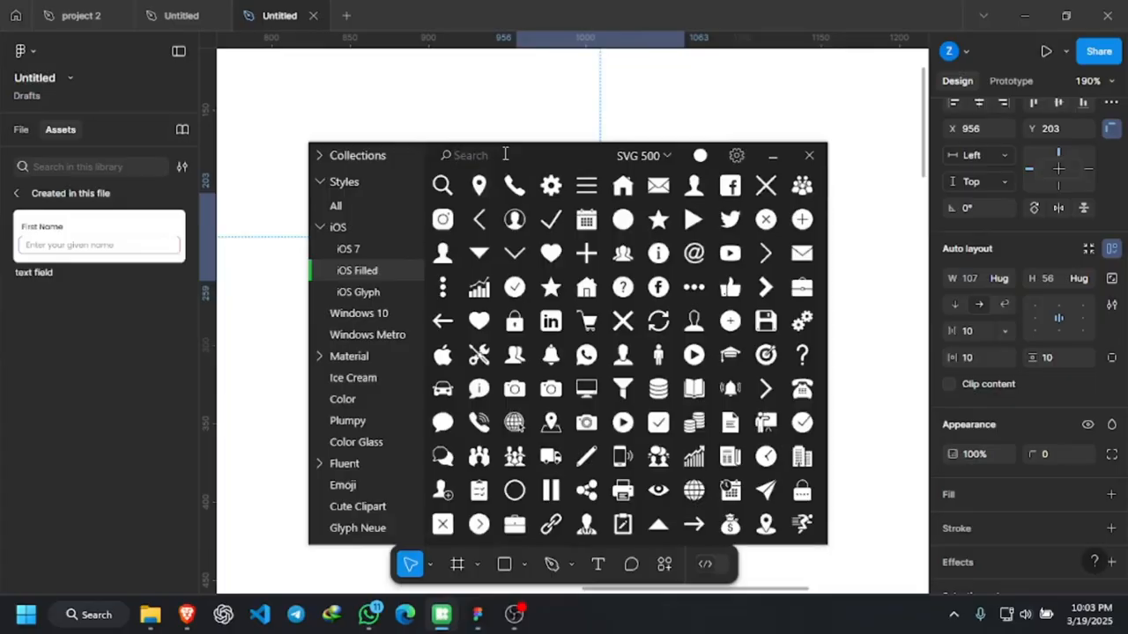
text(Google)
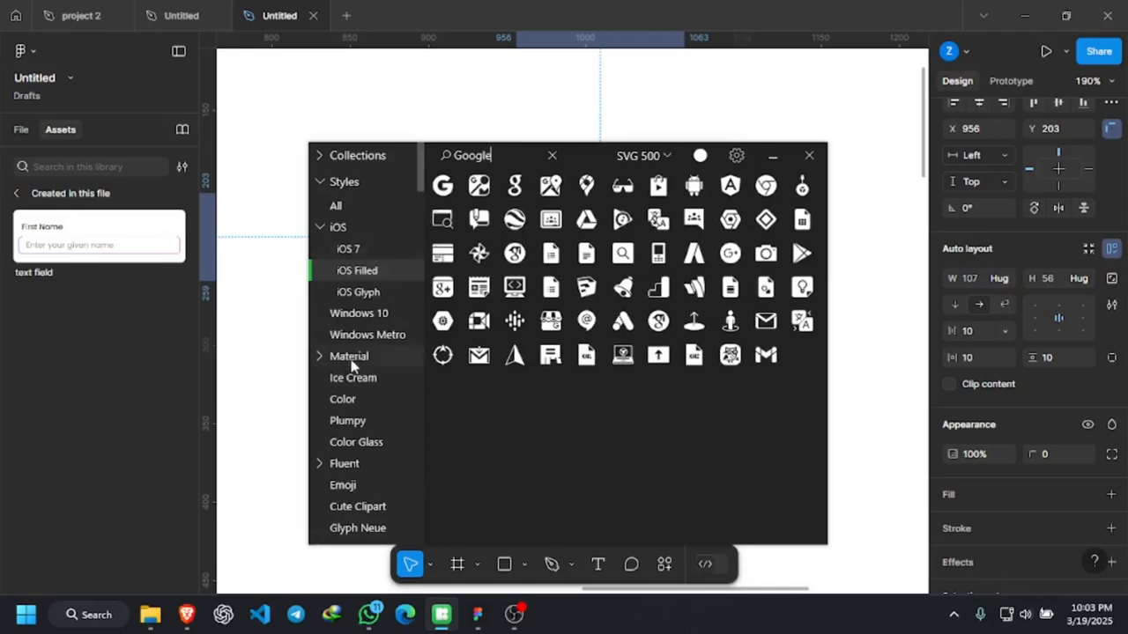
click(351, 205)
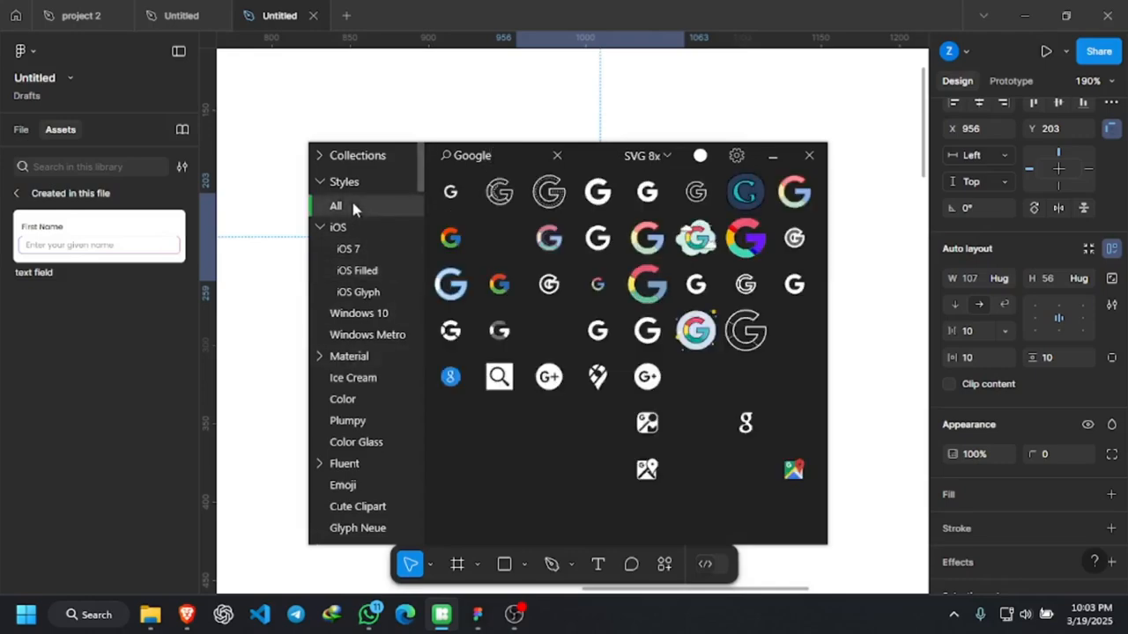
click(452, 244)
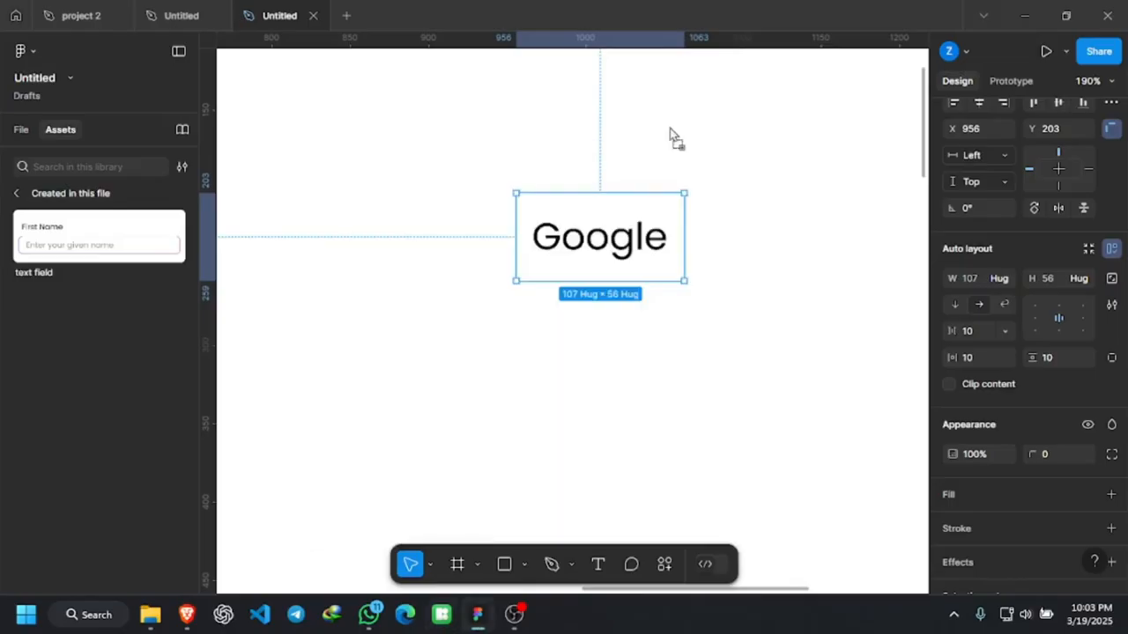
click(775, 158)
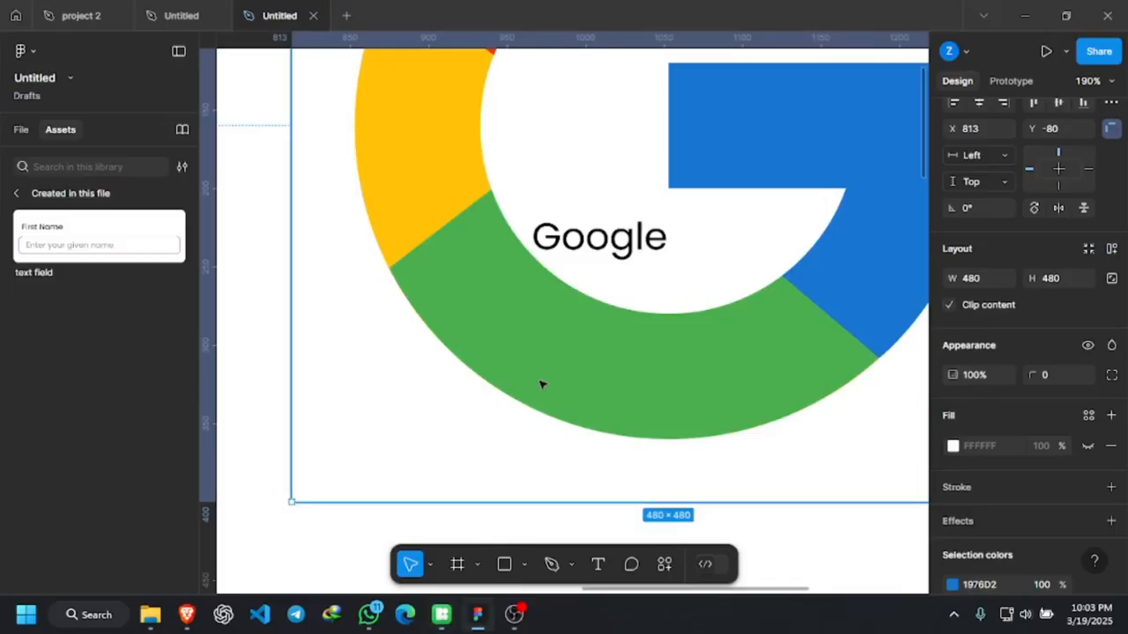
Resize the Google logo proportionally to 40 × 40 and move it directly left of the "Google" text at about X 916, Y 211.
scroll(541, 384, down, 10)
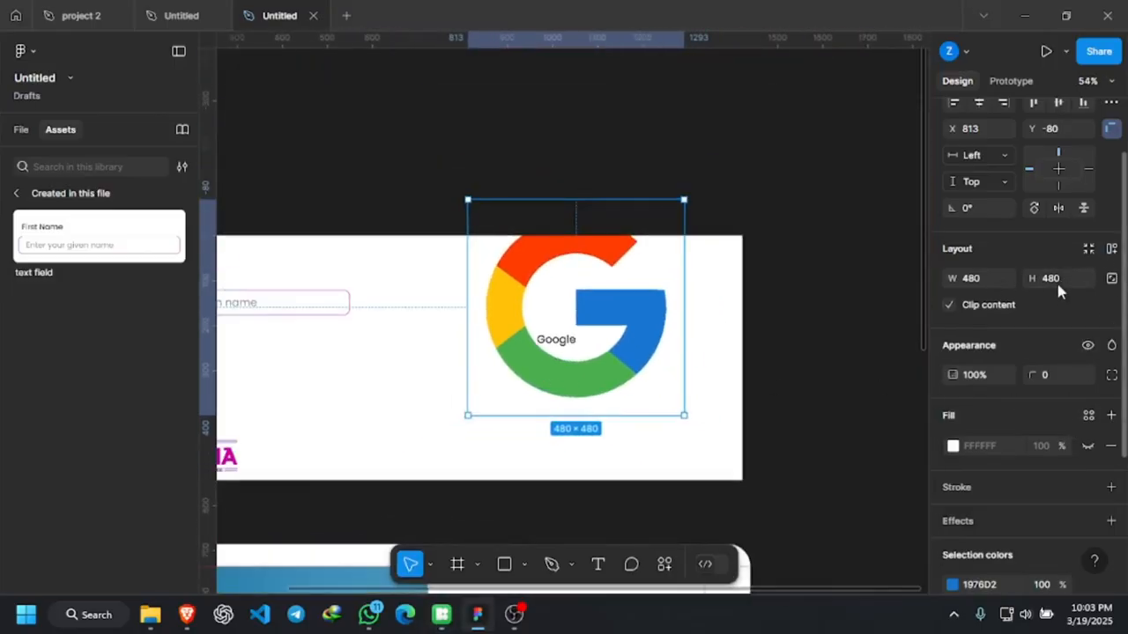
click(1112, 279)
click(1048, 282)
key(Return)
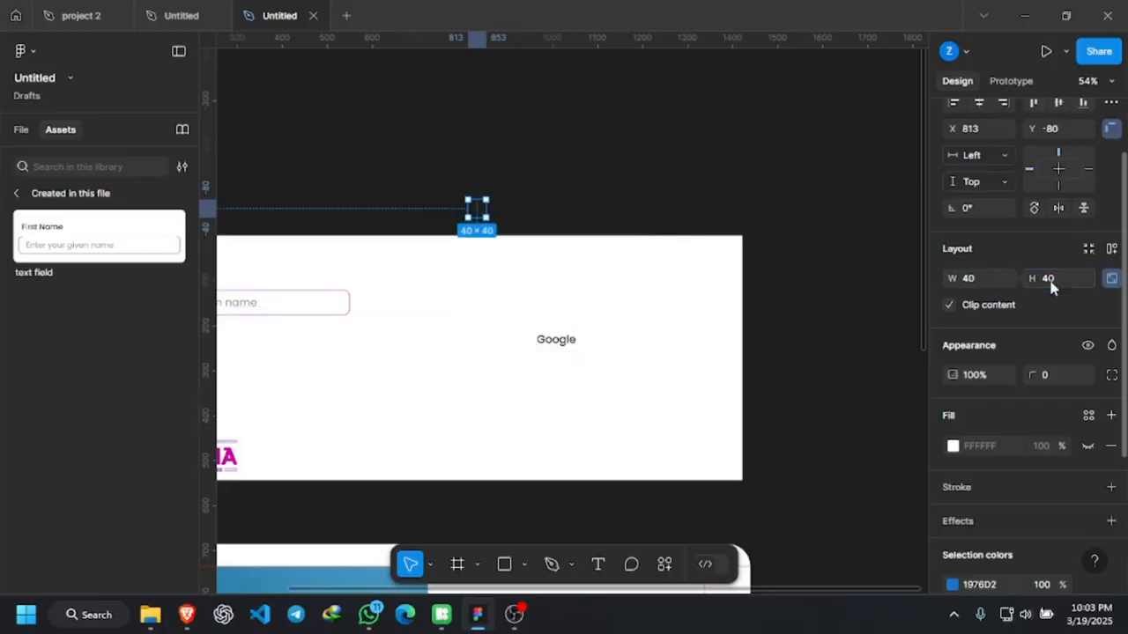
scroll(487, 303, up, 3)
scroll(487, 303, up, 2)
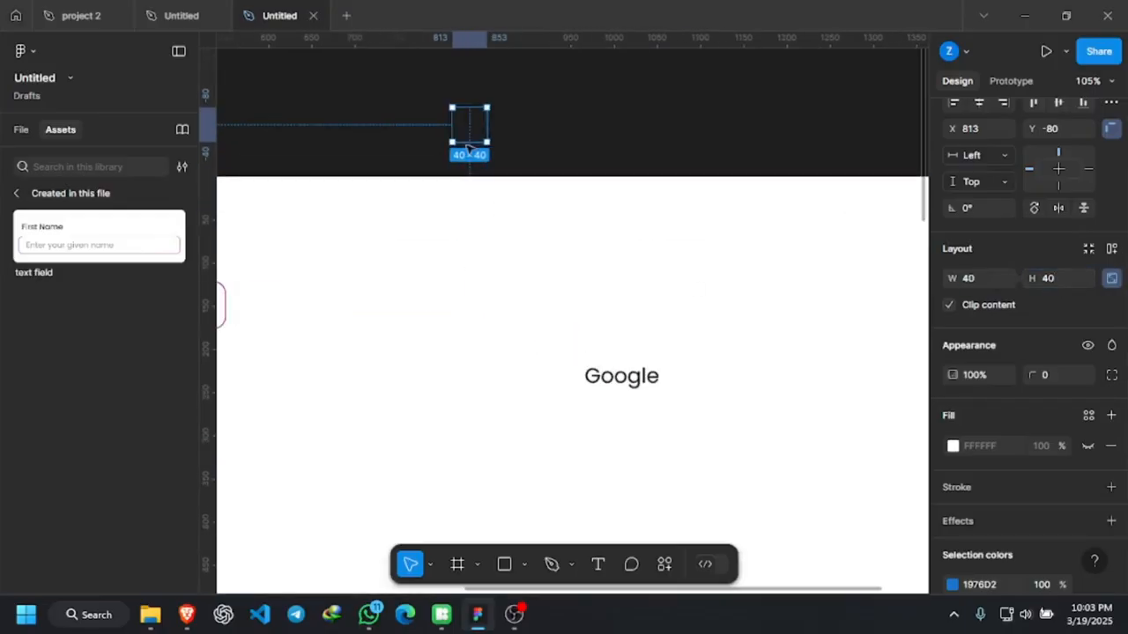
drag(470, 131, 559, 377)
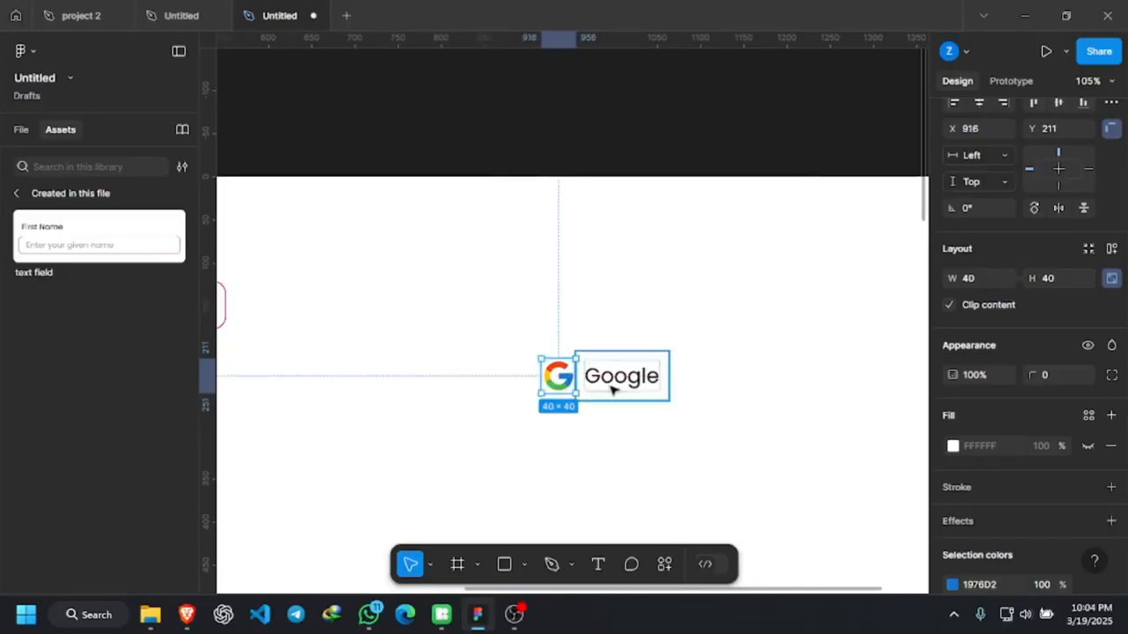
Combine the Google logo and the "Google" text frame in a horizontal auto layout.
scroll(613, 389, up, 2)
scroll(613, 388, up, 3)
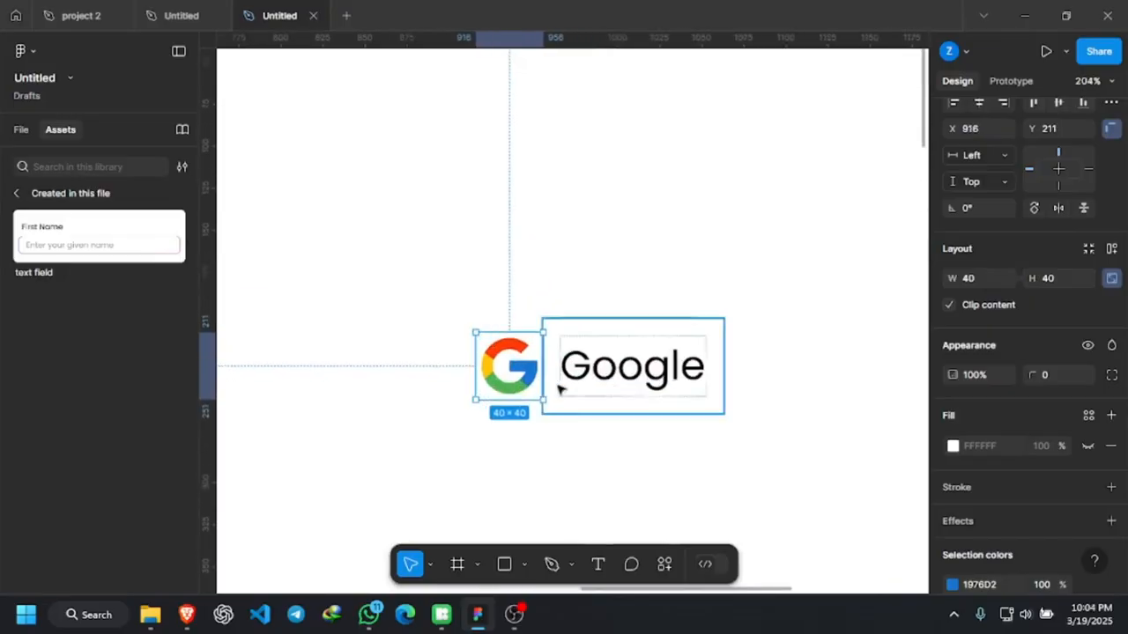
shift+click(623, 374)
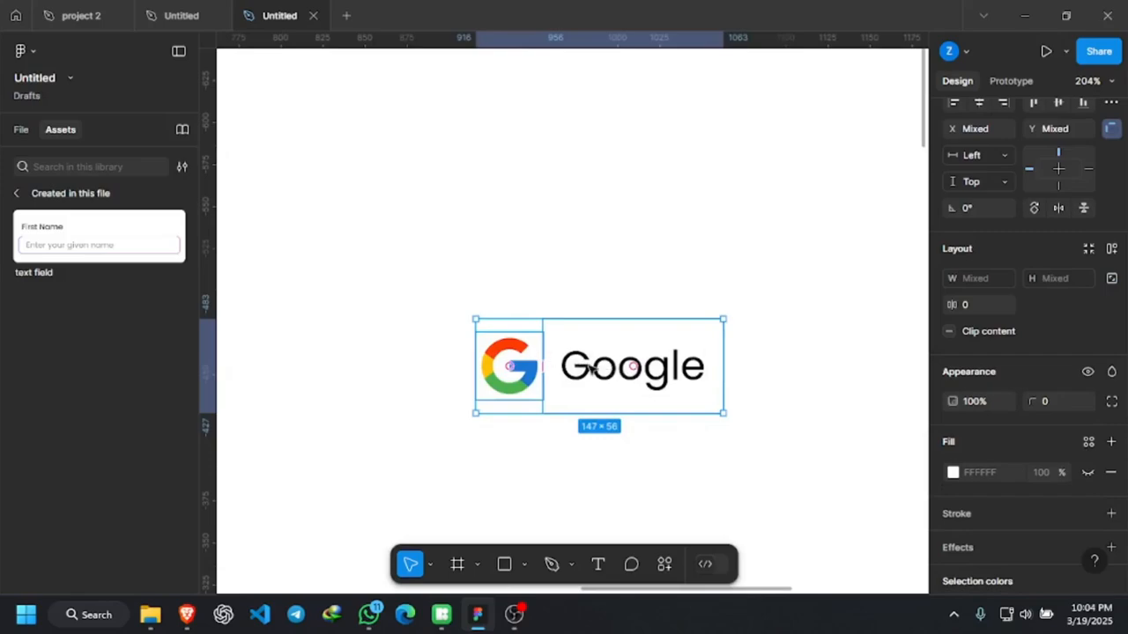
right_click(592, 370)
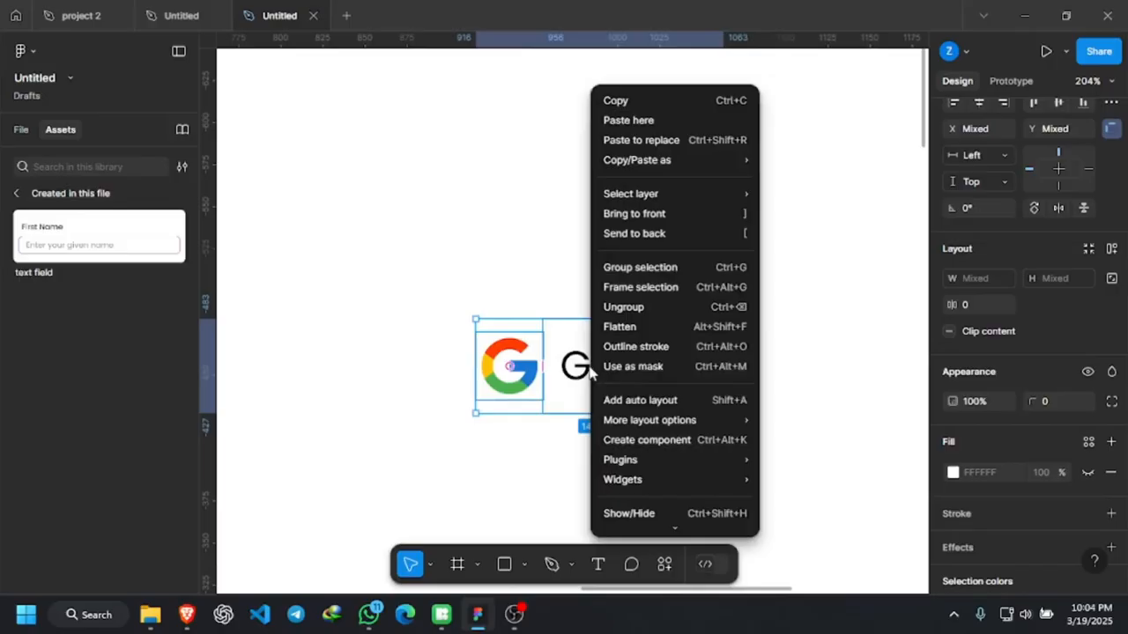
click(673, 402)
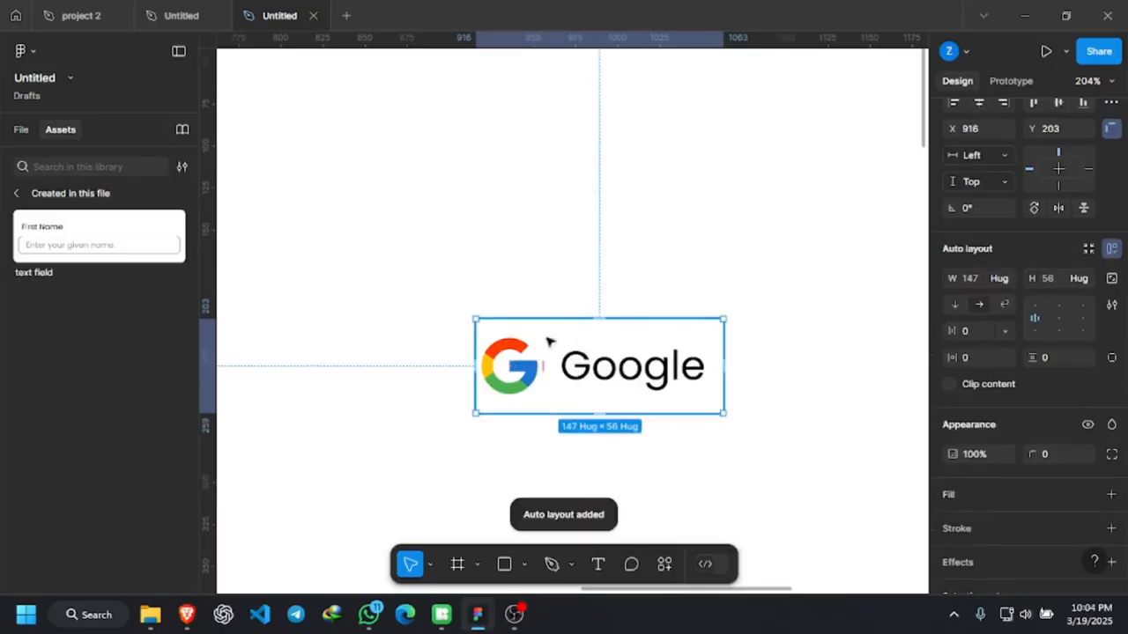
Check the outlined social buttons in the reference file and add a black 000000 inside stroke of weight 1 to the new Google button frame.
scroll(456, 334, down, 3)
scroll(575, 377, up, 3)
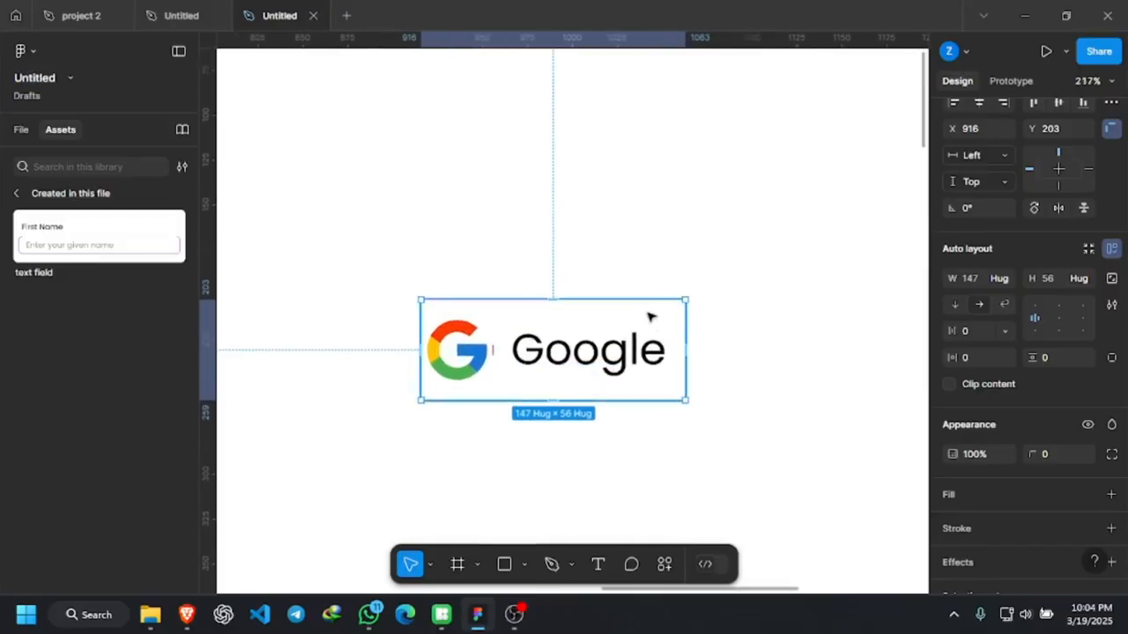
scroll(1005, 399, down, 3)
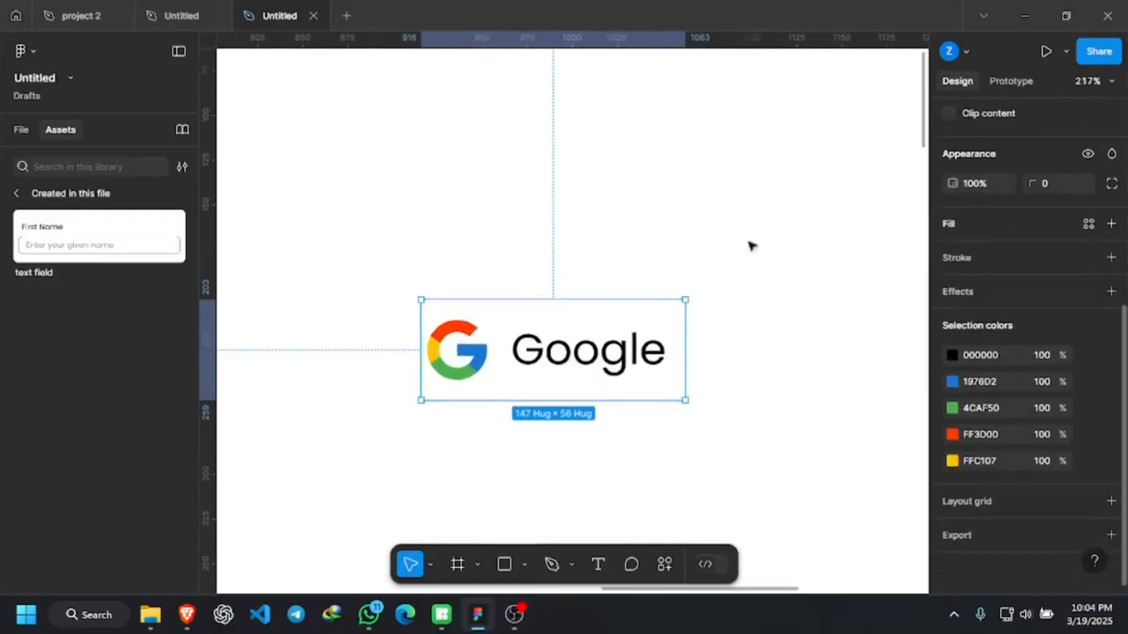
click(184, 16)
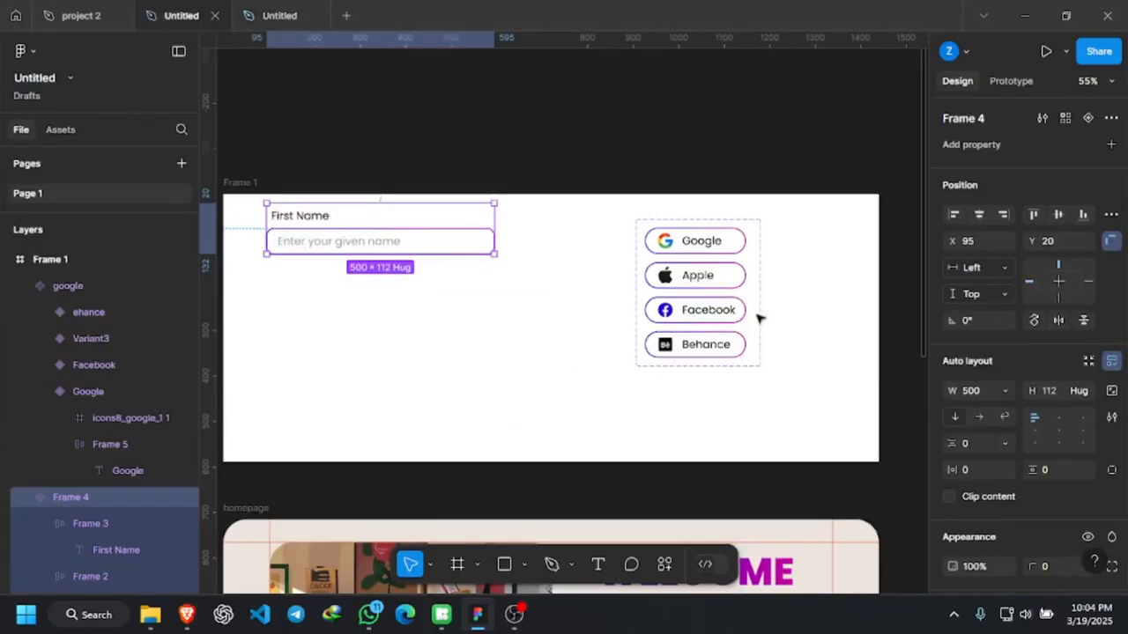
scroll(728, 262, up, 3)
scroll(728, 231, up, 2)
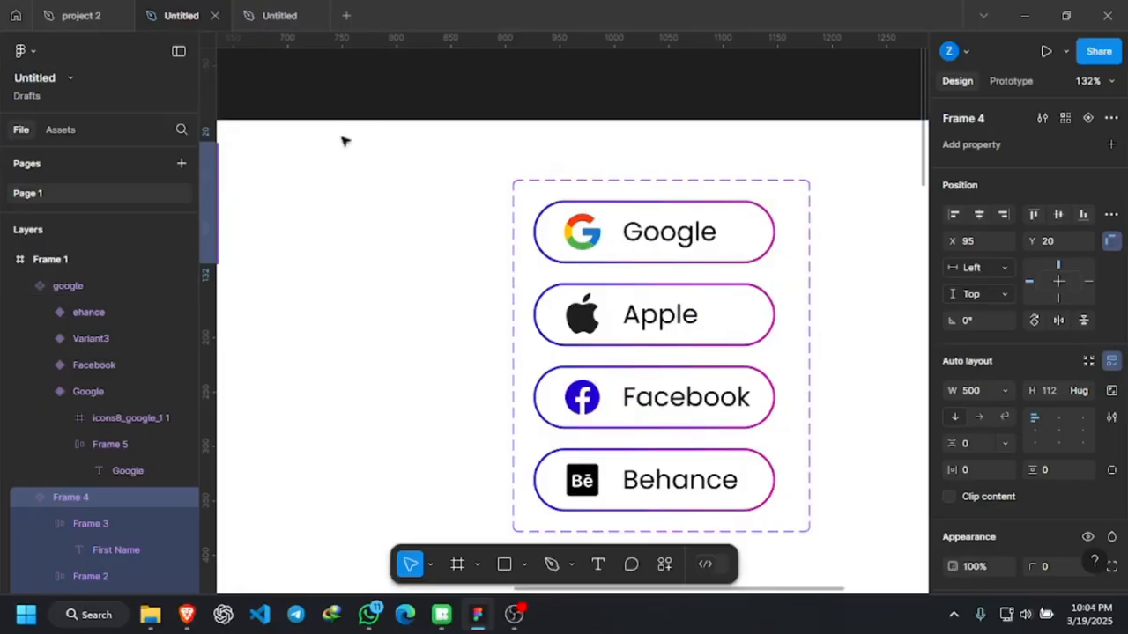
click(279, 15)
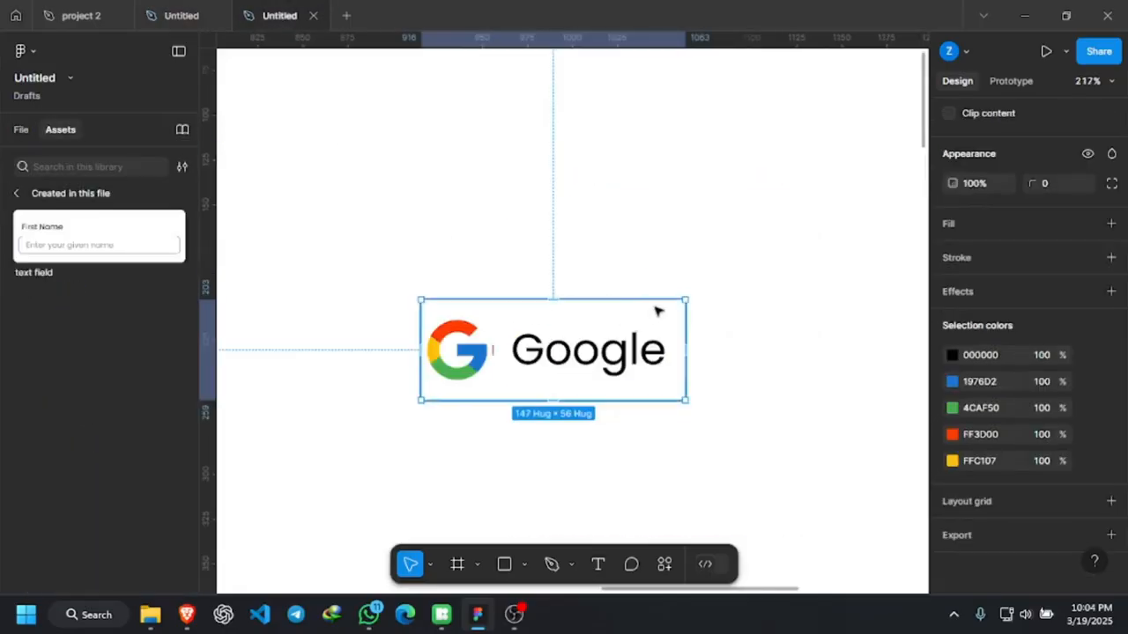
click(958, 259)
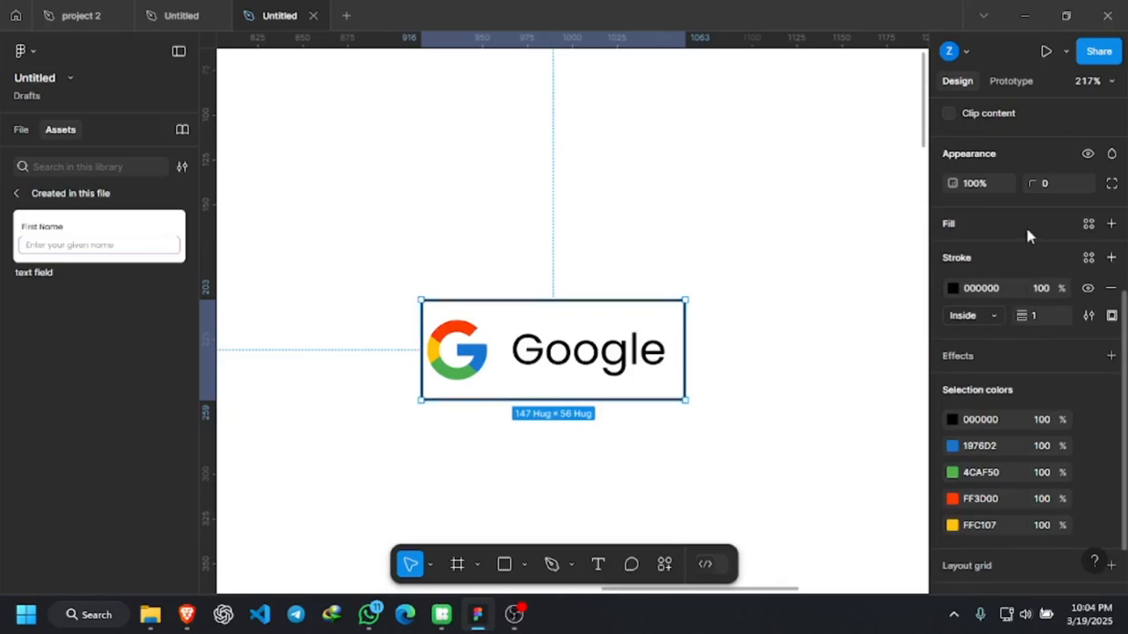
Apply the gradient colour style to the Google button's stroke and set its corner radius to 100.
click(954, 289)
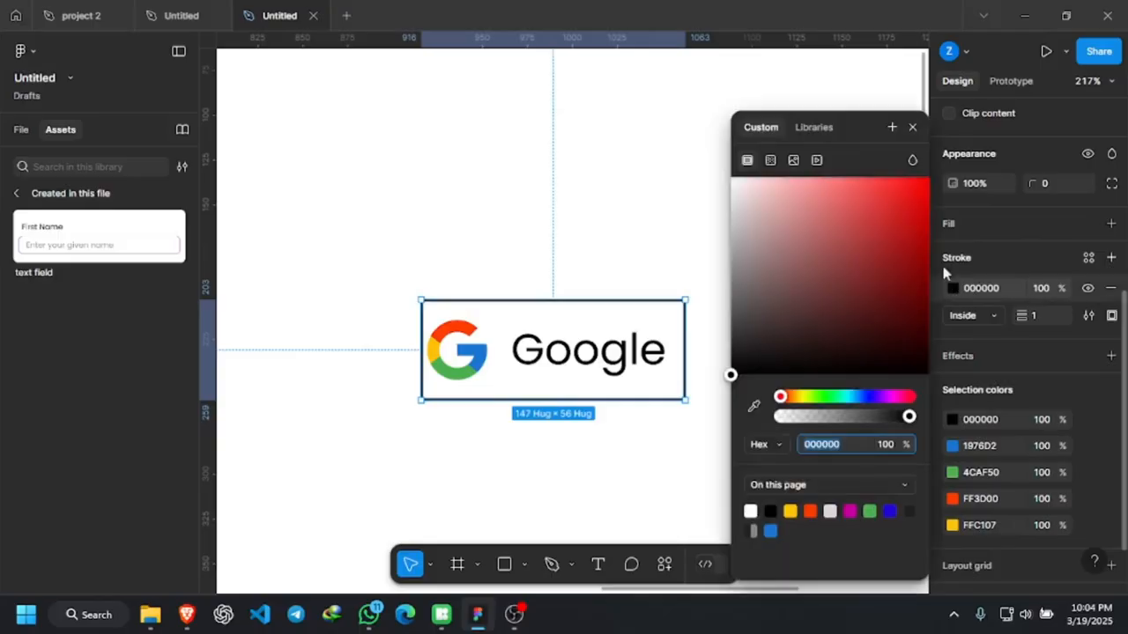
click(813, 127)
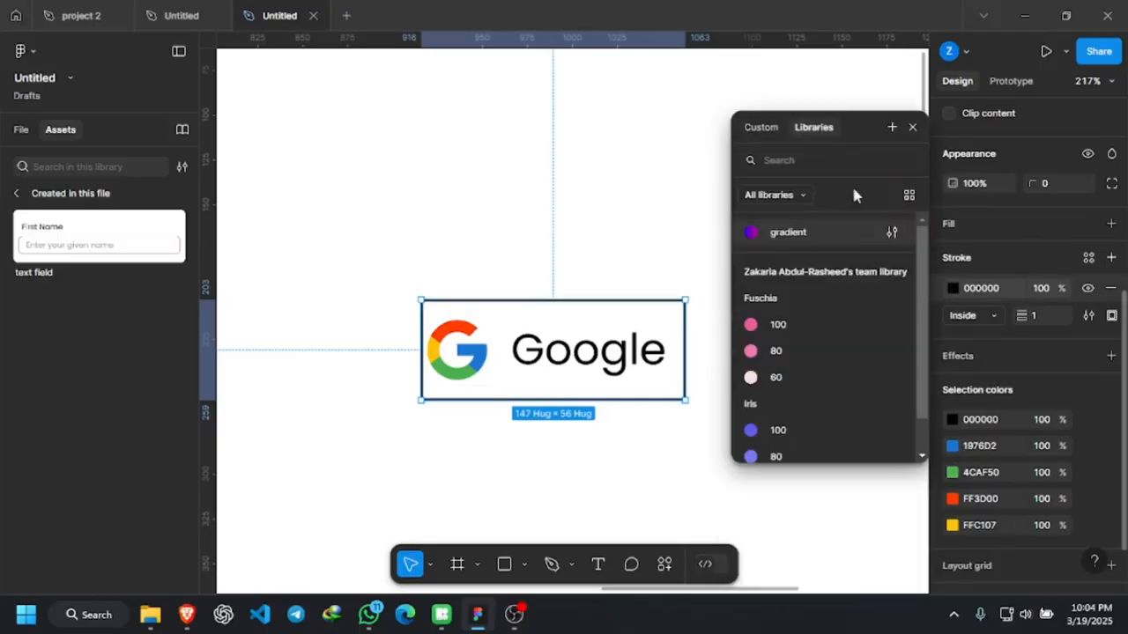
click(811, 235)
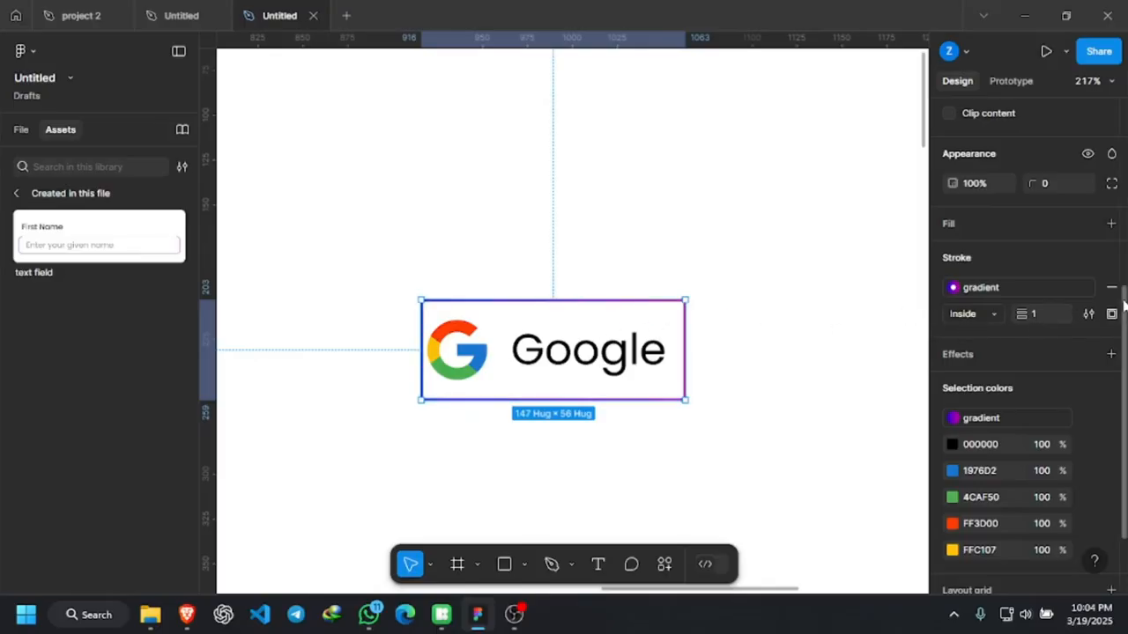
scroll(1057, 291, up, 3)
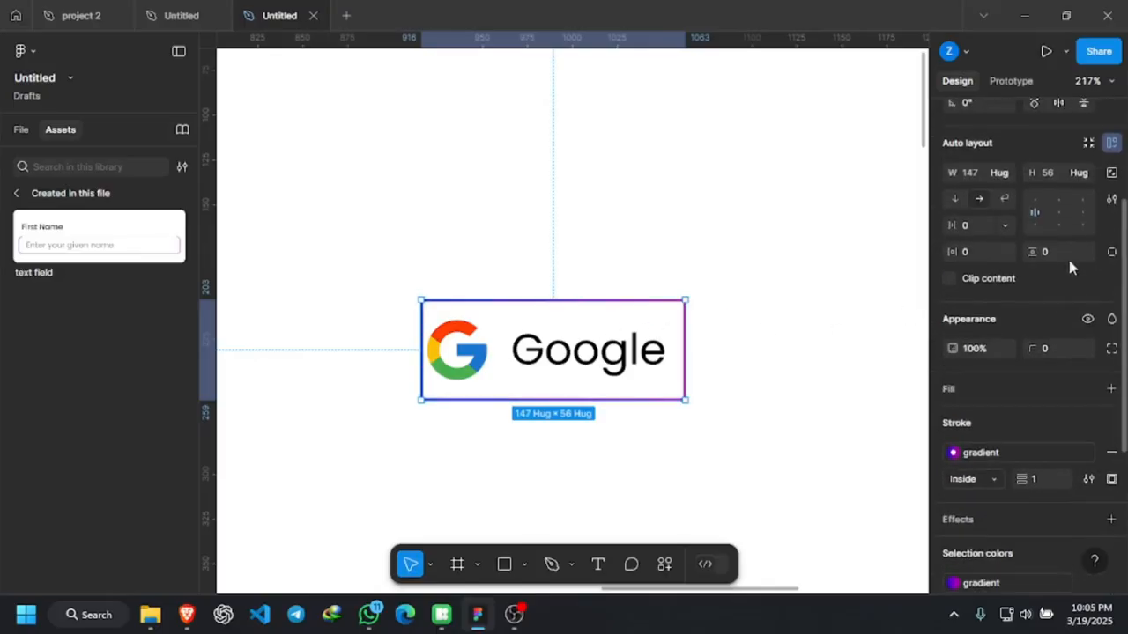
click(1056, 349)
key(Return)
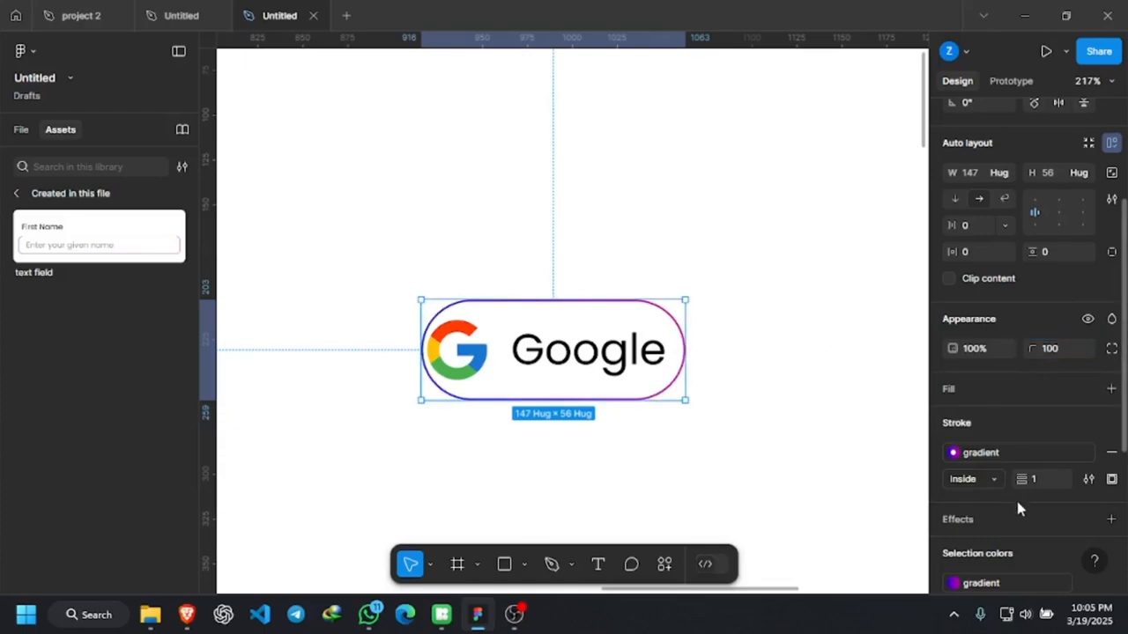
Set the Google button's horizontal auto layout padding to 24.
scroll(981, 483, down, 3)
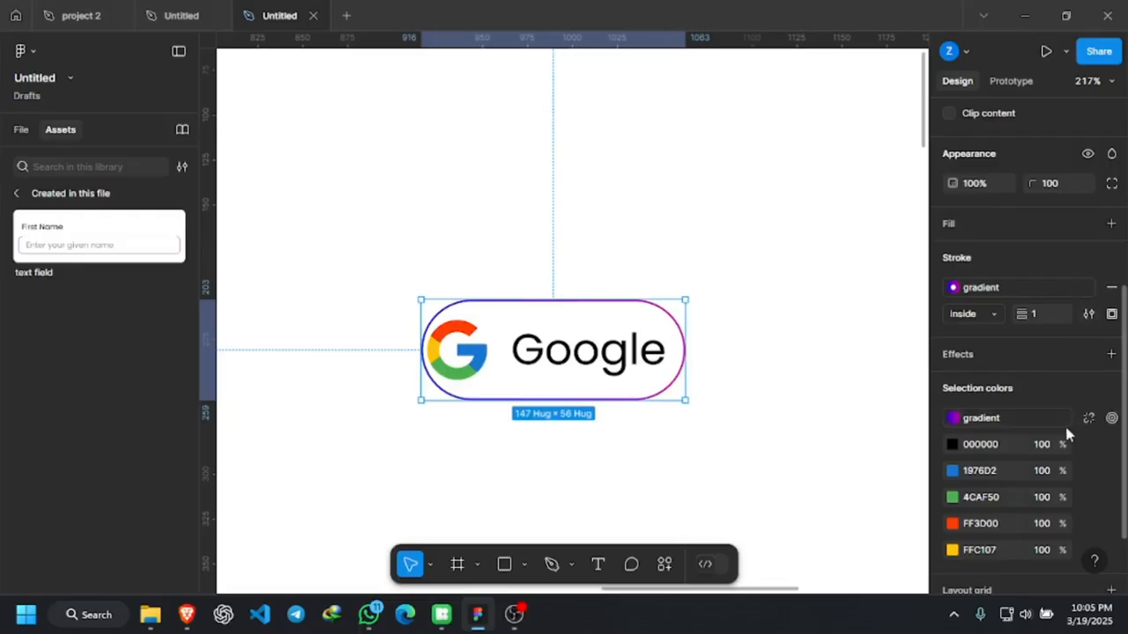
scroll(1053, 246, up, 3)
click(970, 253)
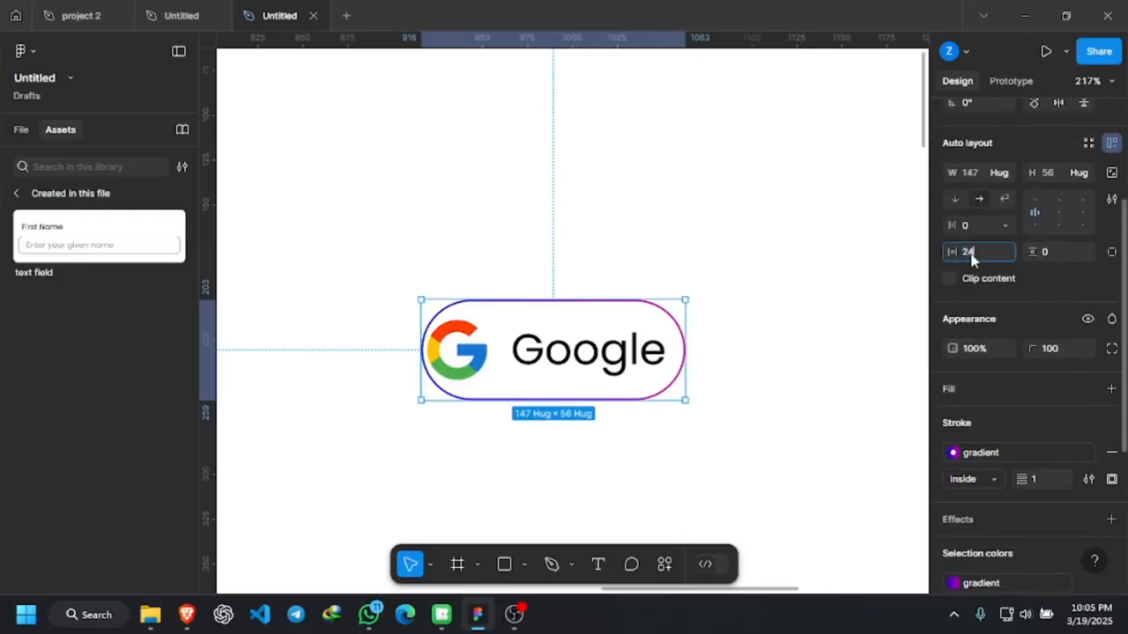
text(24)
key(Return)
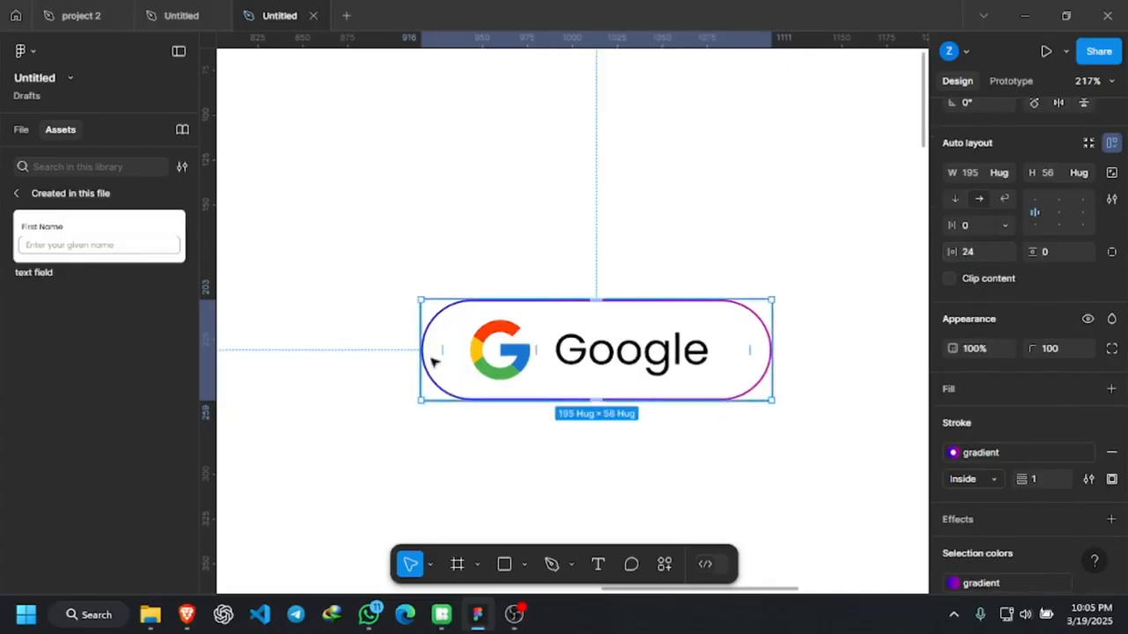
click(722, 235)
Move the Google button up and slightly right on the white frame, to about X 935, Y 90.
scroll(622, 349, down, 5)
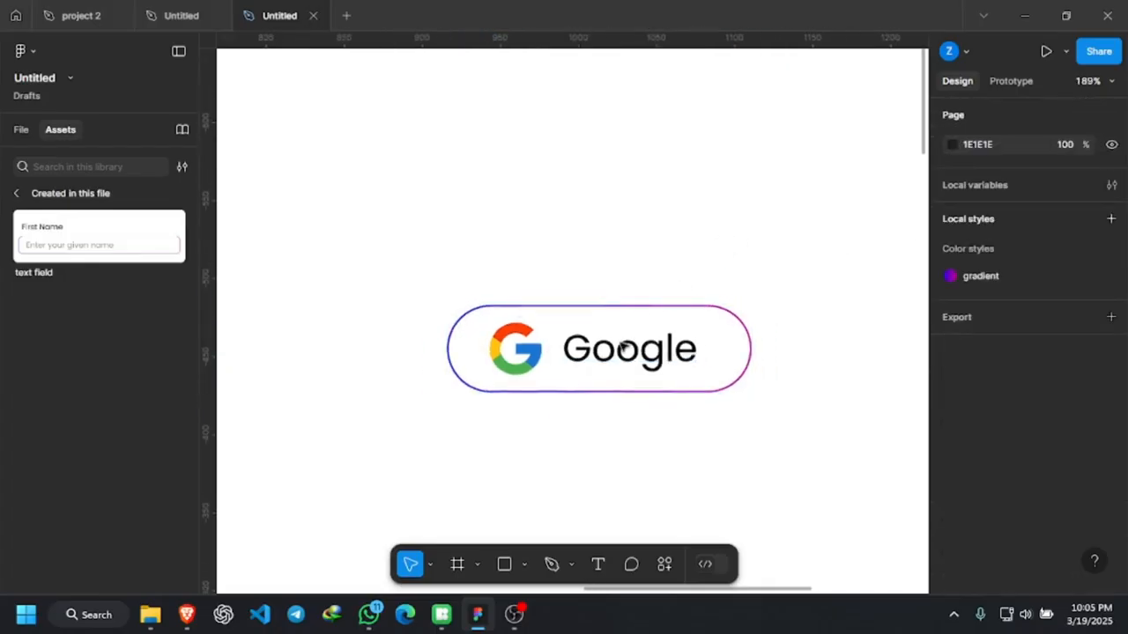
scroll(622, 349, up, 2)
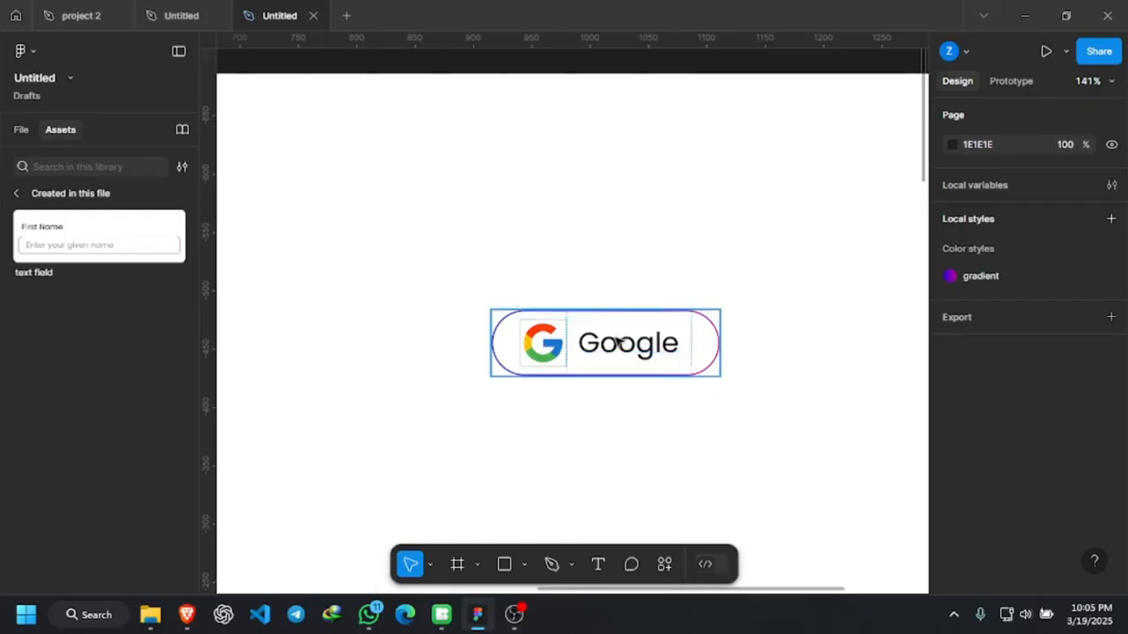
drag(620, 344, 652, 214)
scroll(654, 215, down, 3)
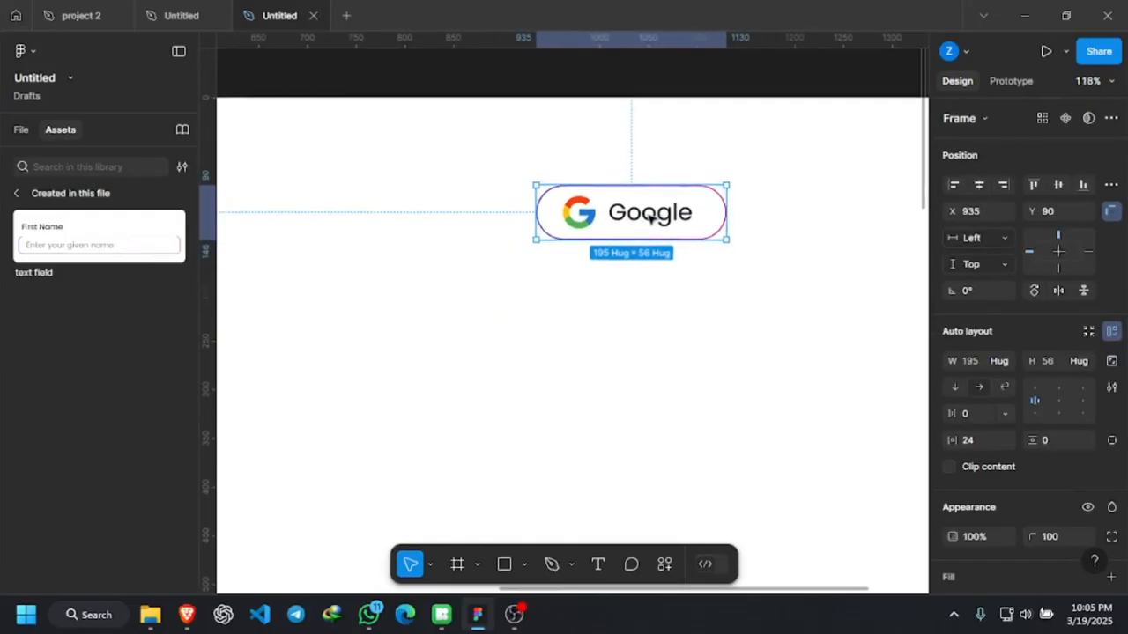
click(758, 221)
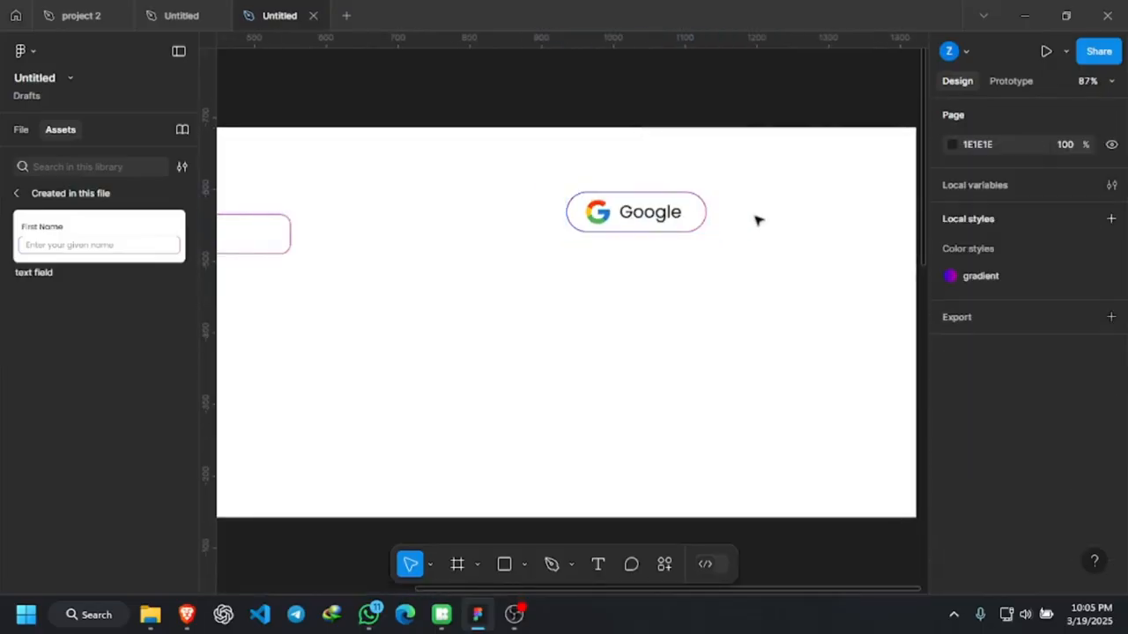
Create a component from the Google button frame.
click(675, 216)
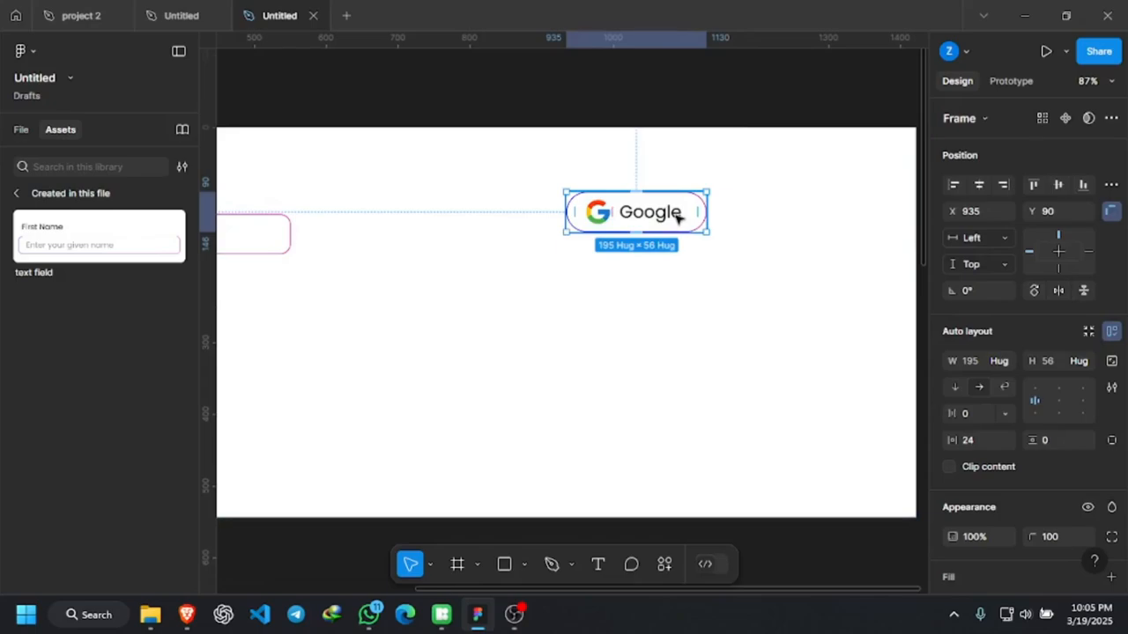
scroll(678, 220, up, 5)
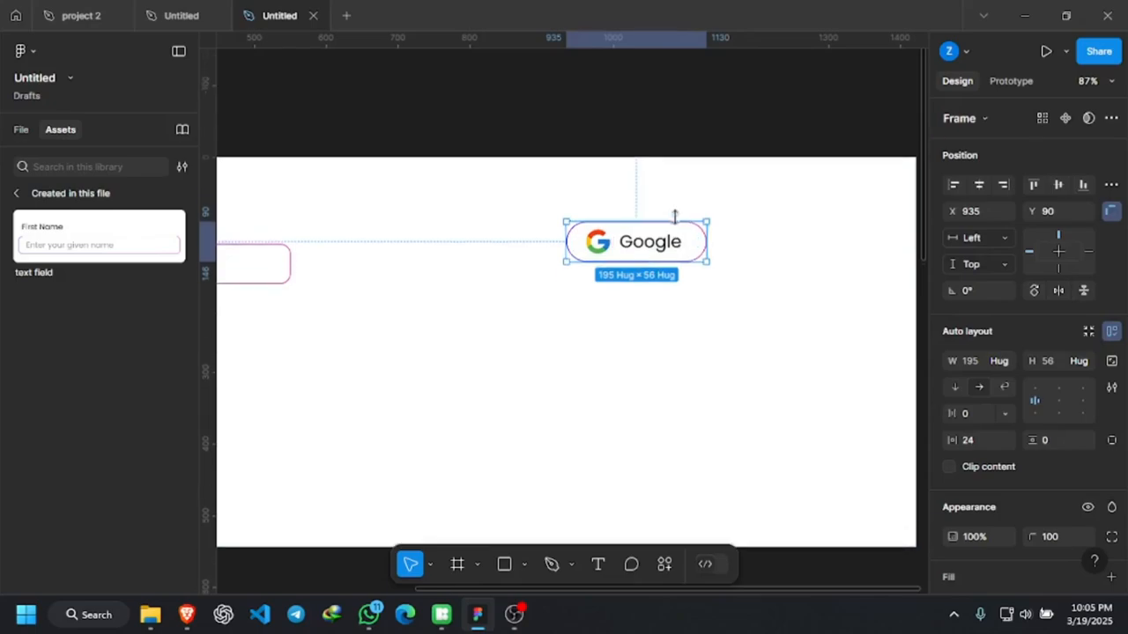
click(752, 241)
click(680, 240)
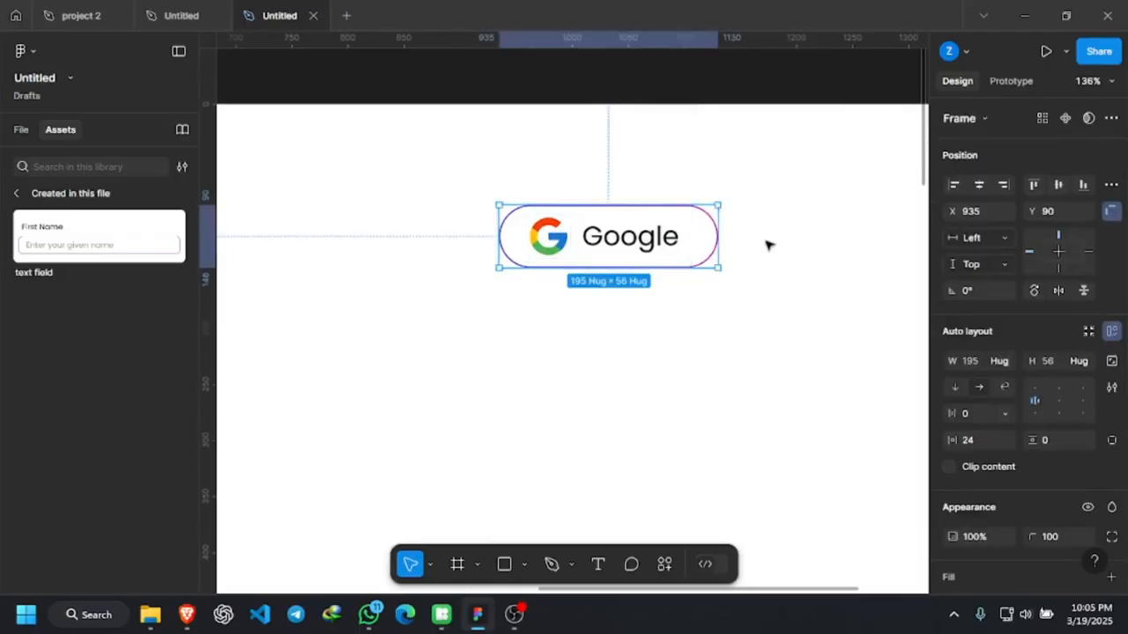
click(767, 244)
click(631, 244)
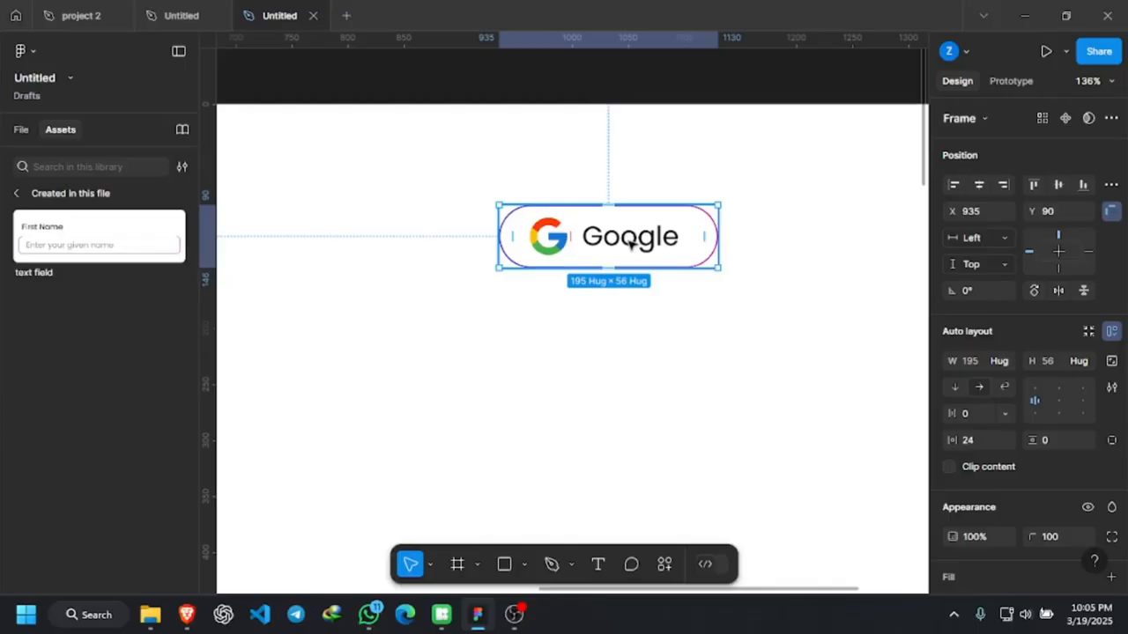
right_click(630, 245)
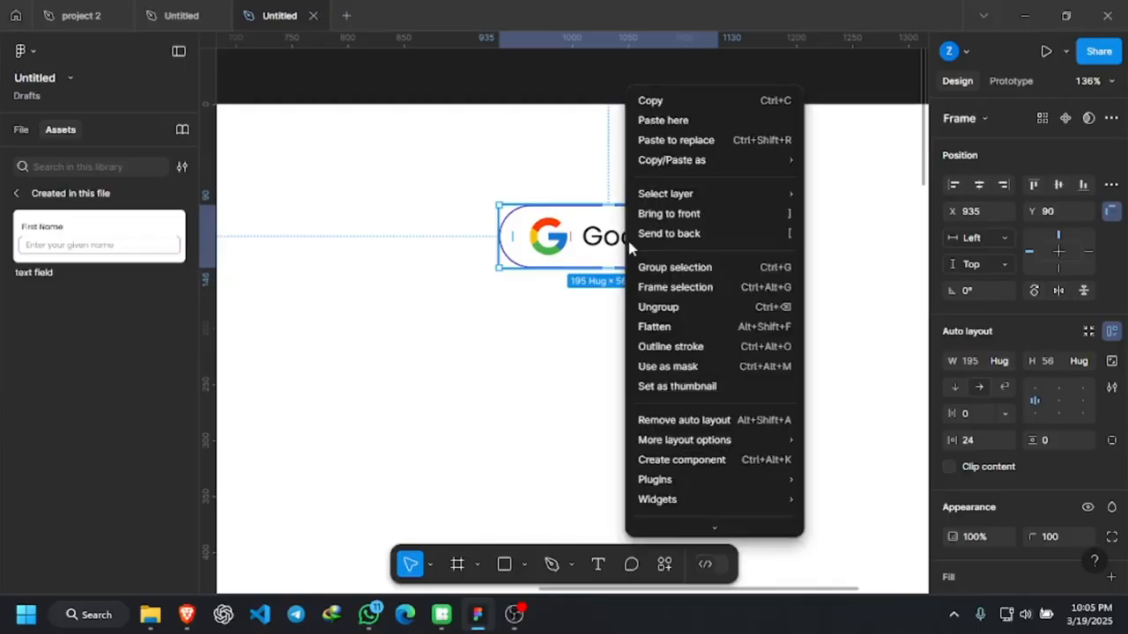
click(733, 462)
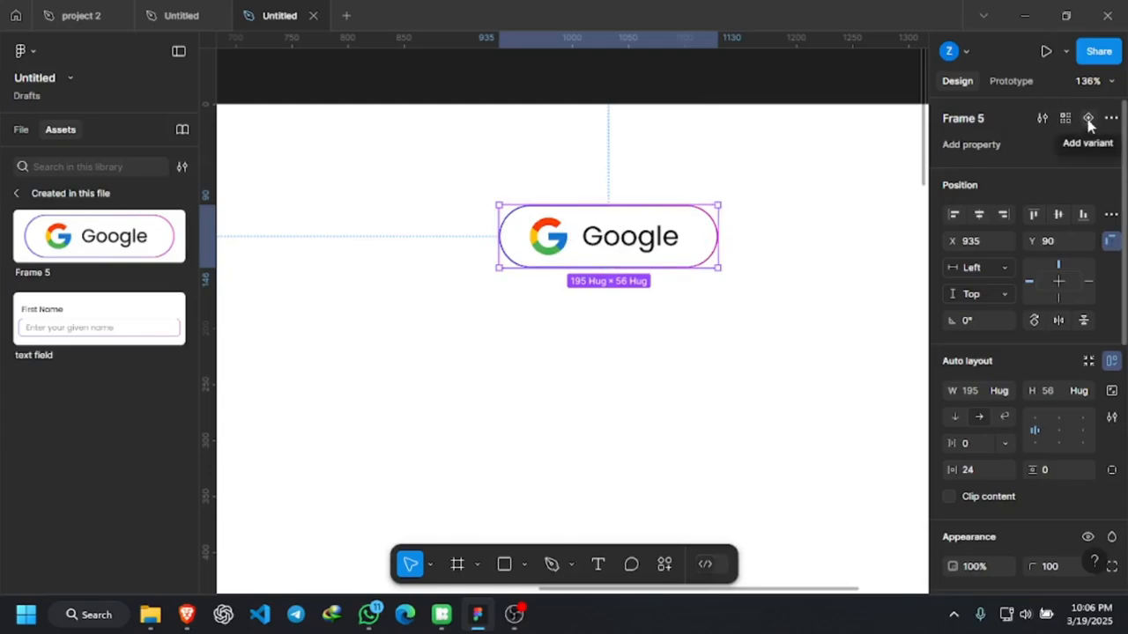
Rename the Google button component as google.
double_click(976, 122)
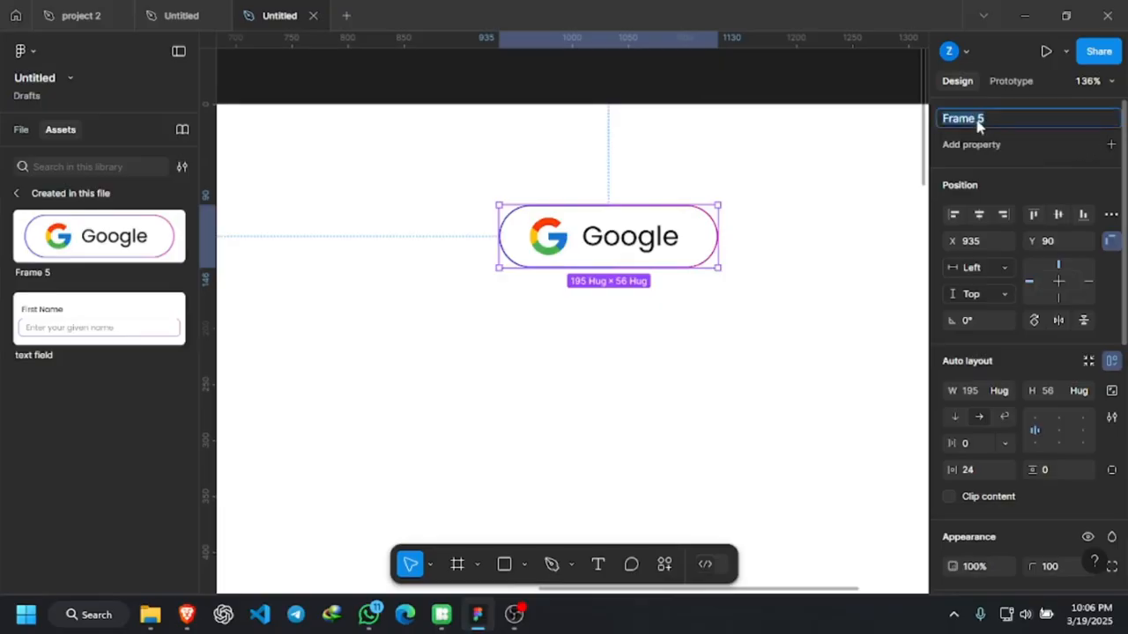
text(google)
key(Return)
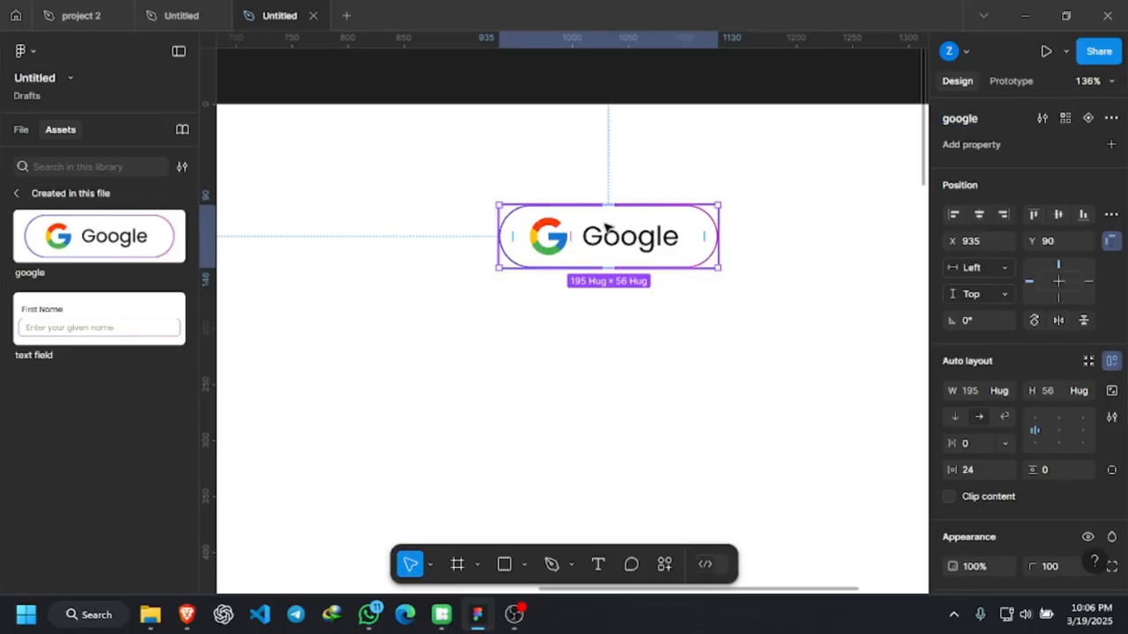
Add three variants to the google component, stacked below the original button.
click(1089, 120)
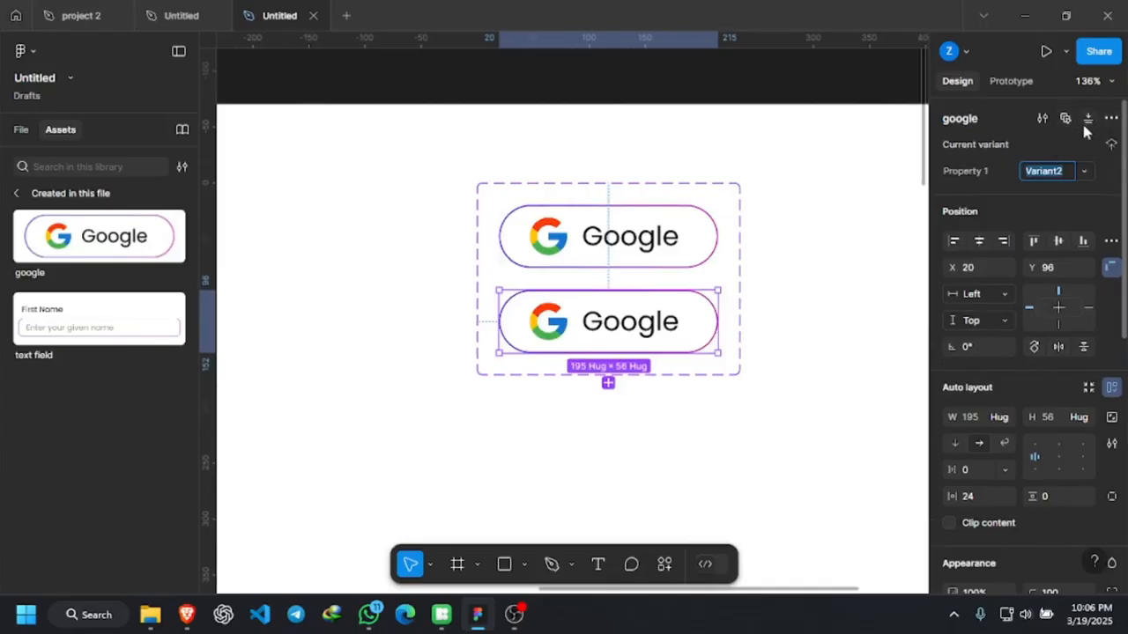
click(608, 382)
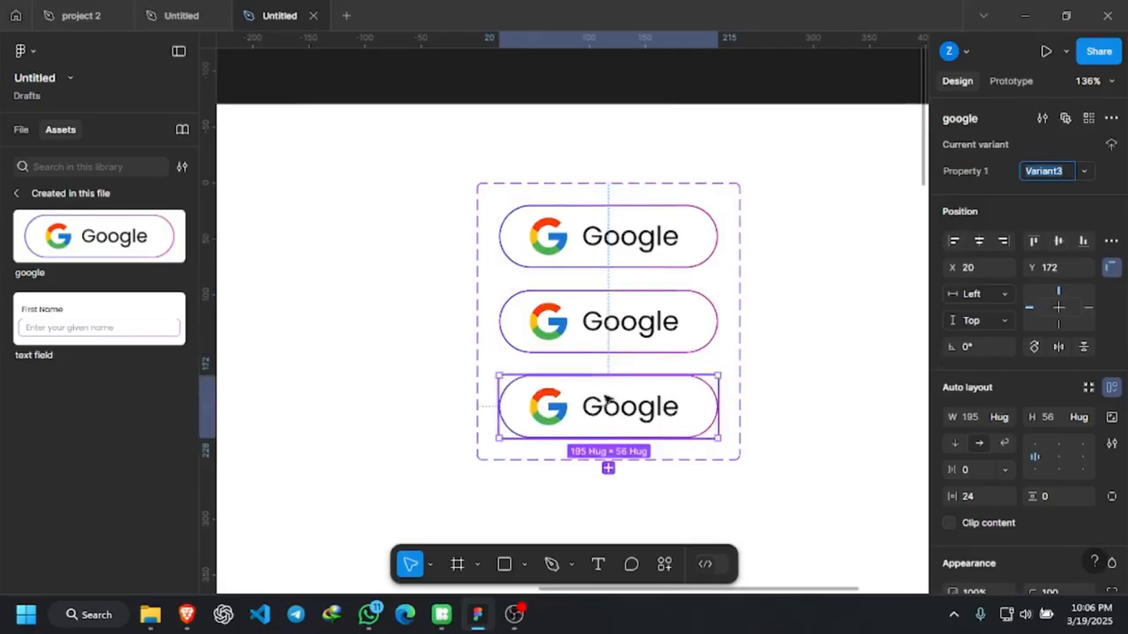
click(607, 469)
Replace the second variant's label text with Apple.
scroll(637, 335, down, 3)
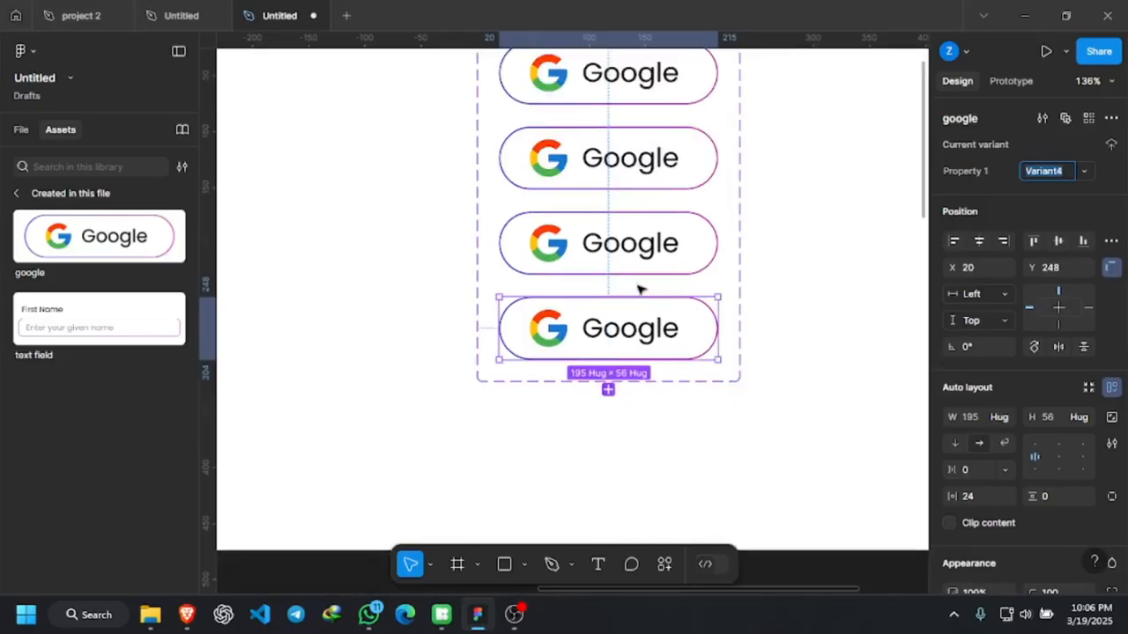
scroll(637, 282, up, 1)
click(627, 188)
double_click(627, 189)
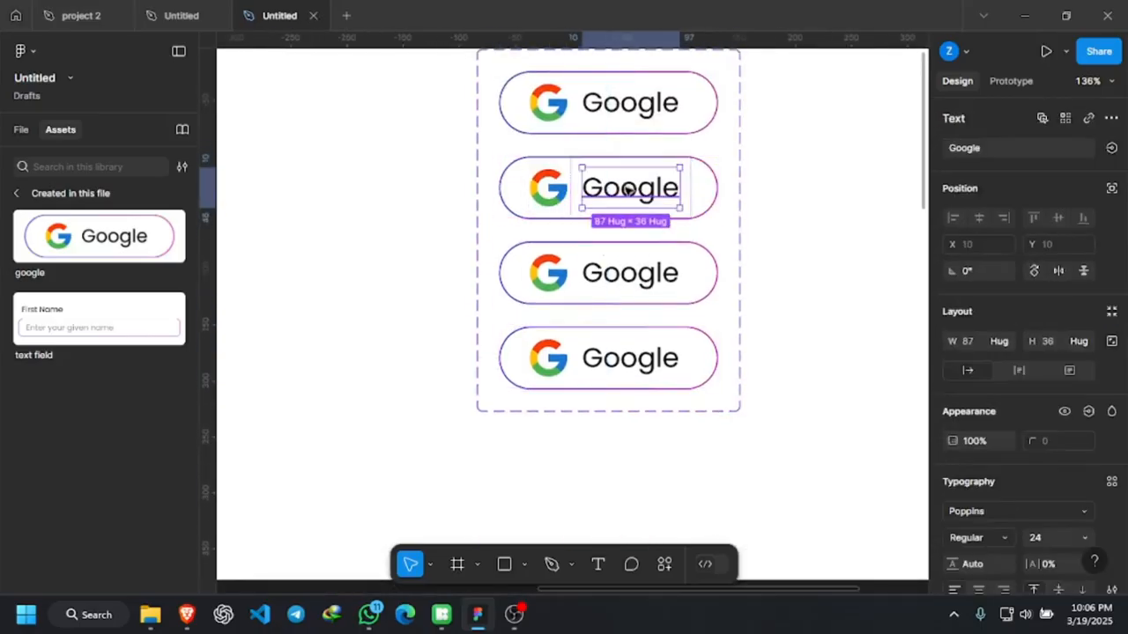
double_click(627, 189)
click(628, 188)
double_click(627, 189)
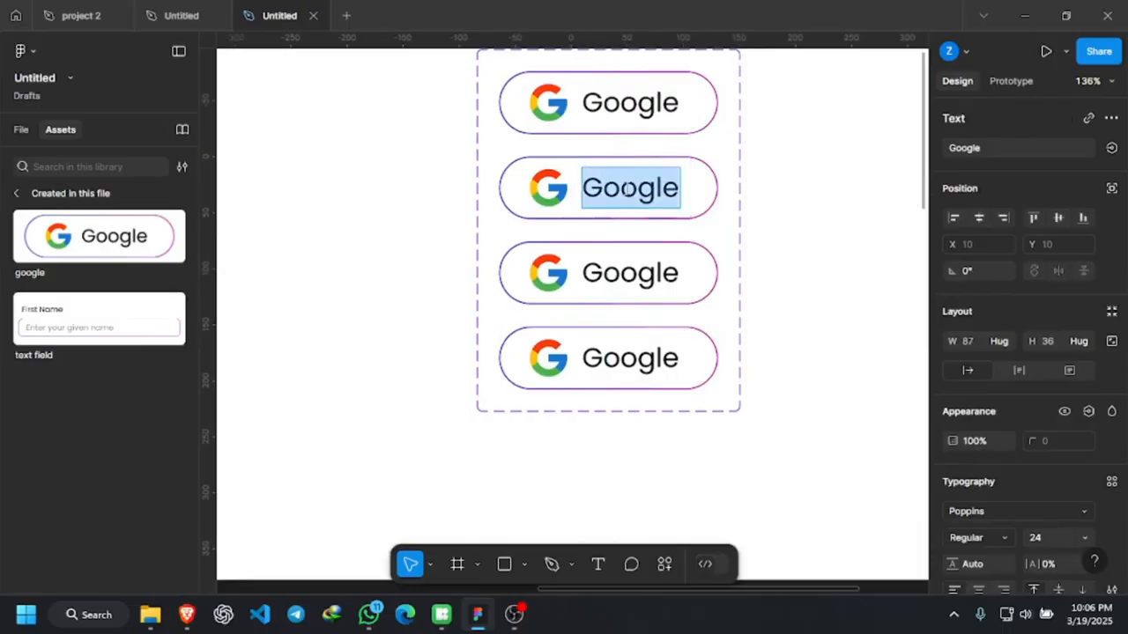
text(App)
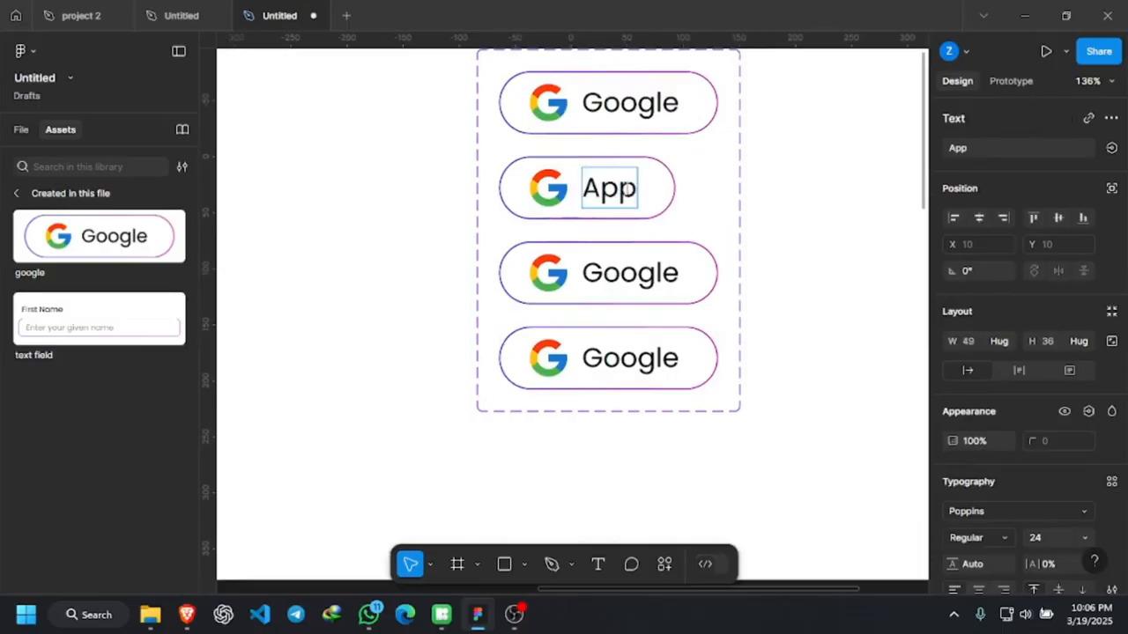
text(le)
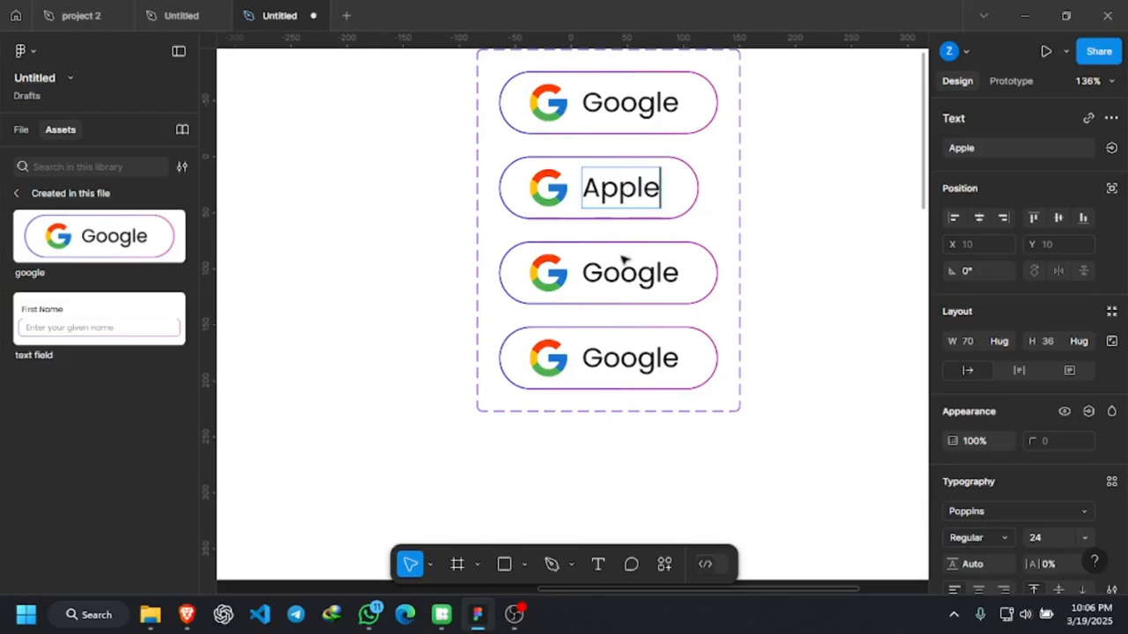
Replace the third variant's label text with Facebook.
double_click(625, 280)
double_click(625, 275)
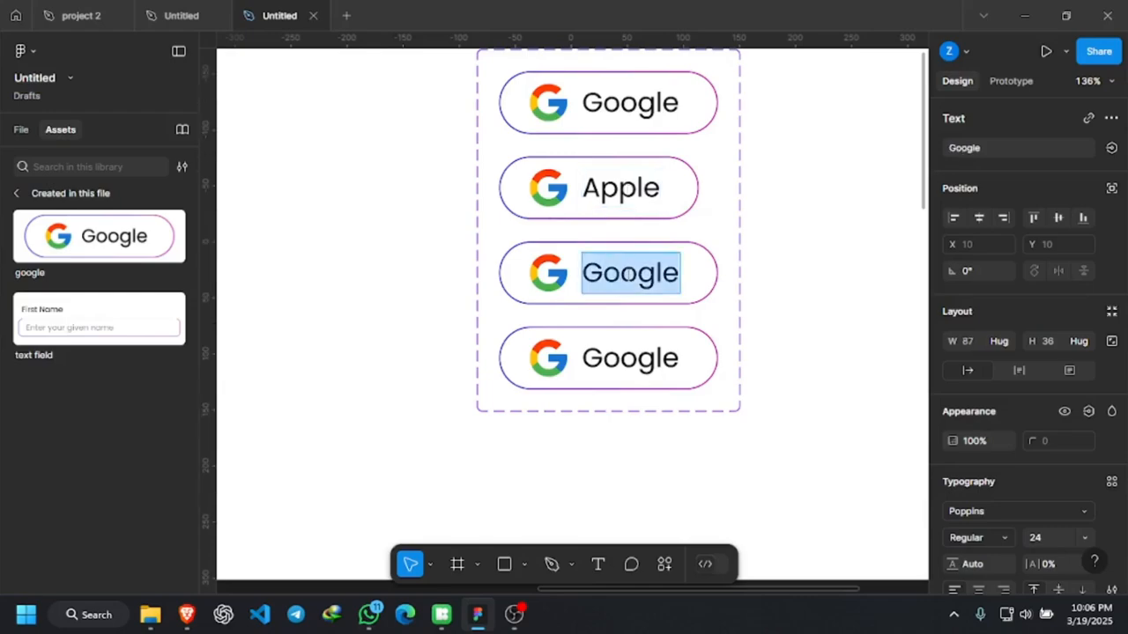
text(Face)
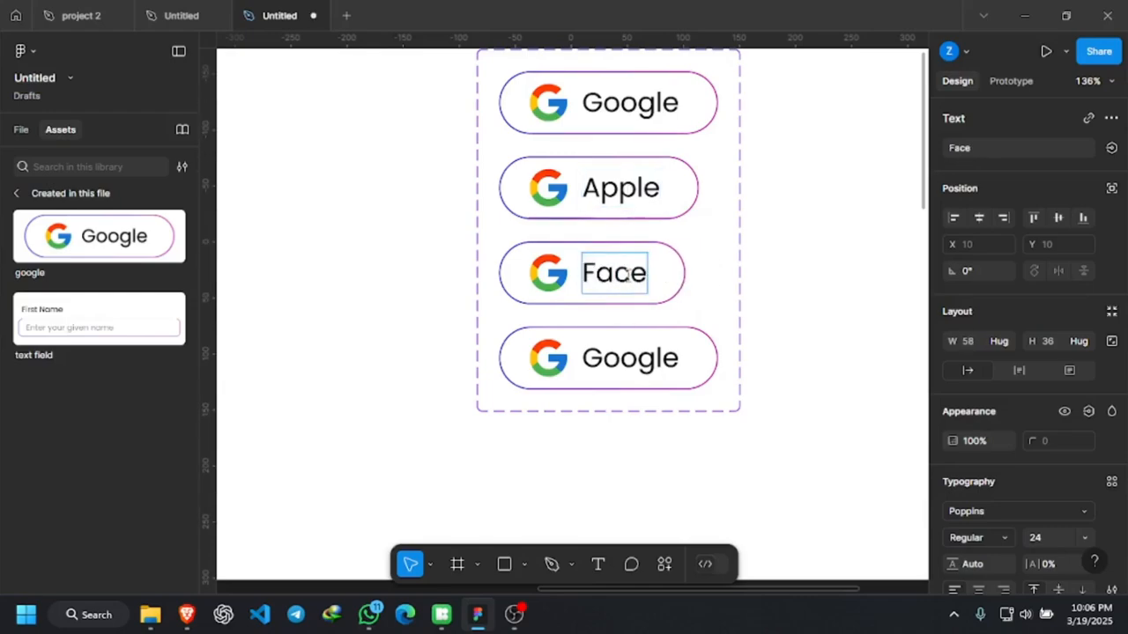
text(book)
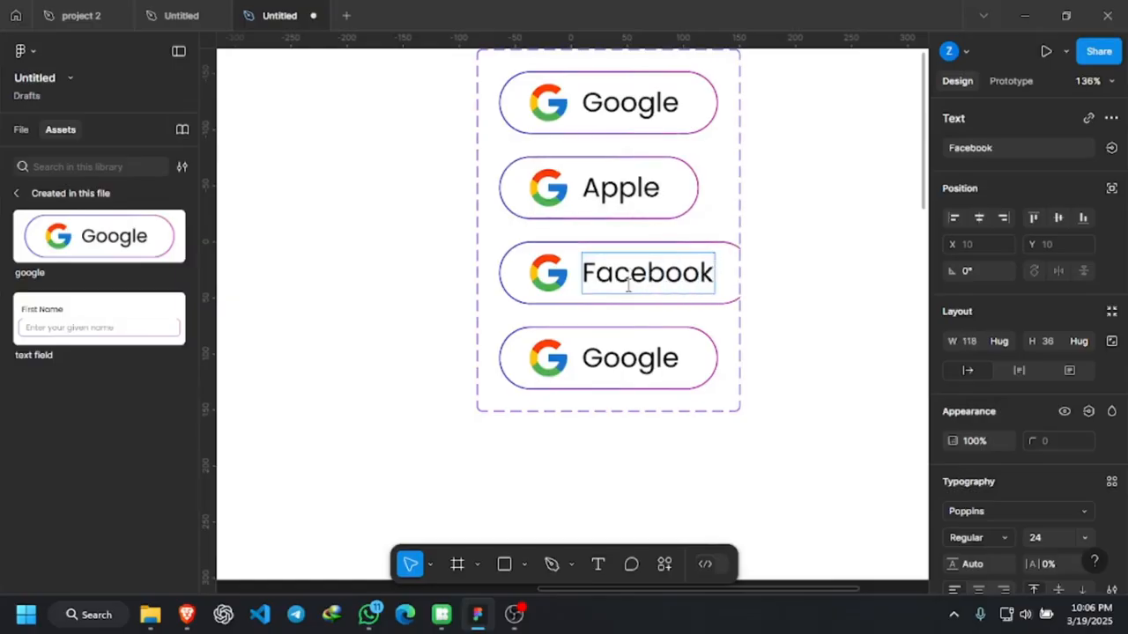
Replace the fourth variant's label text with Behance.
double_click(633, 358)
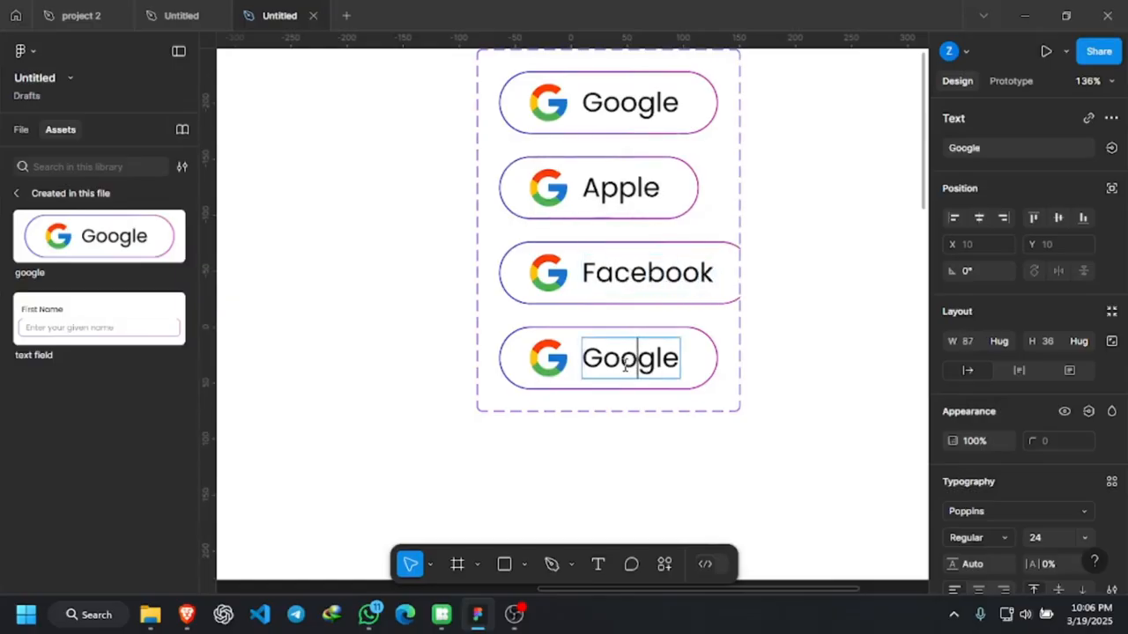
double_click(625, 364)
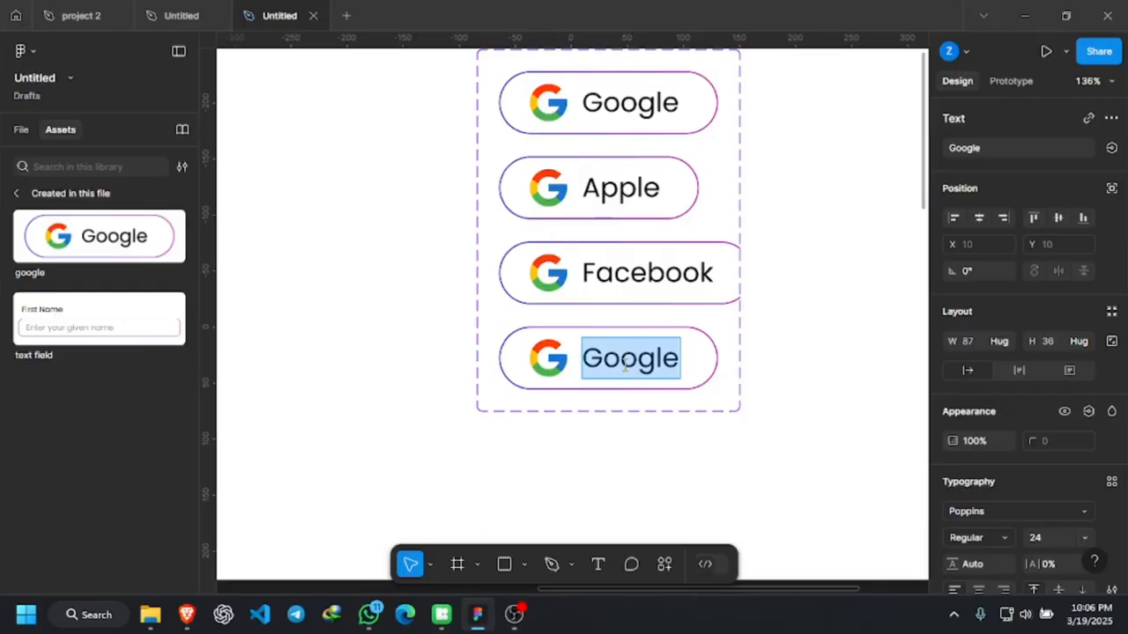
text(Behance)
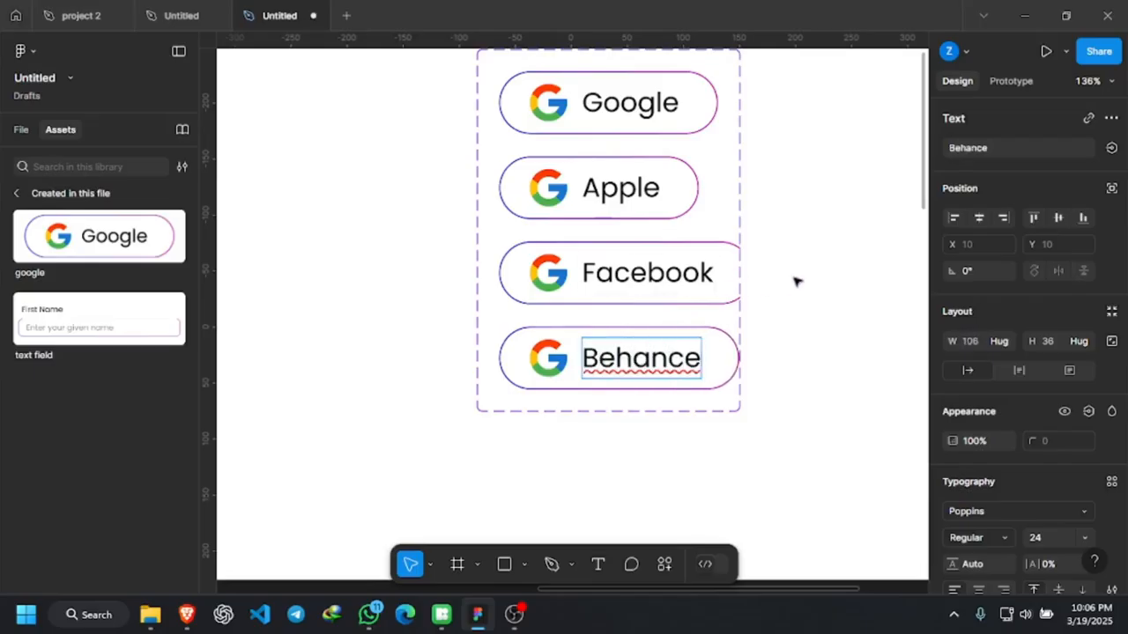
key(Escape)
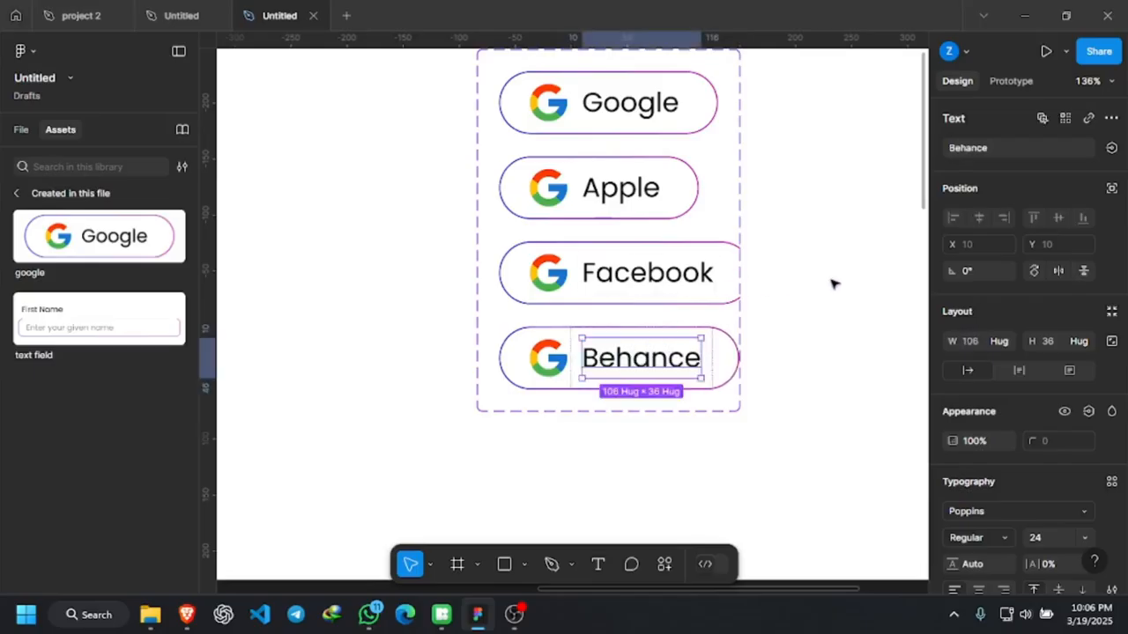
scroll(628, 344, up, 2)
scroll(628, 344, down, 1)
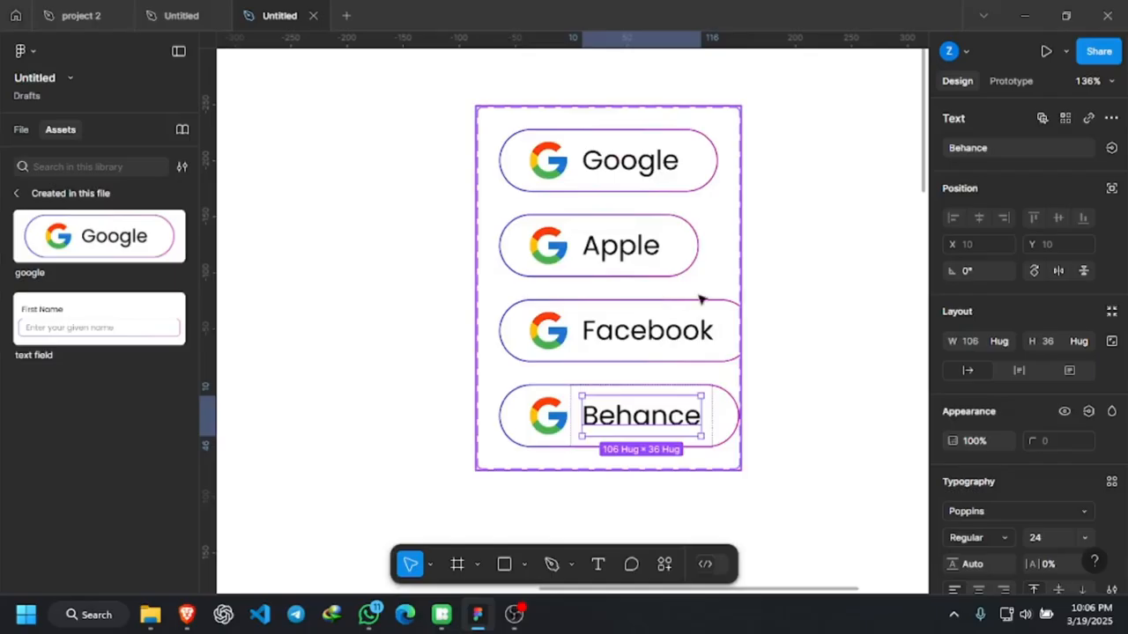
Examine the widths of the four button variants and the width sizing options of the Google variant.
click(683, 172)
click(679, 246)
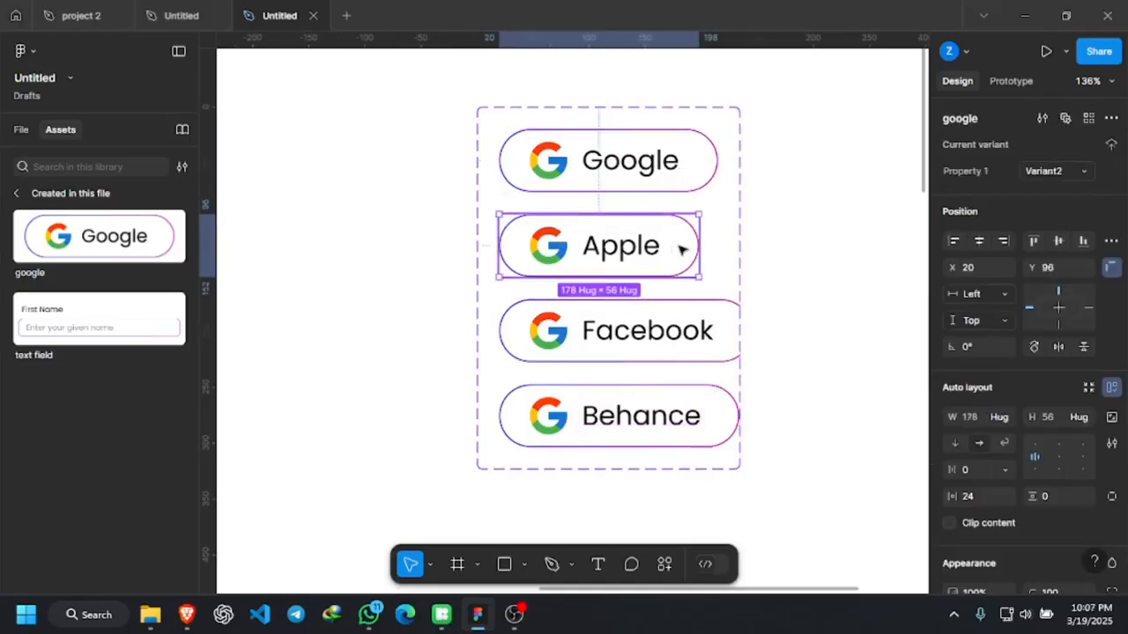
click(690, 351)
click(676, 421)
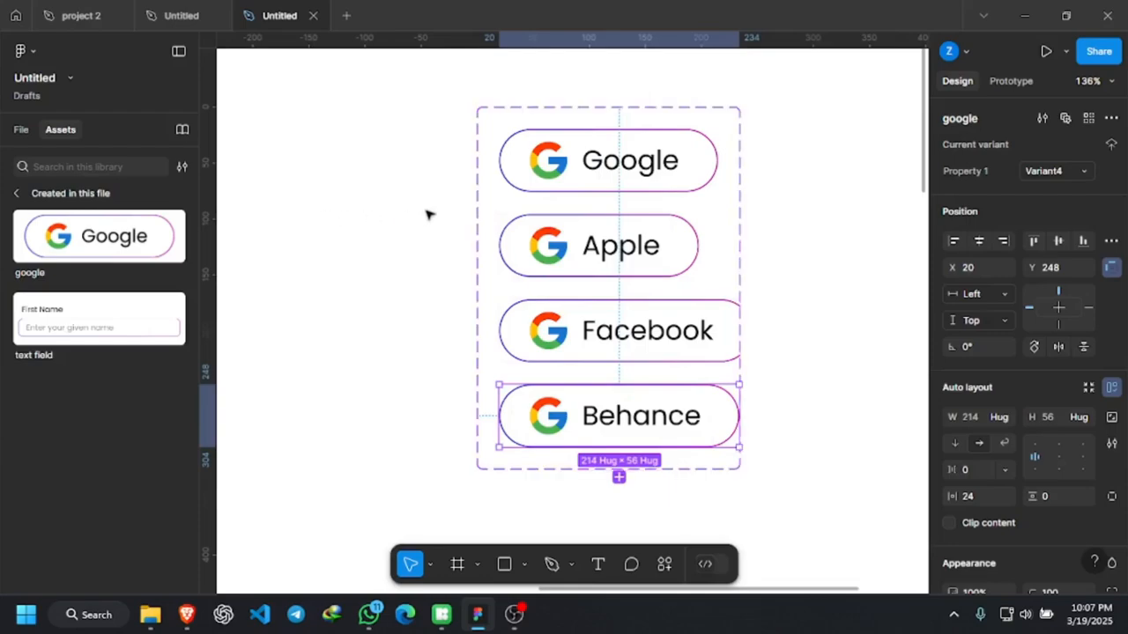
scroll(426, 214, down, 3)
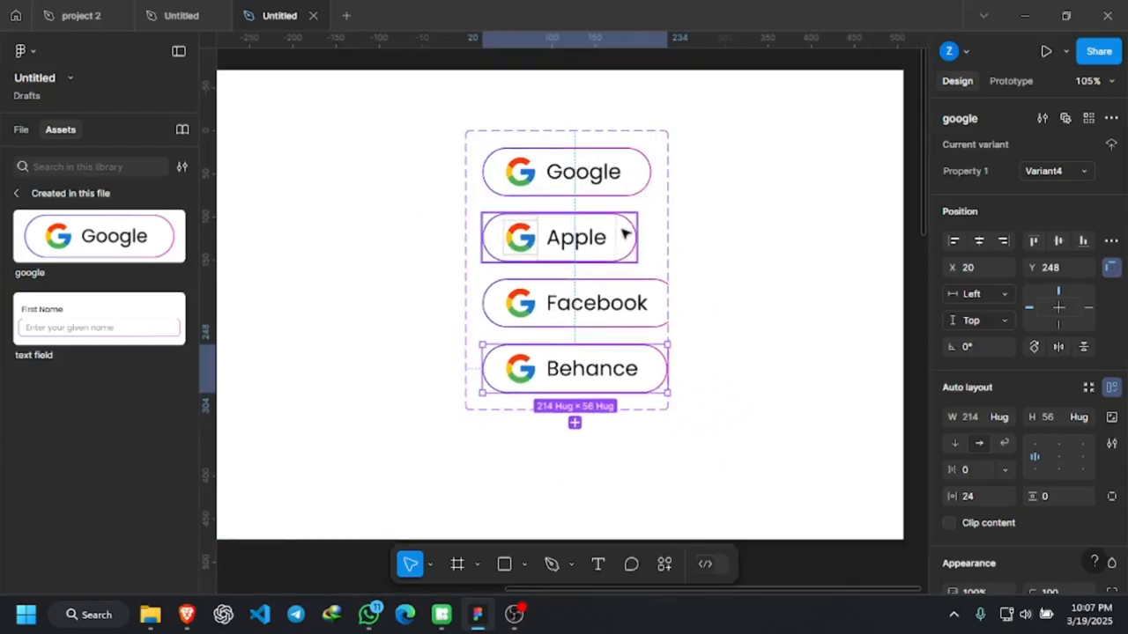
scroll(676, 250, up, 2)
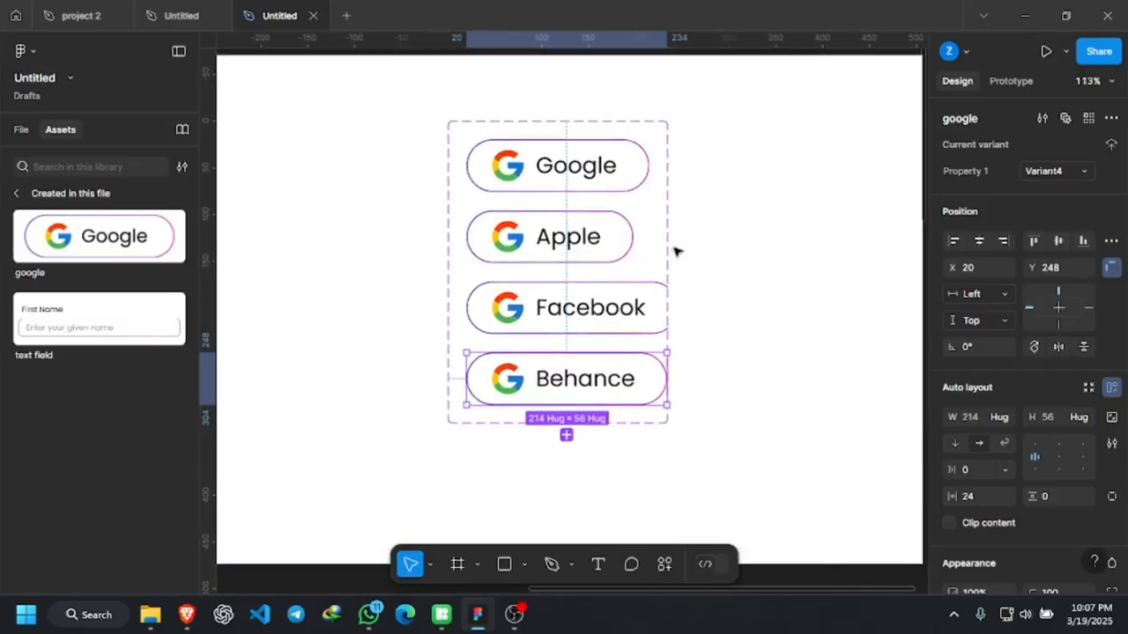
click(606, 142)
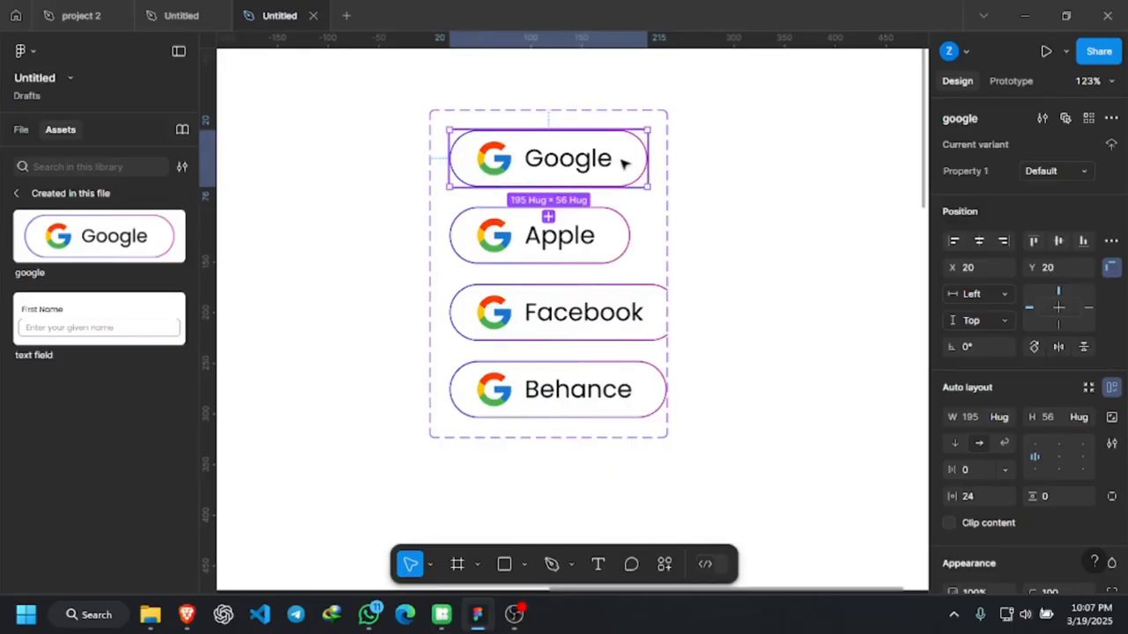
click(1006, 417)
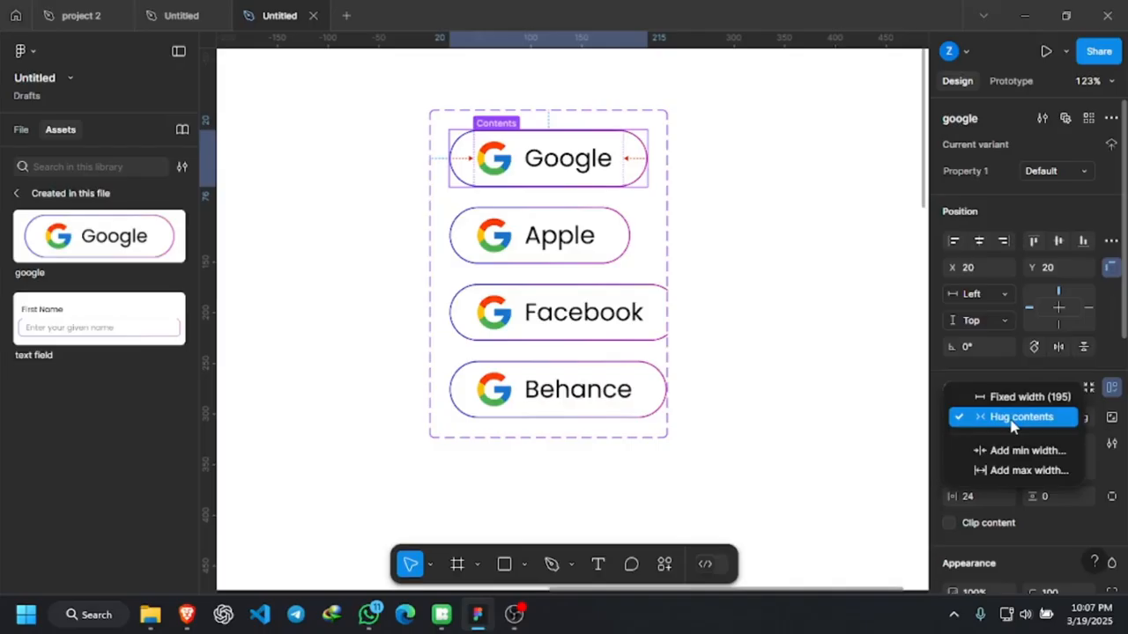
click(441, 111)
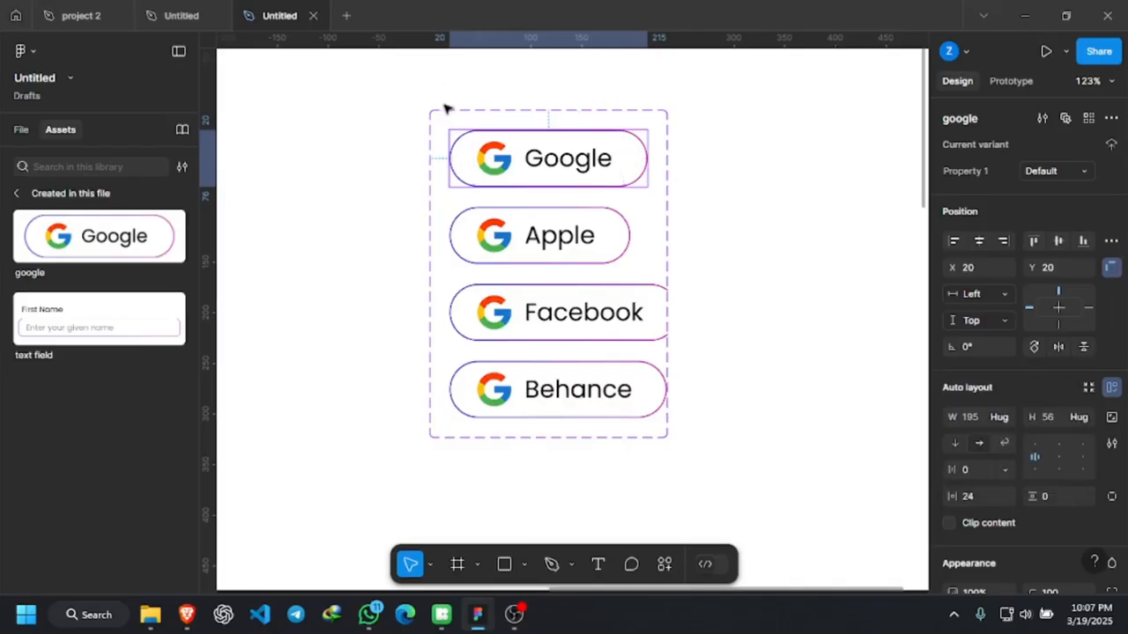
click(485, 111)
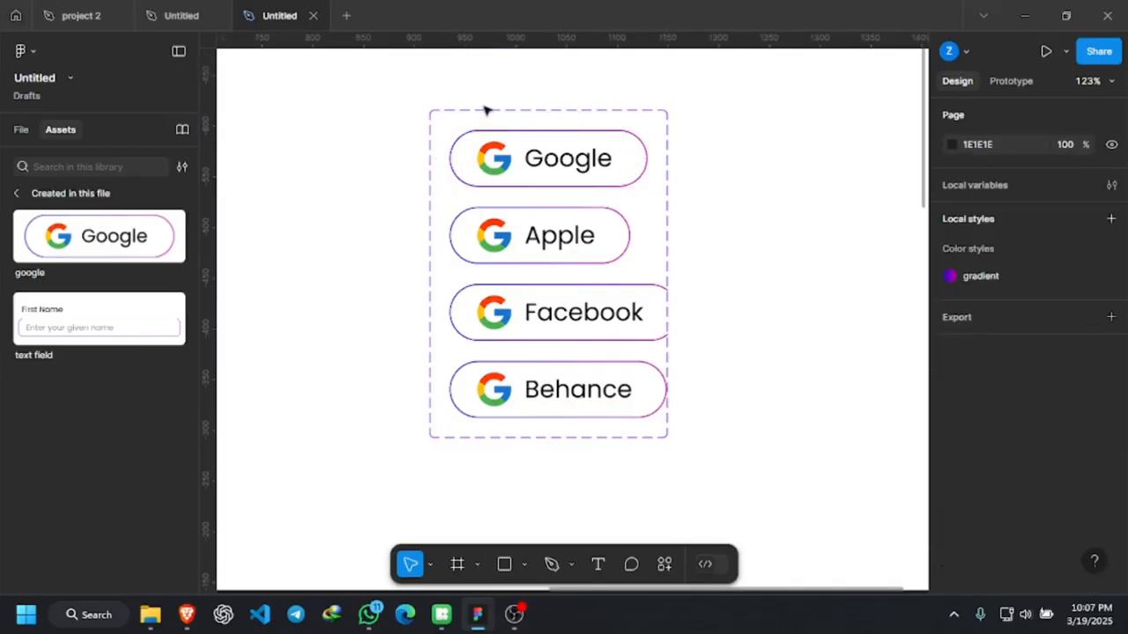
click(605, 113)
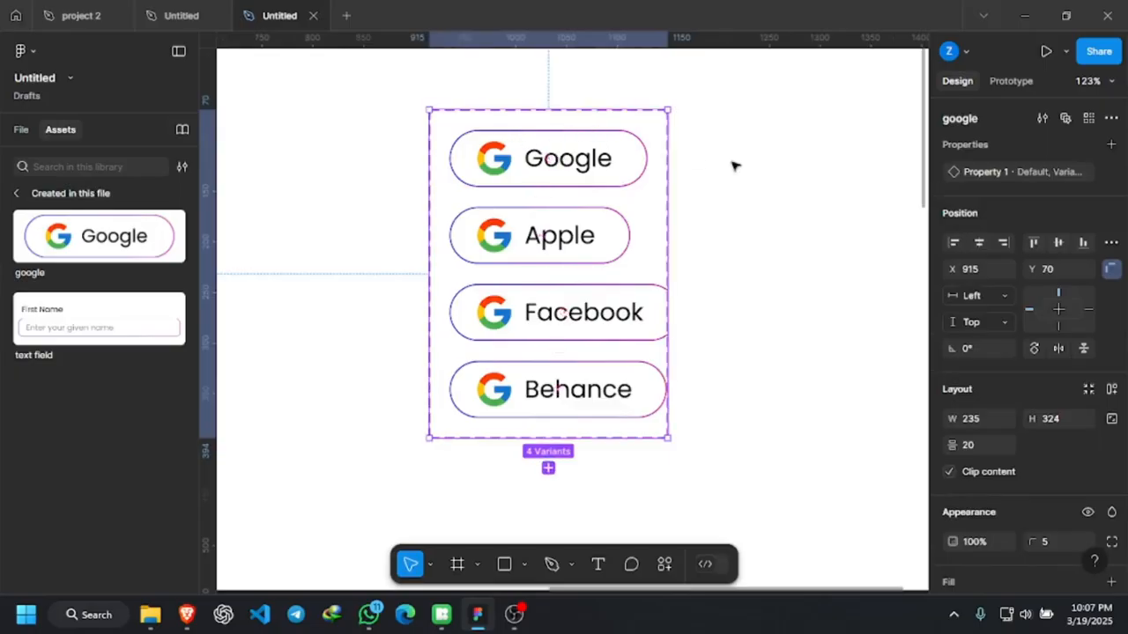
Switch the Google variant to a fixed width and set it to 220.
click(694, 165)
click(635, 164)
click(634, 164)
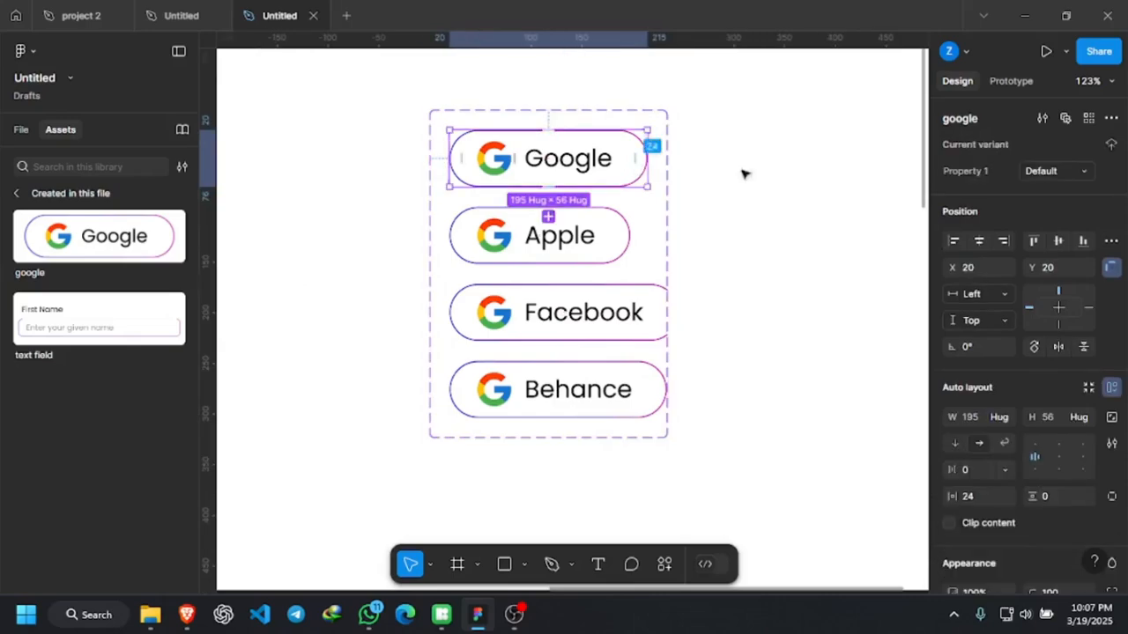
click(1002, 419)
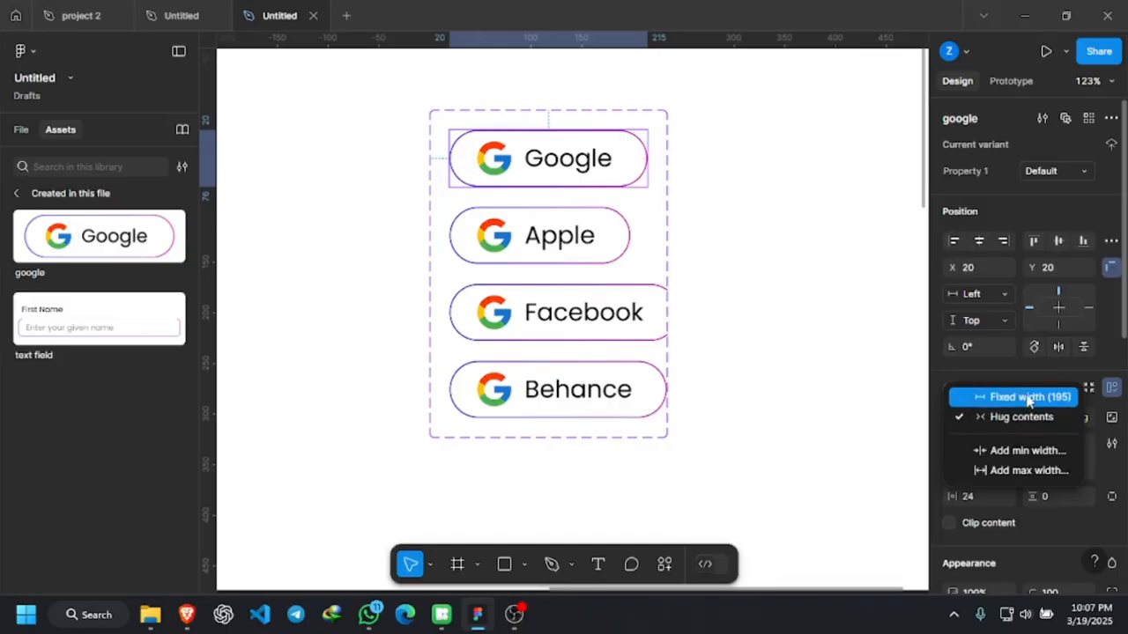
click(1026, 399)
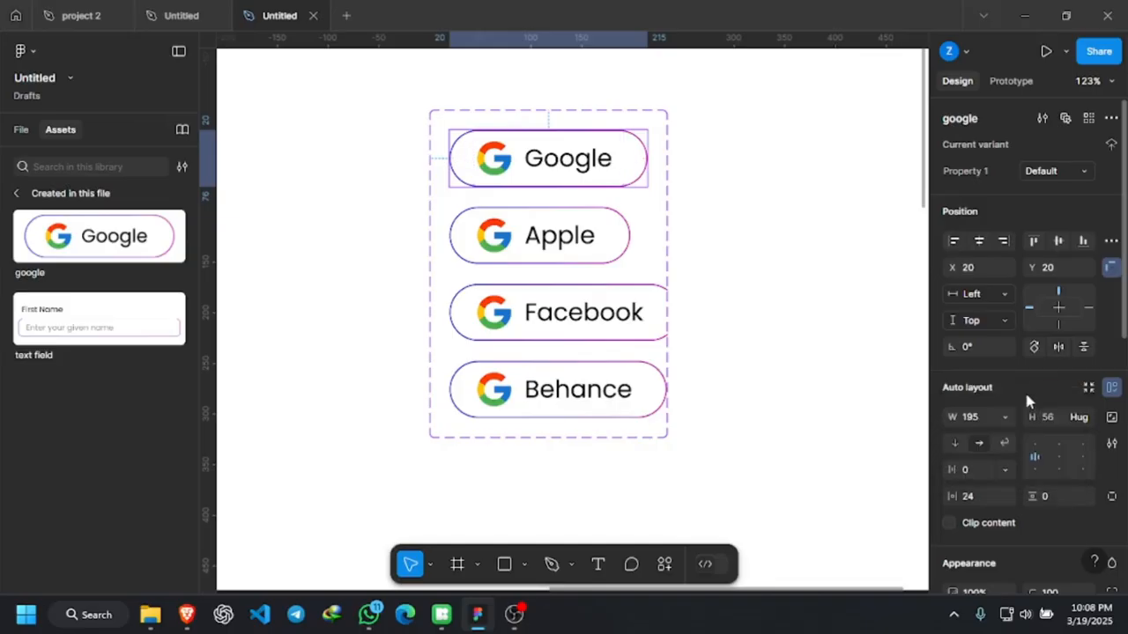
click(972, 428)
text(220)
key(Return)
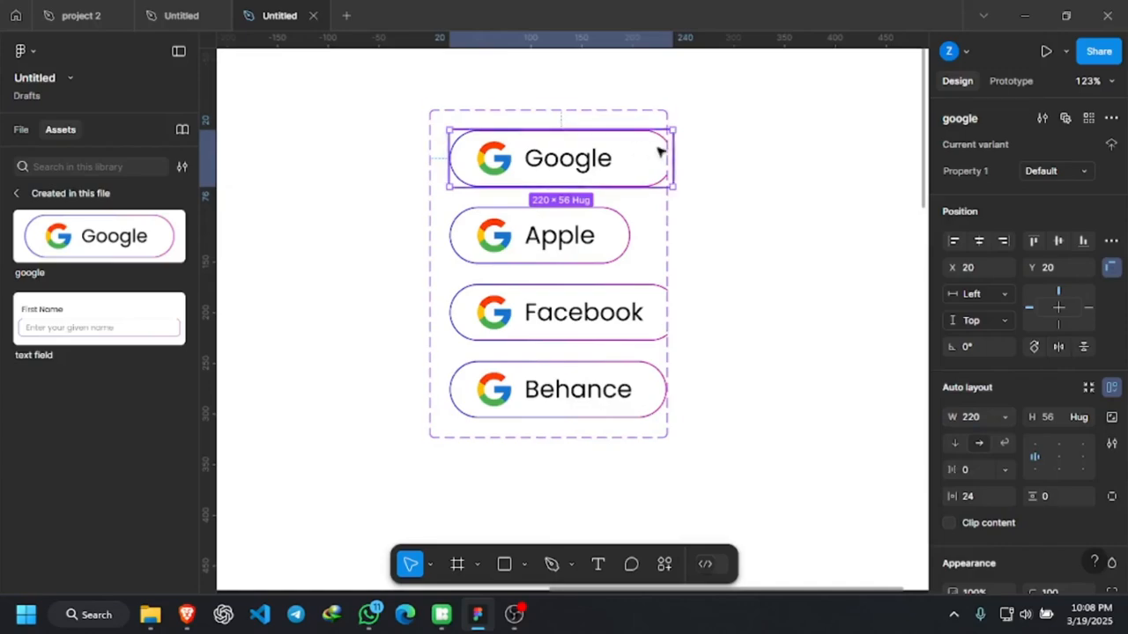
Widen the component set to about 296 and centre the Google variant's contents within its button.
click(667, 236)
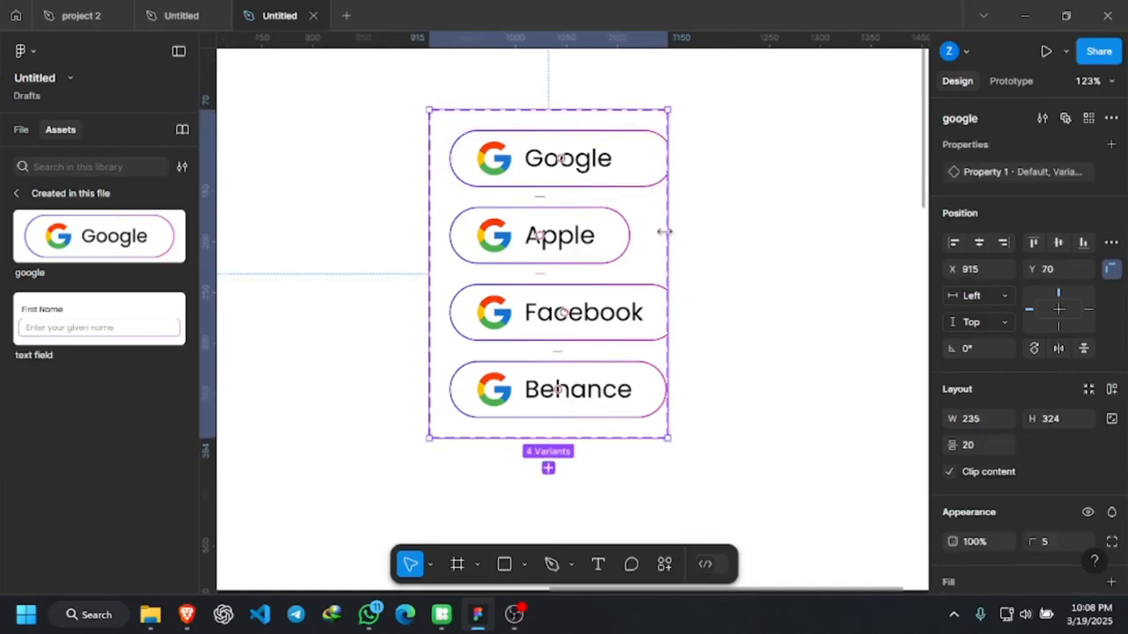
drag(677, 232, 730, 233)
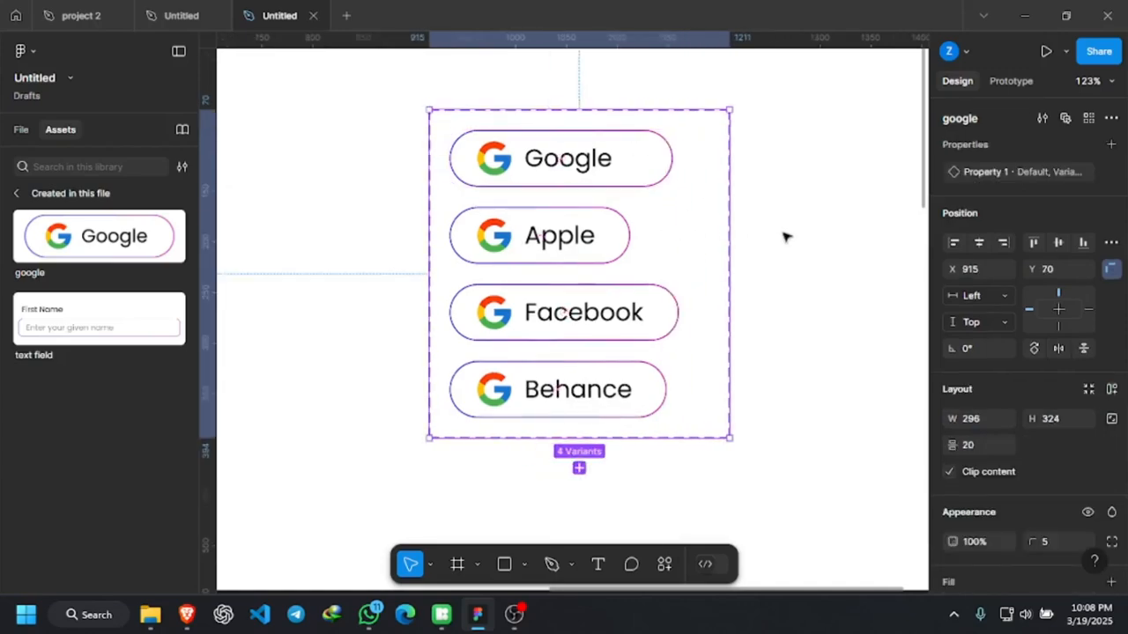
click(743, 234)
click(563, 160)
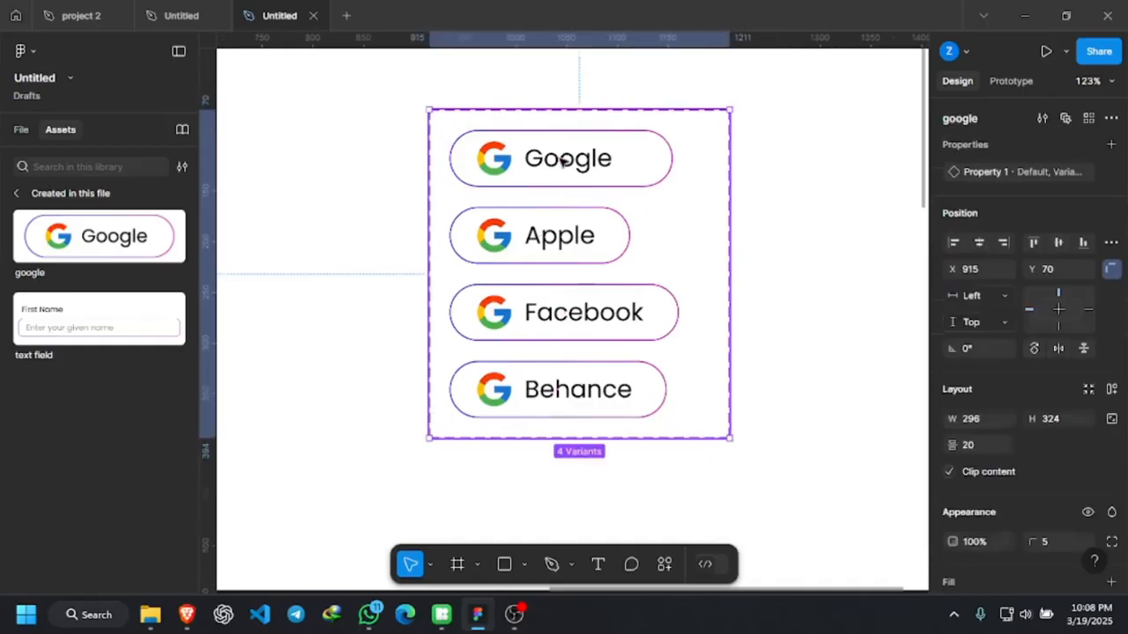
click(610, 161)
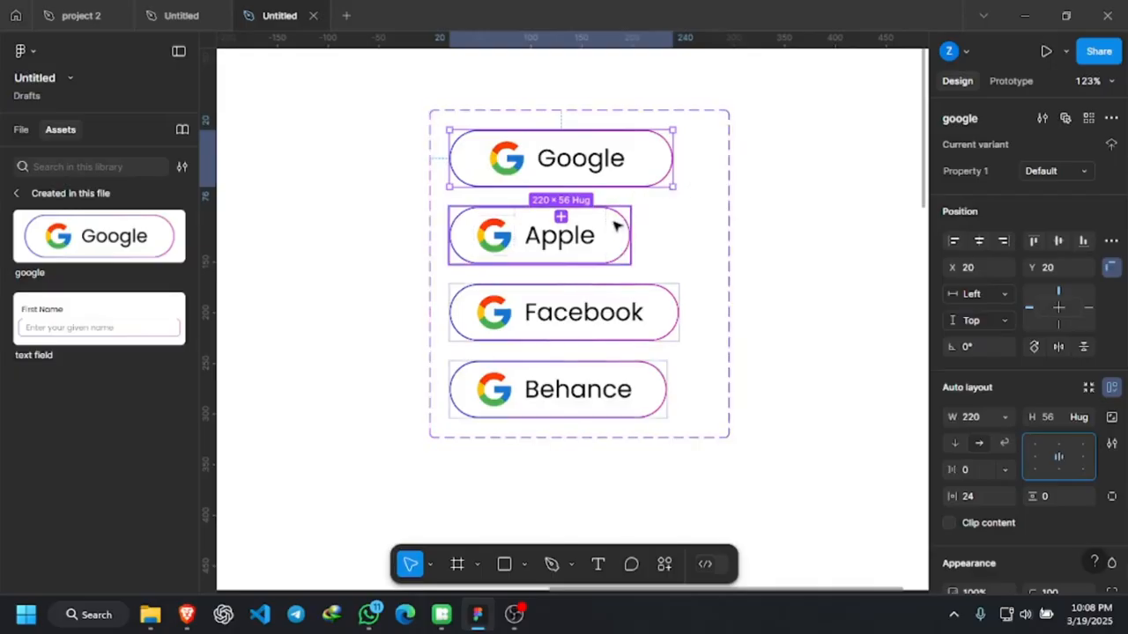
Multi-edit all four variants to a width of 220 with their contents centred.
shift+click(619, 224)
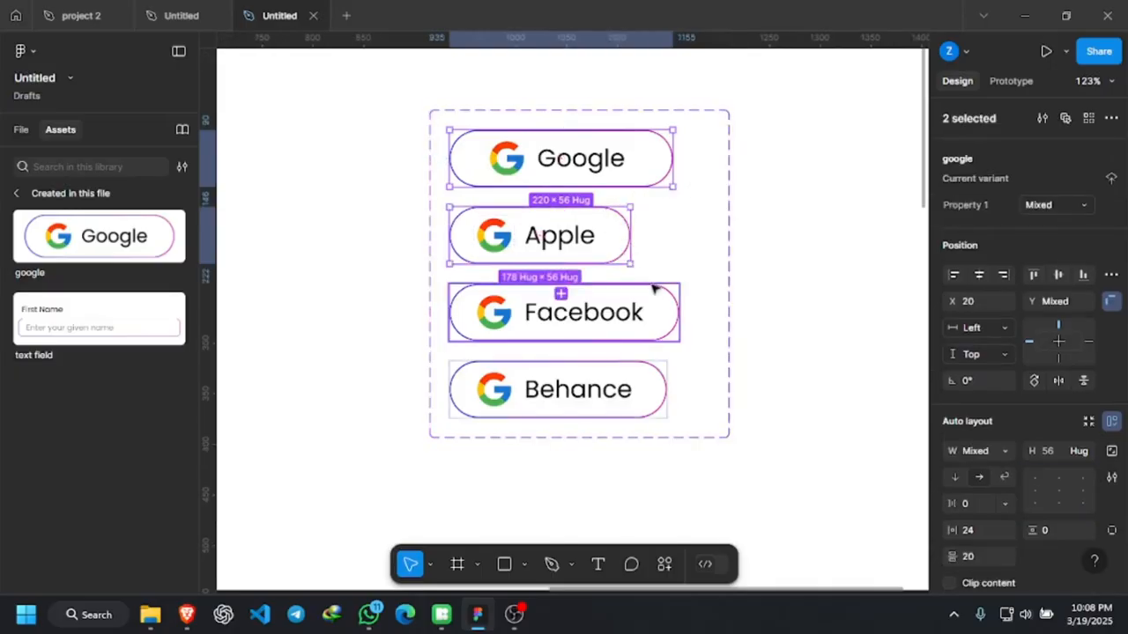
shift+click(654, 308)
shift+click(657, 373)
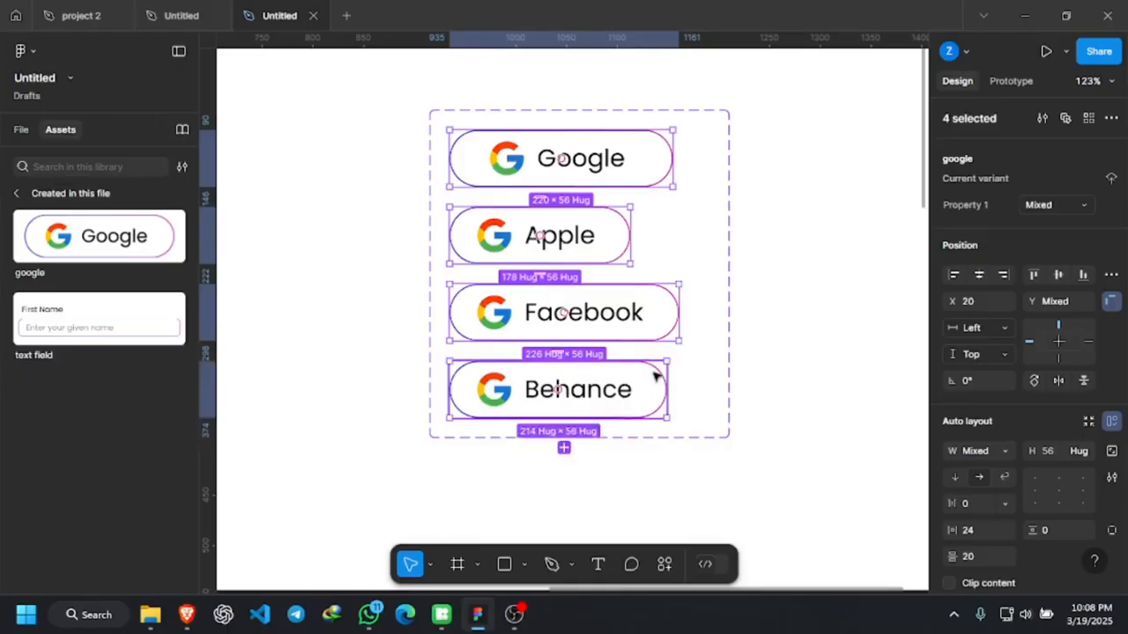
click(1065, 121)
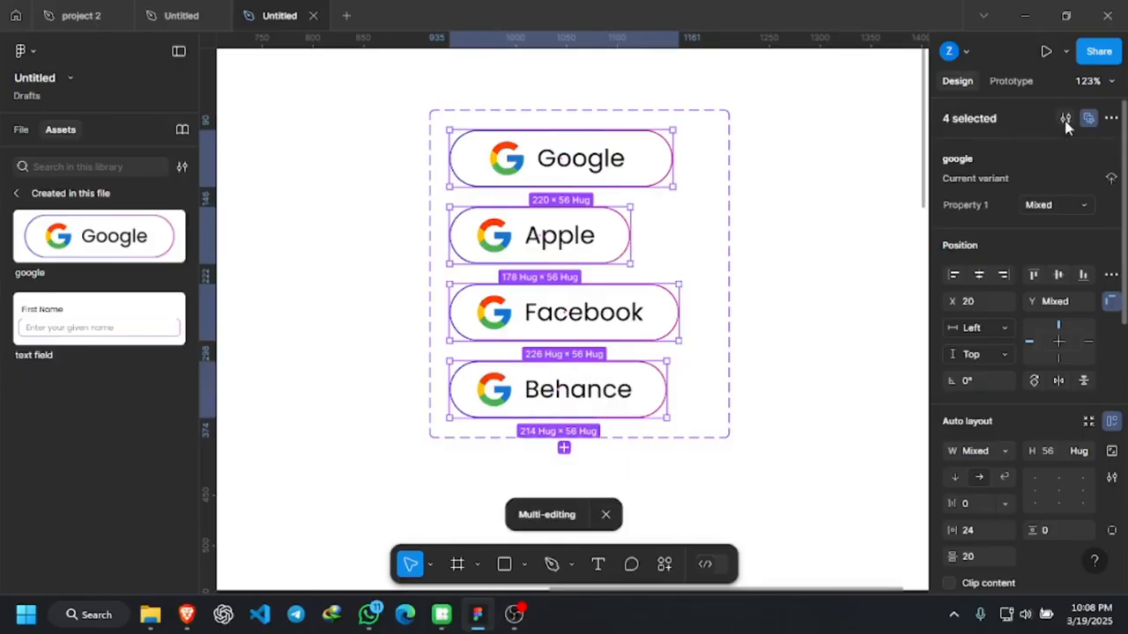
drag(636, 234, 641, 234)
key(ctrl+z)
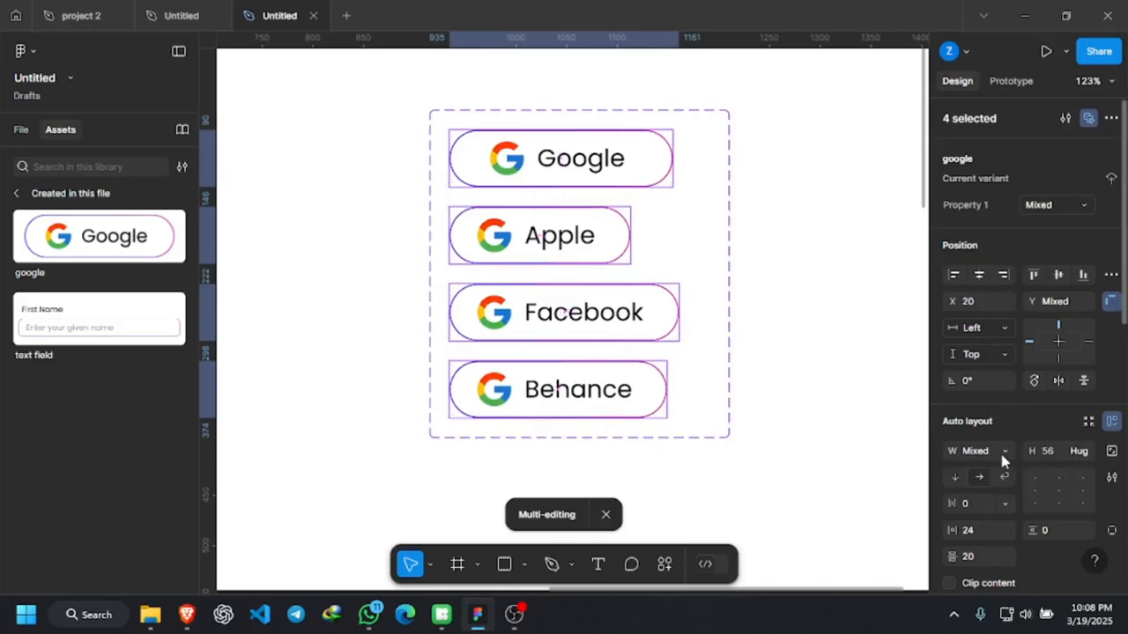
click(1003, 453)
click(1029, 456)
click(978, 452)
key(Return)
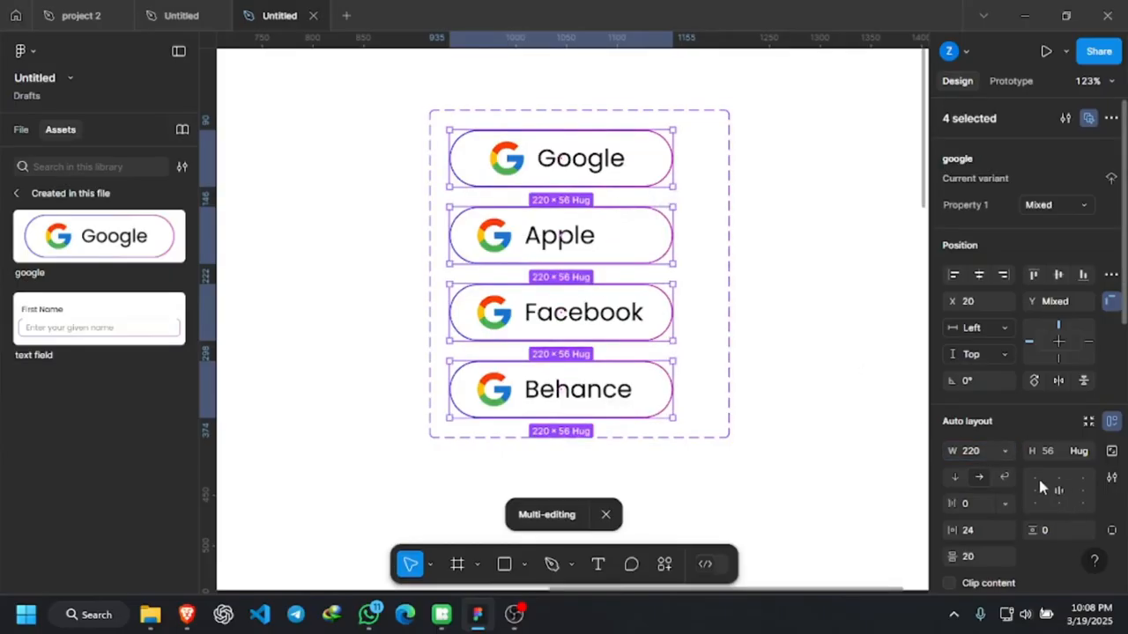
click(1060, 499)
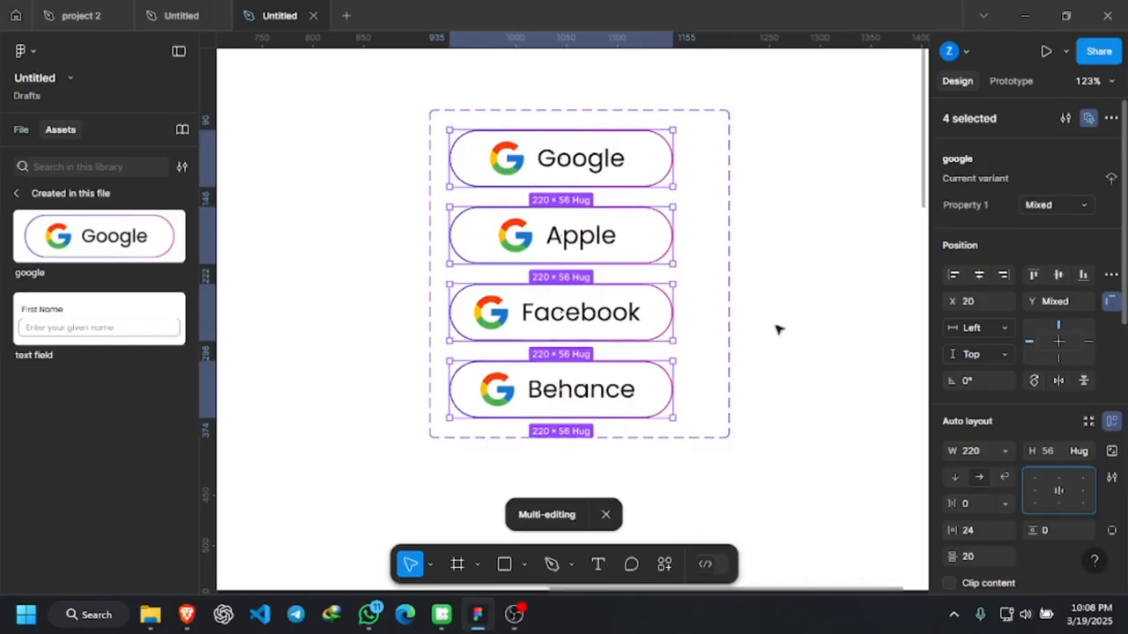
click(803, 288)
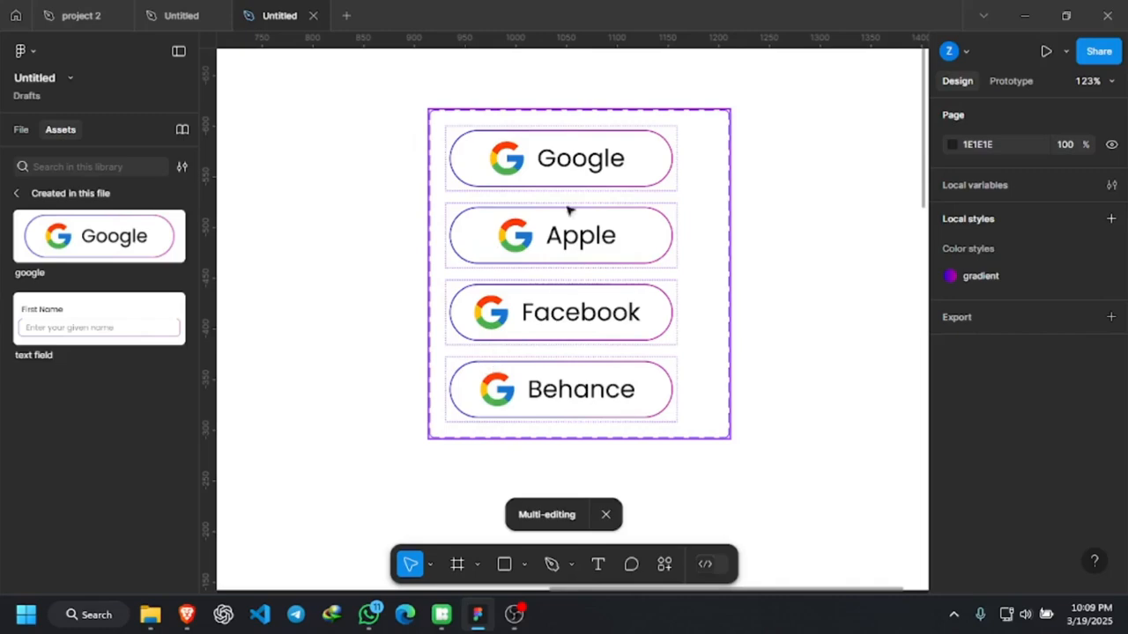
Examine the finished social buttons and their use in the sign-up form in the other open file, and return to the component file.
click(185, 16)
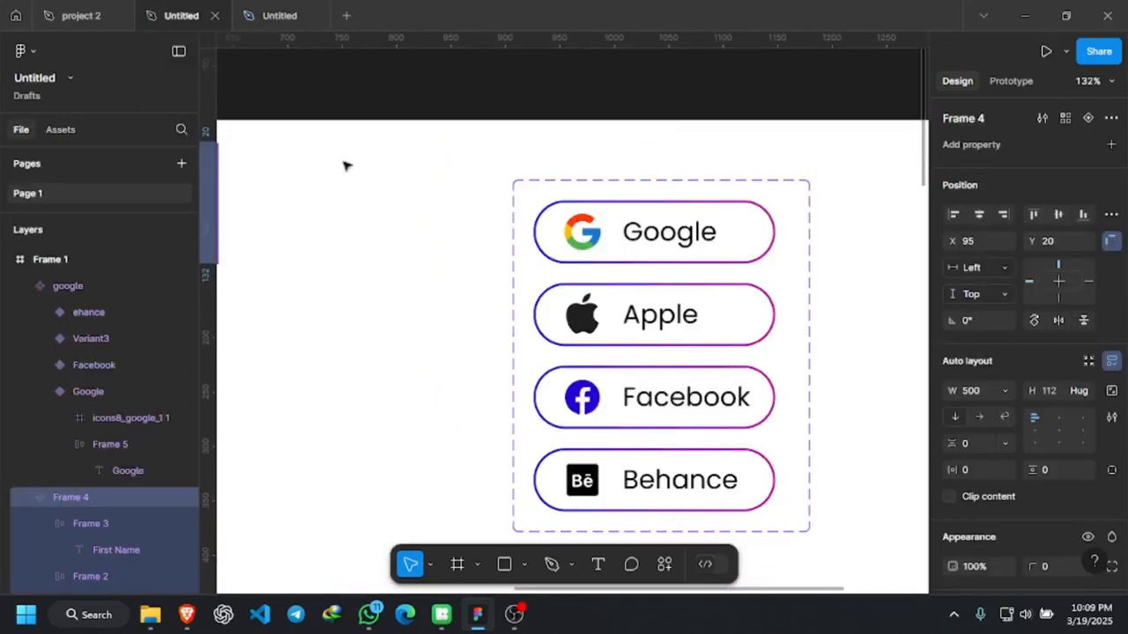
scroll(544, 326, down, 5)
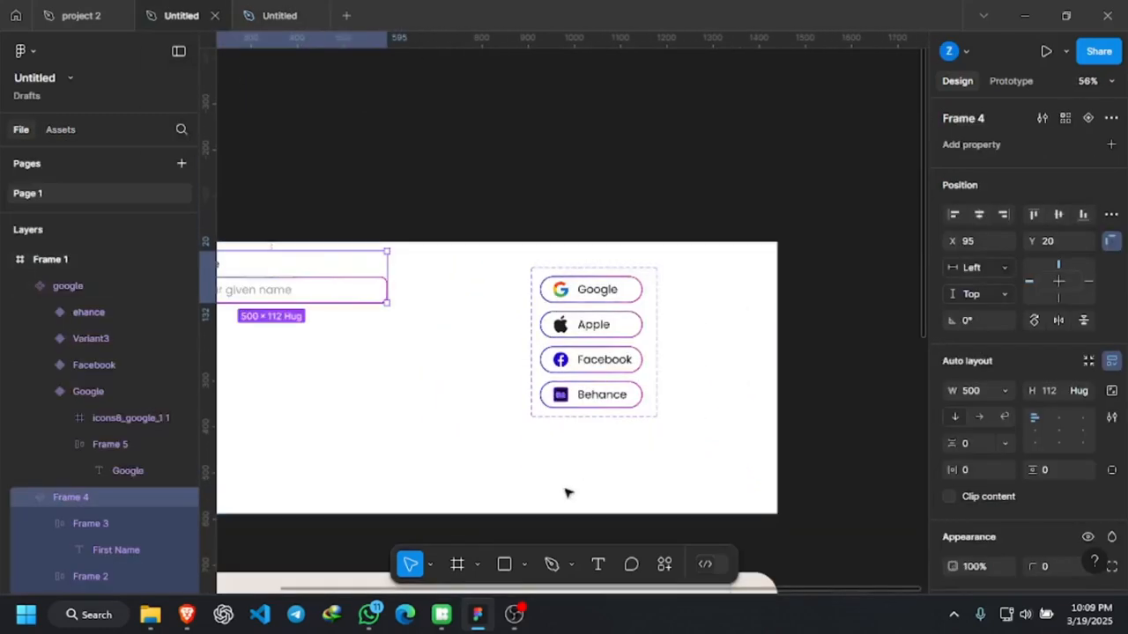
scroll(568, 333, down, 10)
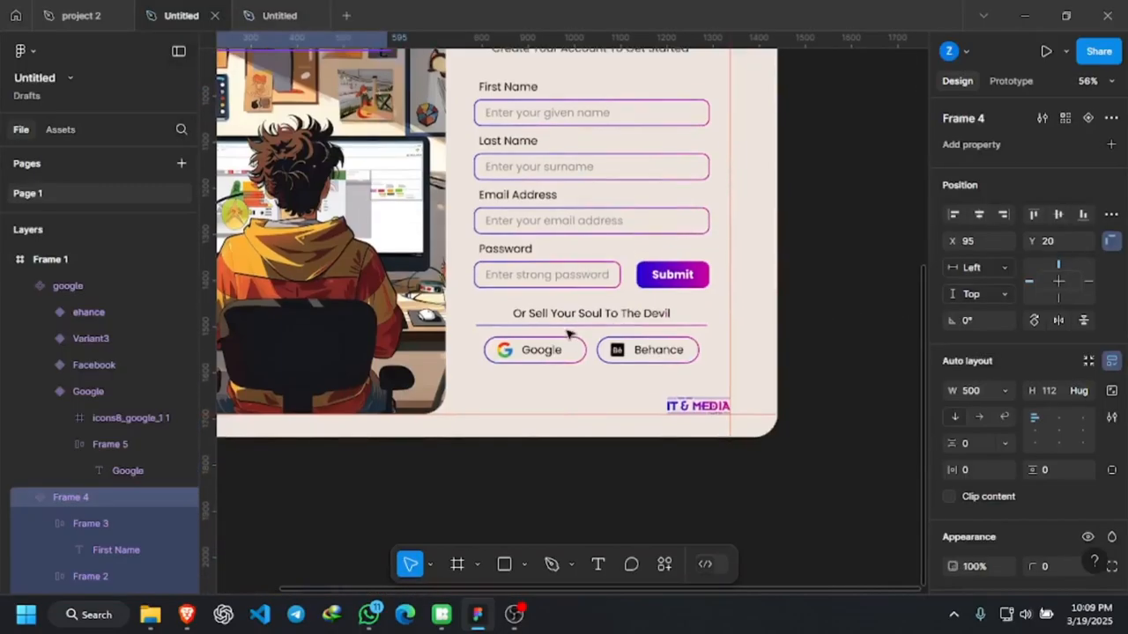
scroll(568, 333, up, 3)
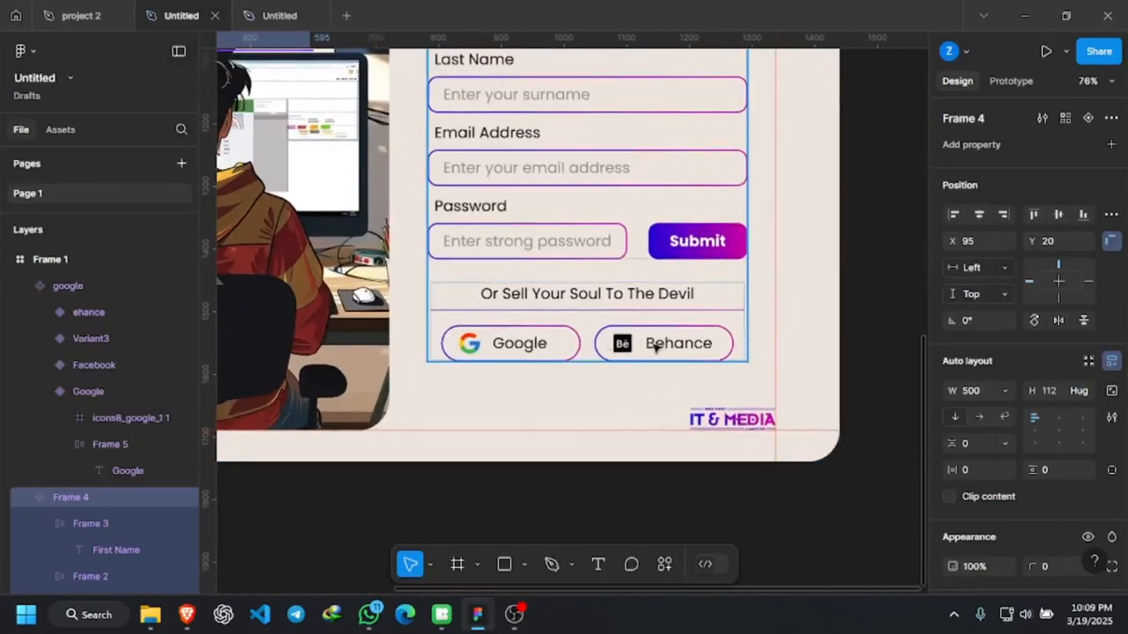
scroll(649, 370, up, 3)
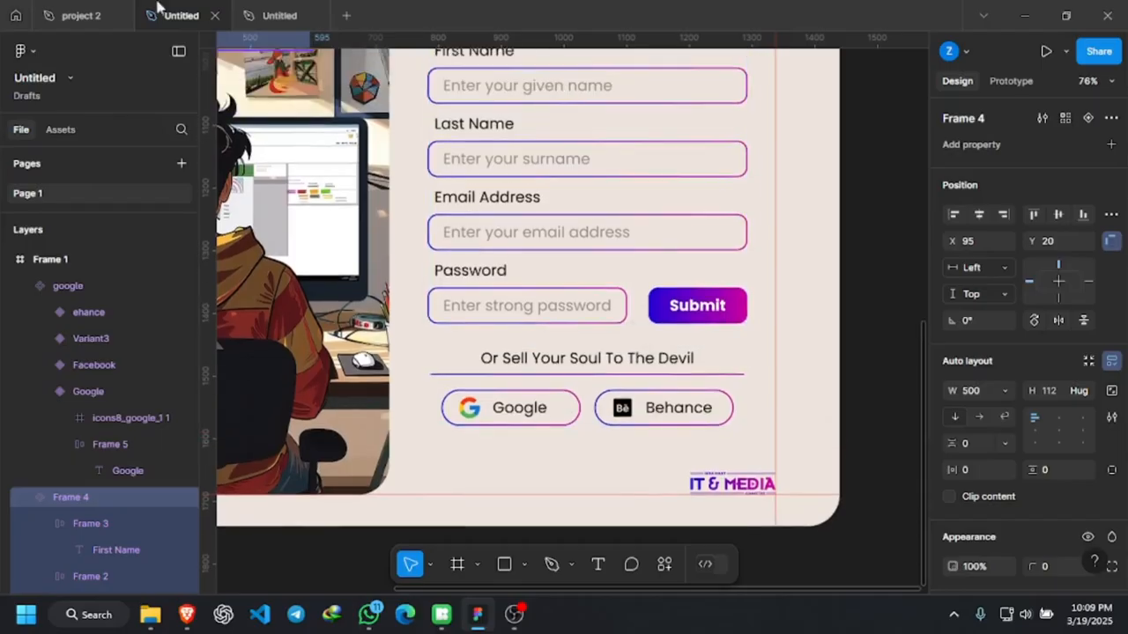
click(270, 7)
scroll(548, 203, up, 5)
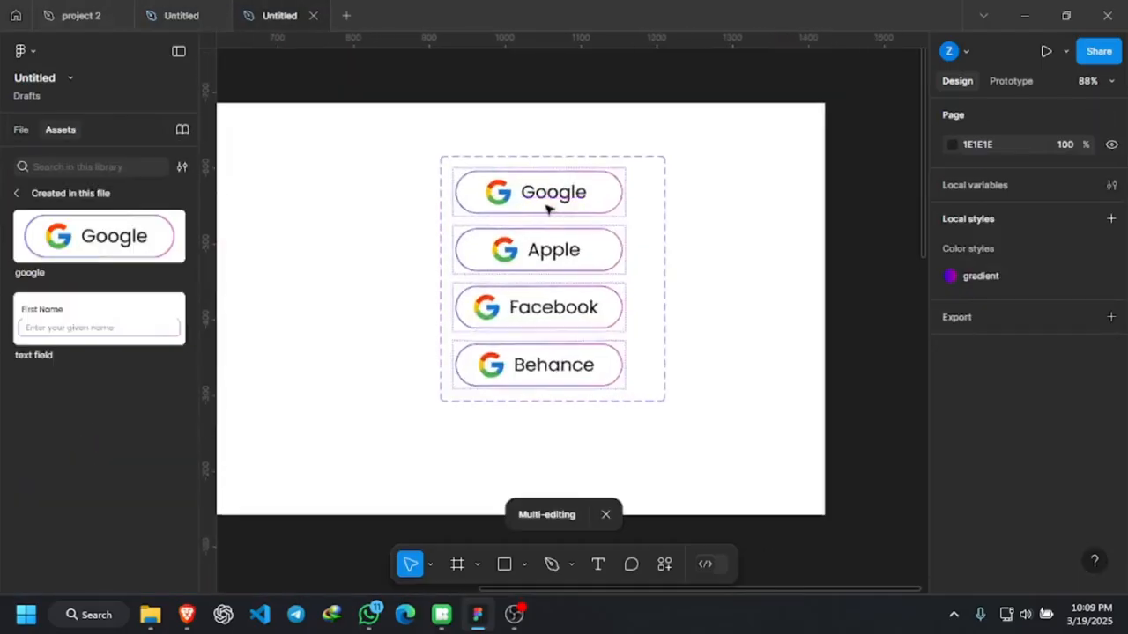
scroll(508, 264, up, 4)
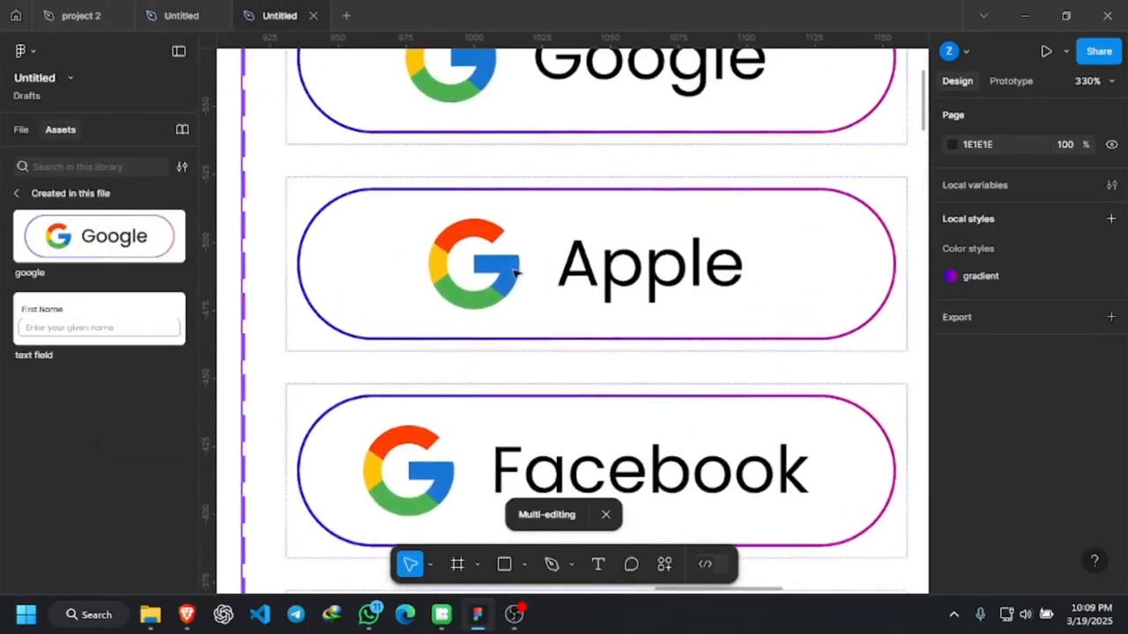
click(509, 271)
key(ctrl+a)
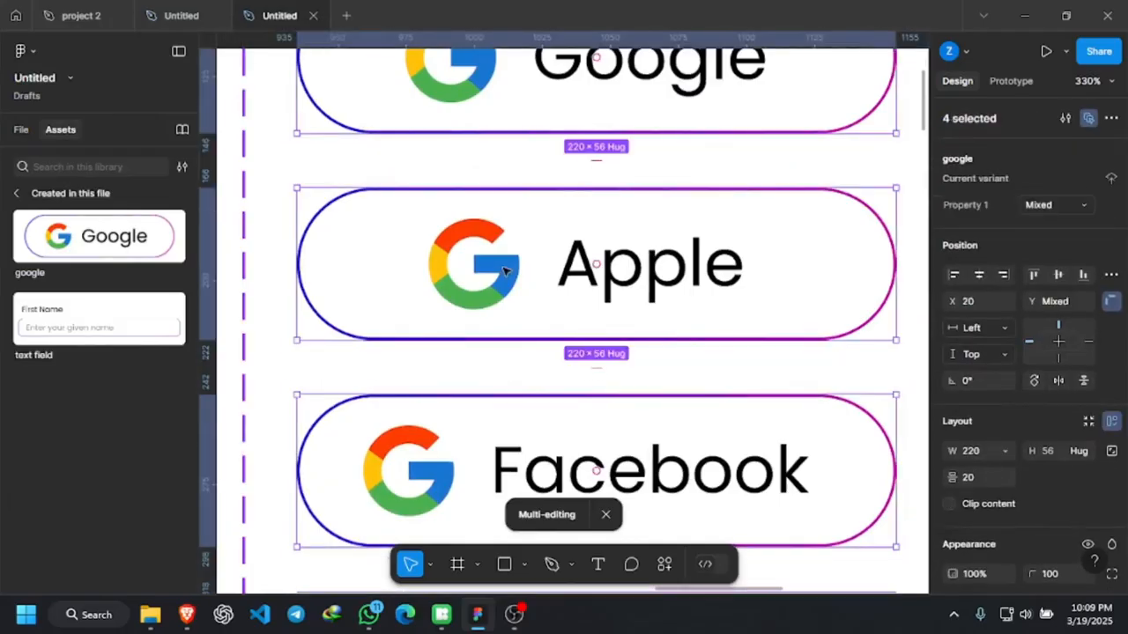
click(505, 272)
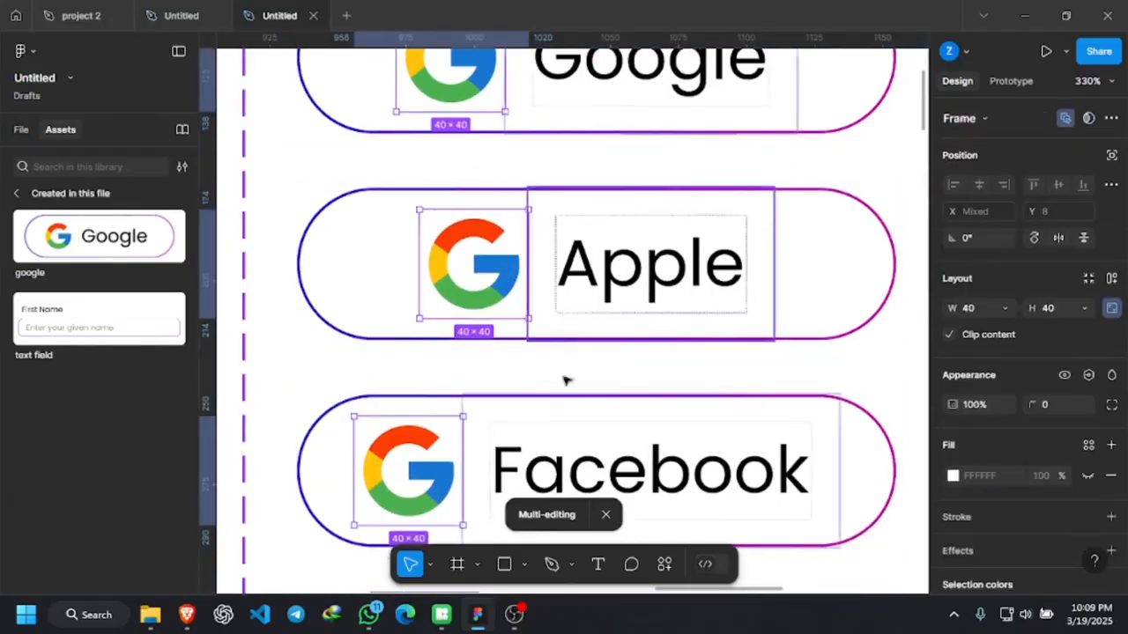
scroll(626, 257, down, 2)
scroll(626, 257, down, 2)
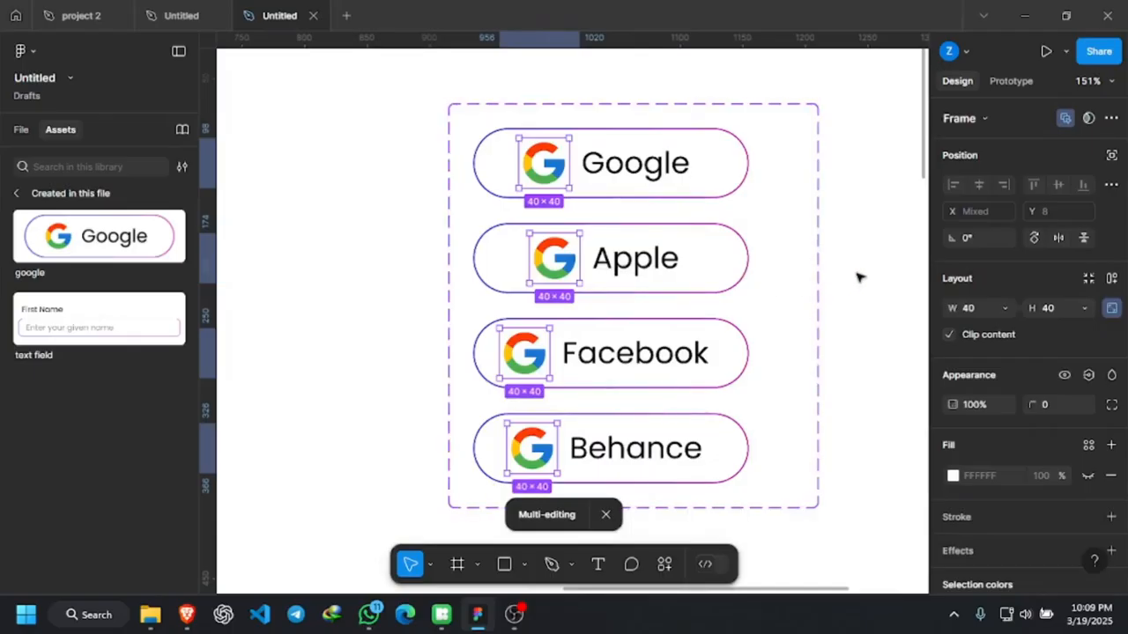
key(Escape)
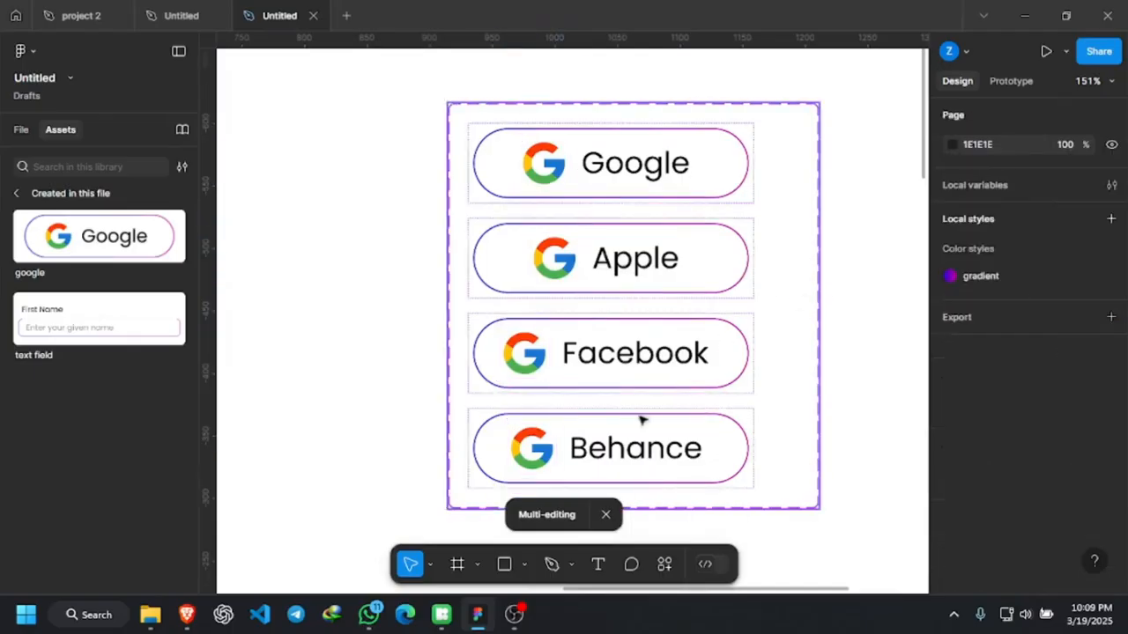
Switch to the icon library app, search for "apple" and bring the Glyph Neue Apple Logo onto the Figma canvas.
click(443, 616)
double_click(506, 151)
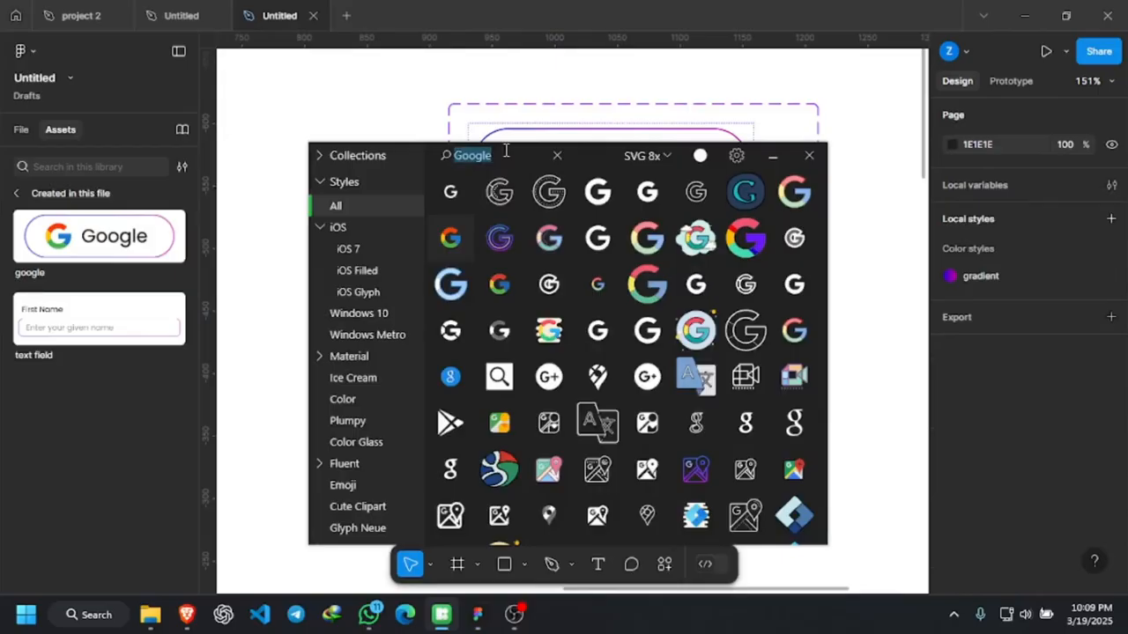
text(apple)
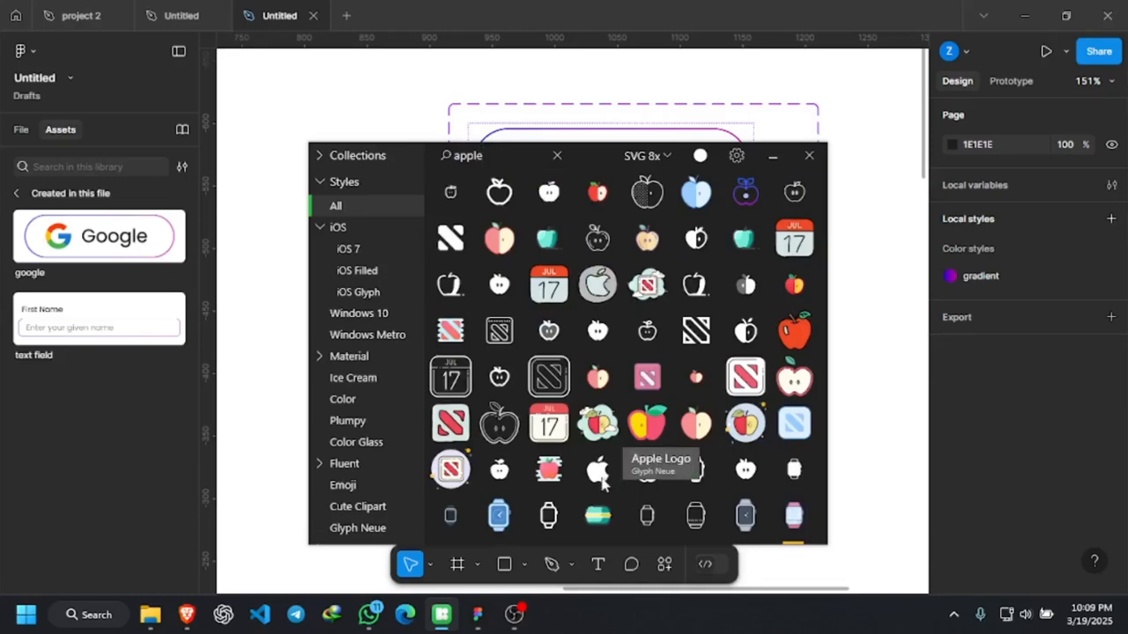
drag(600, 474, 369, 224)
click(772, 156)
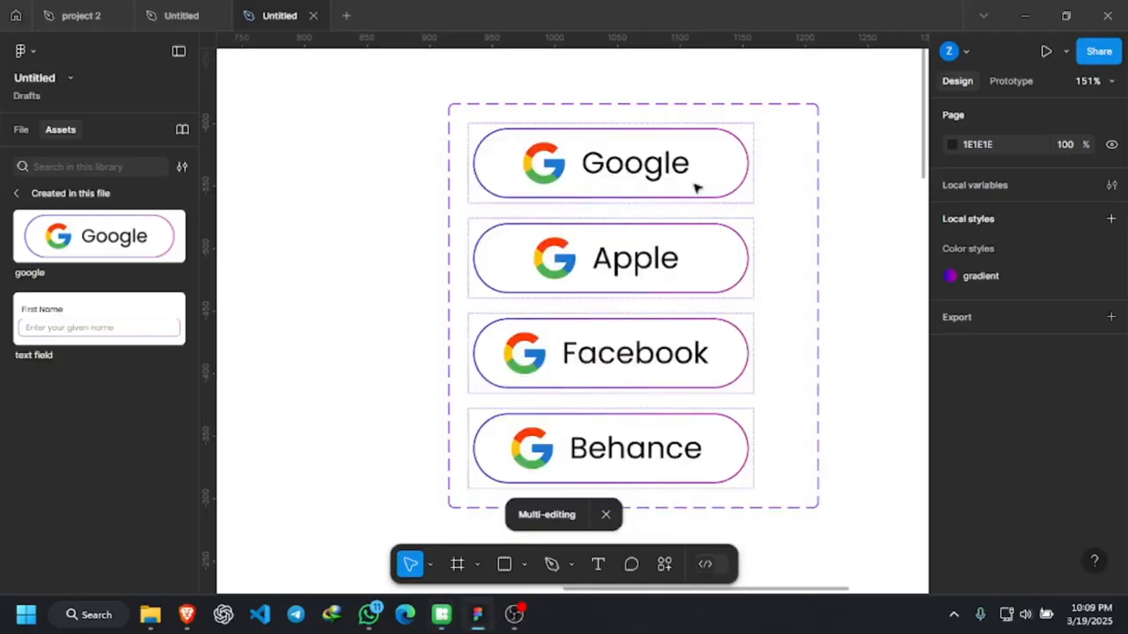
Scale the imported Apple logo frame proportionally to 40 × 40 and place it on the white area beside the component set.
scroll(574, 247, down, 3)
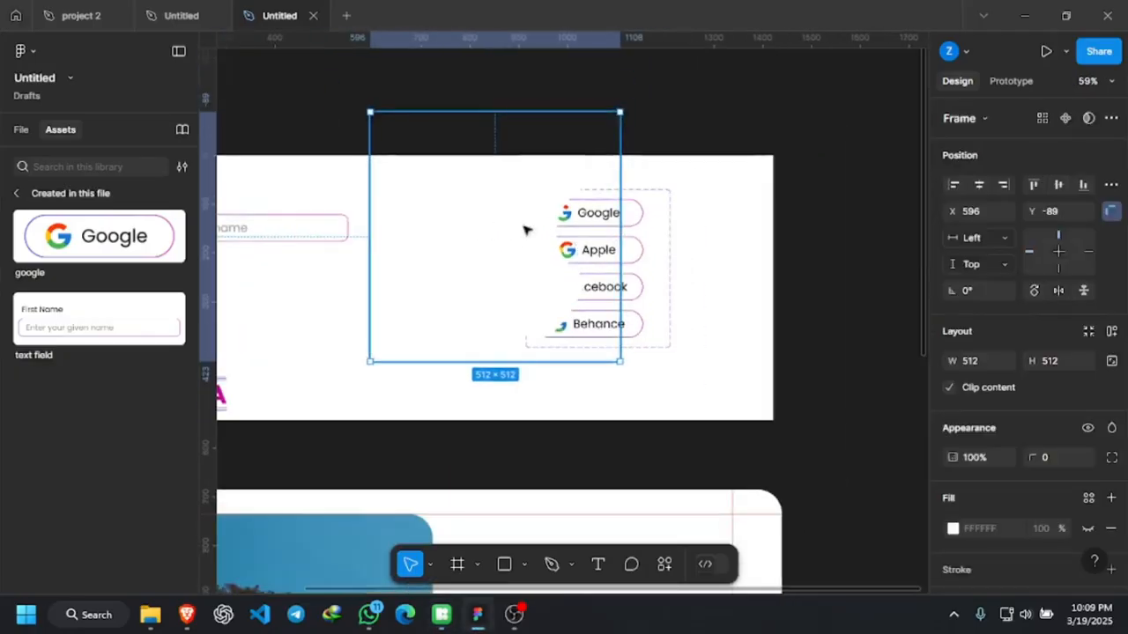
scroll(506, 249, up, 2)
scroll(506, 249, up, 2)
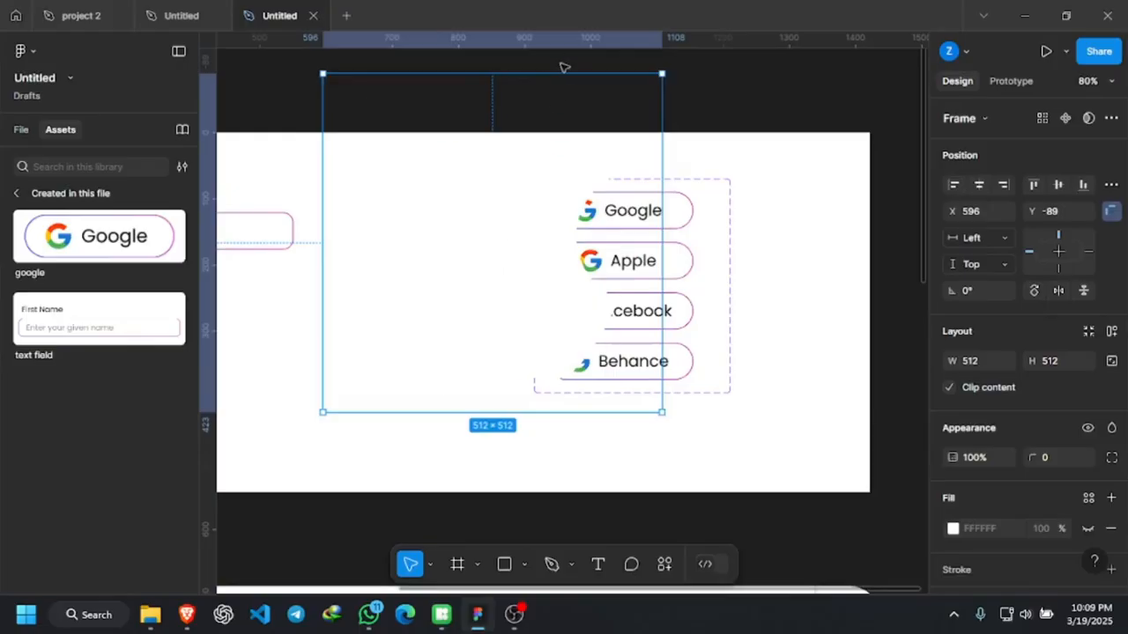
click(1057, 366)
click(1113, 363)
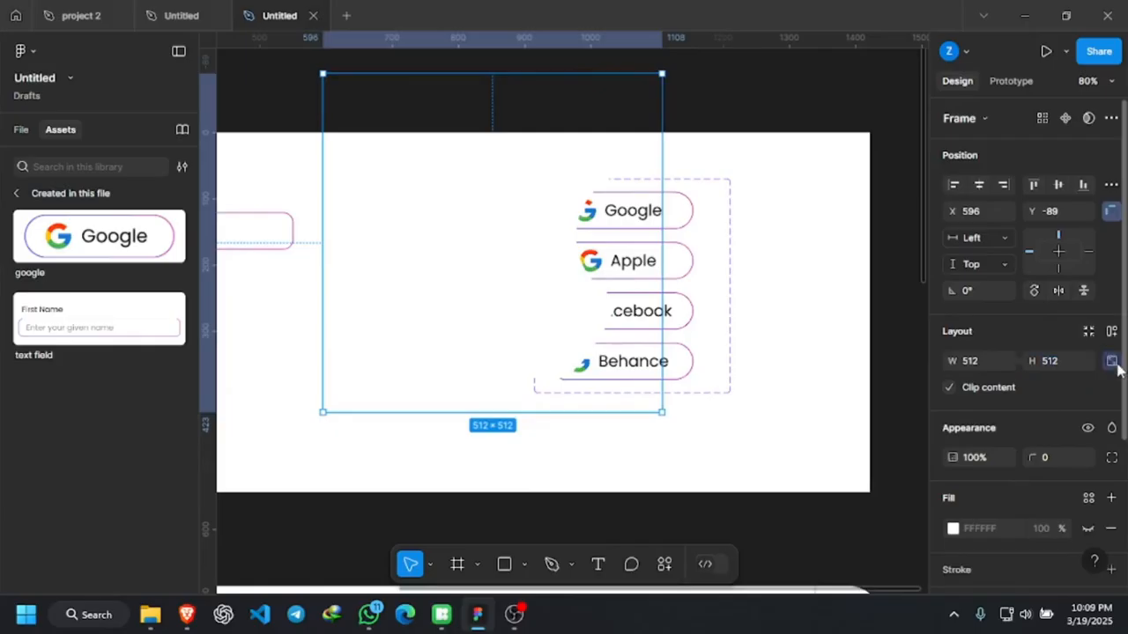
click(1060, 369)
text(40)
key(Return)
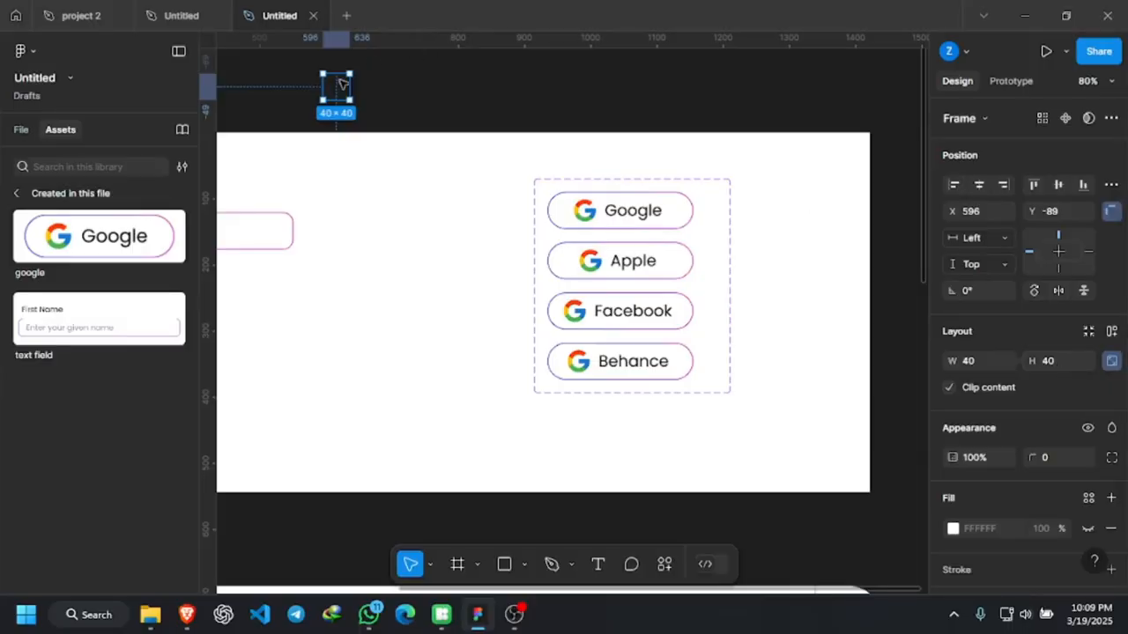
drag(342, 88, 499, 259)
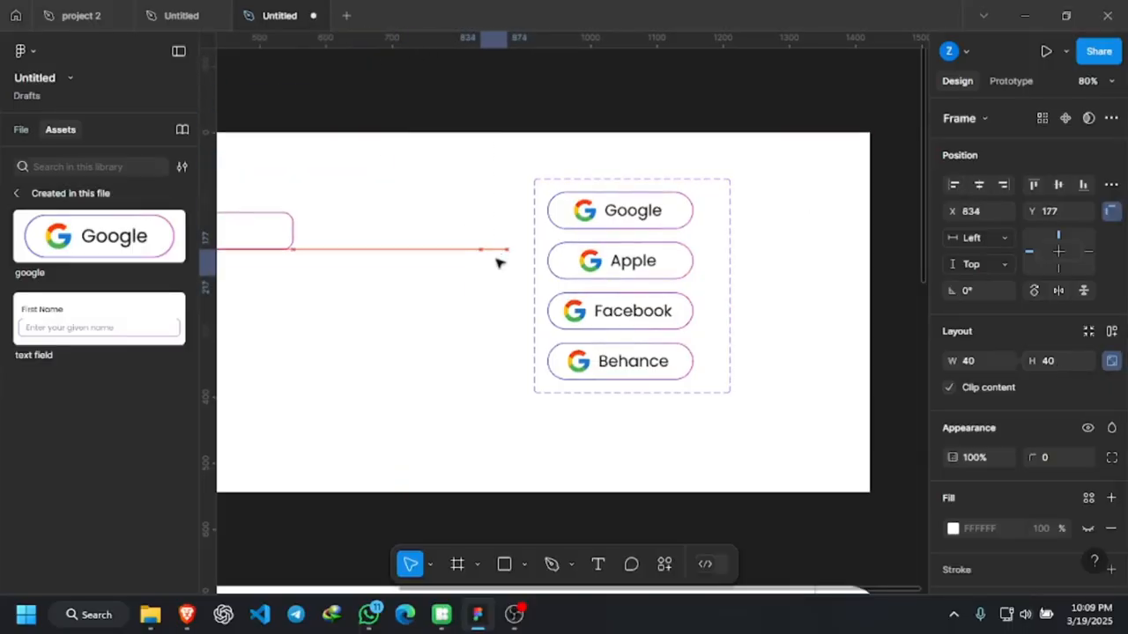
Recolour the Apple logo's vector path with the near-black swatch from the page colours.
scroll(501, 259, up, 3)
scroll(503, 259, up, 10)
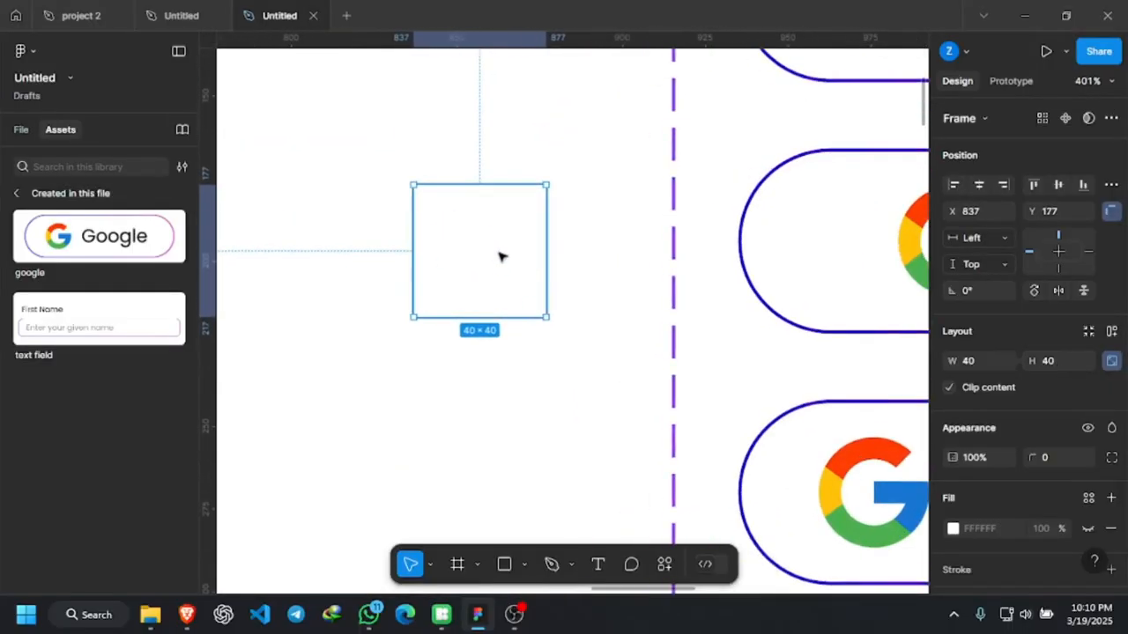
key(ctrl+v)
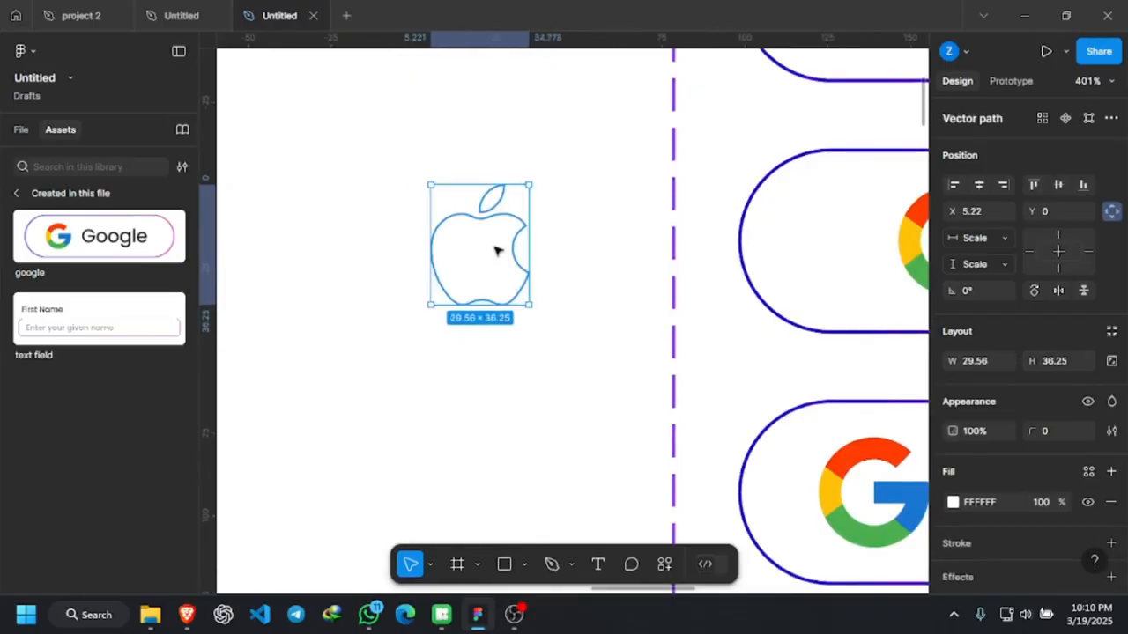
scroll(1013, 411, down, 2)
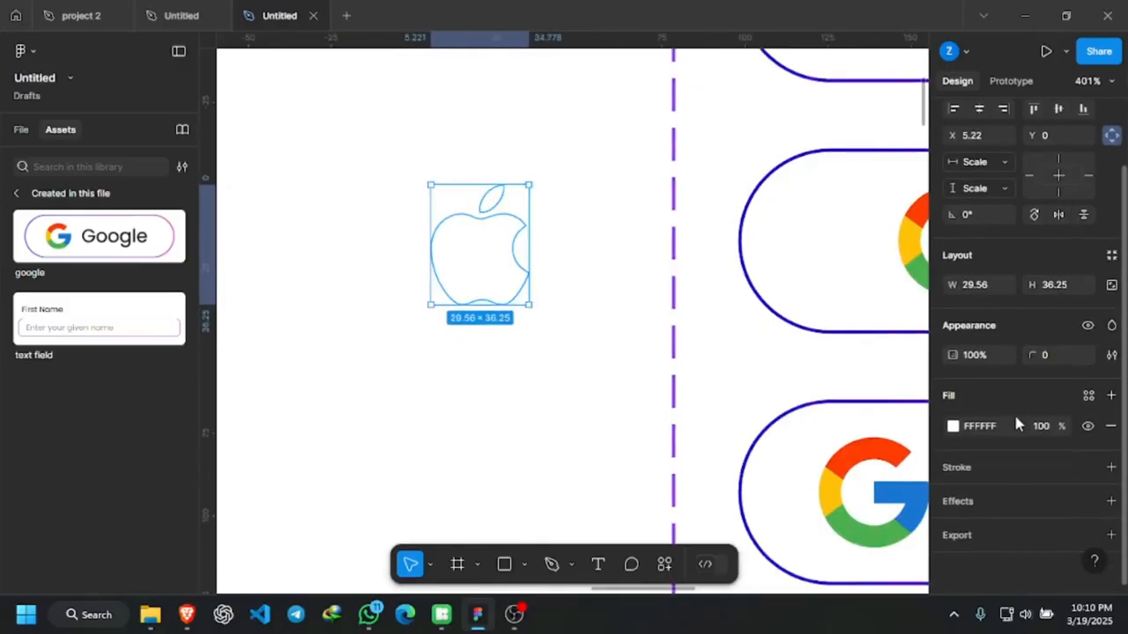
click(952, 426)
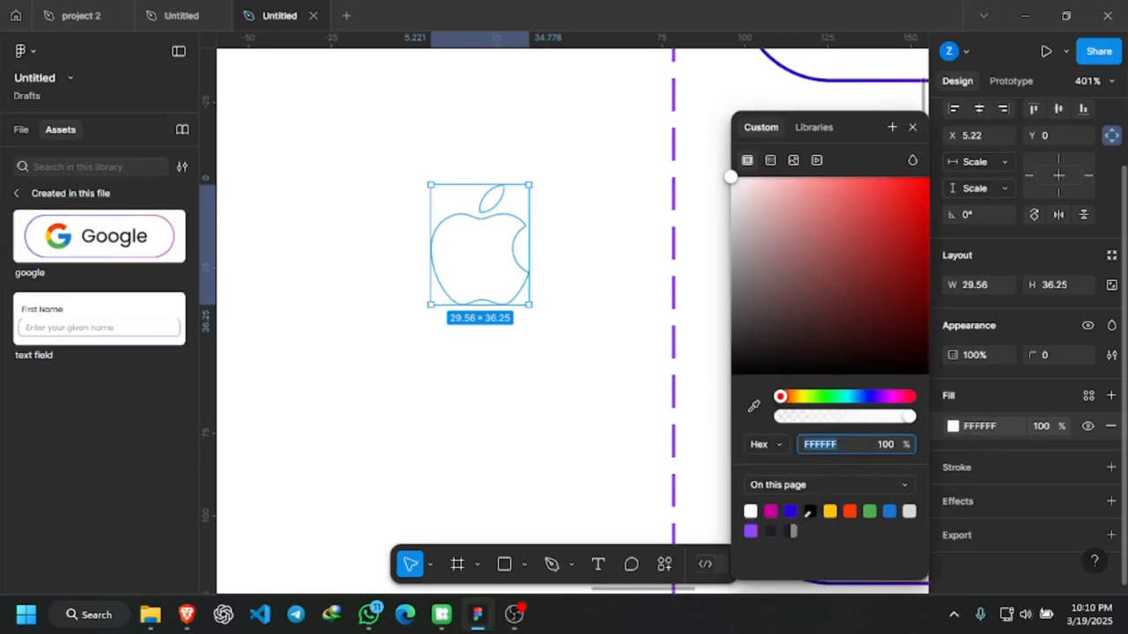
click(776, 530)
click(524, 441)
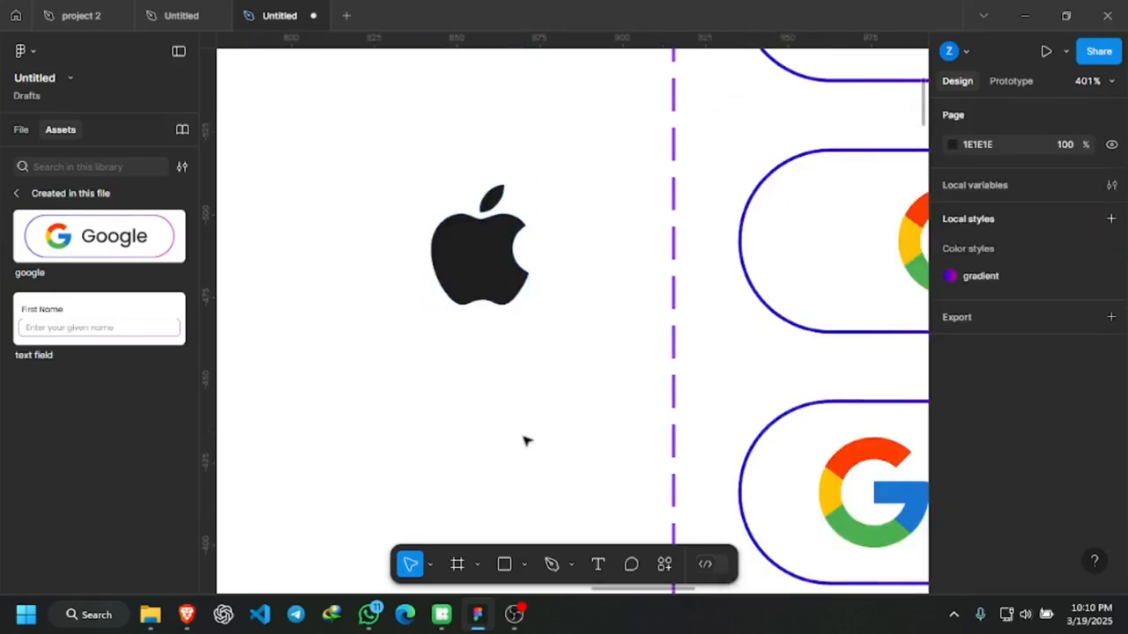
Replace the Google icon in the Apple variant with the Apple logo, placed before the label.
scroll(387, 300, down, 5)
scroll(440, 291, up, 3)
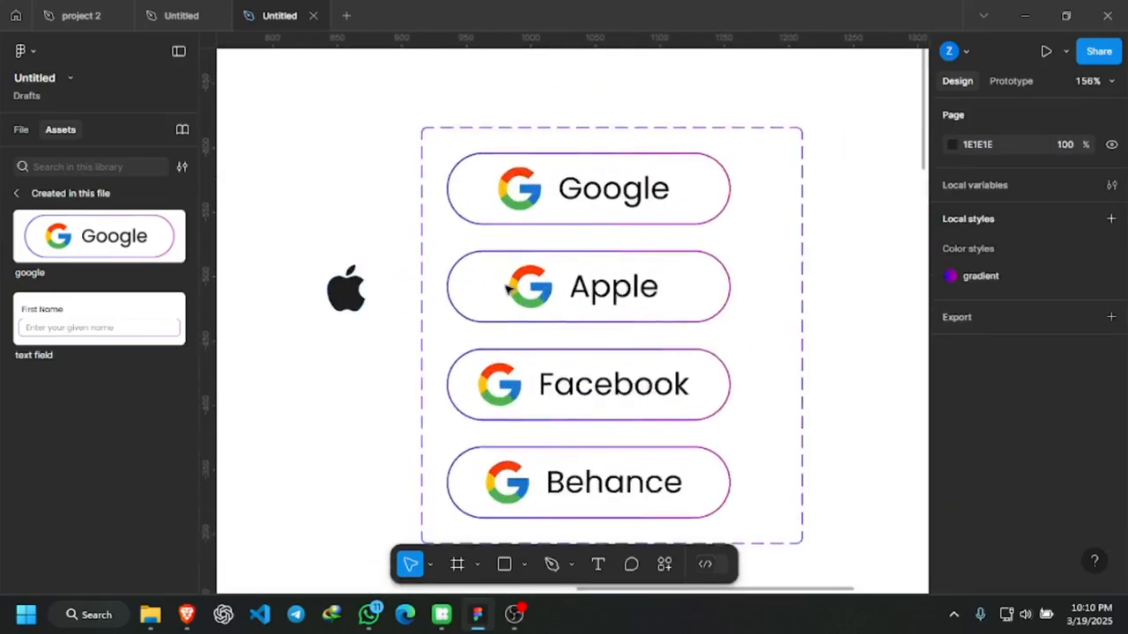
click(322, 306)
drag(322, 306, 486, 298)
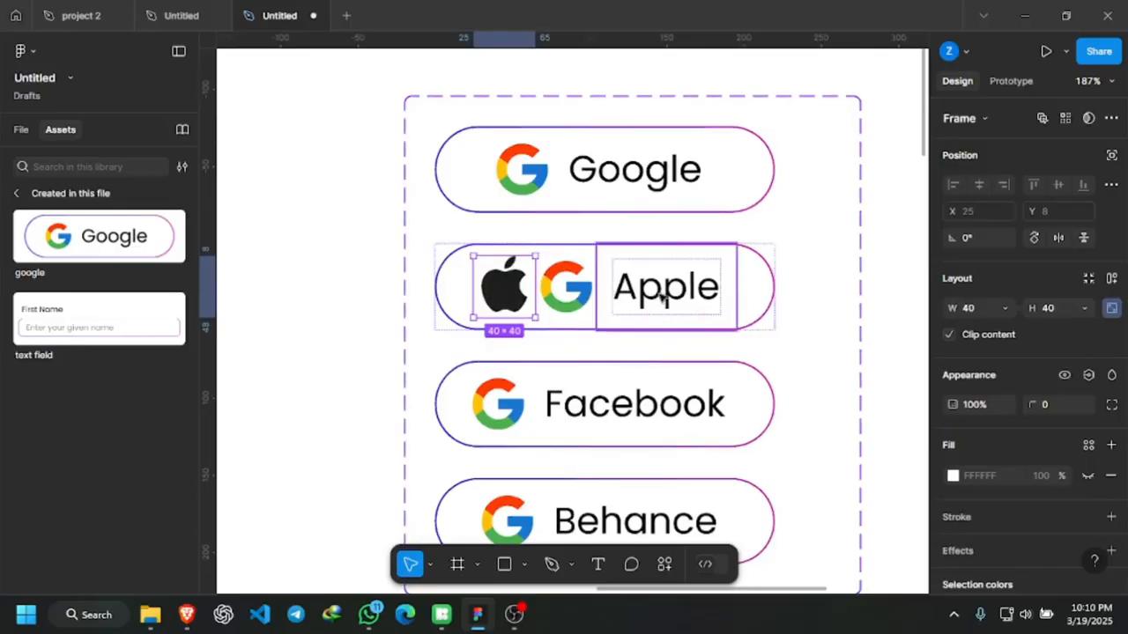
click(581, 302)
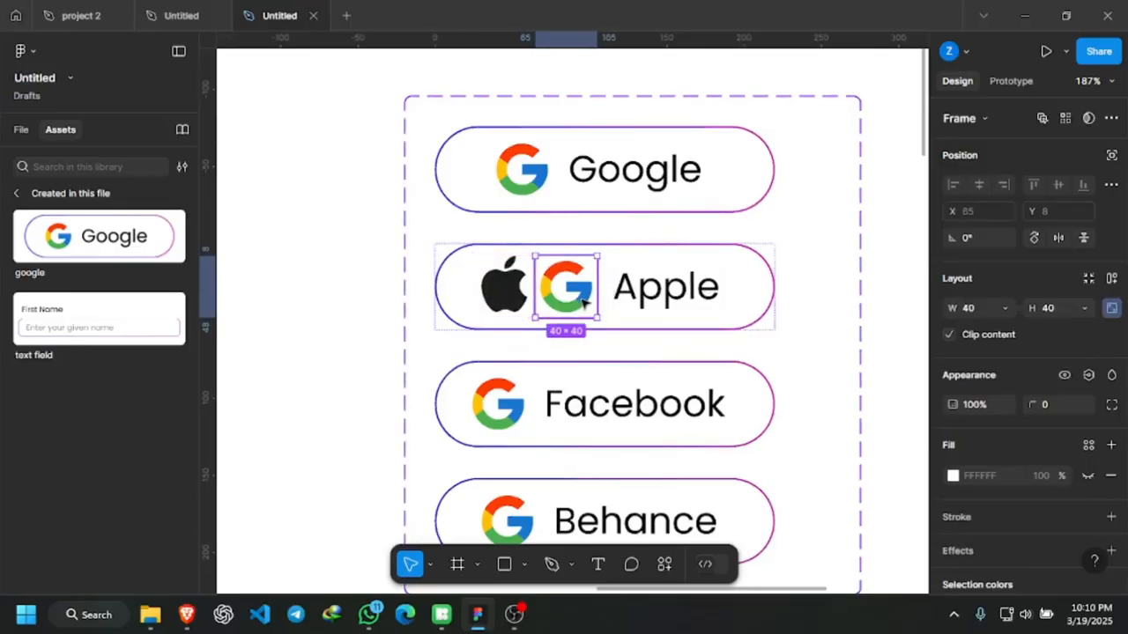
key(Delete)
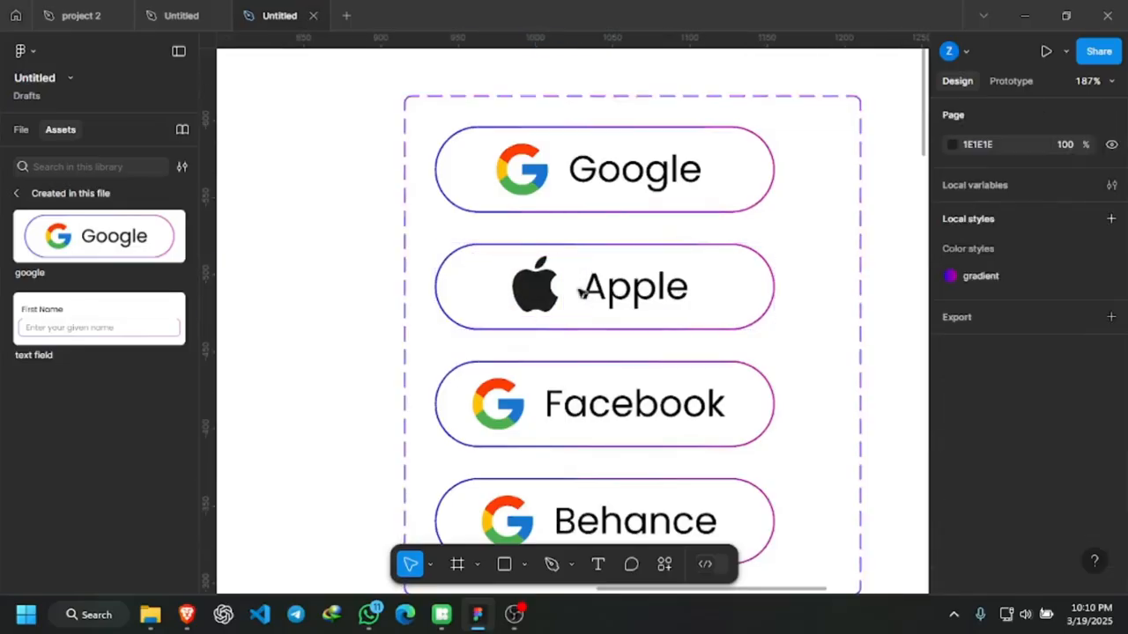
Switch to the icon library app, search for "faceboo" and bring the round white Facebook icon onto the Figma canvas.
ctrl+scroll(564, 291, down, 5)
ctrl+scroll(581, 355, up, 3)
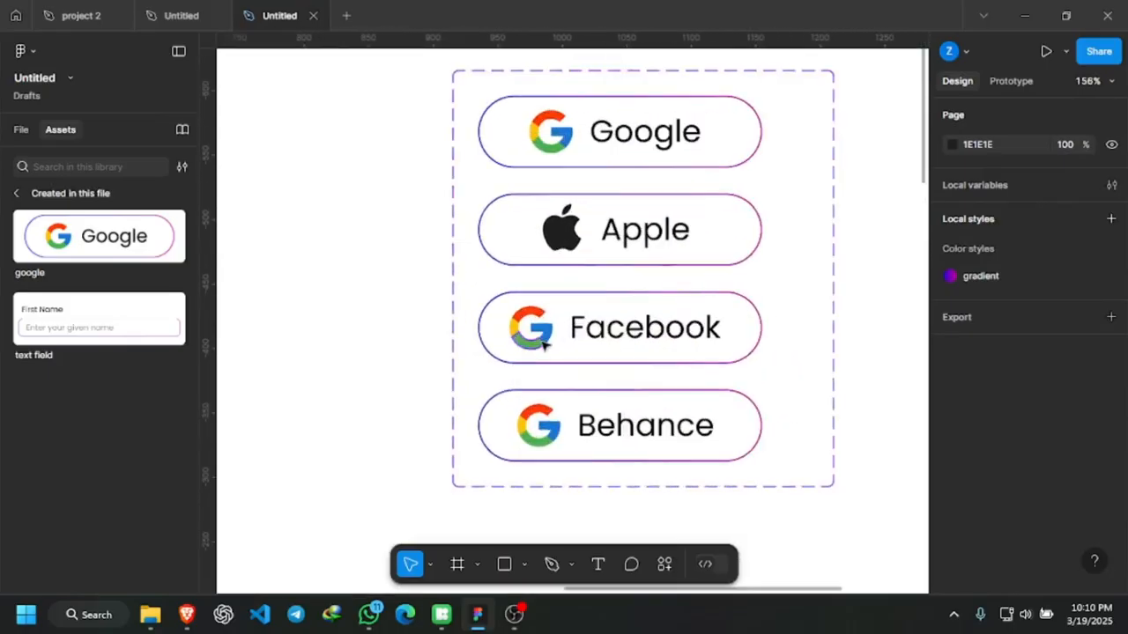
click(544, 344)
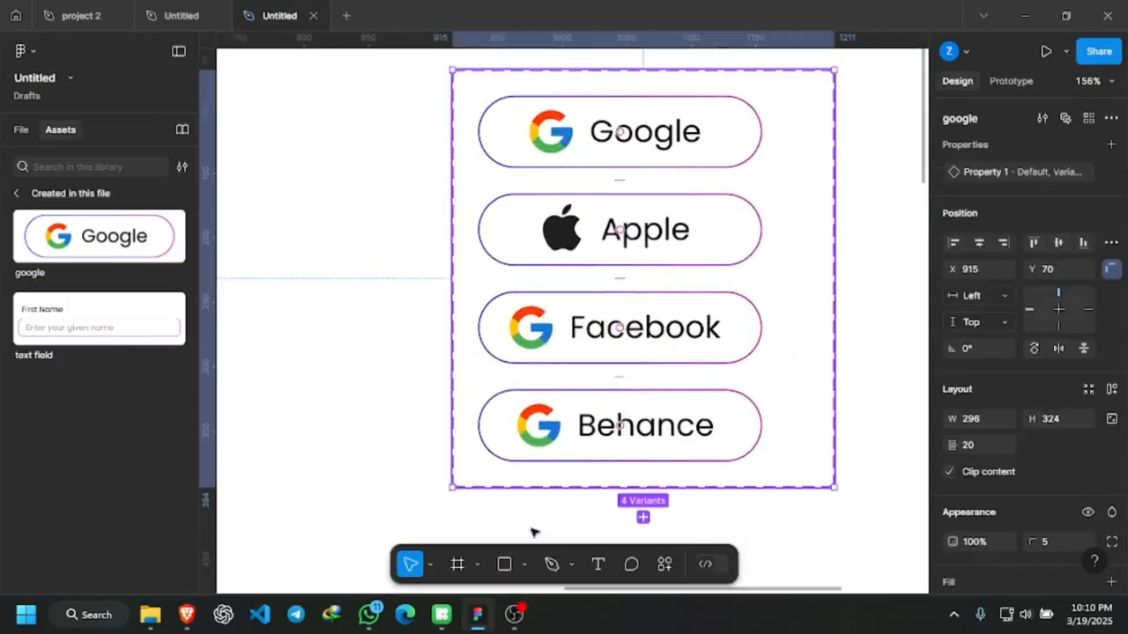
click(443, 615)
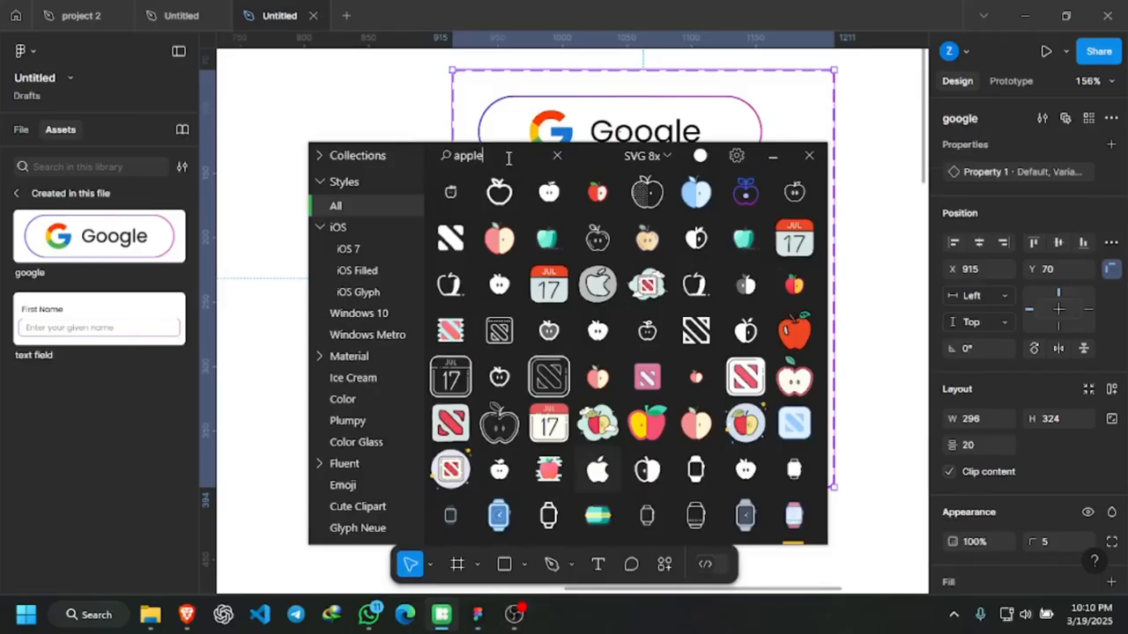
double_click(509, 158)
text(faceboo)
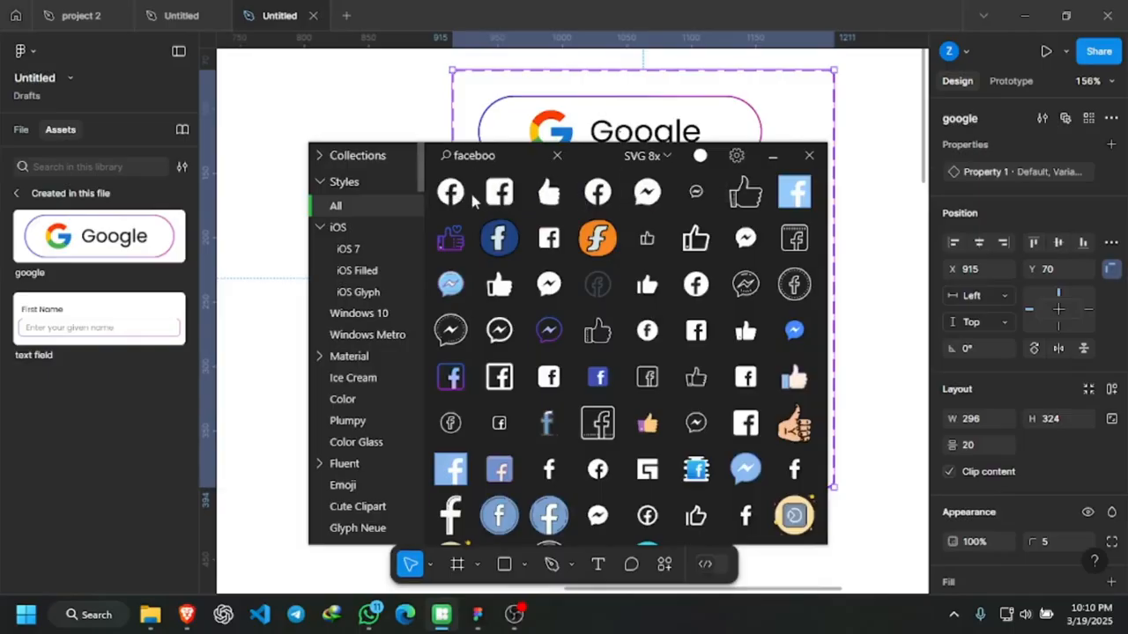
drag(452, 194, 387, 114)
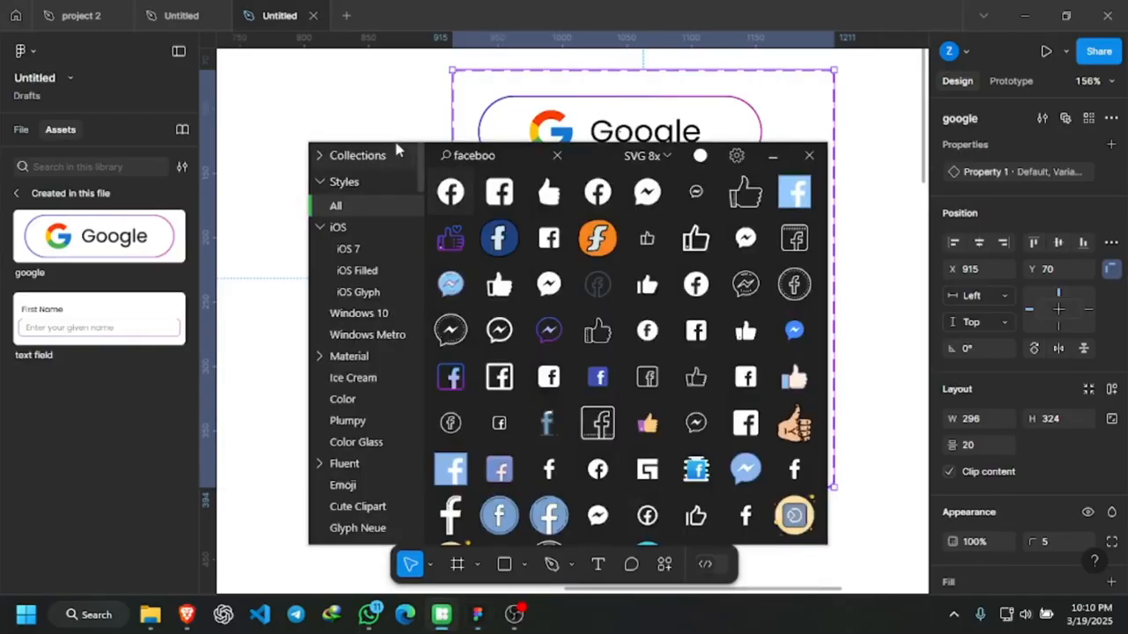
click(776, 162)
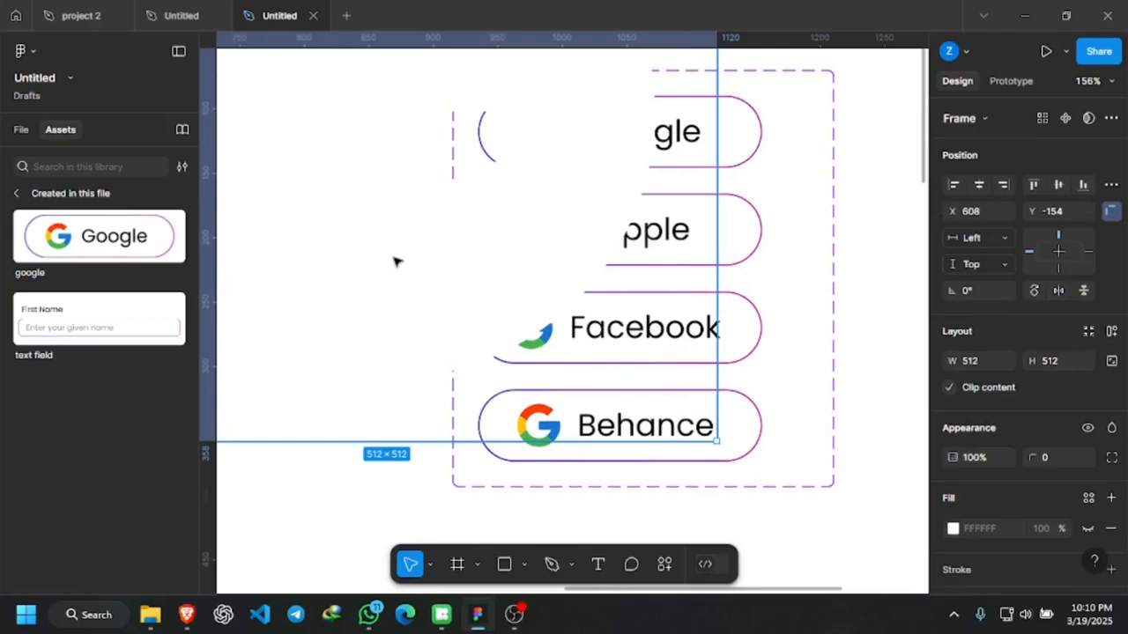
Scale the imported Facebook icon frame proportionally to 40 × 40 and place it on the white area beside the component set.
scroll(767, 402, down, 2)
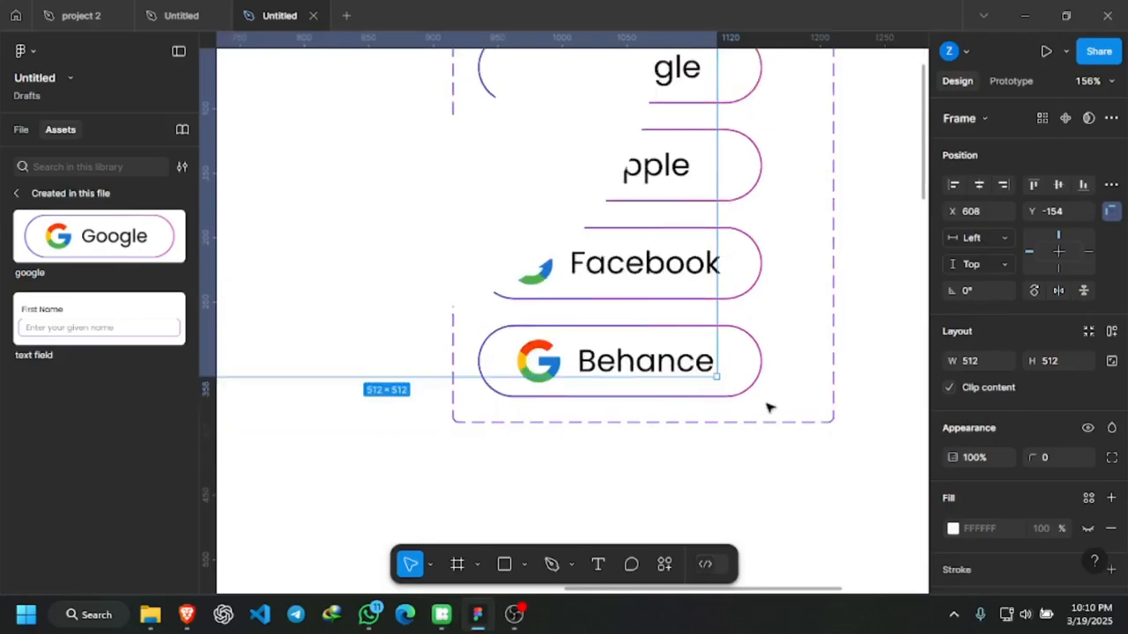
scroll(679, 322, down, 5)
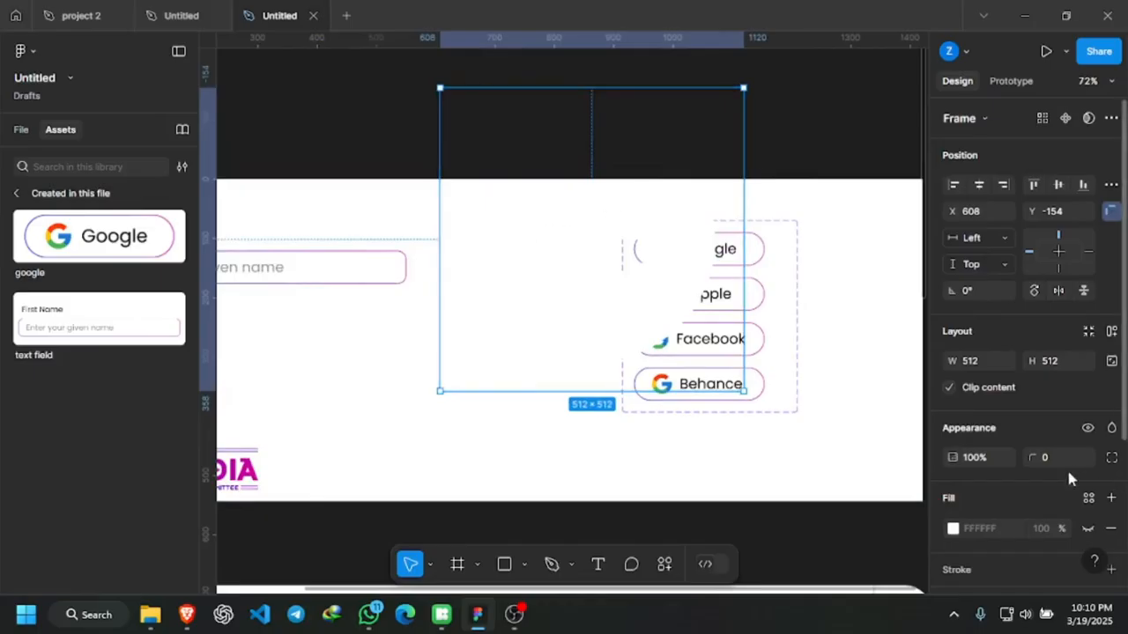
click(1111, 363)
click(1059, 363)
text(40)
key(Return)
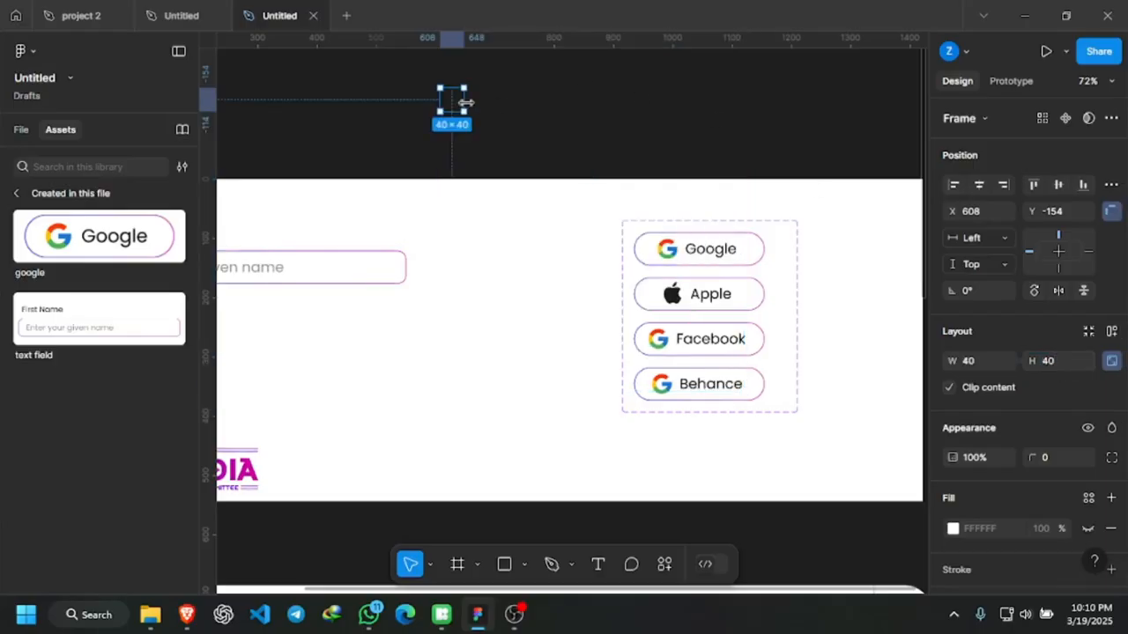
drag(457, 111, 559, 293)
Recolour the Facebook icon's vector path with the blue 2901D5 from the page colours.
scroll(558, 295, up, 3)
scroll(568, 304, down, 5)
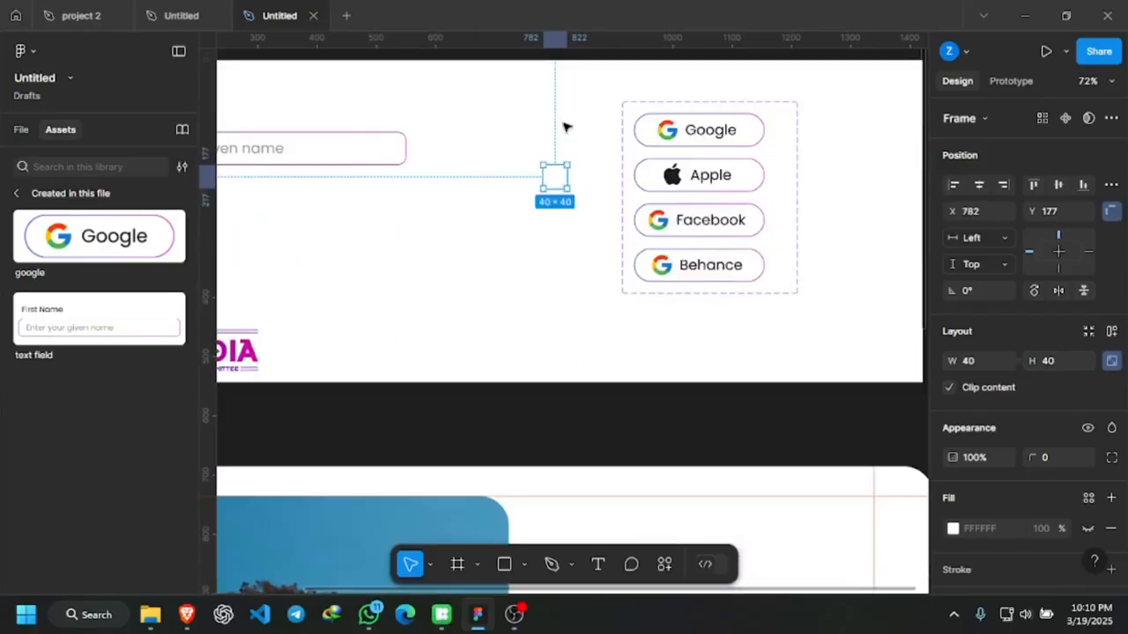
scroll(554, 182, up, 5)
scroll(558, 185, up, 3)
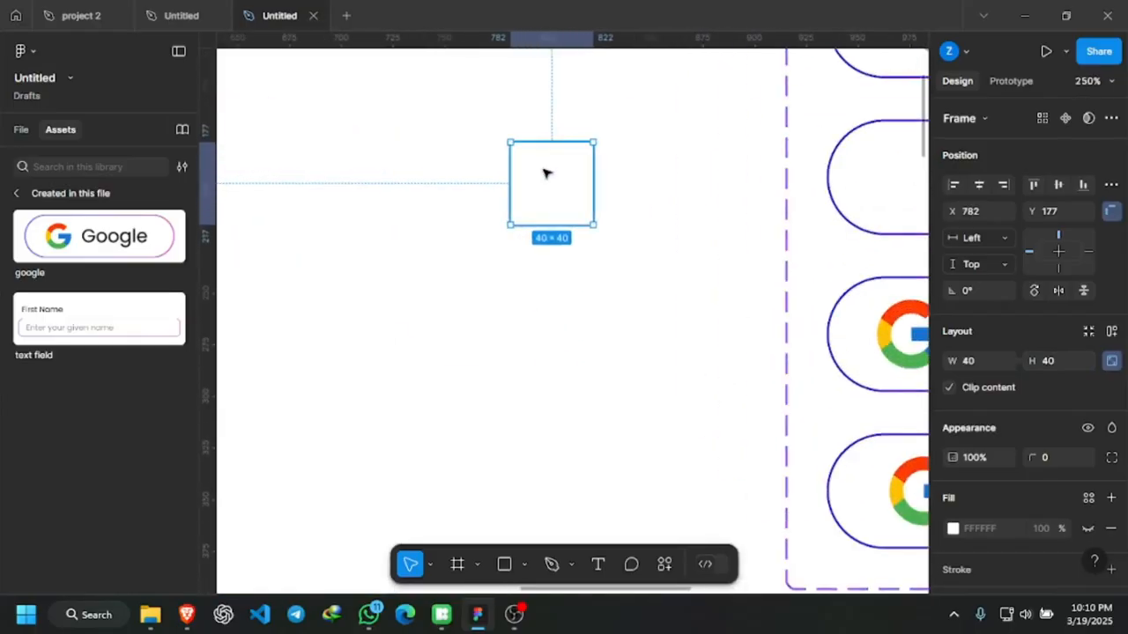
key(ctrl+v)
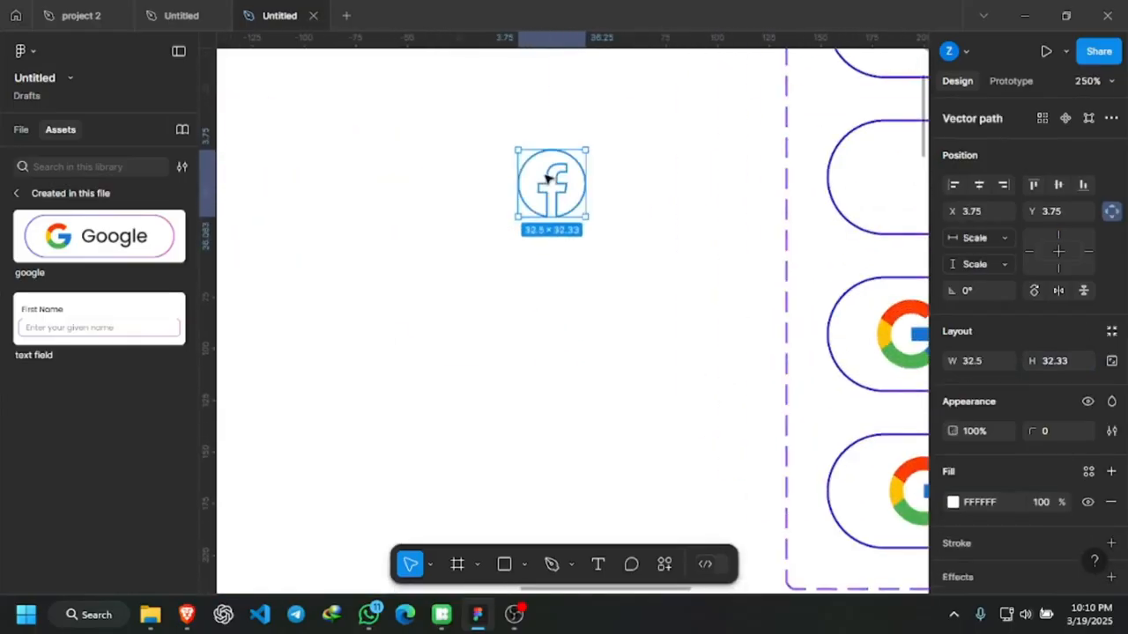
click(953, 503)
click(791, 511)
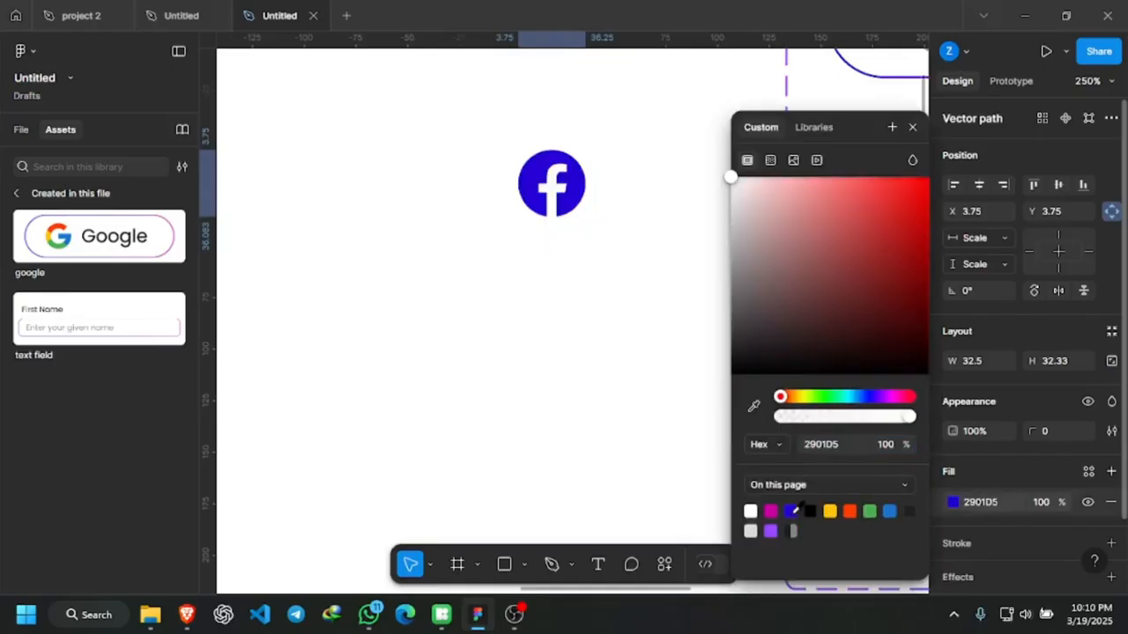
click(554, 325)
Replace the Google icon in the Facebook variant with the blue Facebook icon, placed before the label.
scroll(495, 231, down, 2)
scroll(495, 231, down, 5)
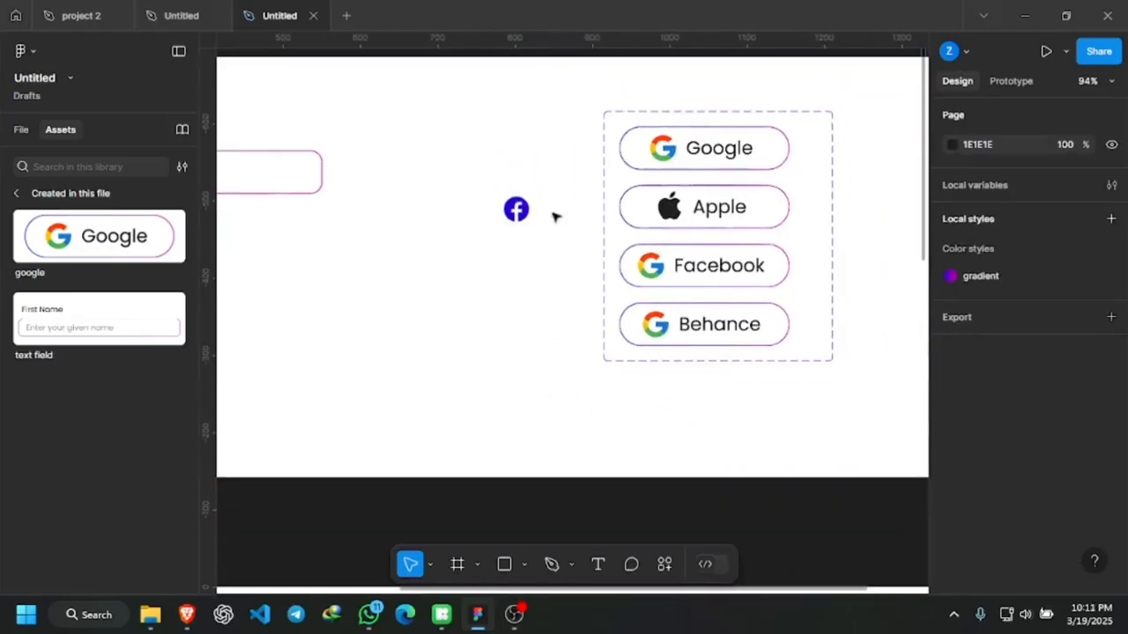
click(520, 211)
drag(531, 224, 650, 280)
scroll(656, 275, up, 5)
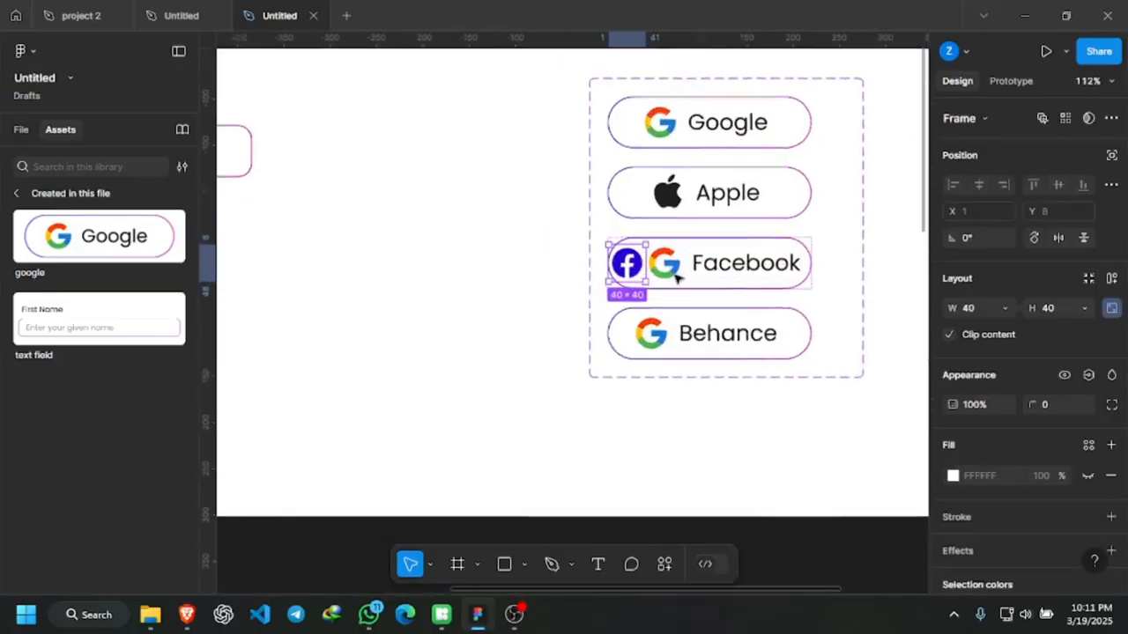
click(670, 276)
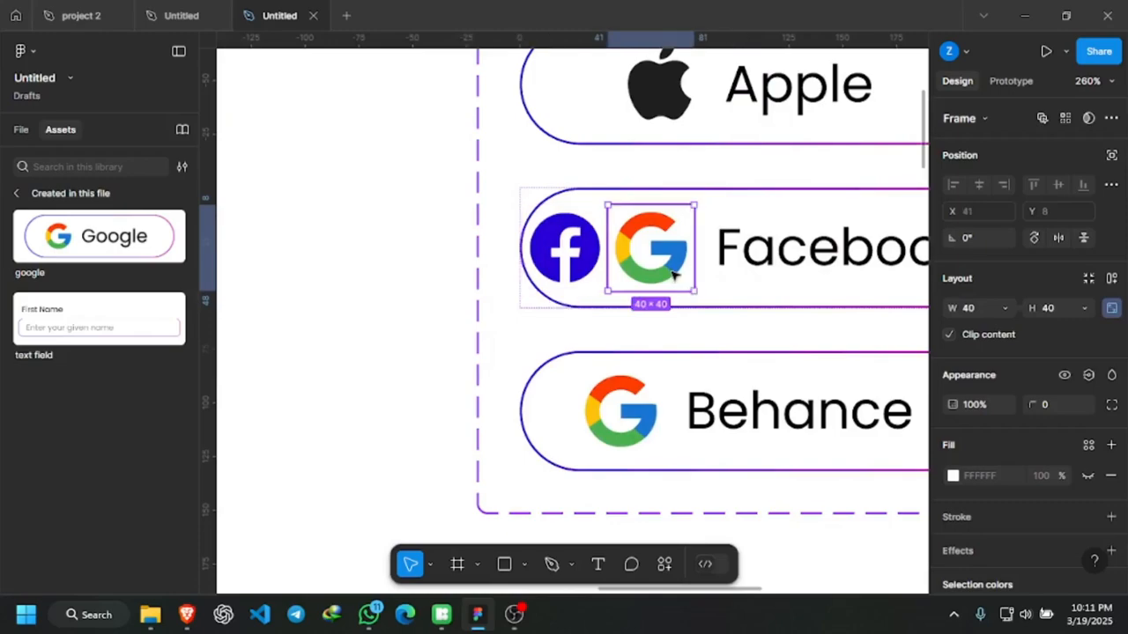
key(Delete)
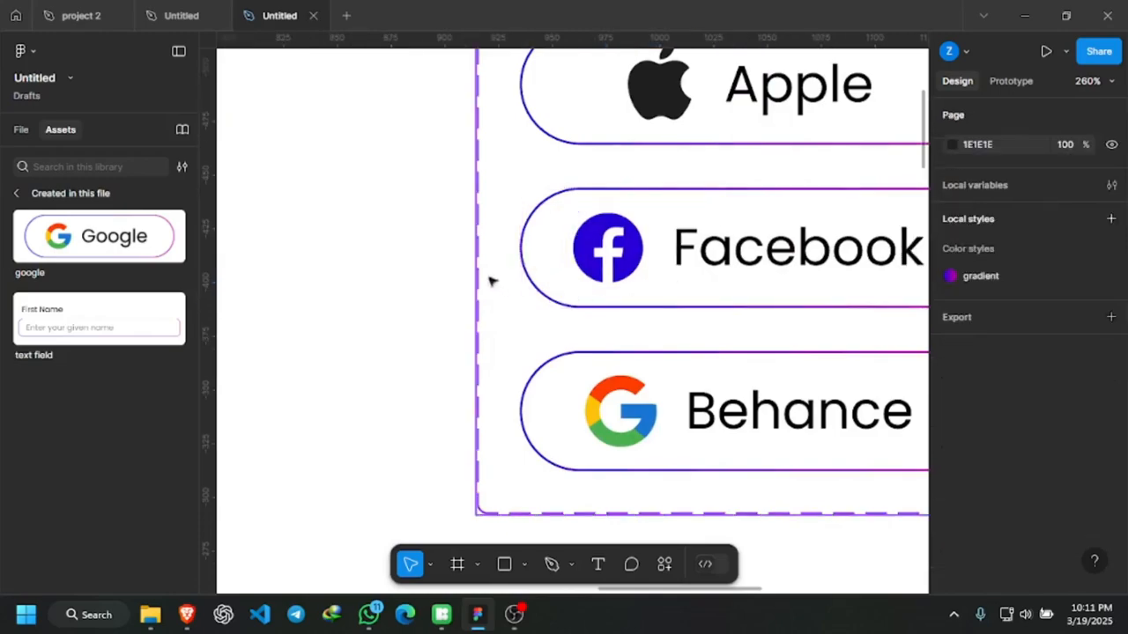
scroll(428, 255, down, 4)
scroll(657, 282, down, 2)
scroll(654, 326, up, 5)
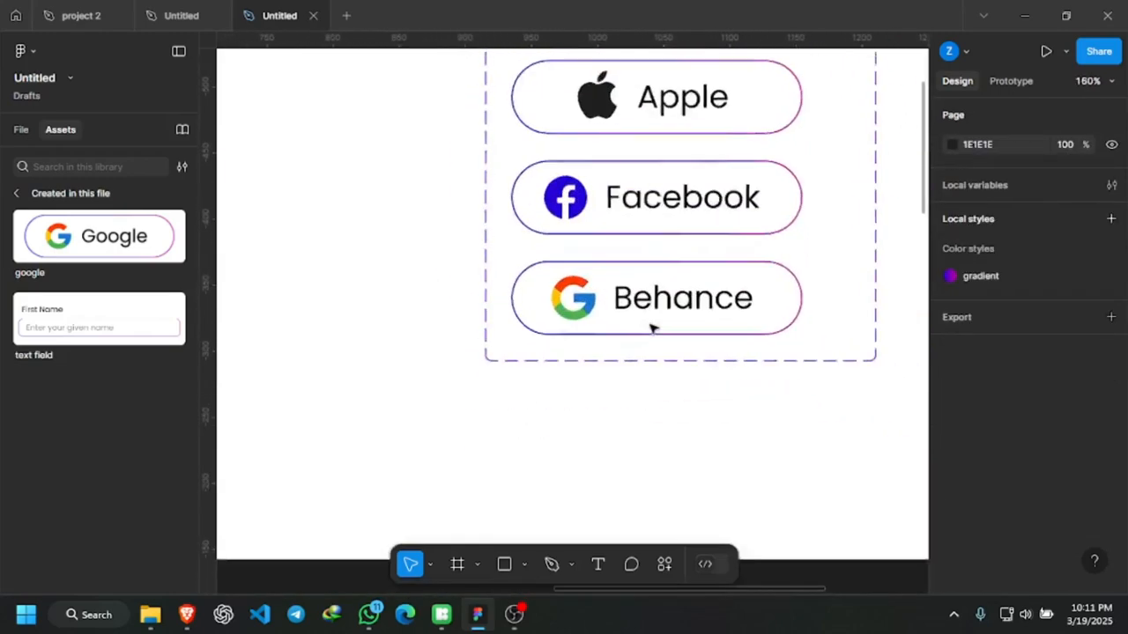
Switch to the icon library app, search for "behance" and bring the white rounded-square Behance icon onto the Figma canvas.
click(441, 614)
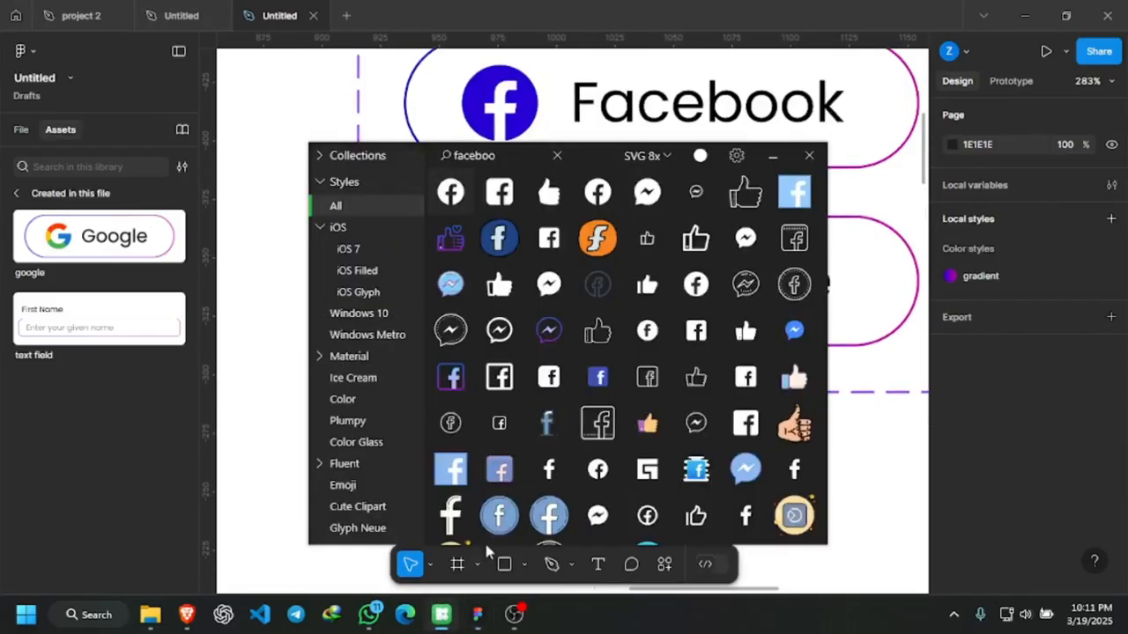
double_click(525, 156)
text(behan)
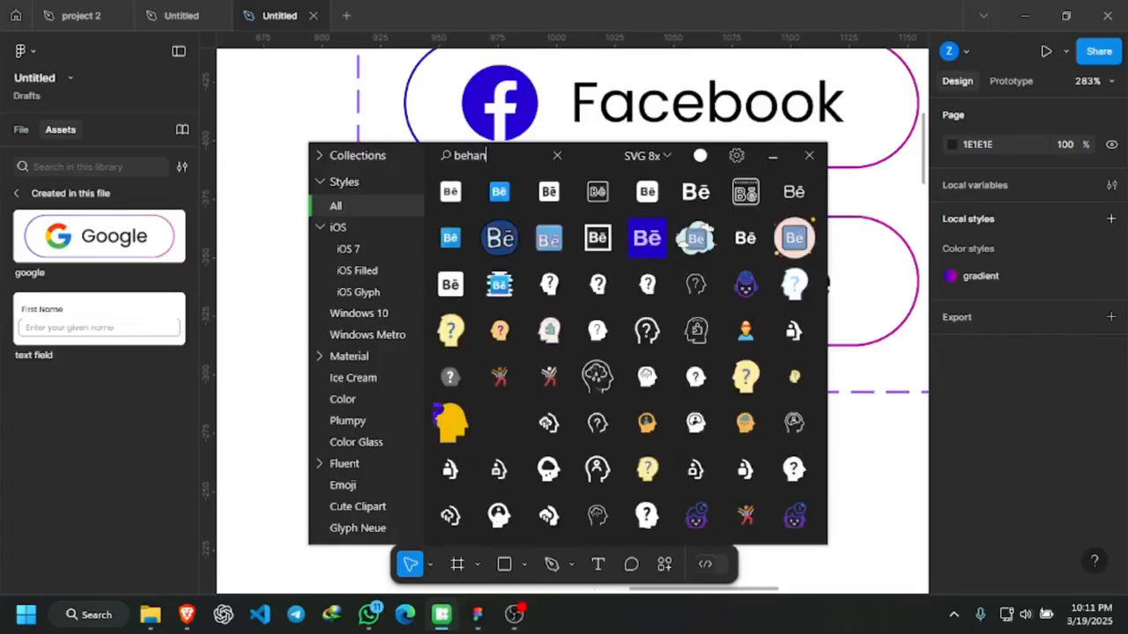
text(ce)
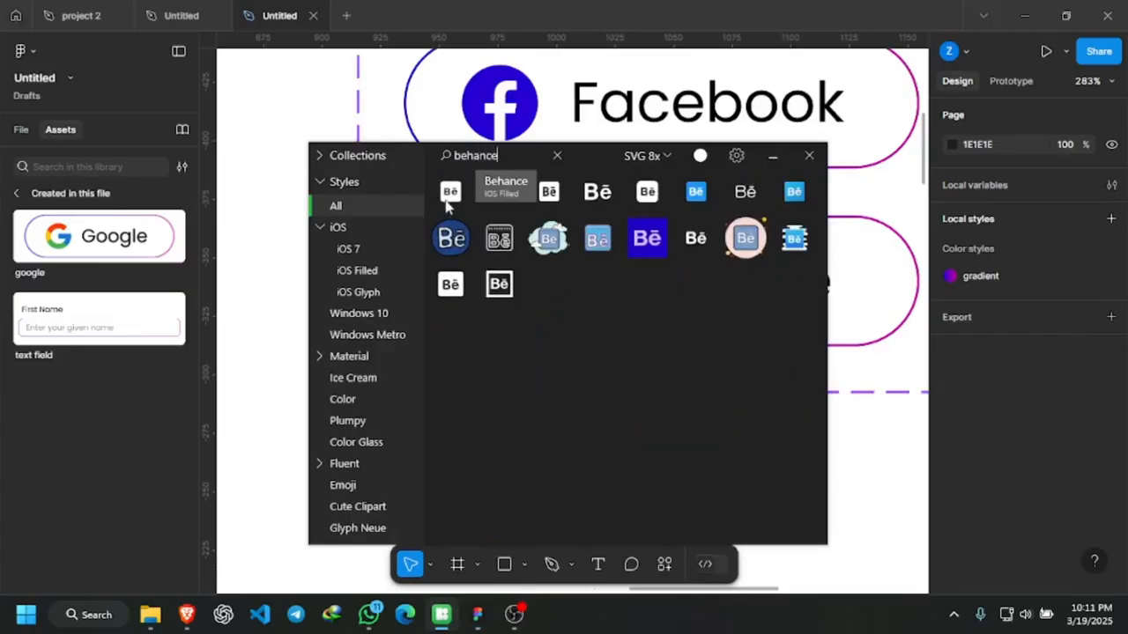
drag(382, 229, 293, 218)
click(772, 155)
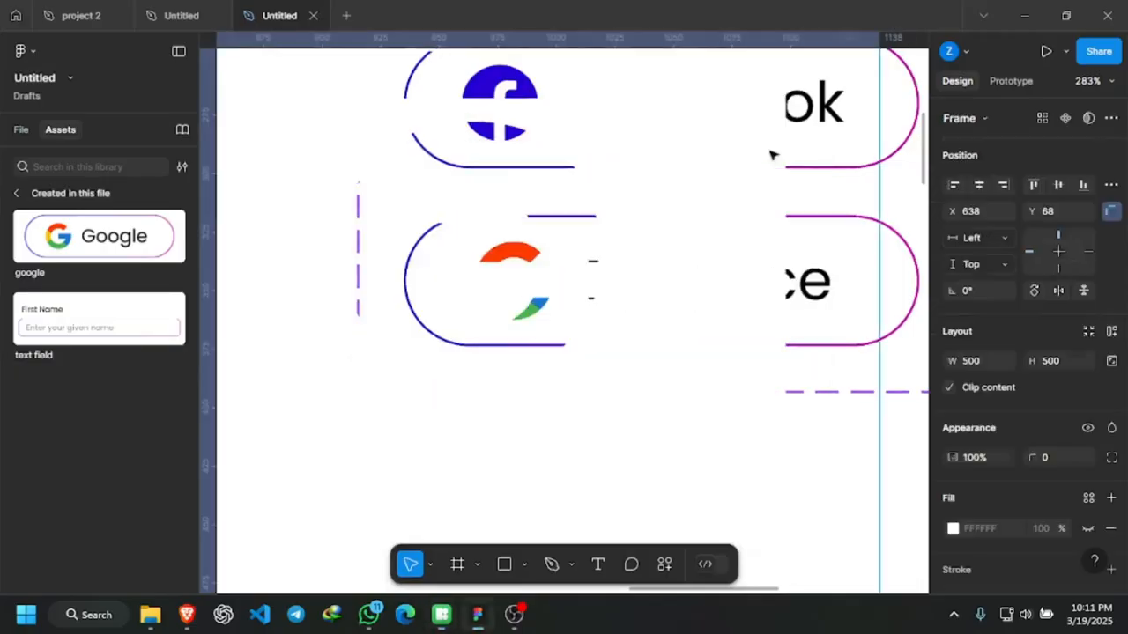
Scale the imported Behance icon frame proportionally to 40 × 40.
scroll(604, 278, down, 5)
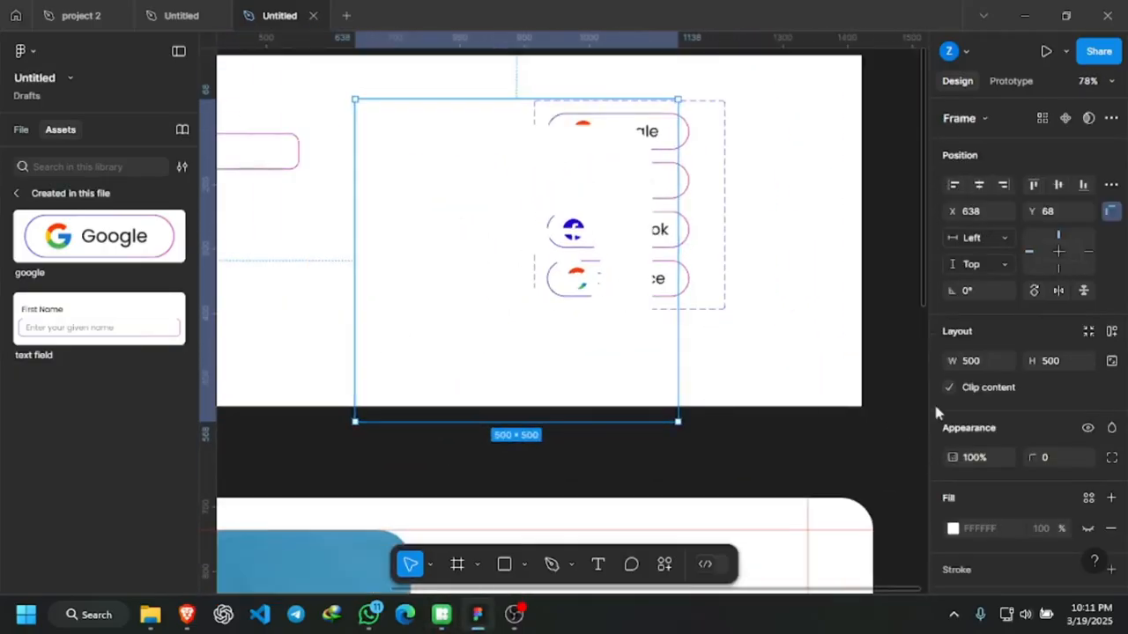
click(1111, 359)
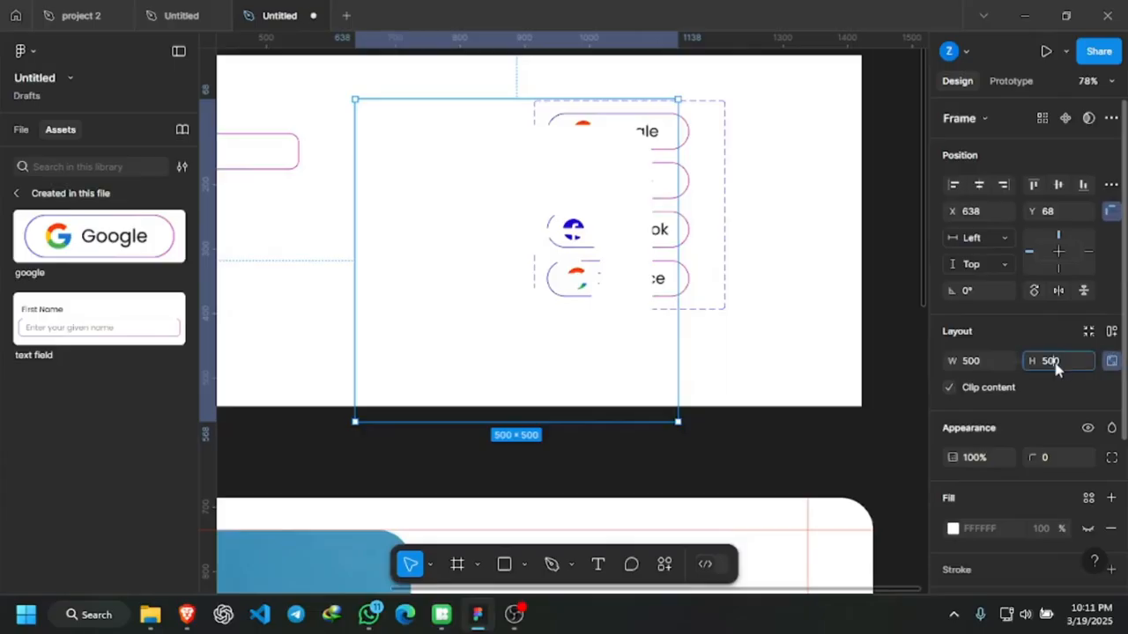
text(40)
key(Return)
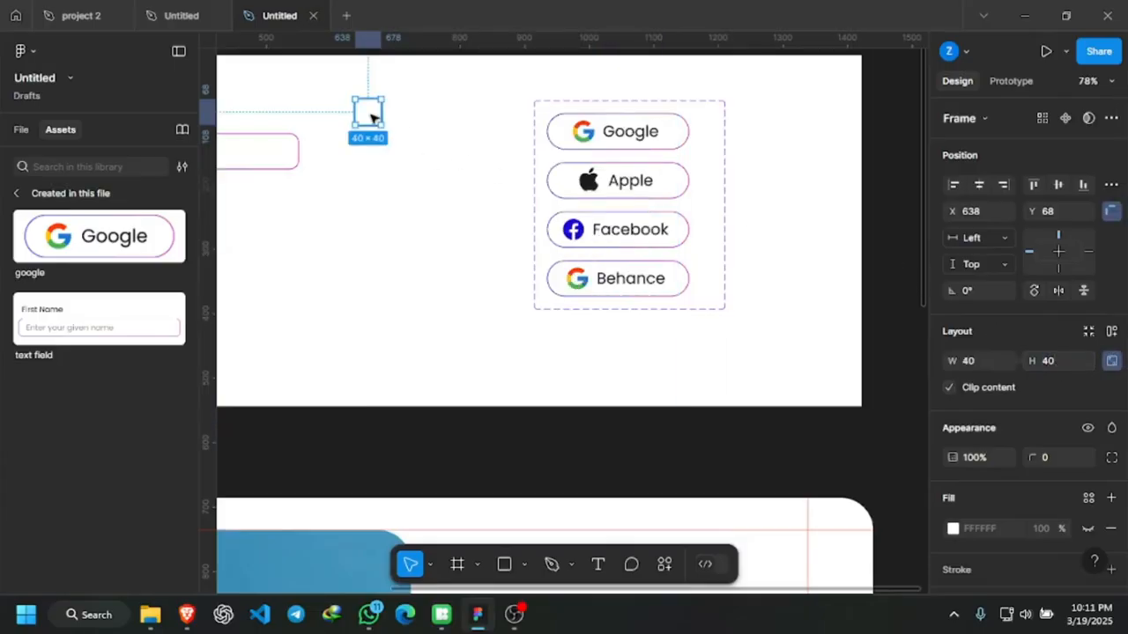
Recolour the Behance icon's vector path with the black 000000 from the page colours.
key(ctrl+v)
click(952, 503)
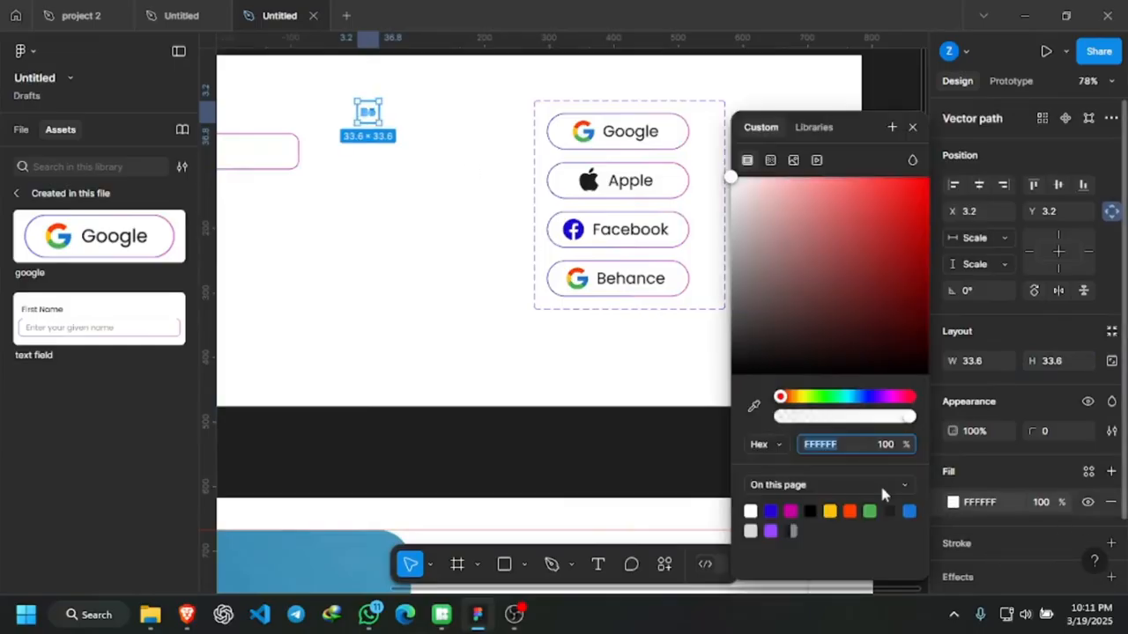
click(810, 512)
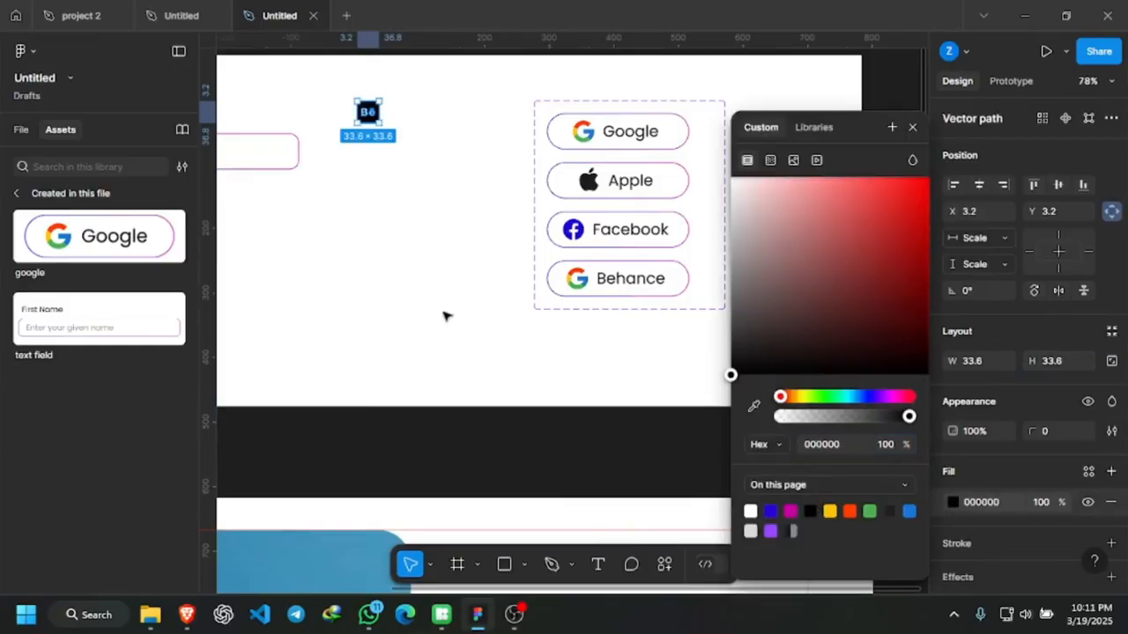
Replace the Google icon in the Behance variant with the black Behance icon, placed before the label.
click(418, 163)
drag(378, 116, 576, 289)
scroll(629, 297, up, 5)
scroll(629, 293, up, 1)
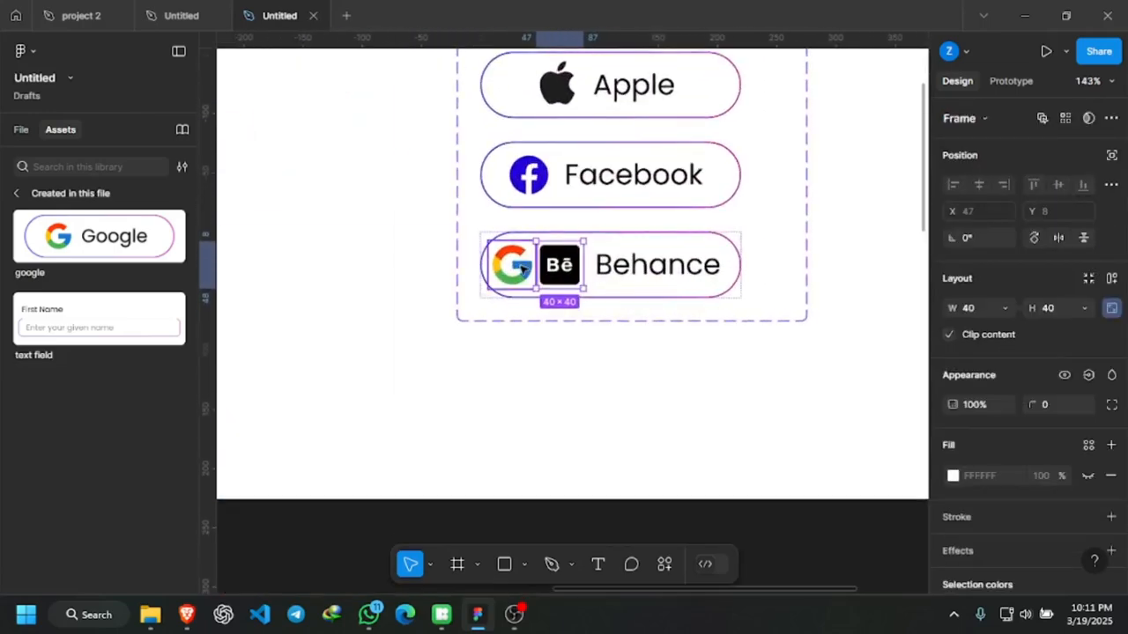
click(523, 268)
key(Delete)
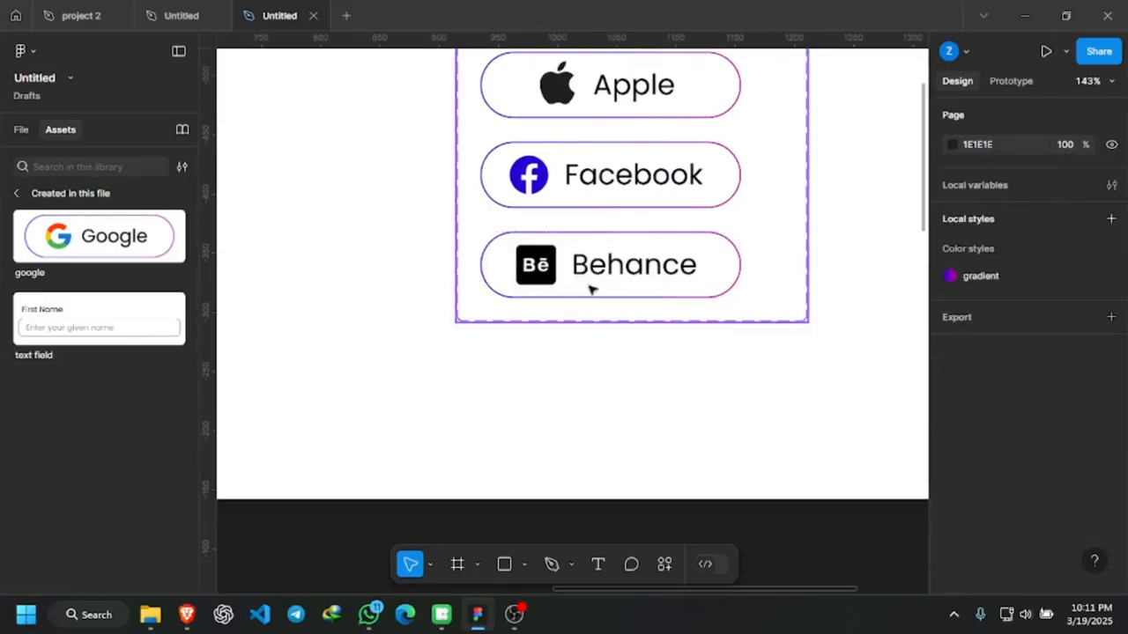
Set the Apple button variant's Property 1 value to "apple".
scroll(591, 289, down, 5)
scroll(585, 236, up, 3)
scroll(585, 236, up, 5)
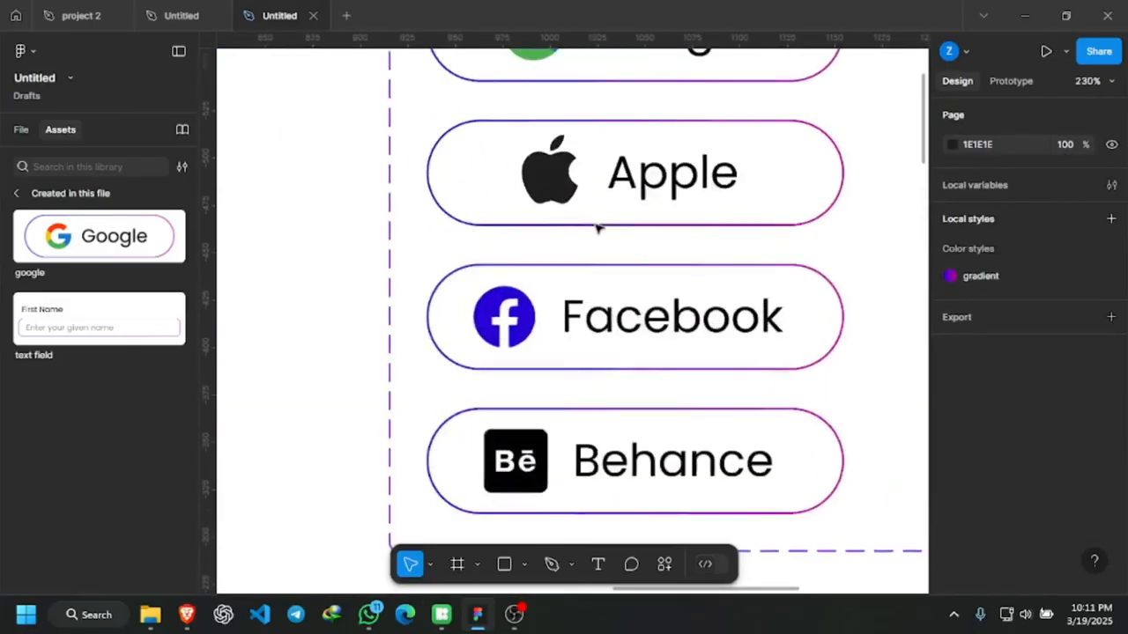
scroll(584, 229, down, 6)
scroll(625, 188, up, 3)
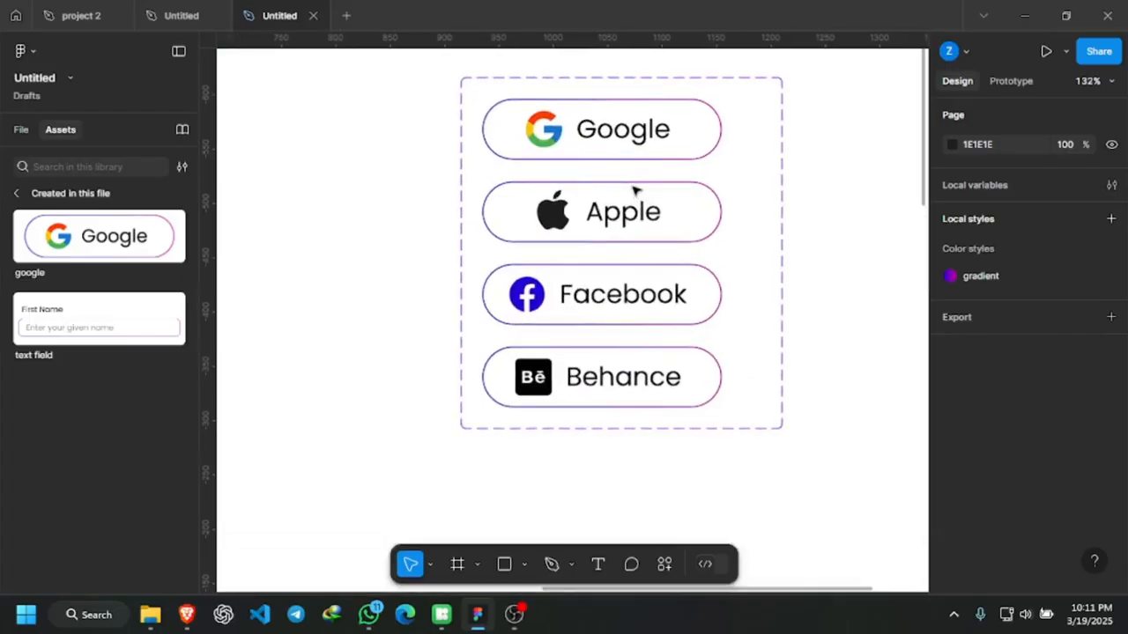
scroll(672, 231, right, 2)
scroll(673, 232, up, 1)
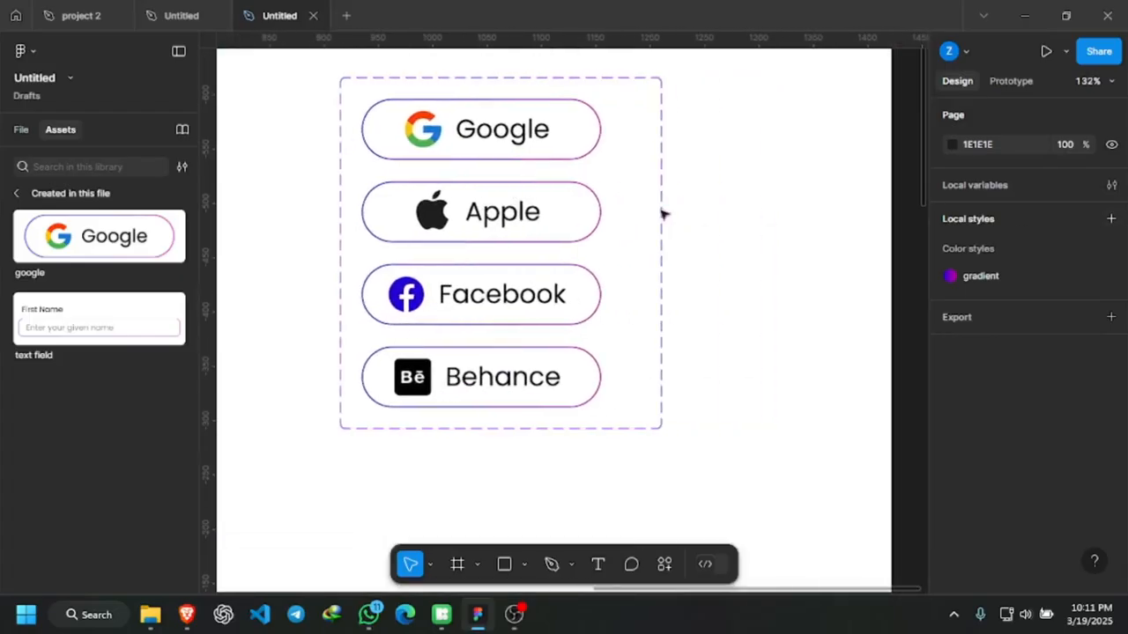
click(546, 209)
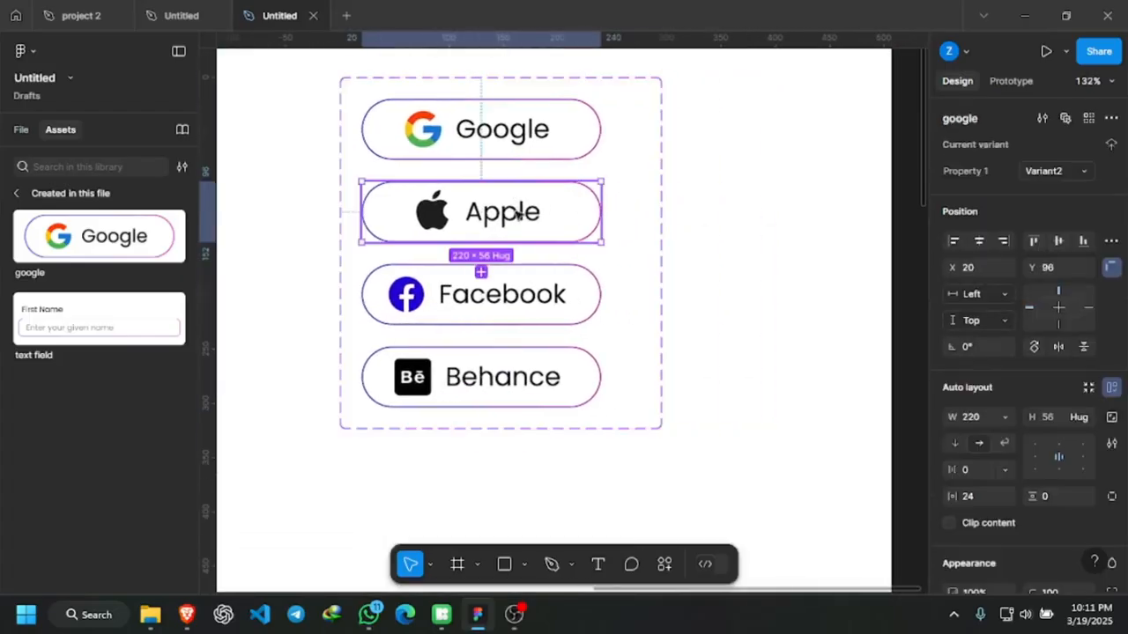
click(1052, 176)
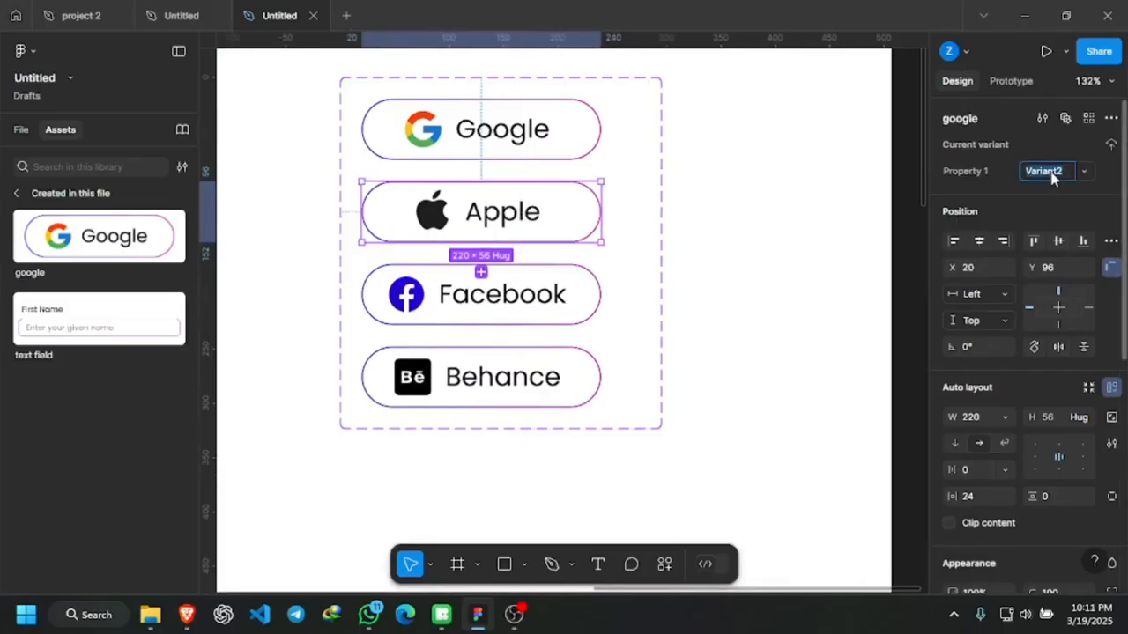
text(apple)
key(Return)
Set the Facebook button variant's Property 1 value to "facebook".
double_click(535, 302)
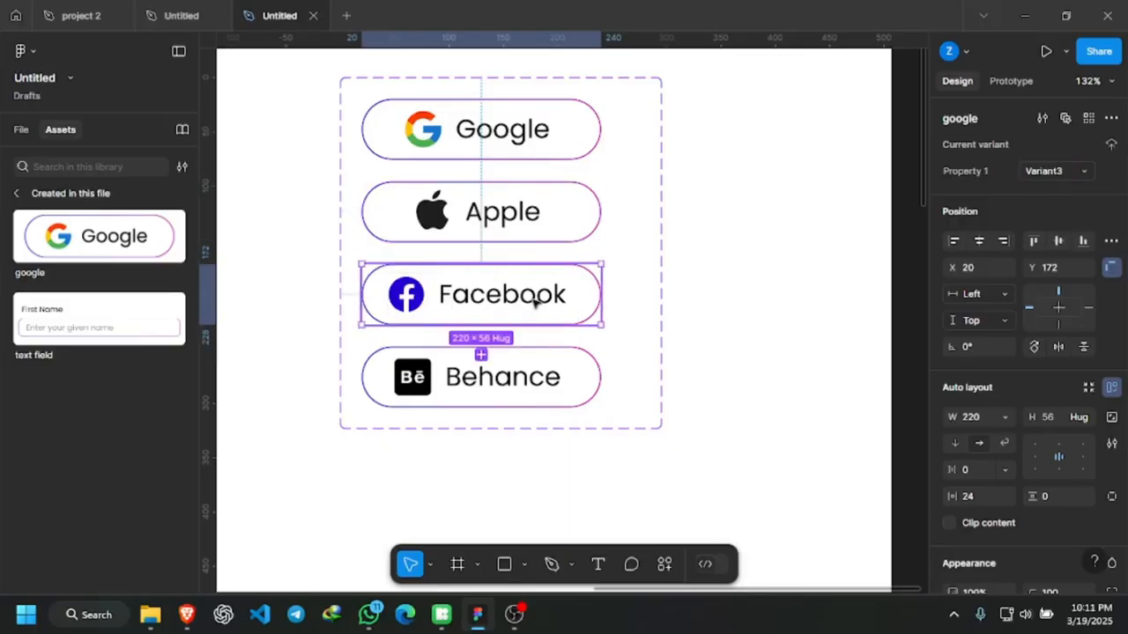
click(685, 299)
click(568, 300)
click(585, 300)
click(1051, 176)
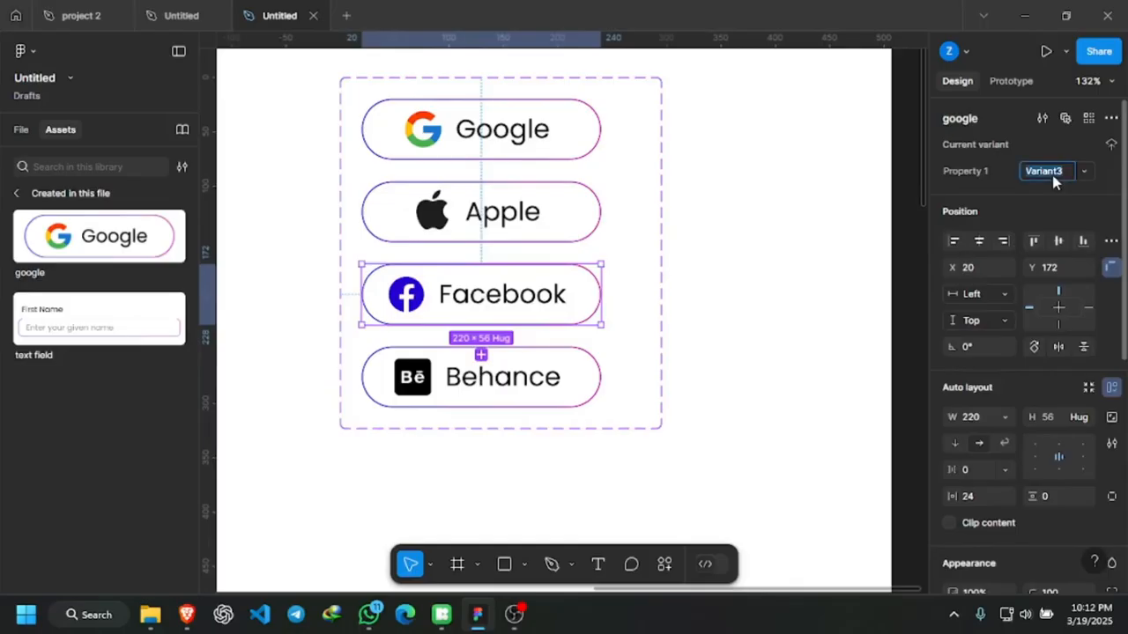
text(facebook)
key(Return)
Set the Behance button variant's Property 1 value to "behance".
double_click(509, 376)
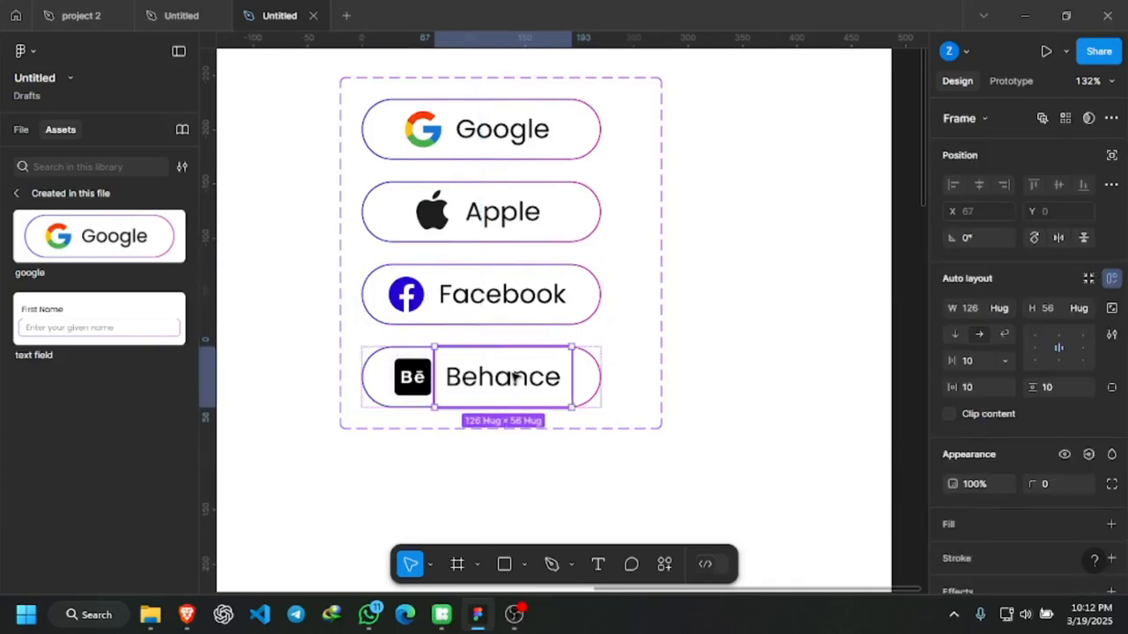
click(602, 385)
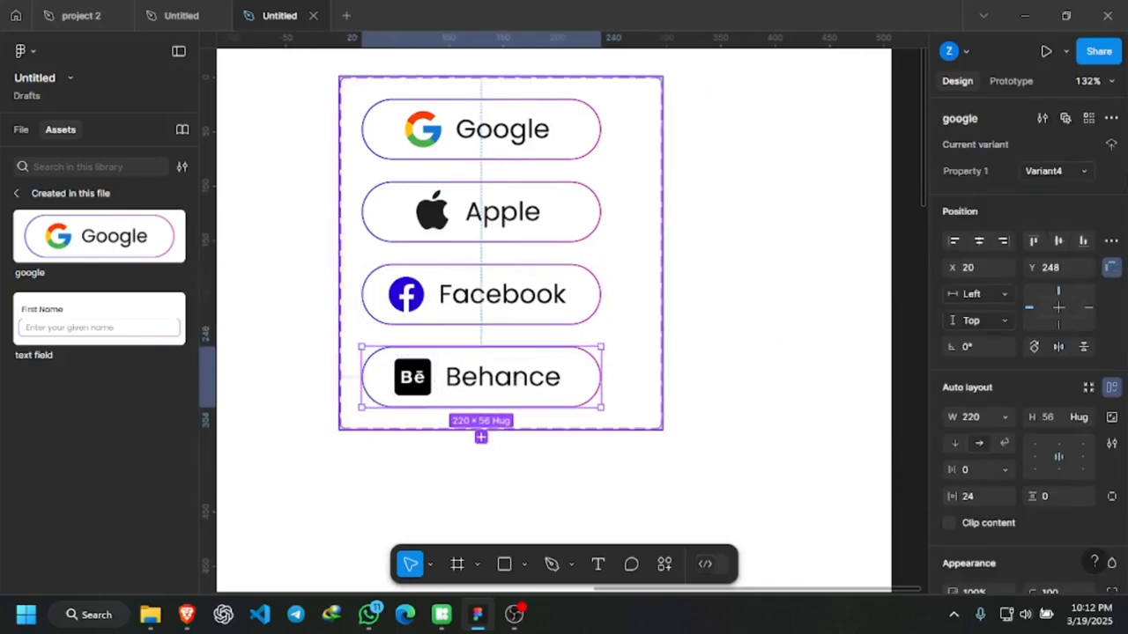
click(1044, 172)
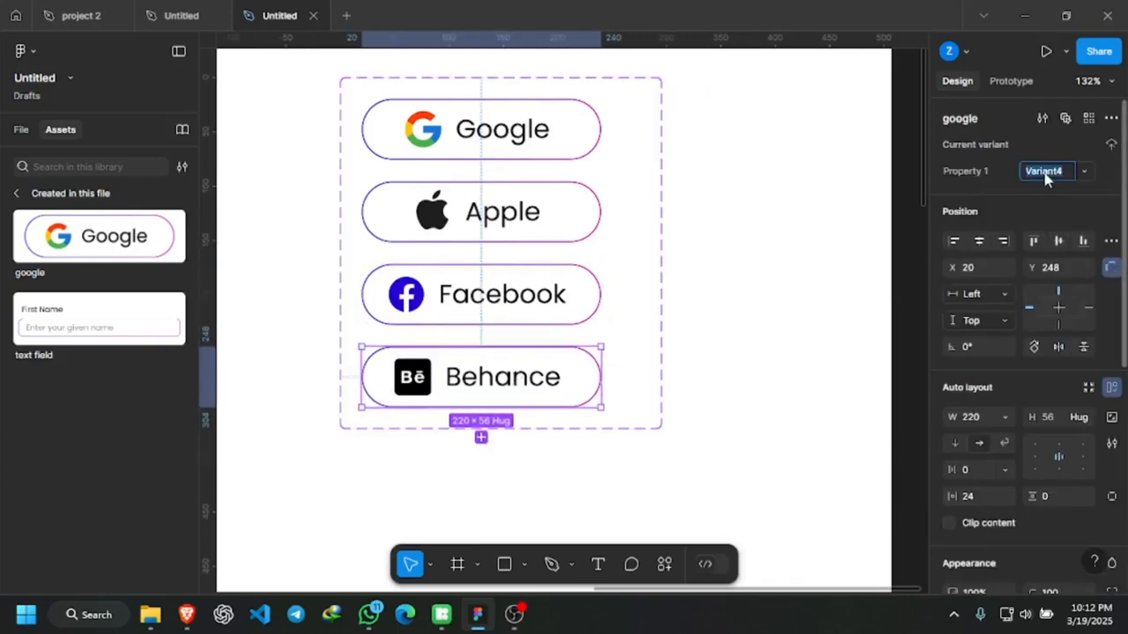
text(behance)
key(Return)
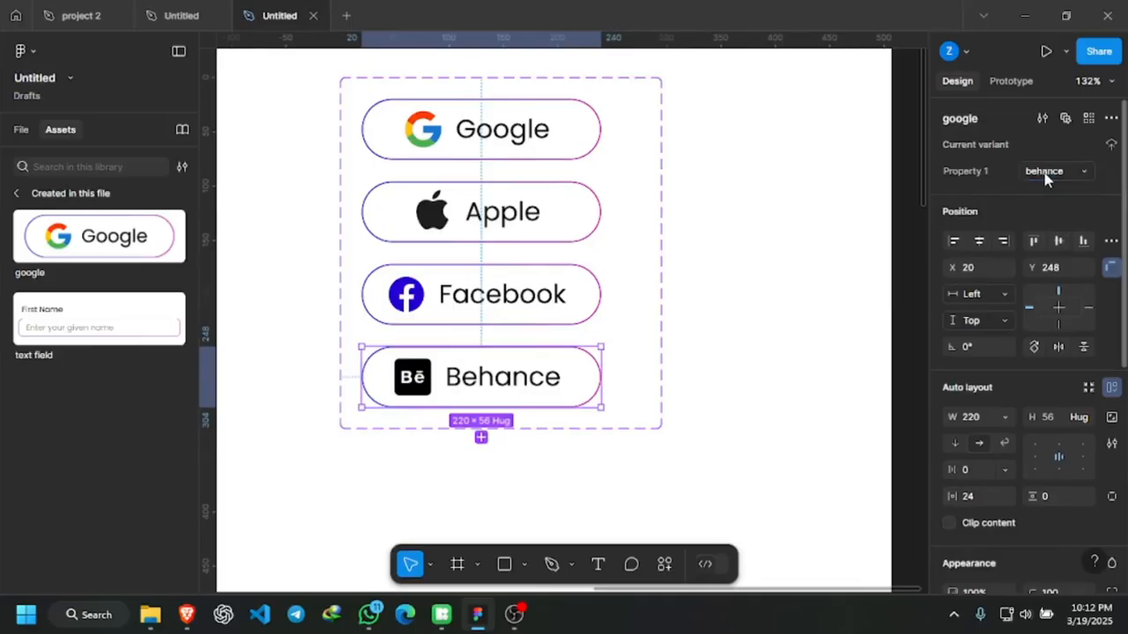
Review the google component's details in the file's assets and try previewing its facebook variant through Property 1.
click(787, 165)
scroll(787, 165, down, 5)
scroll(596, 164, up, 3)
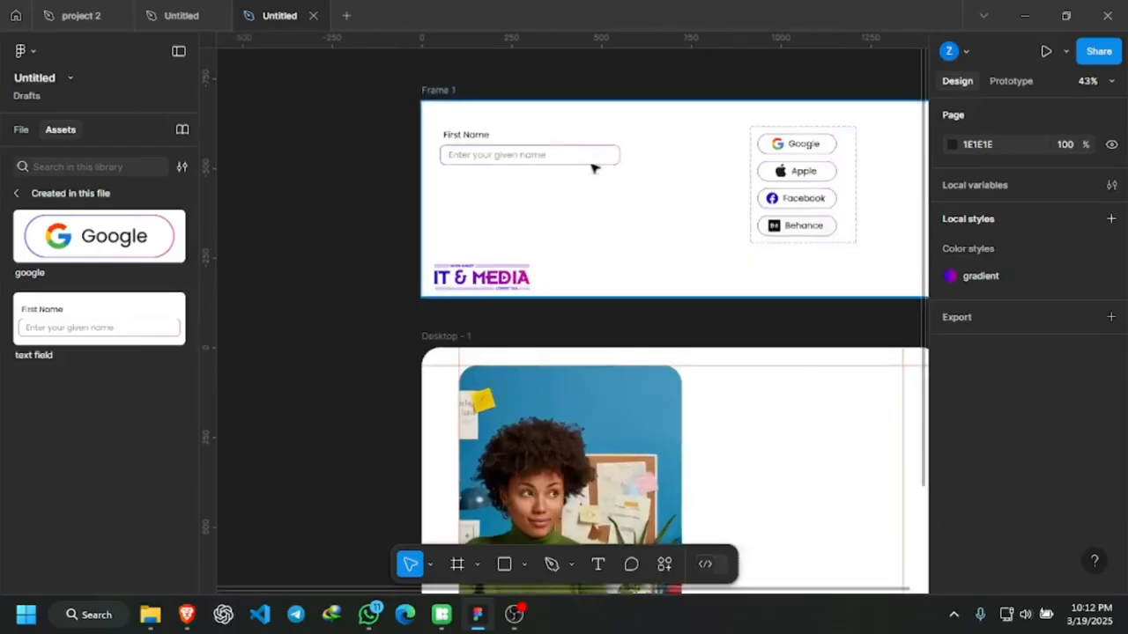
scroll(844, 182, up, 3)
scroll(844, 183, up, 3)
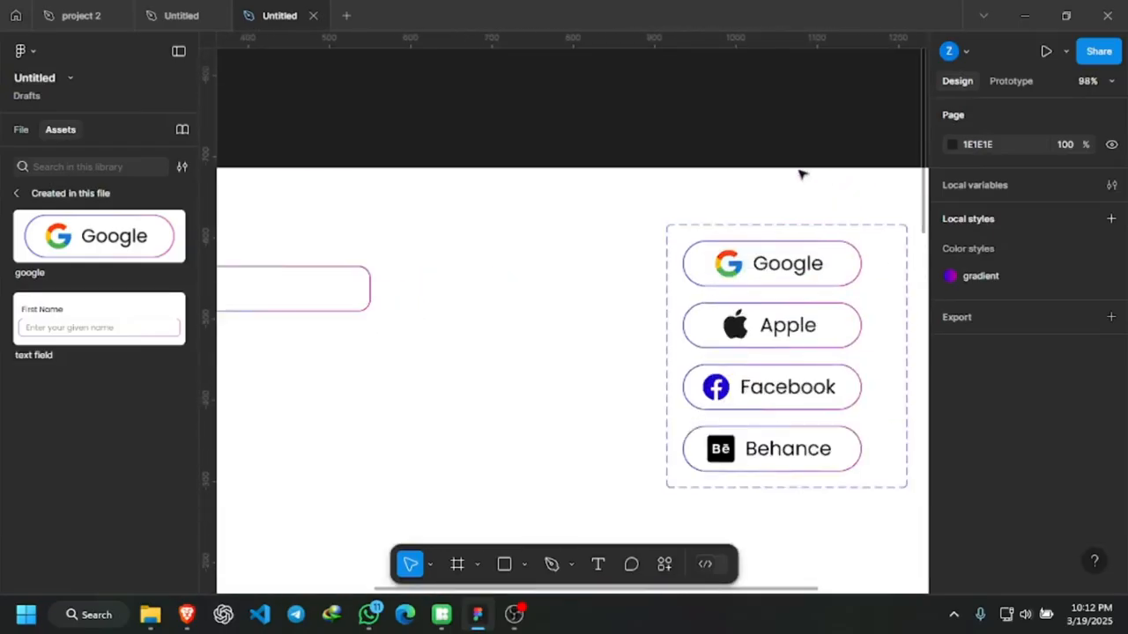
scroll(803, 175, down, 1)
scroll(726, 291, down, 1)
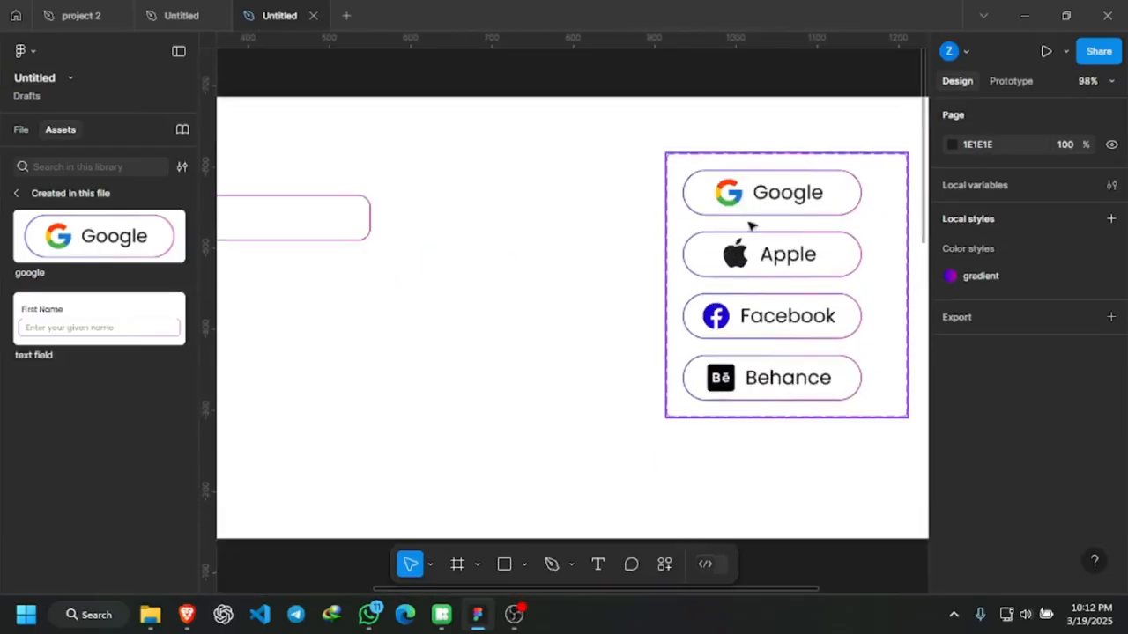
click(83, 239)
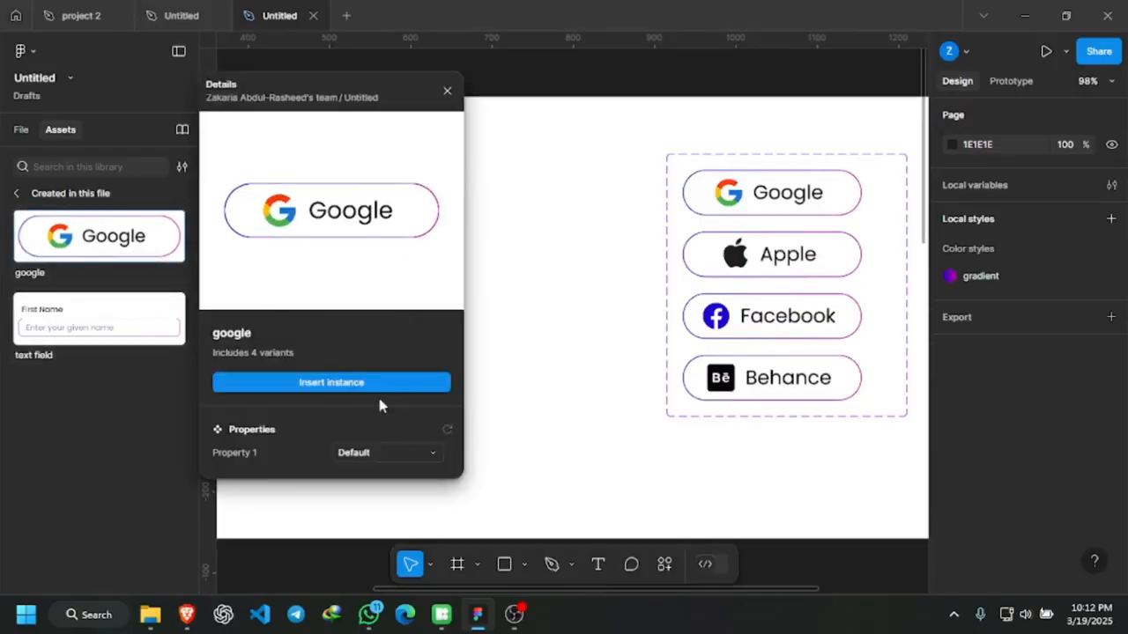
click(373, 457)
click(335, 474)
click(371, 451)
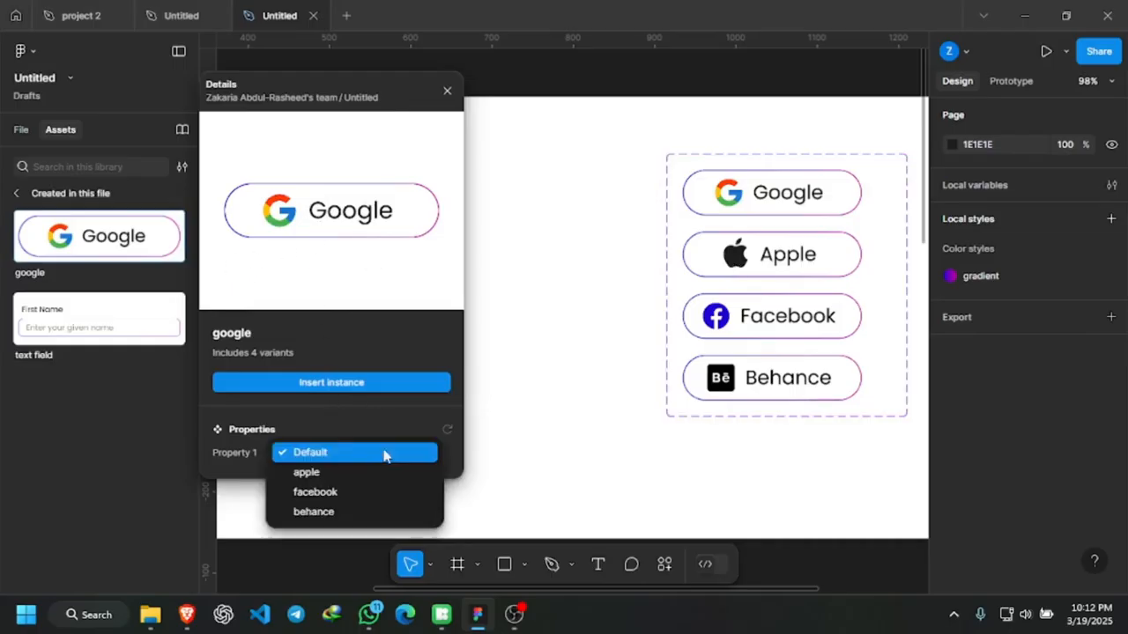
click(333, 497)
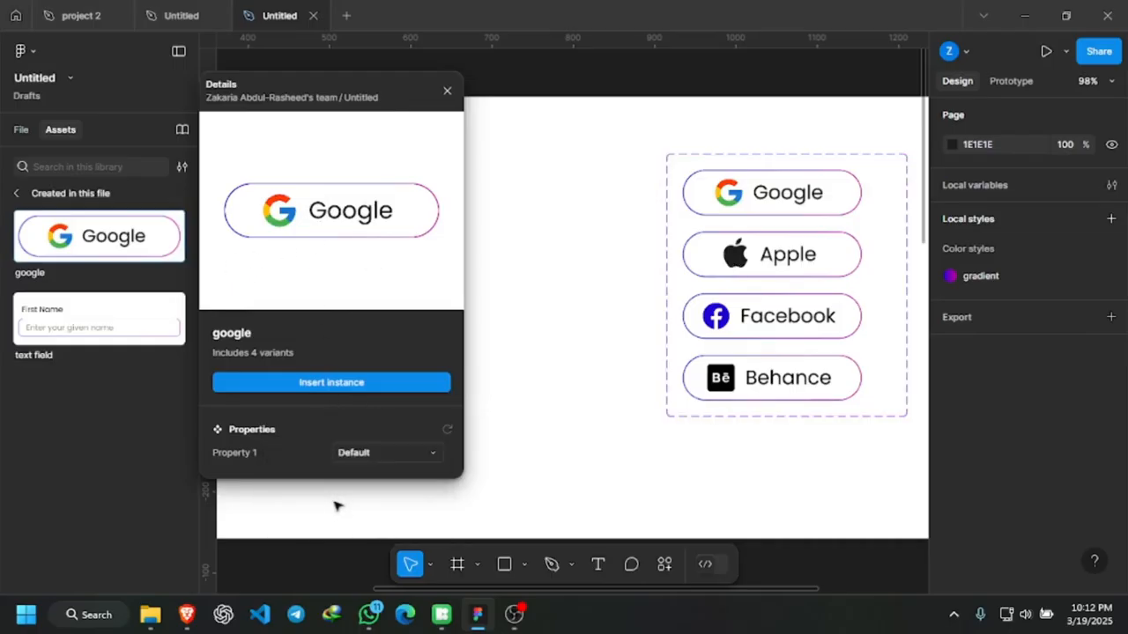
click(599, 255)
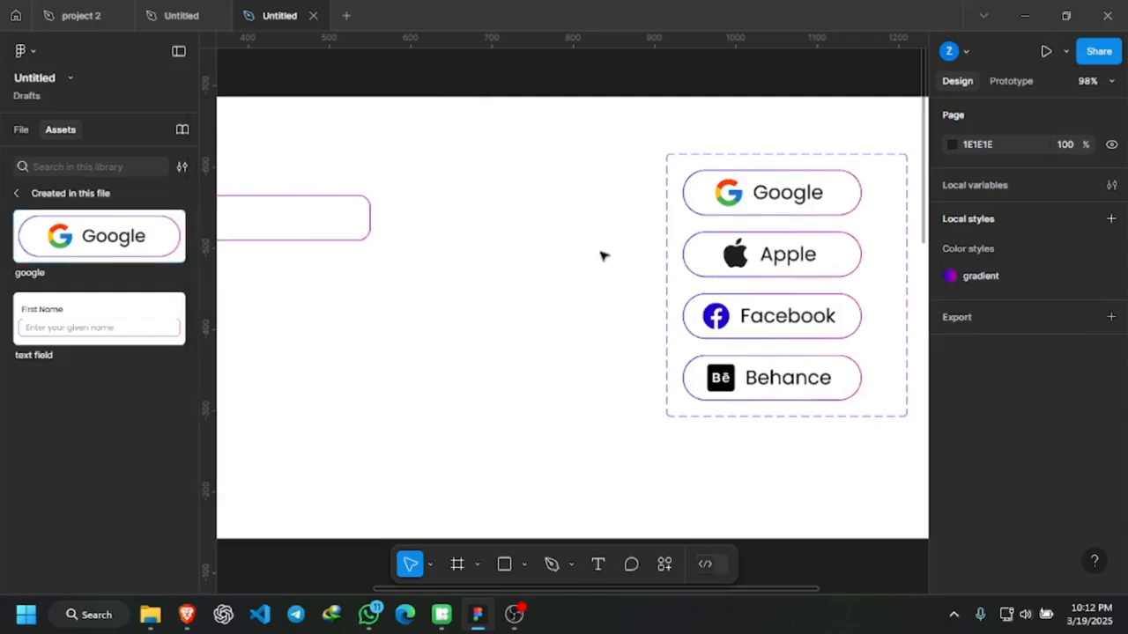
Inspect the properties of the sign-in button component set and of the First Name text field component in Frame 1.
click(764, 243)
scroll(543, 277, down, 2)
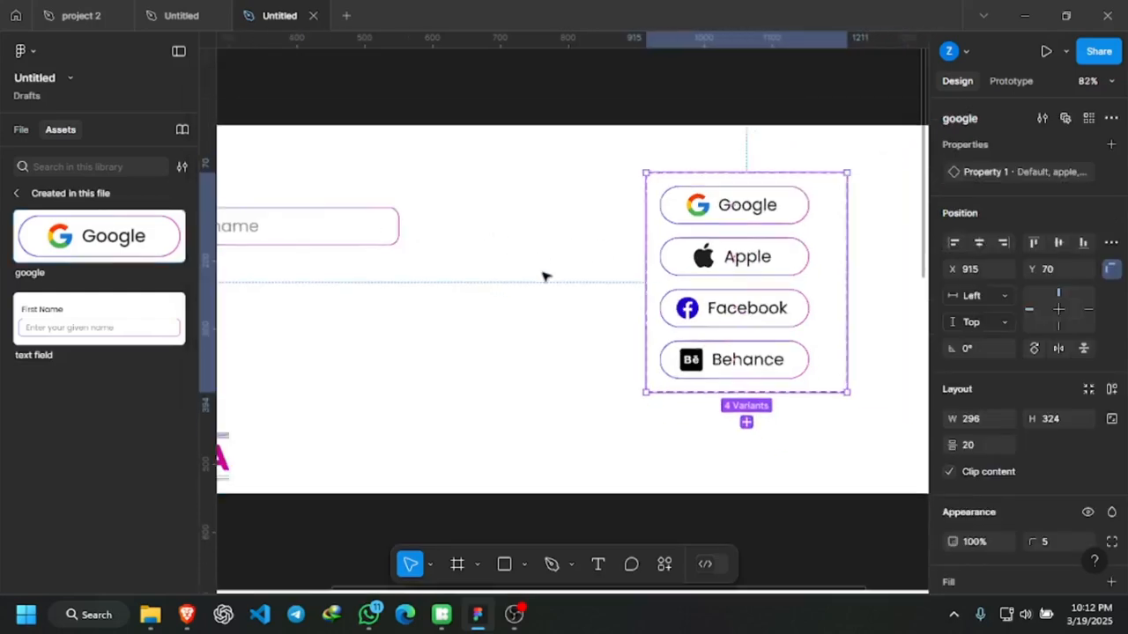
scroll(544, 277, down, 5)
scroll(432, 276, up, 1)
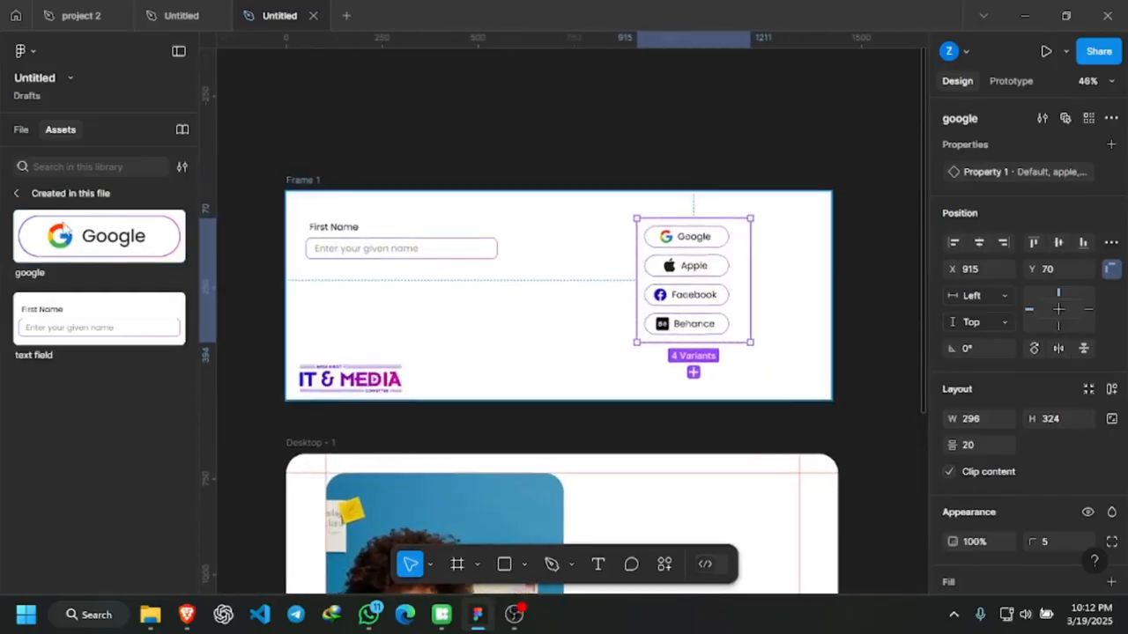
scroll(649, 241, up, 1)
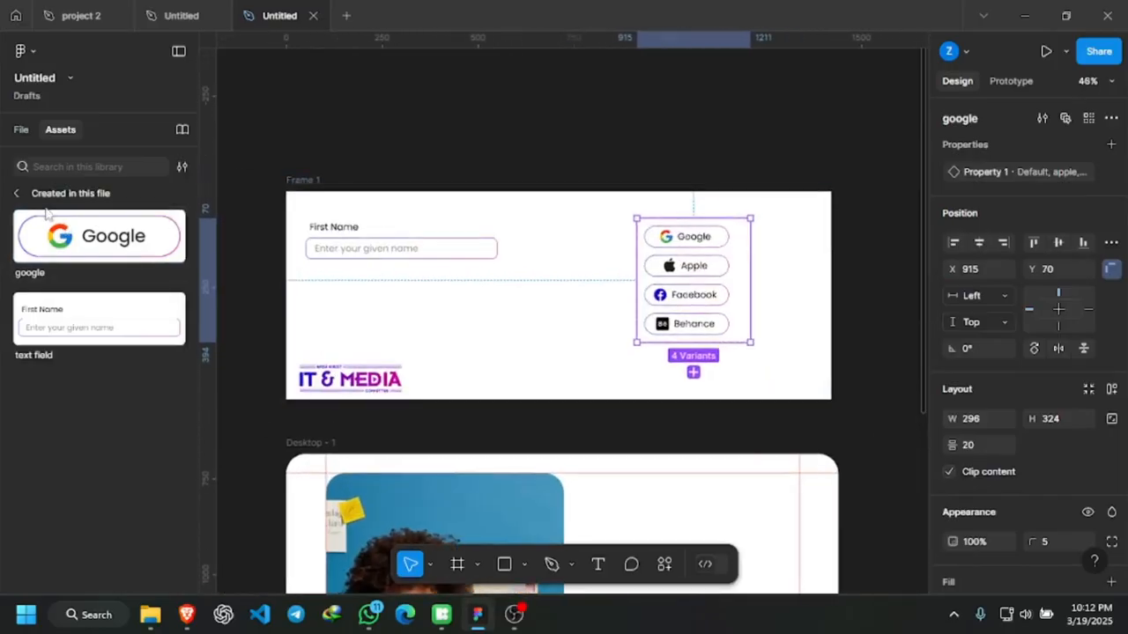
click(374, 240)
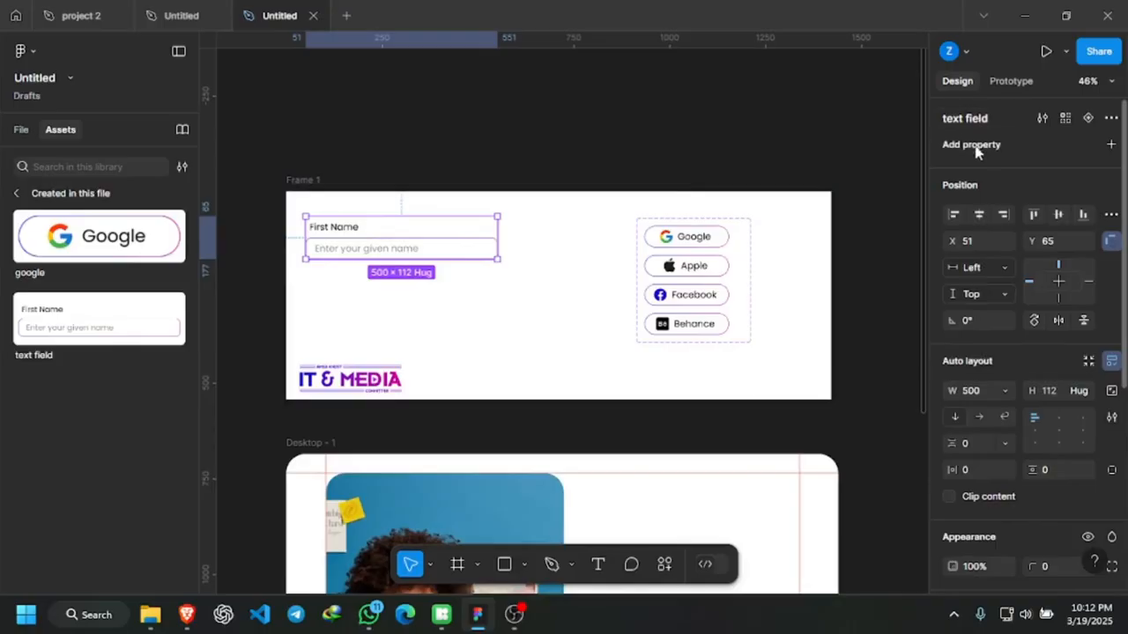
scroll(364, 252, up, 5)
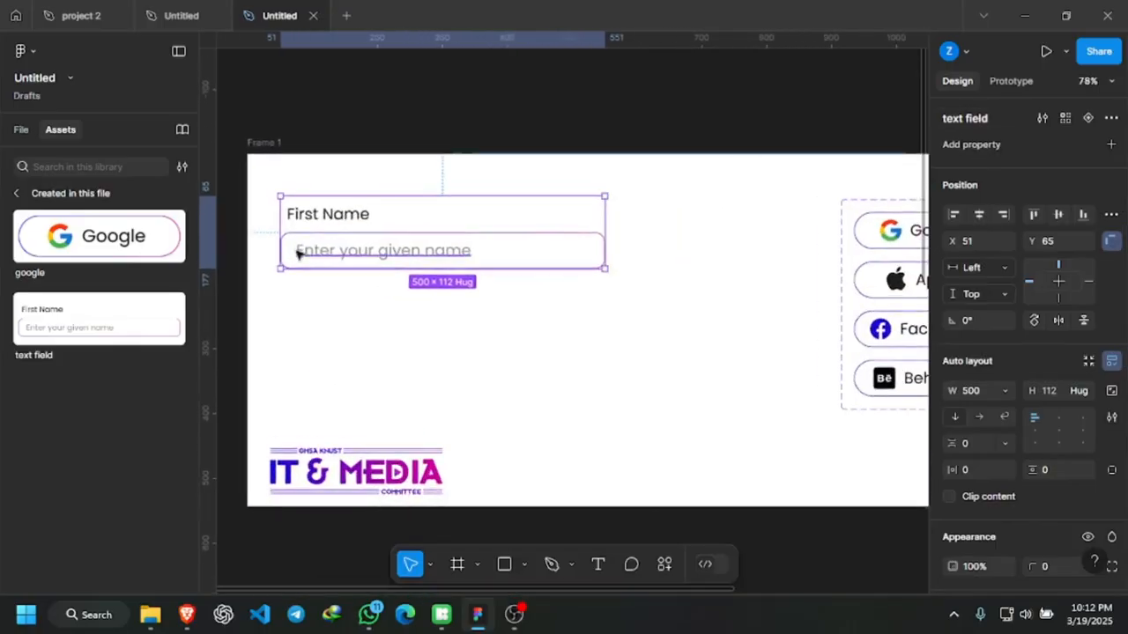
scroll(299, 252, up, 1)
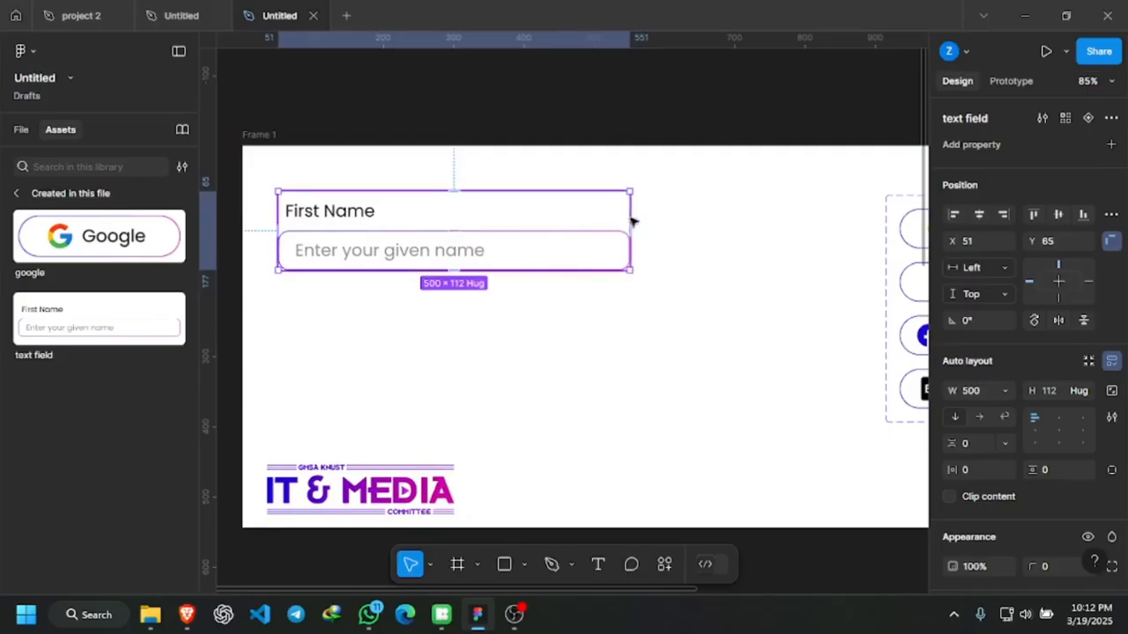
Move the First Name text field component up to about Y 22 in Frame 1 and add a second variant to it.
scroll(631, 222, down, 2)
scroll(478, 224, up, 1)
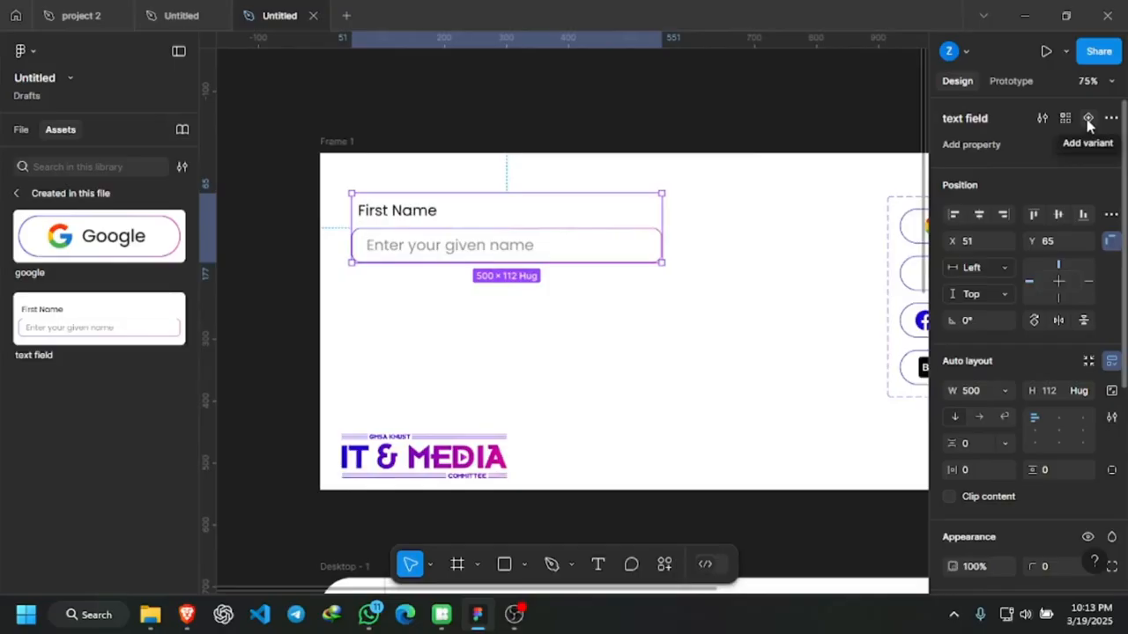
drag(410, 219, 408, 191)
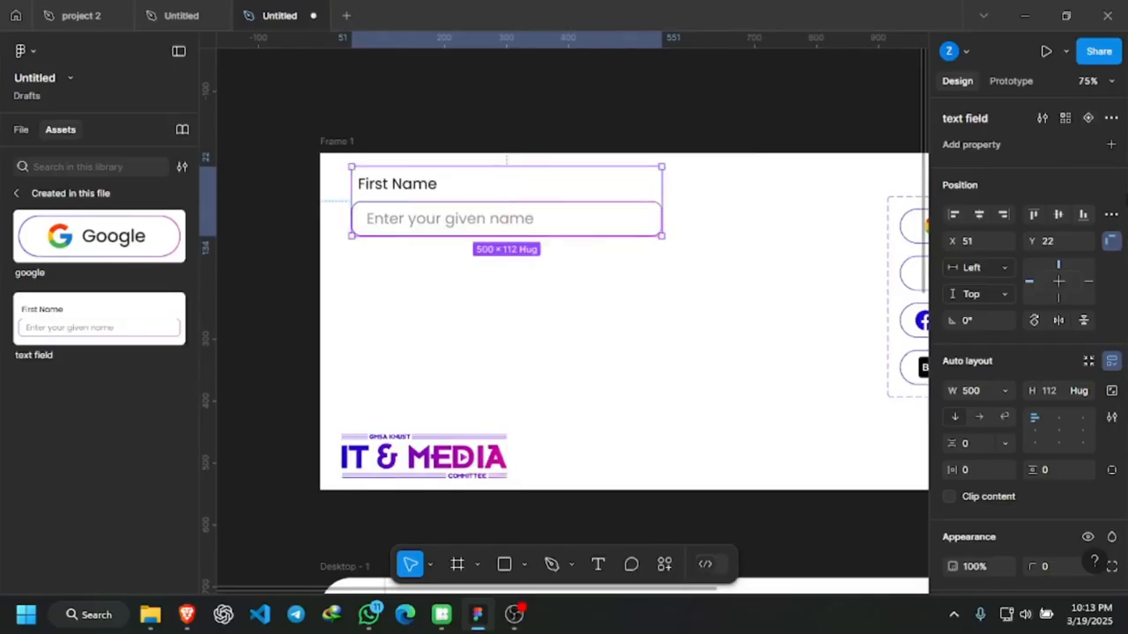
click(1088, 119)
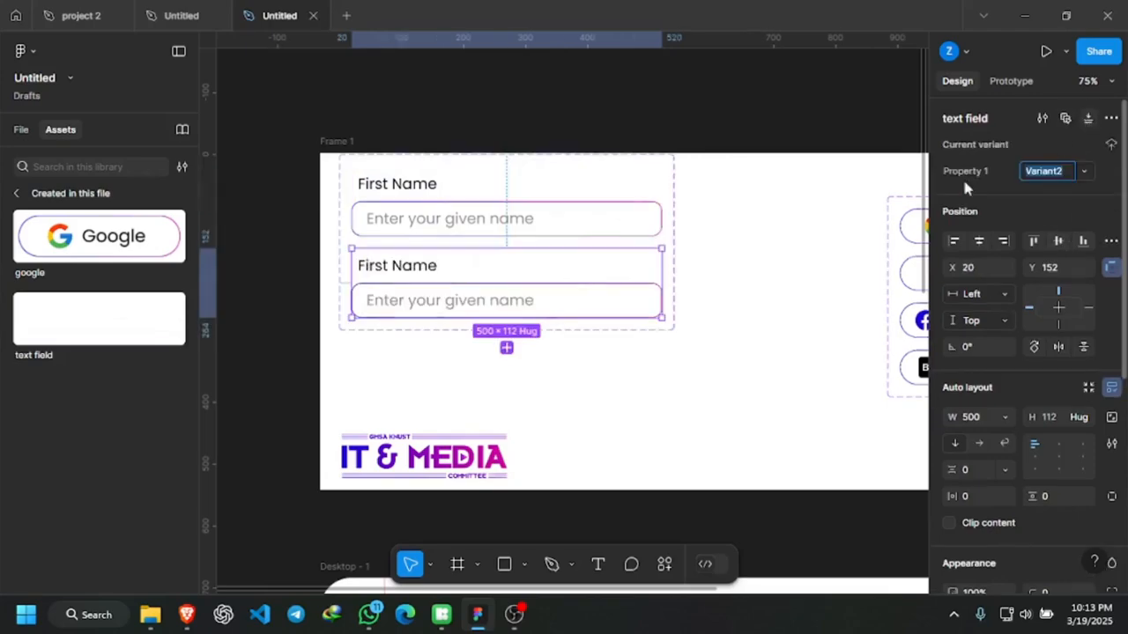
Change the second text field variant's label to "Last Name".
click(423, 266)
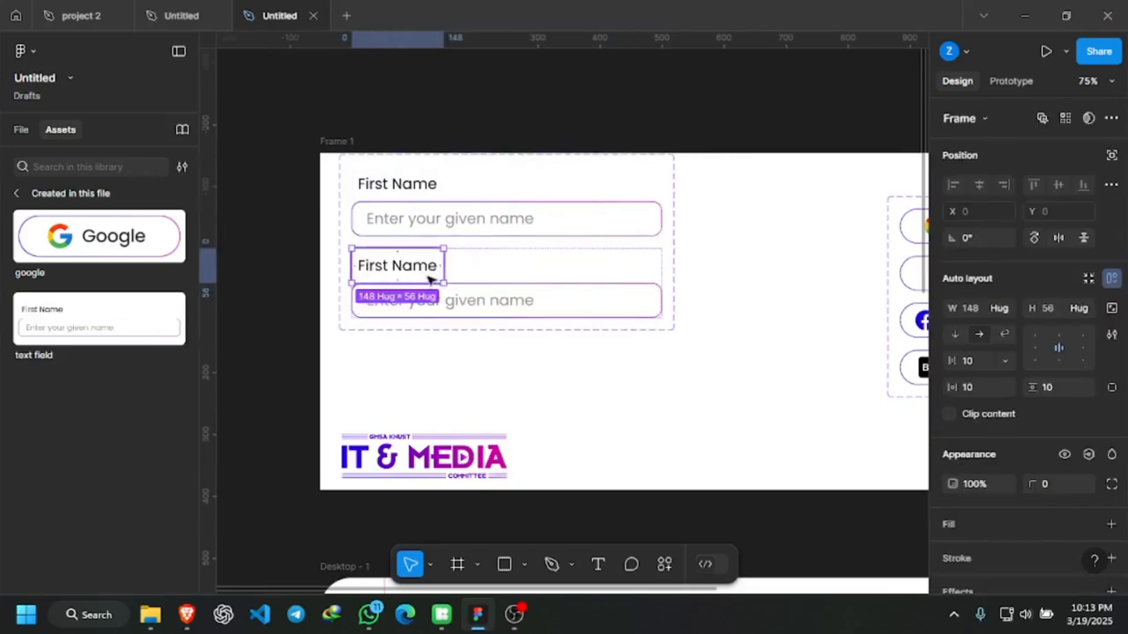
click(426, 275)
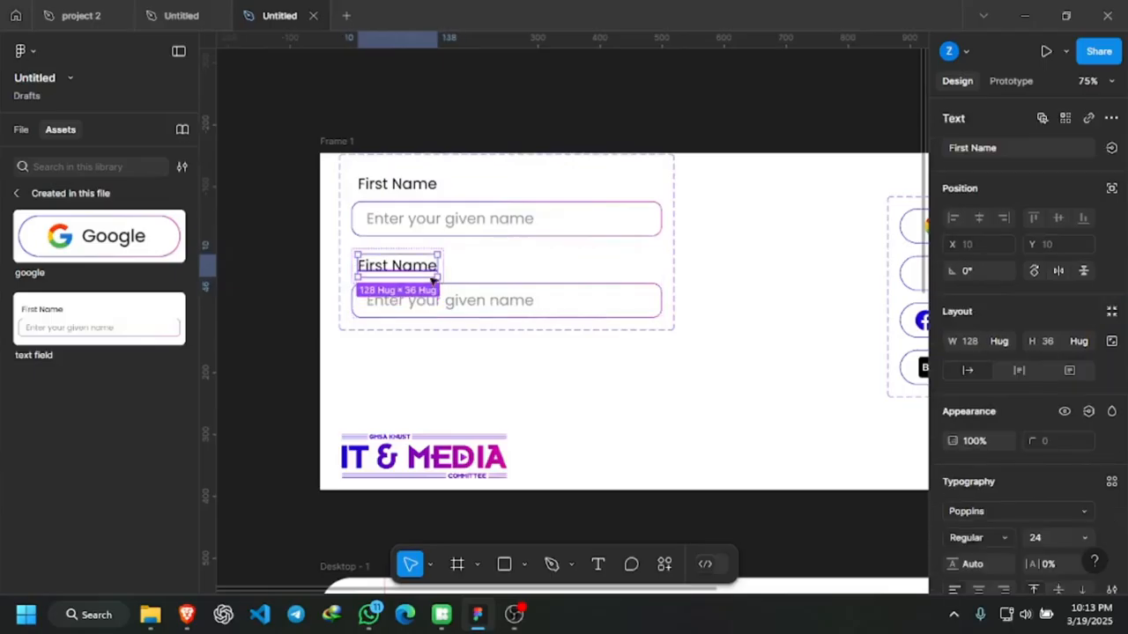
double_click(411, 274)
click(414, 274)
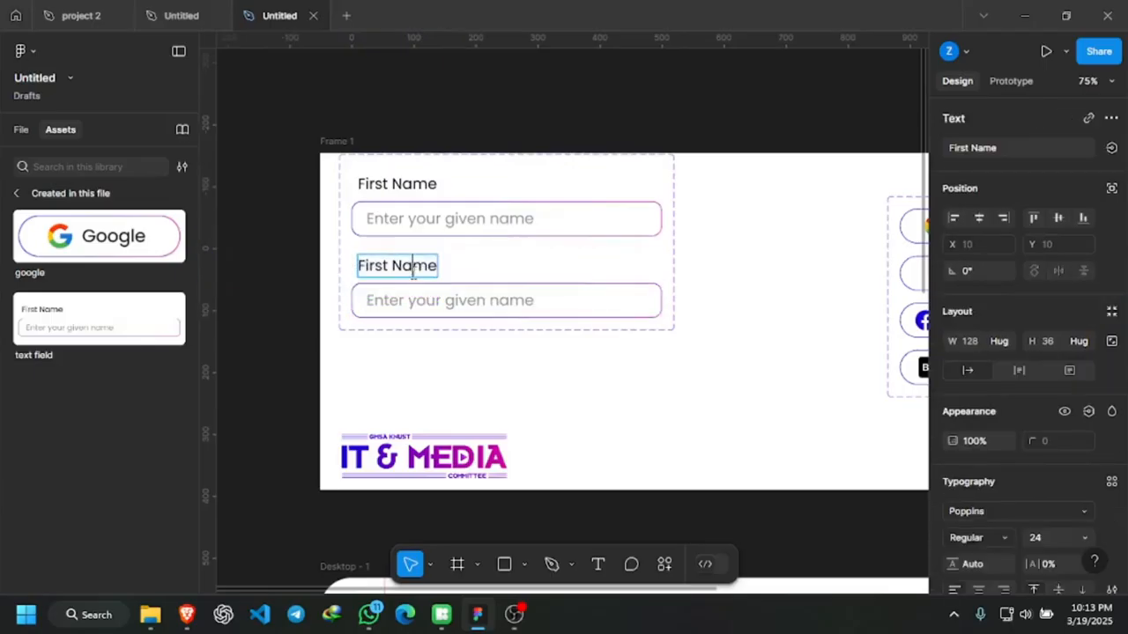
key(ctrl+a)
text(S)
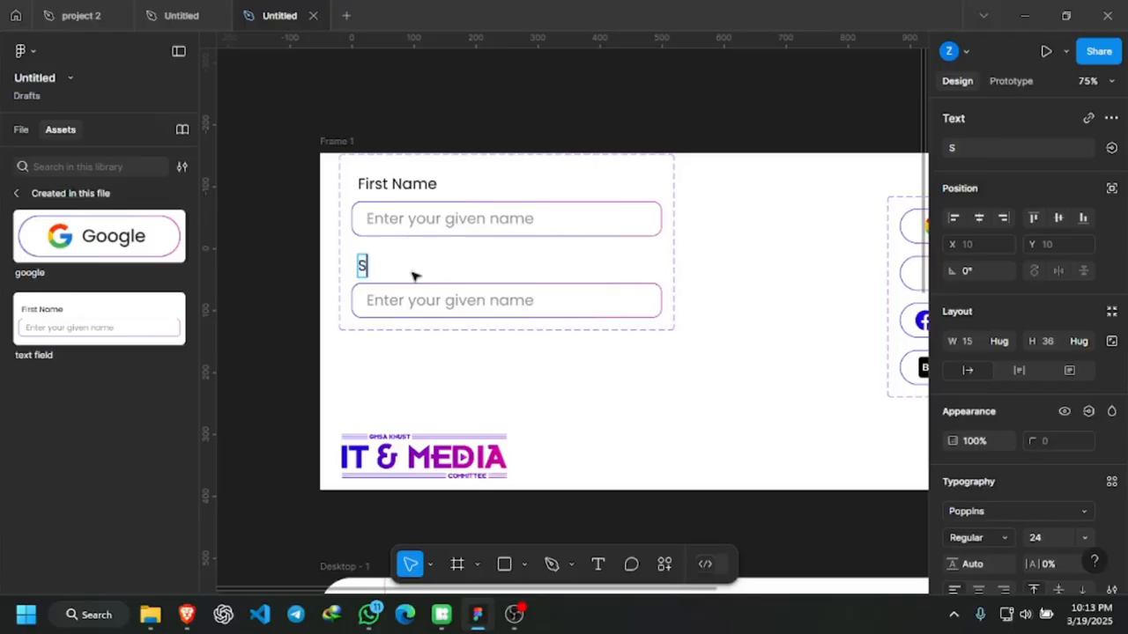
key(BackSpace)
text(Last Name)
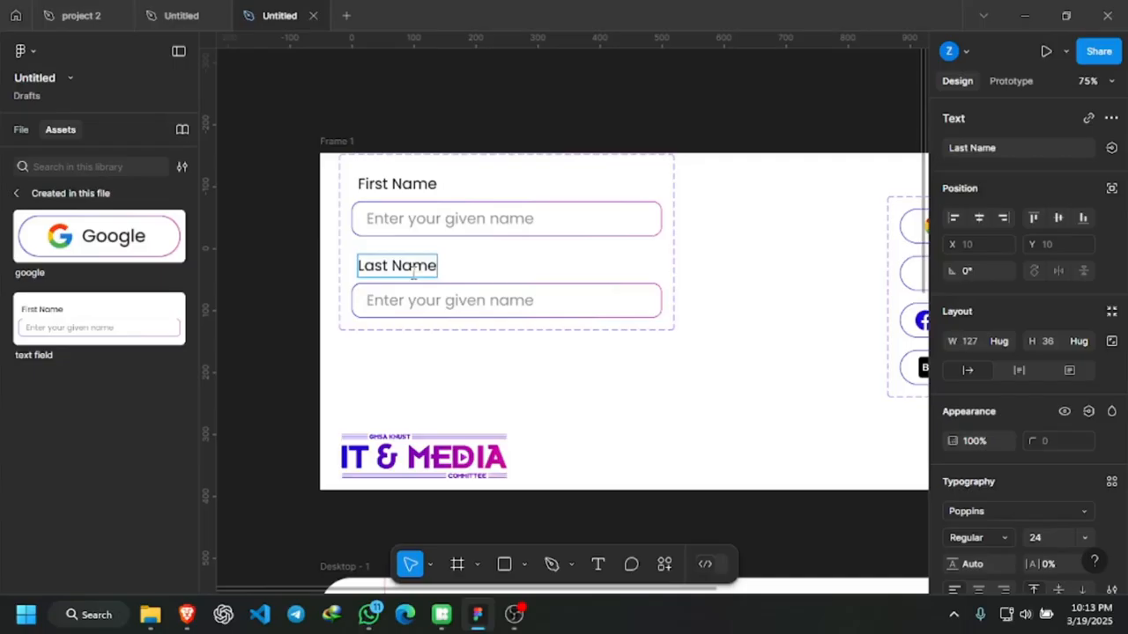
key(Escape)
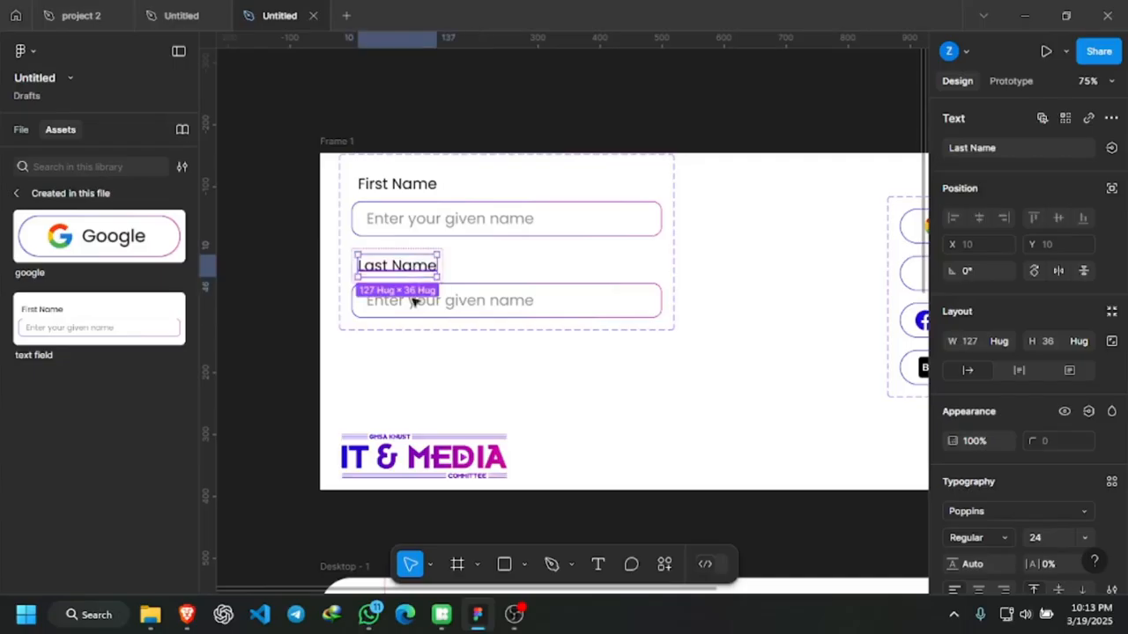
Change the Last Name variant's placeholder text to "Enter your sur name".
click(486, 304)
double_click(486, 304)
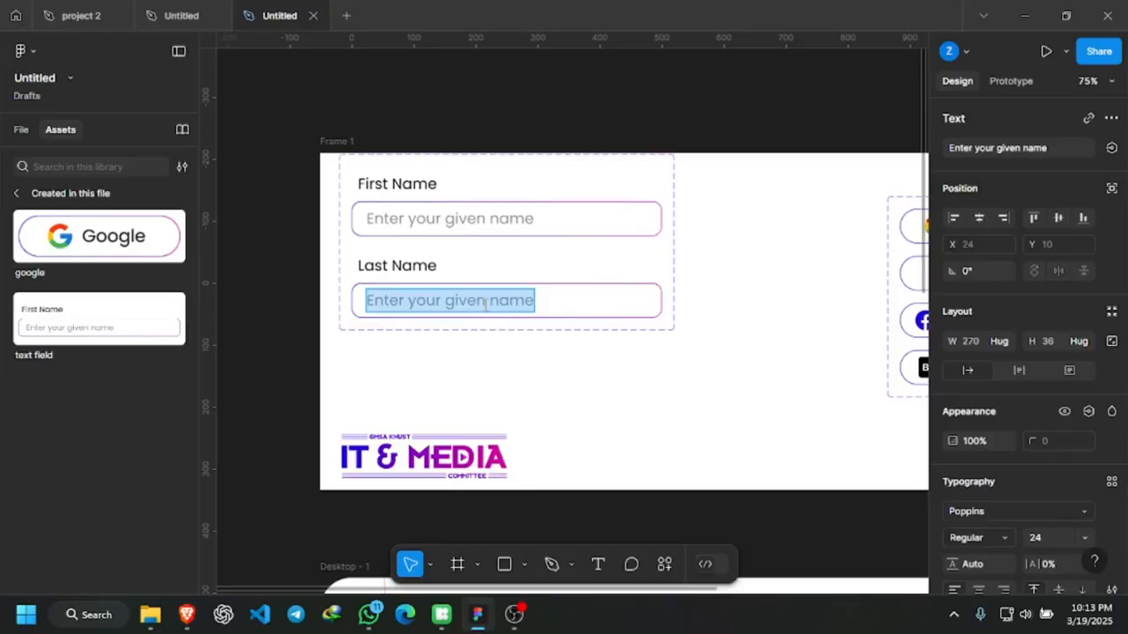
text(Enter)
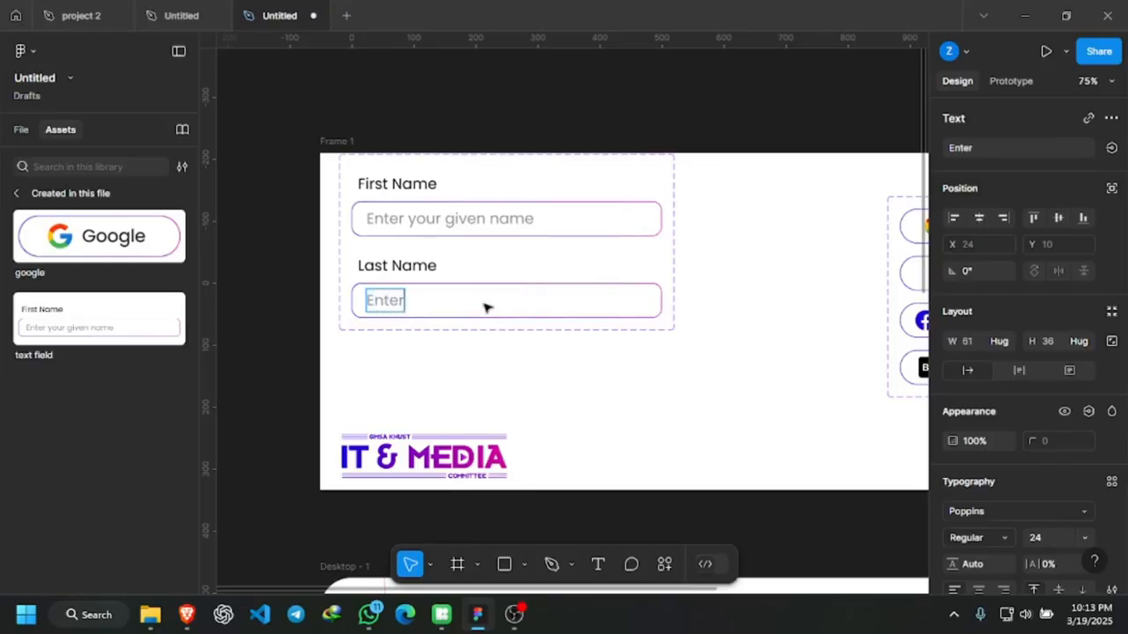
text( your s)
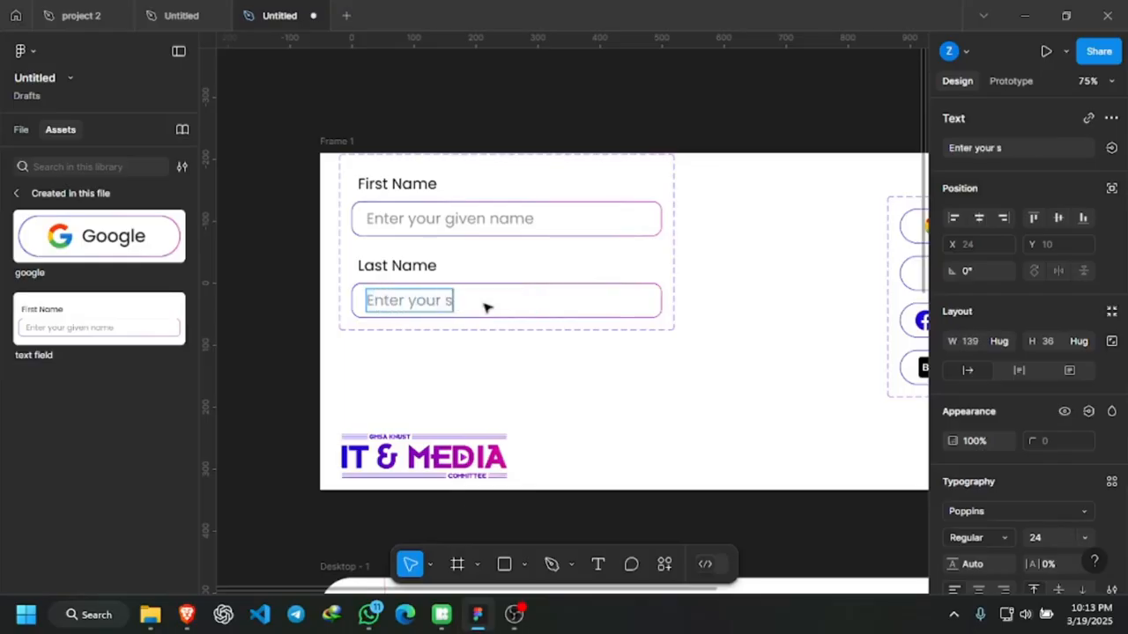
text(ur name)
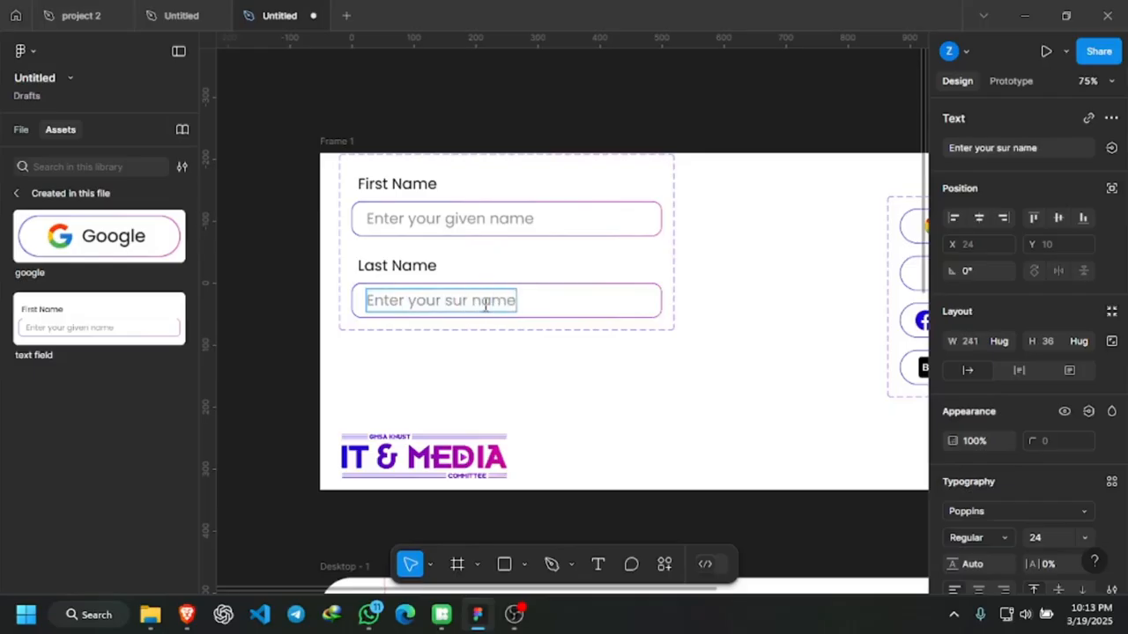
key(Escape)
click(725, 302)
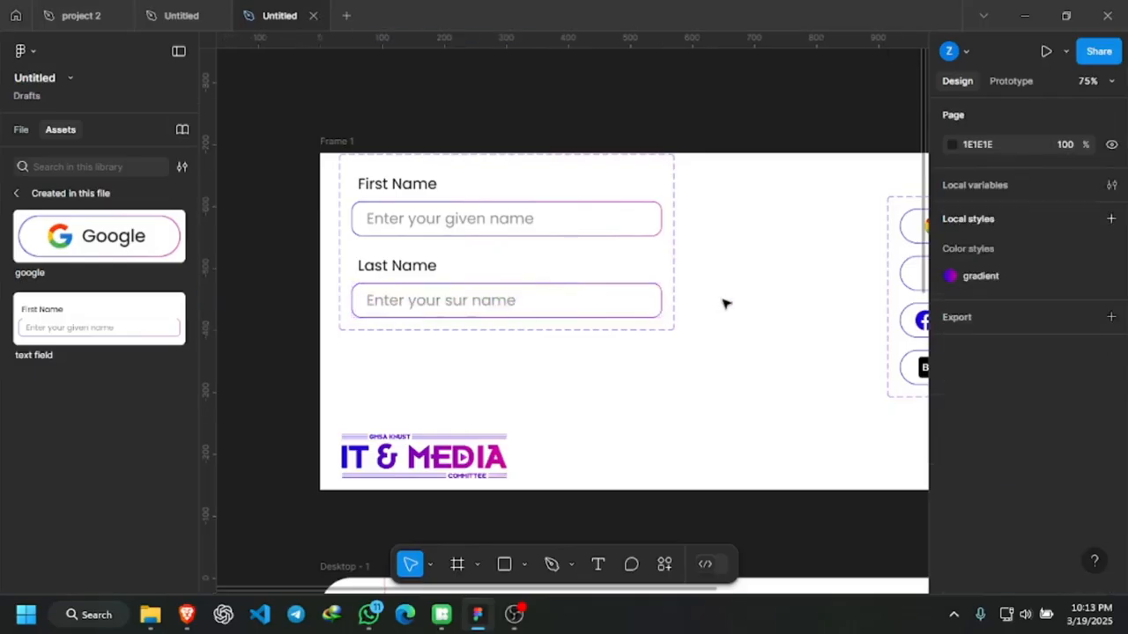
Add a third and a fourth variant to the text field component set.
click(622, 304)
click(507, 359)
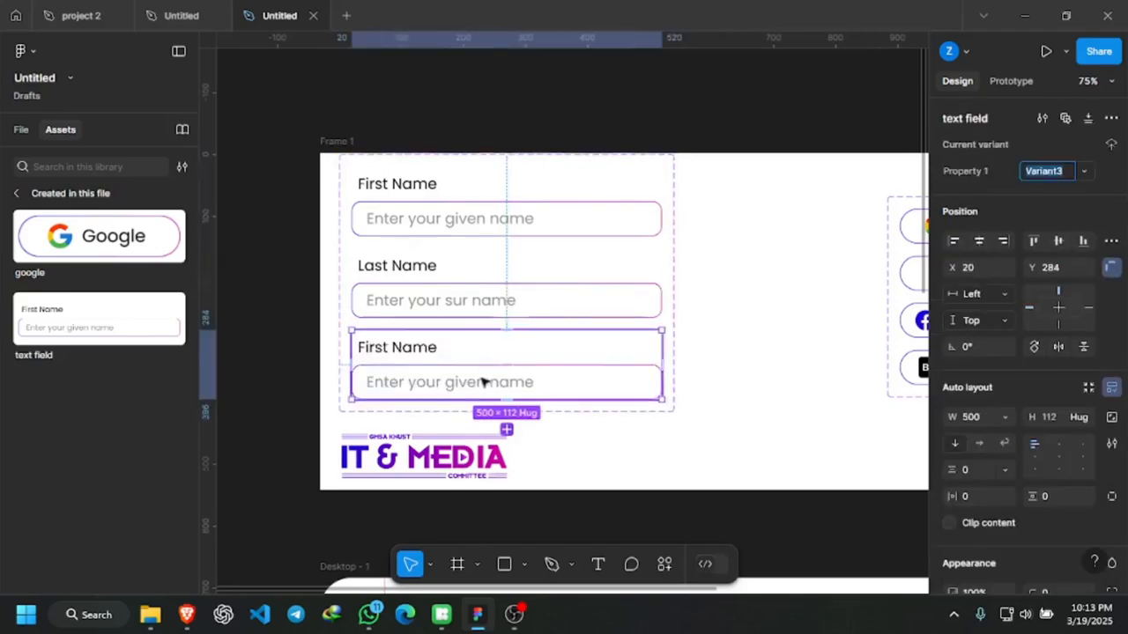
click(506, 430)
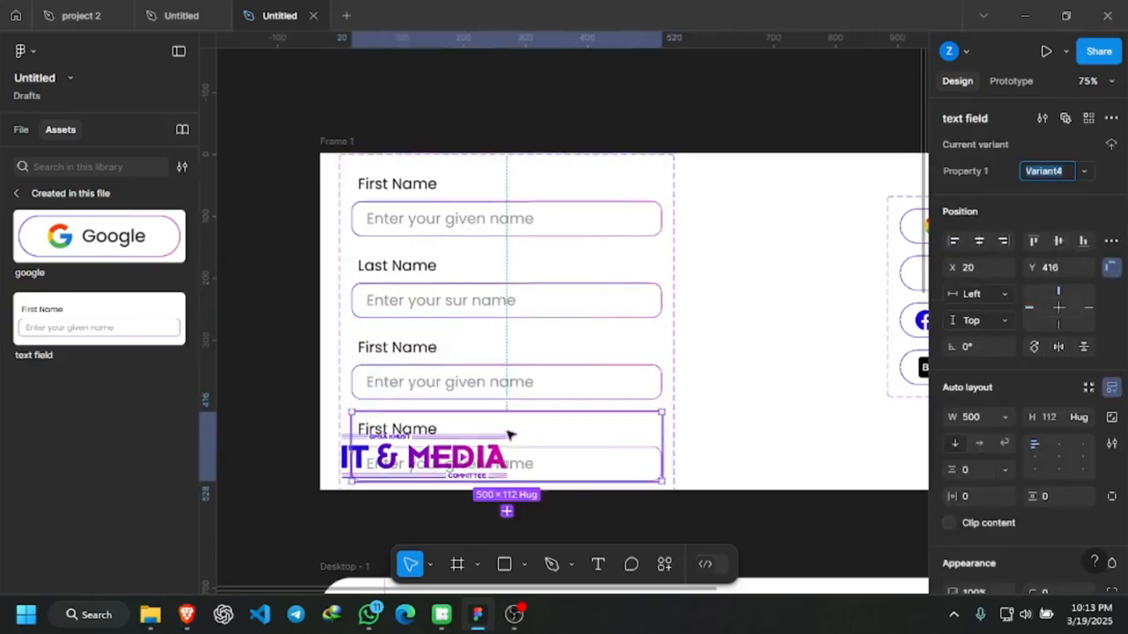
key(Escape)
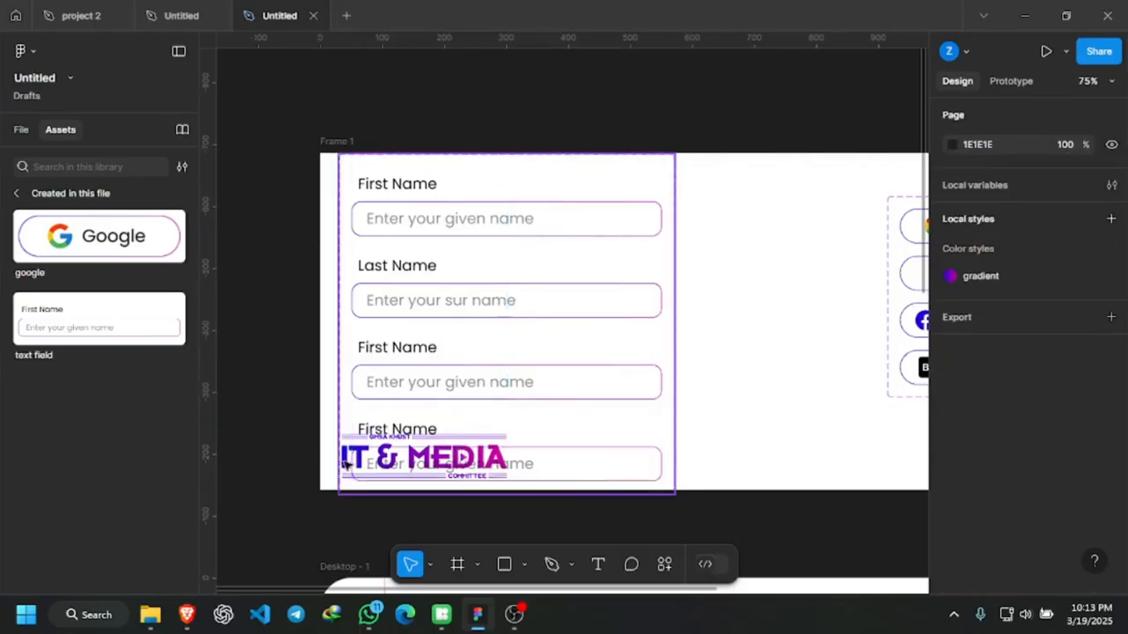
Move the text field component set to about X 272, Y 0, and place the IT & Media logo outside, above Frame 1.
click(460, 461)
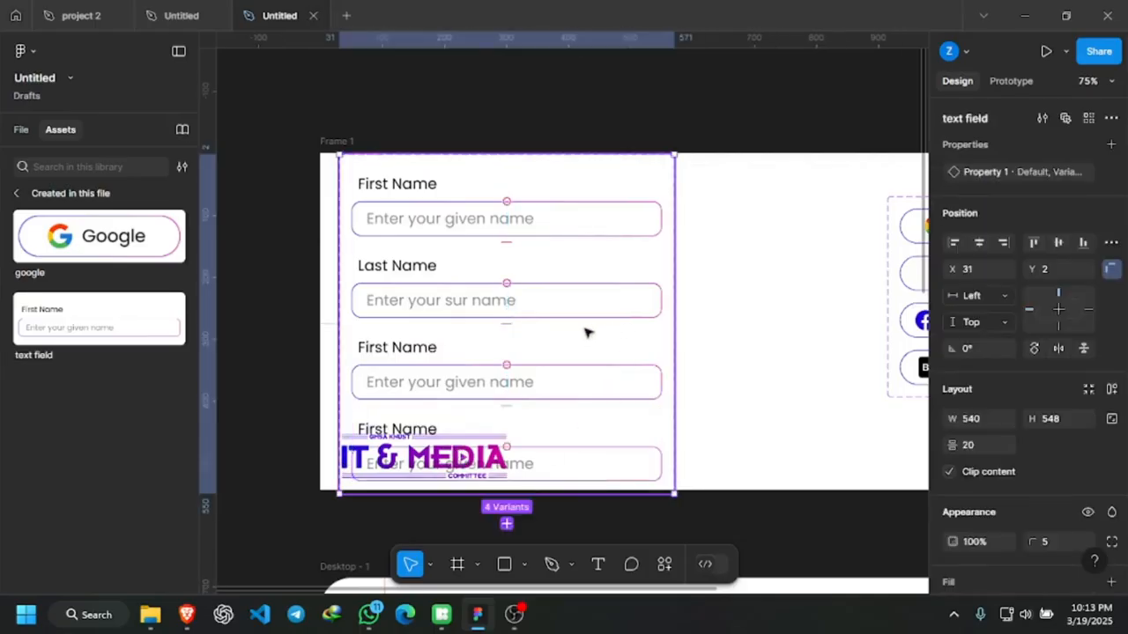
drag(634, 332, 738, 329)
click(403, 450)
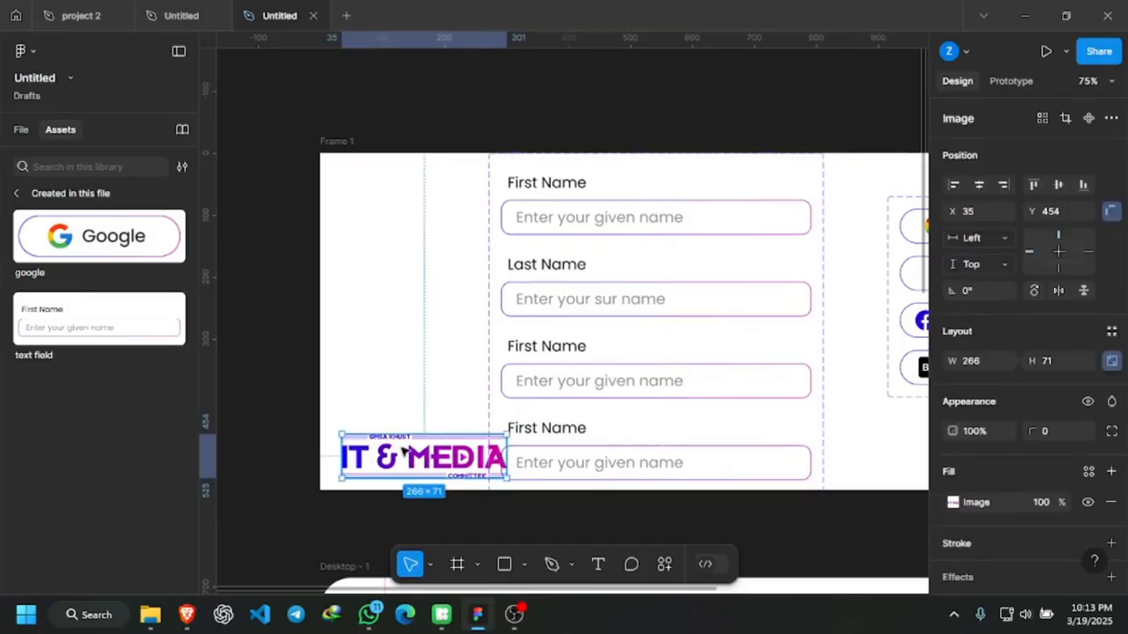
drag(398, 433, 266, 277)
drag(371, 310, 534, 123)
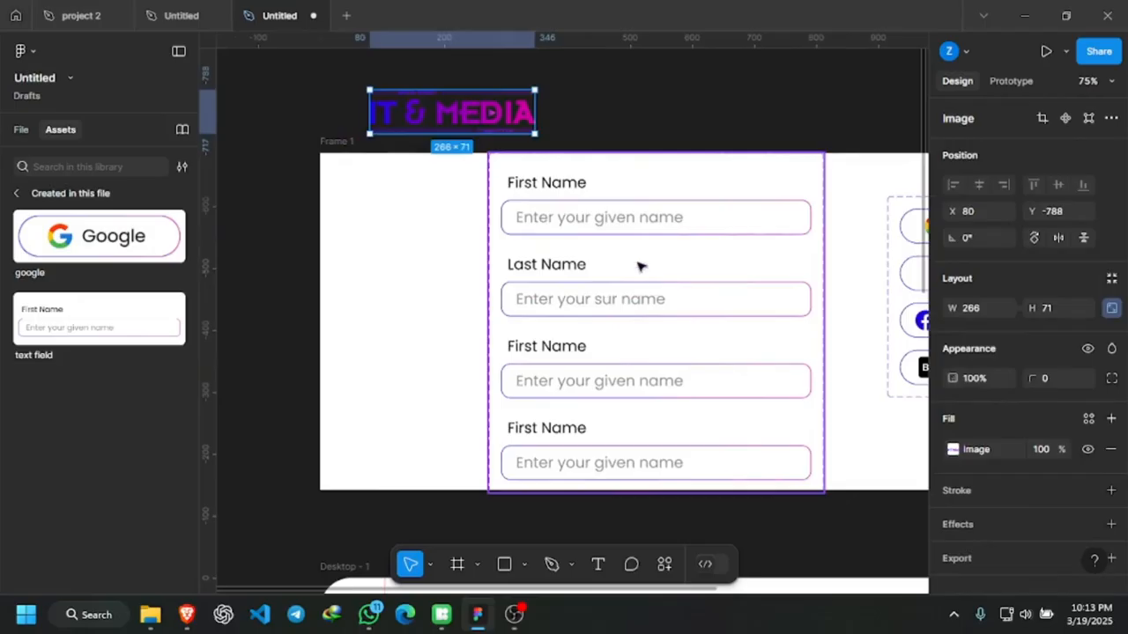
Change the third text field variant's label to "Email Address".
click(567, 424)
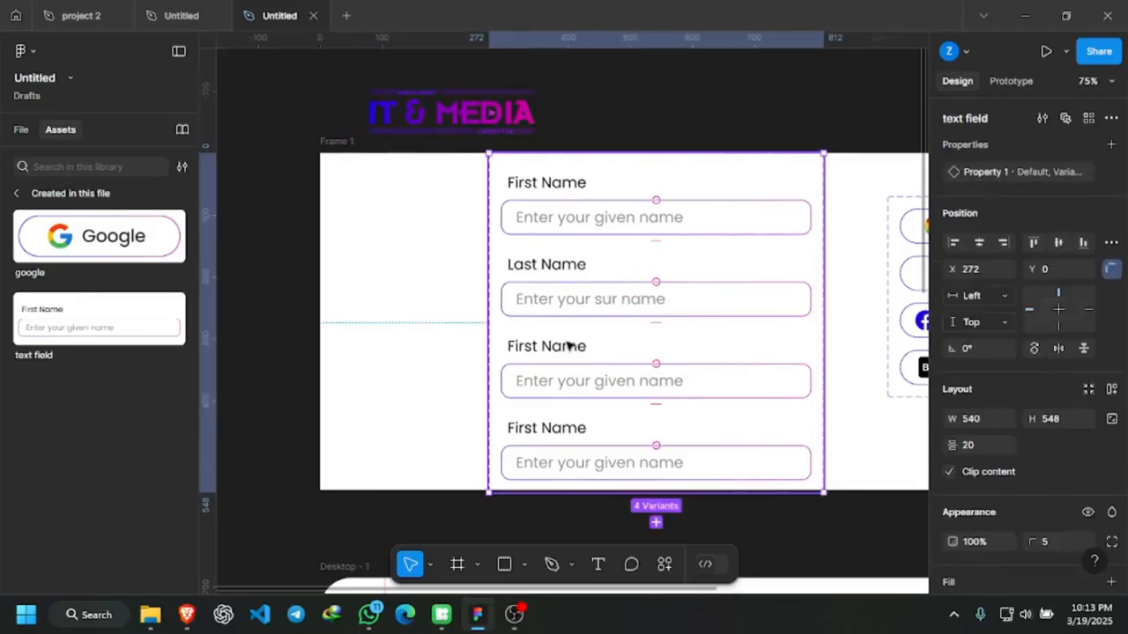
click(568, 346)
click(570, 348)
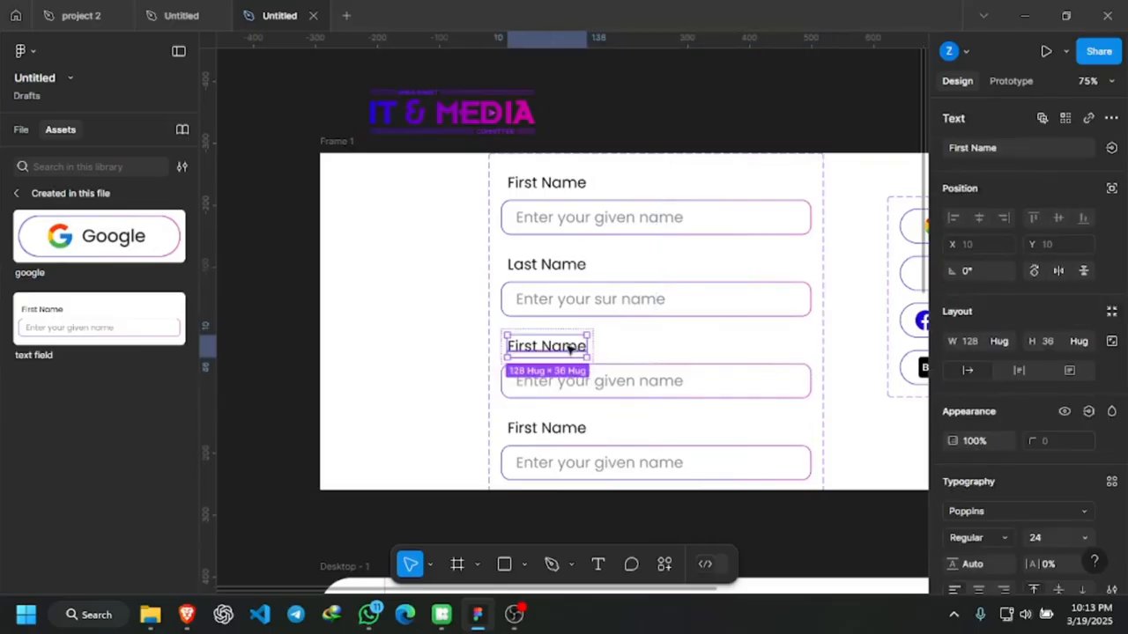
double_click(569, 349)
click(568, 348)
key(ctrl+a)
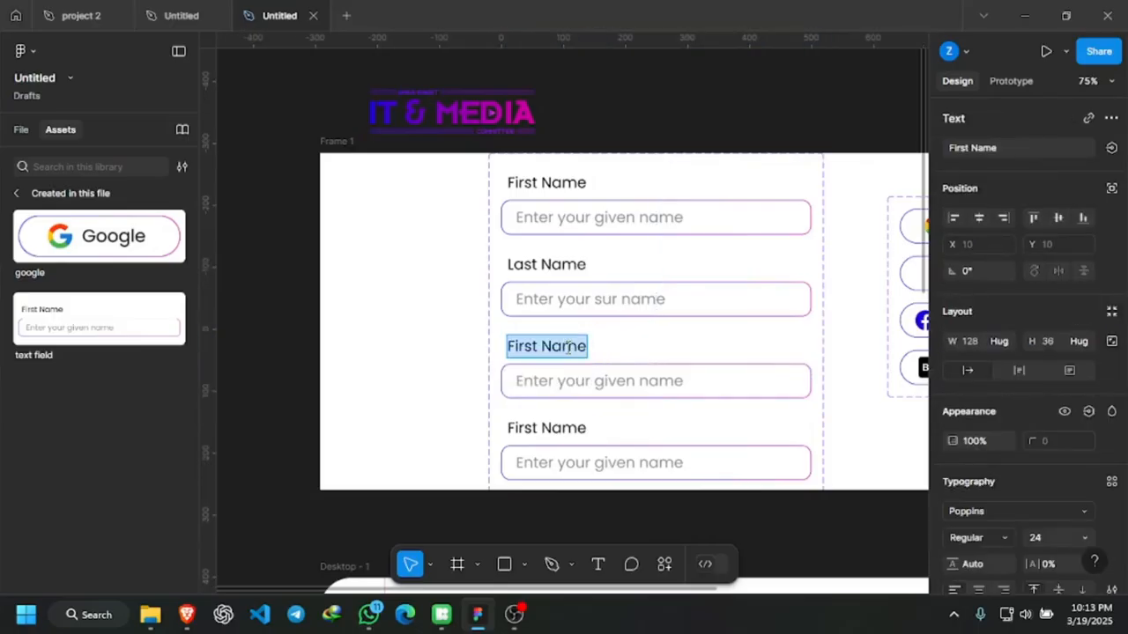
text(Em)
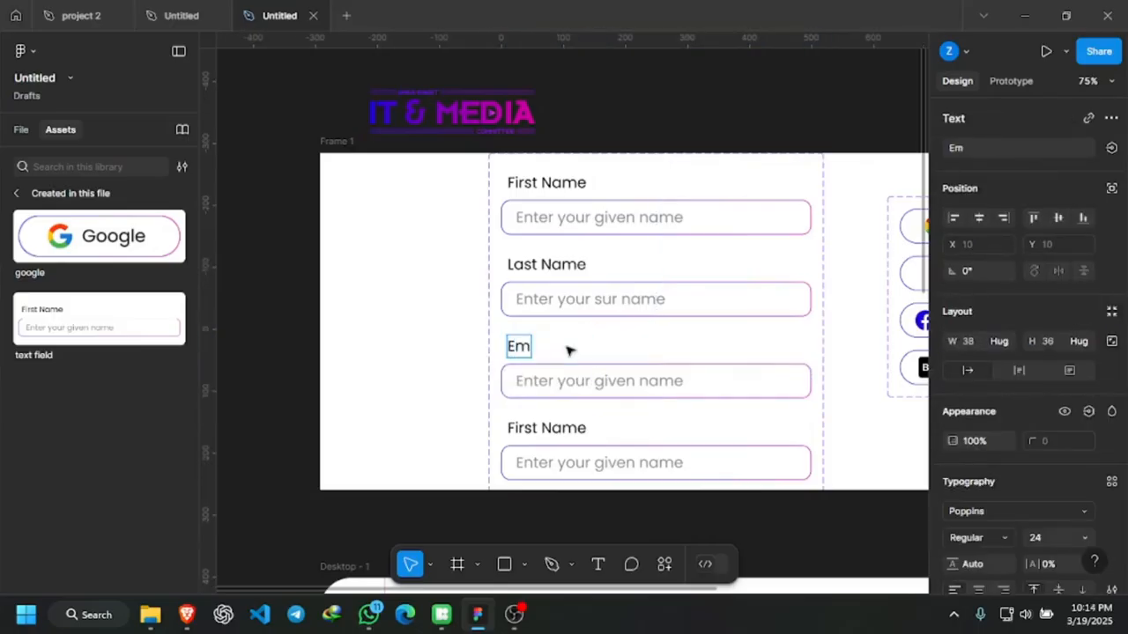
text(ail Addre)
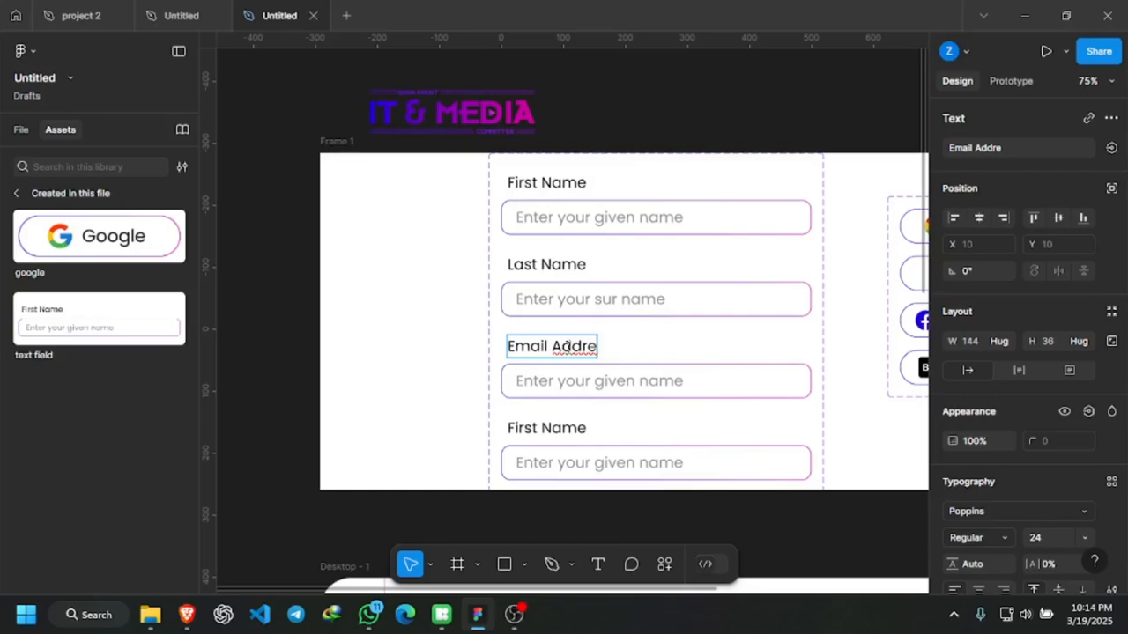
text(ss)
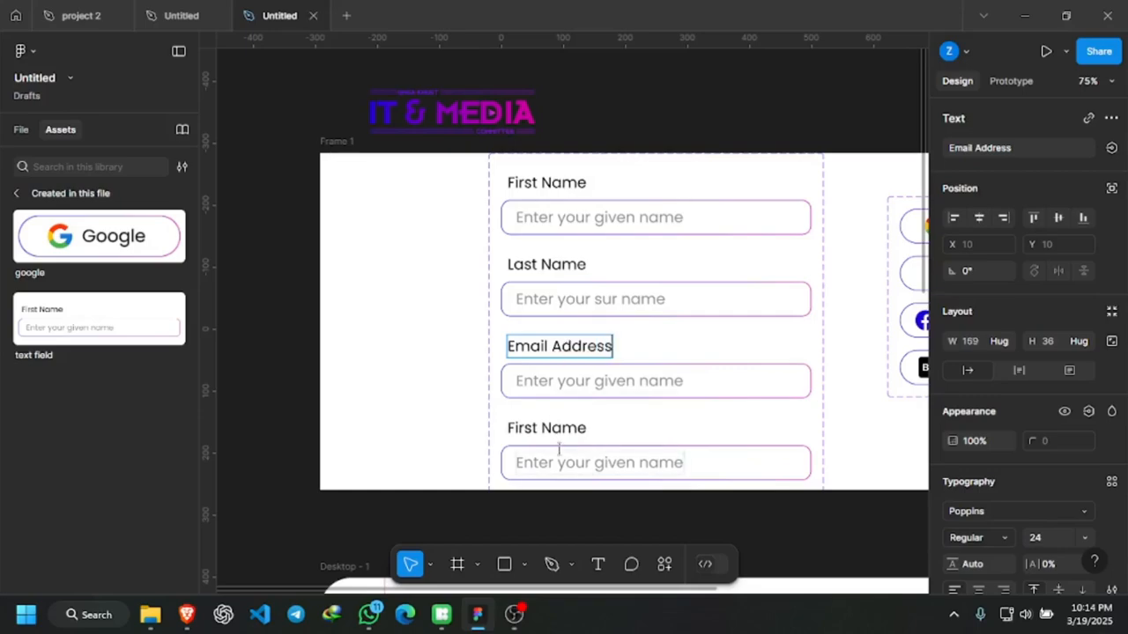
Change the fourth text field variant's label to "Password".
double_click(564, 430)
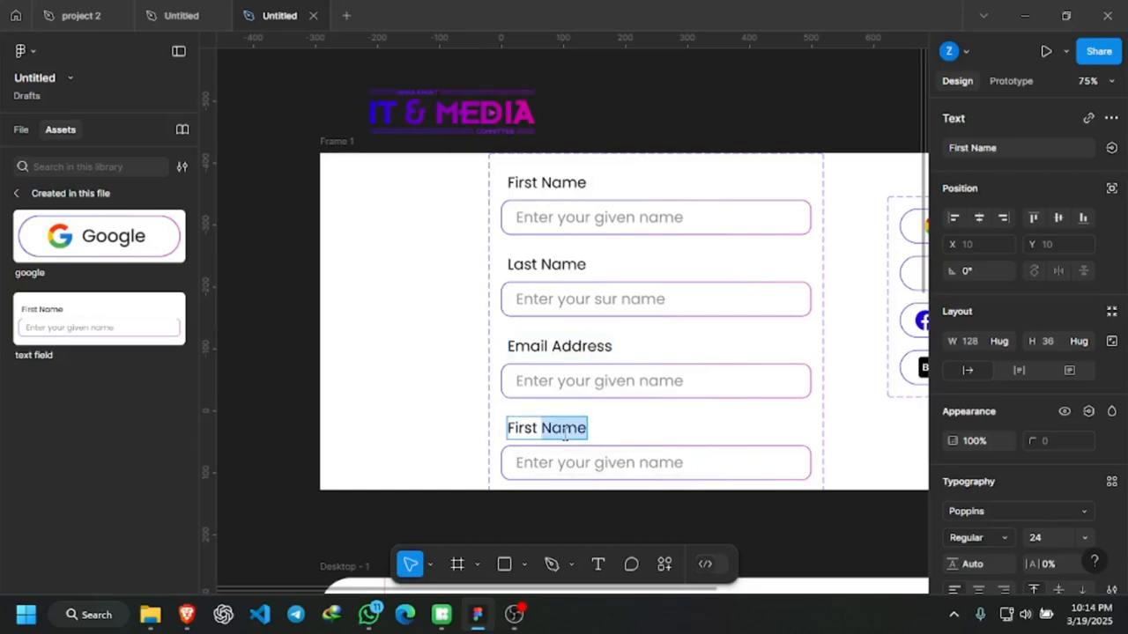
key(ctrl+a)
text(Pas)
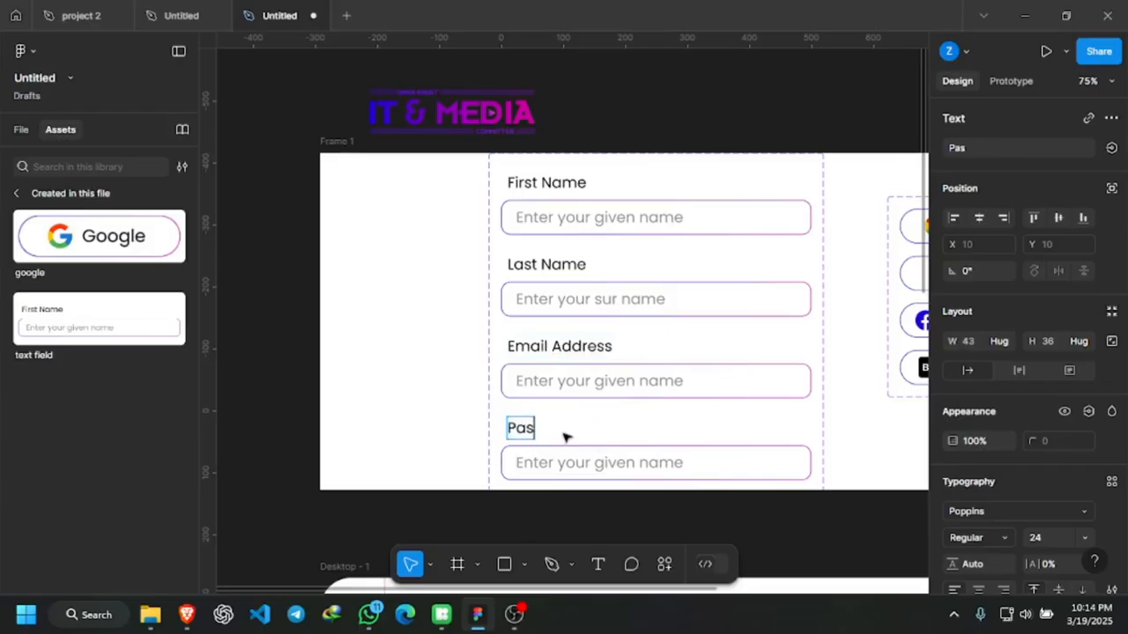
text(sword)
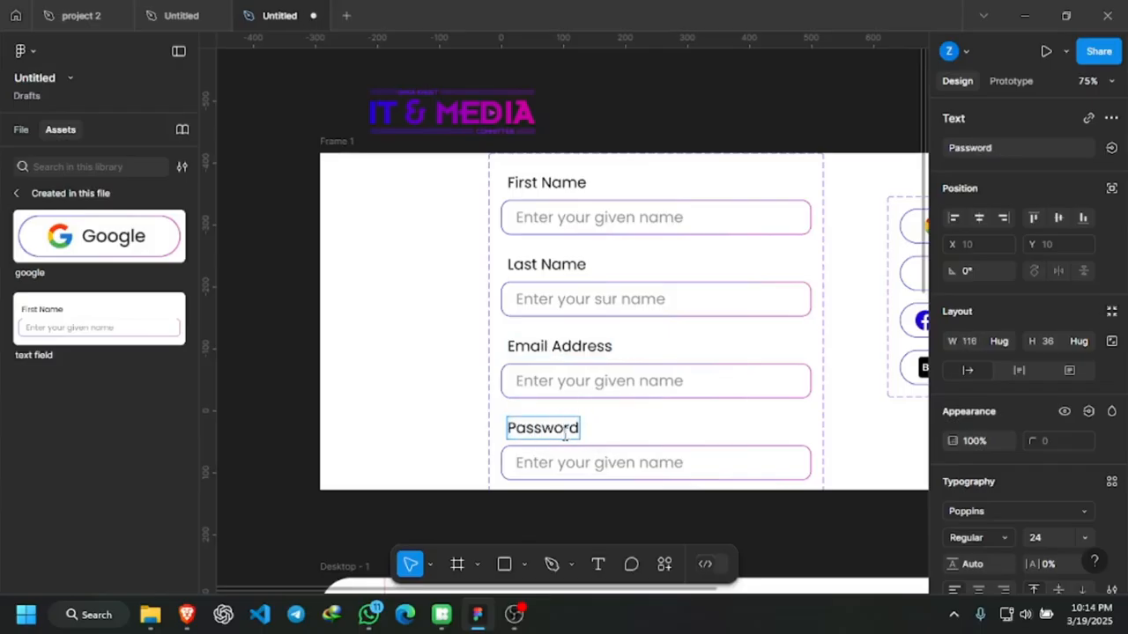
Change the Email Address variant's placeholder text to "Enter your email address".
double_click(585, 381)
key(ctrl+a)
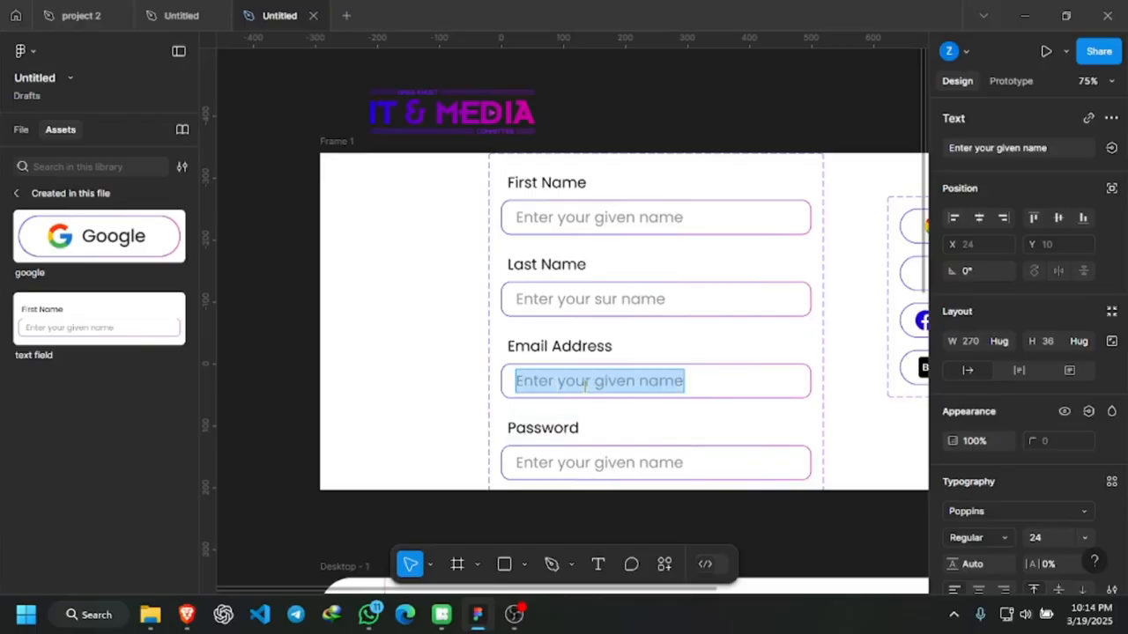
text(Enter)
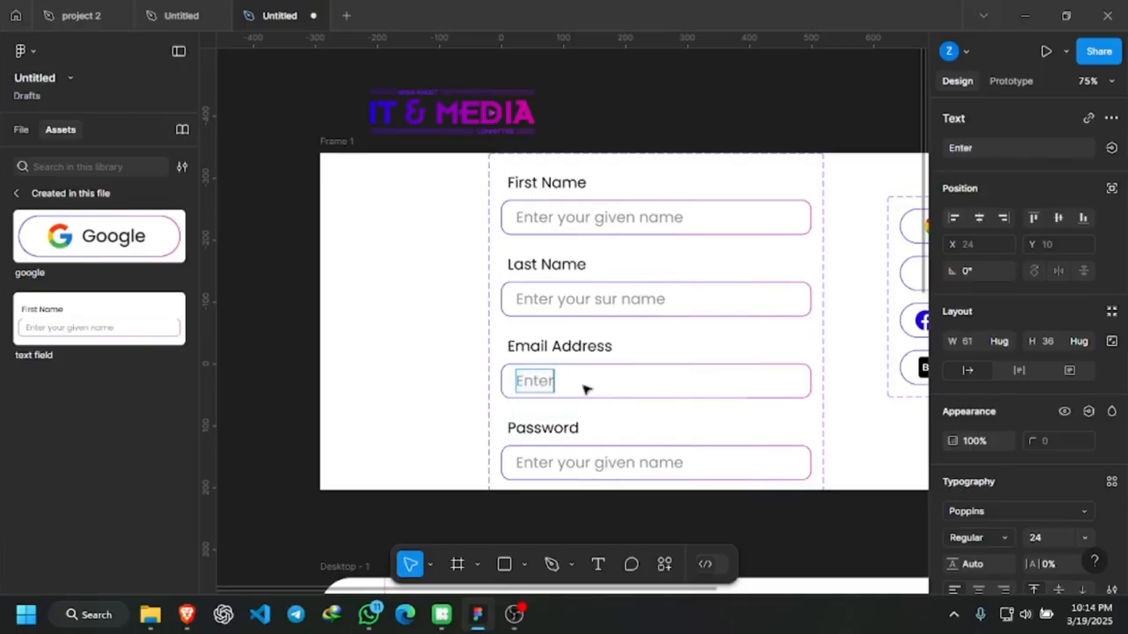
text( your)
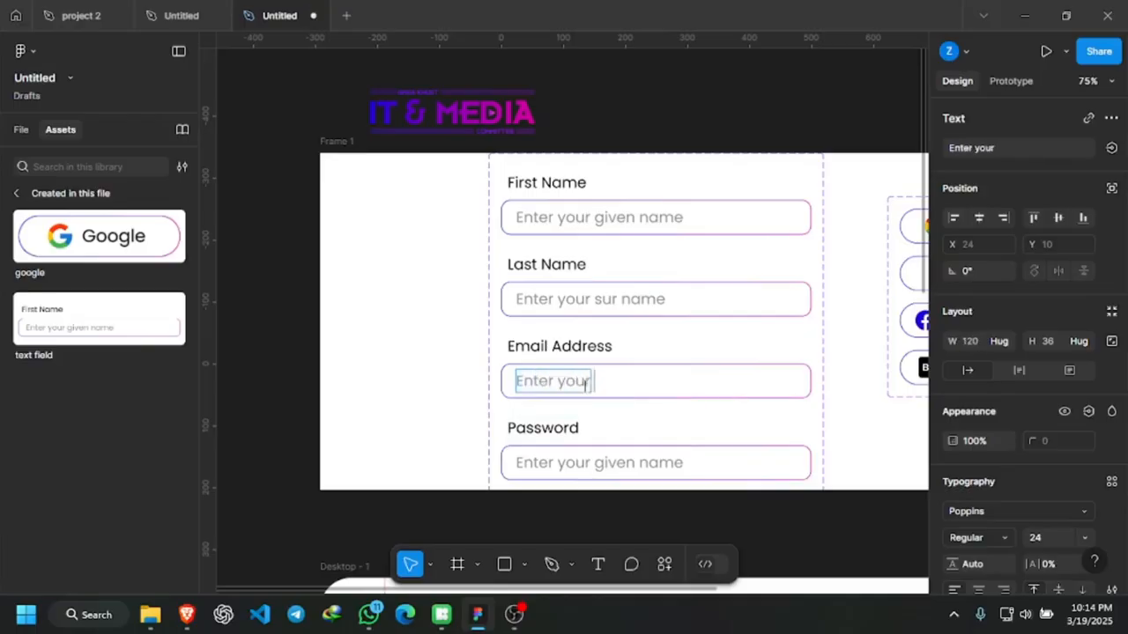
text( email ad)
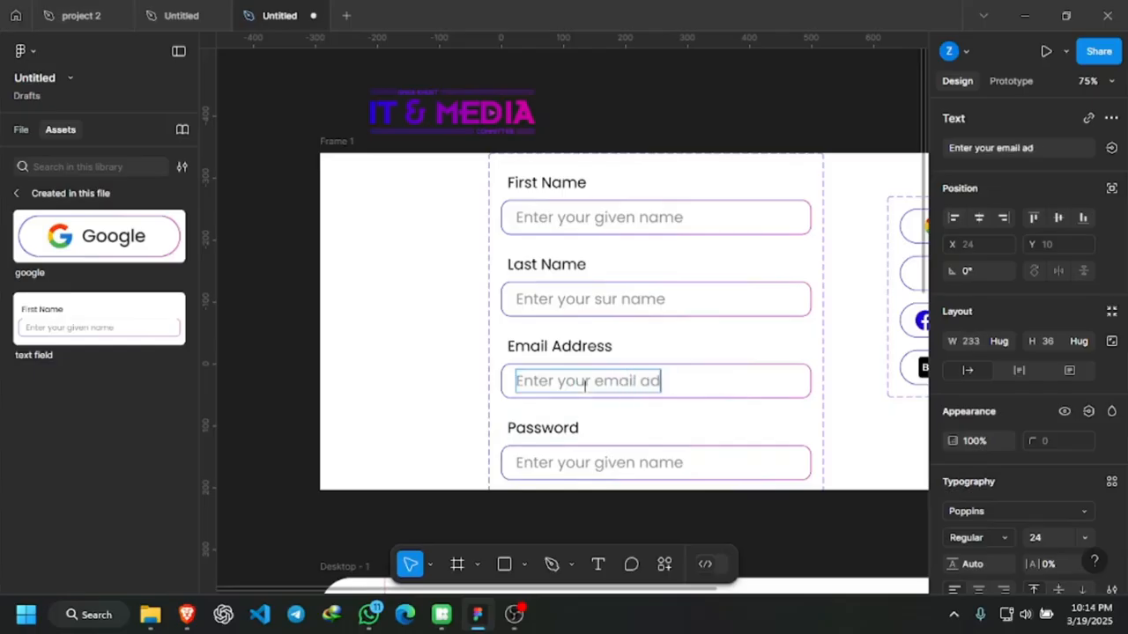
text(dress)
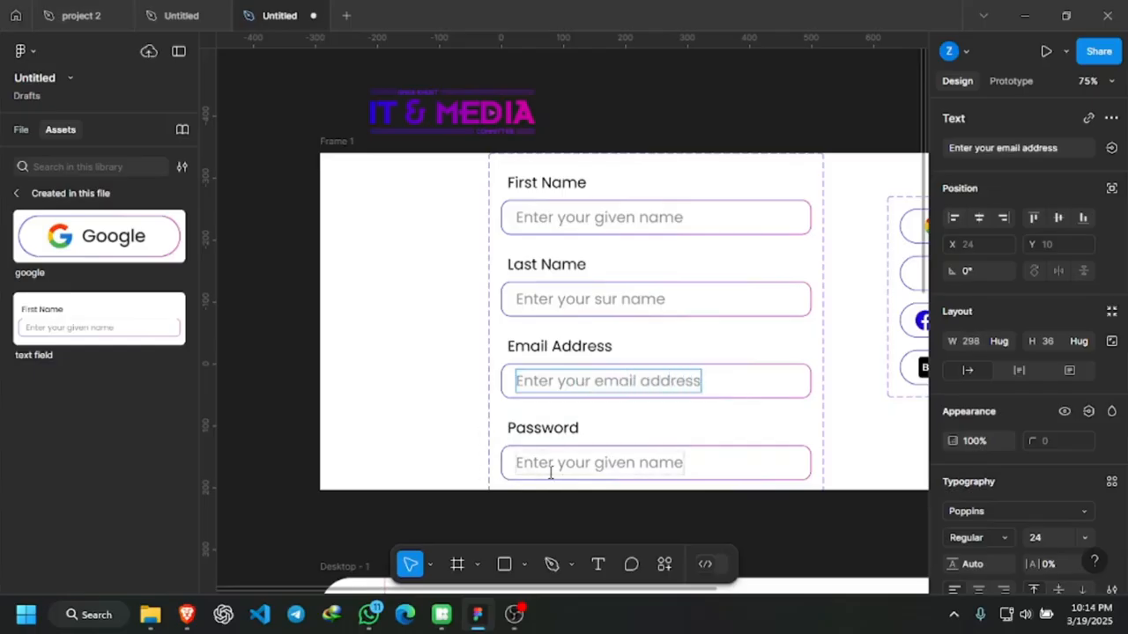
Change the Password variant's placeholder text to "Enter strong password".
double_click(552, 467)
key(ctrl+a)
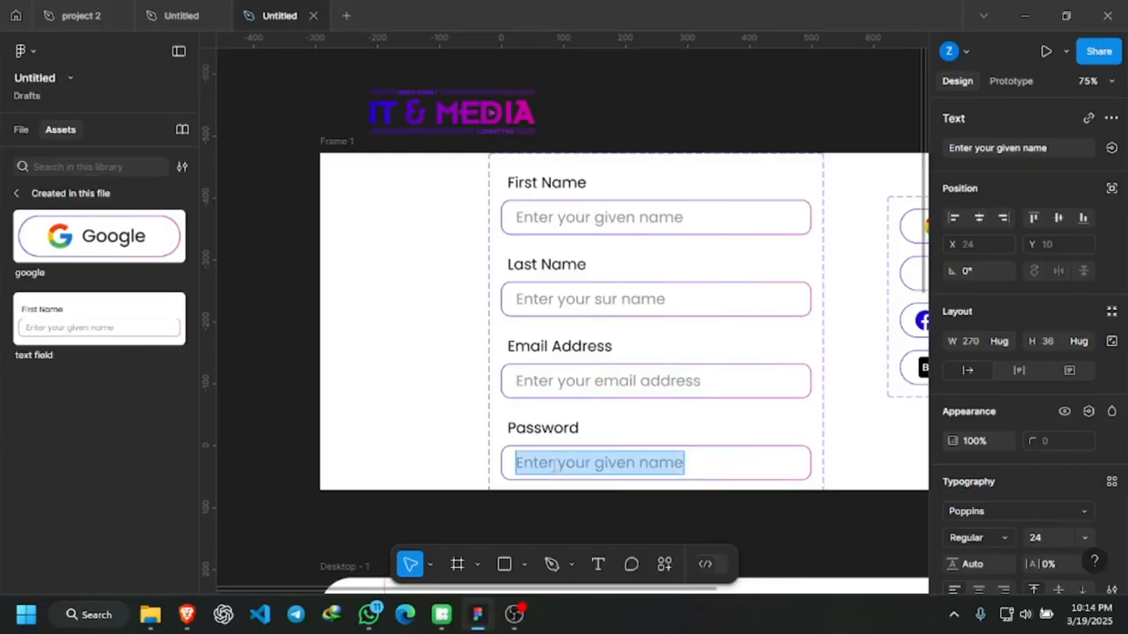
text(Enter yo)
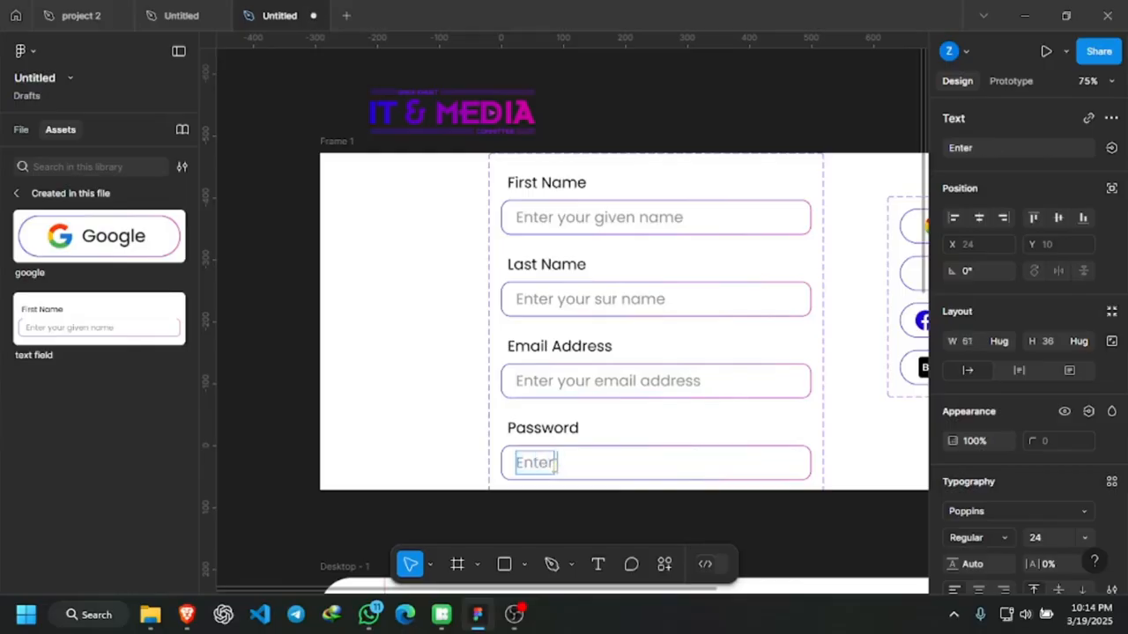
key(BackSpace)
key(BackSpace)
key(BackSpace)
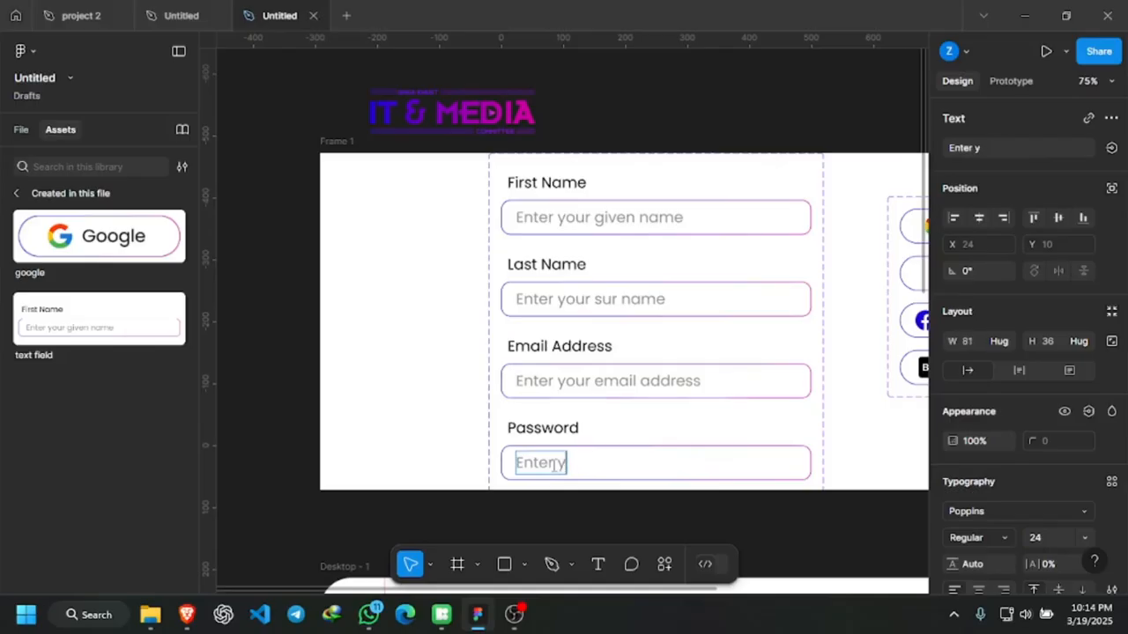
text(strong p)
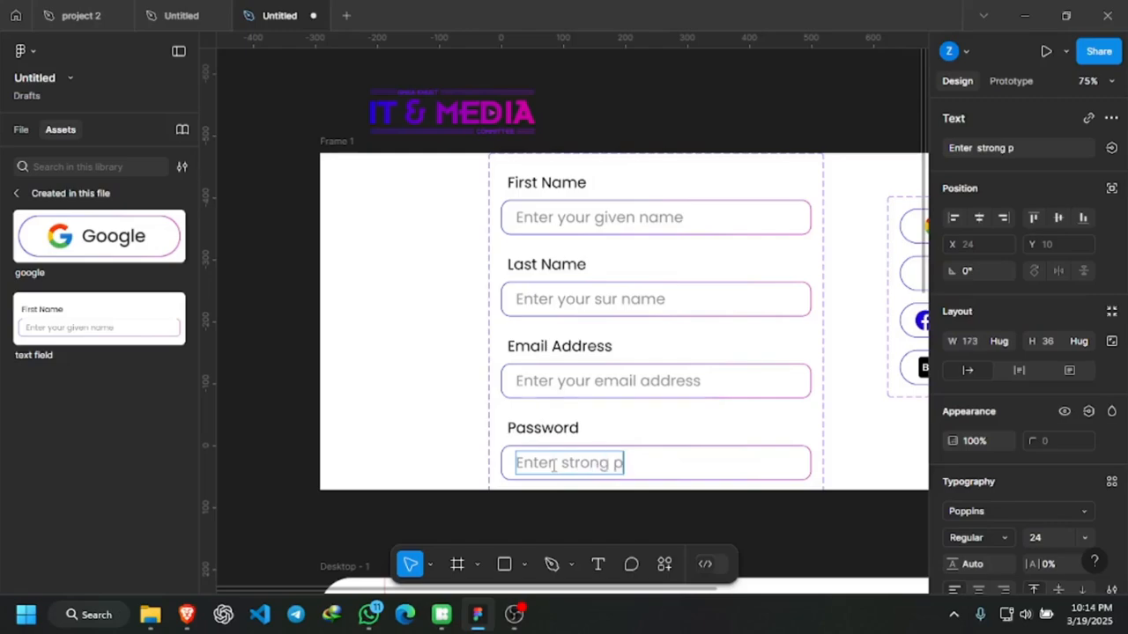
text(assword)
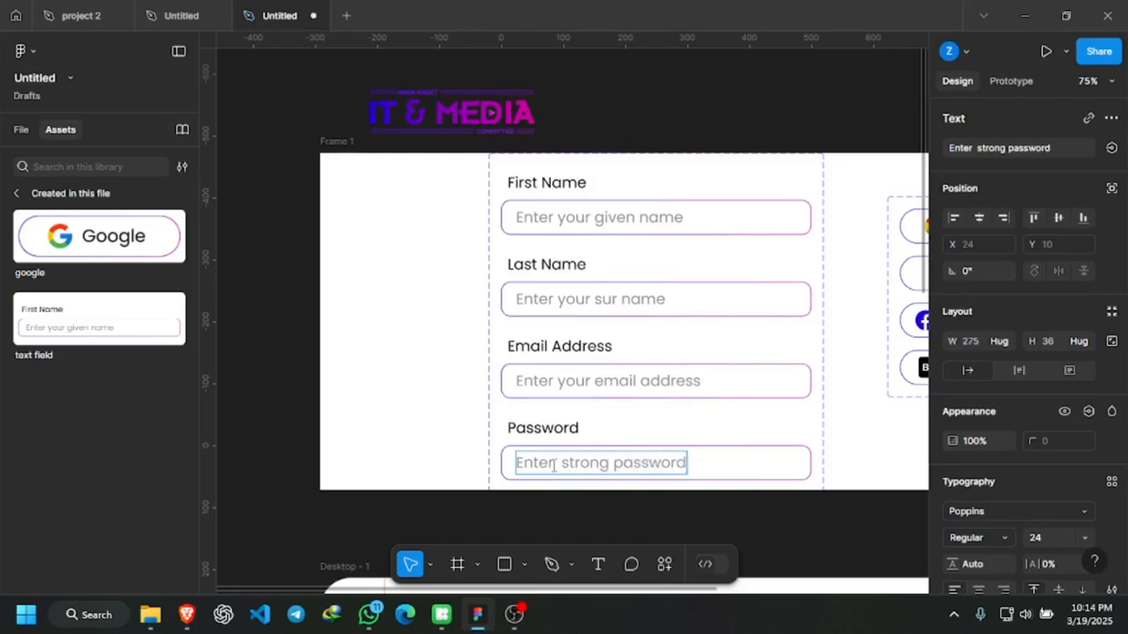
key(Escape)
Review the four text field variants one after another, from First Name to Password.
scroll(410, 381, down, 5)
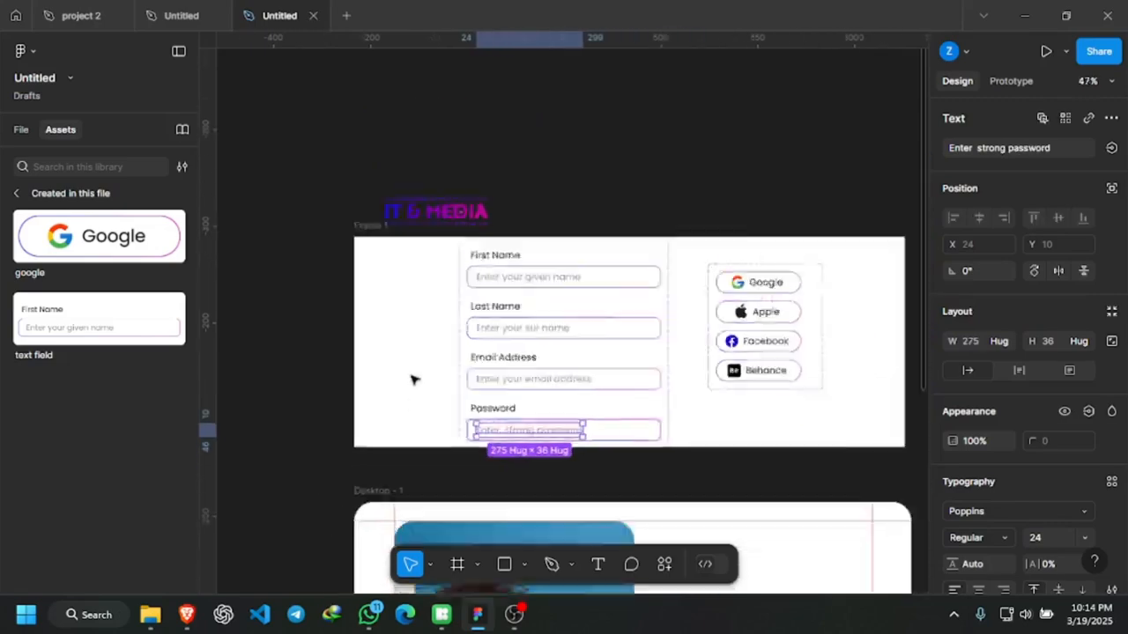
scroll(498, 284, up, 3)
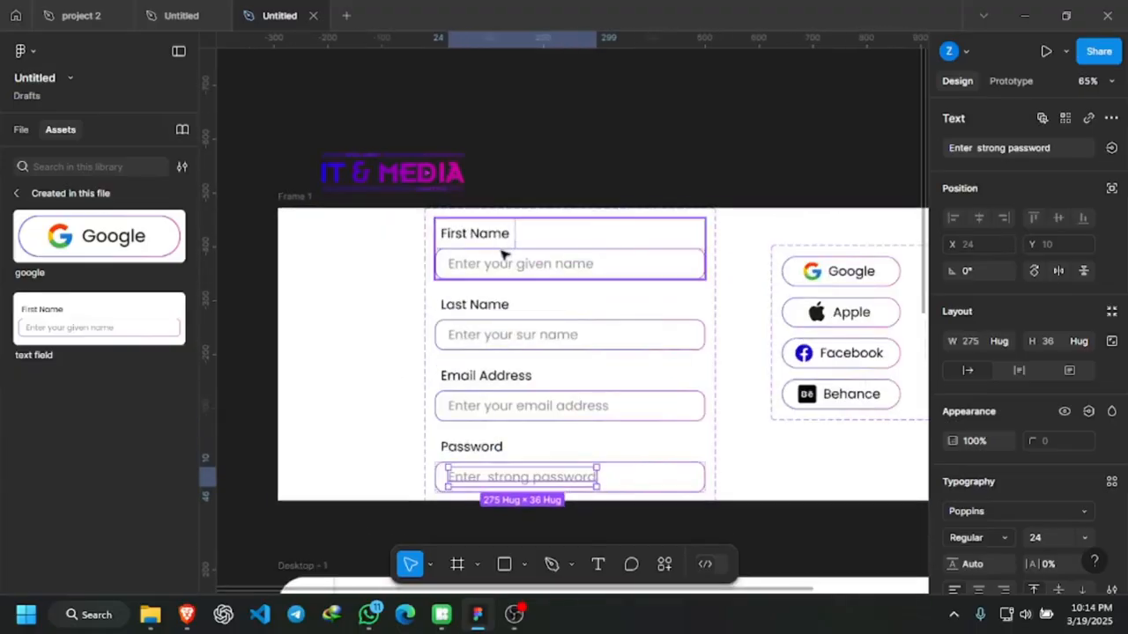
click(503, 254)
click(503, 335)
click(510, 389)
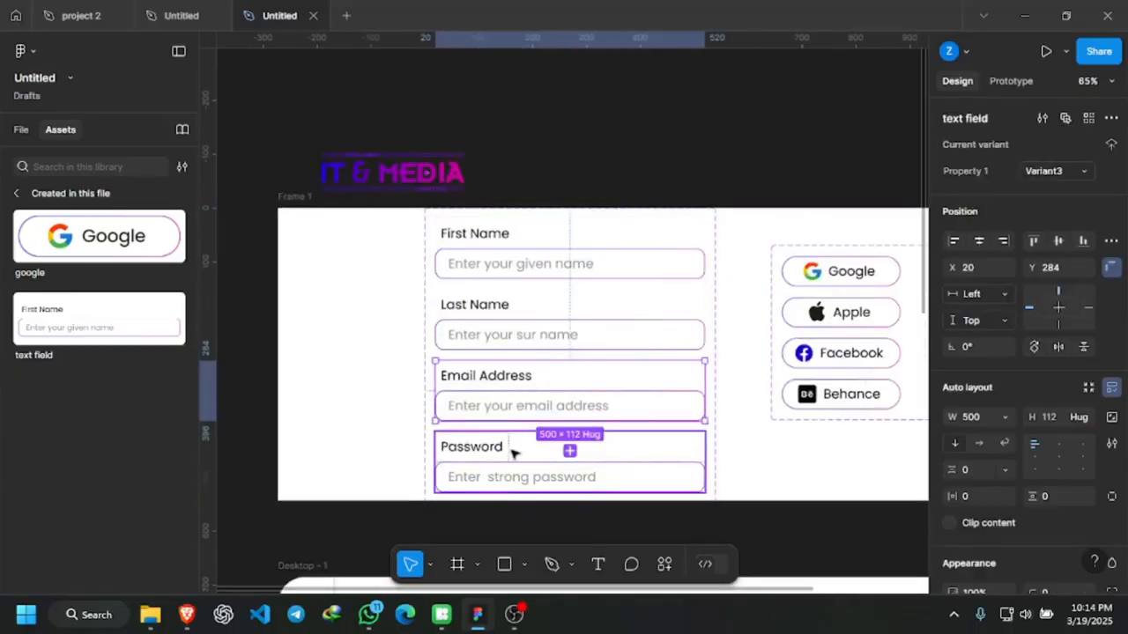
click(516, 453)
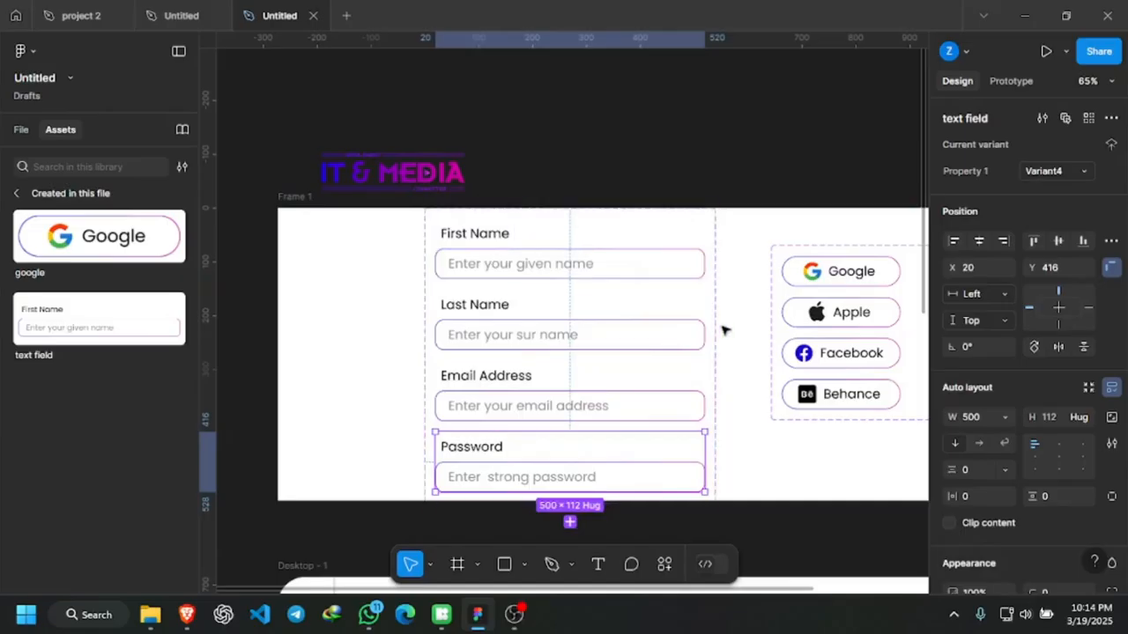
key(Escape)
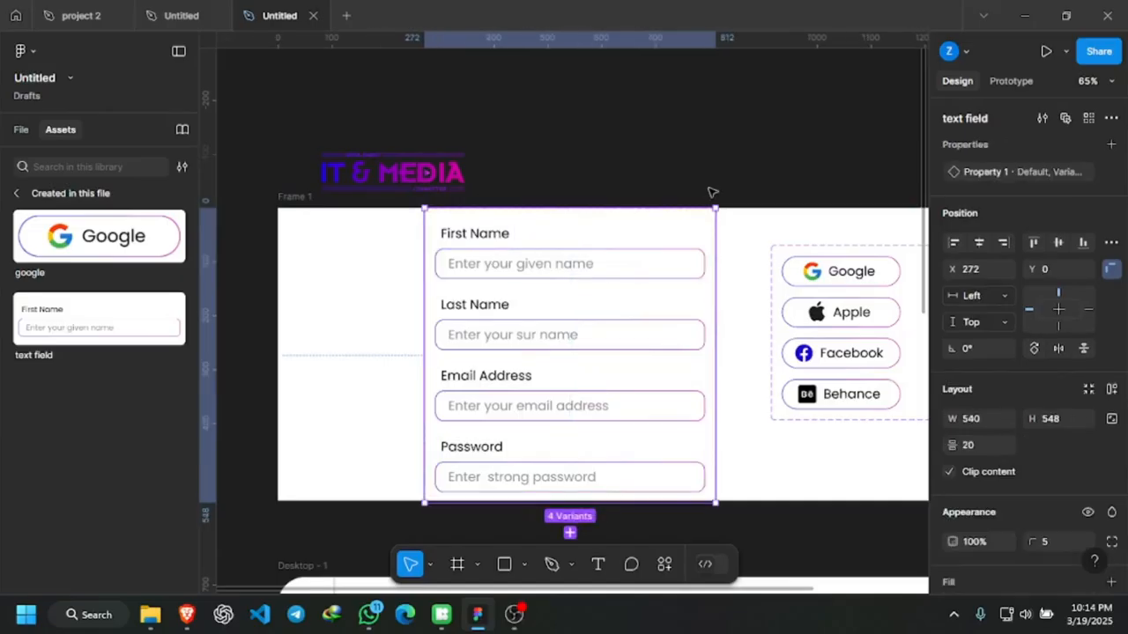
Extend Frame 1 upward to a height of about 743 and shift the frame to about X 9, Y -887.
click(309, 197)
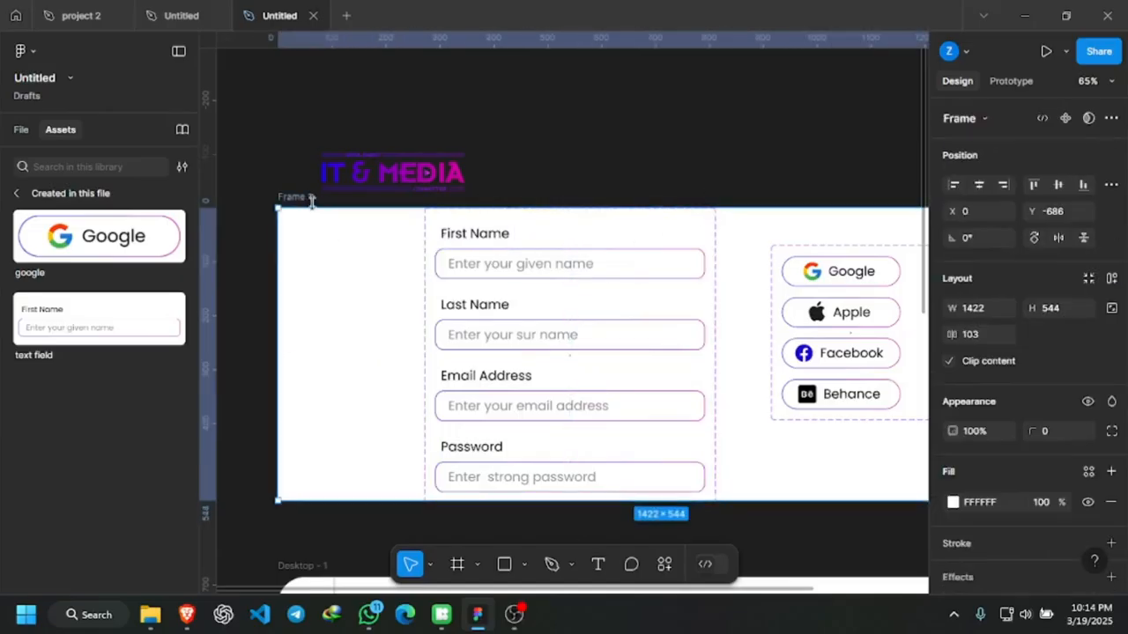
drag(311, 201, 309, 101)
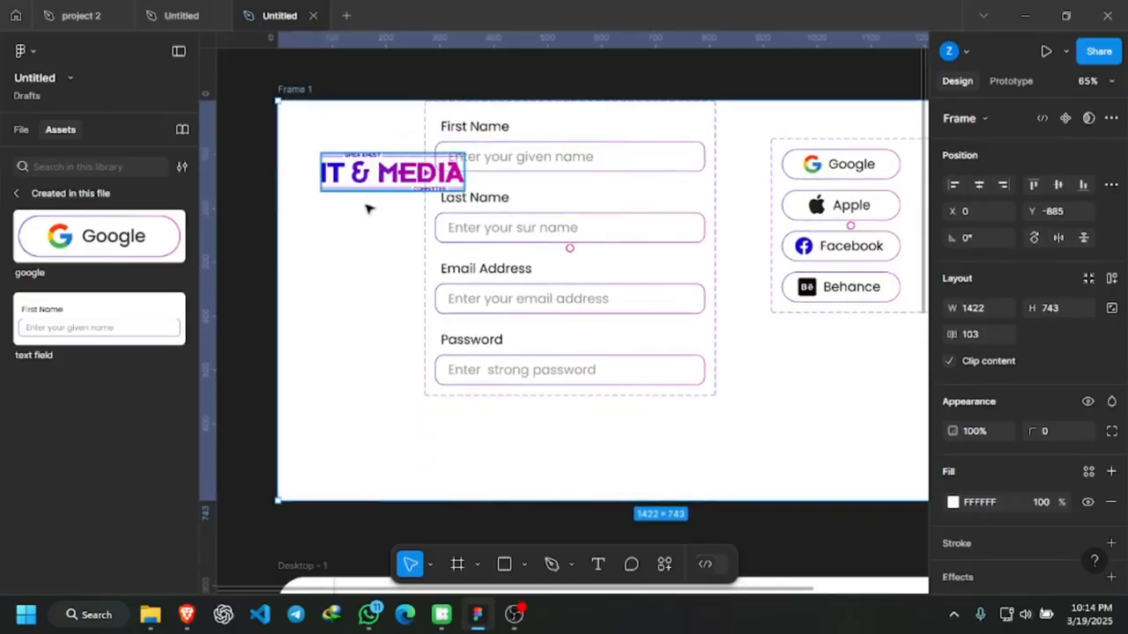
drag(368, 209, 388, 172)
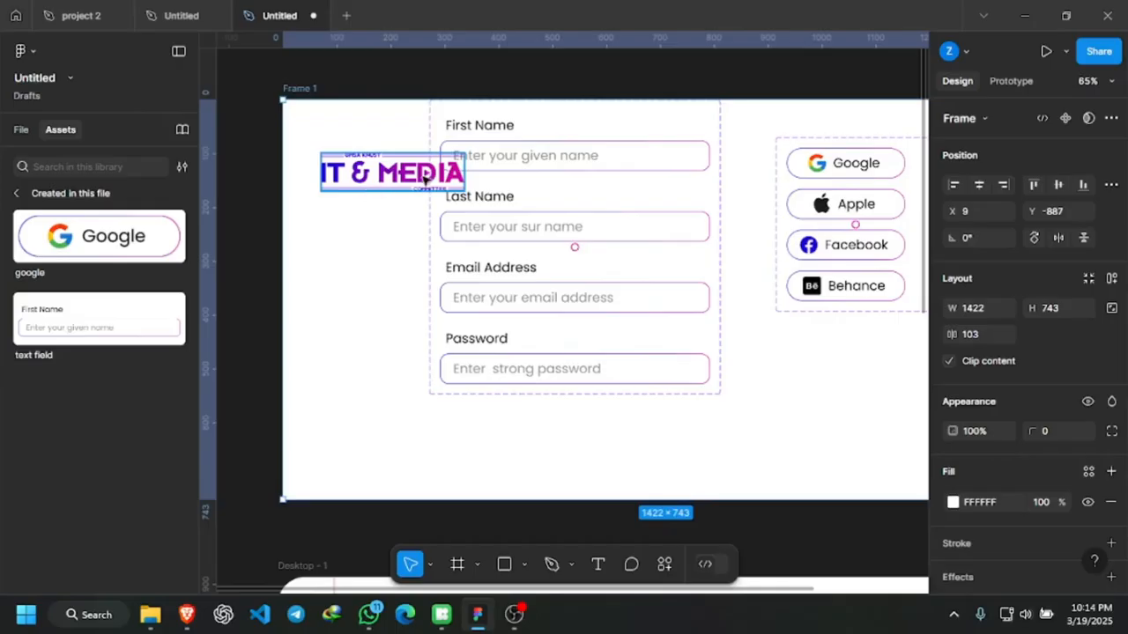
Move the text field component set to about X 284, Y 97, and the IT & Media logo to about X 26, Y -887 in Frame 1's corner.
double_click(425, 178)
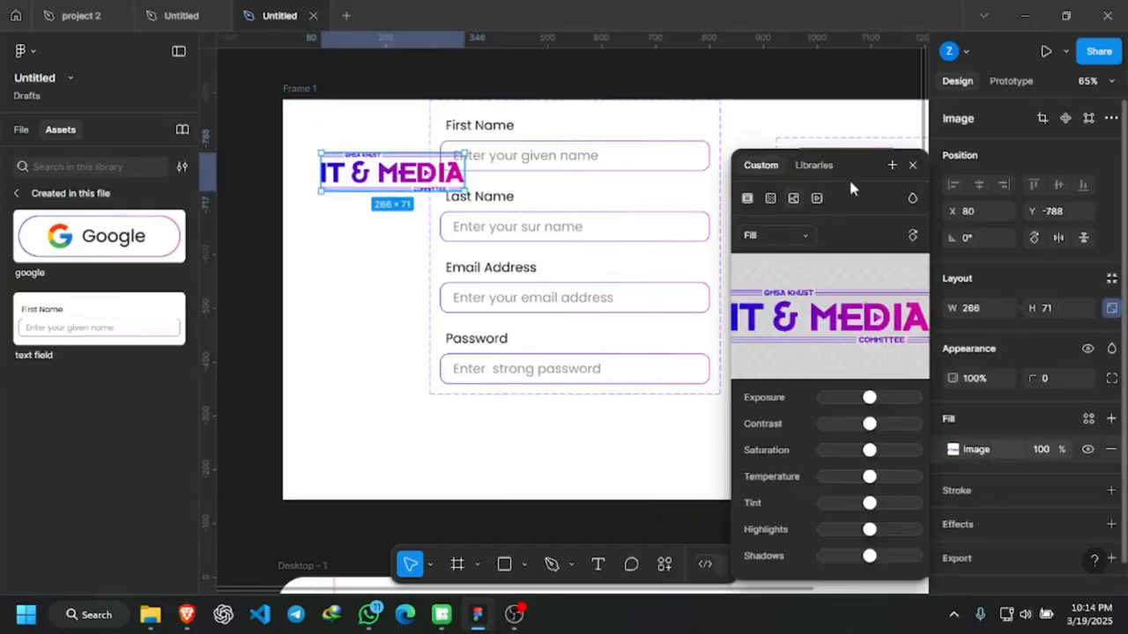
click(912, 165)
scroll(573, 251, down, 3)
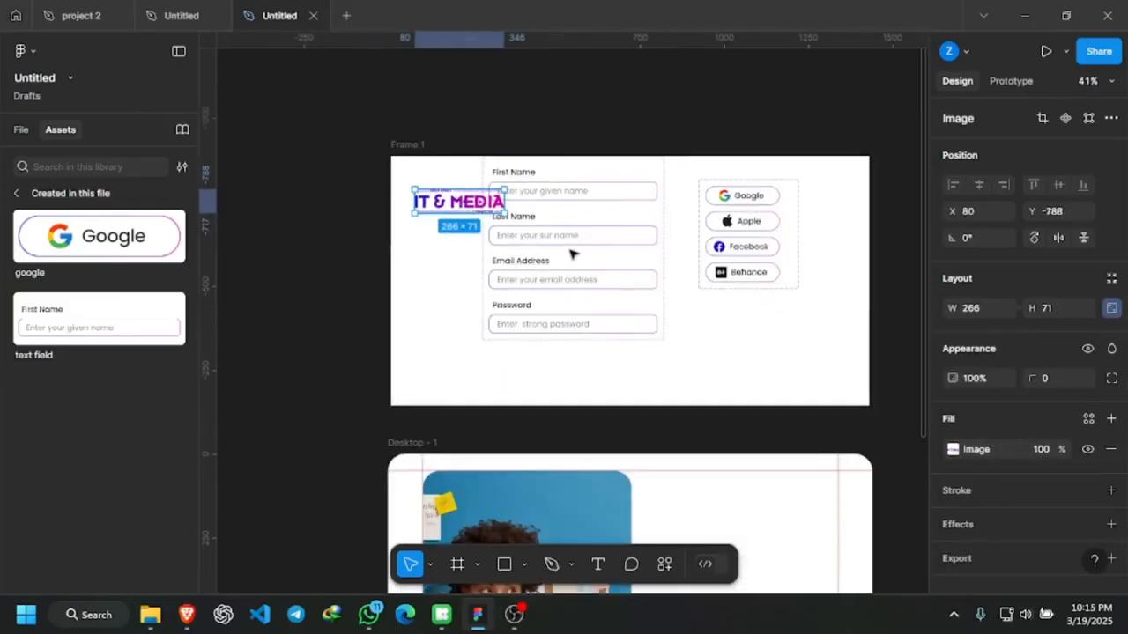
click(584, 246)
drag(584, 244, 585, 275)
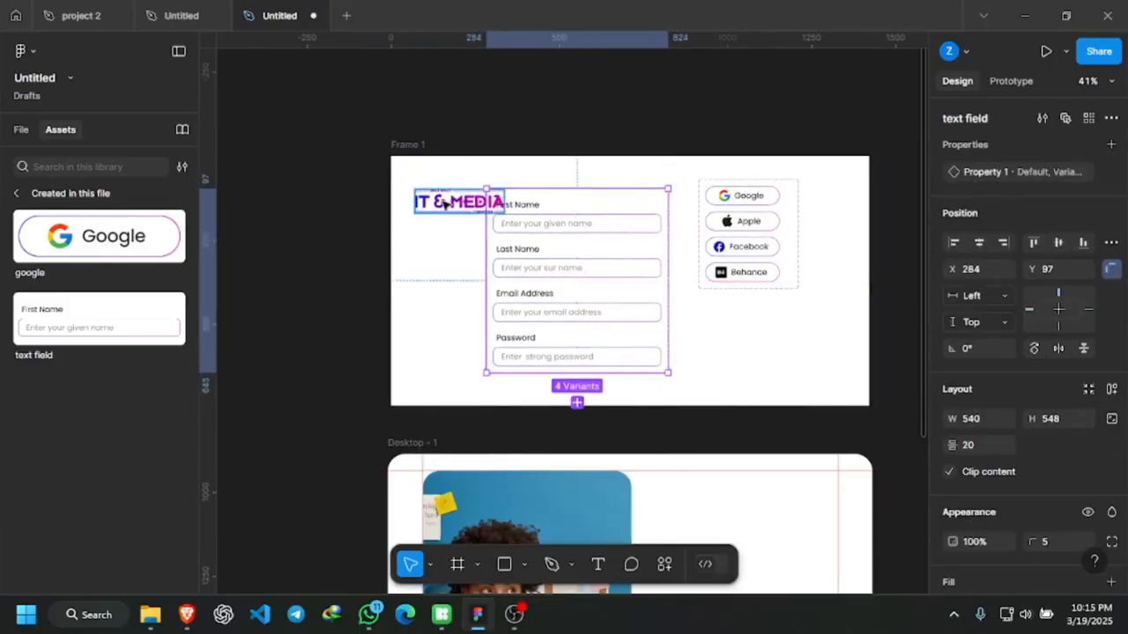
drag(443, 202, 427, 168)
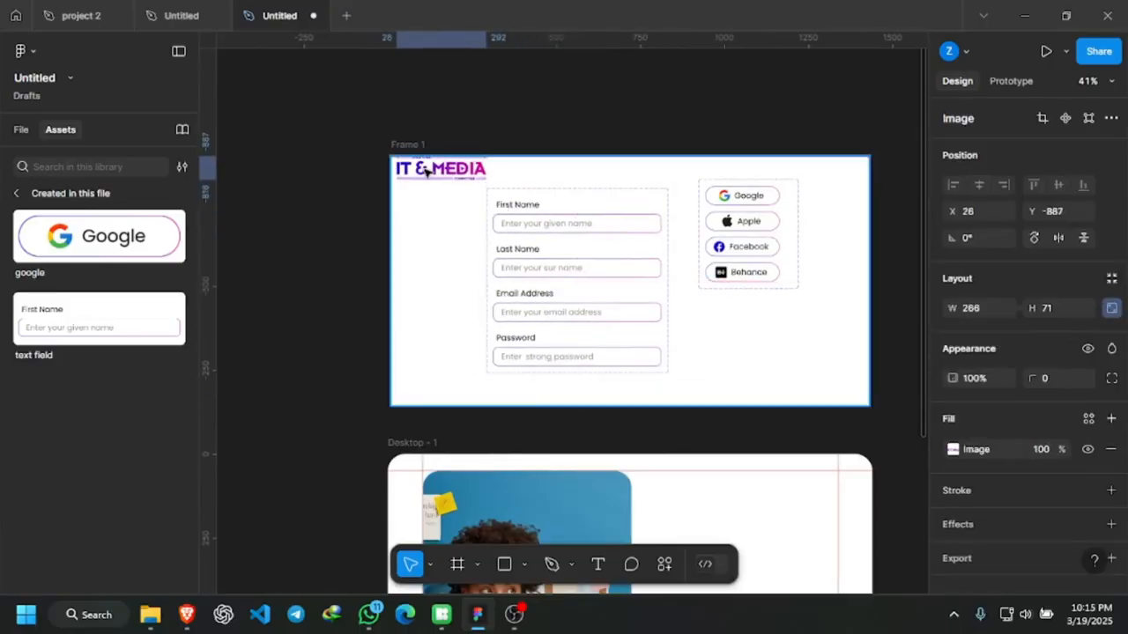
click(585, 250)
click(746, 221)
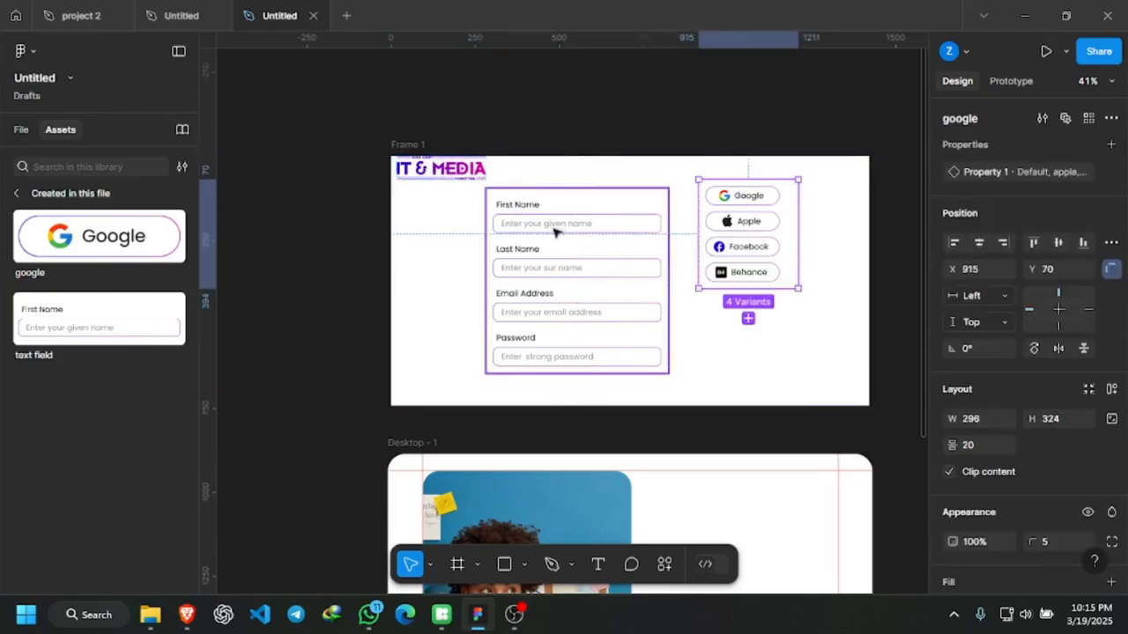
Examine the heading and form layout in the finished sign-up reference file, and return to the working file.
scroll(554, 231, down, 5)
scroll(667, 411, up, 4)
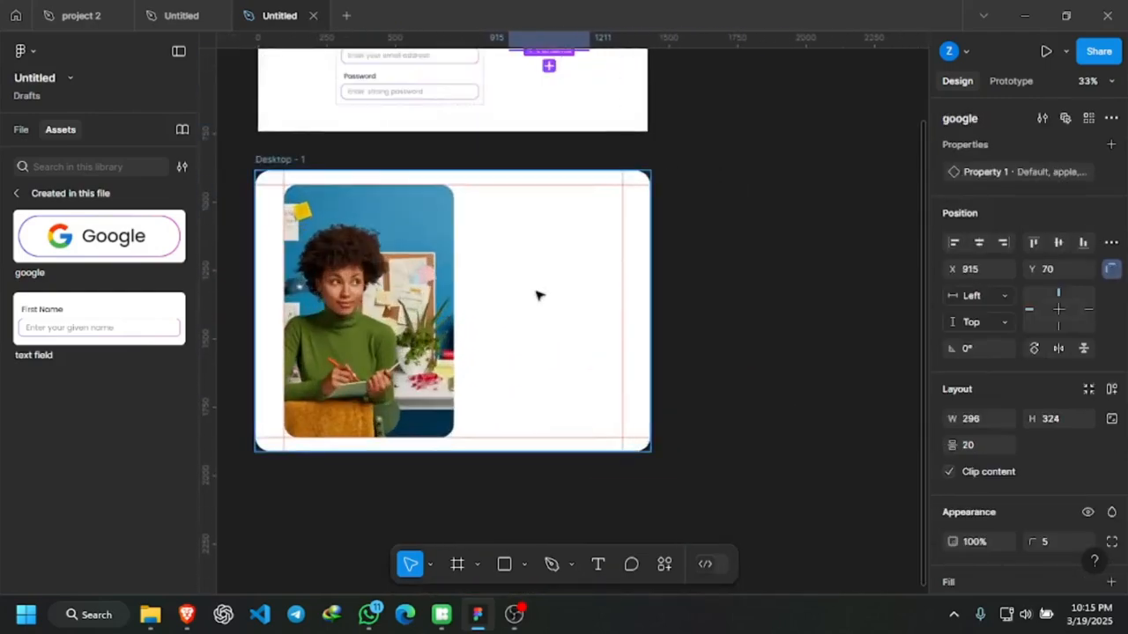
click(181, 15)
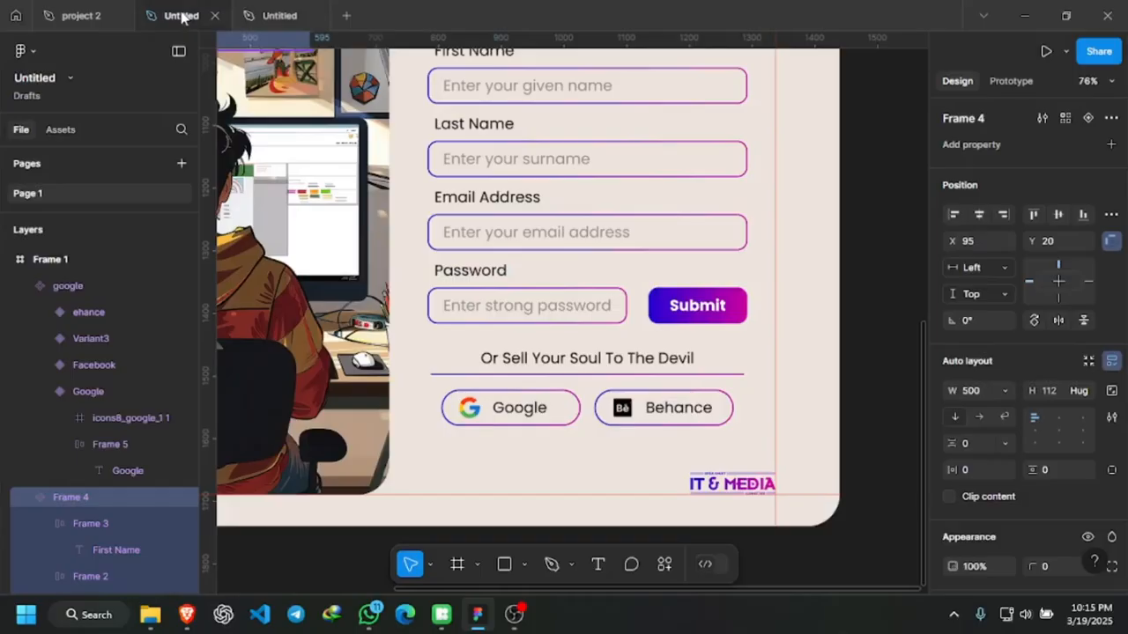
scroll(642, 246, up, 5)
scroll(672, 207, up, 2)
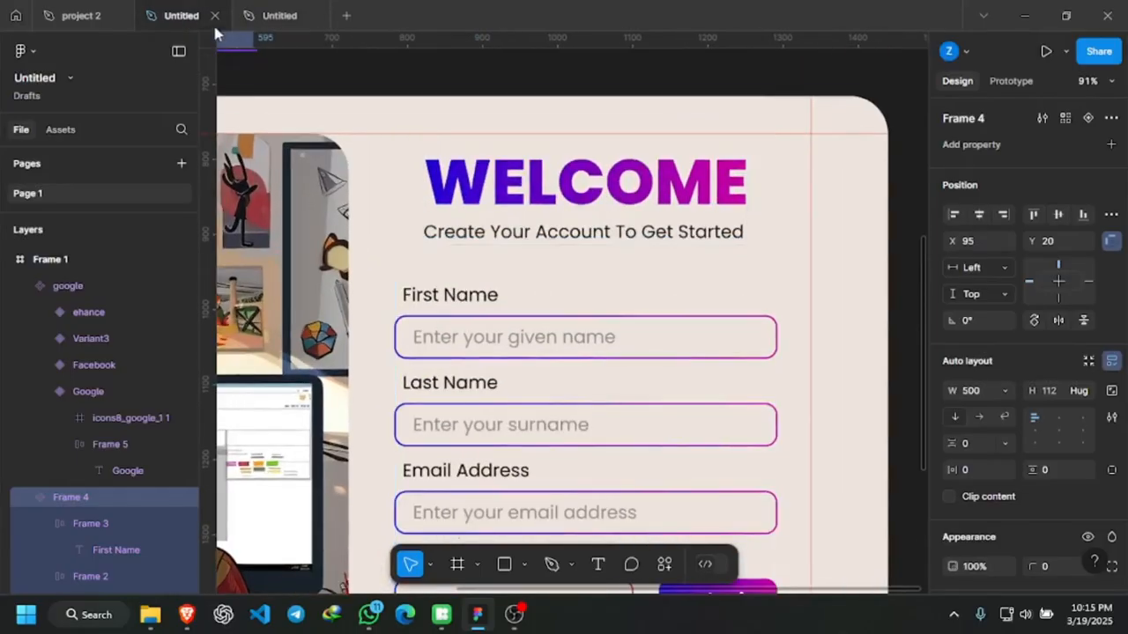
click(300, 15)
Add the text "WELCOME" in the blank area beside the photo on Desktop - 1, at about X 999, Y 154.
scroll(543, 231, up, 1)
scroll(542, 231, up, 4)
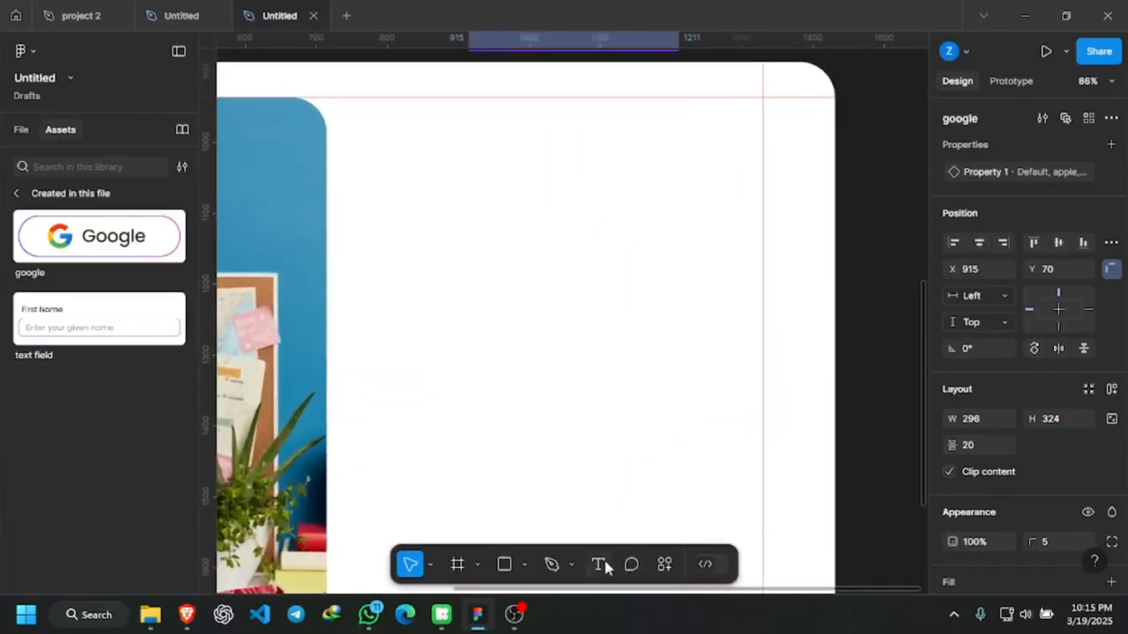
key(t)
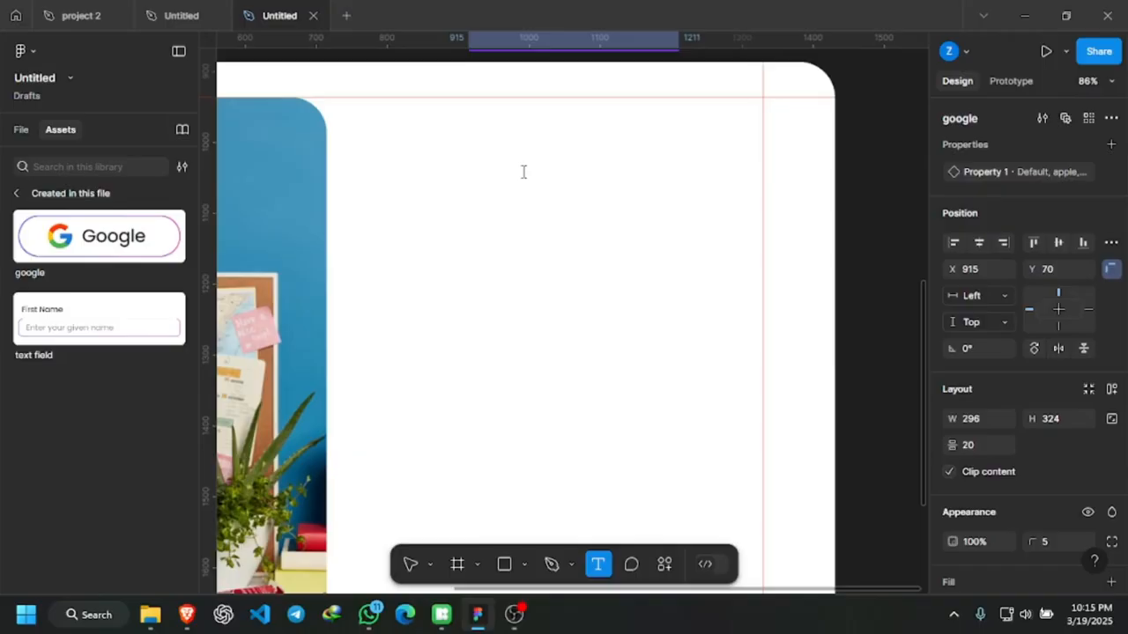
click(523, 172)
text(WELCOME)
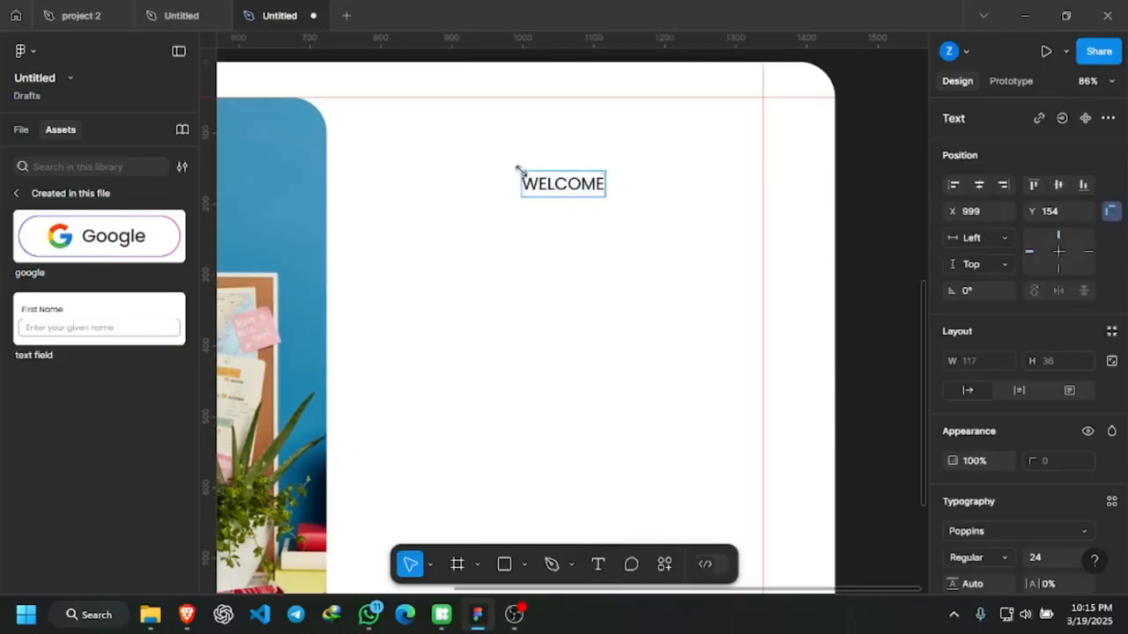
key(Escape)
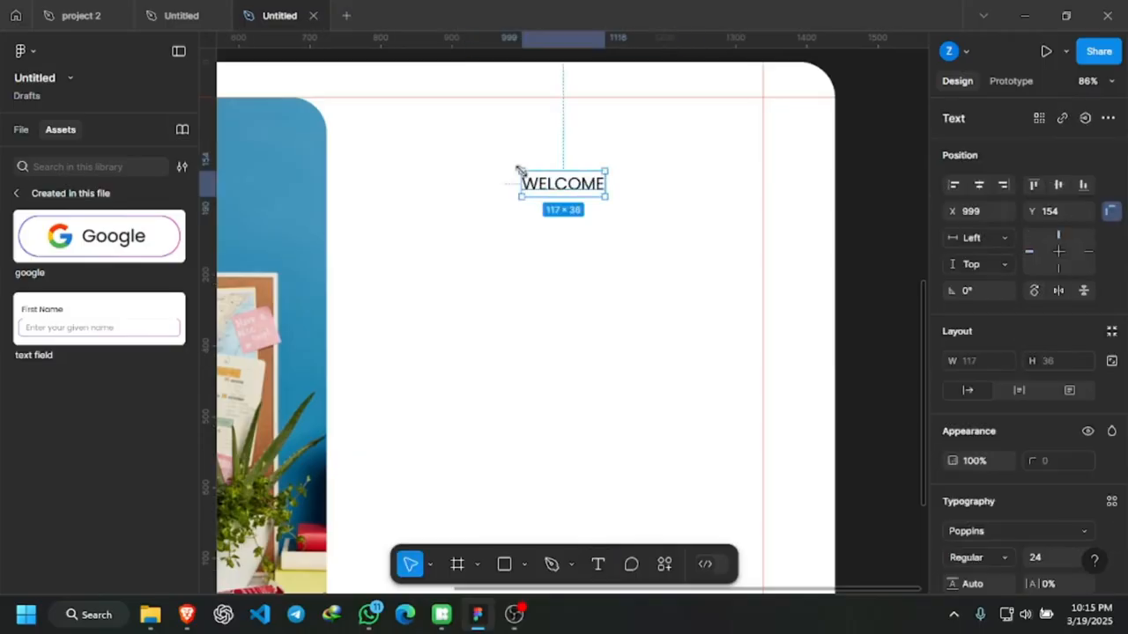
Style the WELCOME heading with font size 84 and Black weight, and move it to about X 835, Y 62.
click(1053, 564)
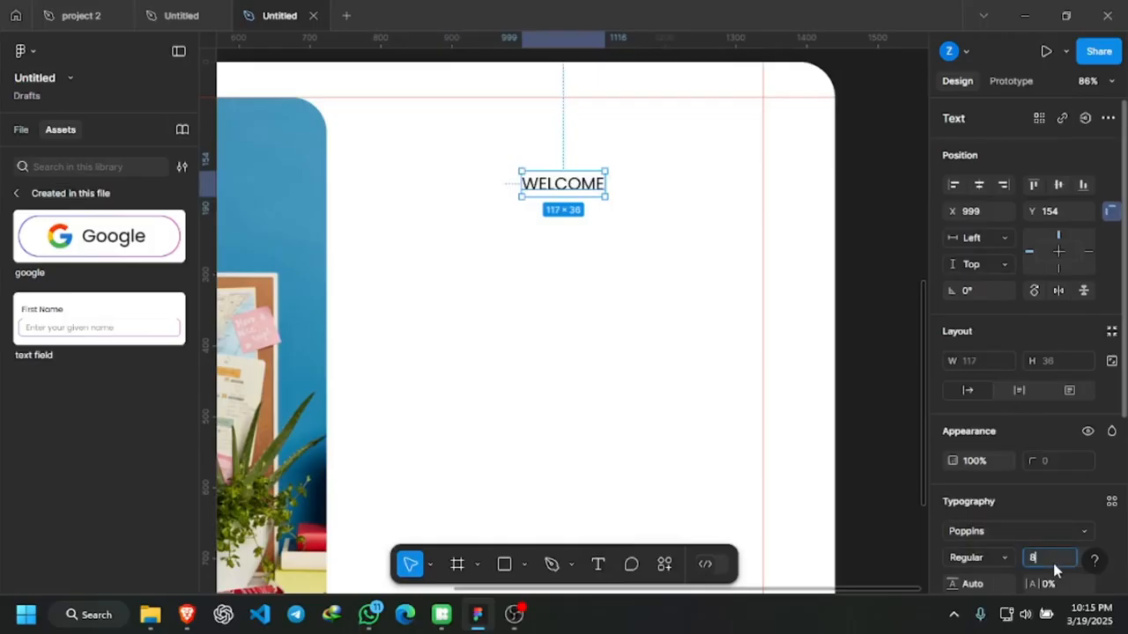
text(84)
key(Return)
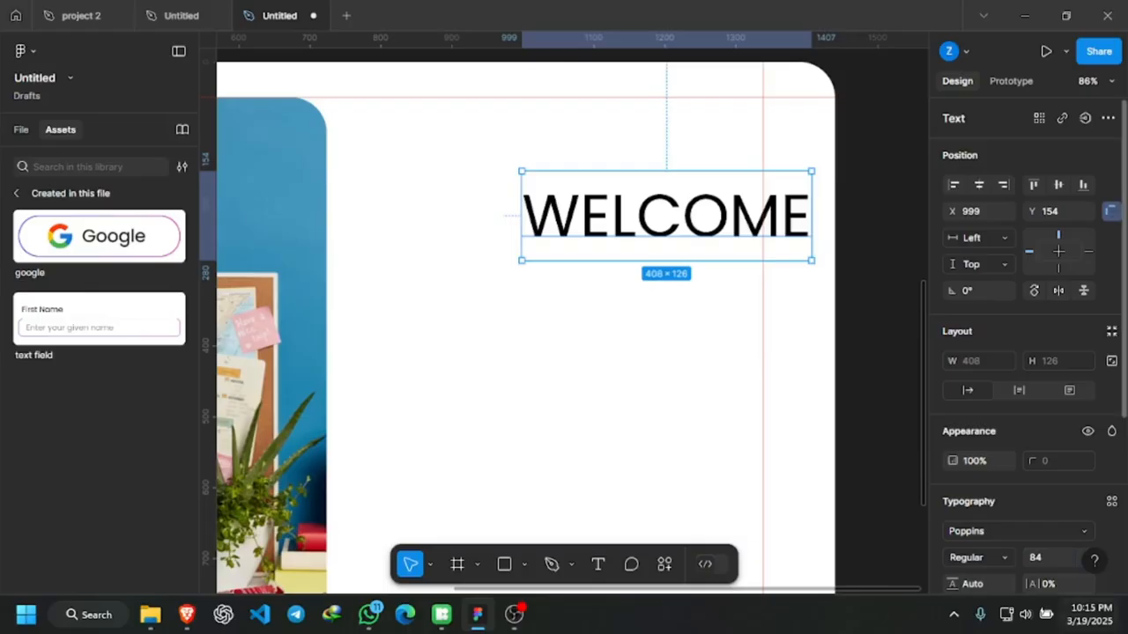
click(974, 558)
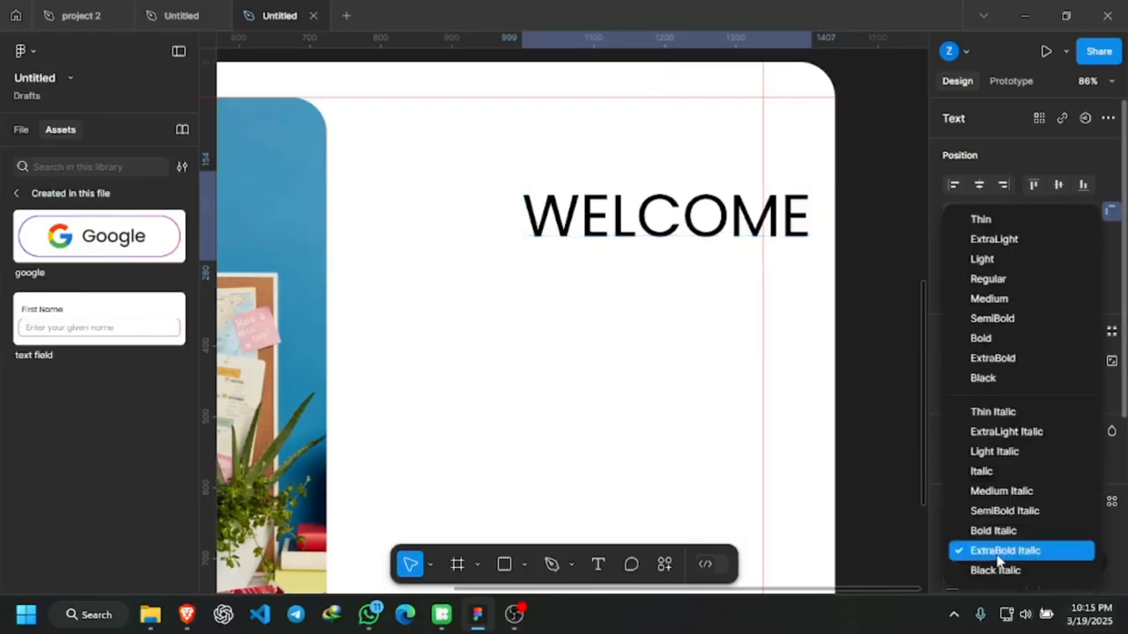
click(985, 378)
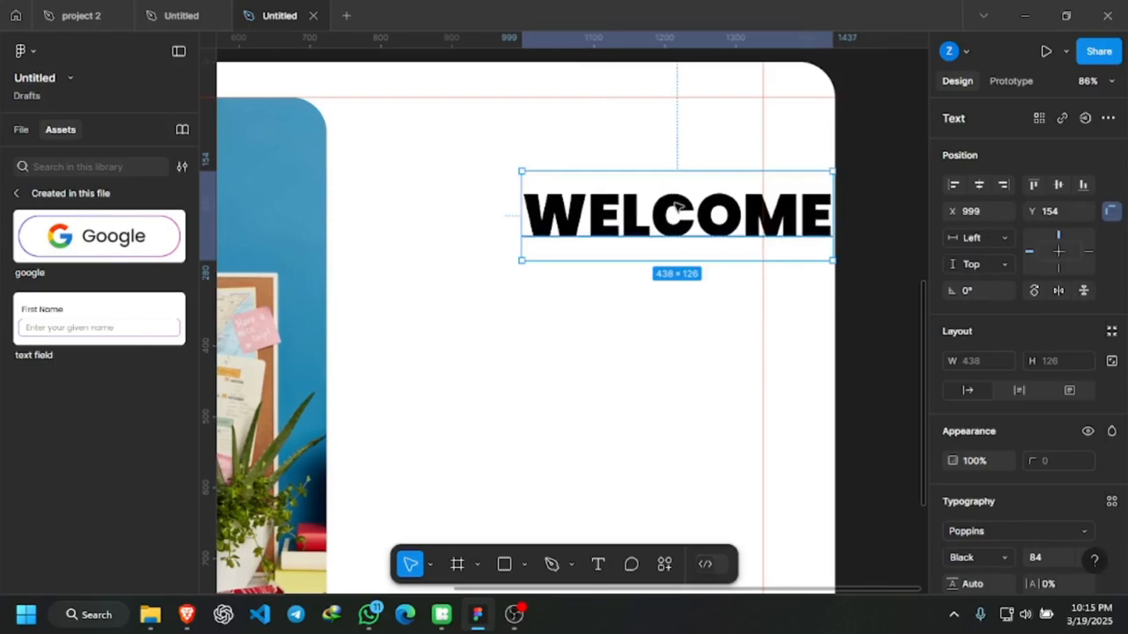
drag(675, 208, 562, 140)
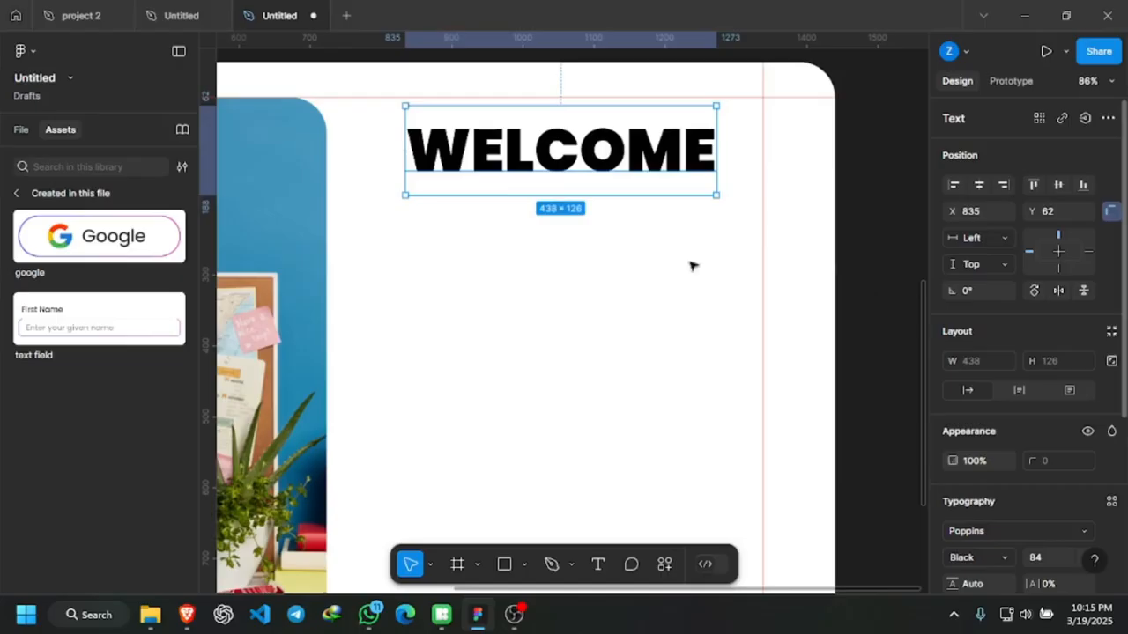
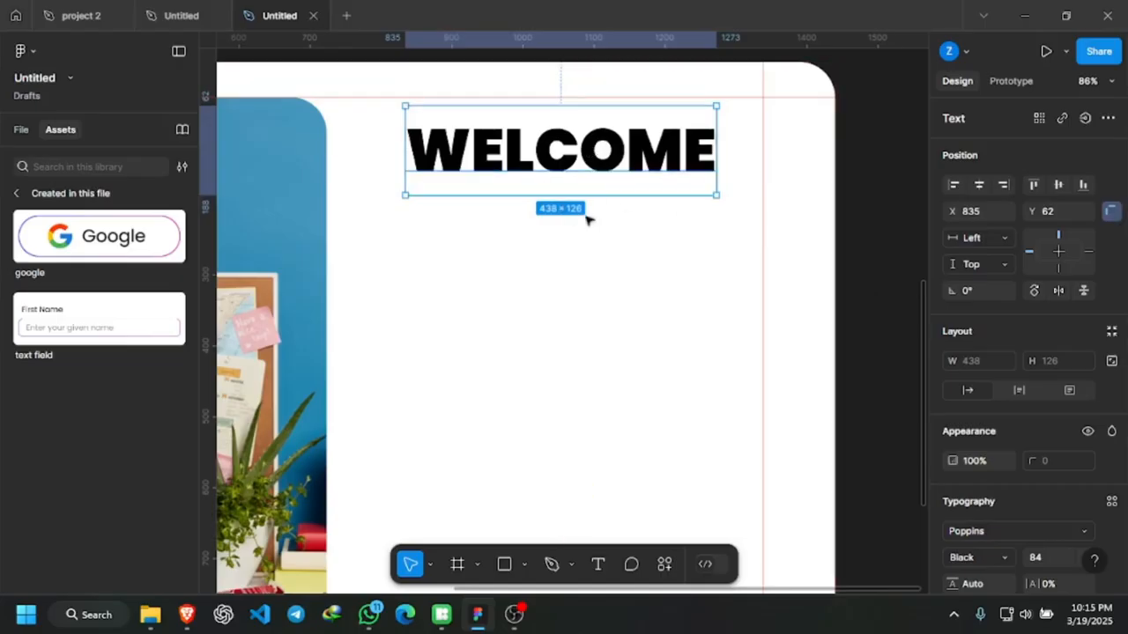
Duplicate the WELCOME heading below itself at about X 841, Y 154, and replace the copy's text with "Create Your Account To Get Started".
drag(558, 156, 563, 221)
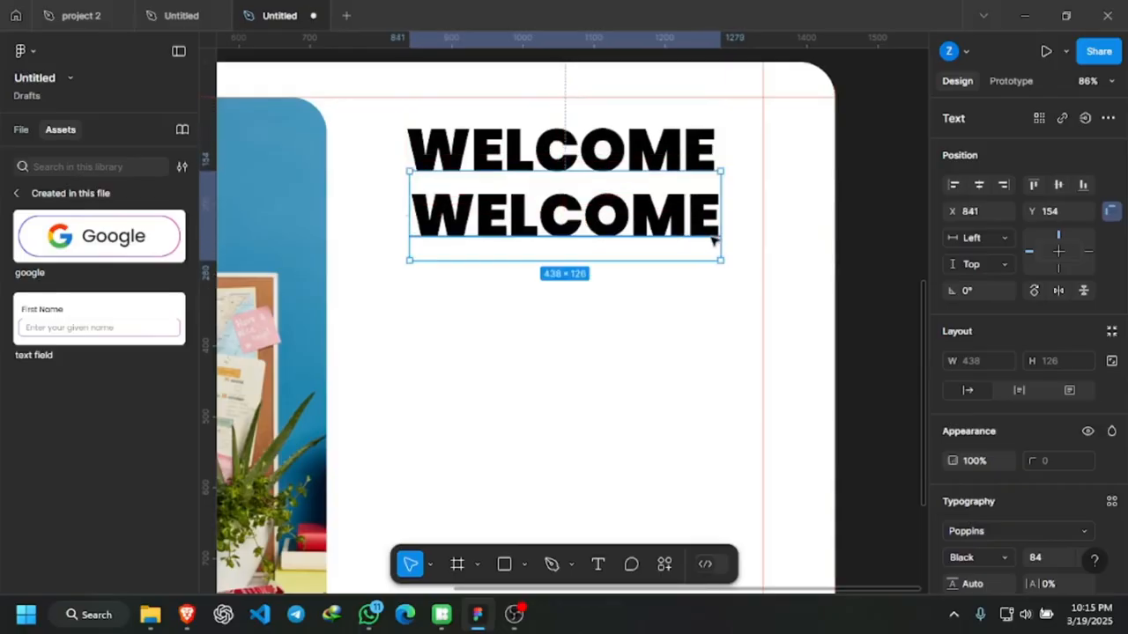
double_click(583, 212)
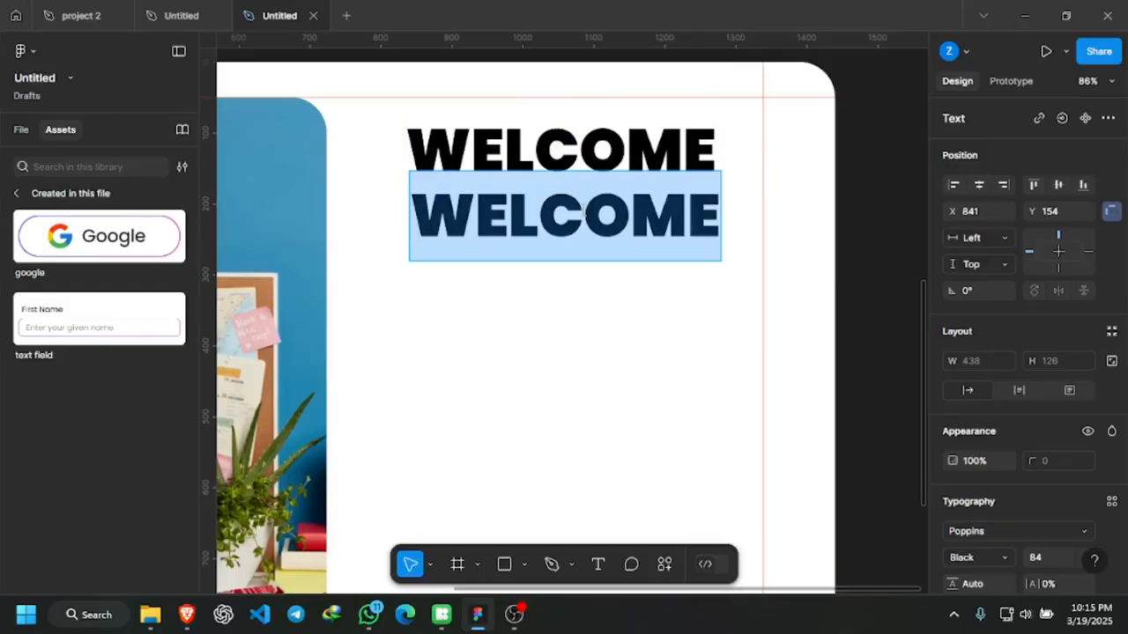
click(583, 211)
double_click(583, 211)
text(Cre)
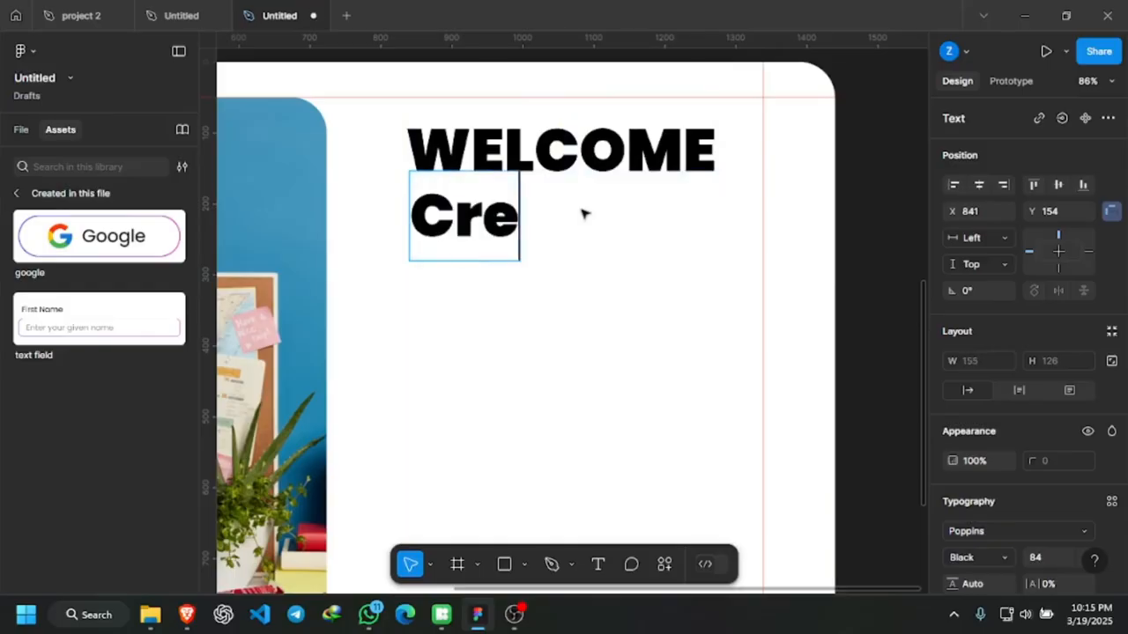
text(ate Y)
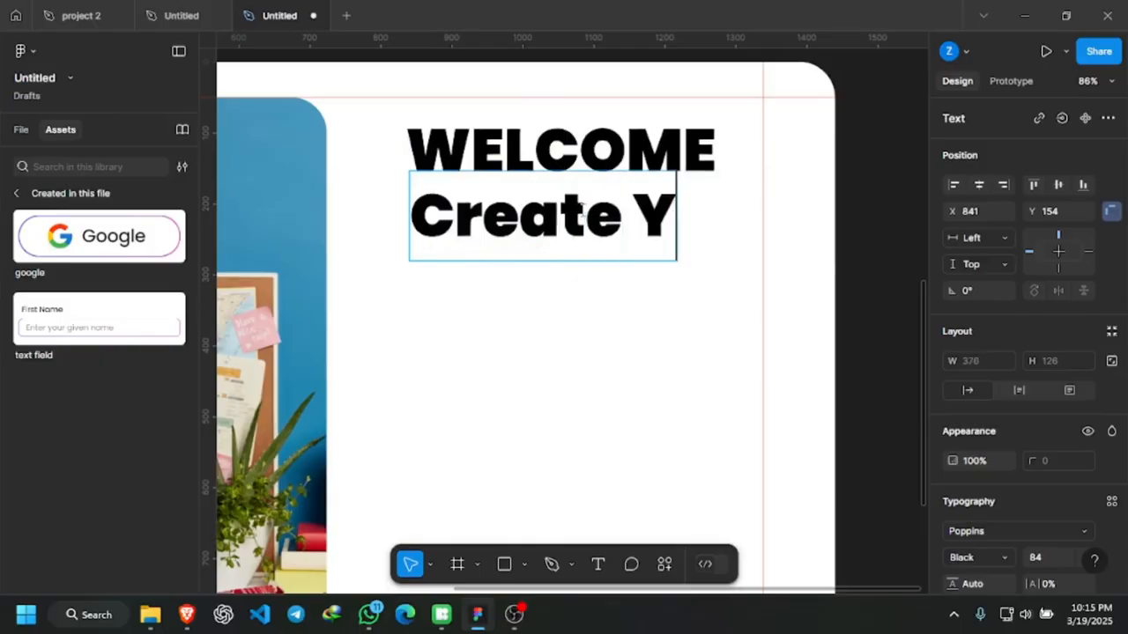
text(our)
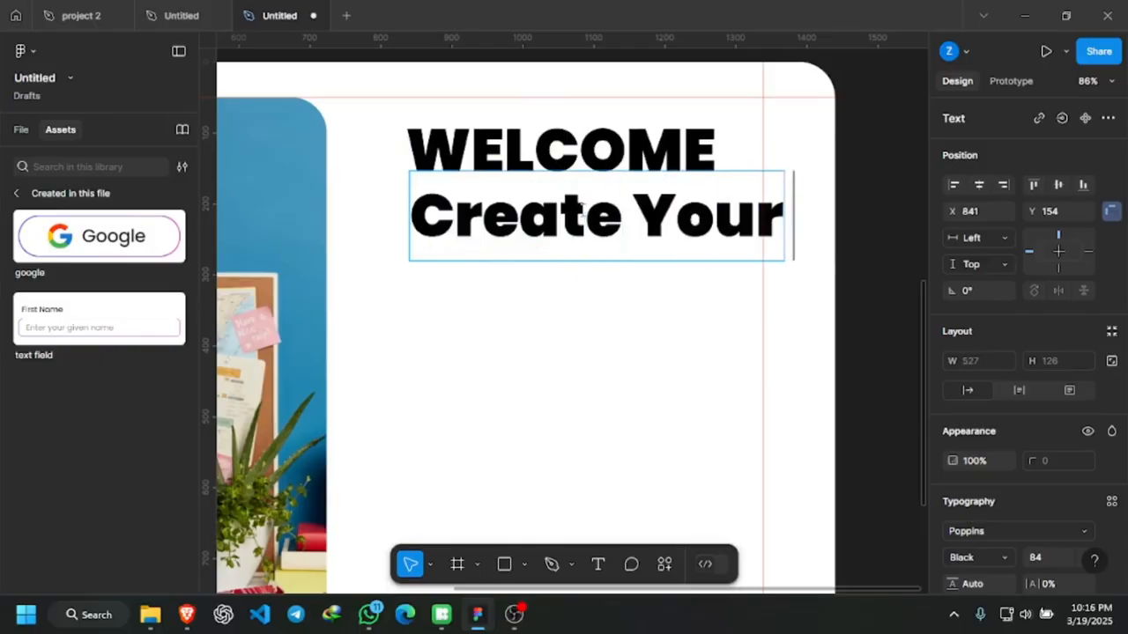
text( A)
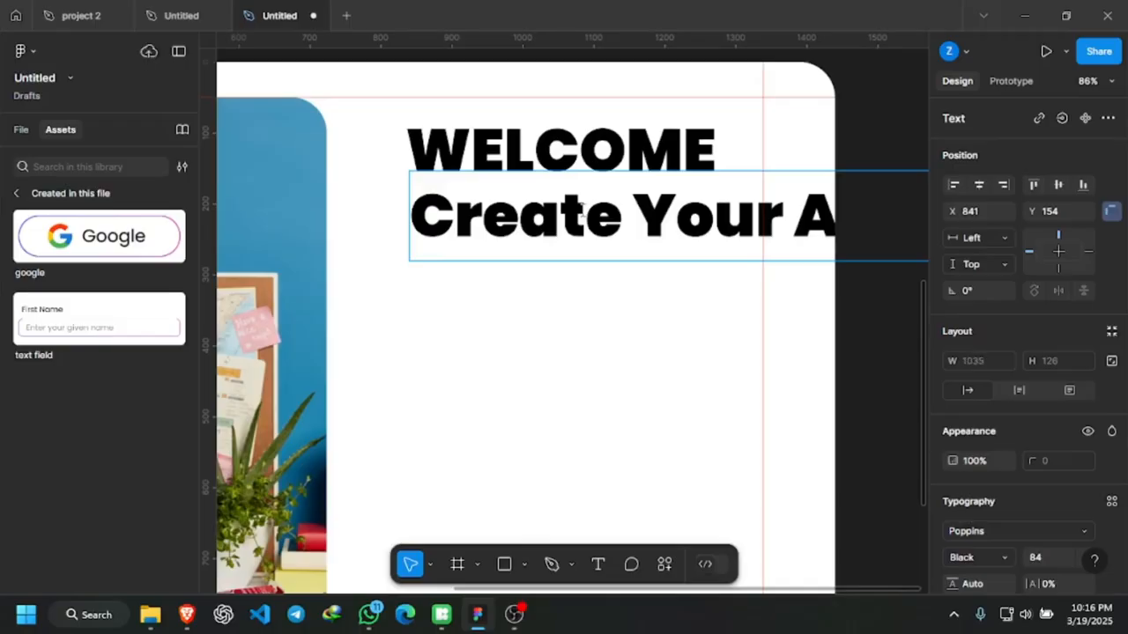
text(ccounttart)
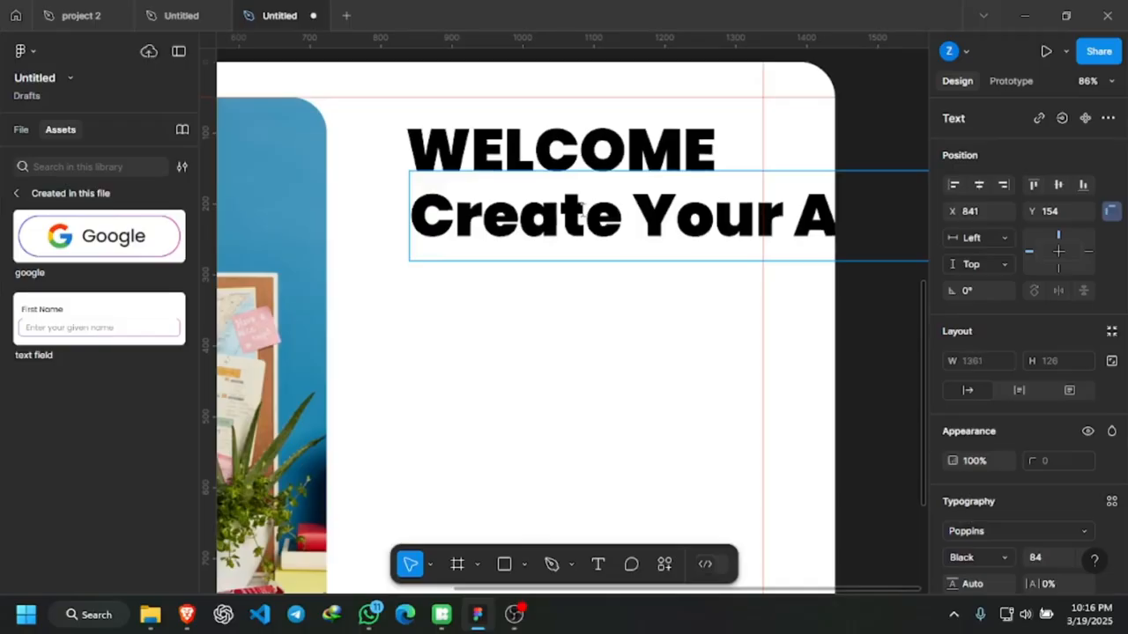
key(Escape)
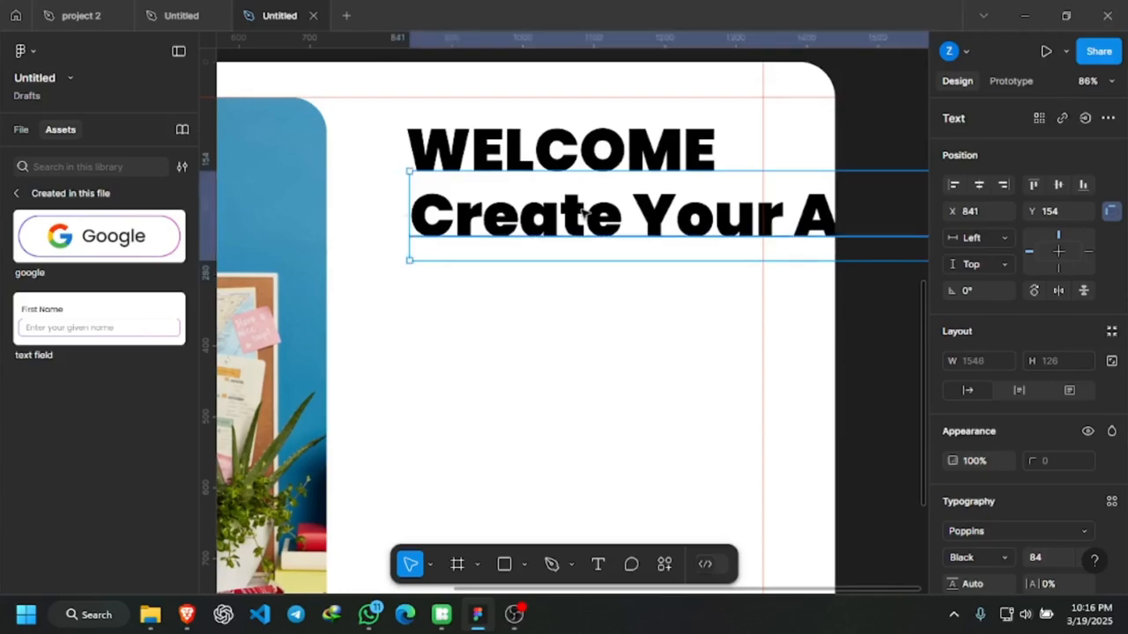
Style the subtitle with font size 24 and Regular weight, and move it to about X 846, Y 176.
click(1040, 558)
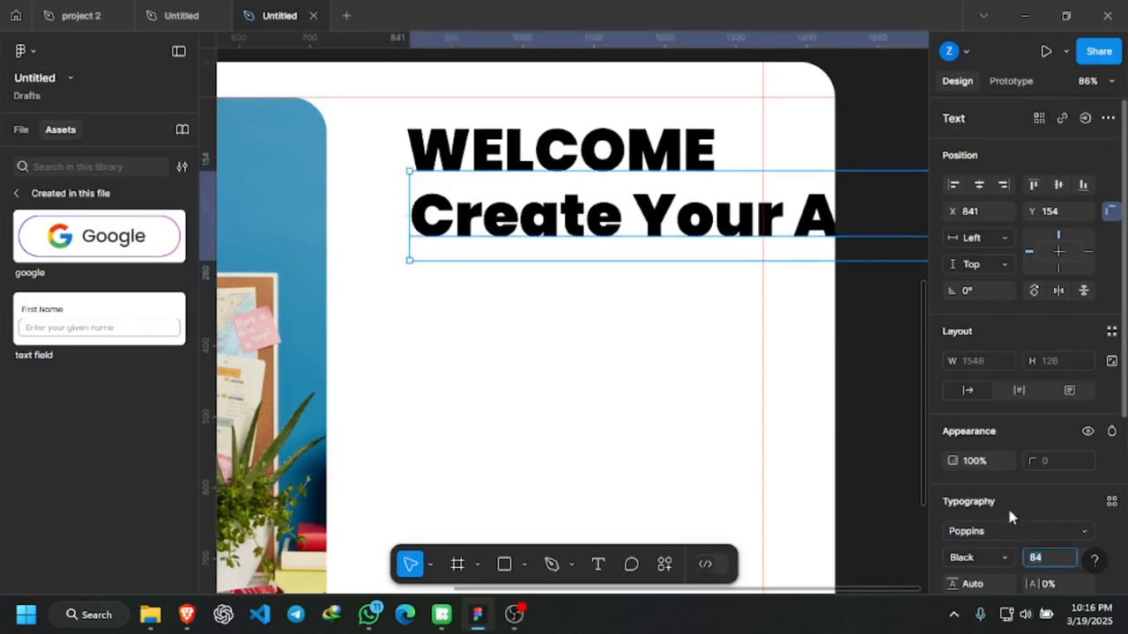
text(24)
key(Return)
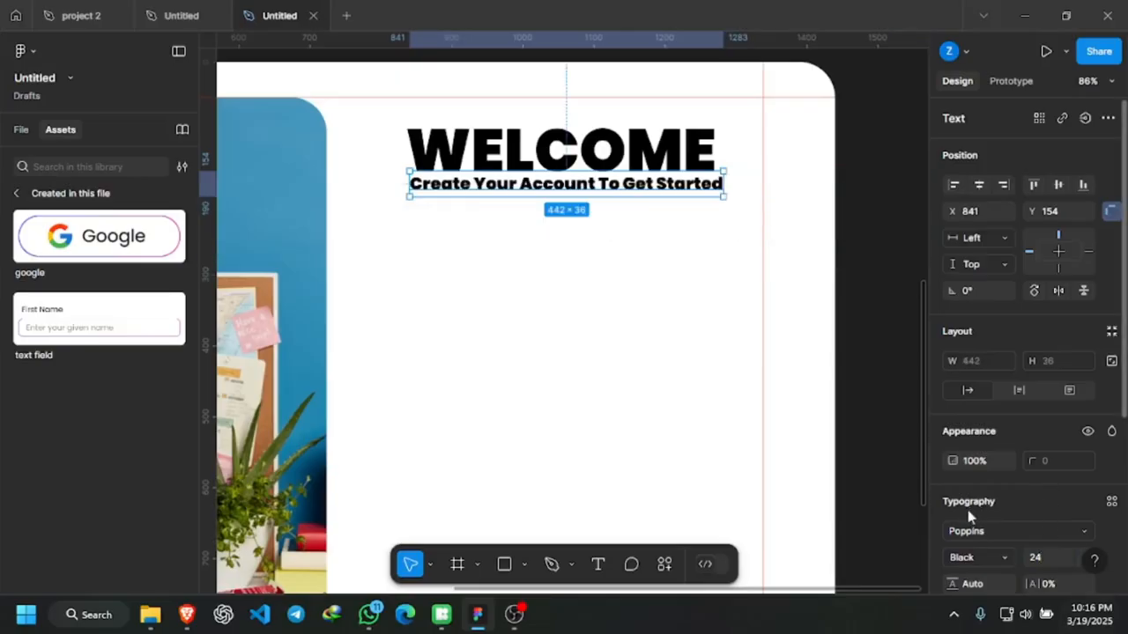
click(981, 554)
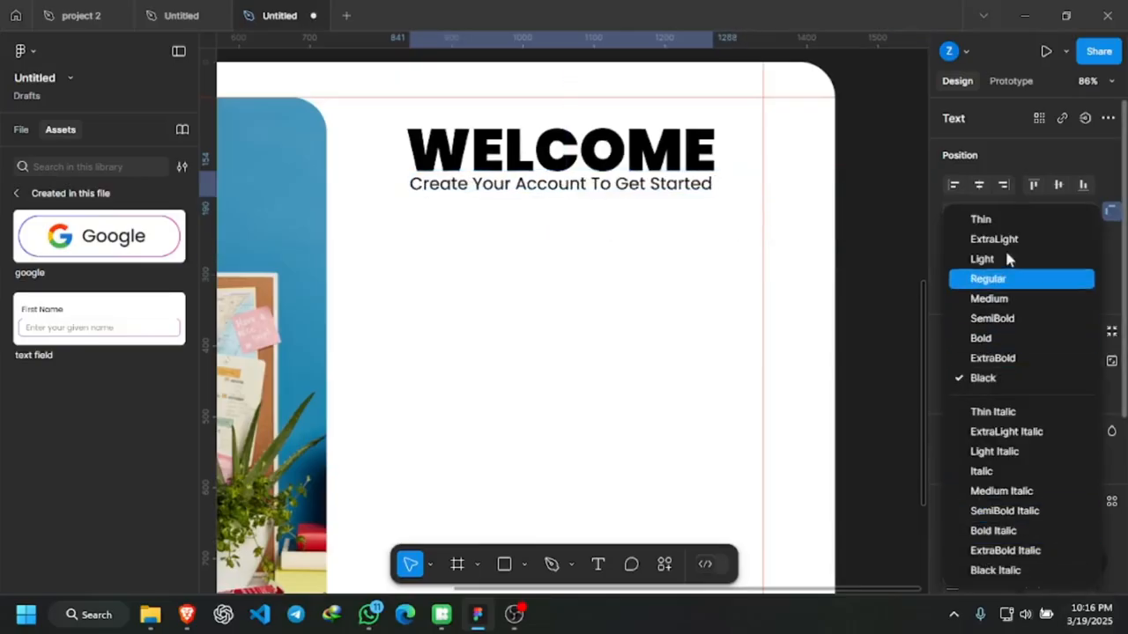
click(1013, 280)
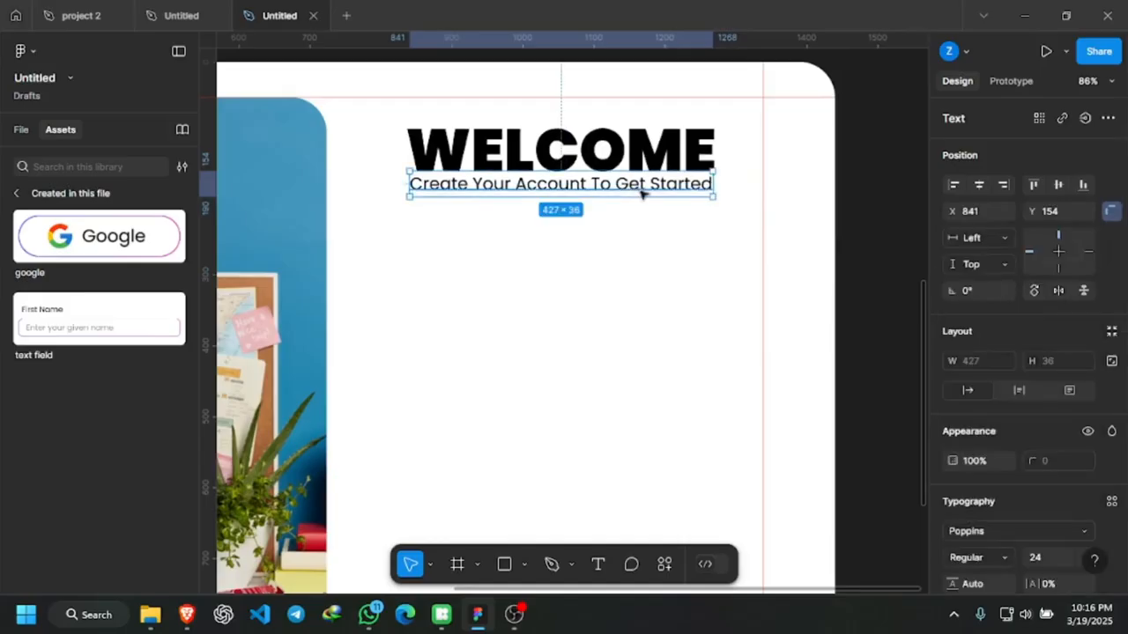
drag(631, 201, 635, 221)
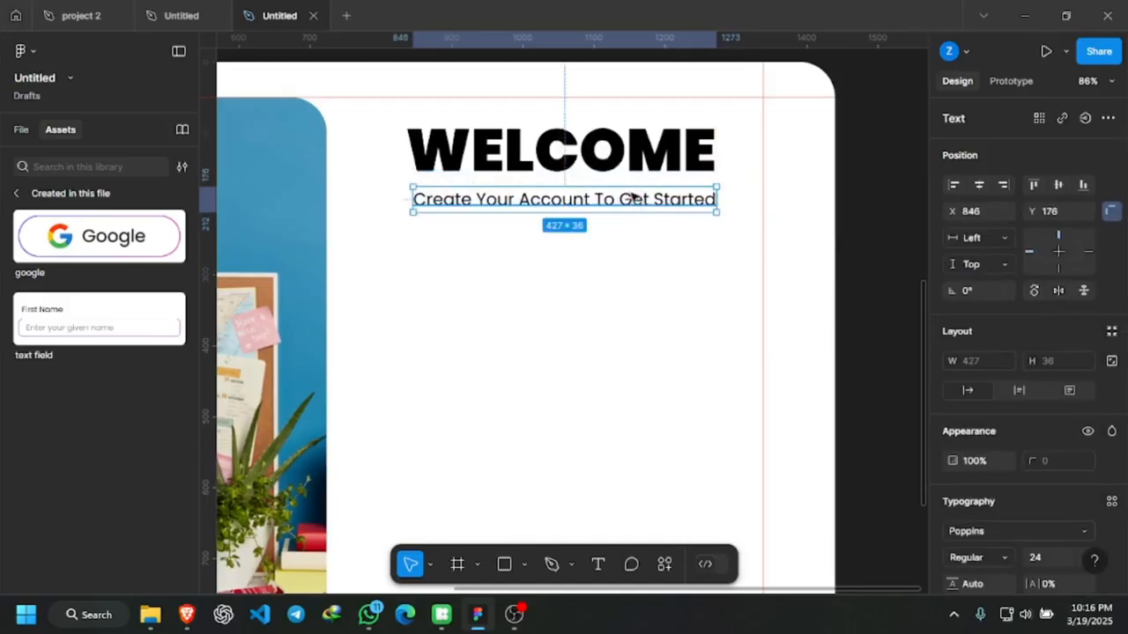
Compare the WELCOME heading with the reference file and apply the saved gradient color style to its fill.
click(661, 157)
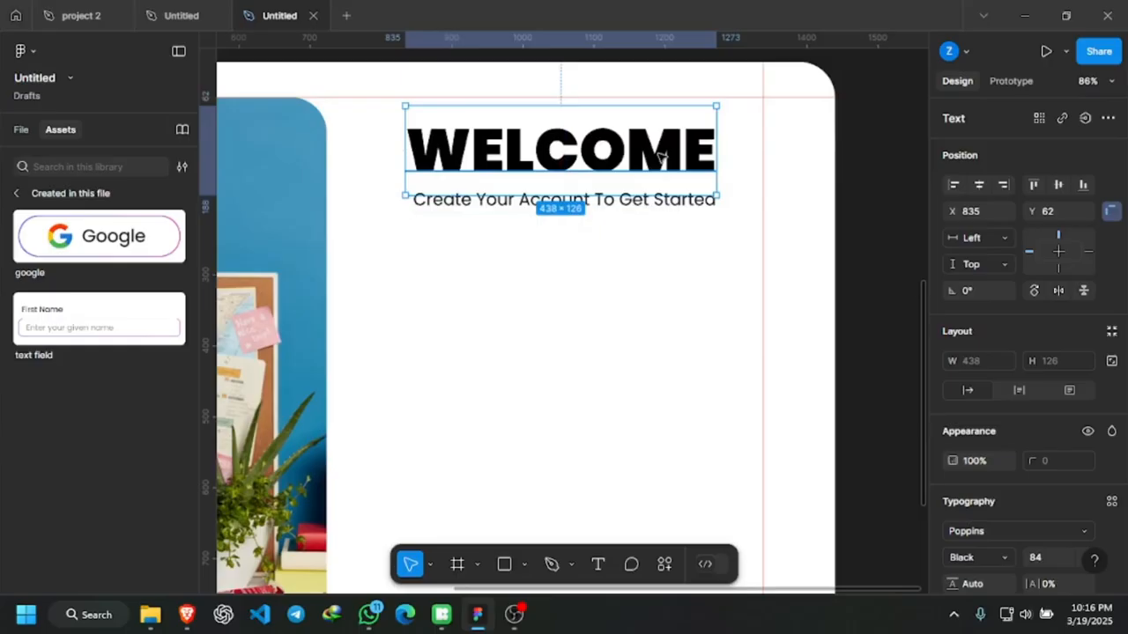
scroll(604, 309, up, 2)
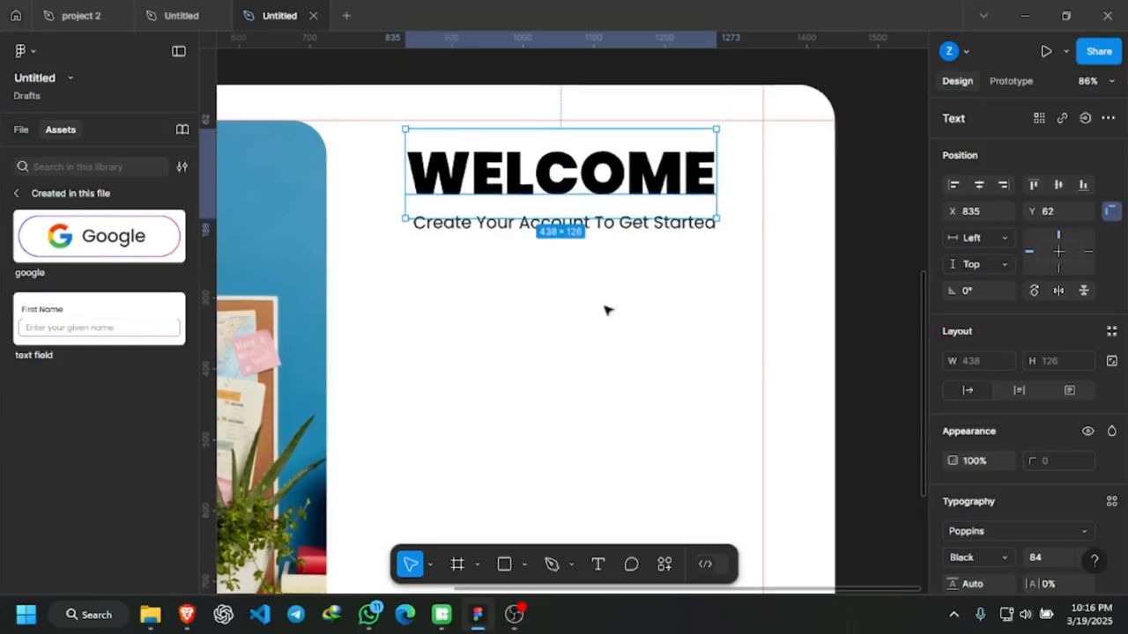
click(181, 15)
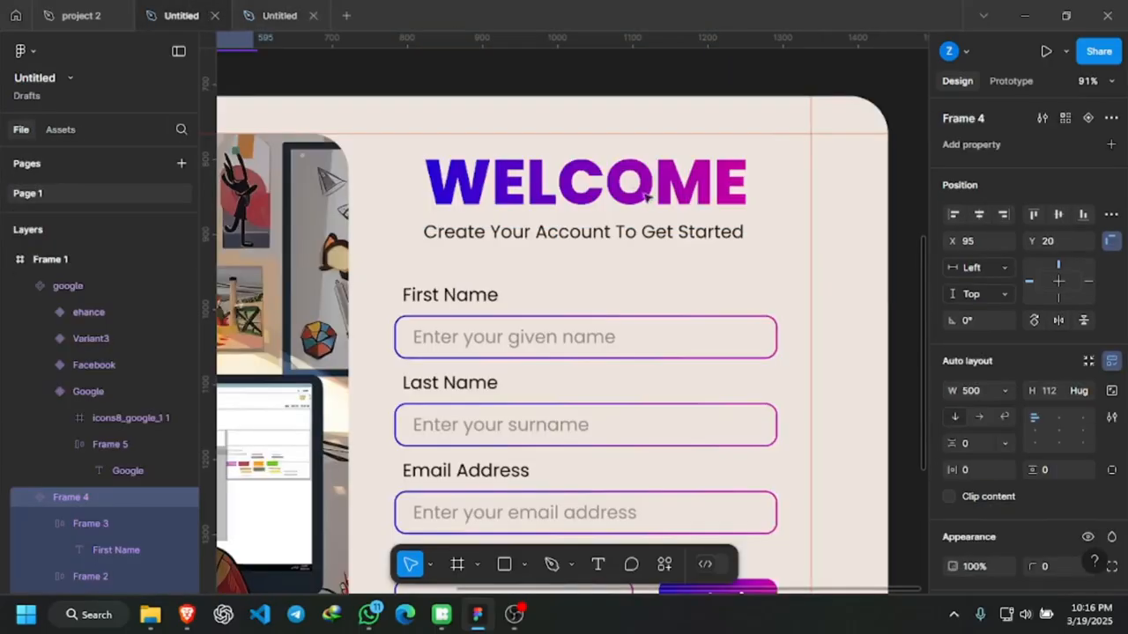
click(286, 14)
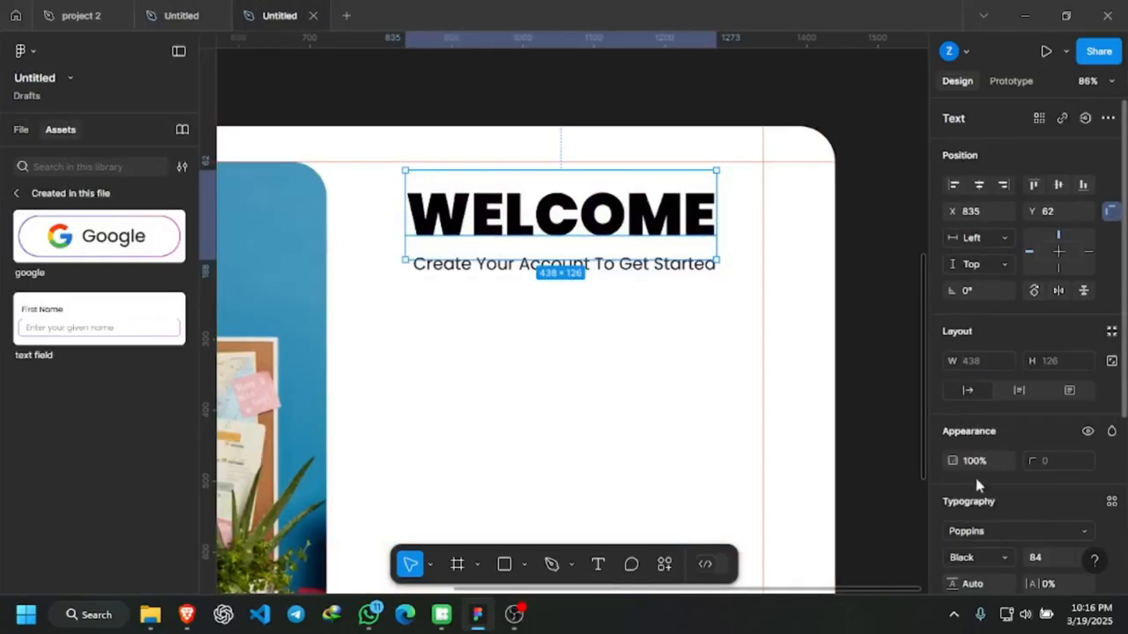
scroll(1004, 511, down, 3)
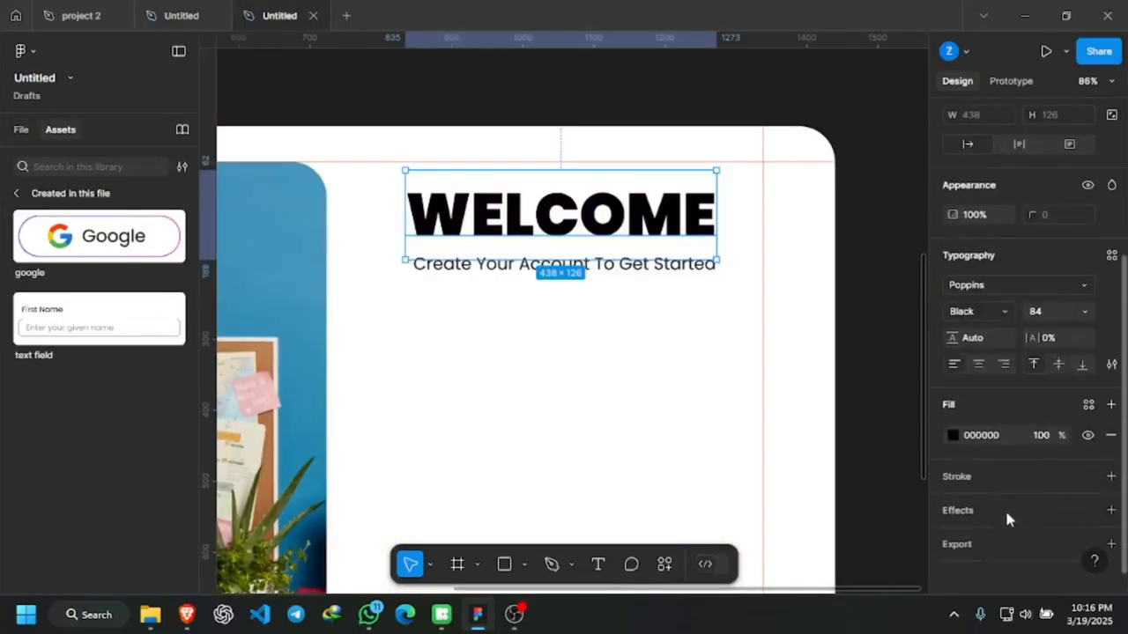
click(953, 434)
click(809, 129)
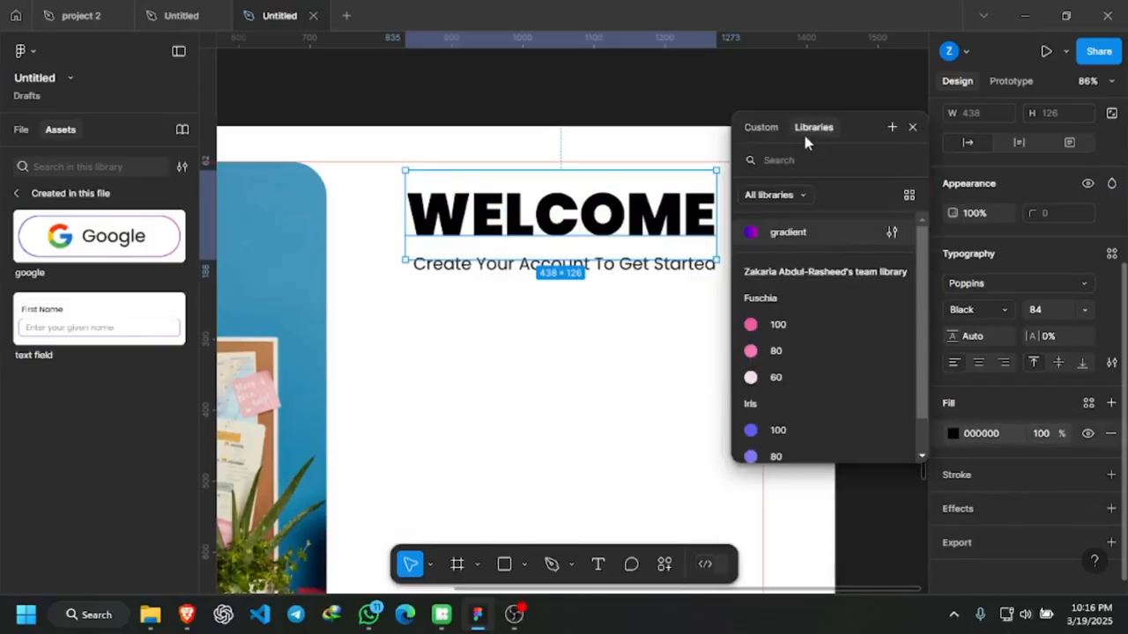
click(775, 234)
click(608, 335)
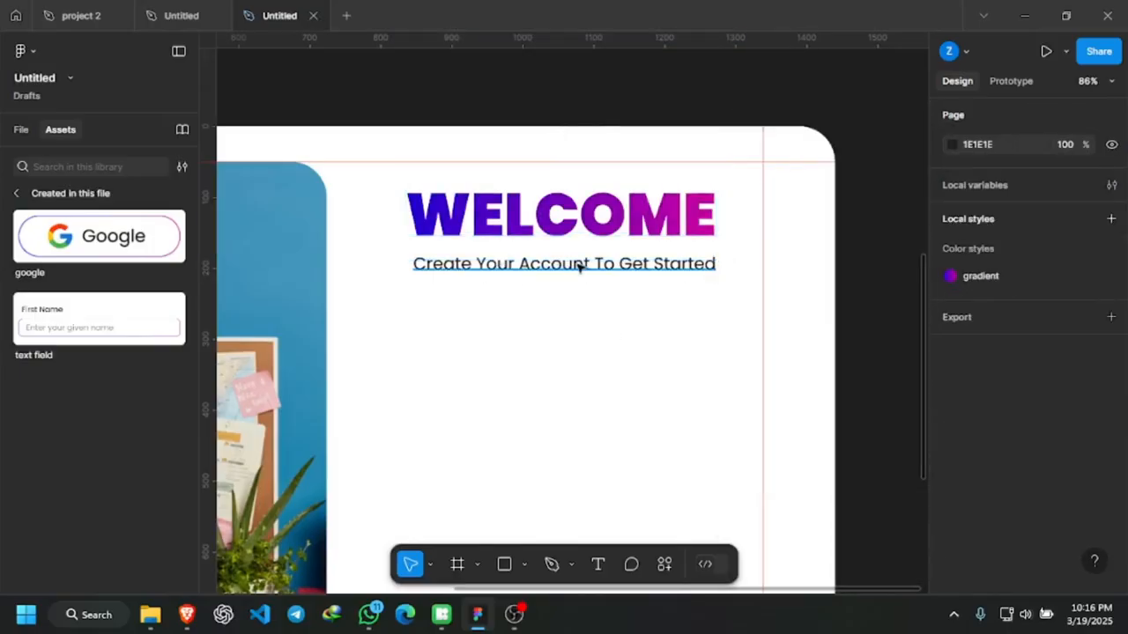
Wrap the WELCOME heading and subtitle together in a vertical auto layout frame with a gap of -10.
click(578, 267)
shift+click(594, 224)
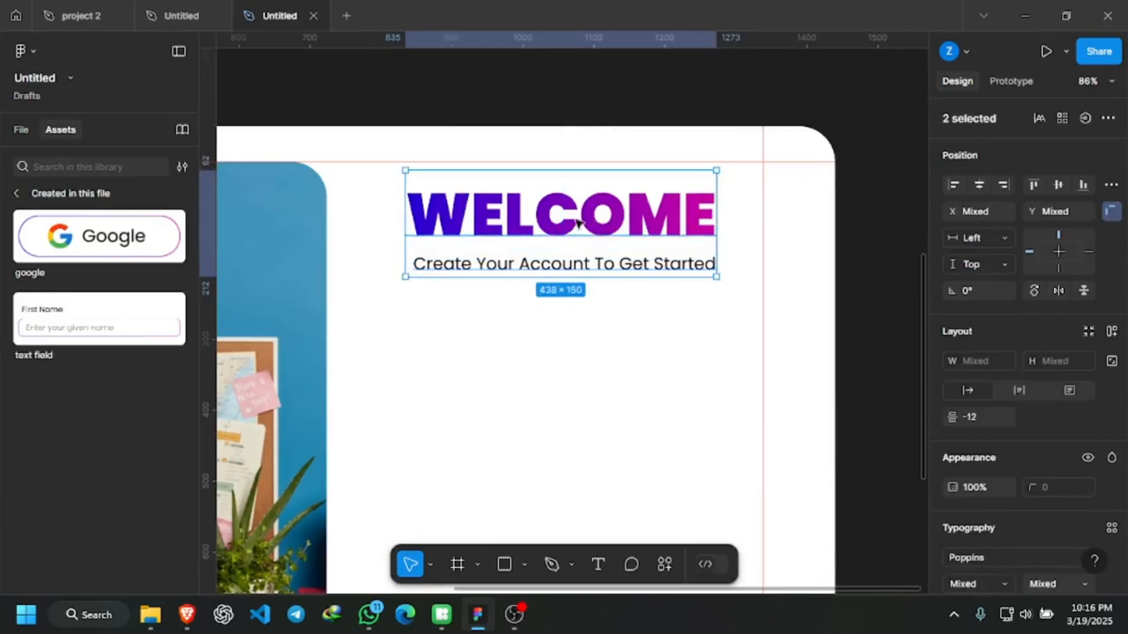
key(shift+a)
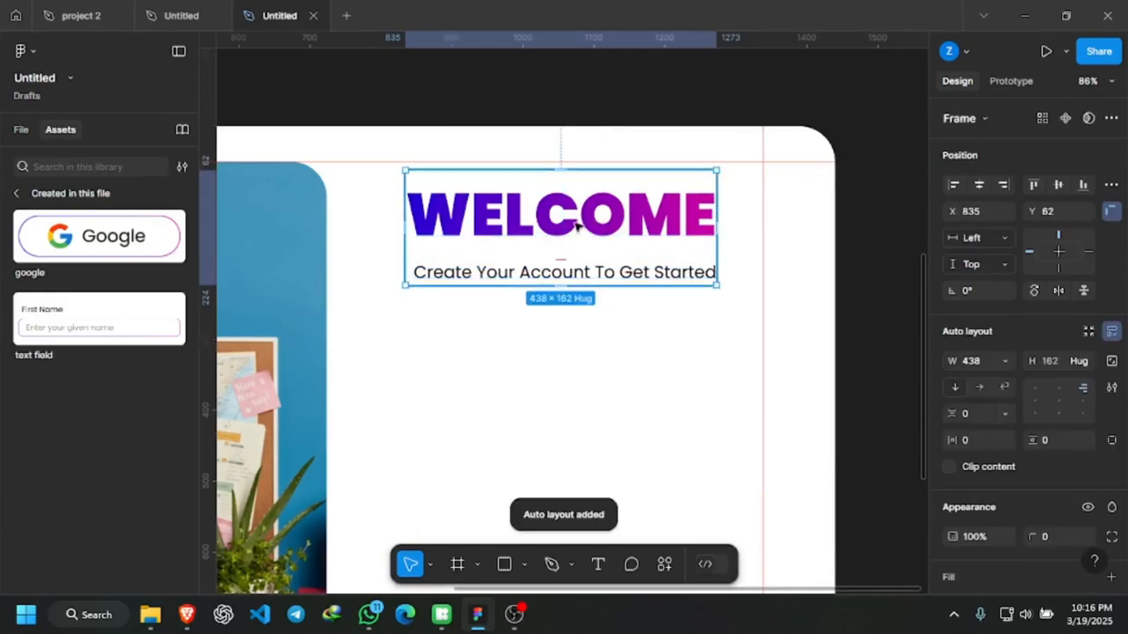
click(972, 414)
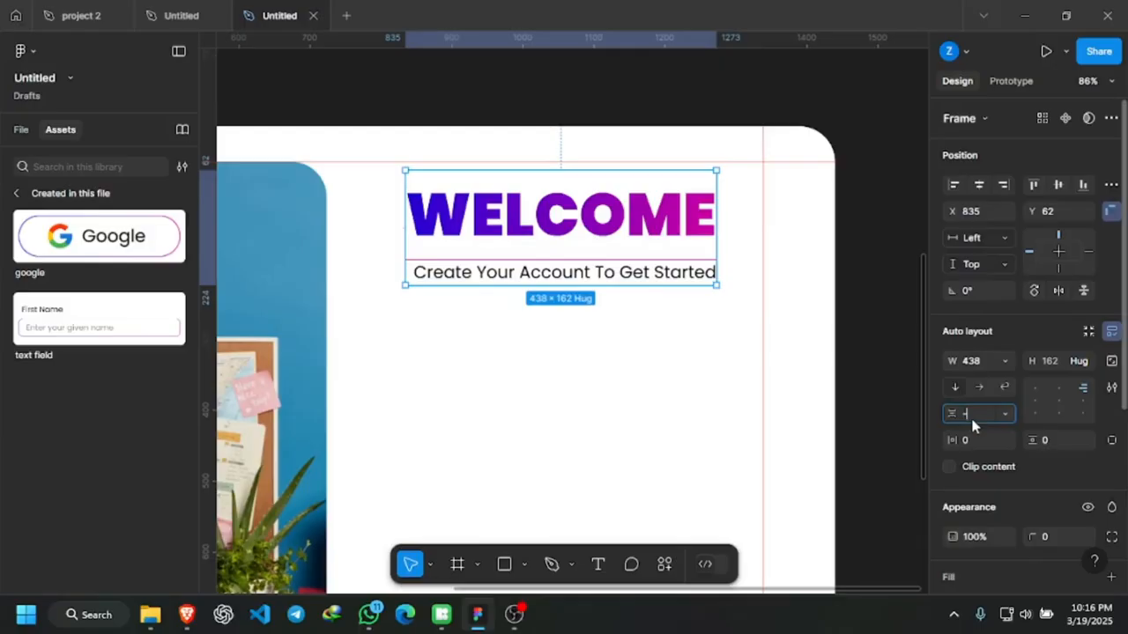
key(Return)
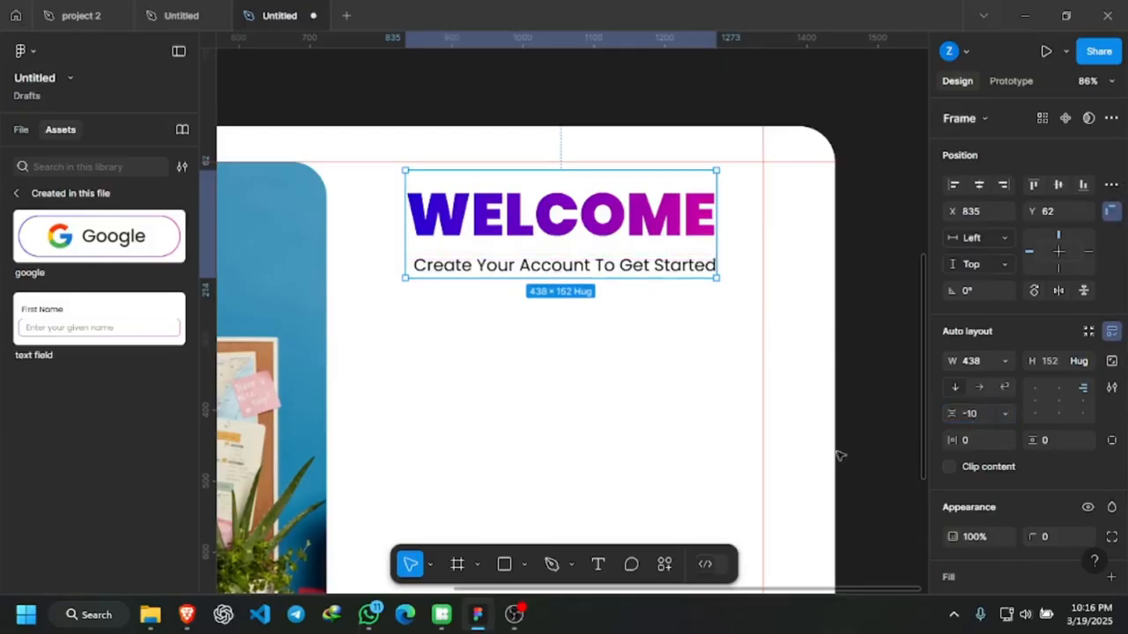
click(652, 393)
Move the heading and subtitle frame to about X 828, Y 77 on Desktop - 1.
click(571, 246)
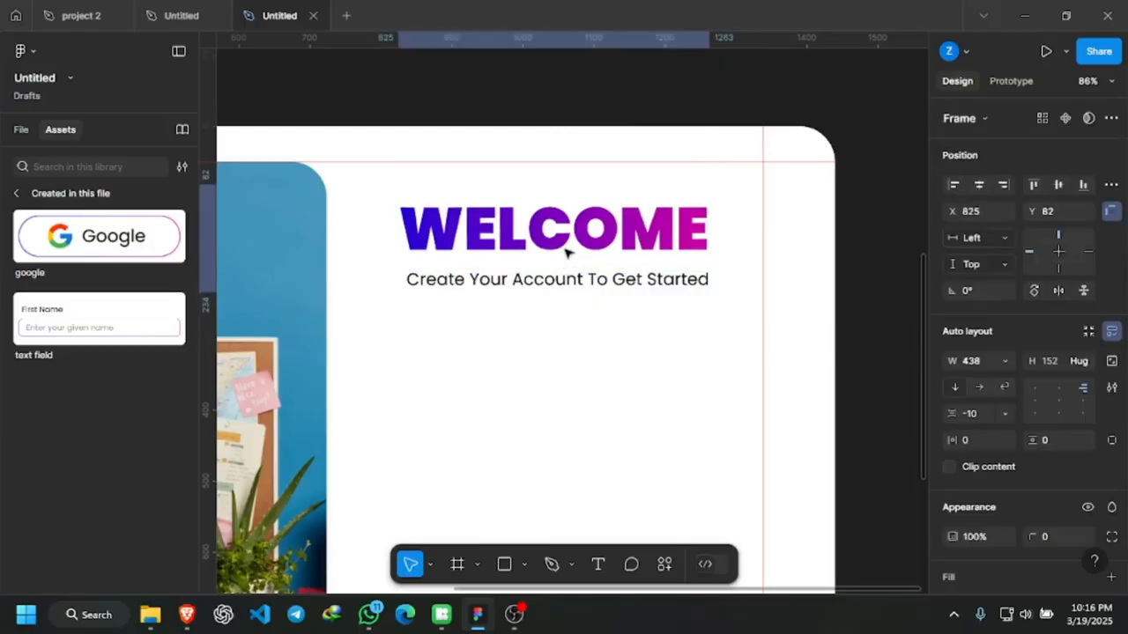
scroll(571, 246, down, 3)
scroll(571, 247, down, 3)
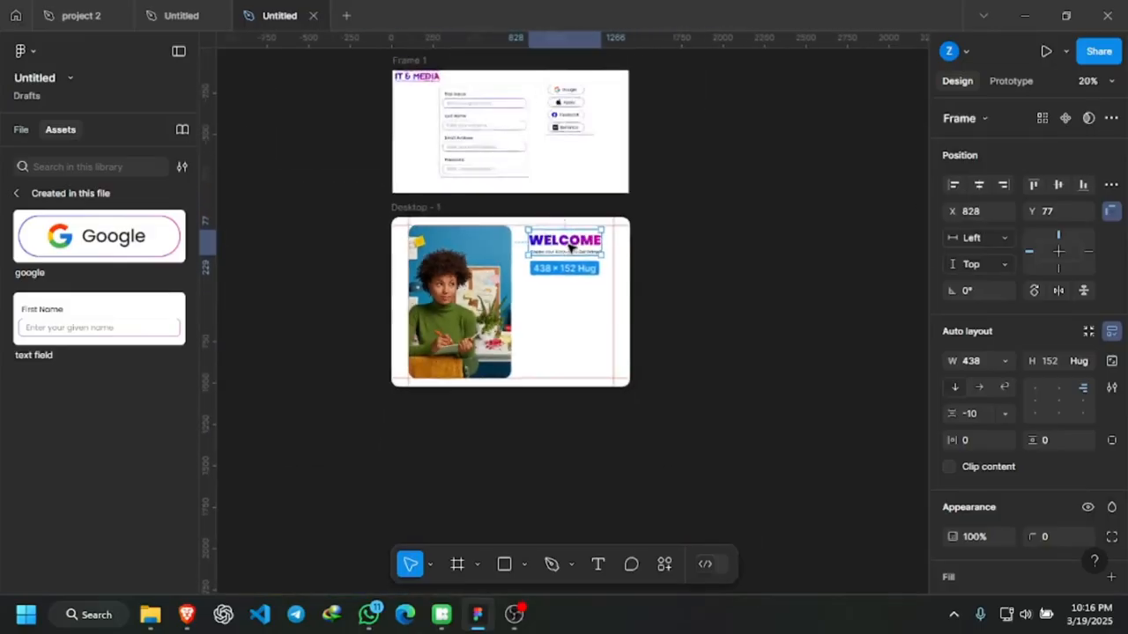
scroll(582, 312, up, 5)
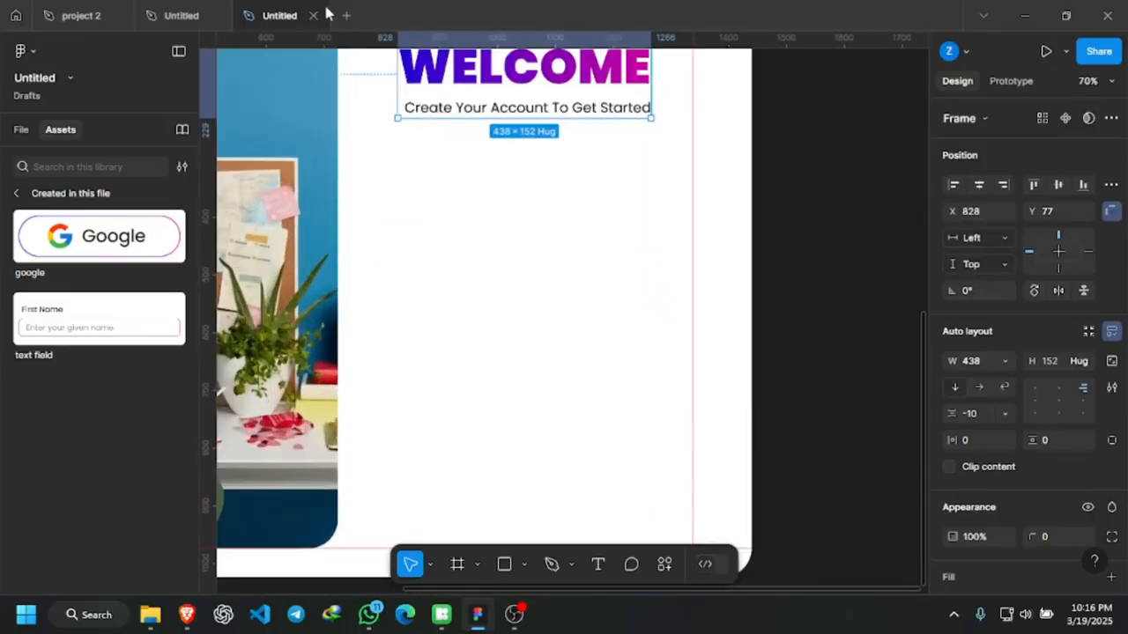
Examine the form fields, Submit button and social sign-in layout in the reference sign-up file, and return to the working file.
click(189, 15)
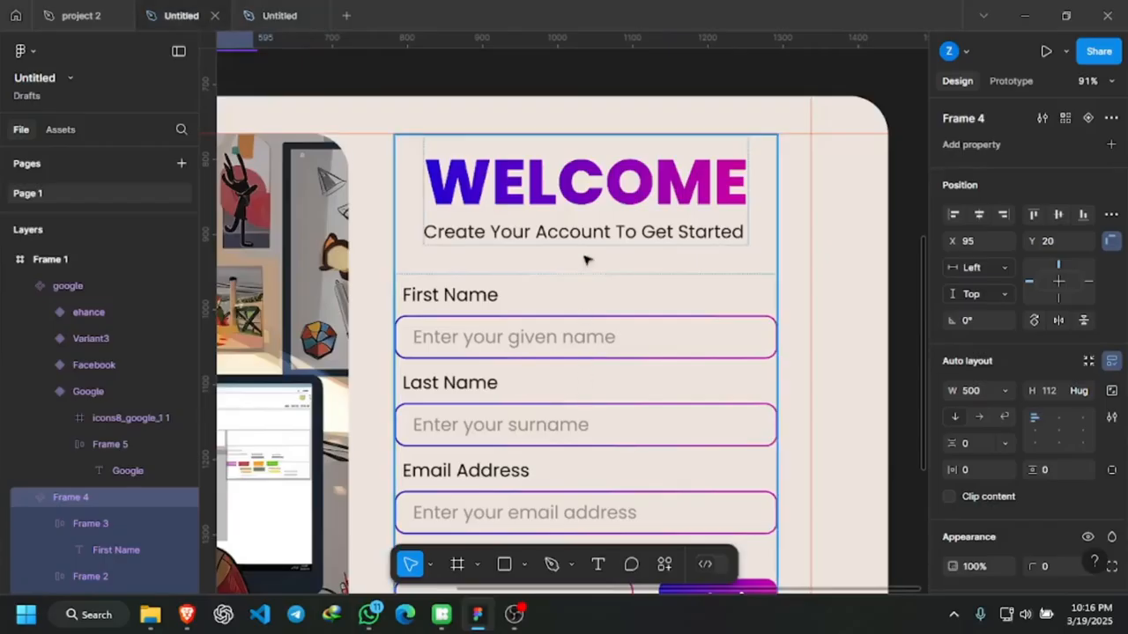
scroll(586, 259, down, 2)
scroll(586, 259, down, 2)
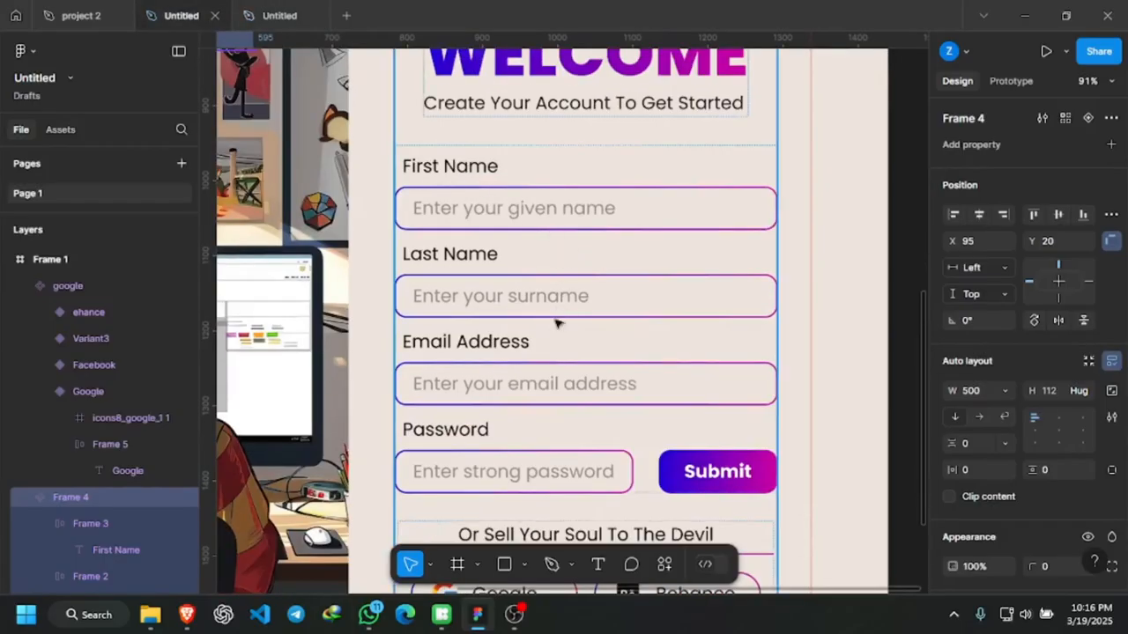
scroll(550, 472, down, 2)
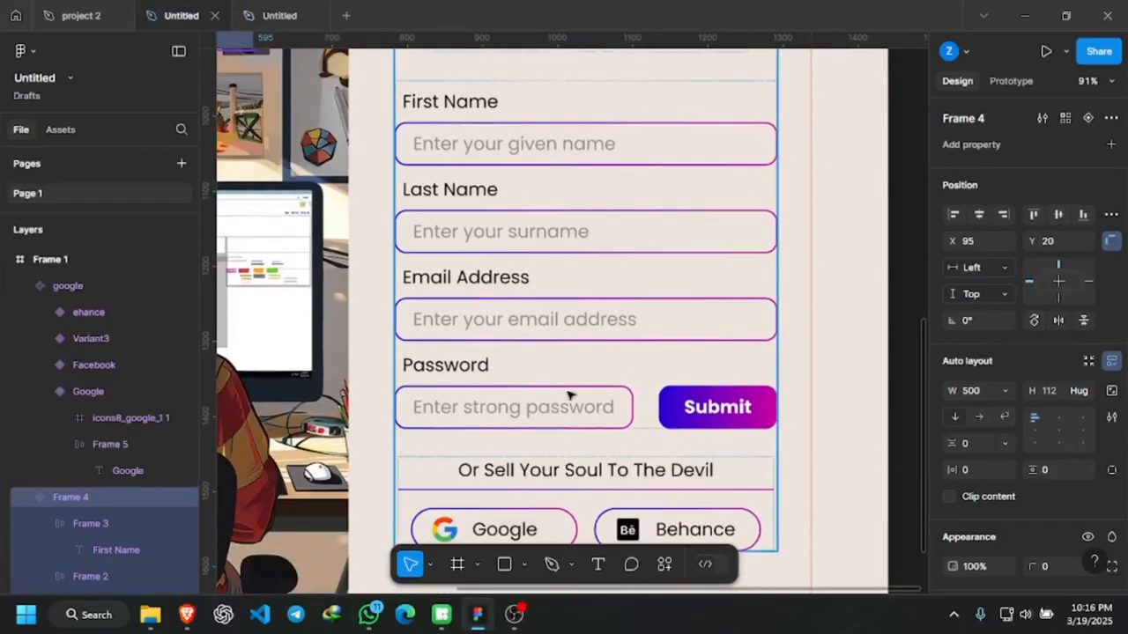
scroll(569, 387, down, 1)
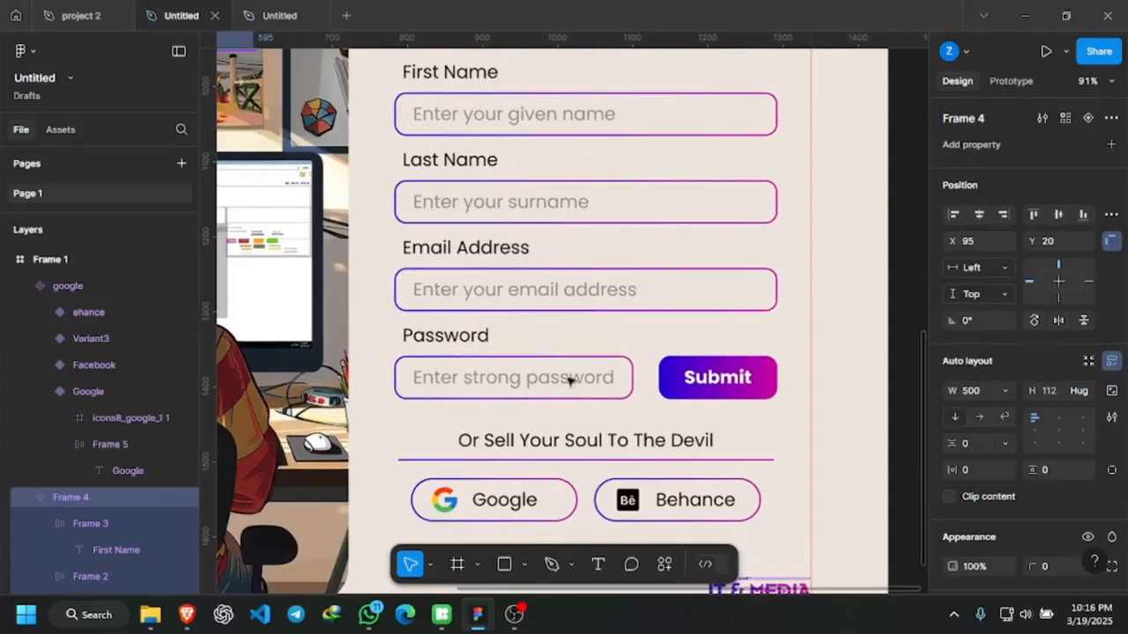
click(268, 15)
scroll(553, 255, up, 1)
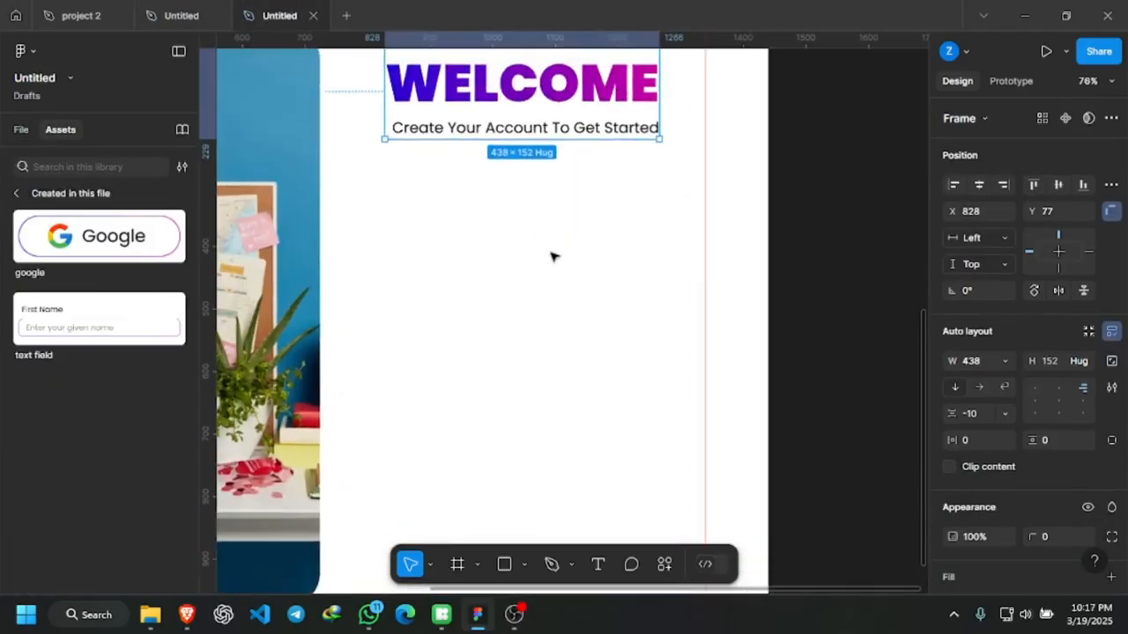
scroll(553, 254, up, 2)
click(515, 280)
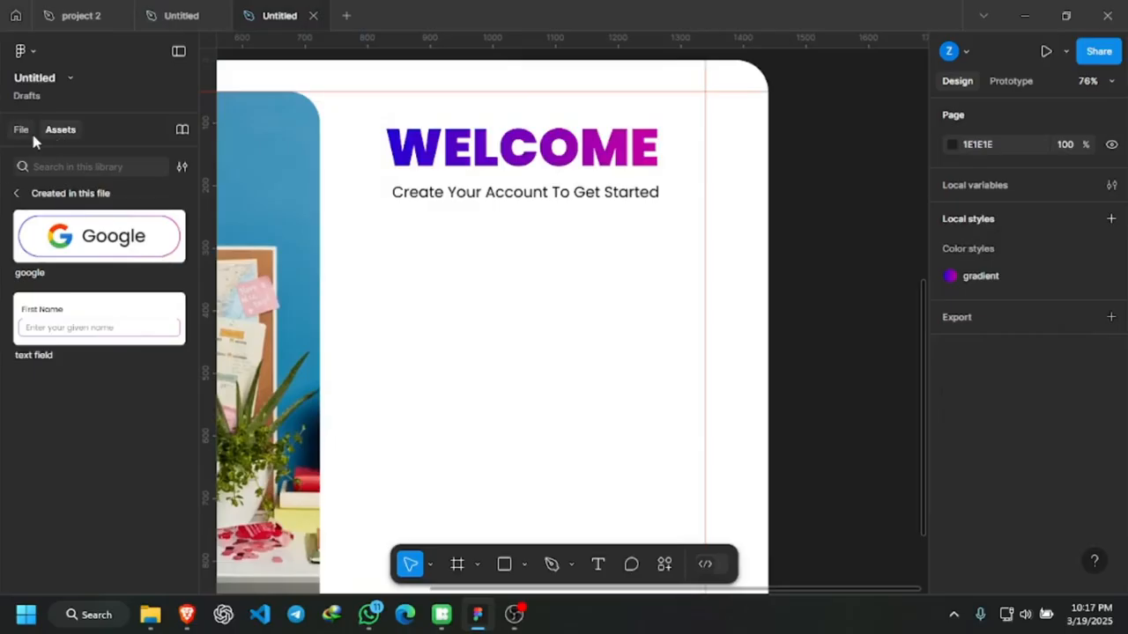
click(26, 132)
scroll(71, 361, down, 3)
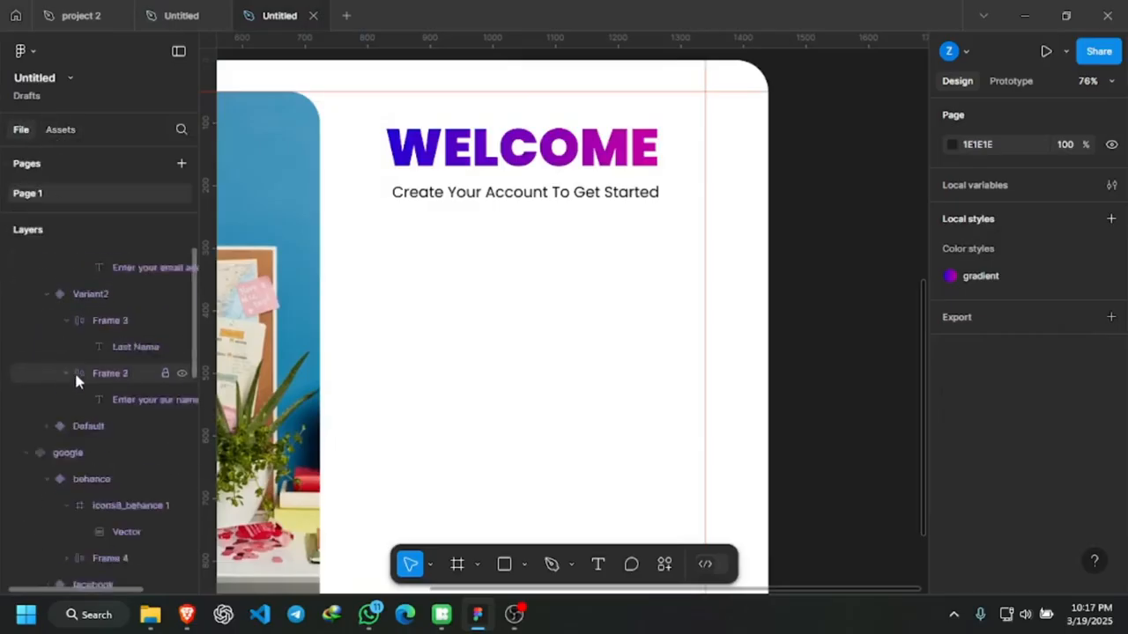
scroll(74, 375, down, 2)
scroll(74, 375, up, 6)
click(61, 130)
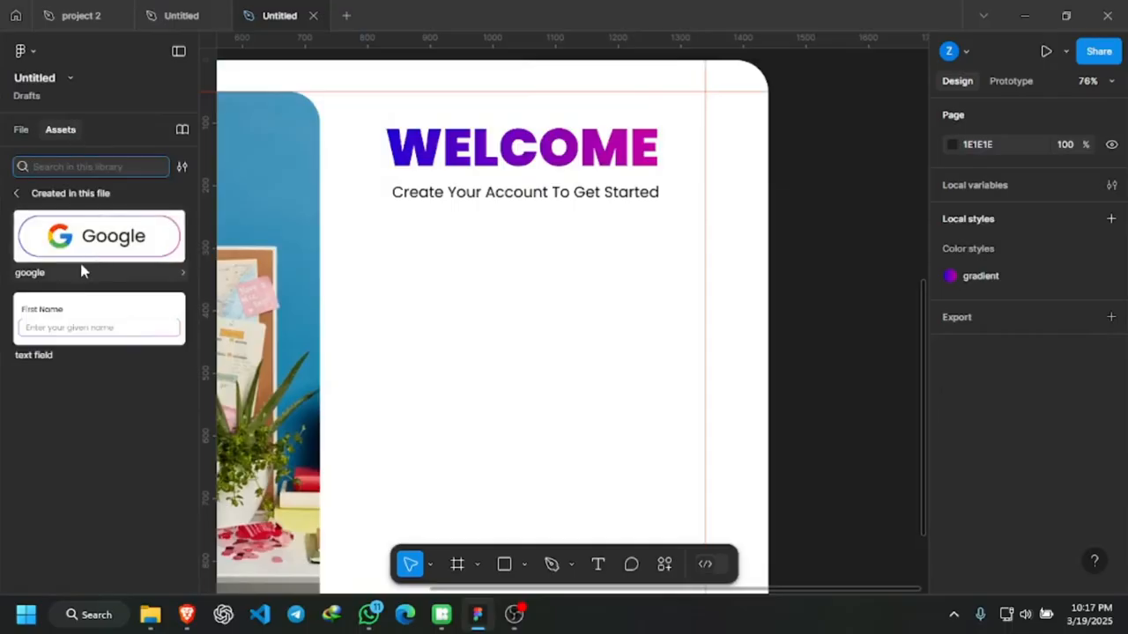
Check which variants the text field component offers in its details in the local assets.
click(98, 318)
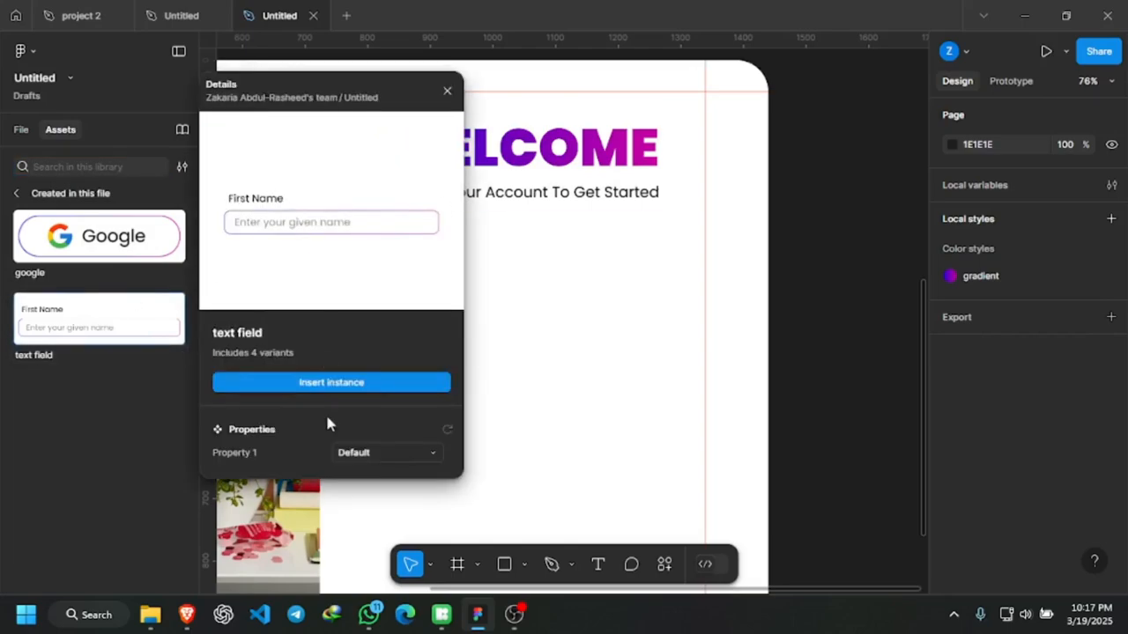
click(369, 454)
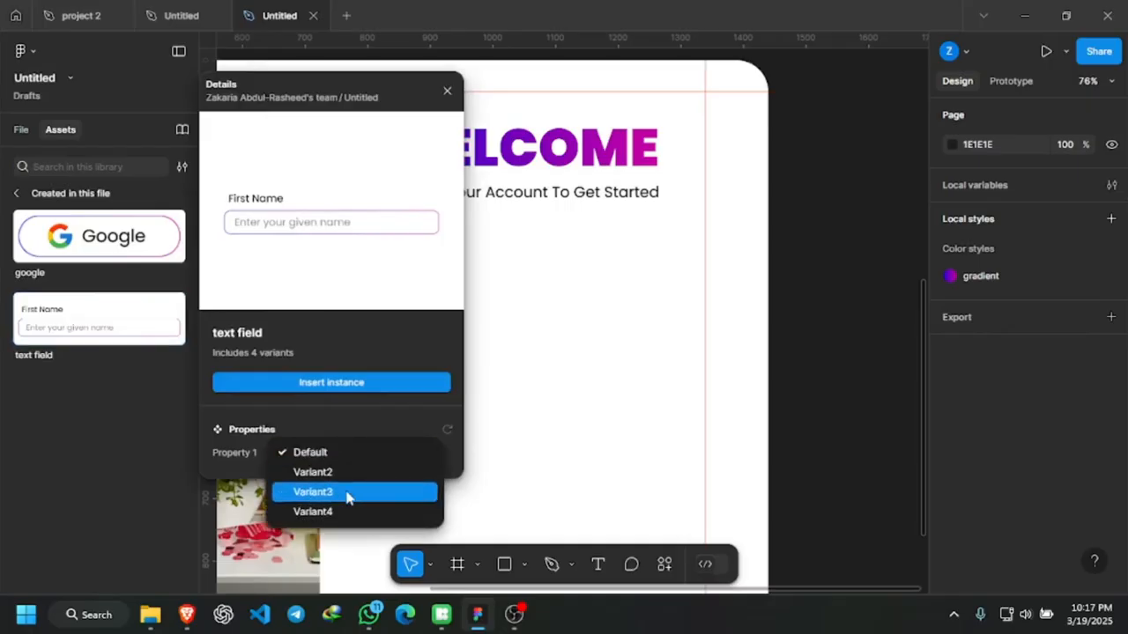
click(95, 324)
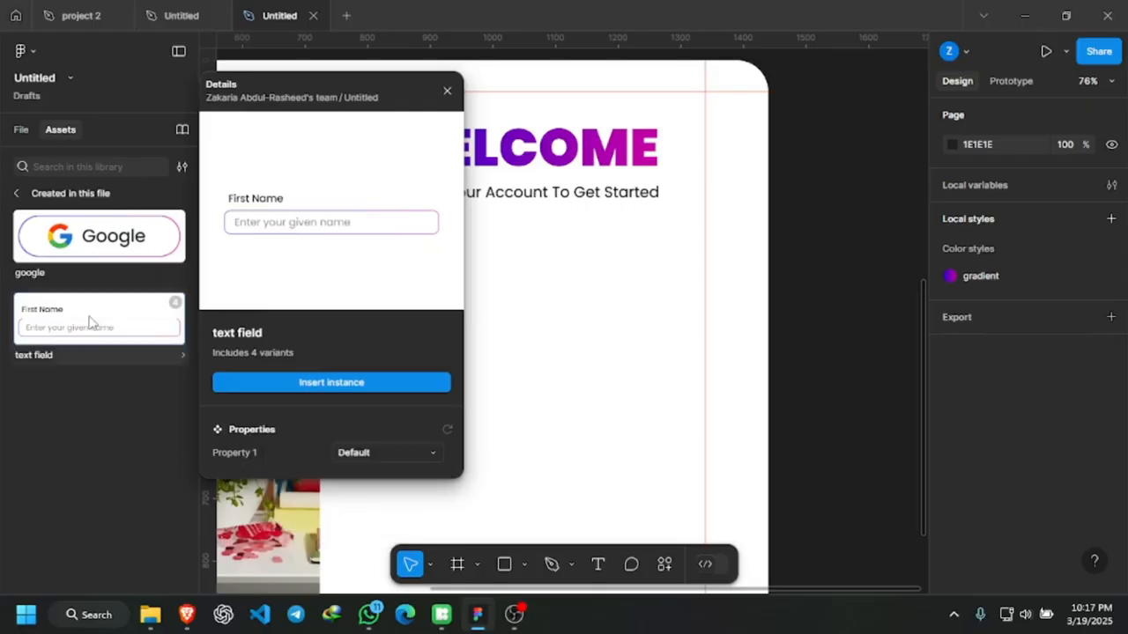
click(828, 322)
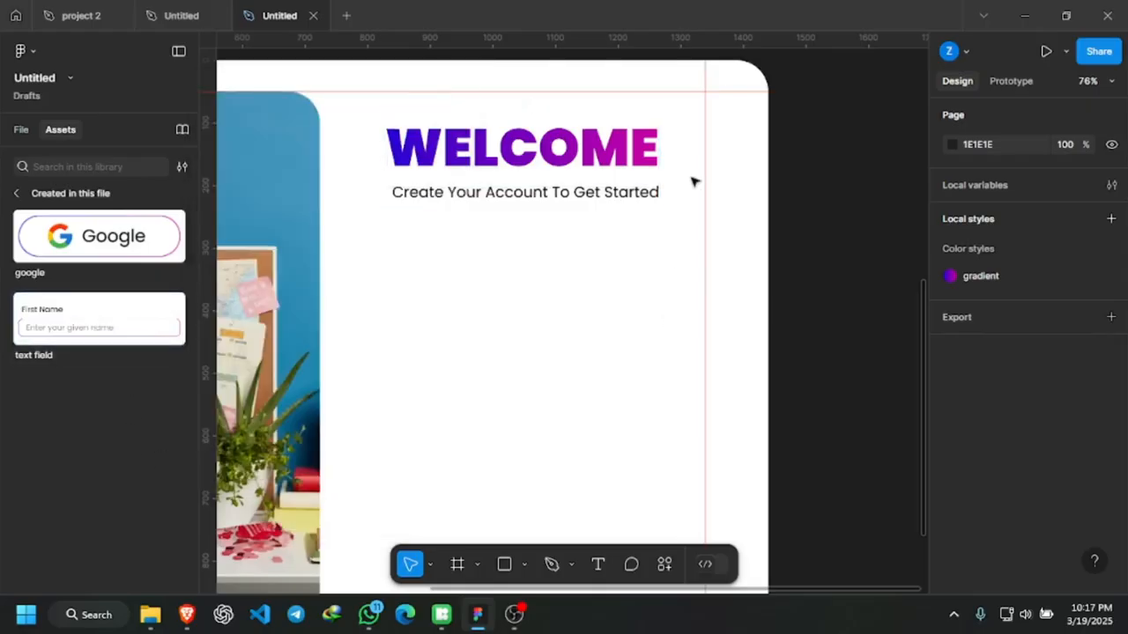
Rename the Last Name variant of the text field component to "last name".
scroll(693, 178, down, 3)
scroll(696, 318, up, 5)
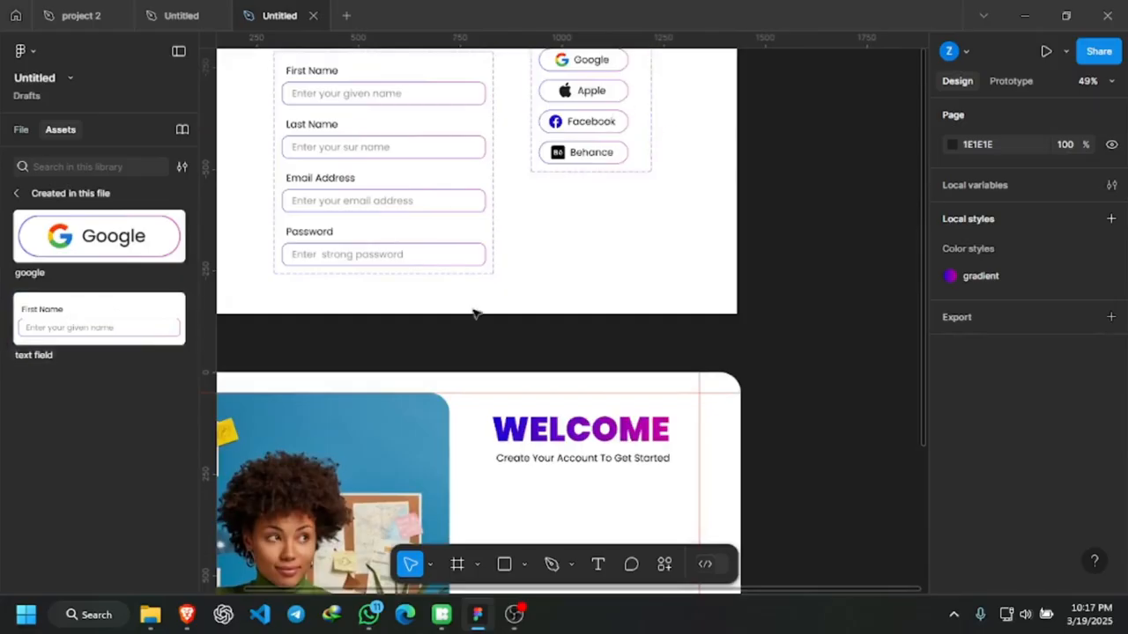
click(388, 89)
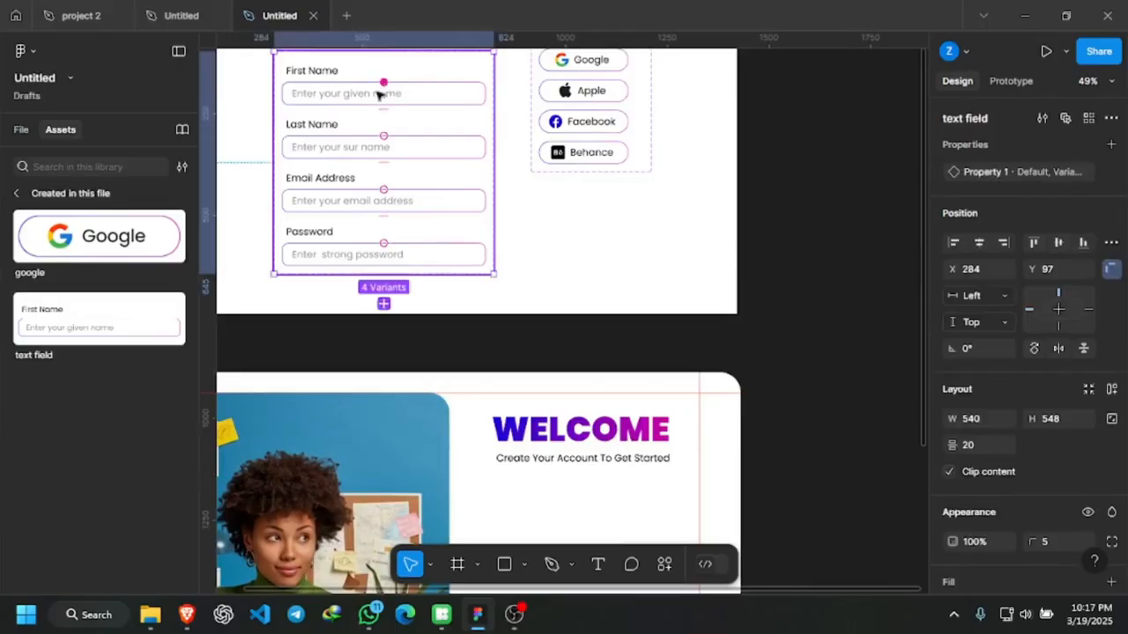
click(340, 139)
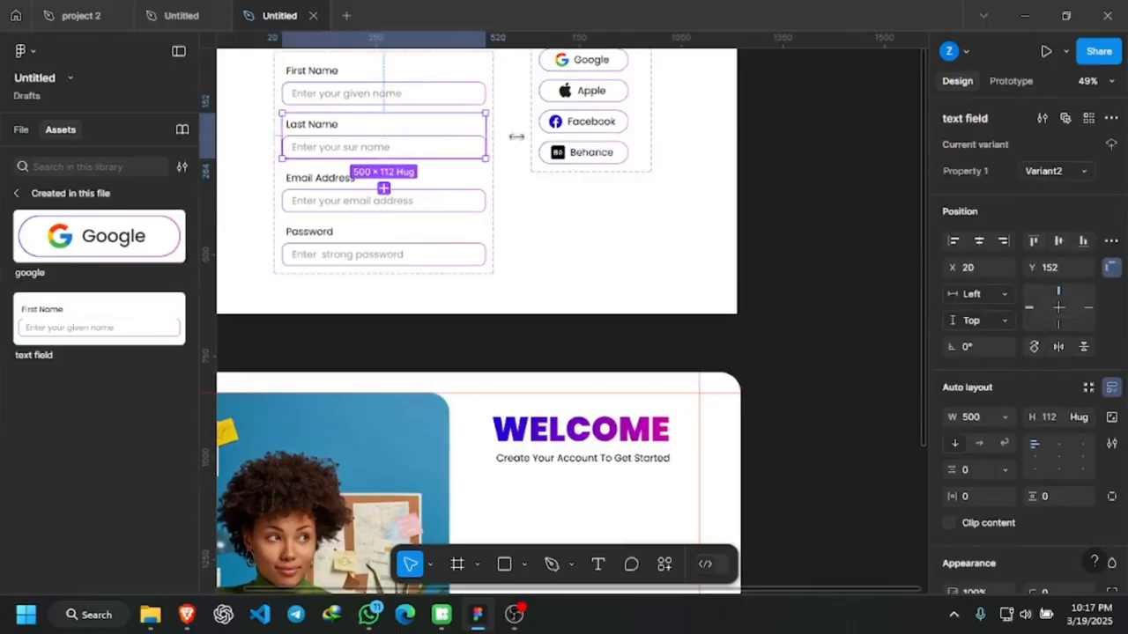
click(1055, 177)
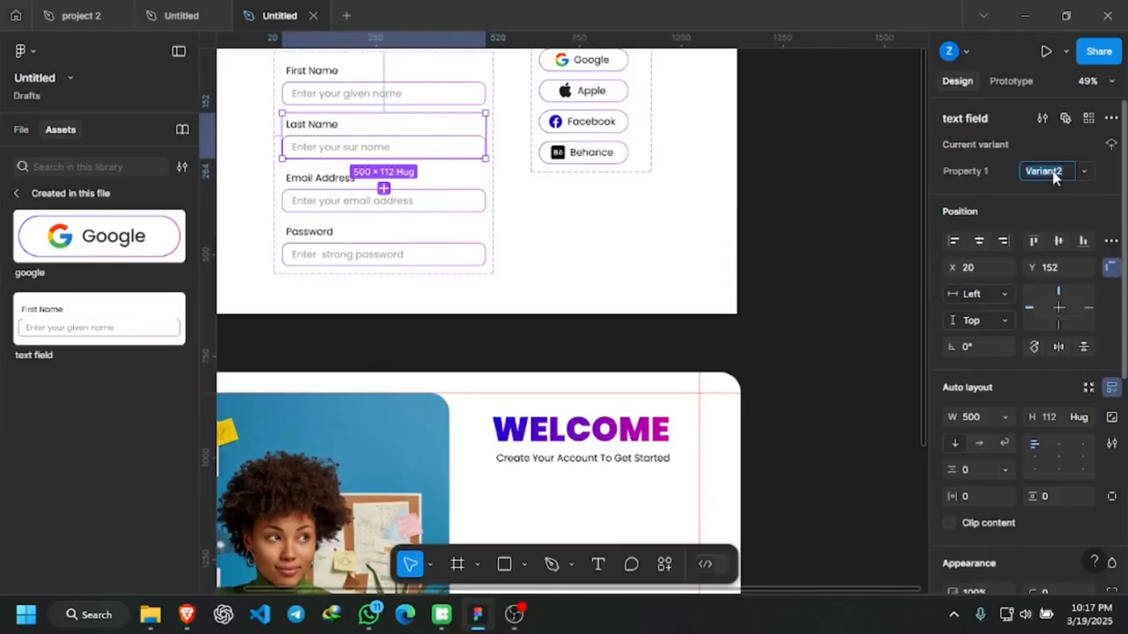
text(last name)
key(Return)
Rename the Email Address variant of the text field component to "email" and the Password variant to "password".
click(456, 199)
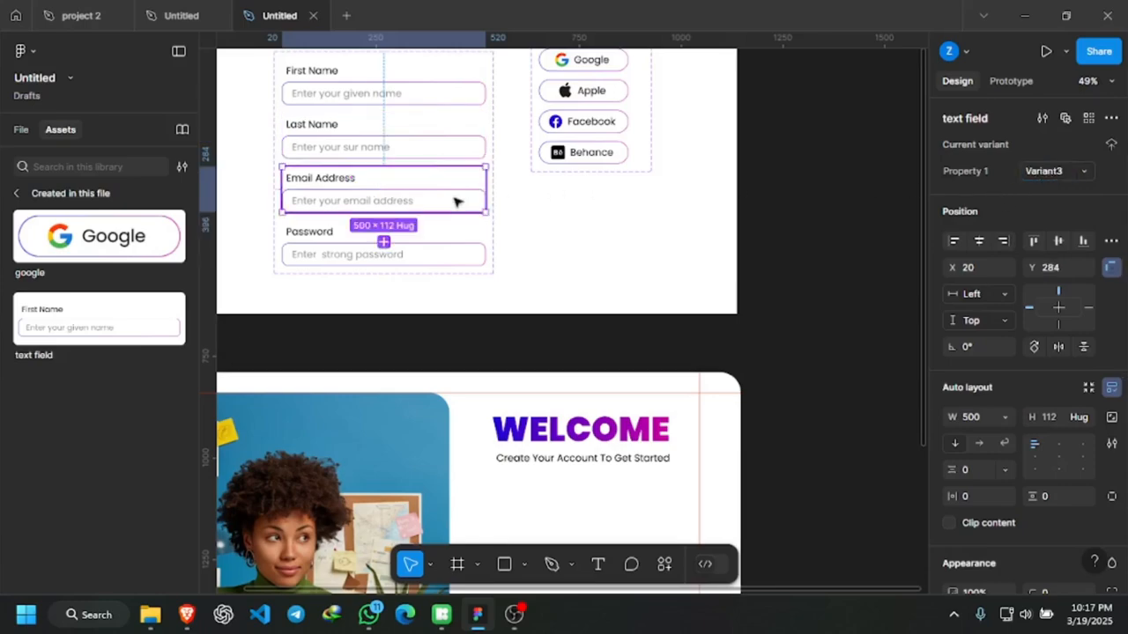
click(1037, 174)
text(emai)
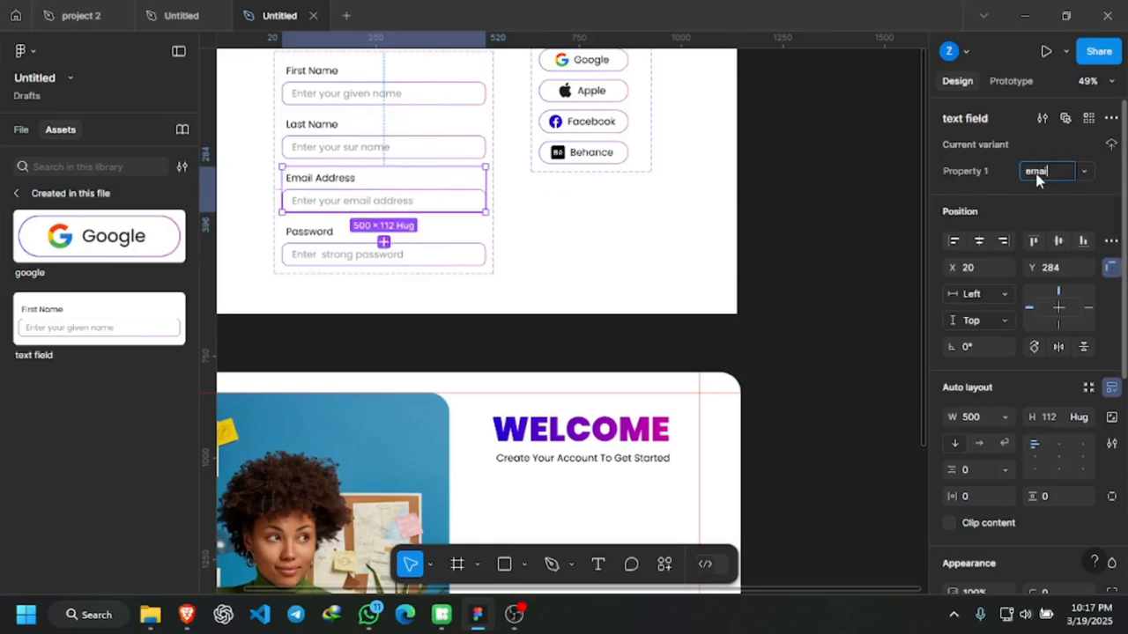
text(l)
key(Return)
click(442, 260)
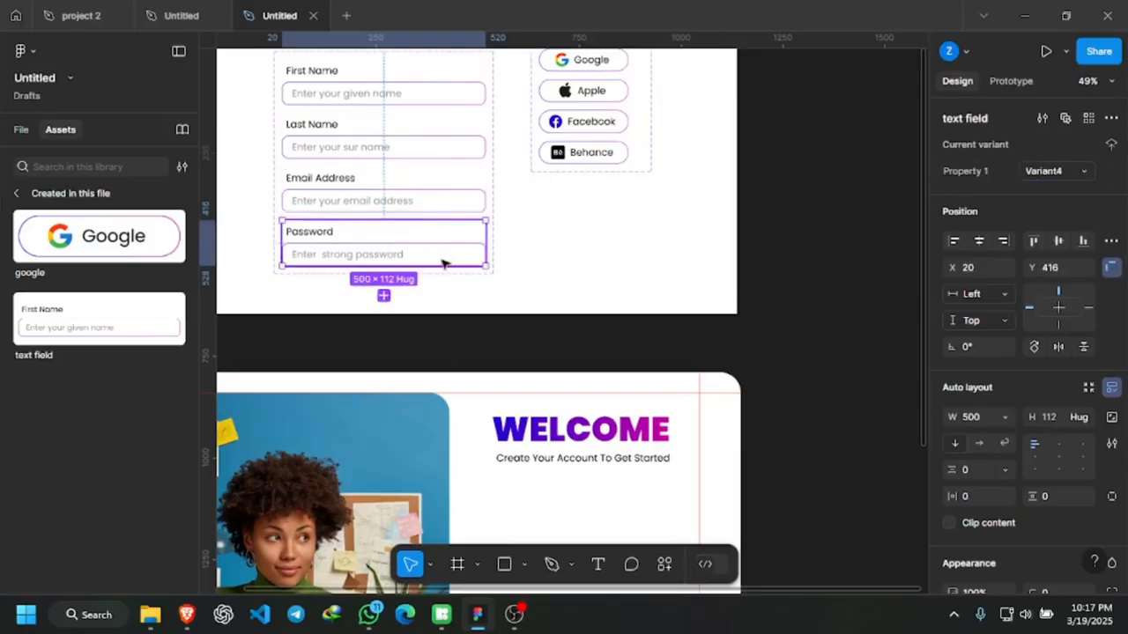
click(1049, 176)
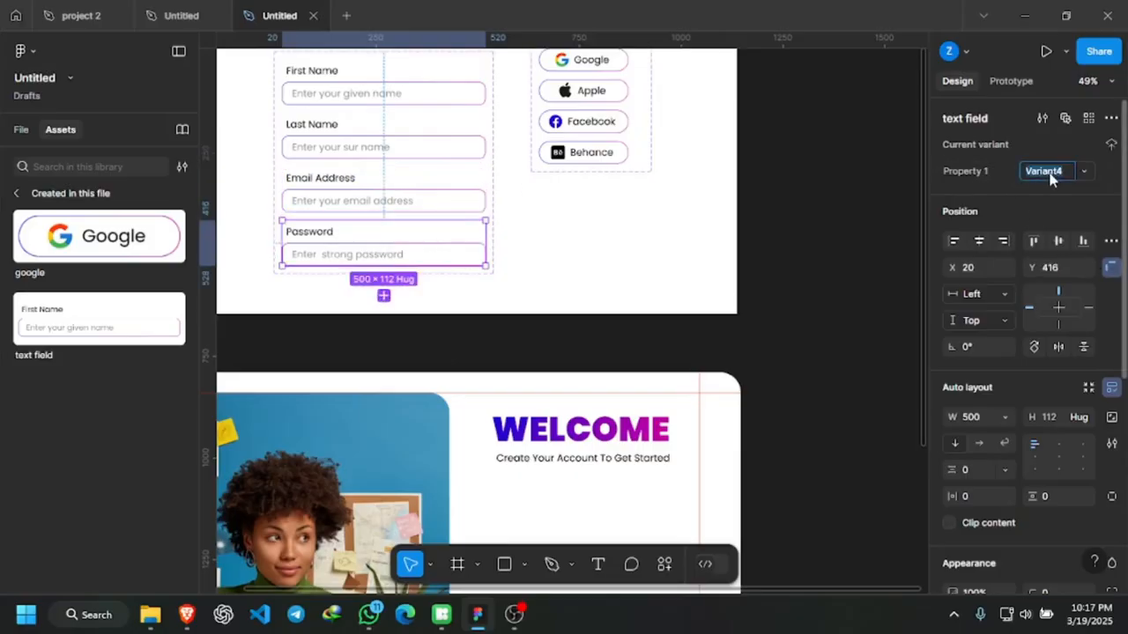
text(password)
key(Return)
click(779, 226)
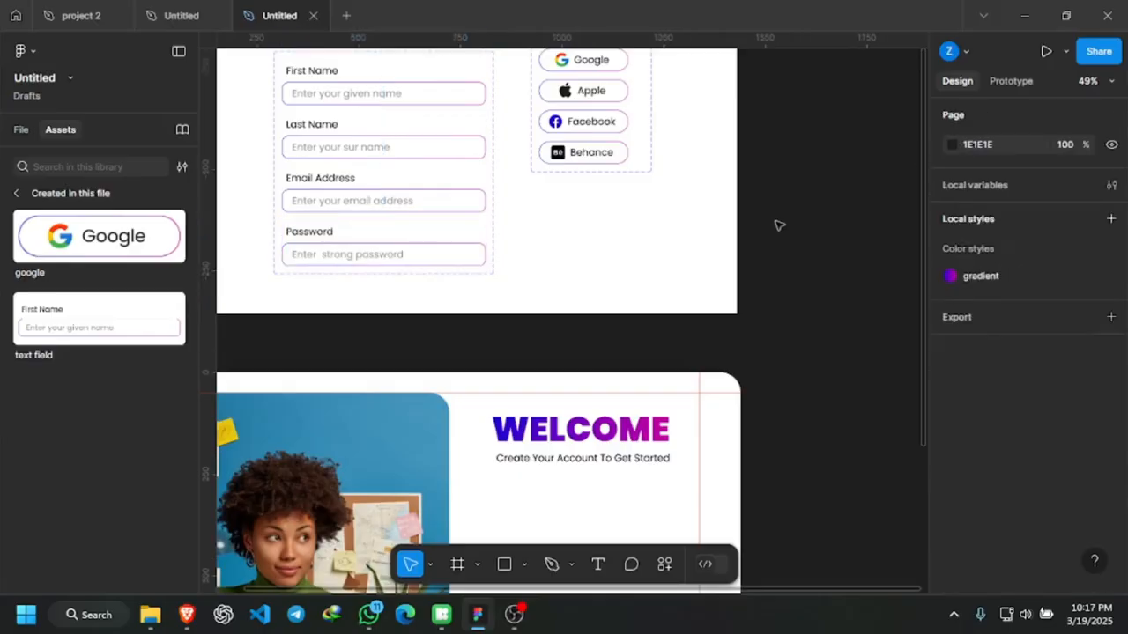
Insert a default text field instance on Desktop - 1 and place it below the subtitle at about X 797, Y 239.
scroll(775, 227, down, 5)
scroll(770, 323, up, 6)
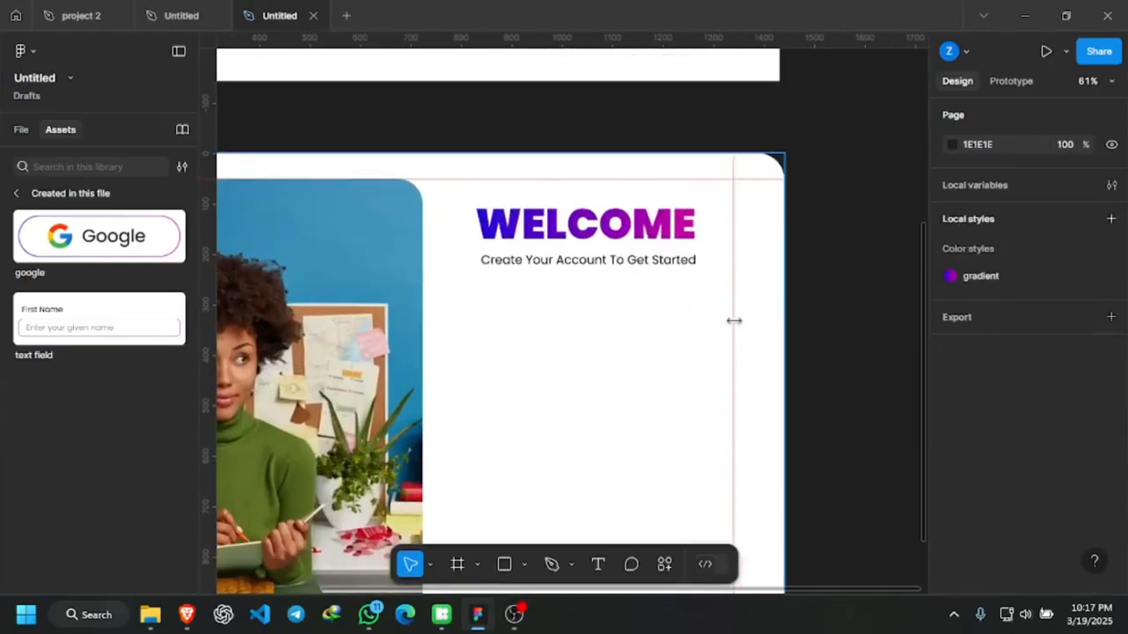
click(101, 307)
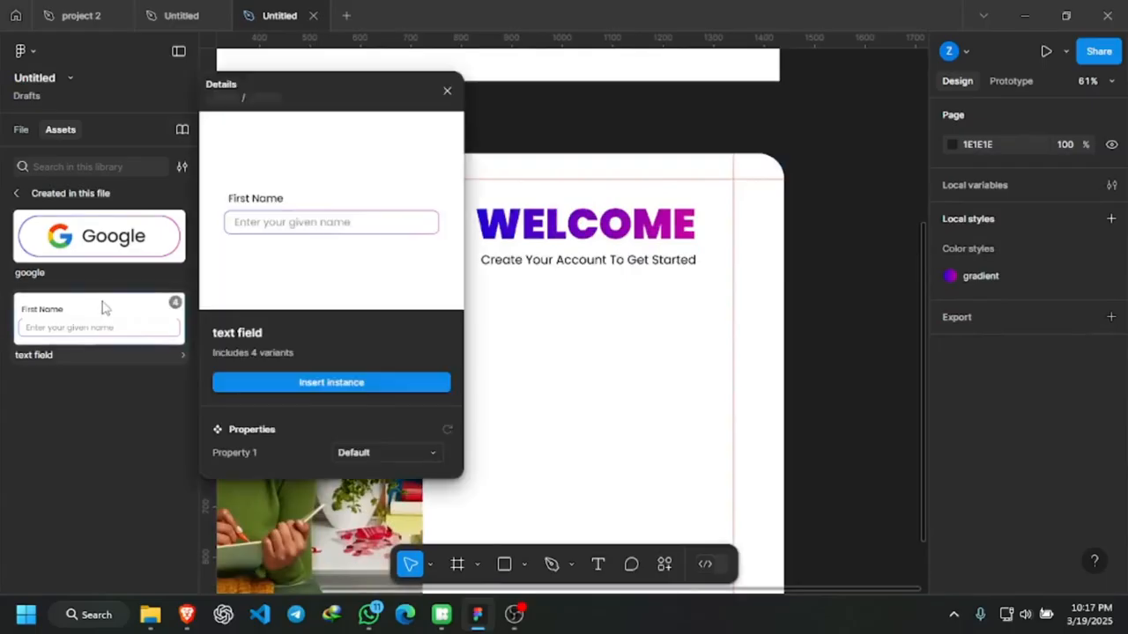
click(349, 384)
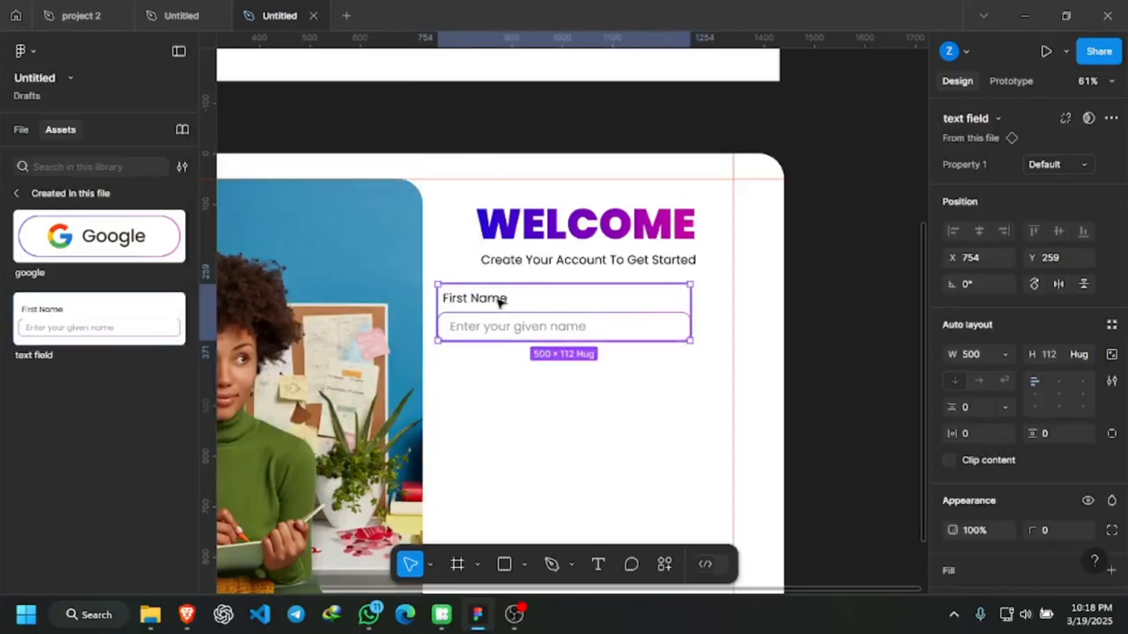
mouse_move(499, 302)
mouse_down()
mouse_move(511, 304)
mouse_move(496, 294)
mouse_move(508, 289)
mouse_up()
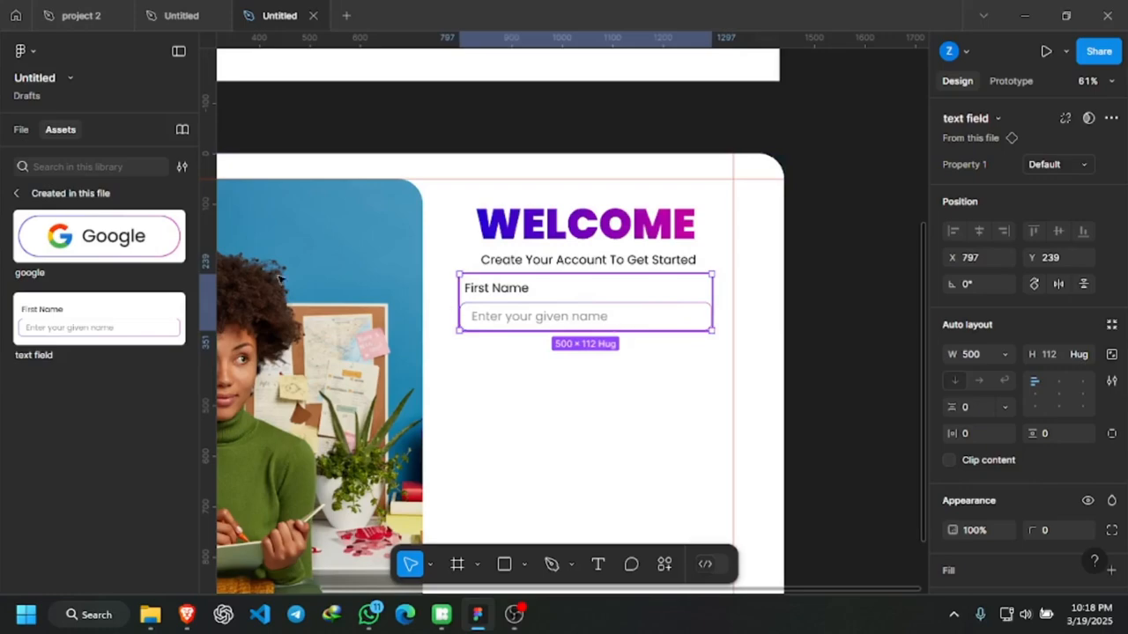
Try to insert the last name variant of the text field below the First Name field at about X 797, Y 364.
click(143, 319)
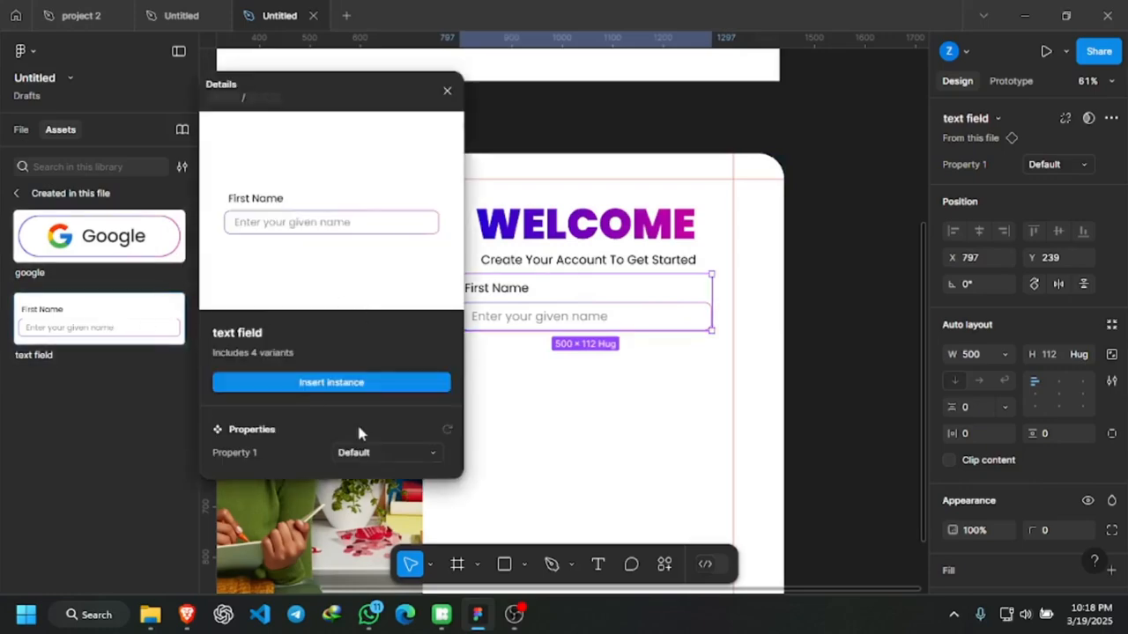
click(371, 454)
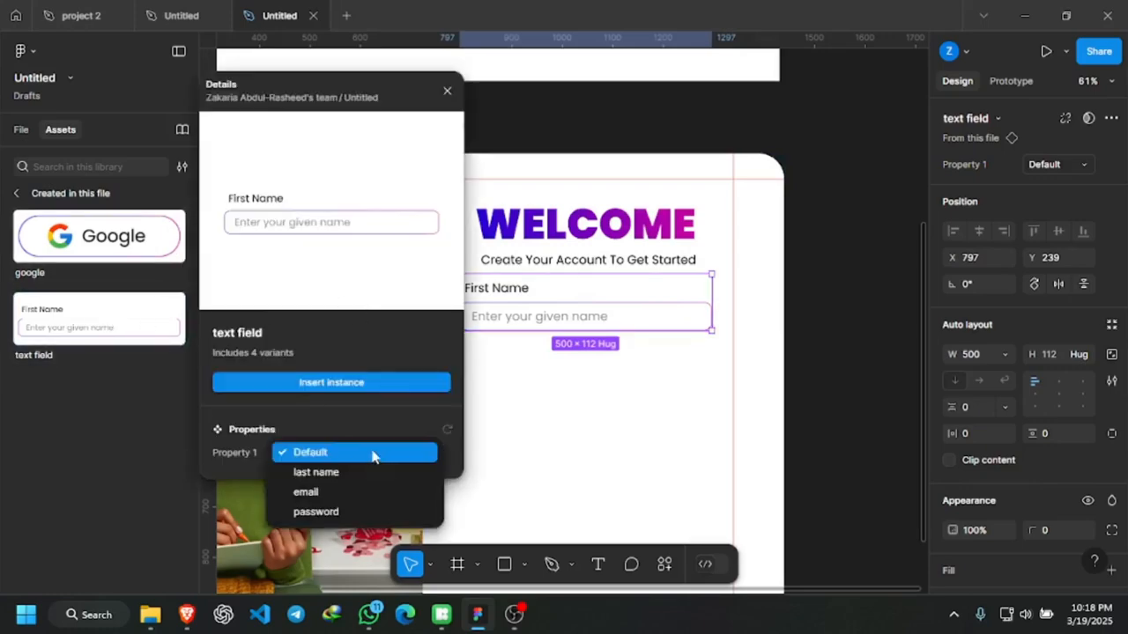
click(335, 480)
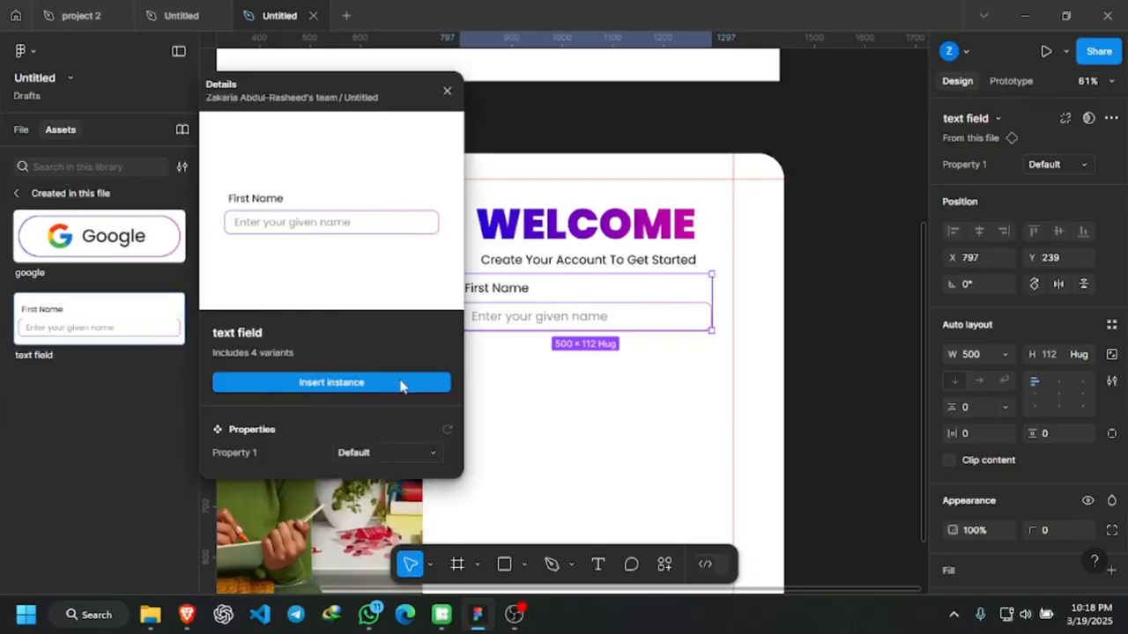
click(403, 384)
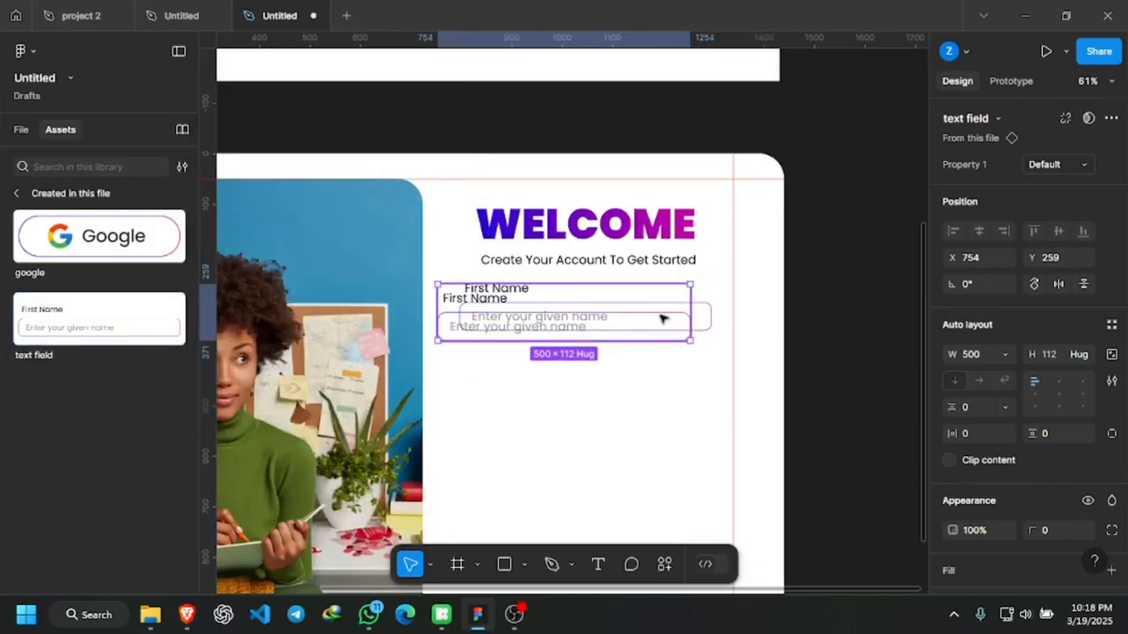
drag(640, 328, 654, 380)
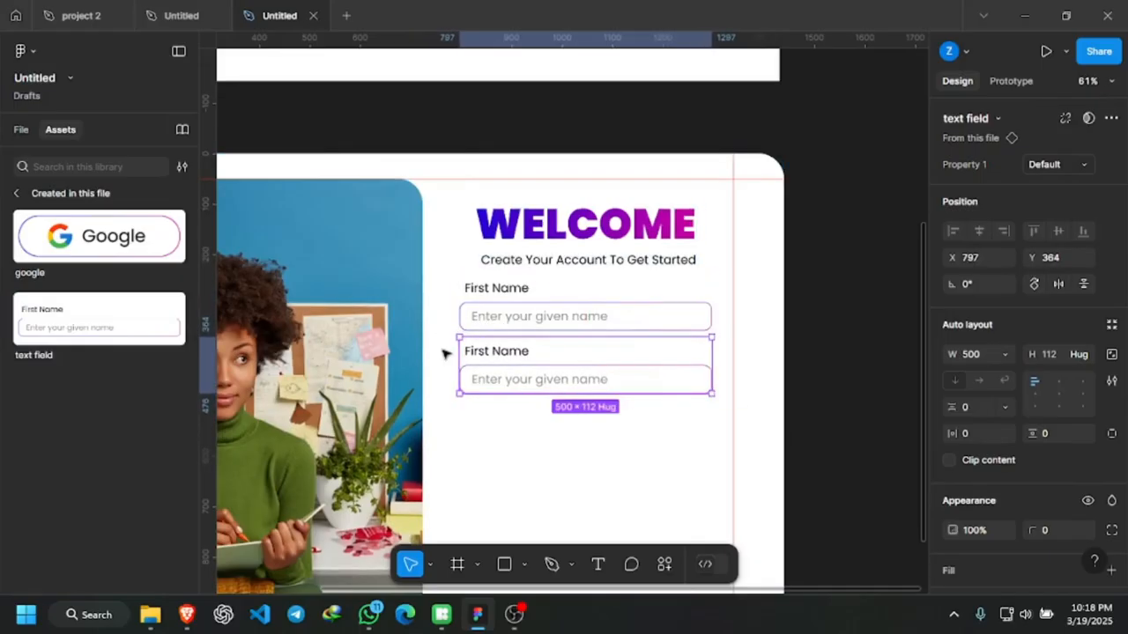
key(ctrl+z)
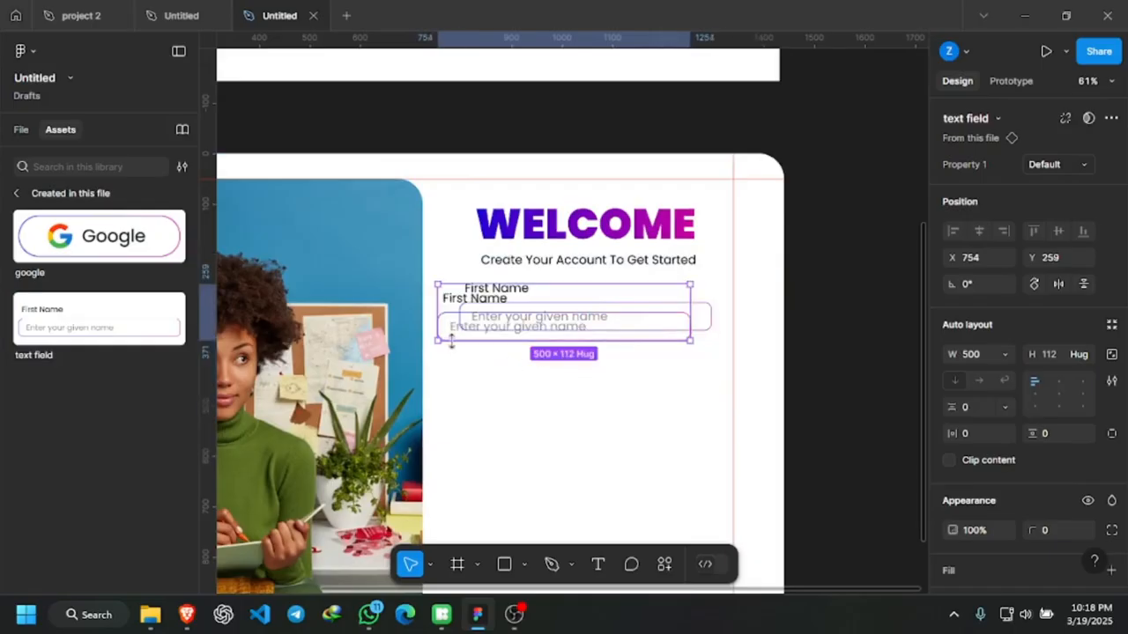
key(ctrl+z)
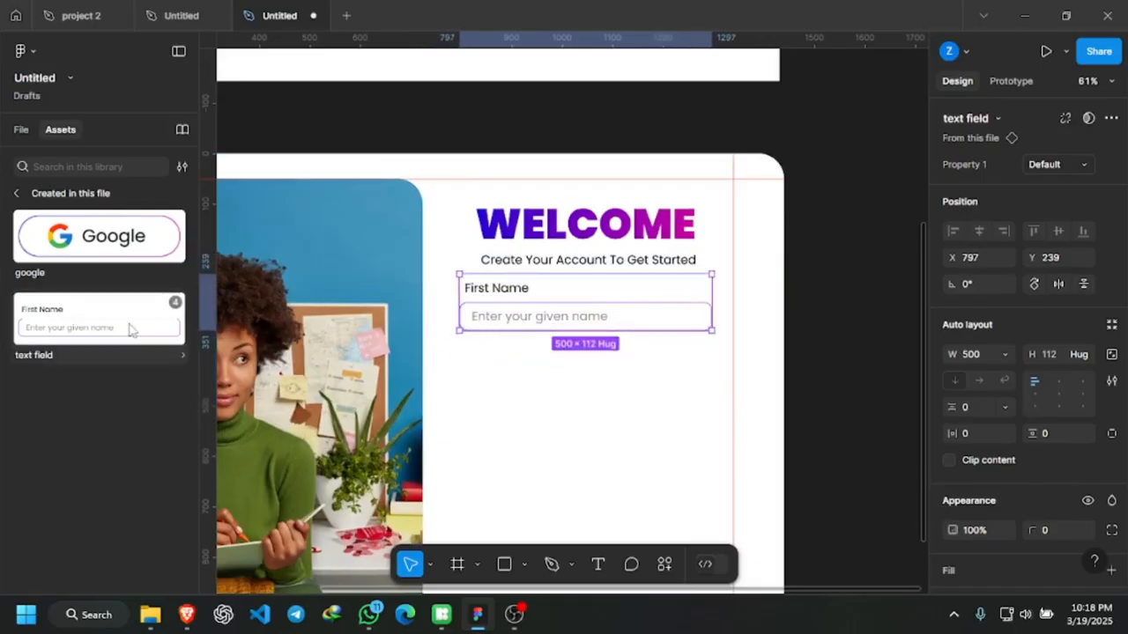
Try to choose the last name and email variants in the text field component's details, and close the details.
click(148, 324)
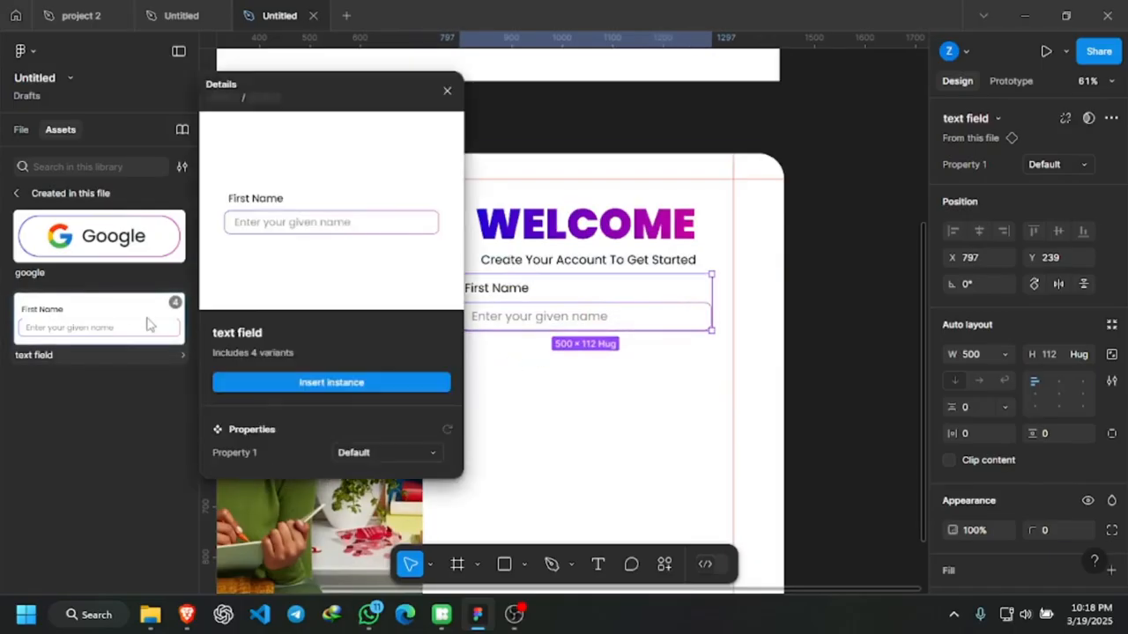
click(356, 454)
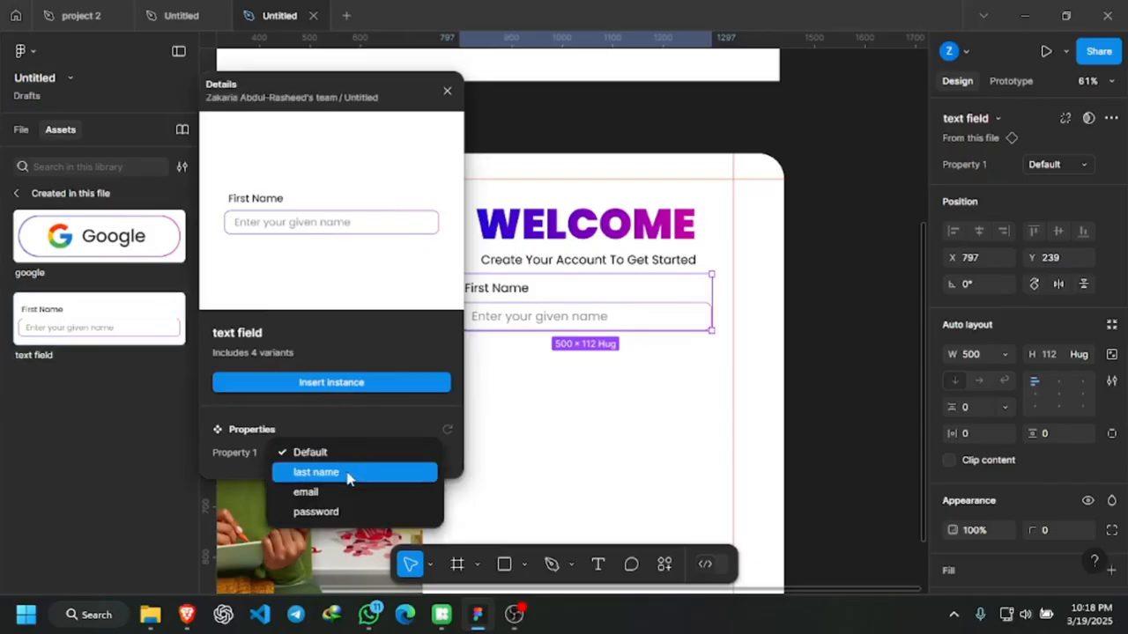
click(348, 473)
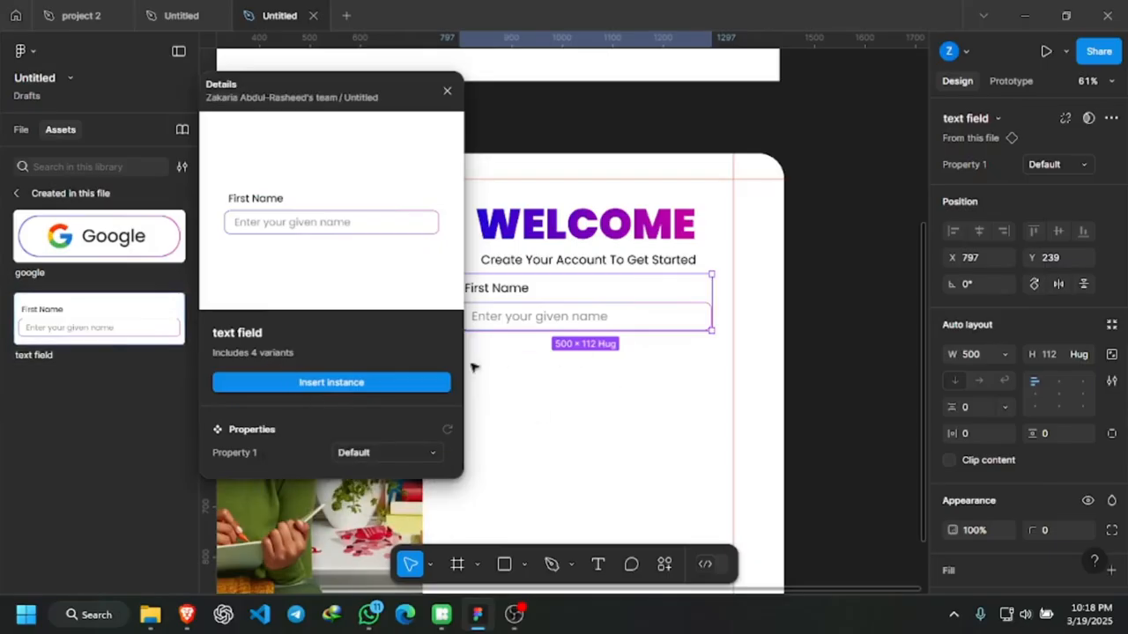
click(388, 453)
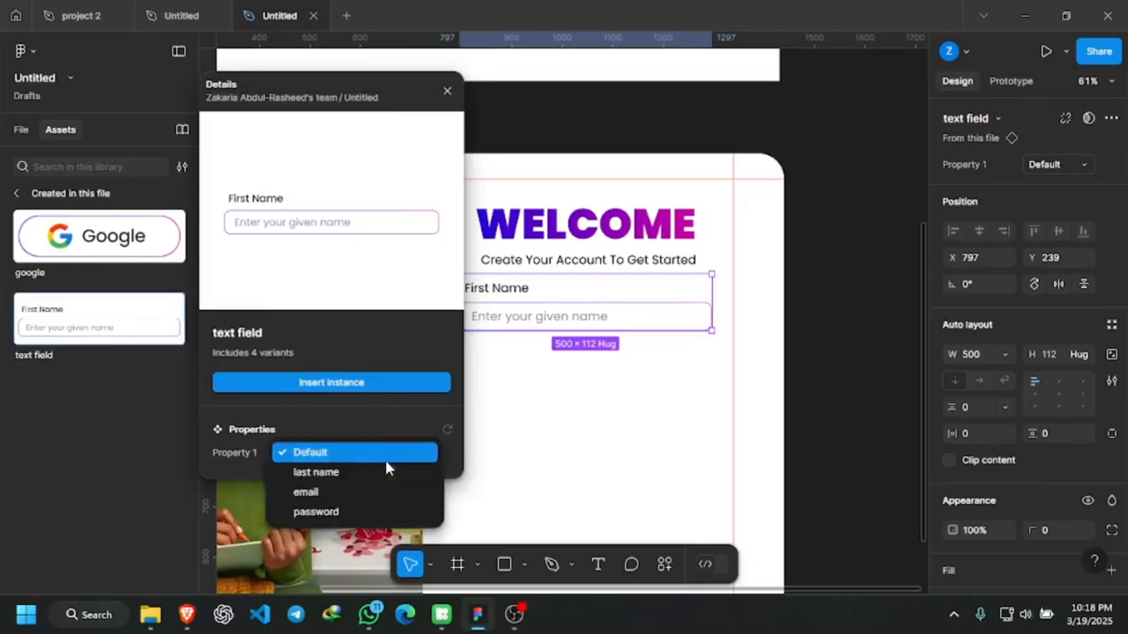
click(341, 476)
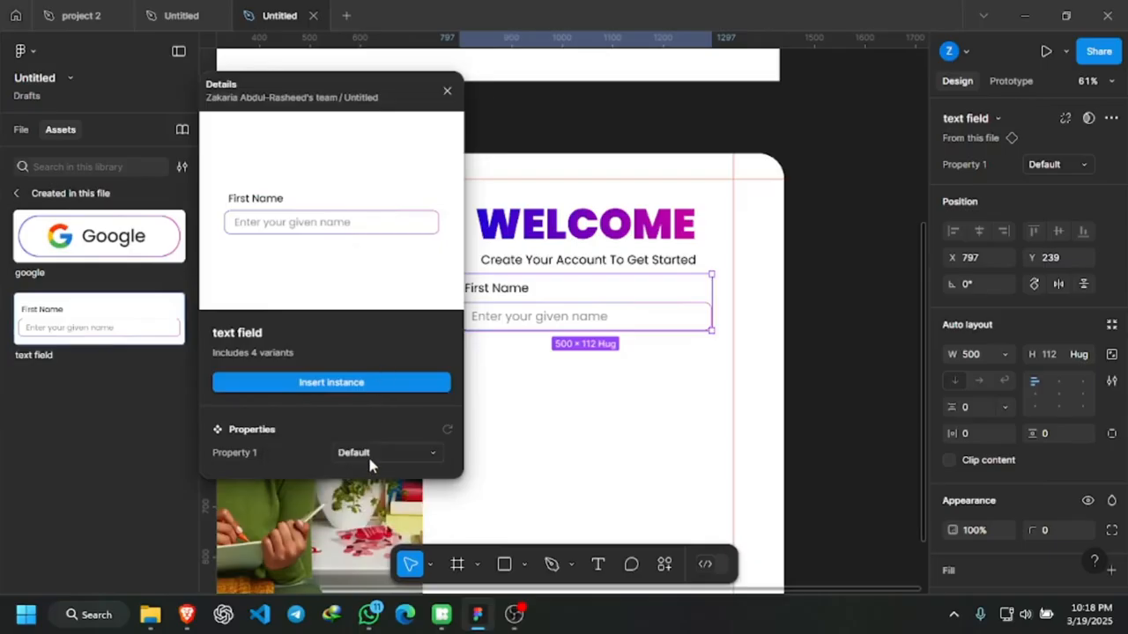
click(371, 460)
click(380, 477)
click(371, 457)
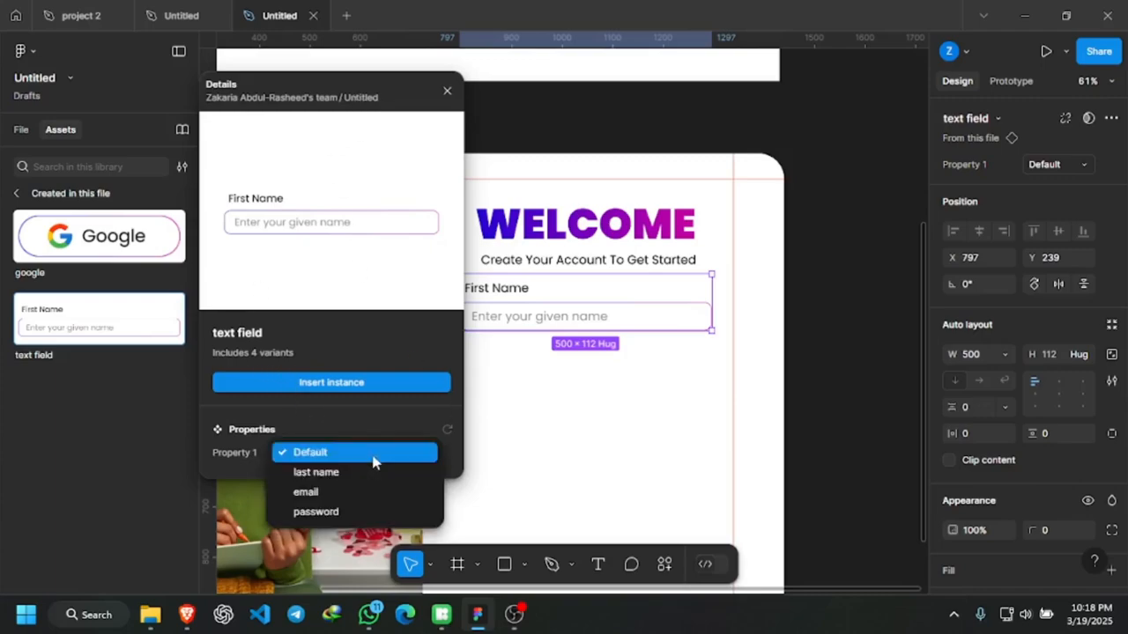
click(328, 497)
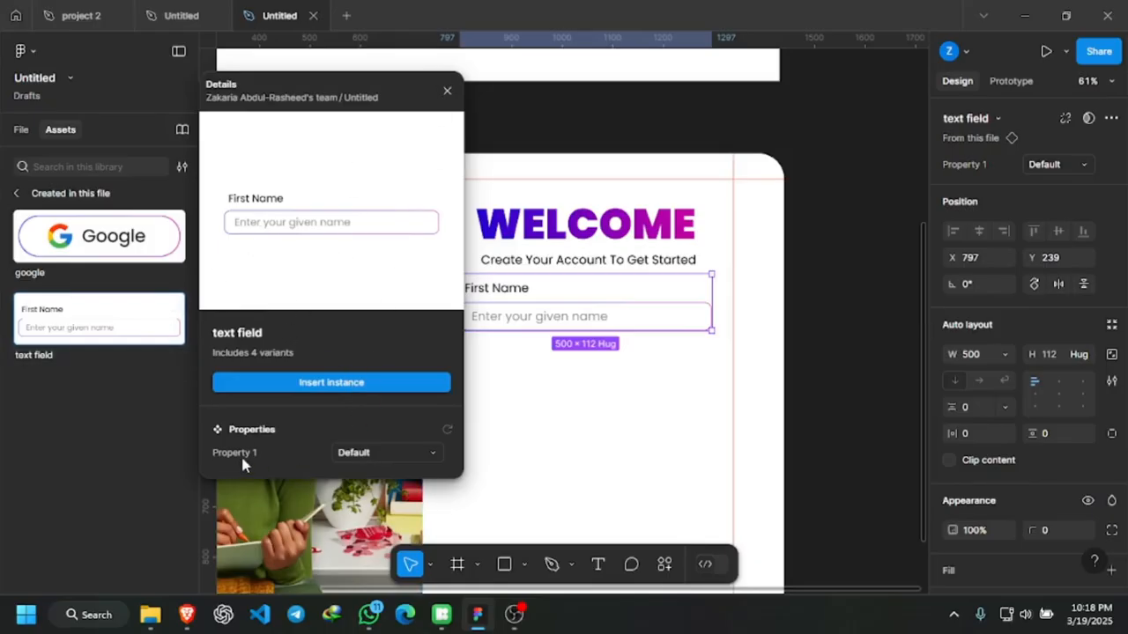
click(393, 452)
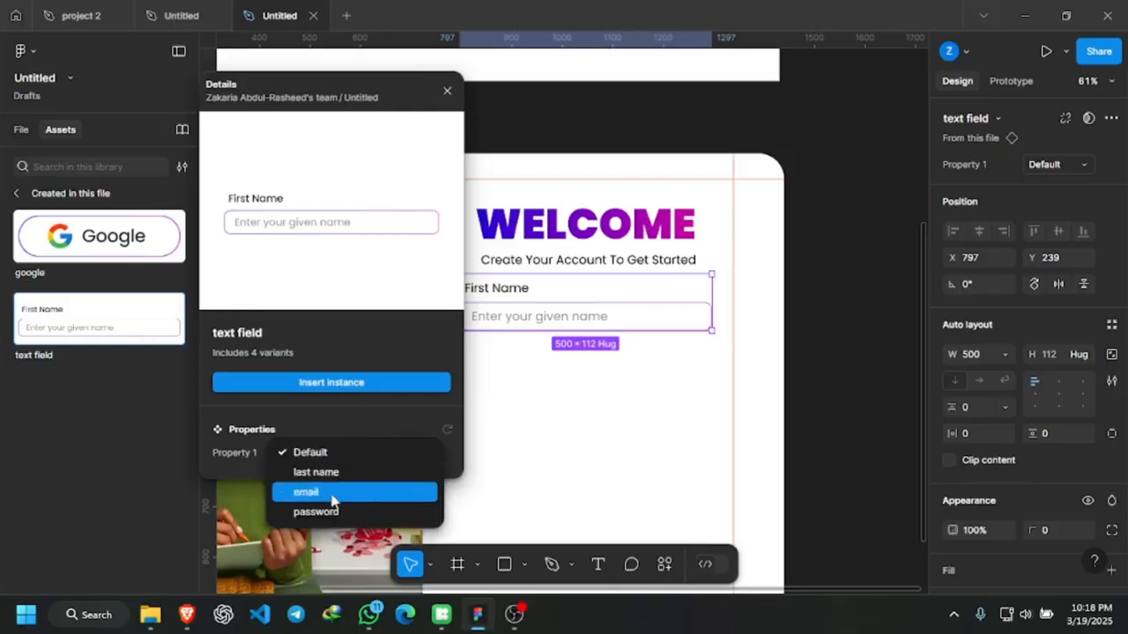
key(Escape)
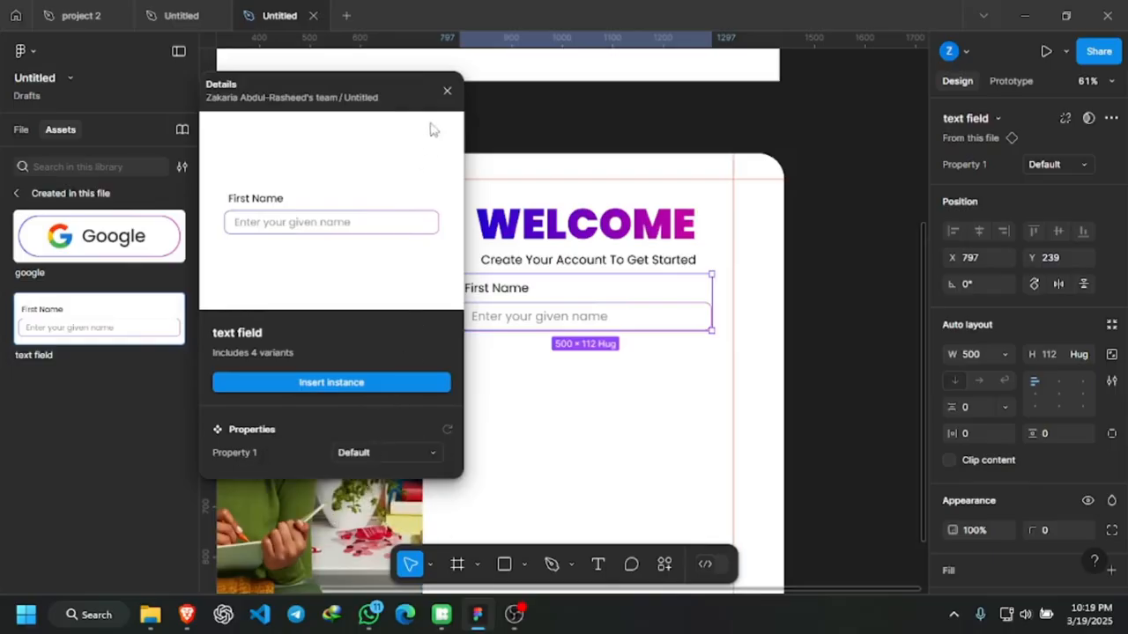
click(447, 92)
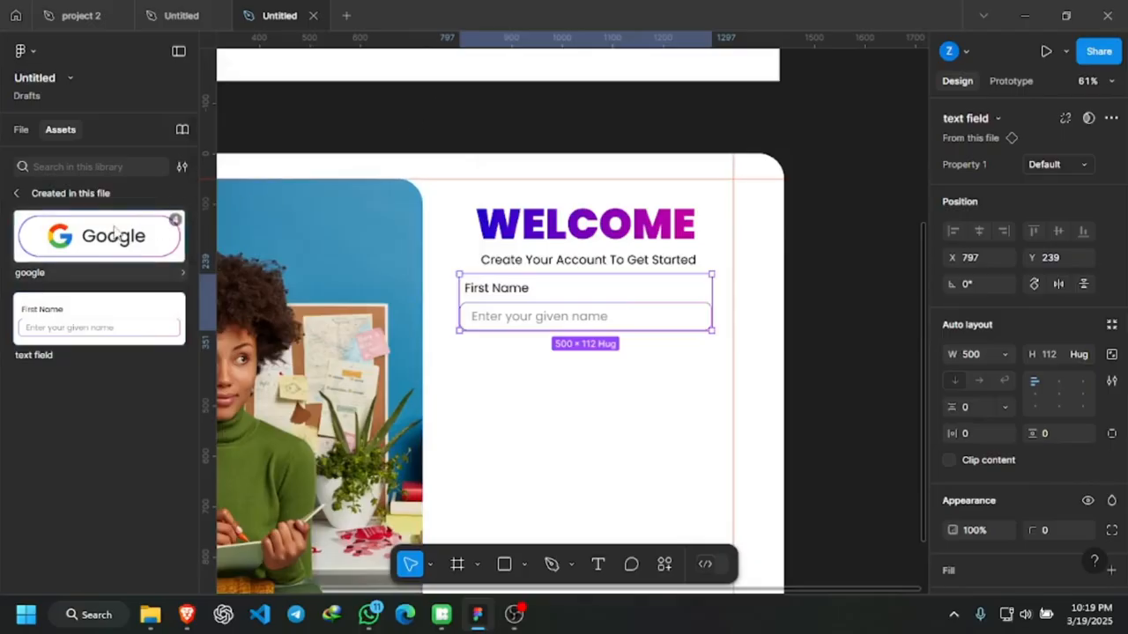
Check the variants offered in the google button component's details, and close the details.
click(148, 231)
click(371, 453)
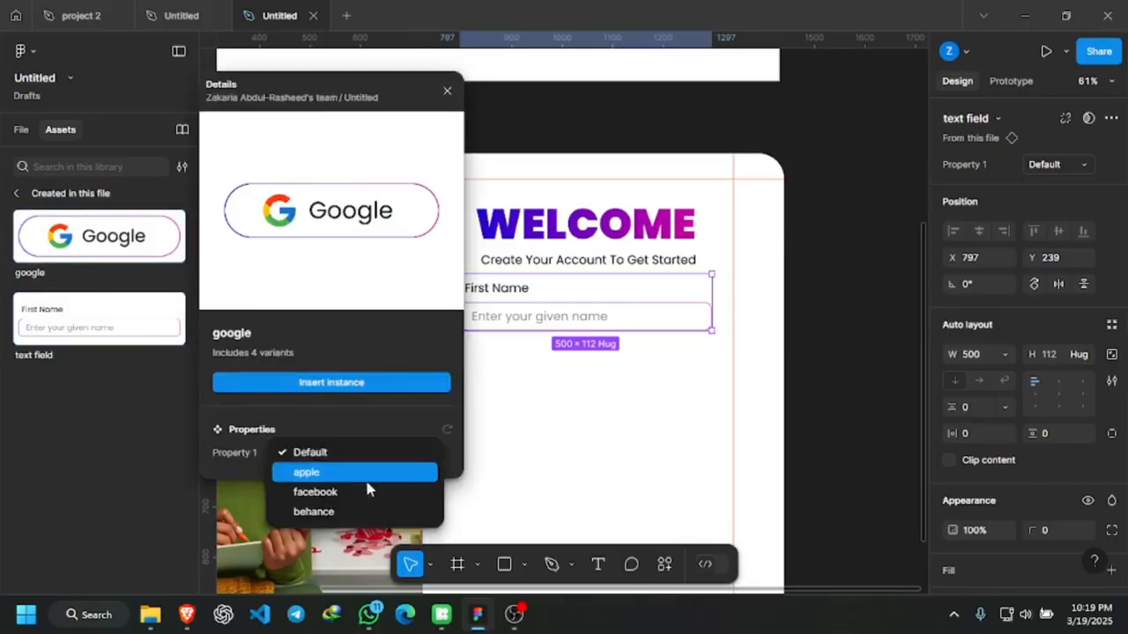
key(Escape)
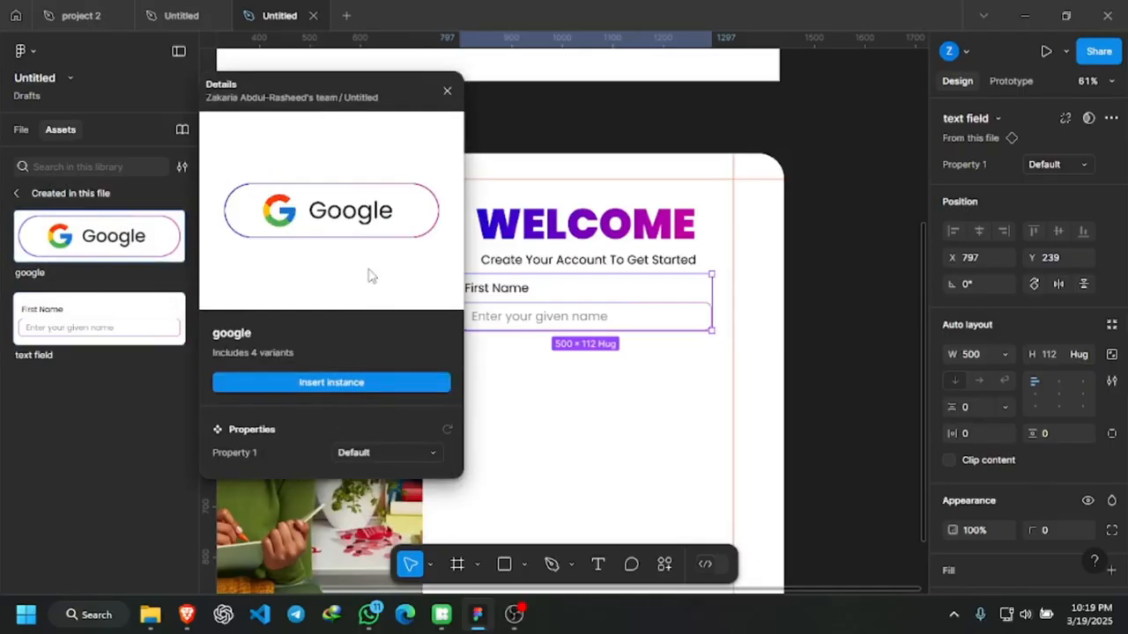
drag(330, 100, 336, 141)
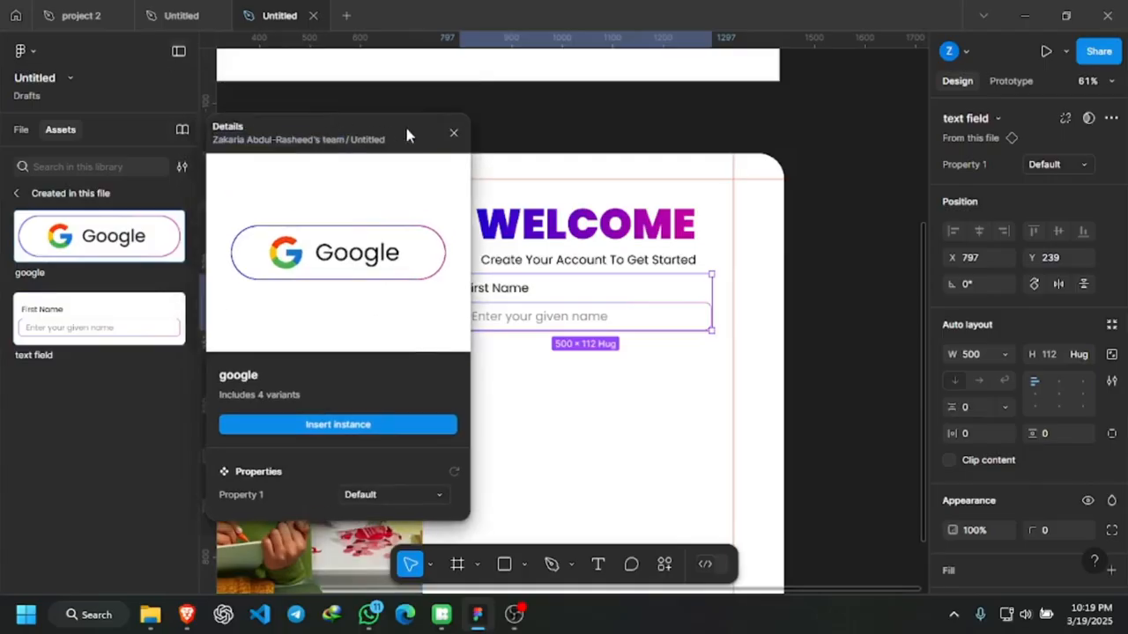
click(454, 133)
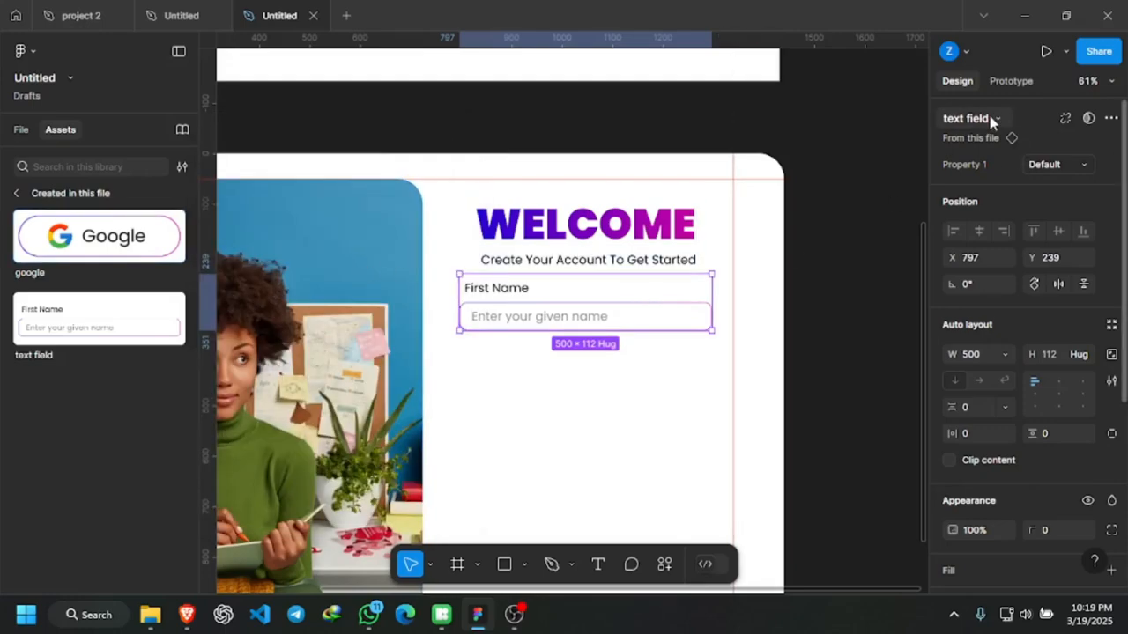
Try the last name variant on the First Name field instance, undo the change and clear the selection.
click(1082, 167)
click(991, 184)
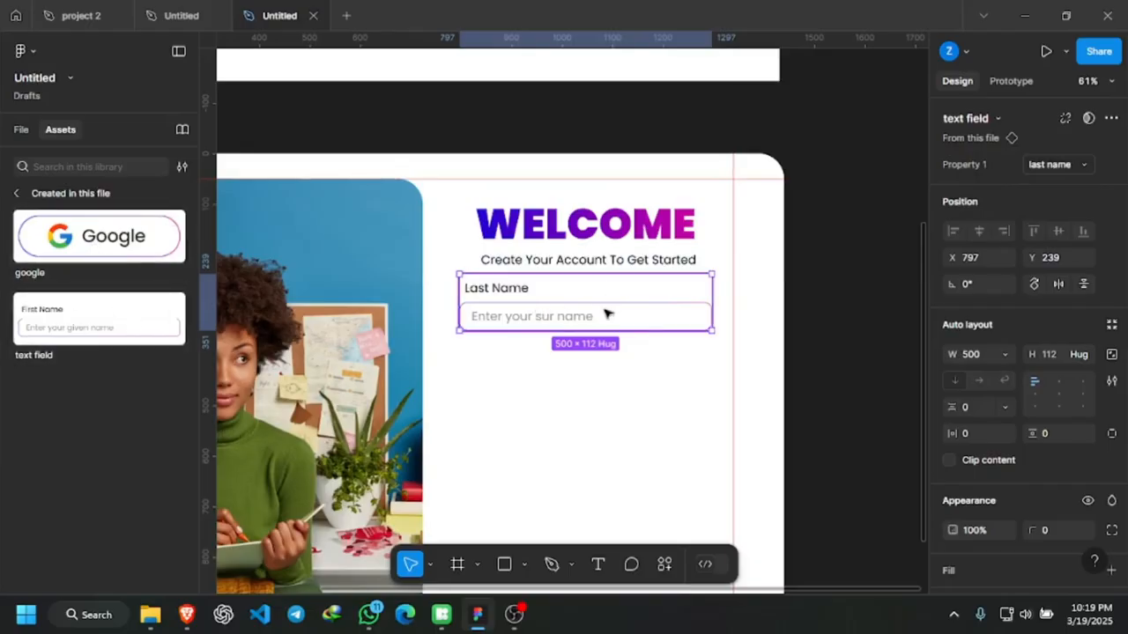
scroll(543, 325, up, 5)
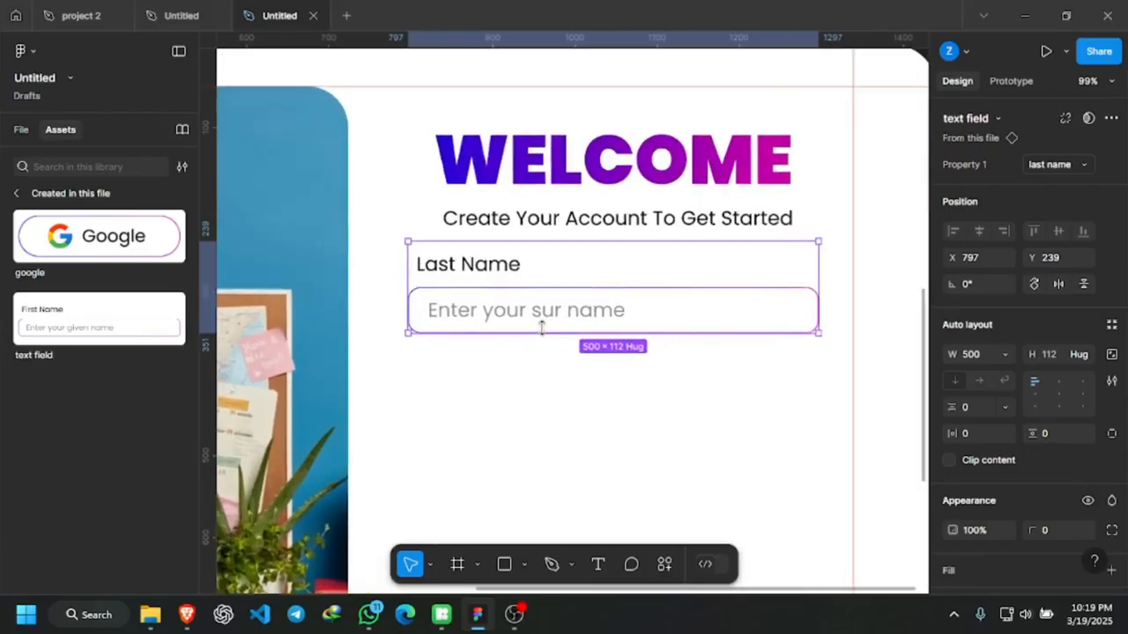
key(ctrl+z)
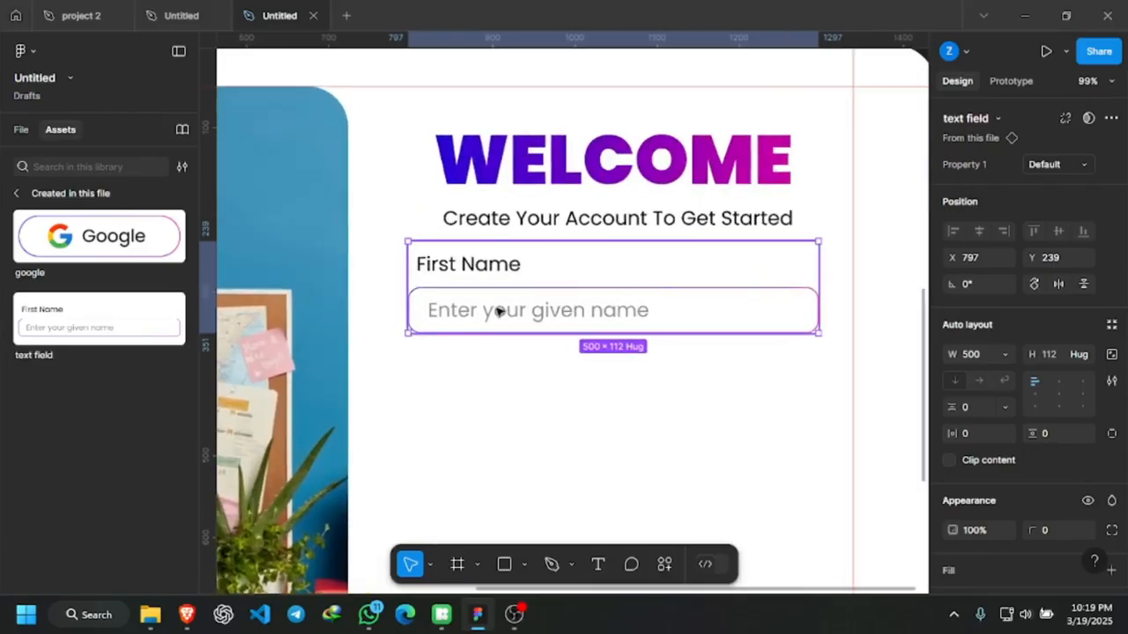
scroll(495, 309, down, 2)
key(Escape)
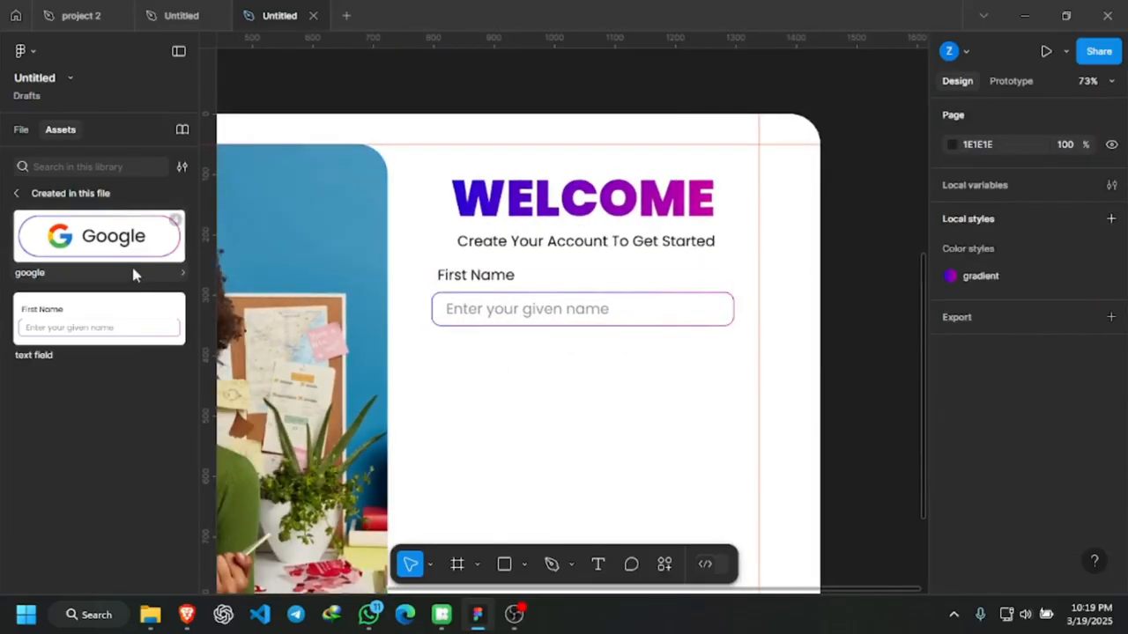
Insert a second text field instance below First Name at about X 797, Y 366 and set it to the last name variant.
click(120, 317)
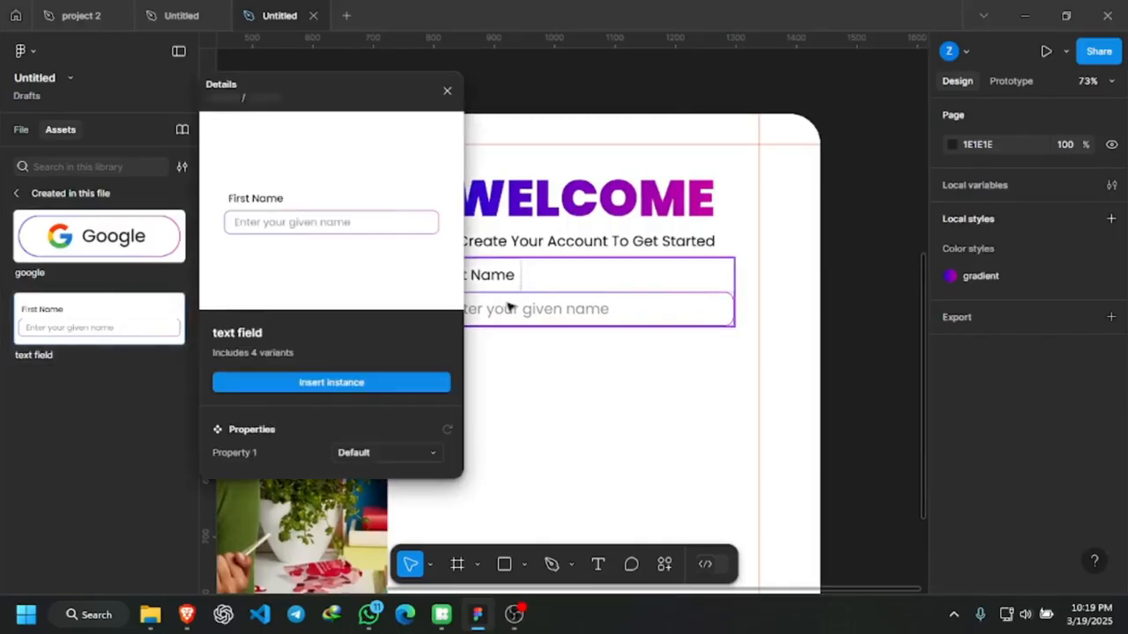
click(388, 462)
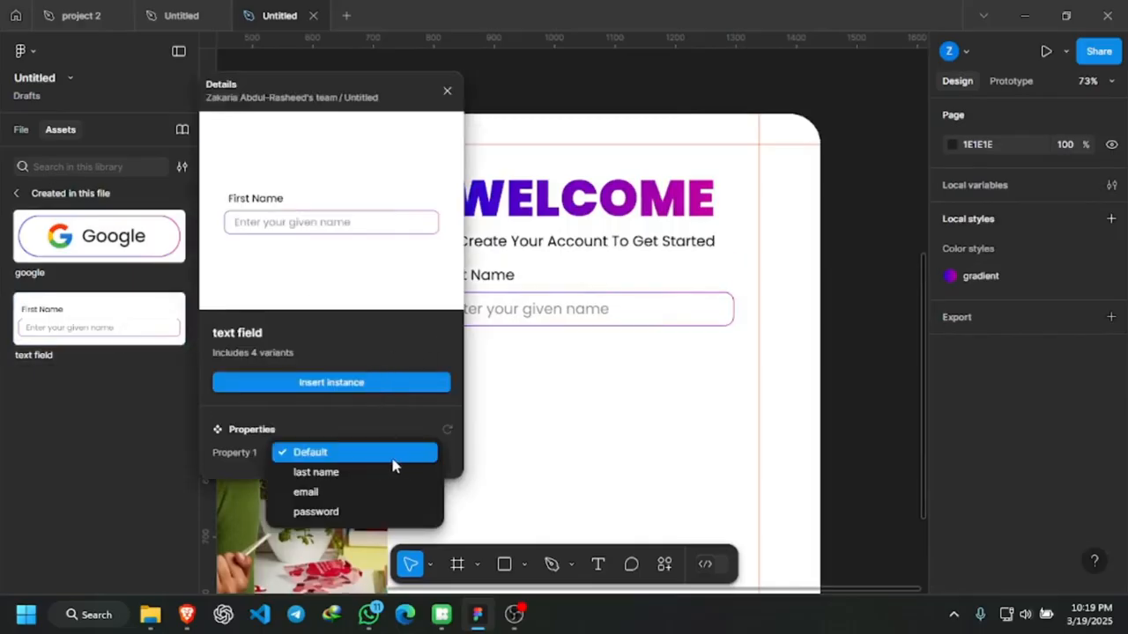
key(Escape)
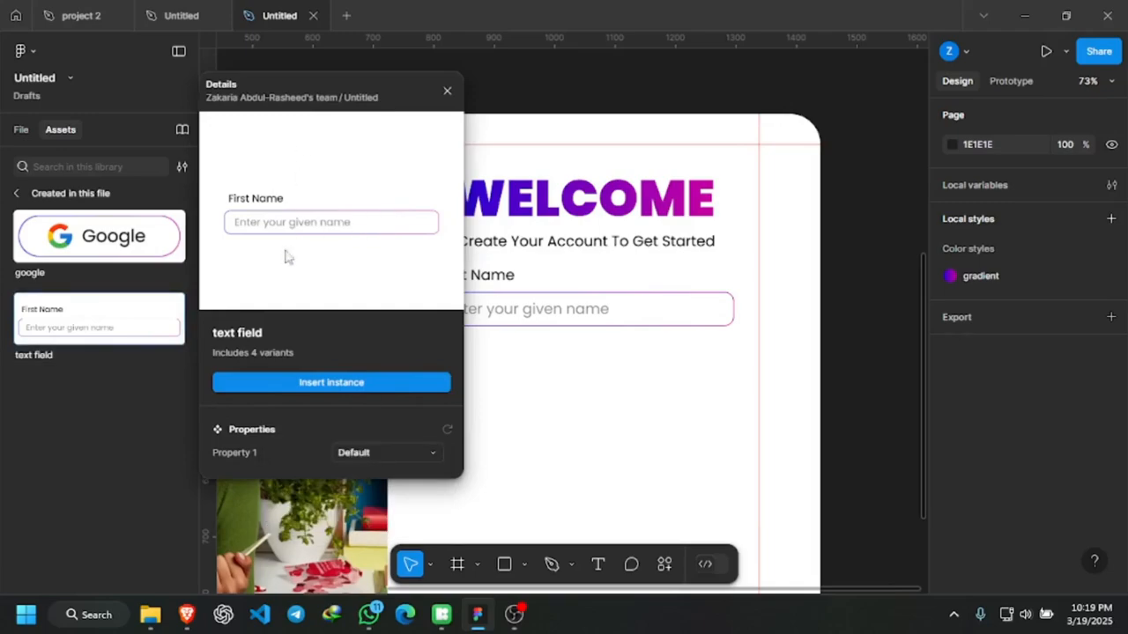
drag(320, 391, 602, 398)
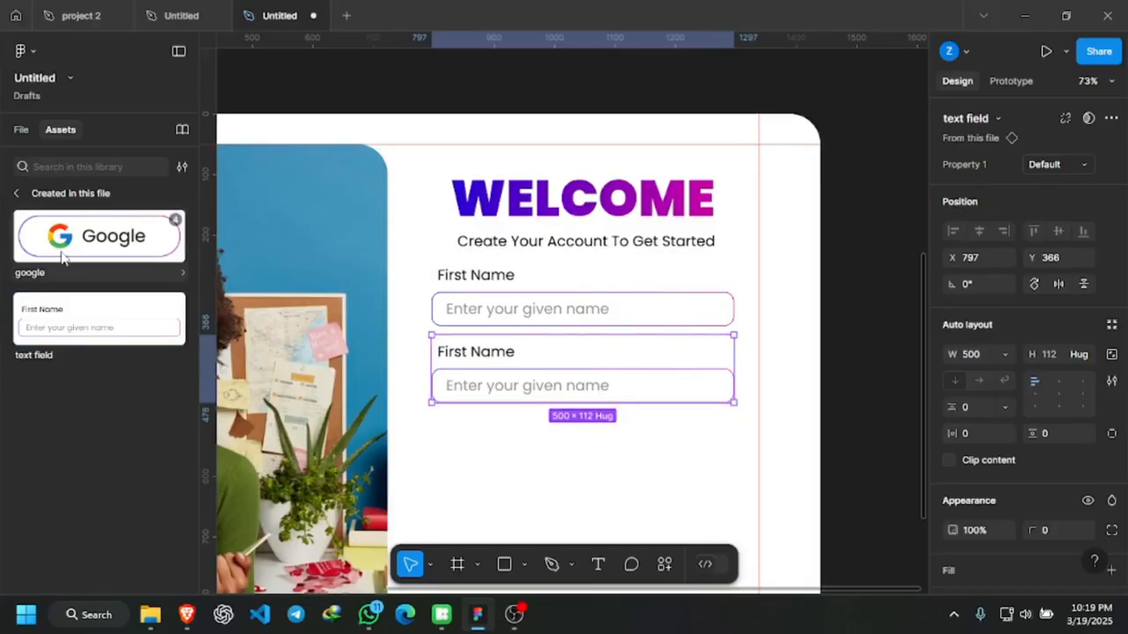
click(1085, 167)
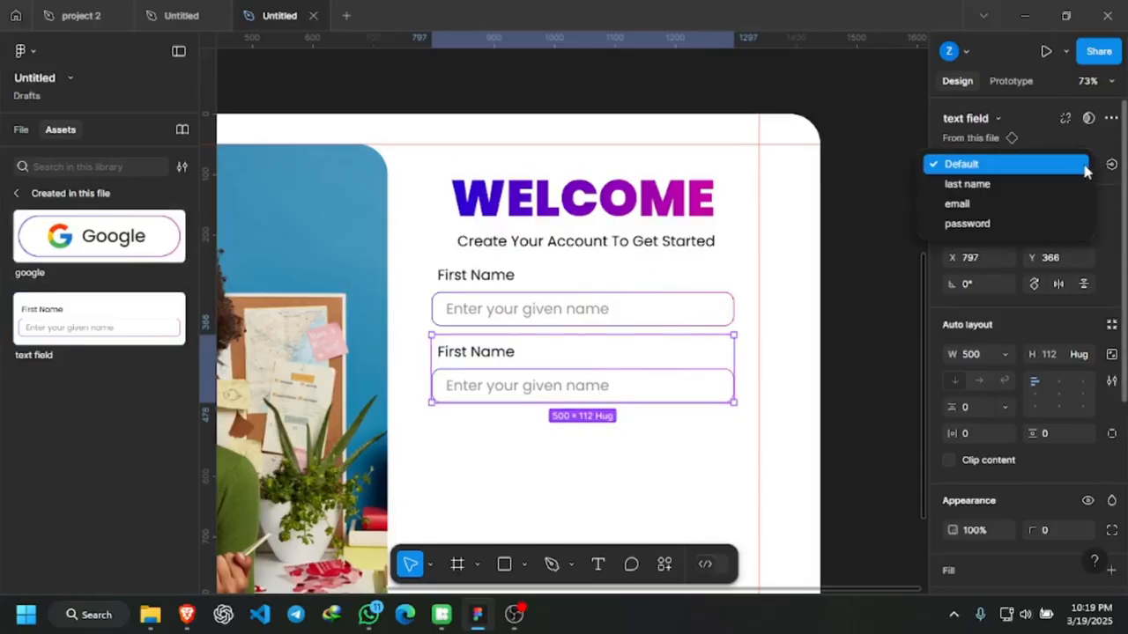
click(985, 185)
Insert a third text field instance below Last Name at about X 797, Y 493 and set it to the email variant.
scroll(520, 333, down, 1)
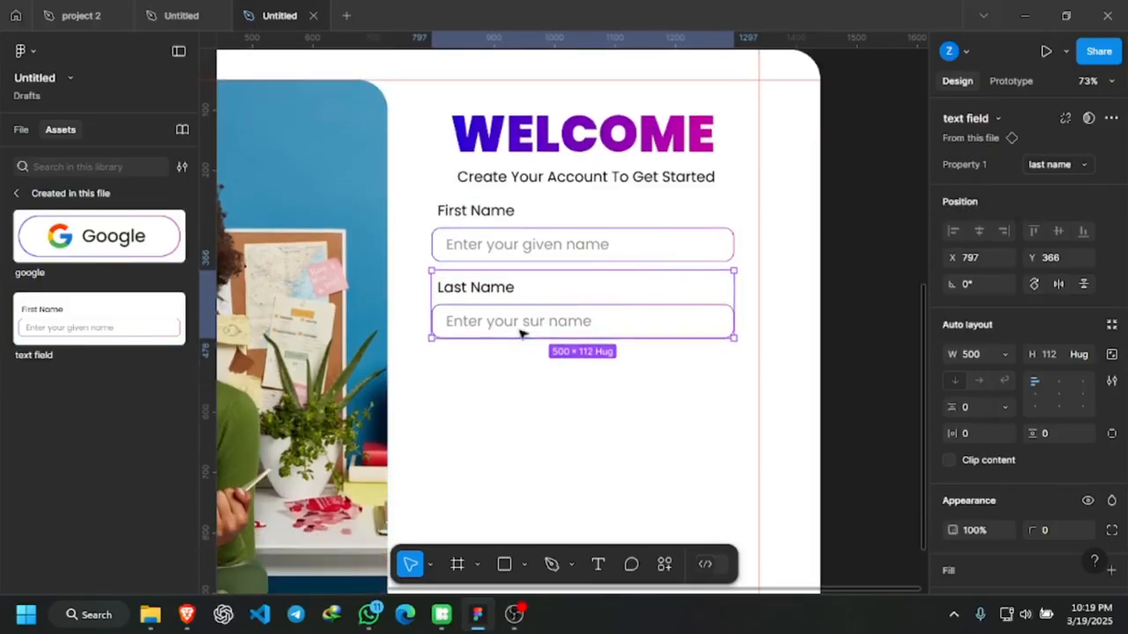
scroll(493, 326, down, 1)
click(106, 324)
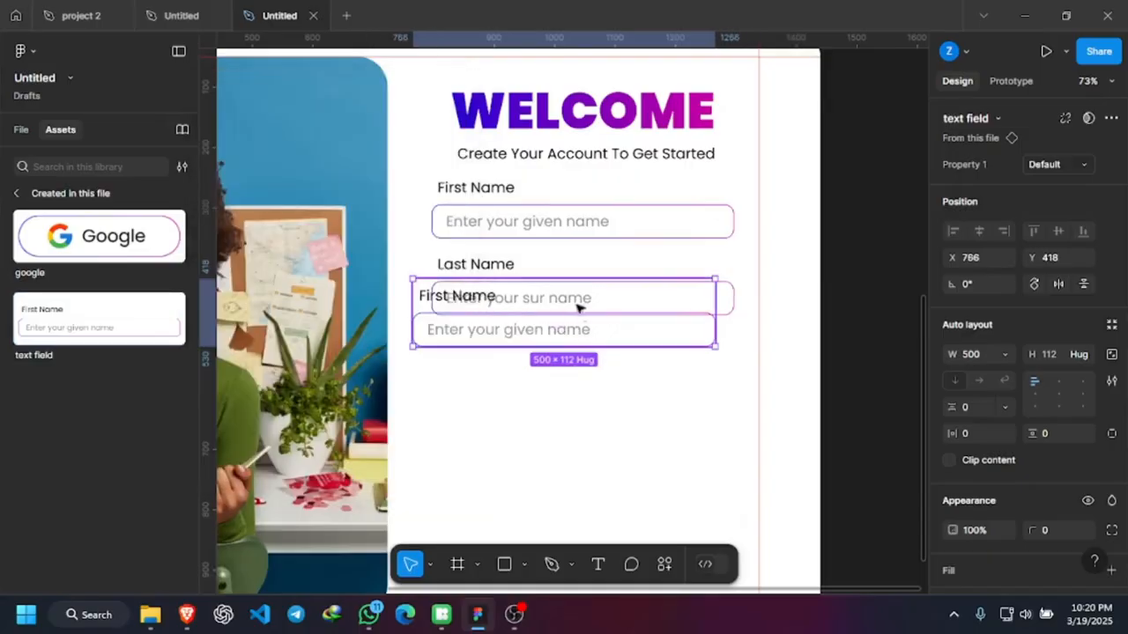
drag(564, 329, 583, 374)
click(1078, 172)
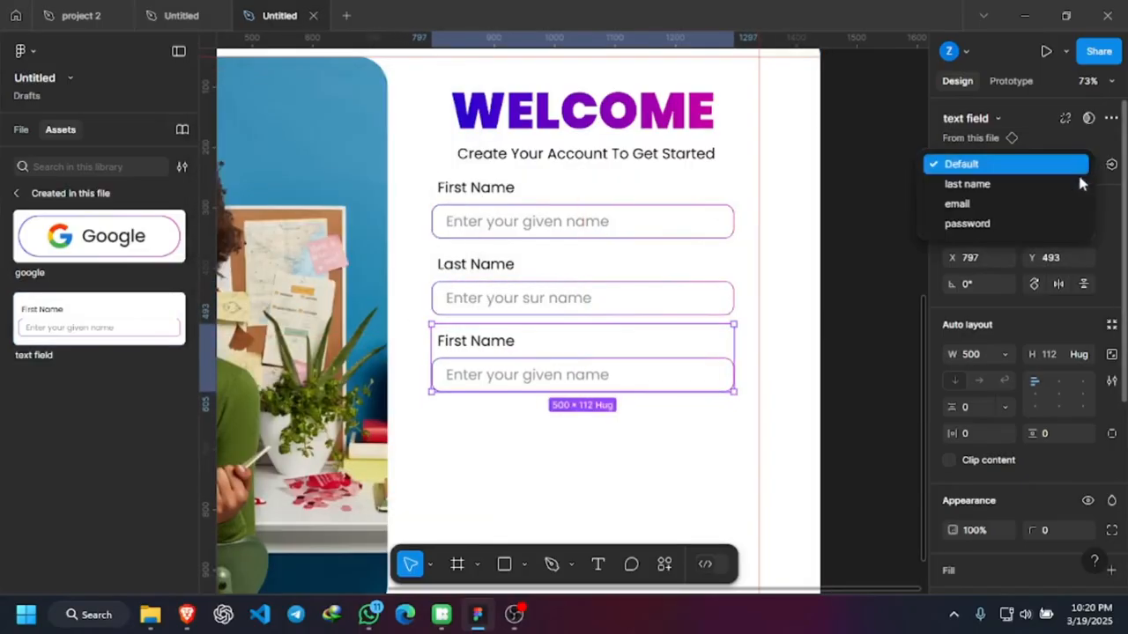
click(987, 207)
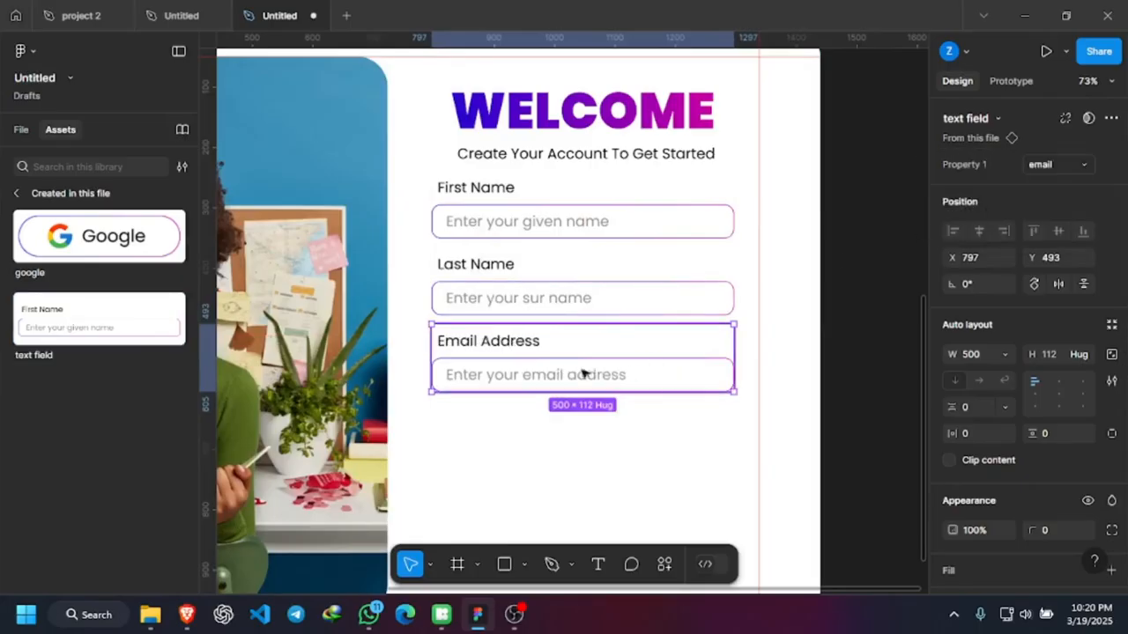
Insert a fourth text field instance below Email Address at about X 797, Y 620, set it to the password variant and deselect it.
scroll(484, 408, down, 1)
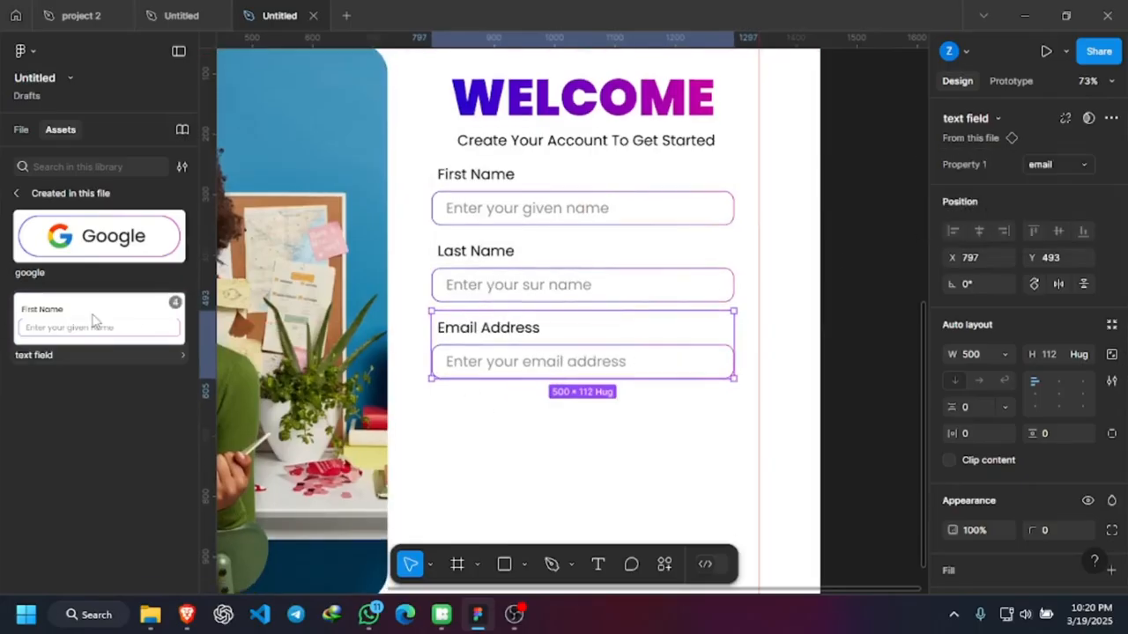
click(148, 321)
click(348, 382)
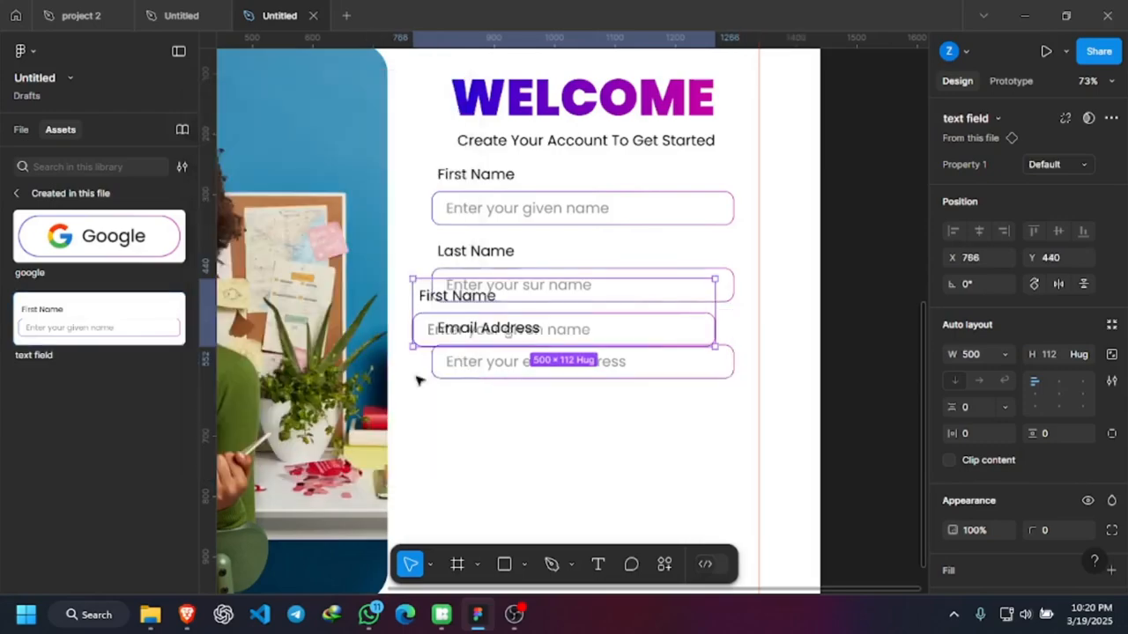
drag(605, 354, 624, 438)
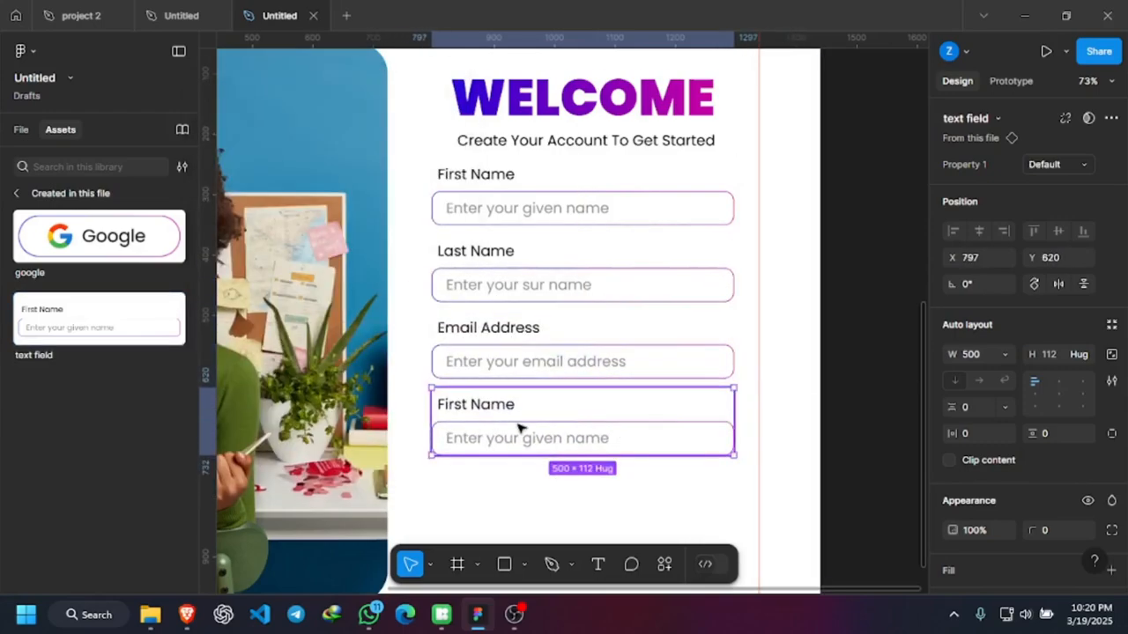
scroll(523, 431, down, 1)
click(1077, 166)
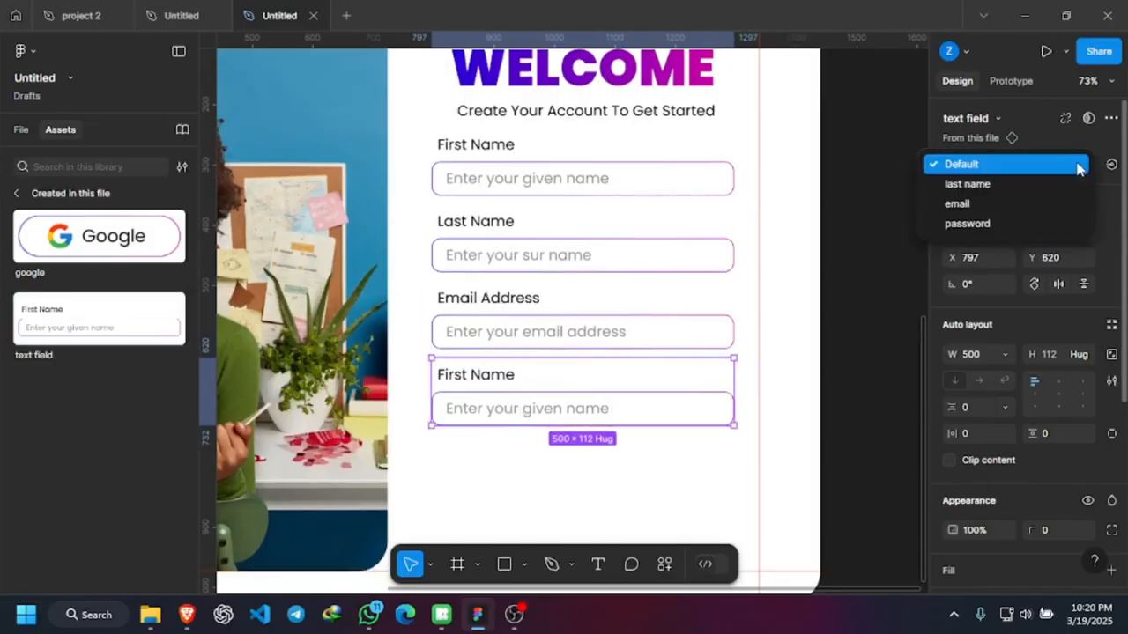
click(998, 224)
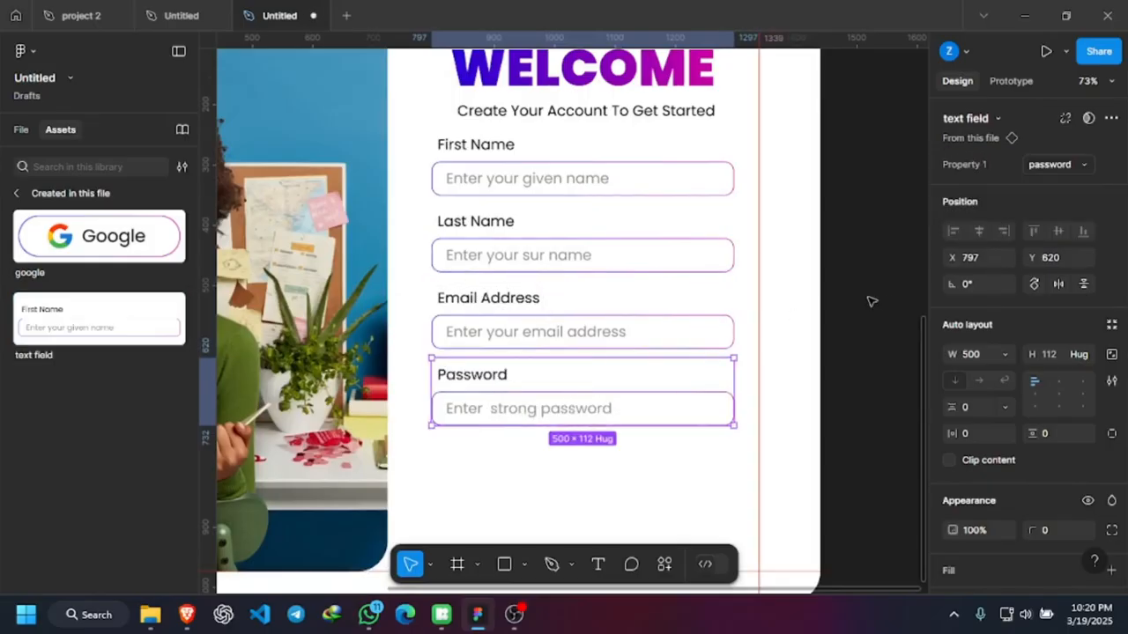
click(884, 300)
scroll(470, 382, down, 3)
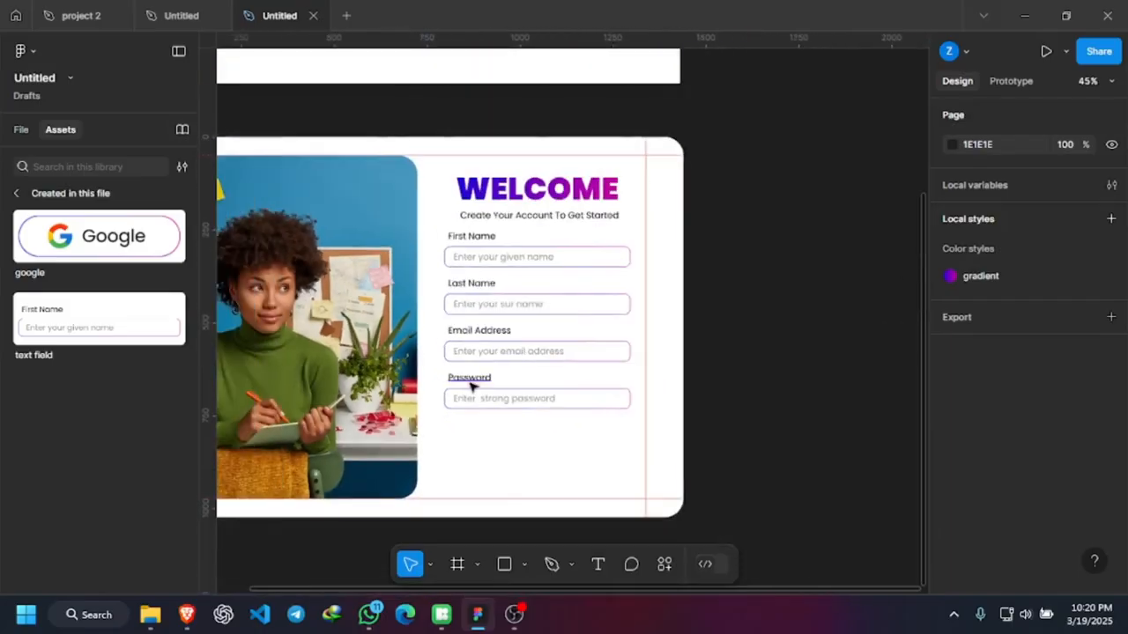
Examine the sign-up form's text fields and compare the password row with the finished design in the other open file.
scroll(469, 382, up, 2)
scroll(561, 254, up, 3)
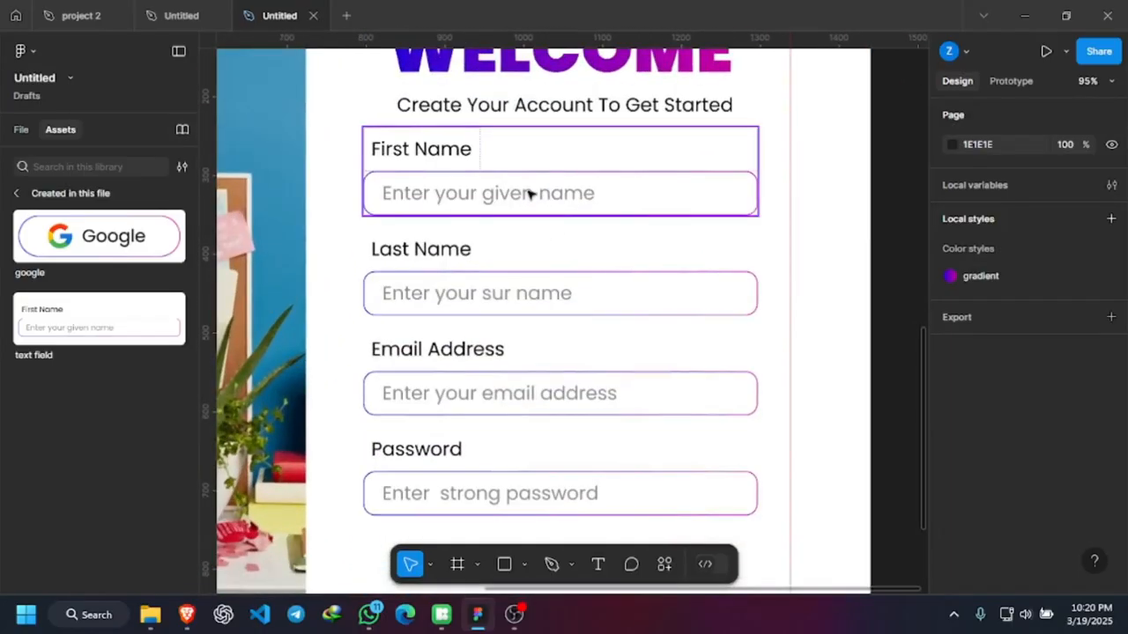
scroll(530, 193, down, 4)
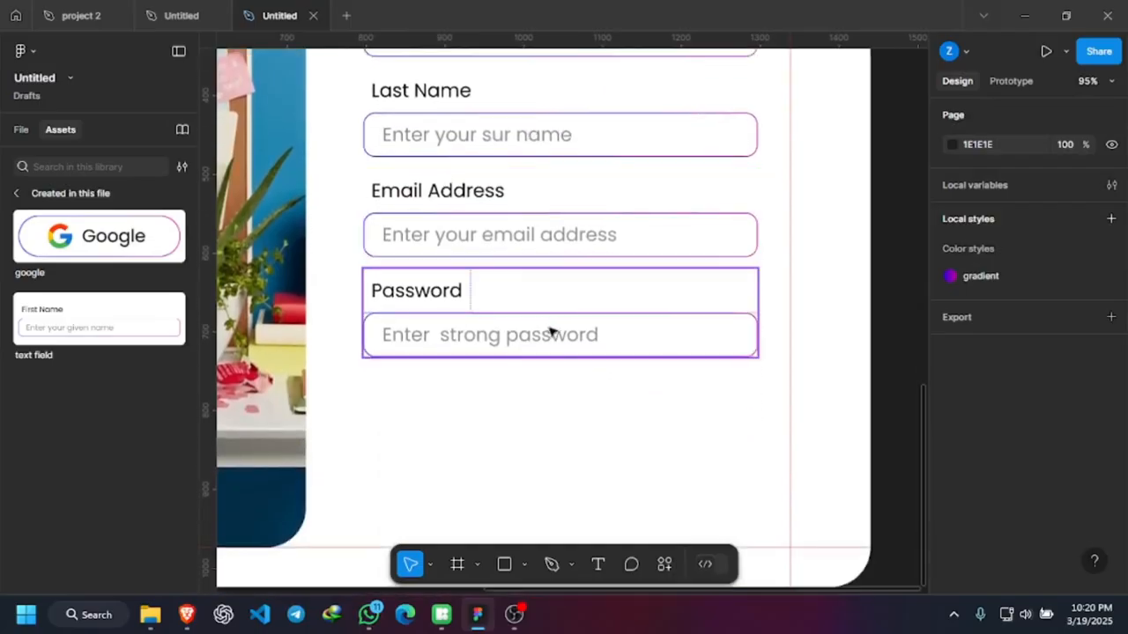
scroll(550, 309, up, 4)
scroll(529, 266, down, 1)
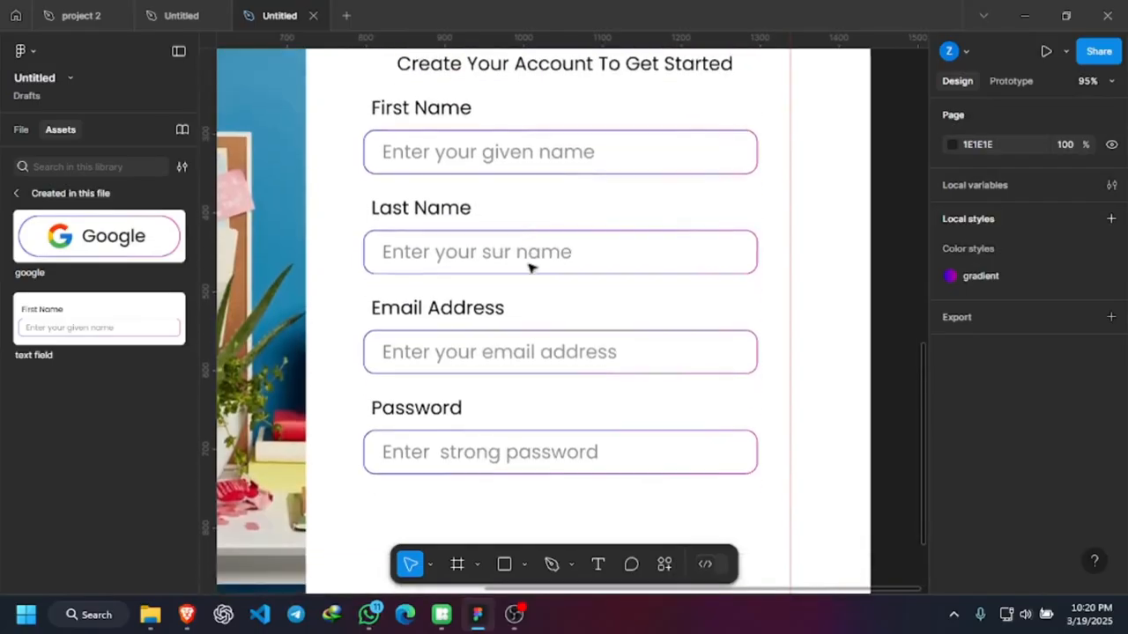
scroll(529, 267, down, 1)
click(450, 412)
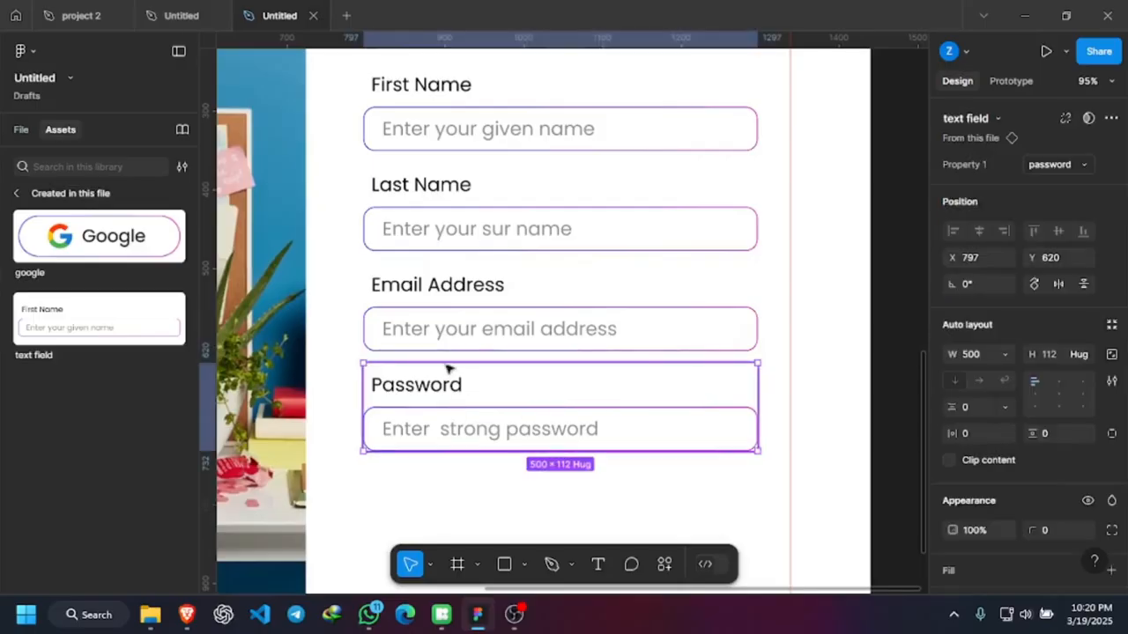
click(180, 15)
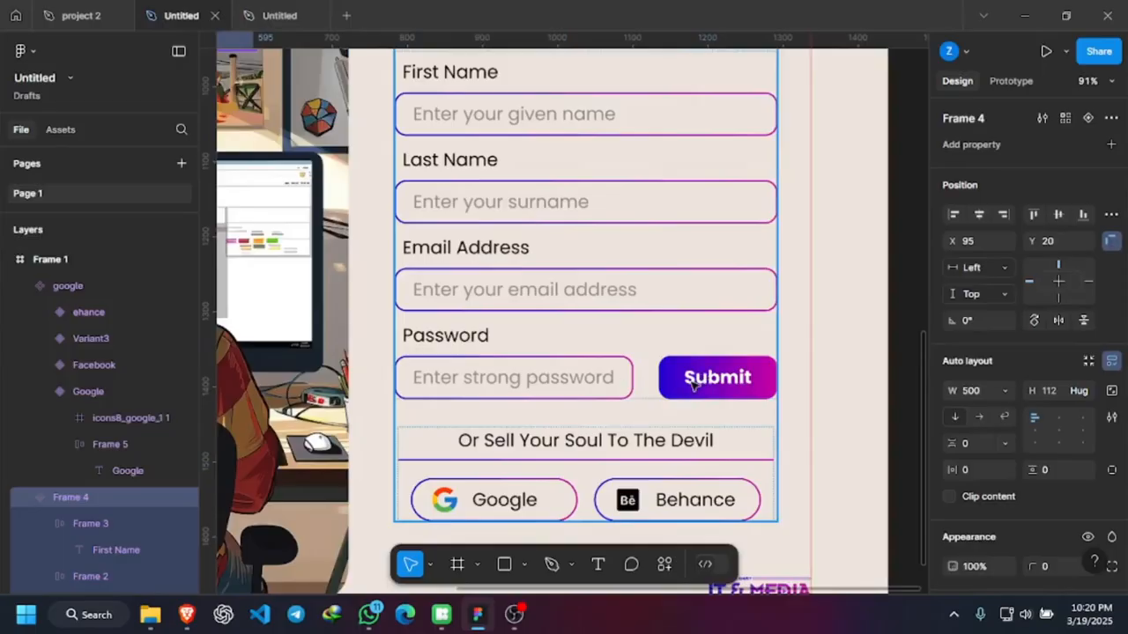
click(279, 15)
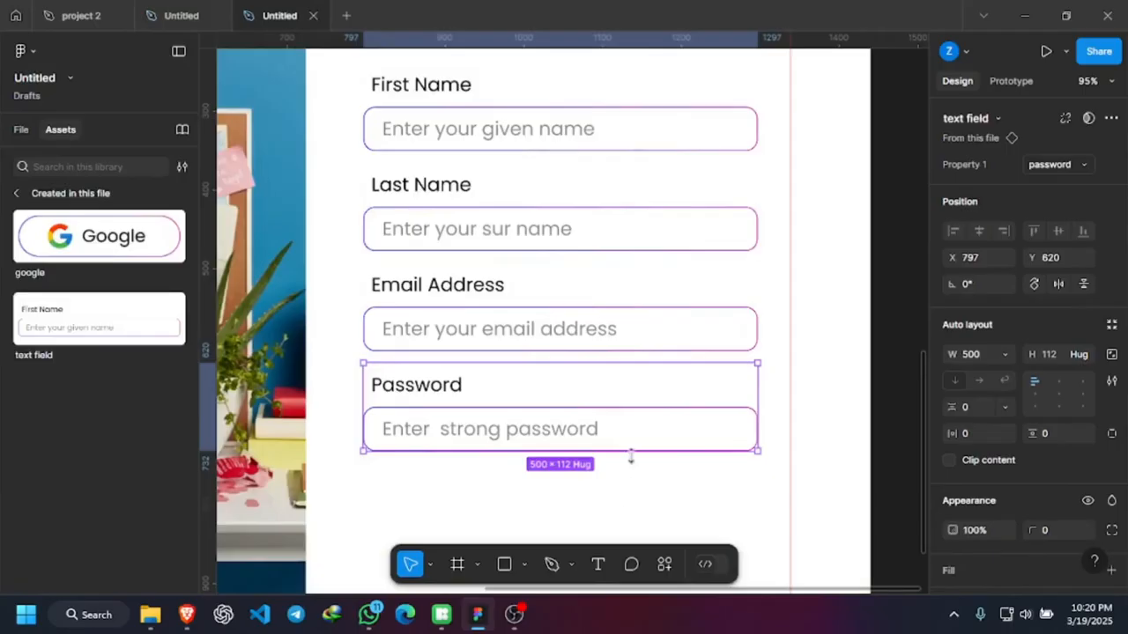
scroll(574, 232, down, 4)
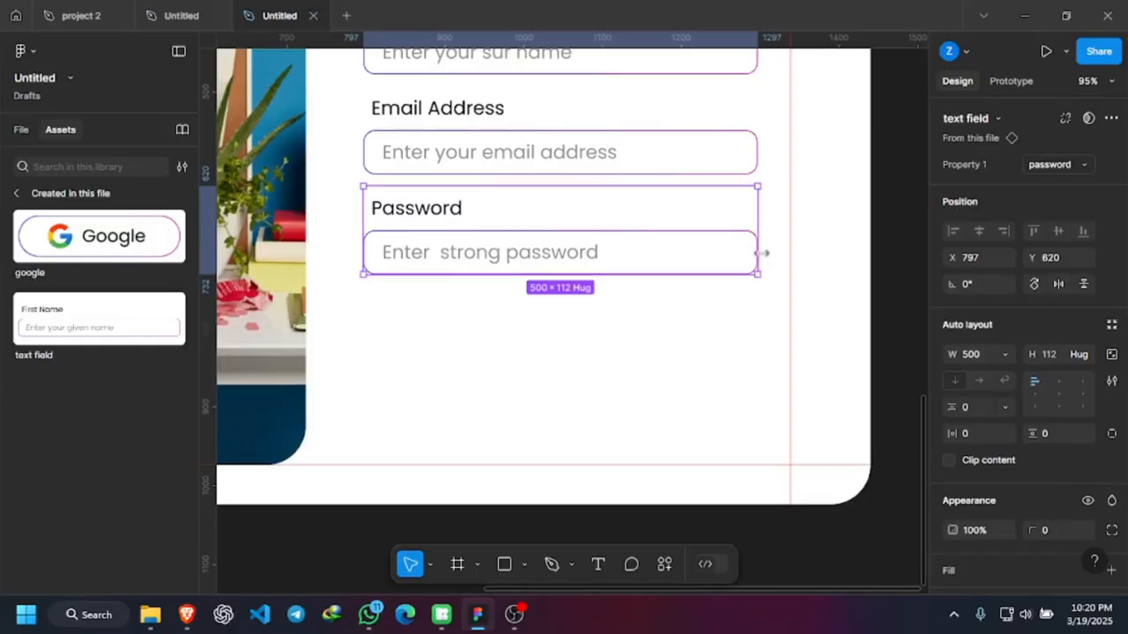
Duplicate the password field's input box as a separate frame and move the copy to about X 1258, Y 676.
double_click(555, 256)
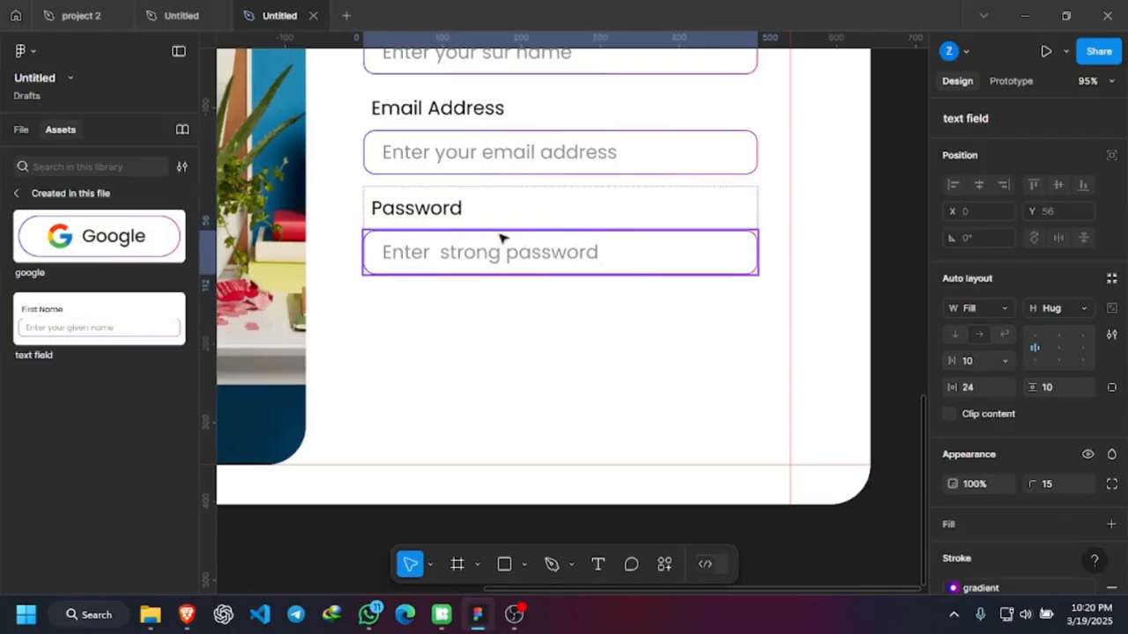
double_click(603, 240)
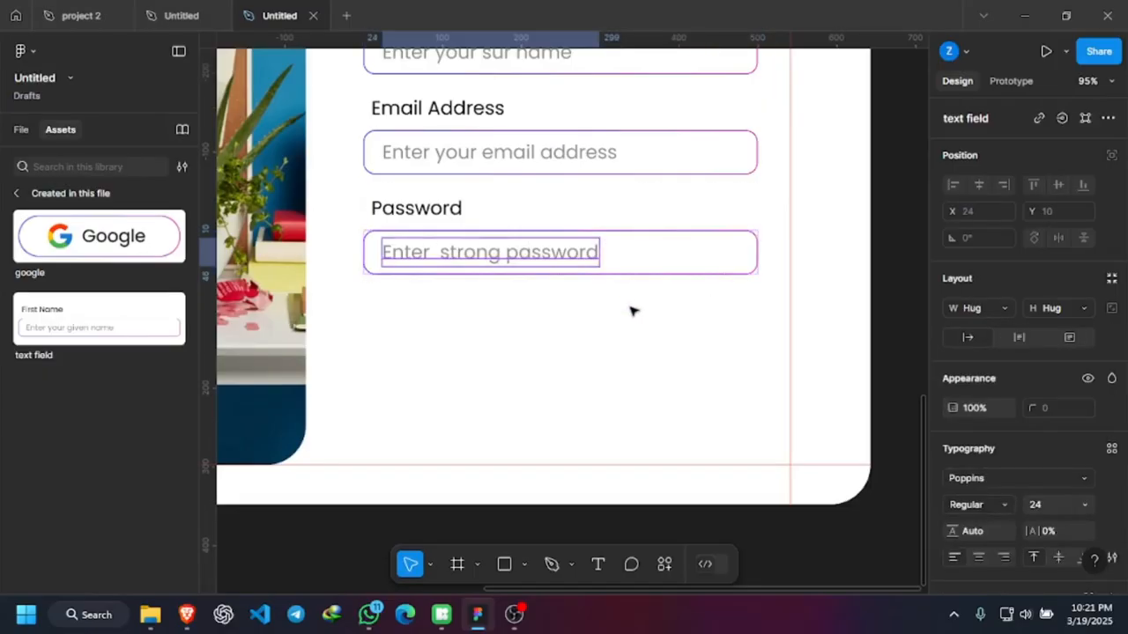
click(631, 310)
click(606, 241)
click(608, 241)
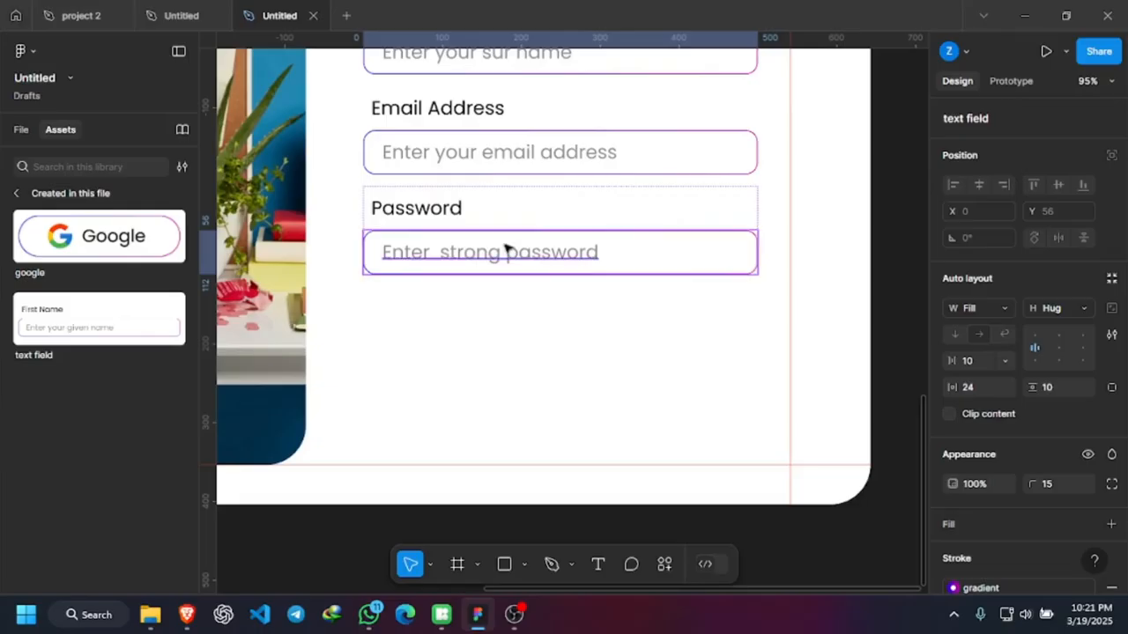
key(ctrl+d)
scroll(601, 255, down, 3)
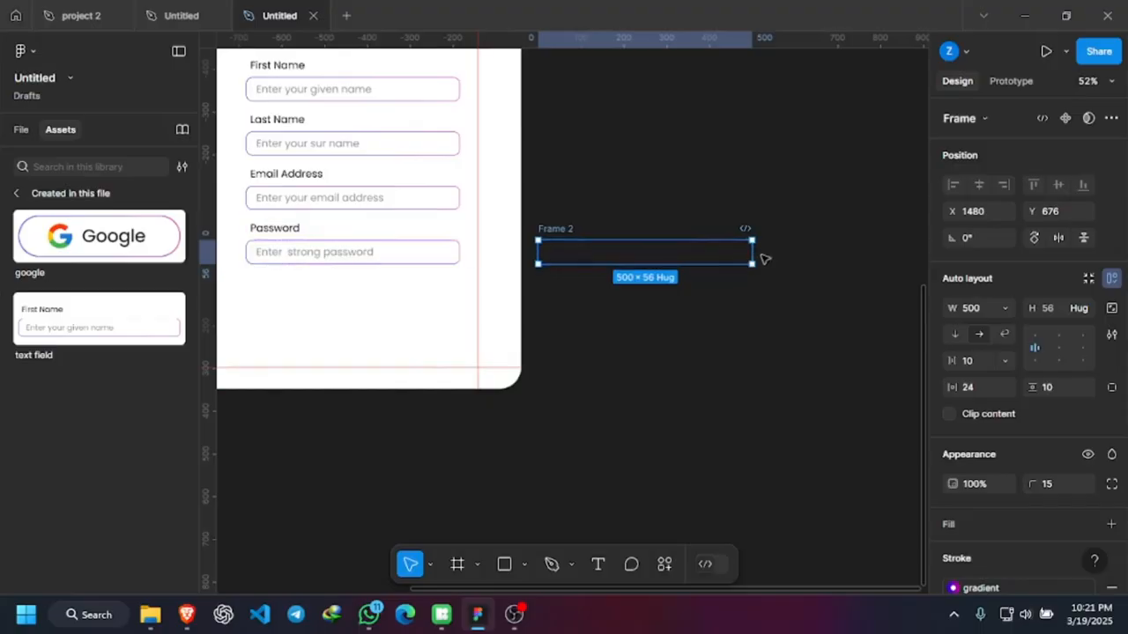
drag(670, 257, 626, 255)
scroll(627, 255, down, 3)
scroll(471, 259, up, 5)
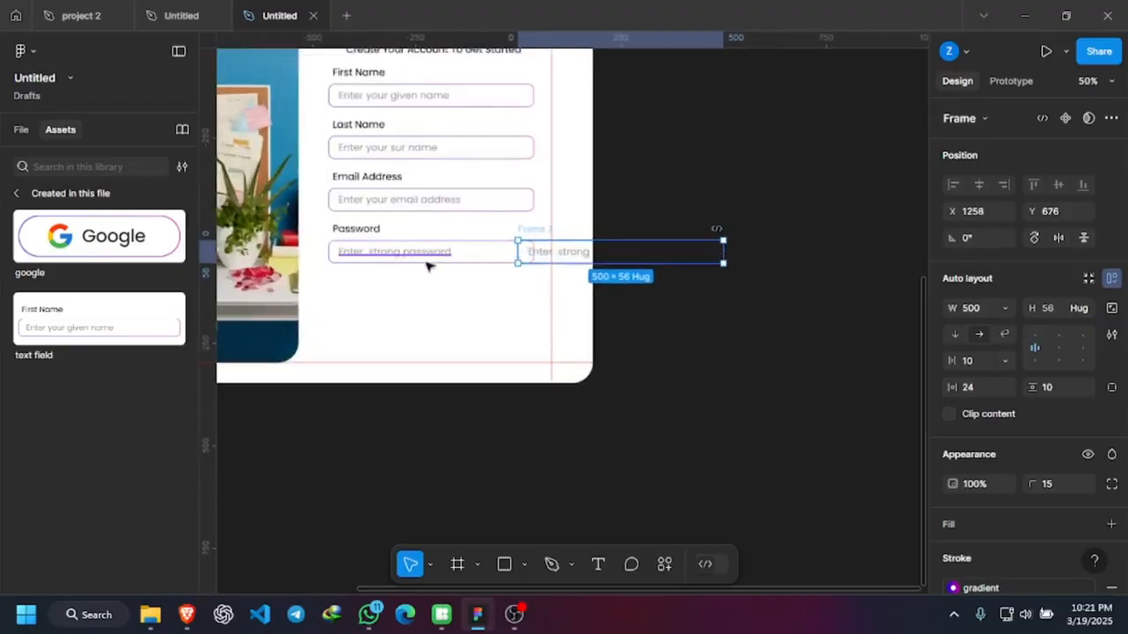
Change the original password input box's width sizing from filling its container to a fixed width of 500.
scroll(346, 247, up, 3)
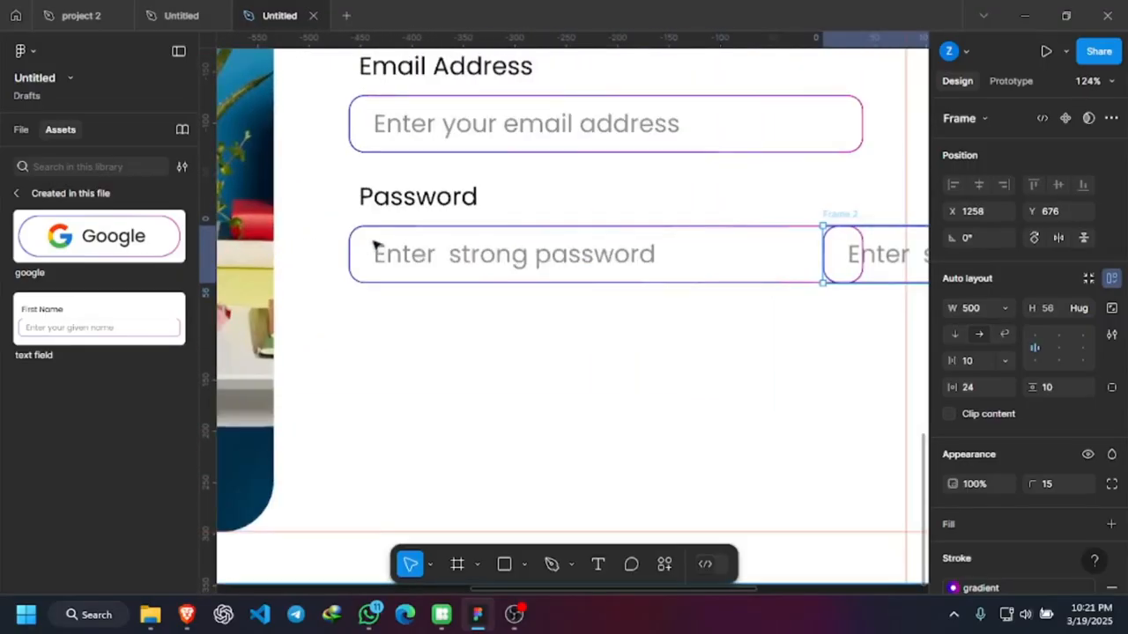
click(626, 238)
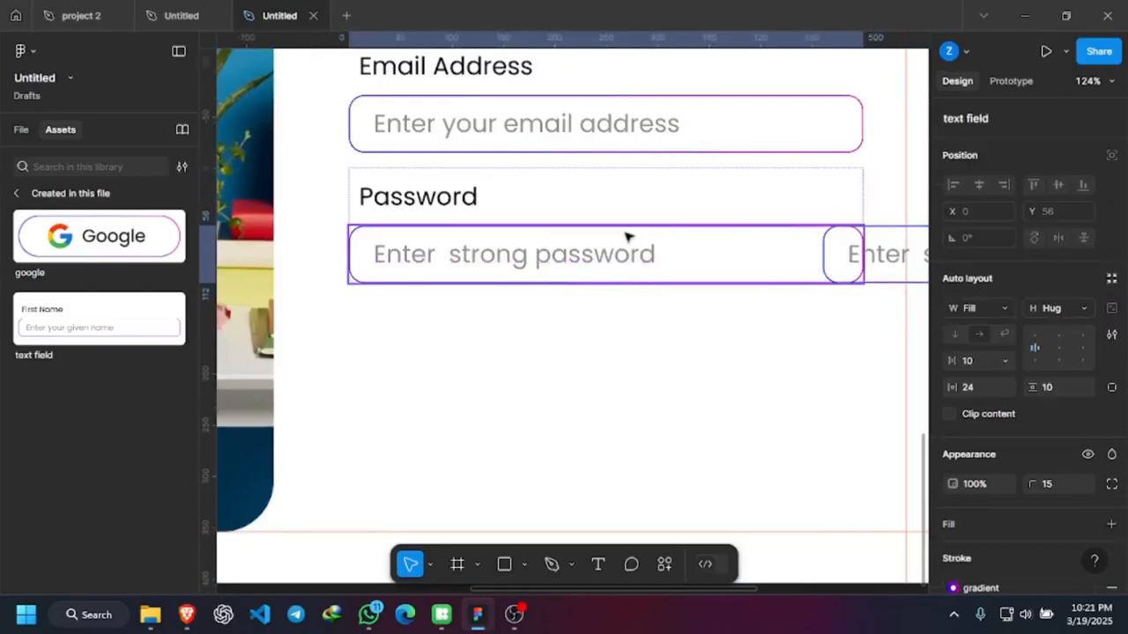
click(987, 308)
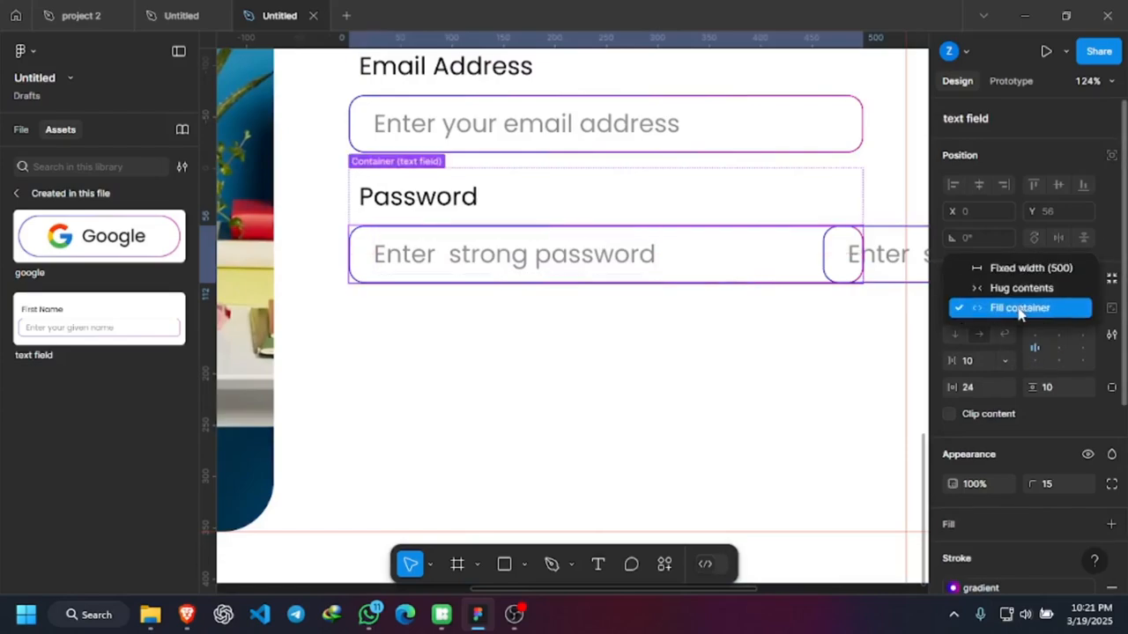
click(1019, 309)
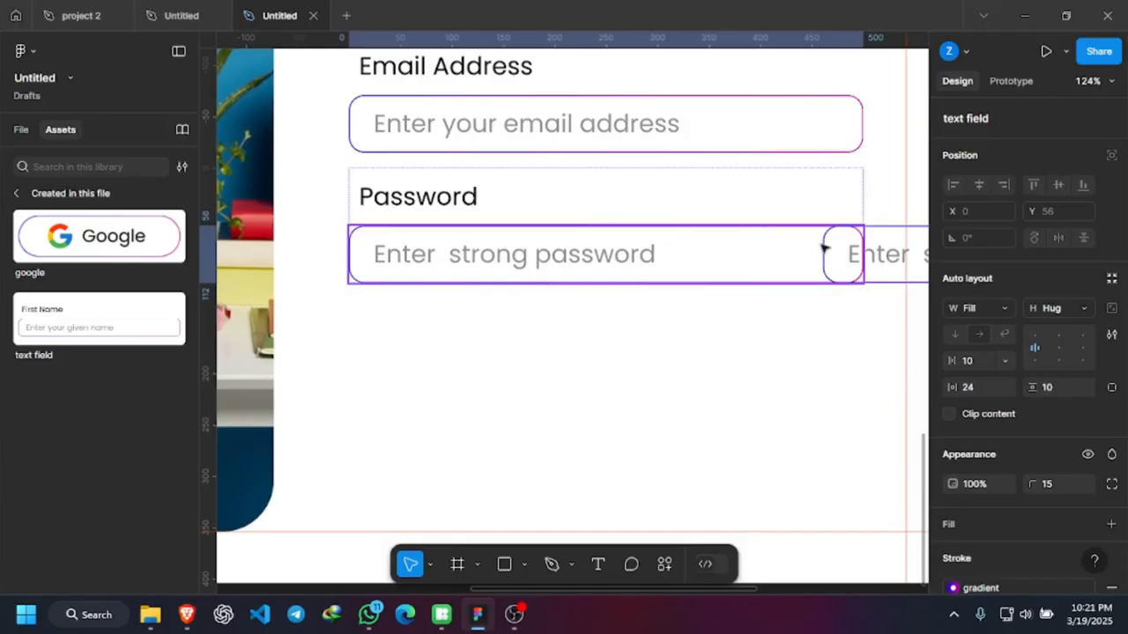
click(976, 313)
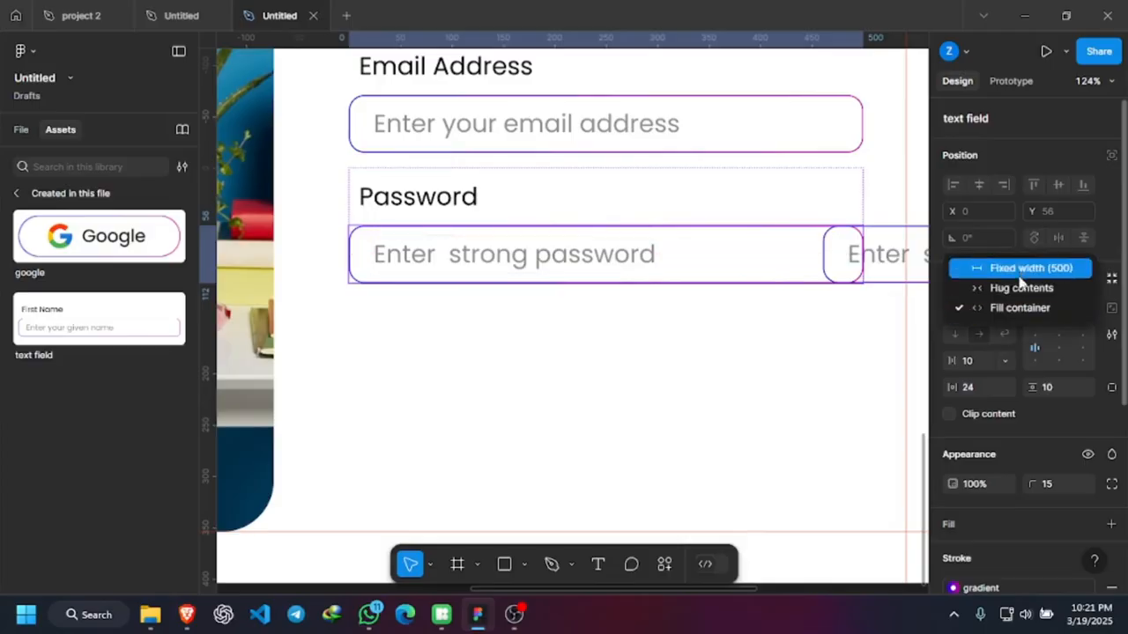
click(1018, 277)
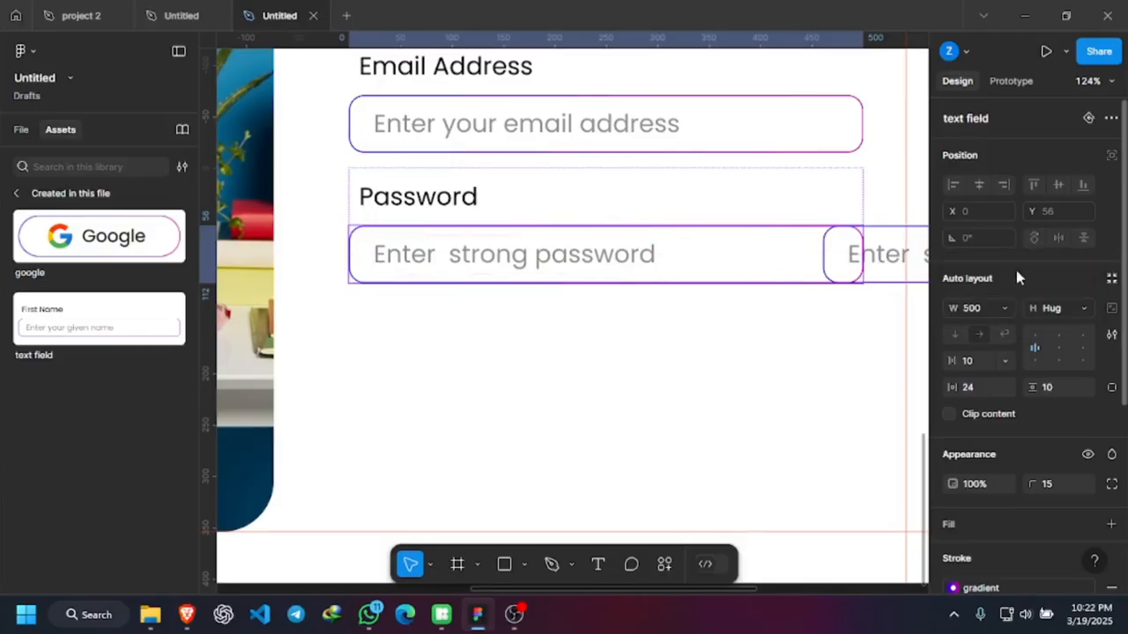
click(976, 310)
click(976, 308)
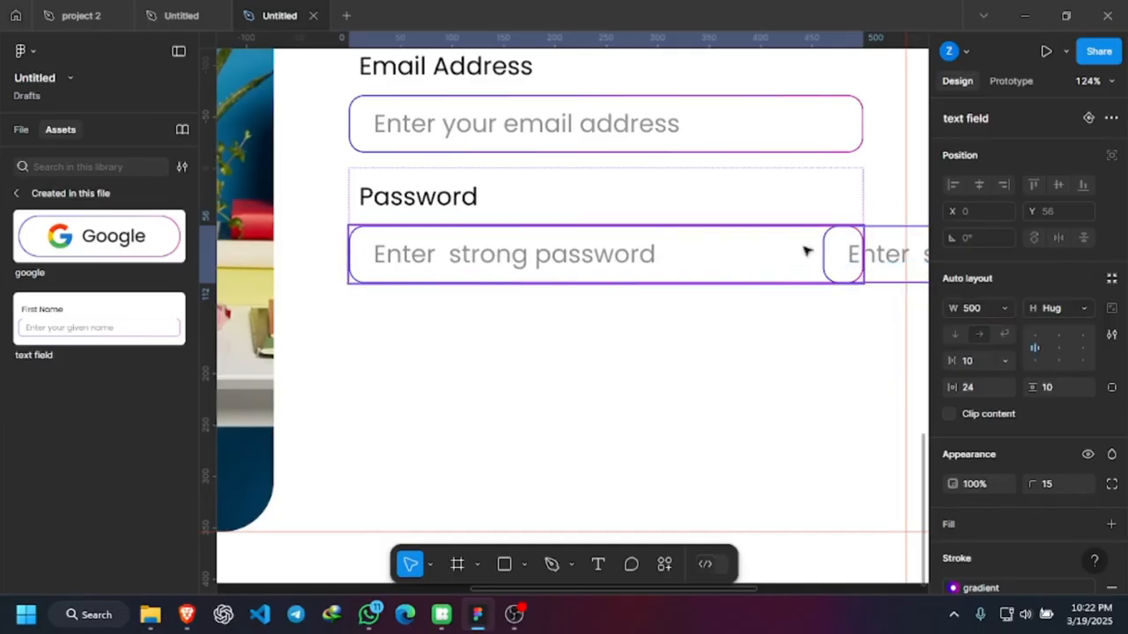
Set the original password input box's width to hug its contents.
double_click(867, 256)
scroll(554, 264, down, 1)
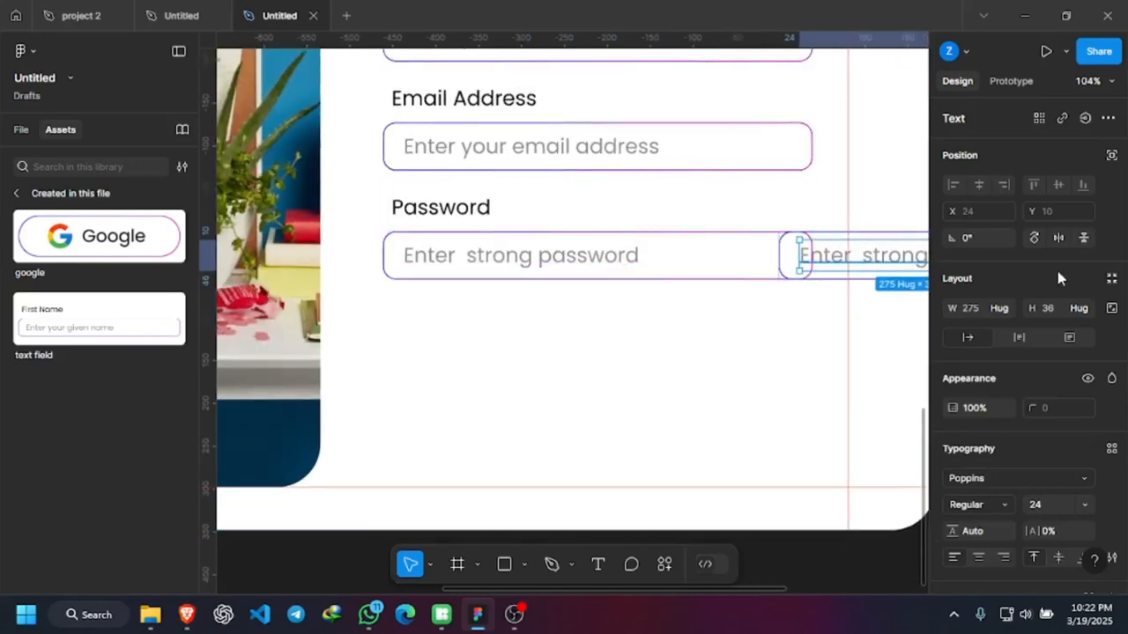
click(573, 244)
click(573, 254)
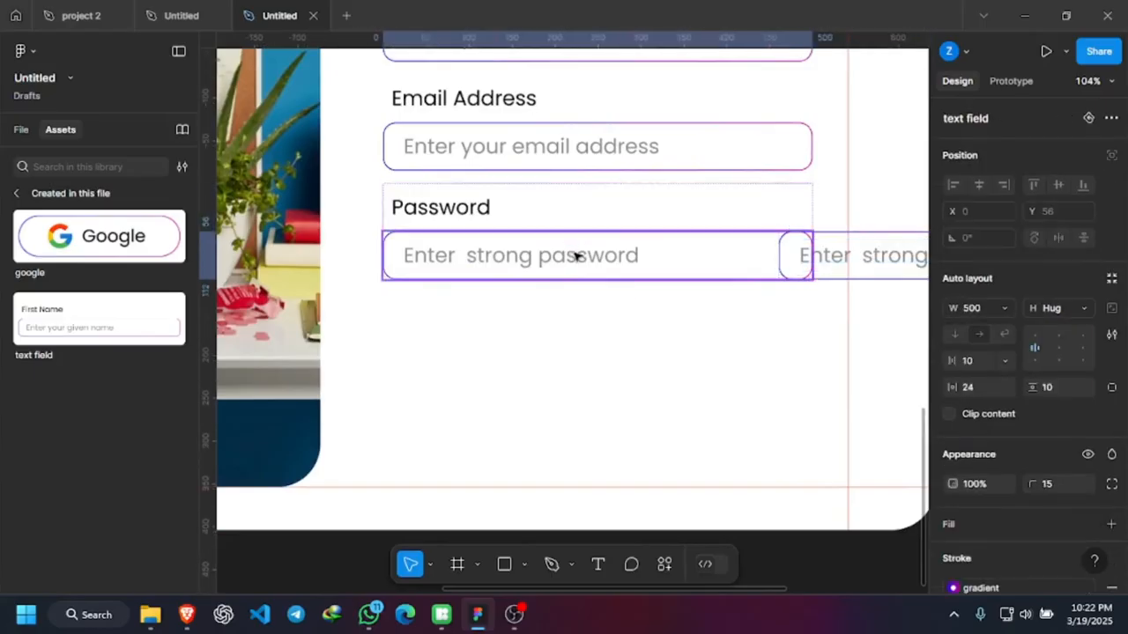
click(1001, 306)
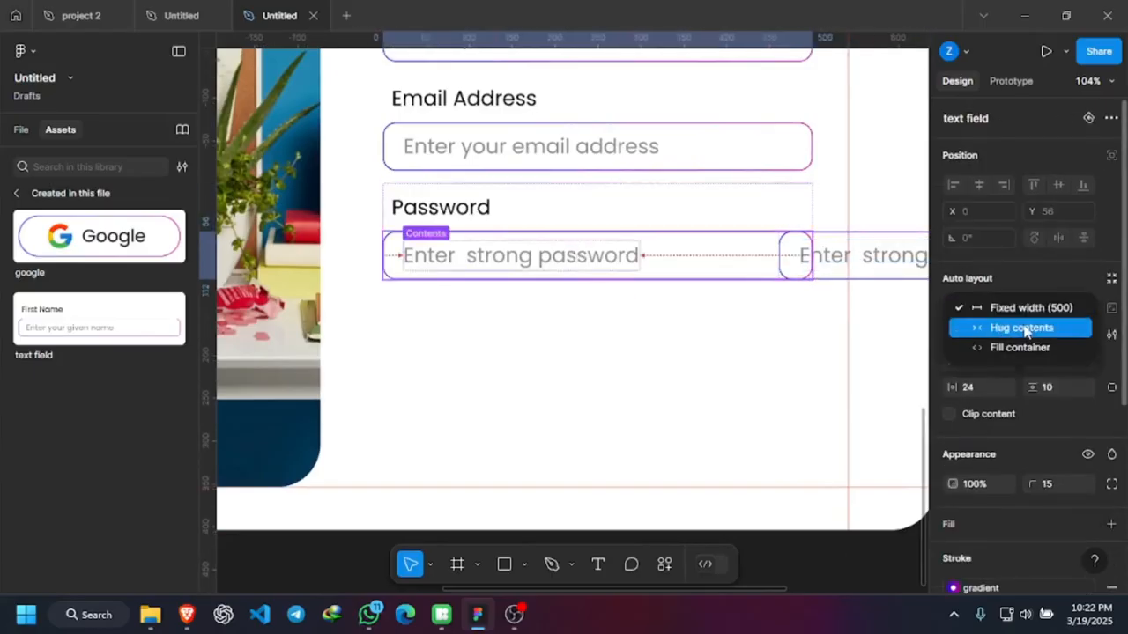
click(1023, 327)
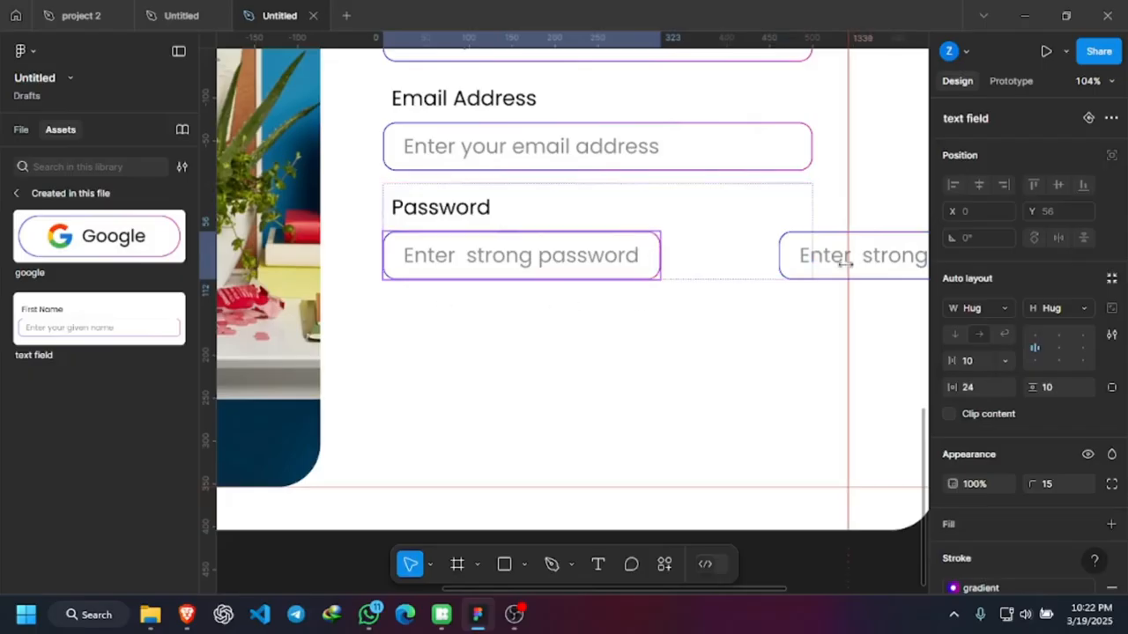
Move the duplicated input box beside the shortened password box, to about X 1141, Y 676.
click(897, 263)
drag(869, 260, 827, 261)
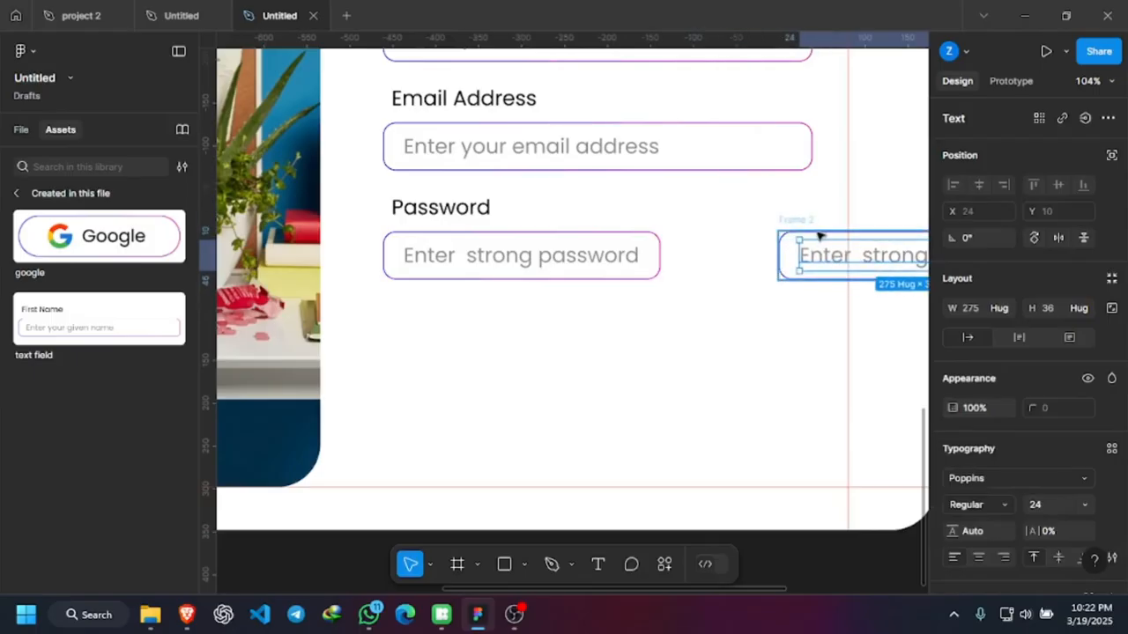
click(826, 234)
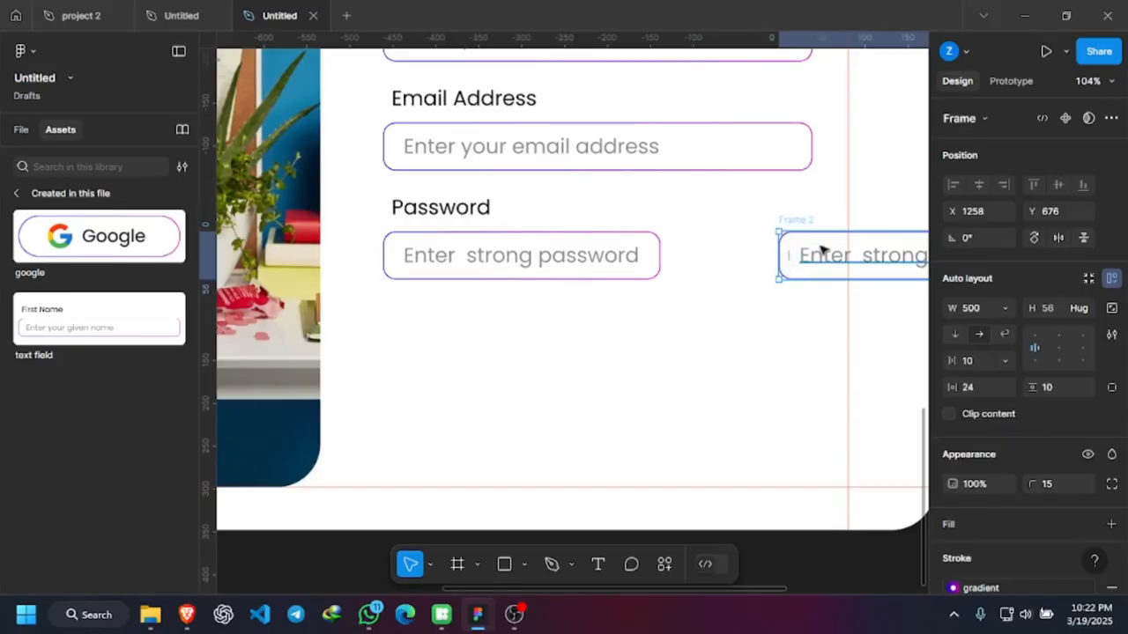
drag(786, 256, 724, 254)
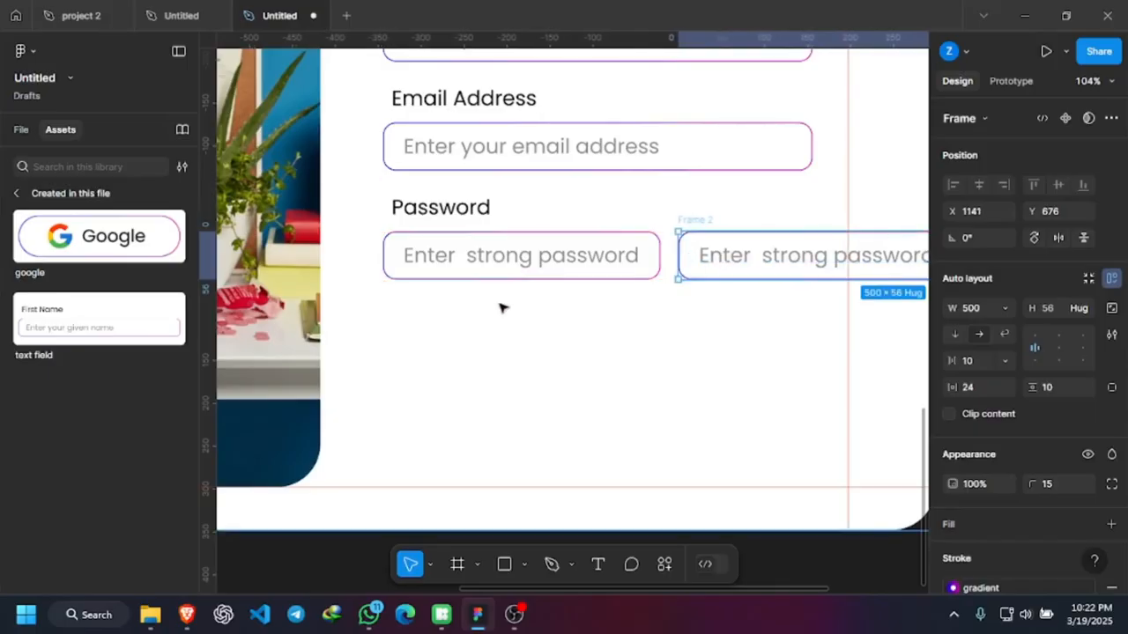
Narrow the duplicated input box to a width of 156, matching the edge of the fields above.
scroll(529, 304, down, 4)
scroll(774, 282, up, 1)
drag(779, 282, 618, 282)
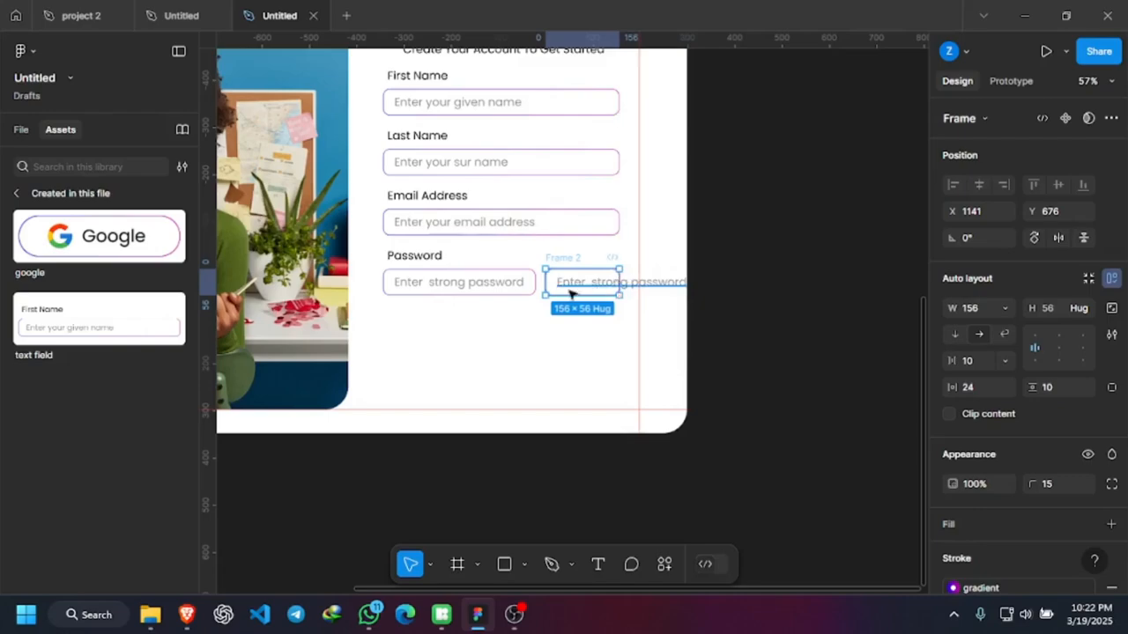
Set the duplicated input box's width to hug its contents.
scroll(571, 284, up, 6)
scroll(572, 277, up, 2)
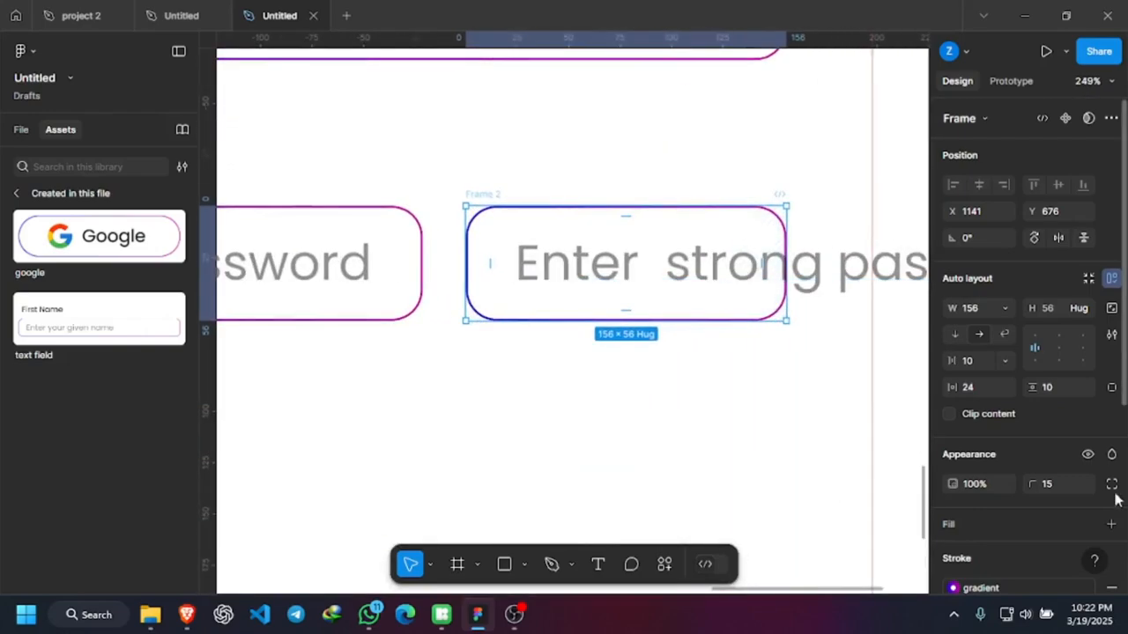
click(1005, 309)
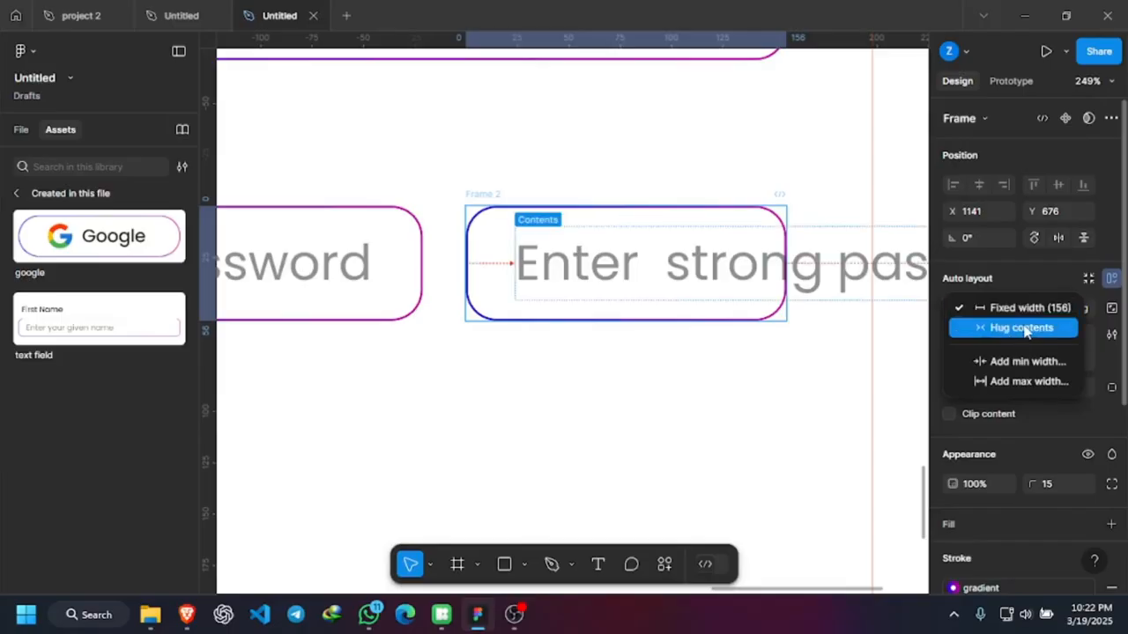
click(1022, 328)
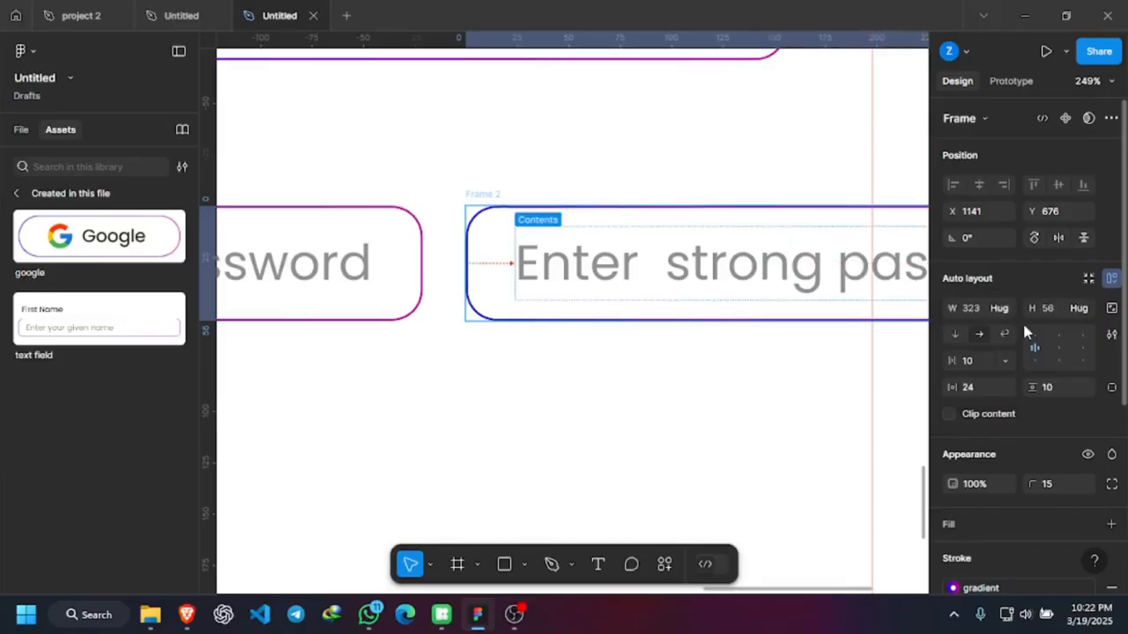
Replace the placeholder text in the duplicated input box with "Submit" and keep that text layer selected.
double_click(651, 273)
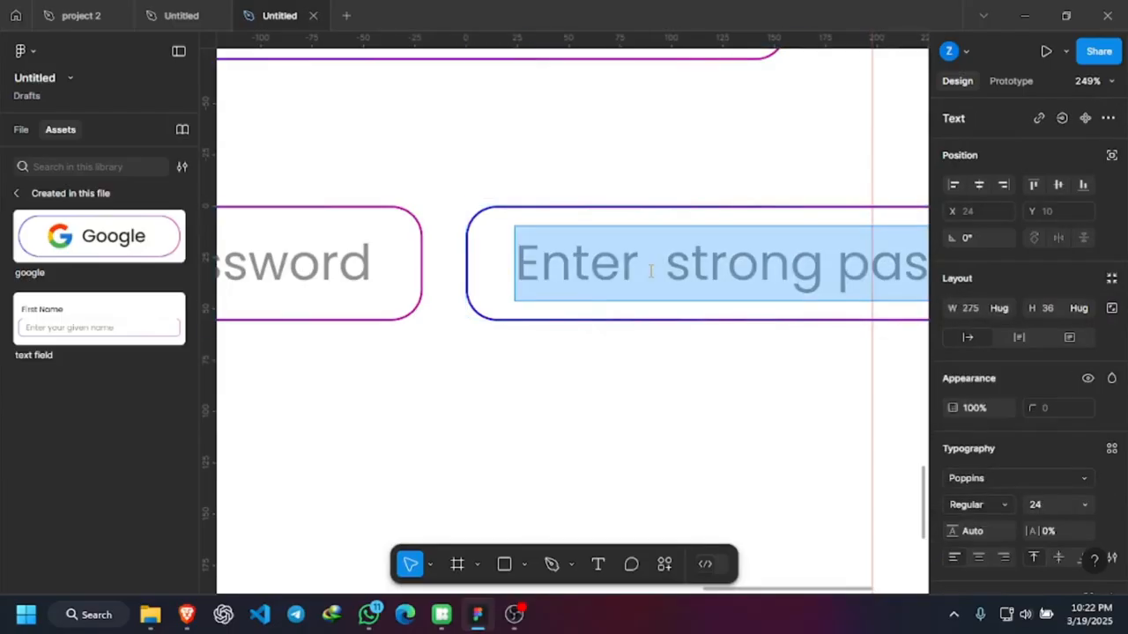
click(651, 271)
key(ctrl+a)
text(S)
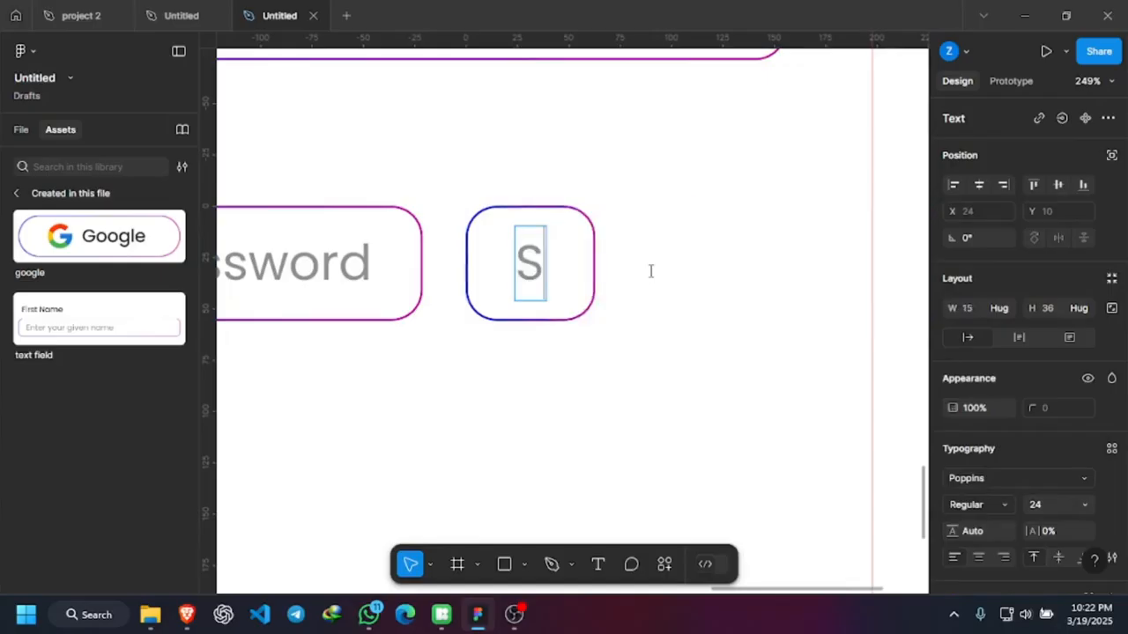
text(ubmit)
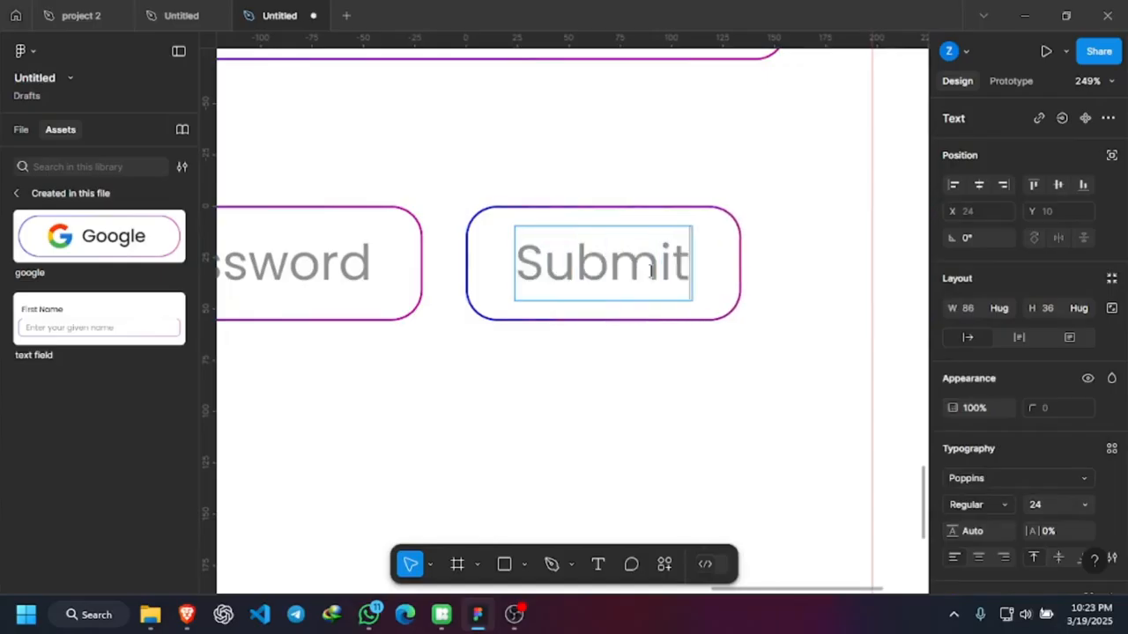
key(Escape)
scroll(650, 312, down, 3)
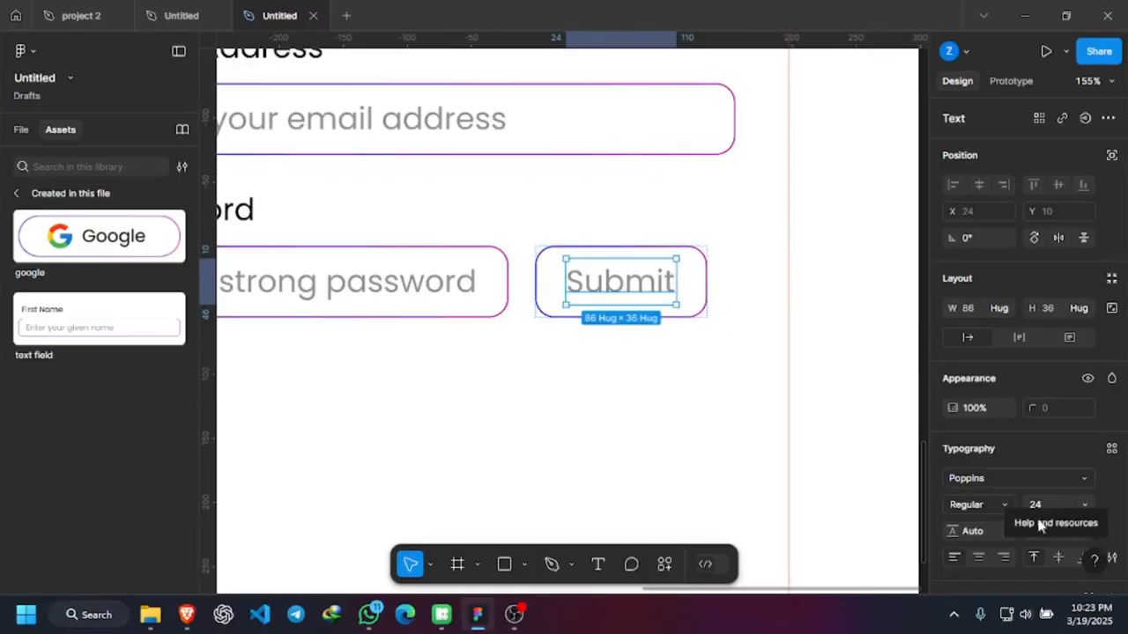
scroll(1027, 507, down, 3)
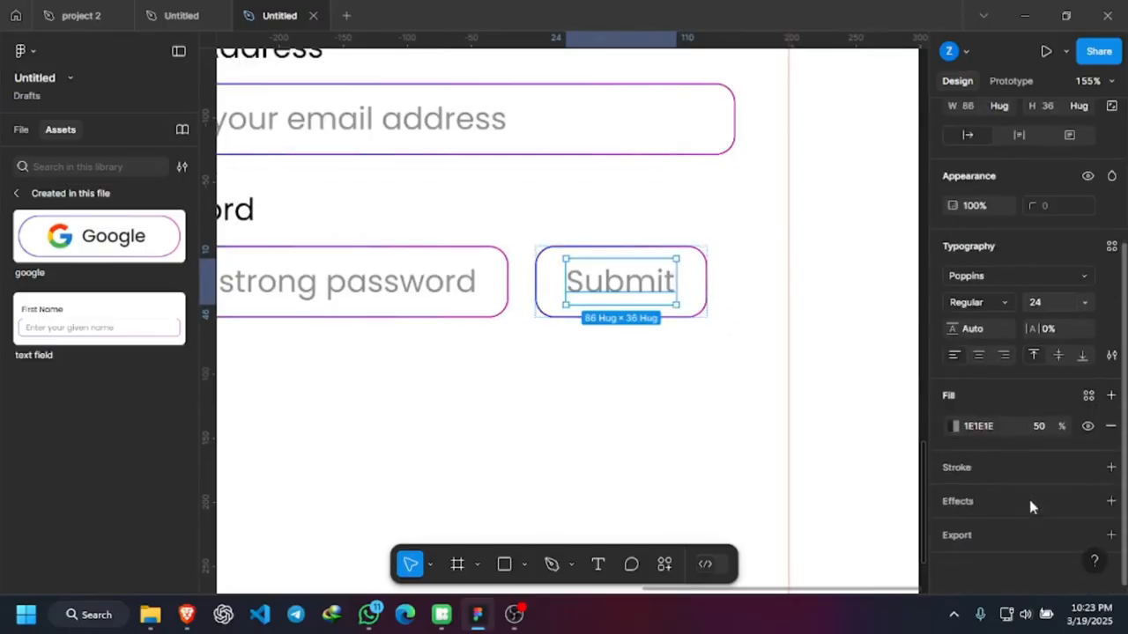
Select the frame around the Submit text and center its contents in the auto layout alignment.
click(712, 301)
double_click(646, 291)
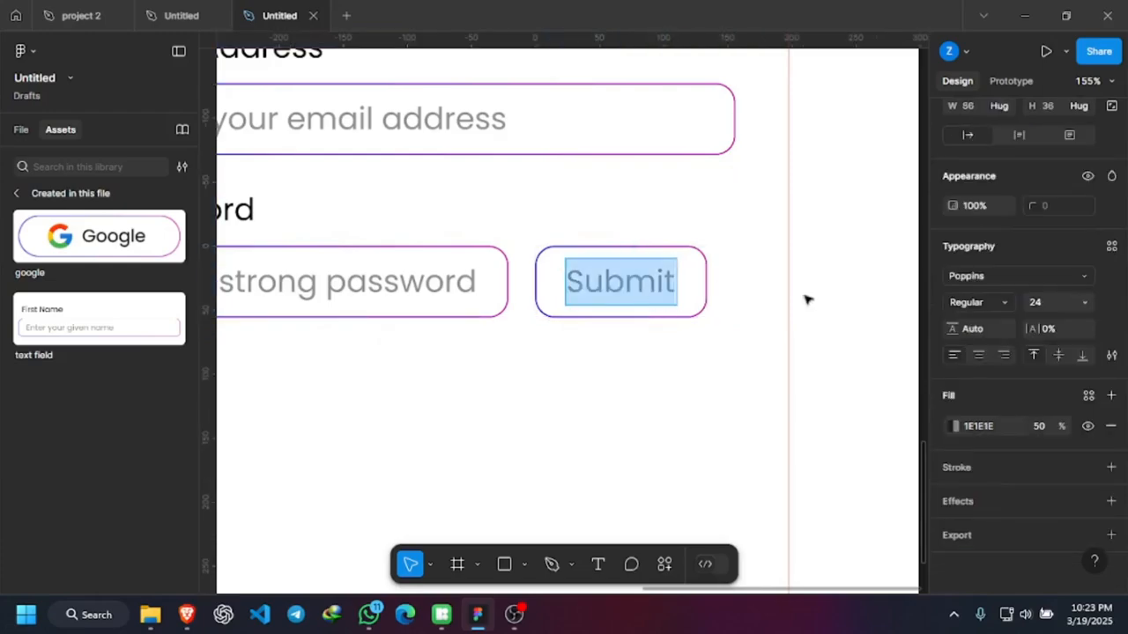
click(690, 304)
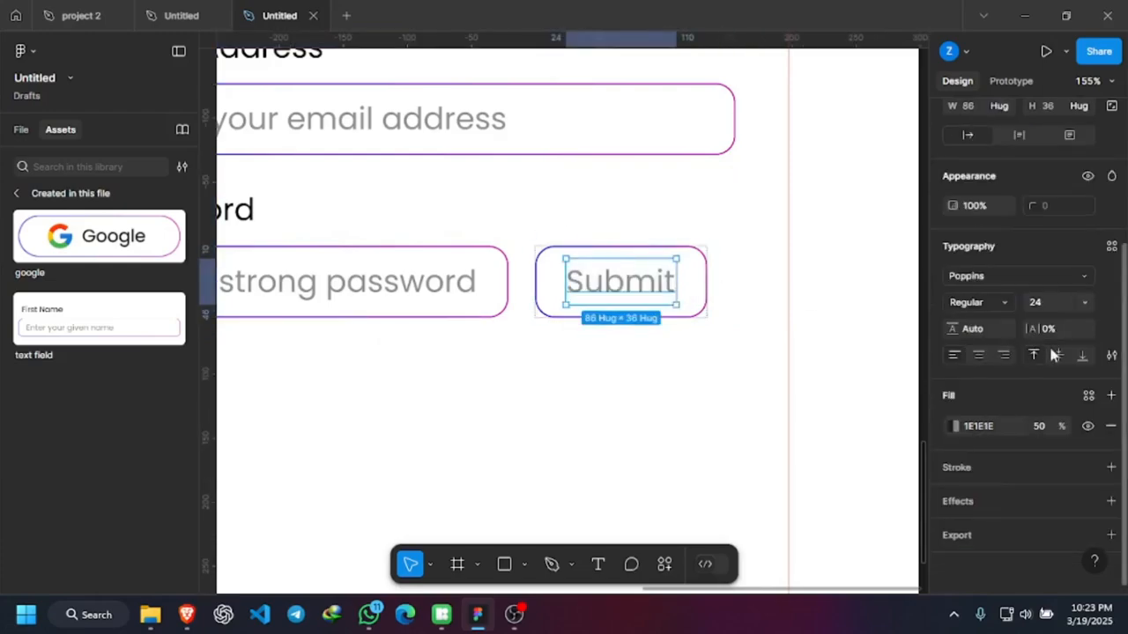
scroll(1038, 300, up, 5)
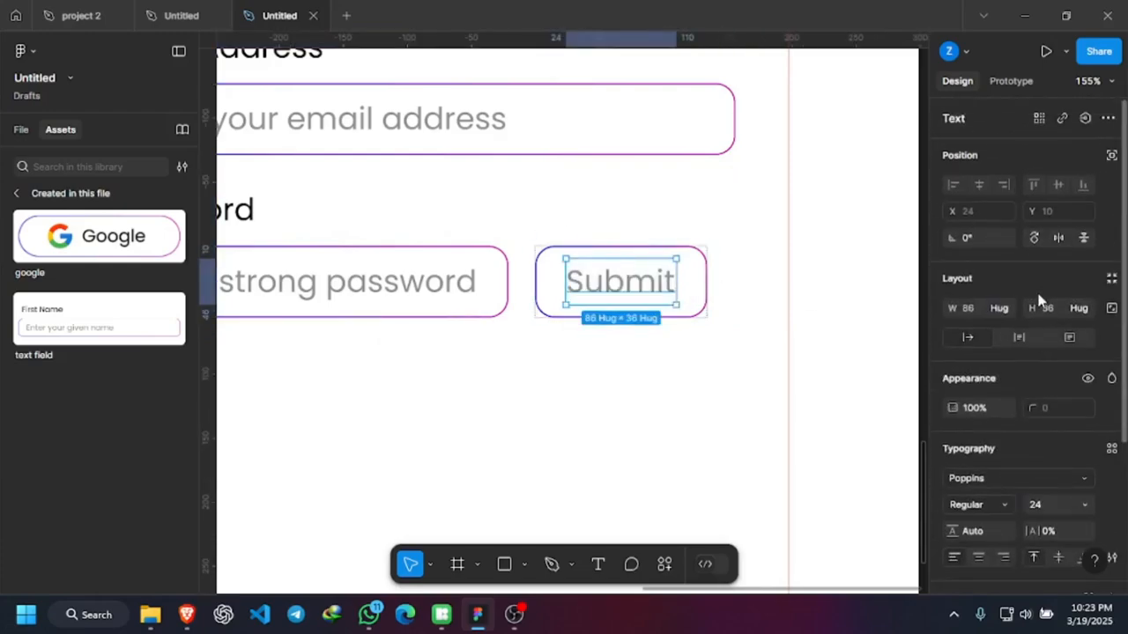
click(693, 255)
click(1058, 356)
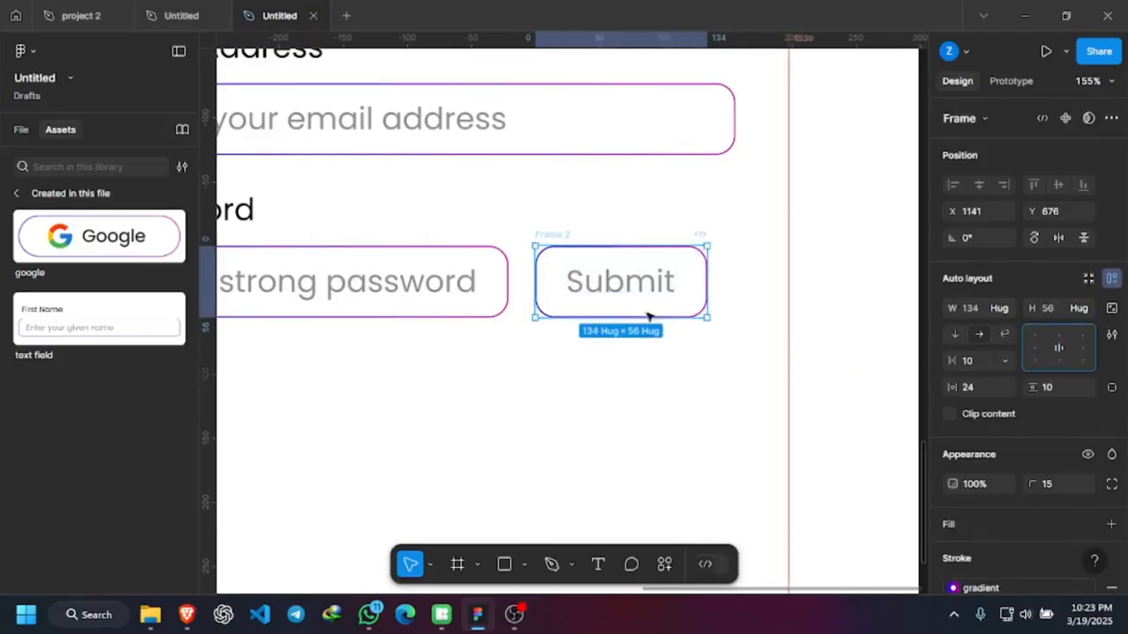
Add a fill to the Submit frame and apply the saved "gradient" color style to it.
scroll(1035, 409, down, 3)
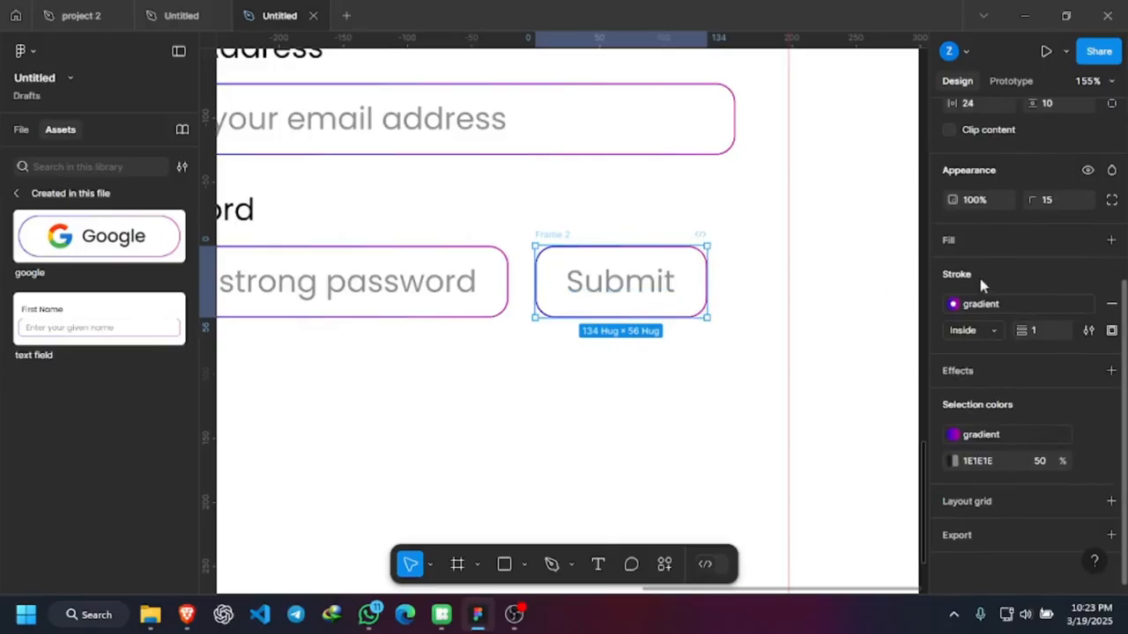
click(951, 247)
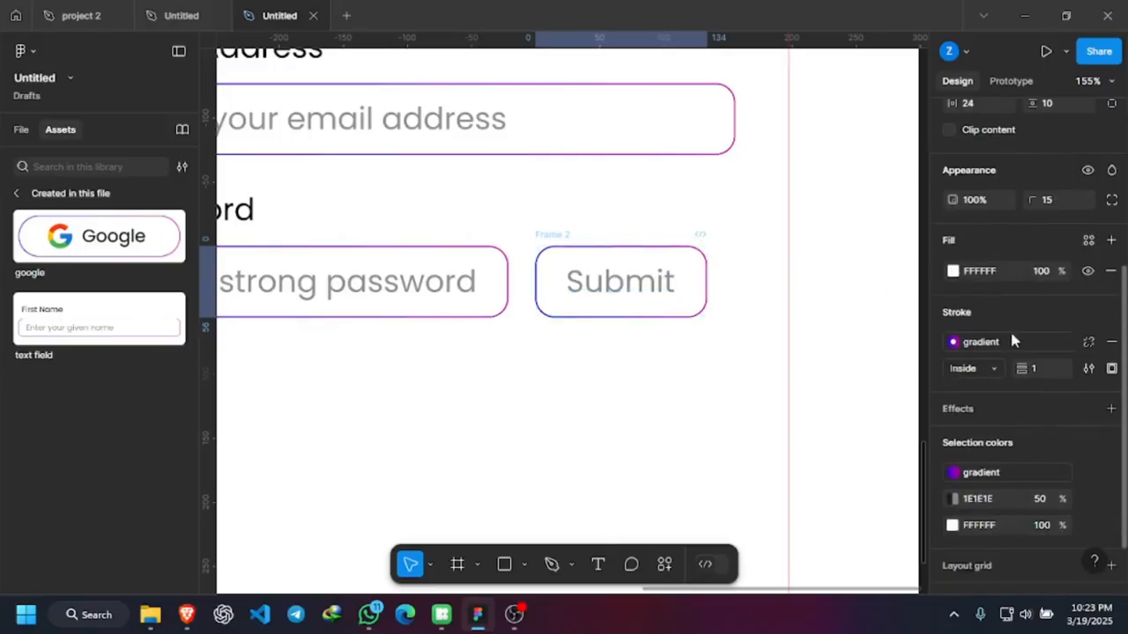
click(953, 271)
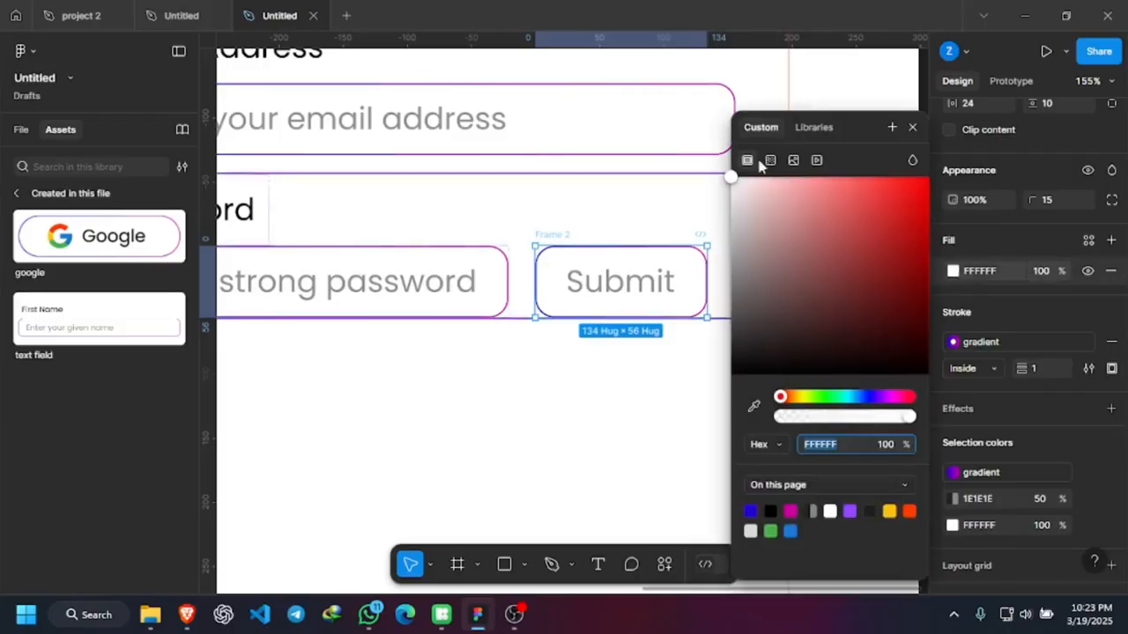
click(814, 130)
click(749, 235)
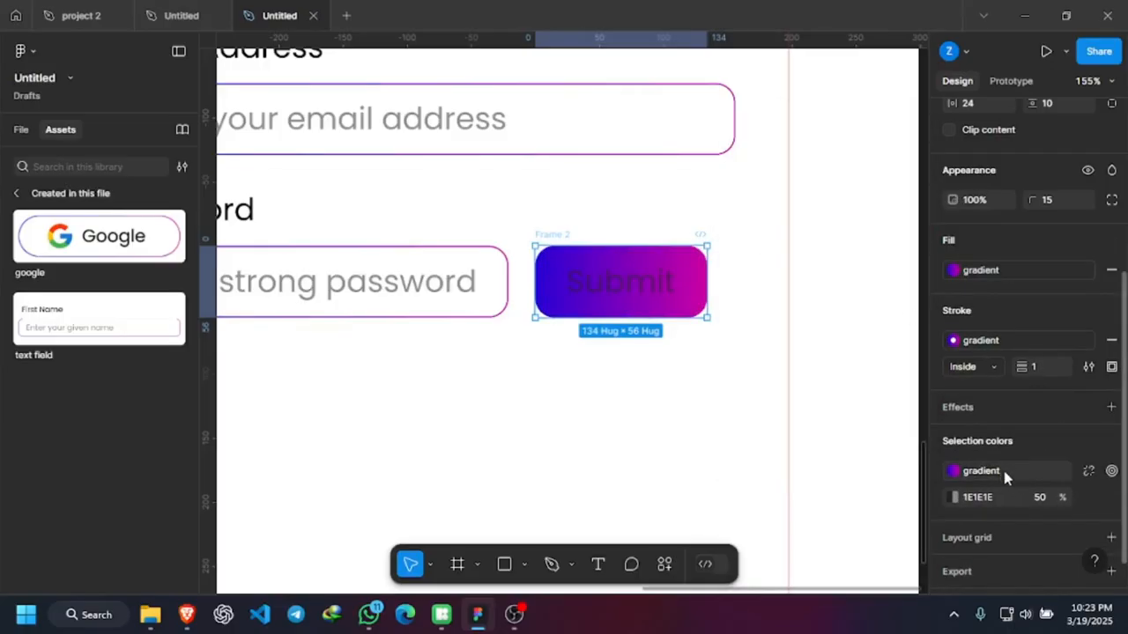
Change the Submit text's fill color to white FFFFFF at 100% opacity.
scroll(1002, 466, down, 1)
double_click(640, 288)
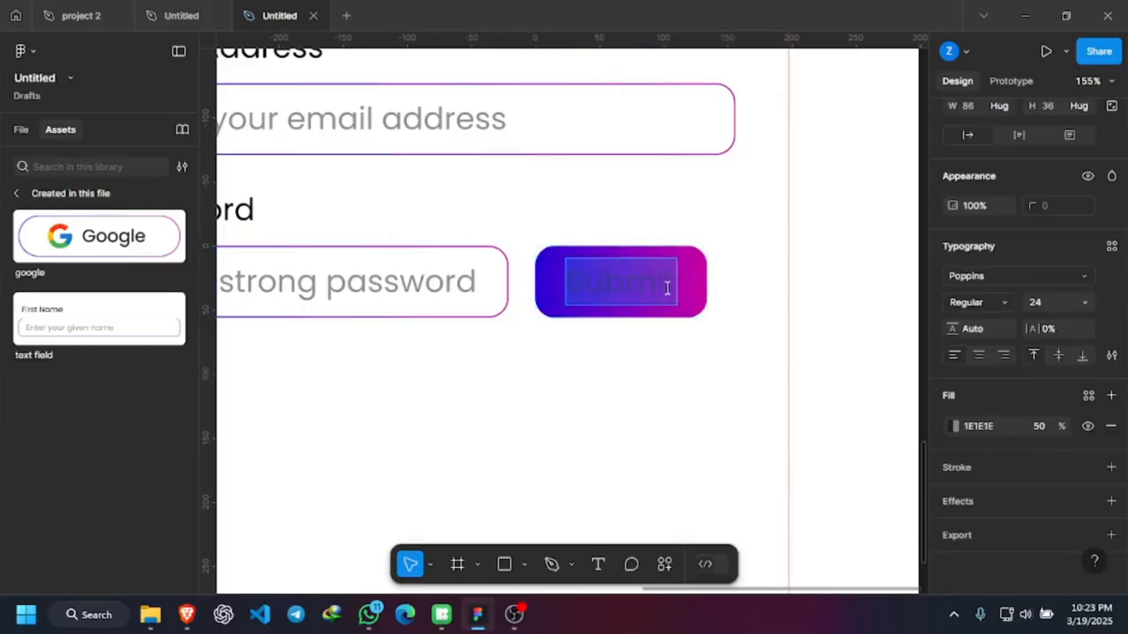
click(656, 283)
double_click(663, 285)
click(955, 426)
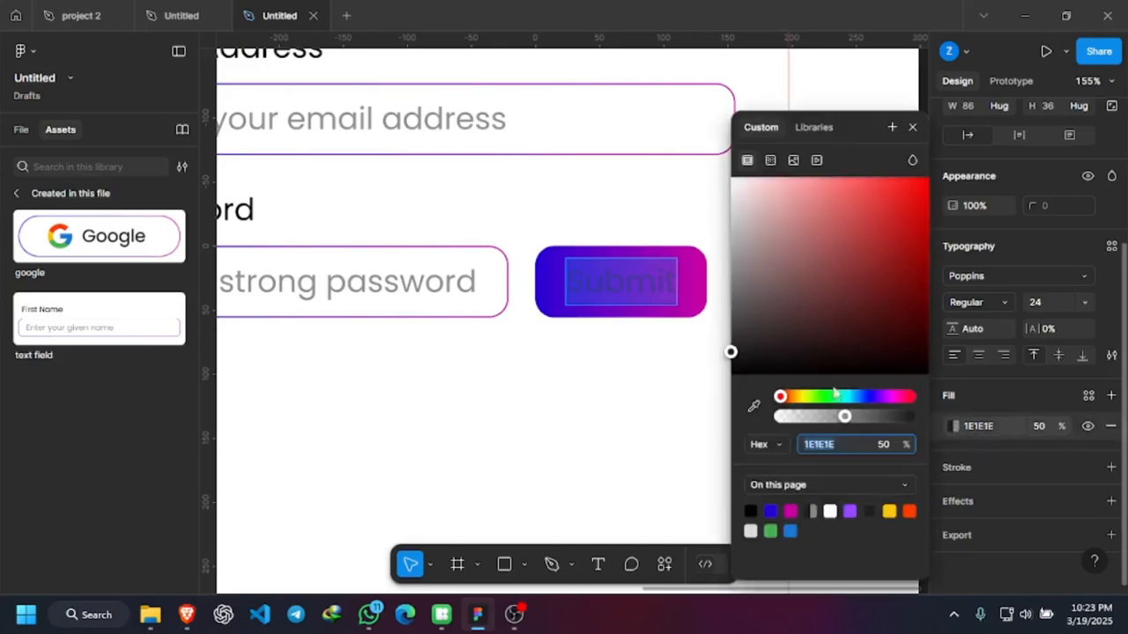
drag(769, 215, 700, 133)
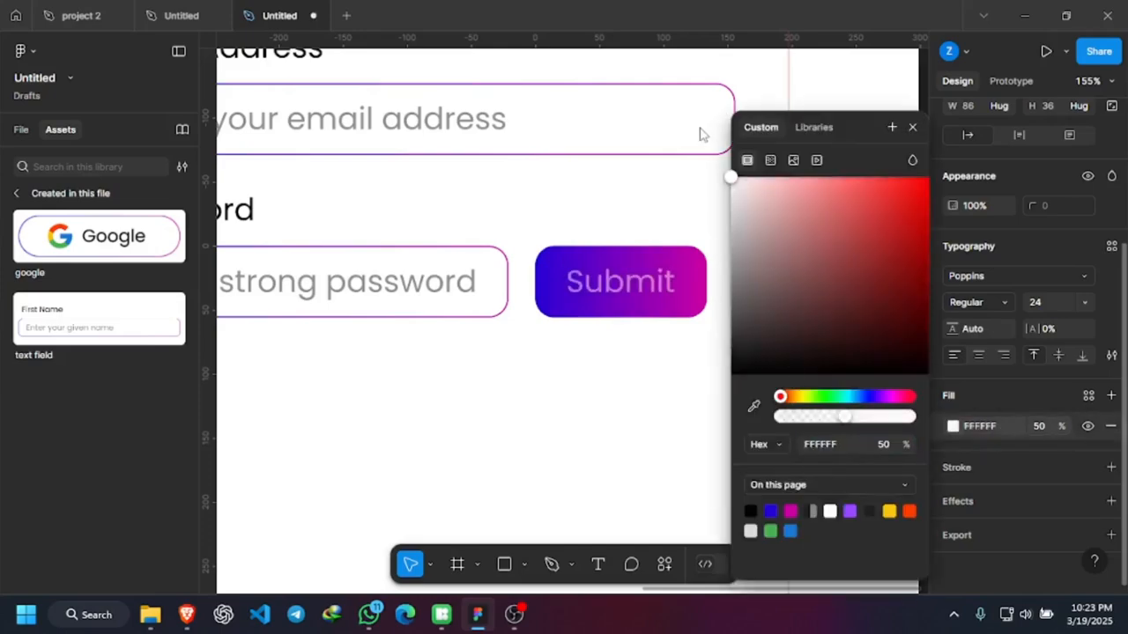
click(883, 445)
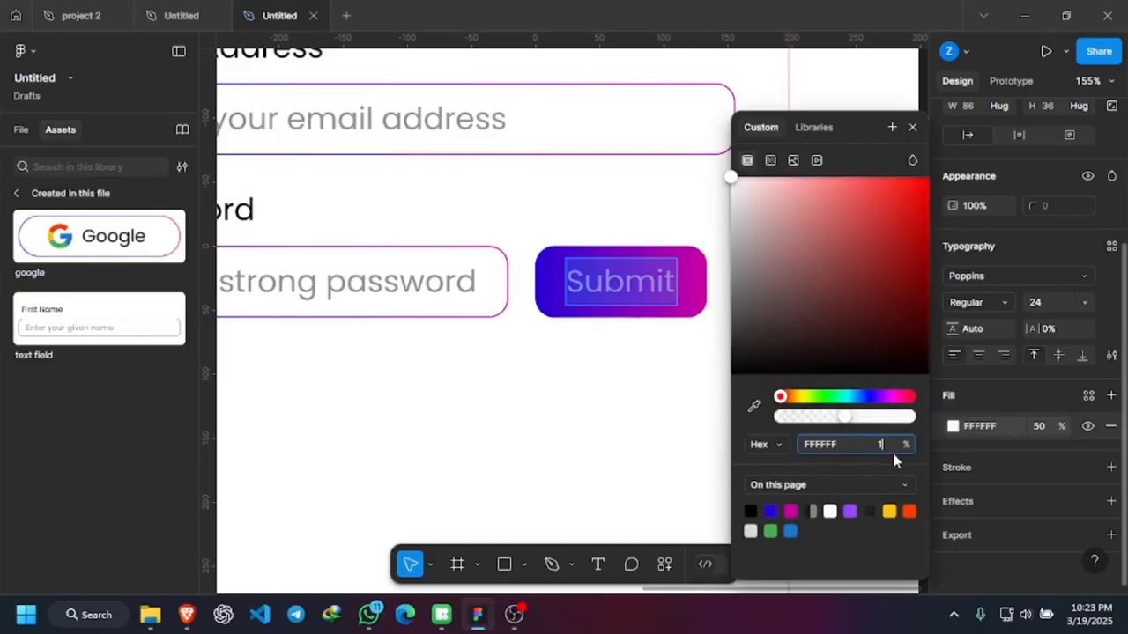
text(100)
key(Return)
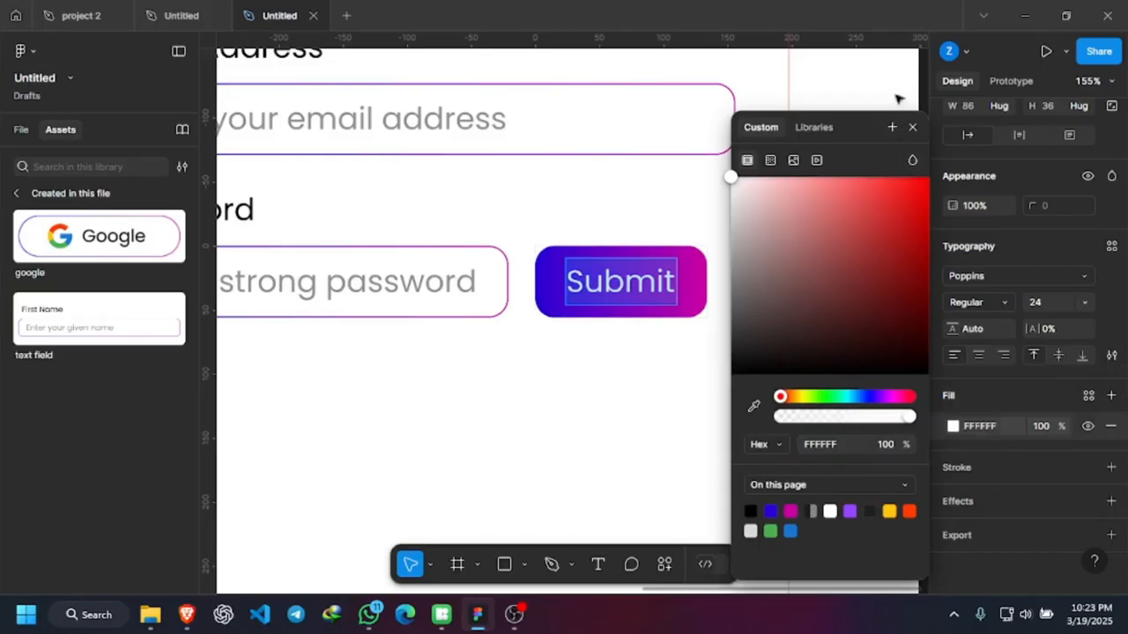
key(Escape)
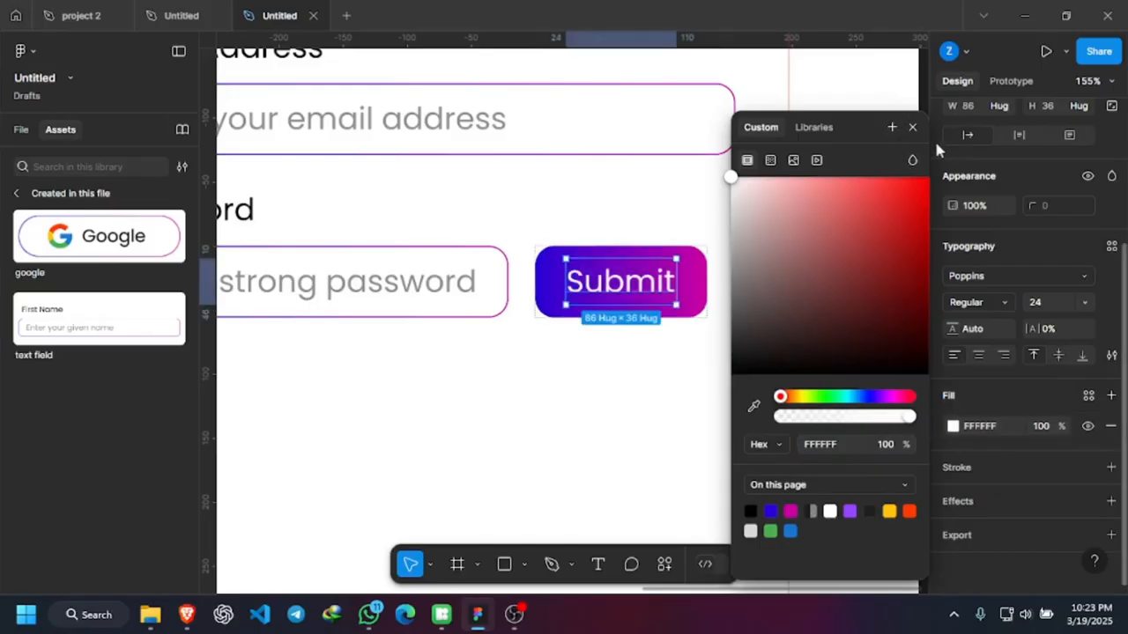
Set the Submit text's font weight to Bold and clear the selection.
click(1004, 304)
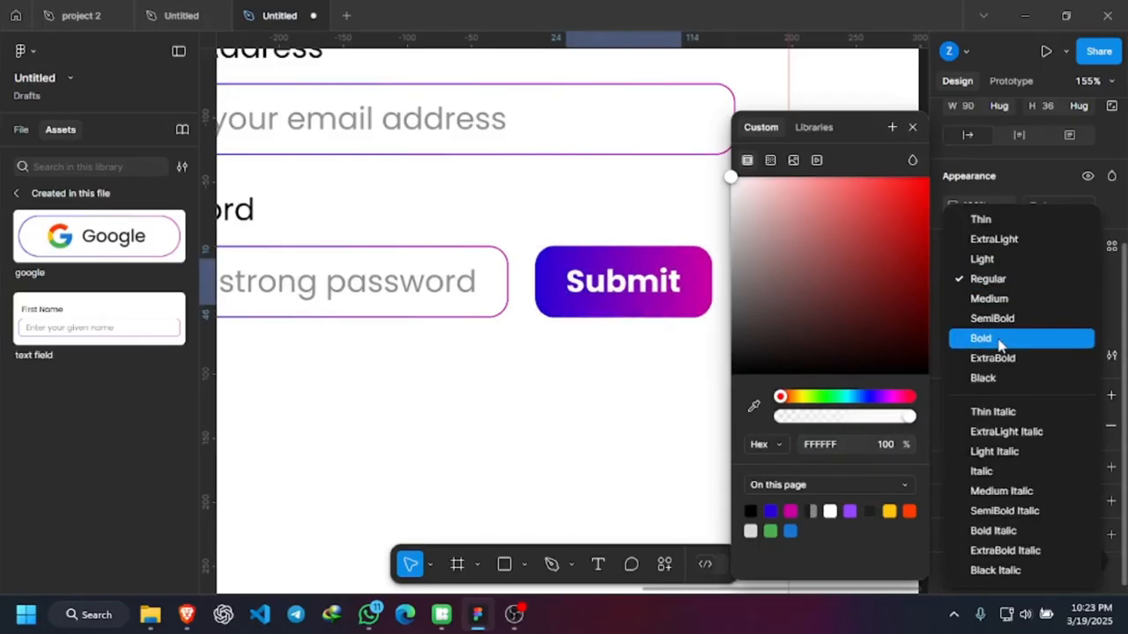
click(1000, 343)
click(546, 456)
scroll(546, 456, up, 1)
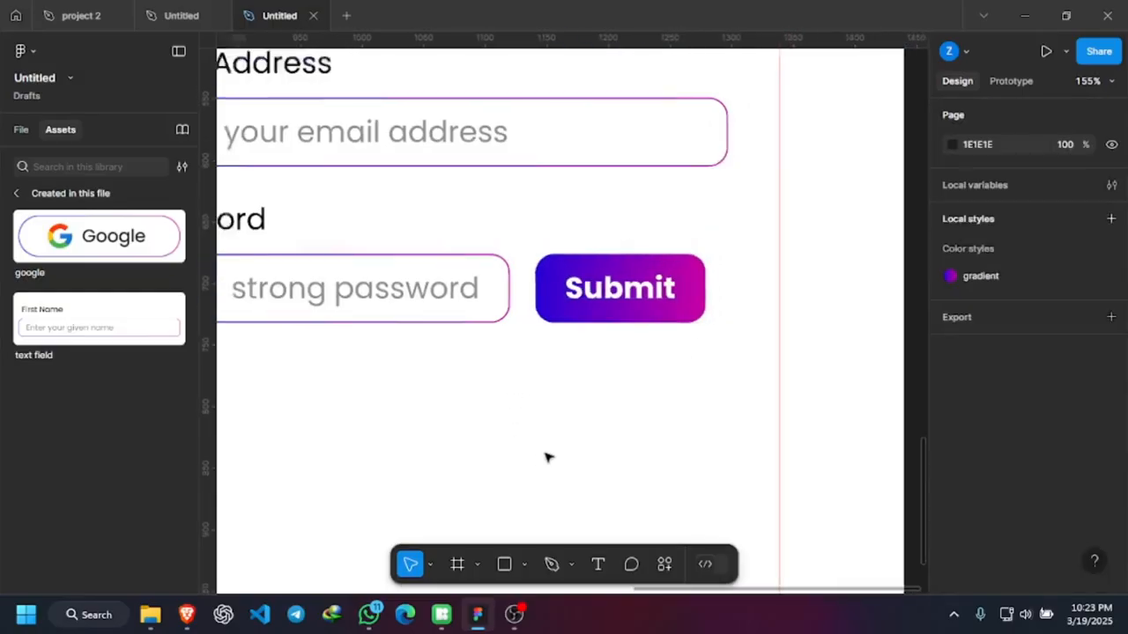
Nudge the Submit button horizontally to X 1159 so its outer edge lines up with the input fields above, then deselect it.
scroll(666, 309, down, 5)
scroll(601, 368, up, 4)
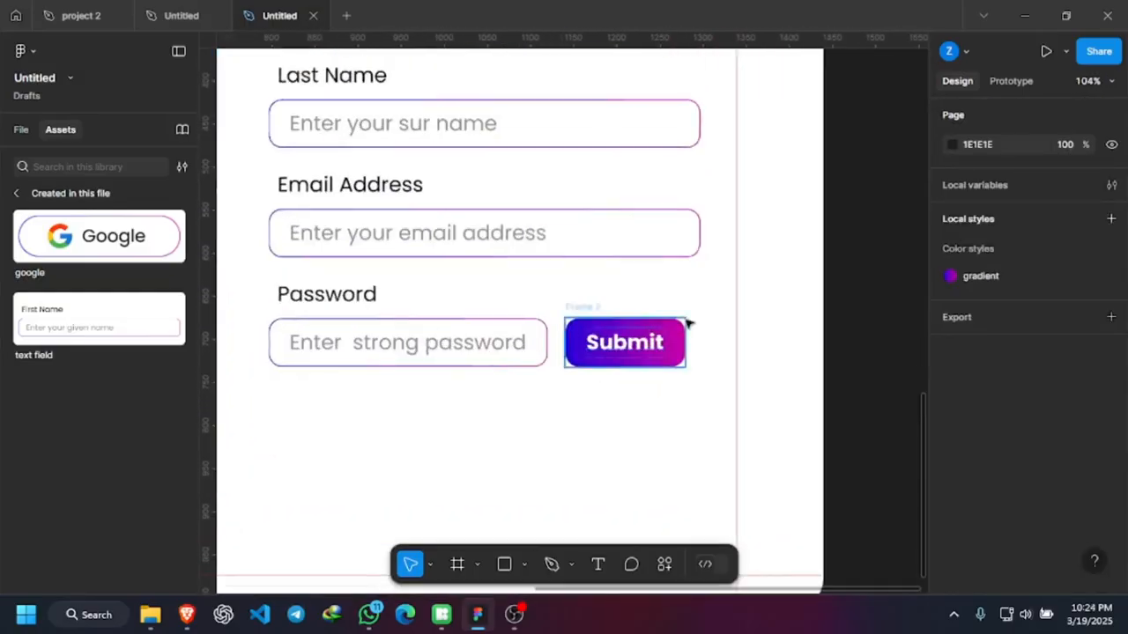
scroll(688, 324, up, 3)
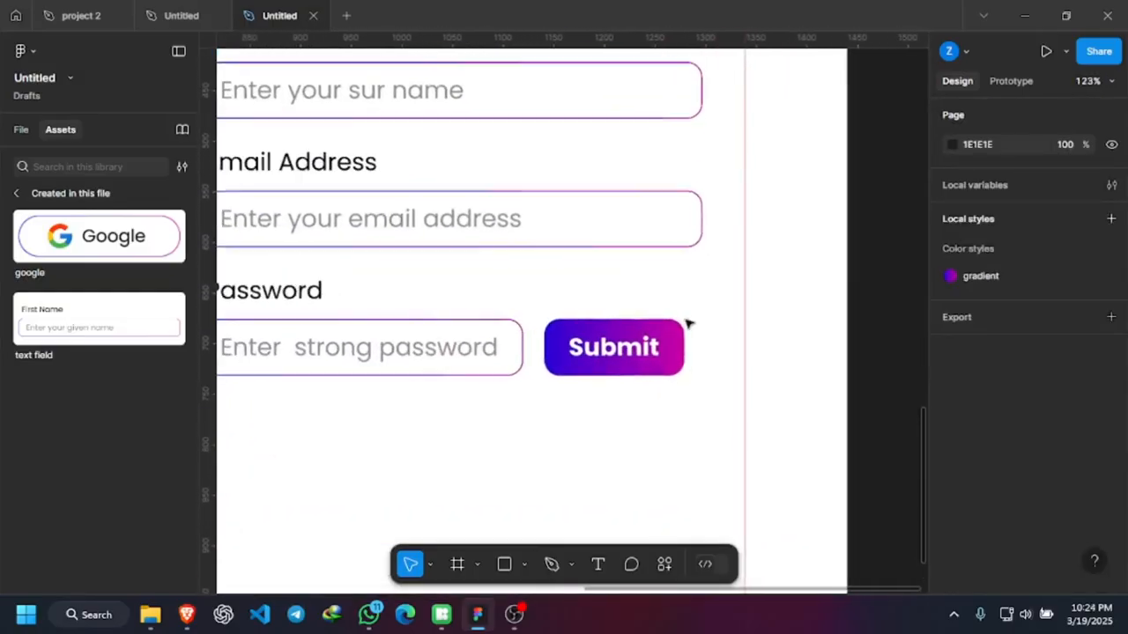
click(643, 353)
click(682, 353)
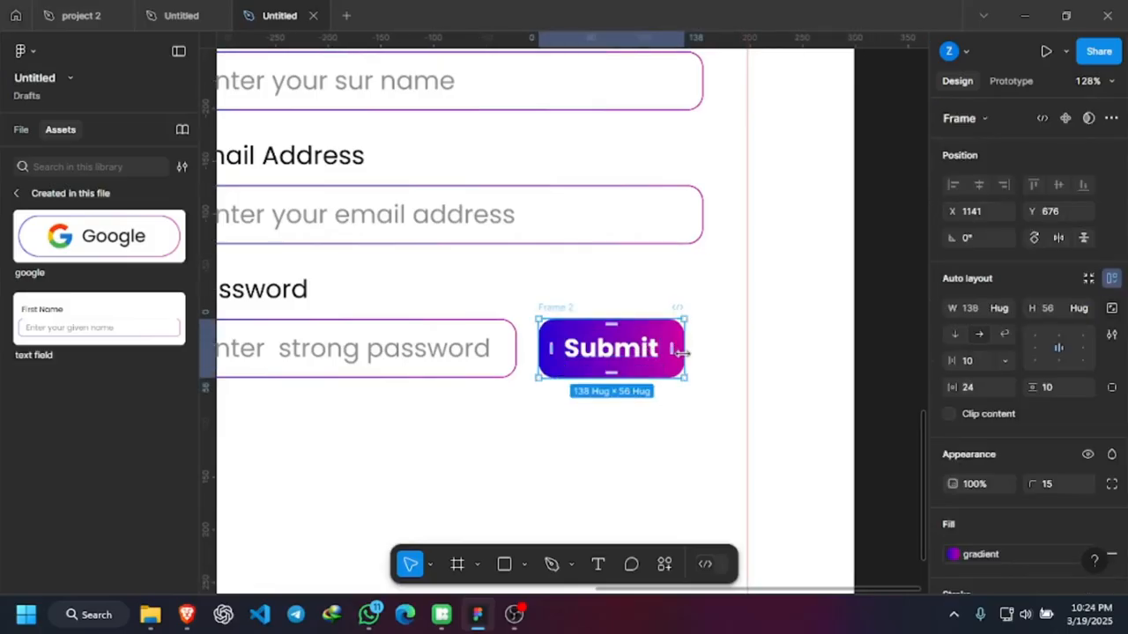
key(Right)
key(Right)
key(Right)
key(Right)
key(Right)
key(Right)
key(Right)
key(Right)
key(Right)
key(Right)
key(Right)
key(Right)
key(Right)
key(Right)
key(Right)
key(Right)
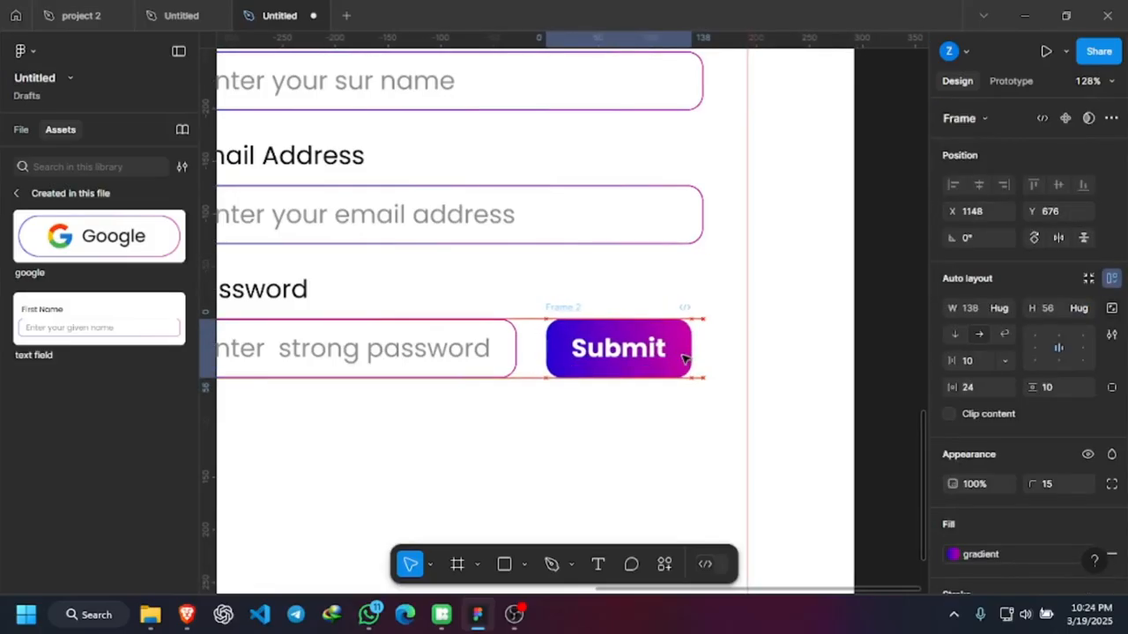
key(Right)
key(Right)
key(Right)
key(Right)
key(Right)
key(Right)
key(Right)
key(Right)
key(Right)
key(Right)
key(Right)
key(Right)
key(Right)
key(Right)
key(Right)
key(Right)
key(Right)
key(Right)
key(Right)
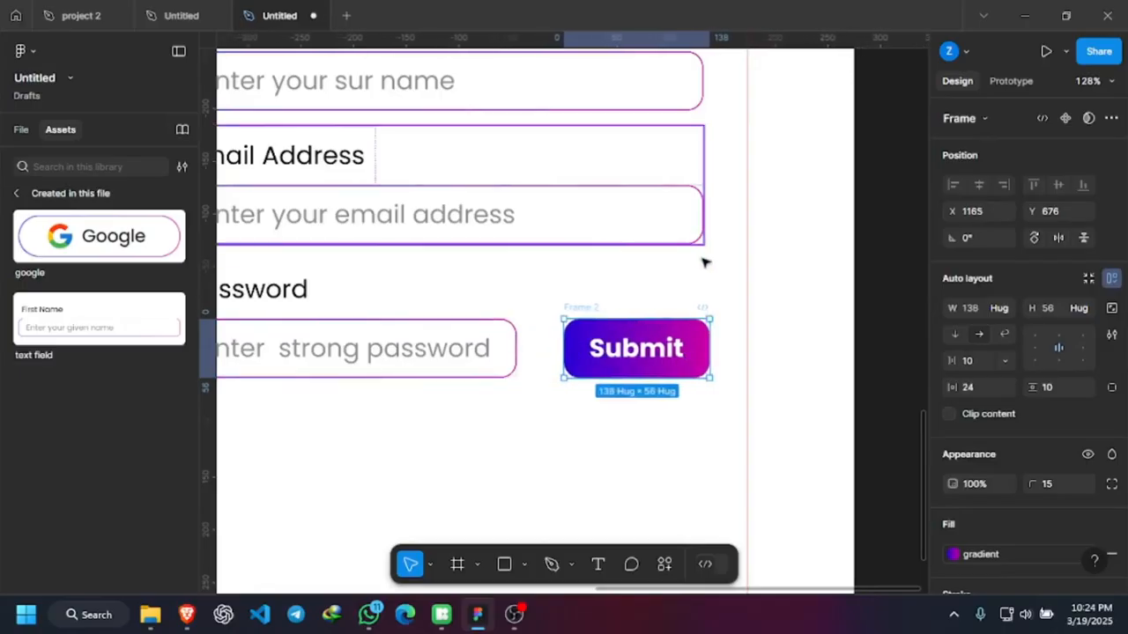
key(Left)
key(Left)
key(Left)
key(Left)
key(Left)
key(Left)
key(Left)
key(Left)
key(Left)
key(Left)
key(Left)
key(Left)
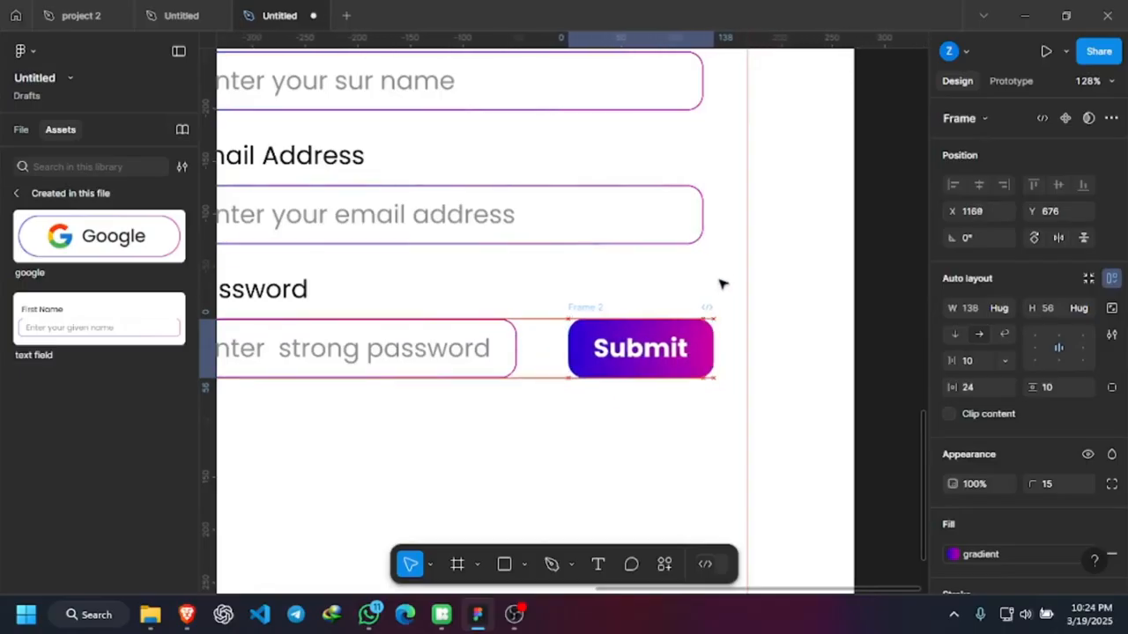
key(Left)
key(Left)
key(Left)
key(Left)
key(Left)
key(Left)
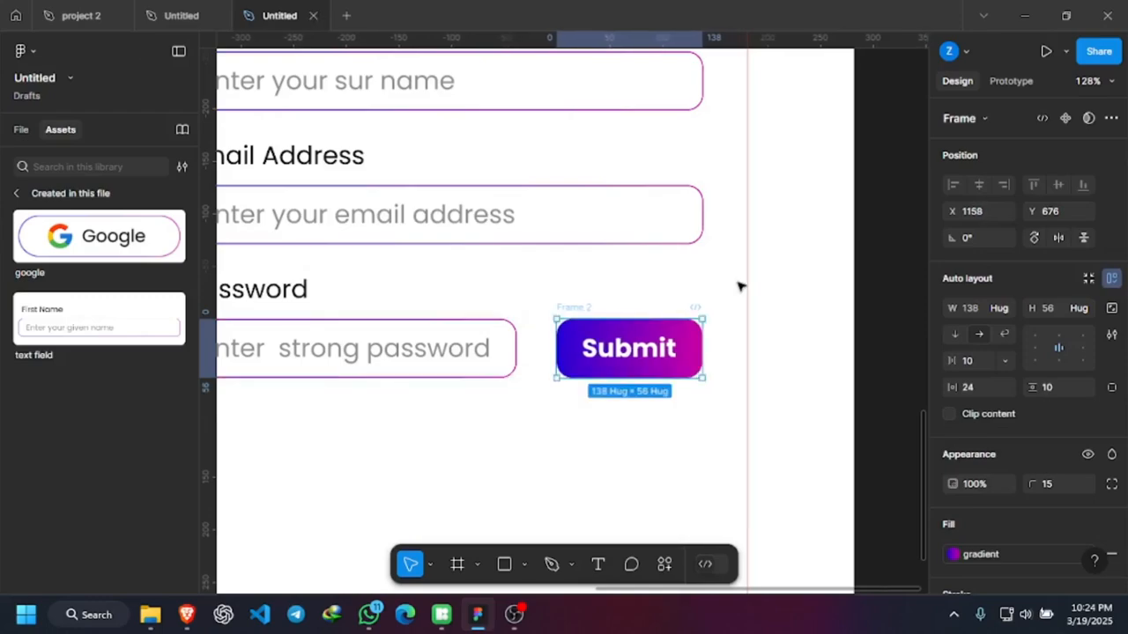
key(Right)
key(Right)
key(Right)
key(Right)
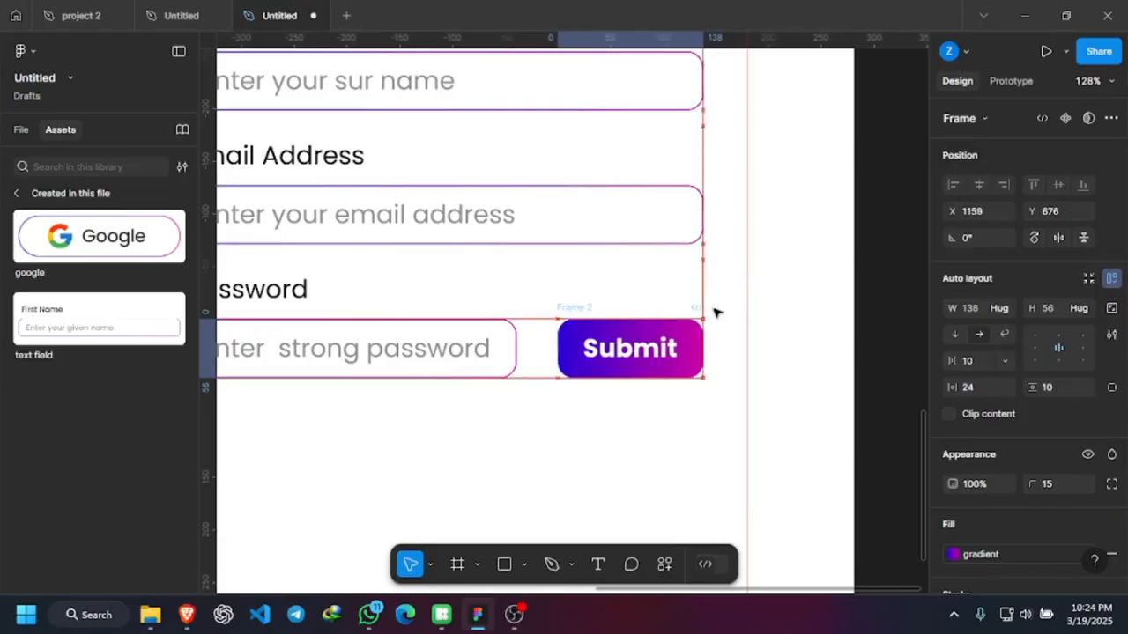
key(Left)
key(Left)
key(Left)
key(Left)
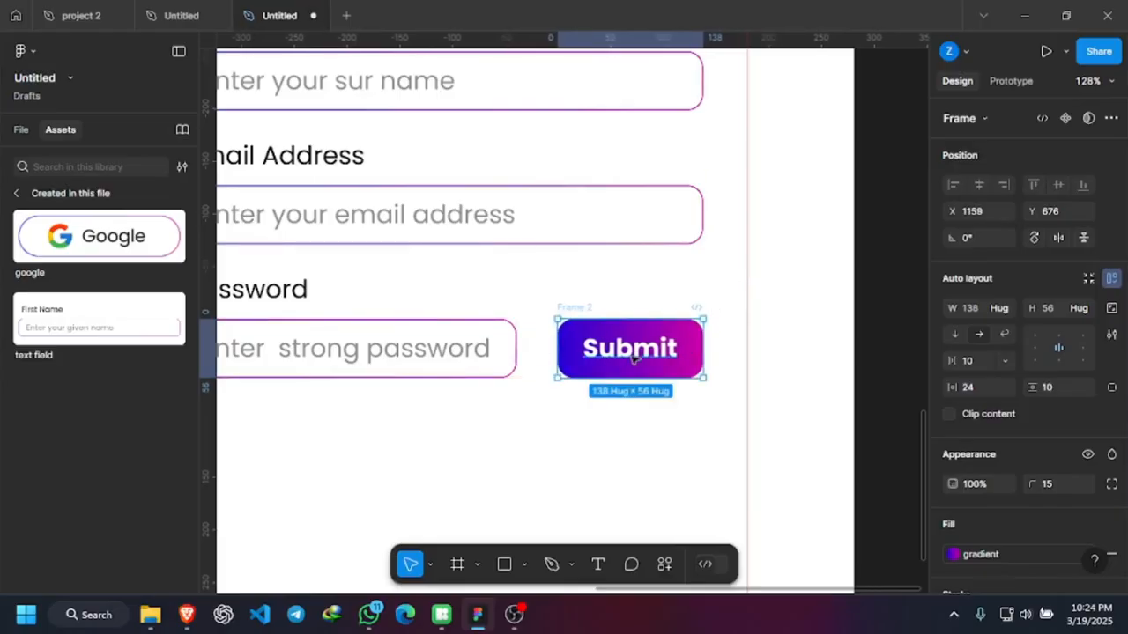
ctrl+scroll(637, 360, down, 5)
ctrl+scroll(639, 361, down, 1)
ctrl+scroll(620, 212, up, 3)
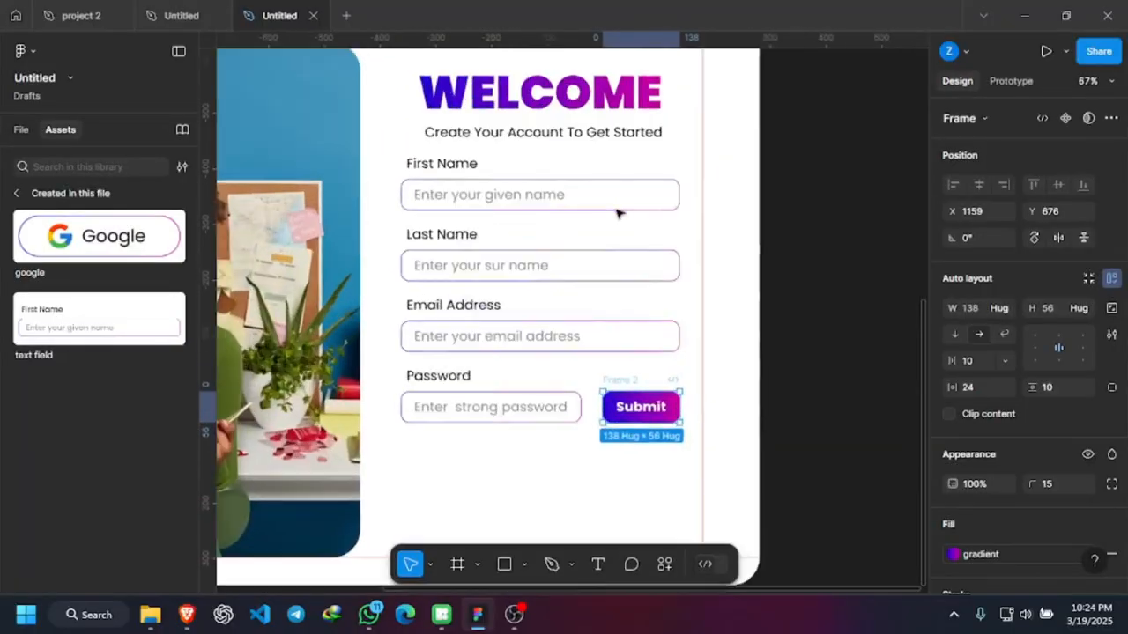
click(802, 432)
click(640, 440)
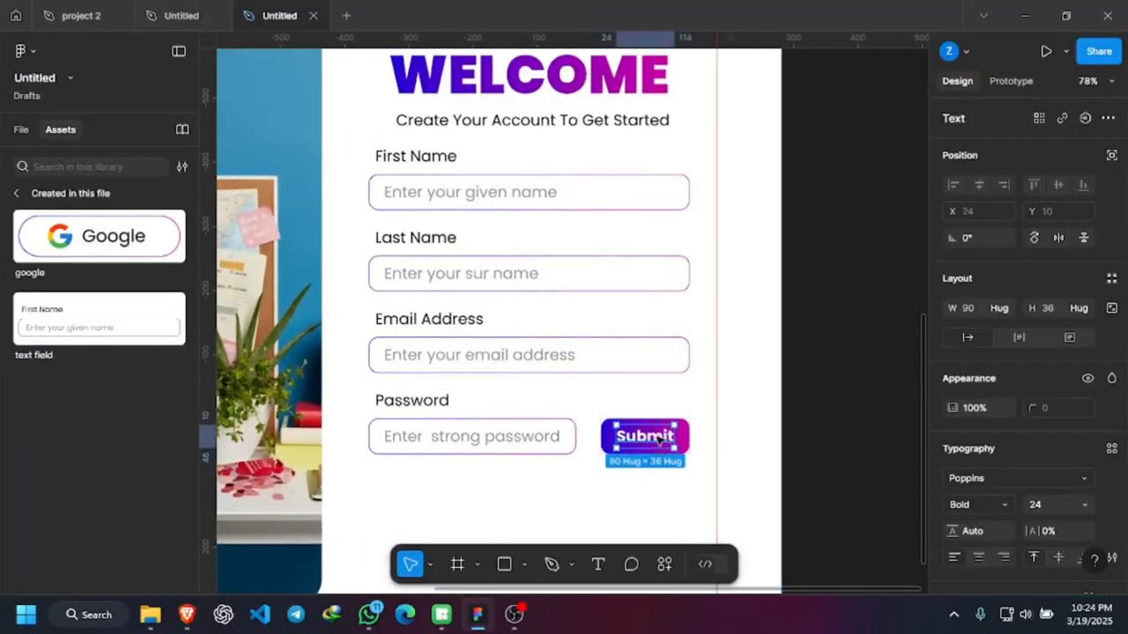
click(838, 448)
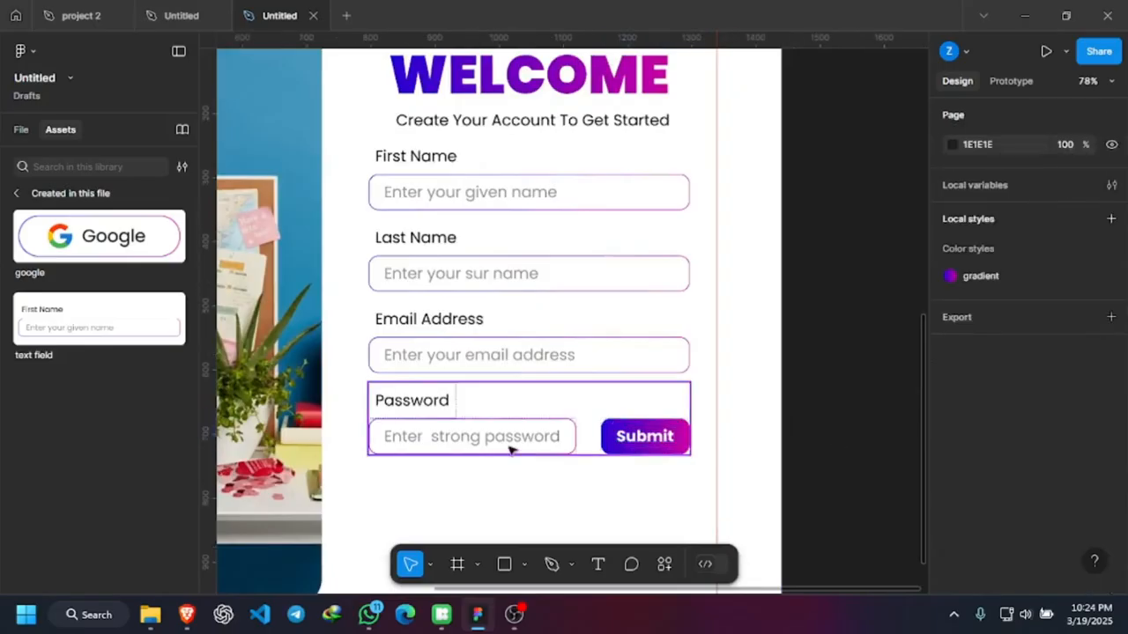
click(511, 449)
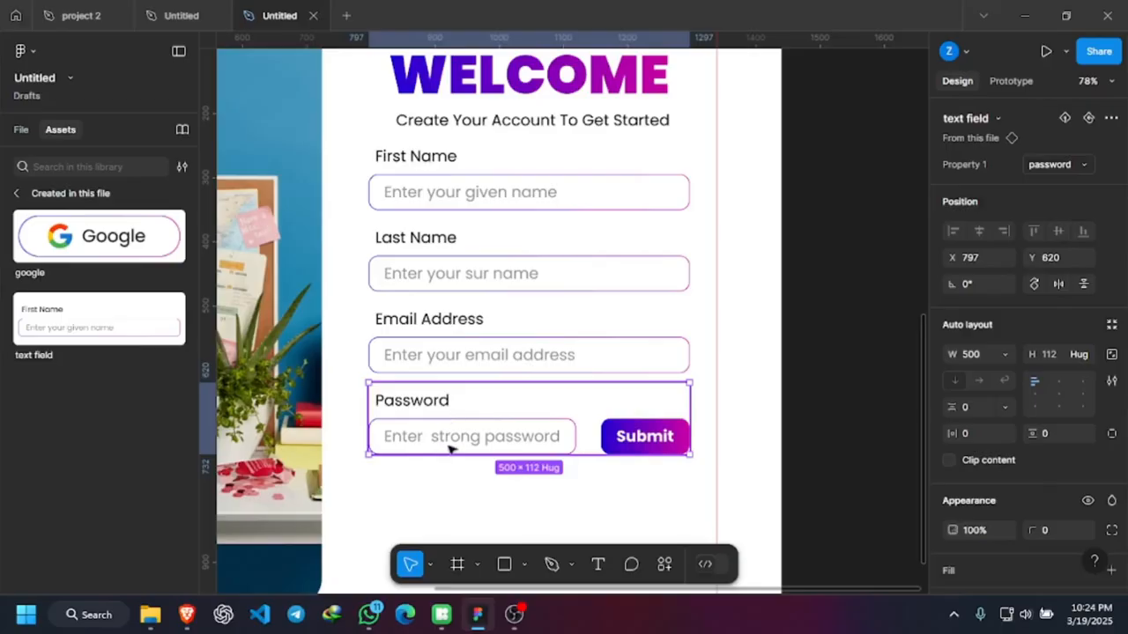
drag(449, 449, 433, 420)
key(ctrl+z)
shift+click(639, 441)
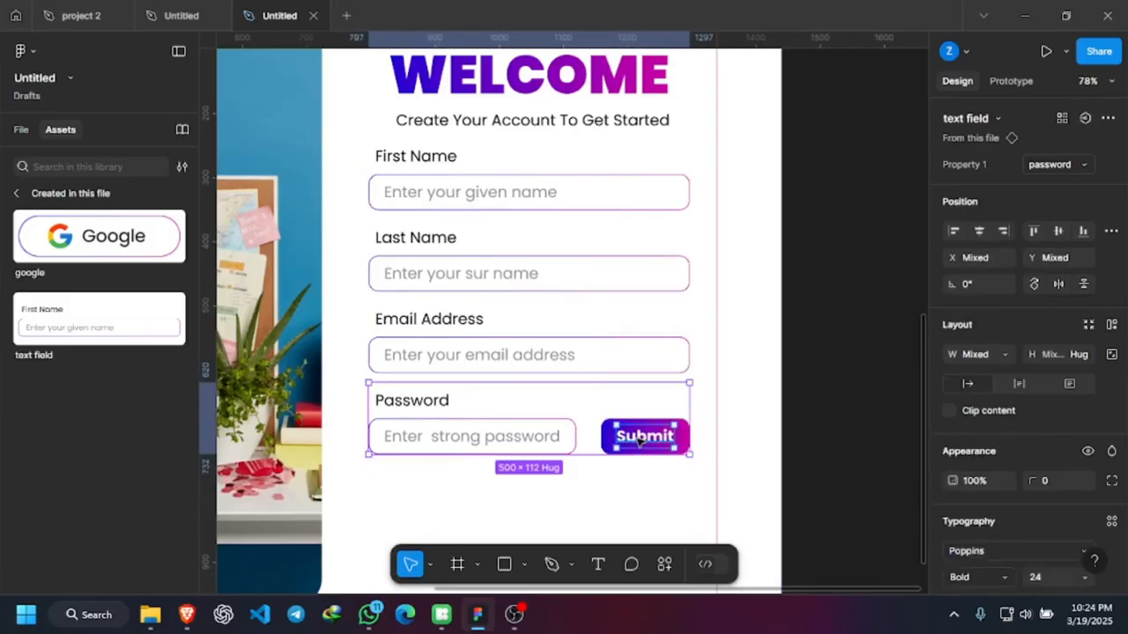
click(647, 499)
click(683, 449)
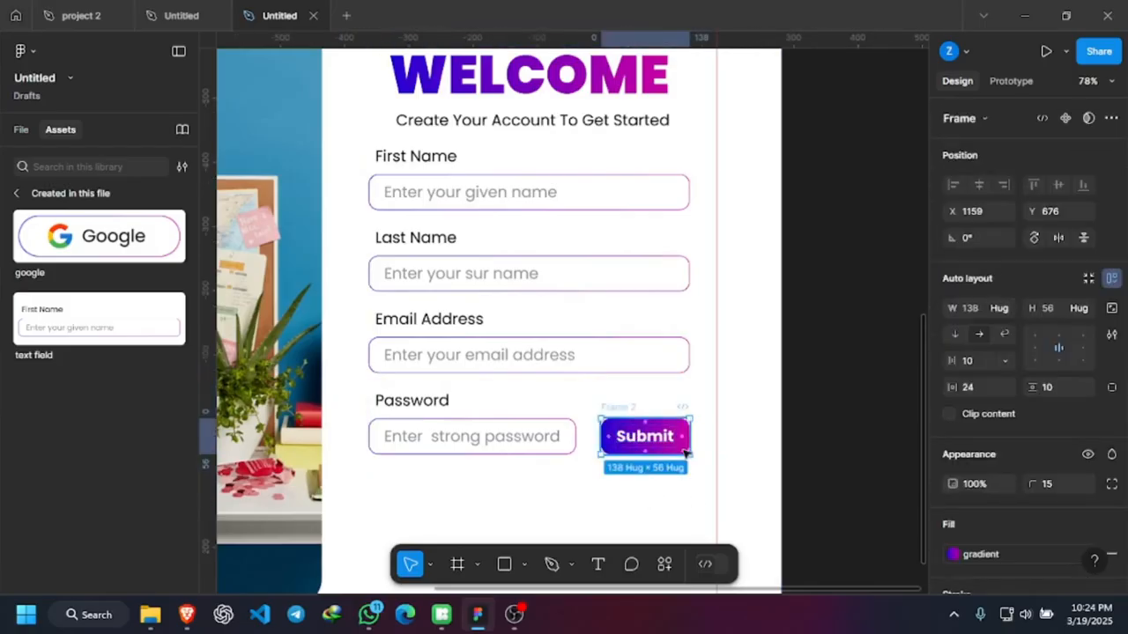
click(703, 514)
Wrap the Submit button frame and the password text field together in an auto layout frame with horizontal direction.
click(685, 442)
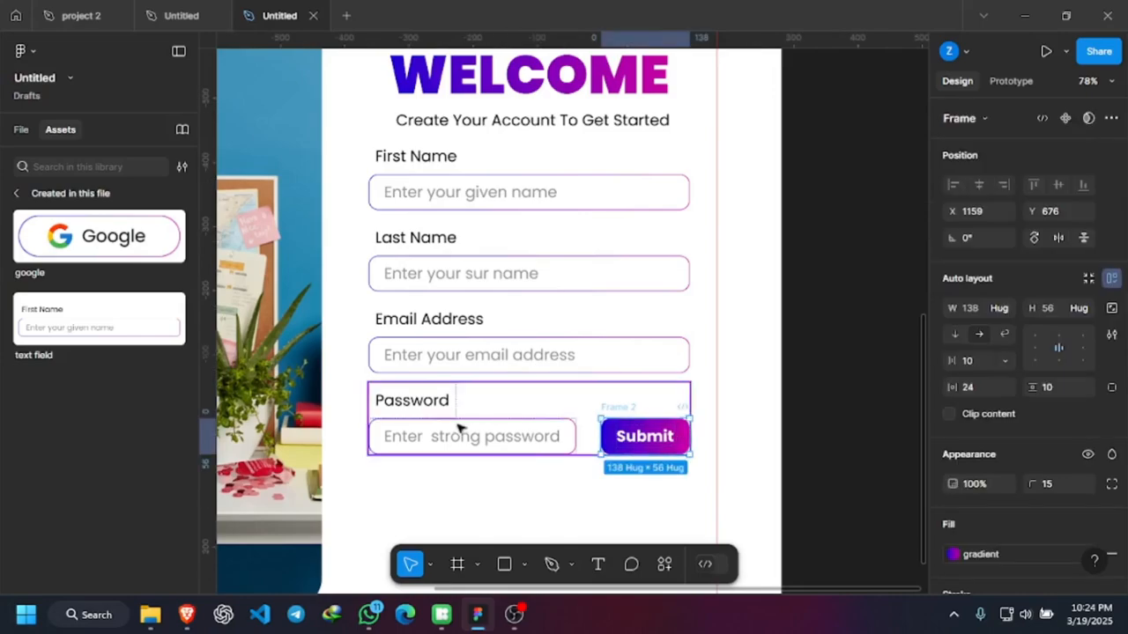
shift+click(433, 411)
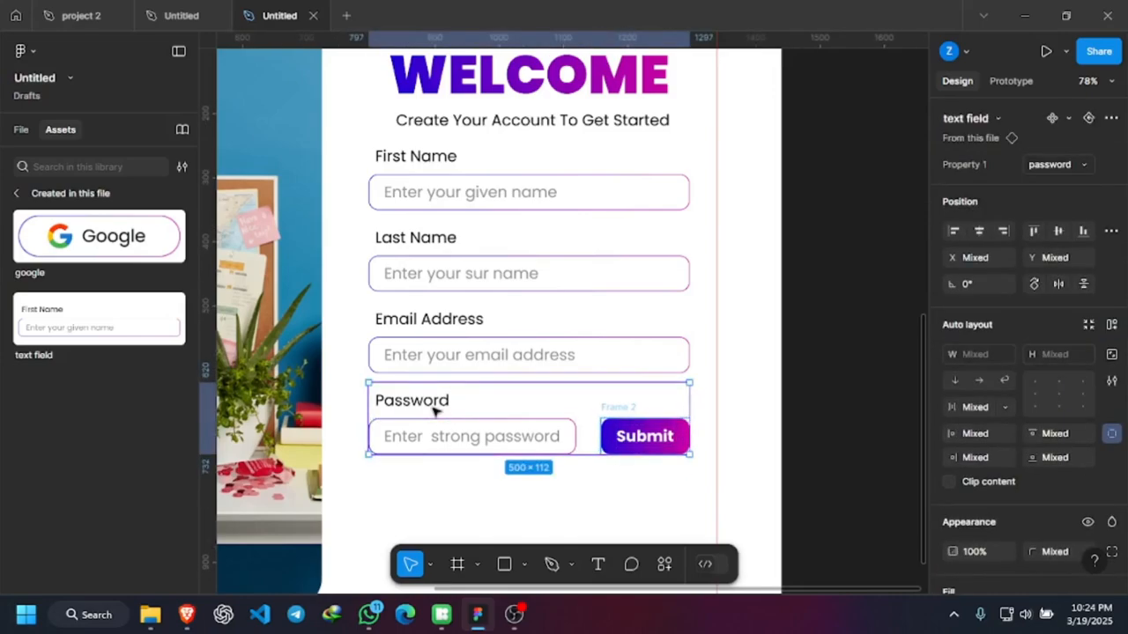
key(shift+a)
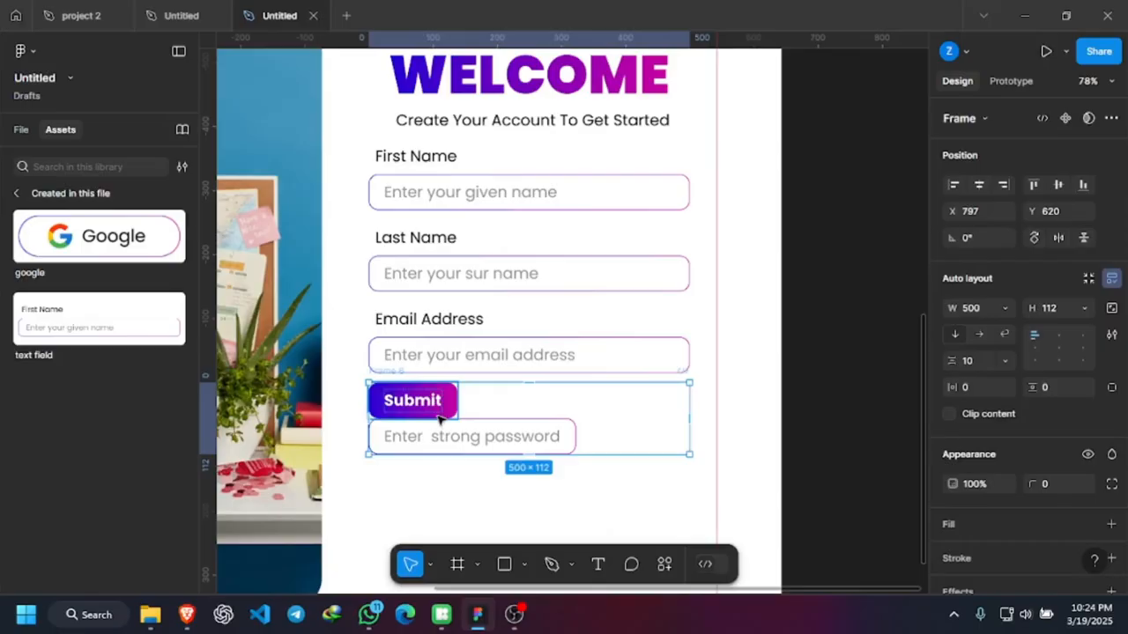
click(981, 340)
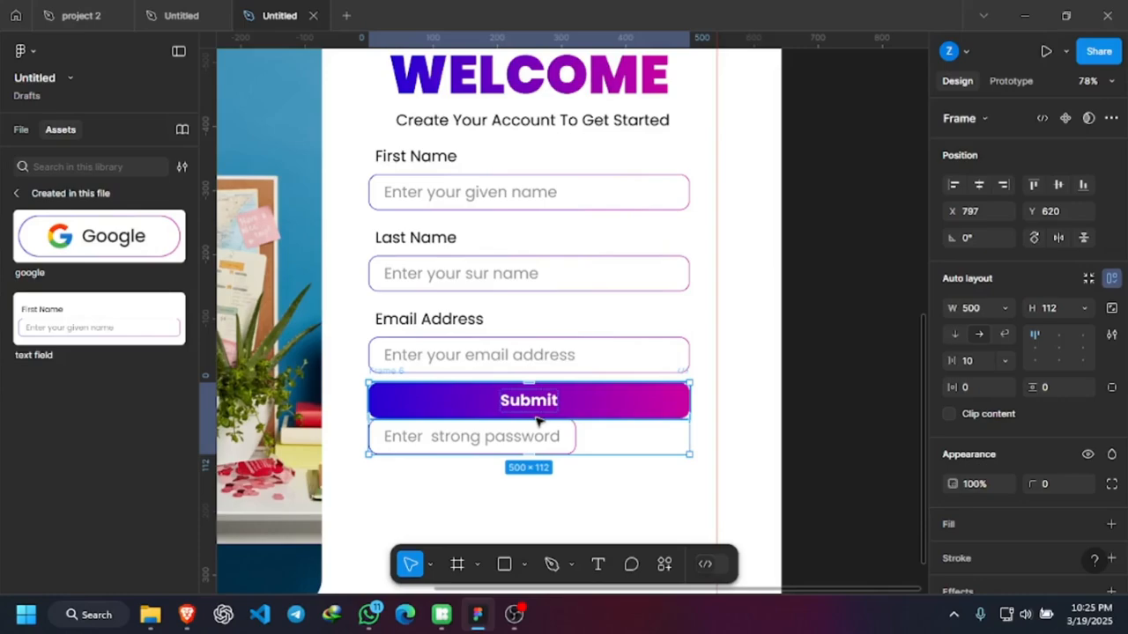
Align the Submit and password auto layout frame's contents to the bottom right, keeping the horizontal direction.
click(1006, 335)
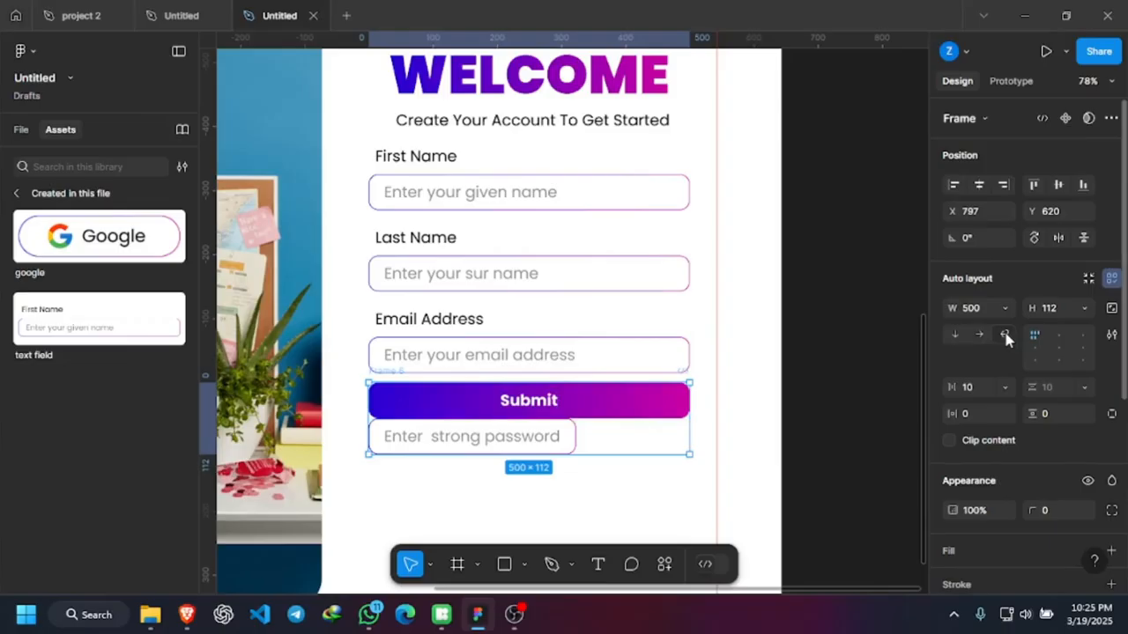
click(1084, 364)
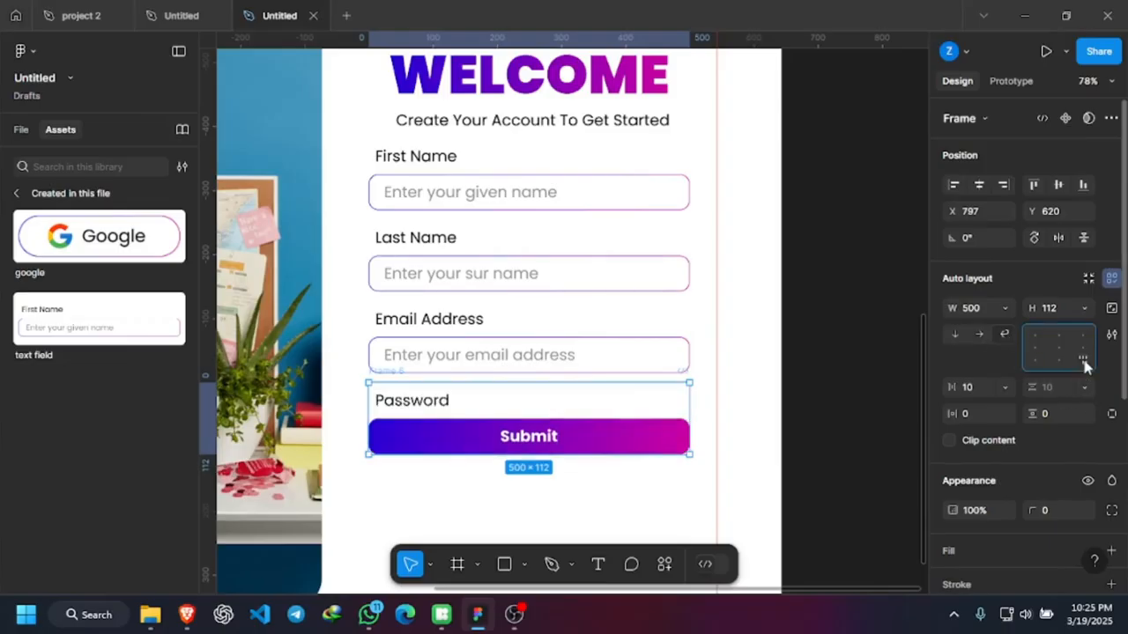
click(977, 335)
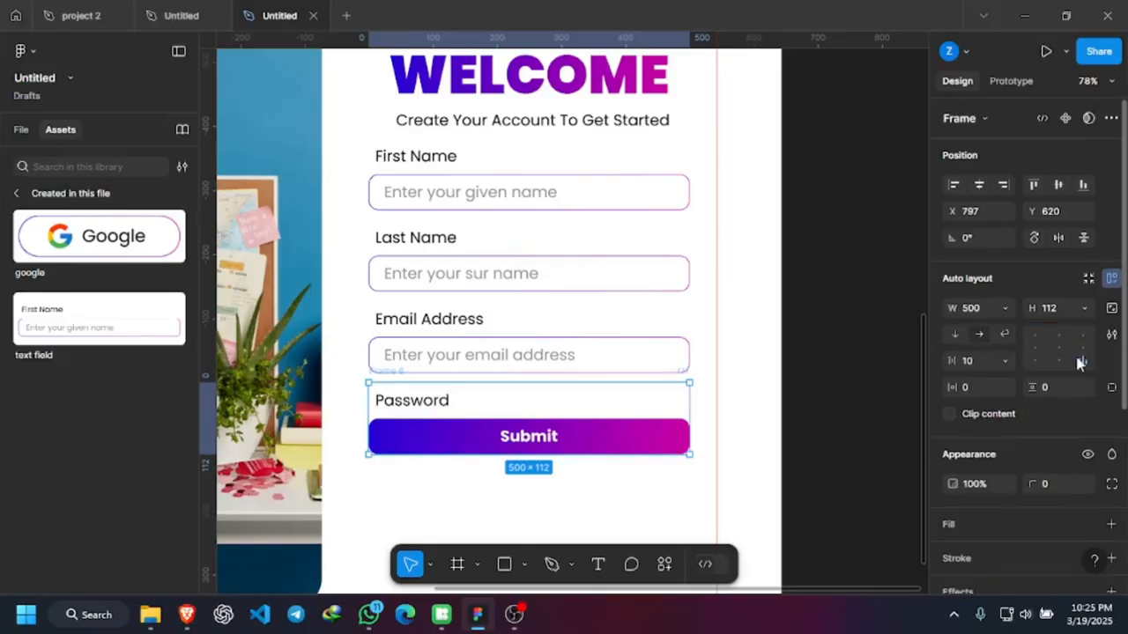
Set the Submit button's width to Hug contents and clear the selection.
click(559, 441)
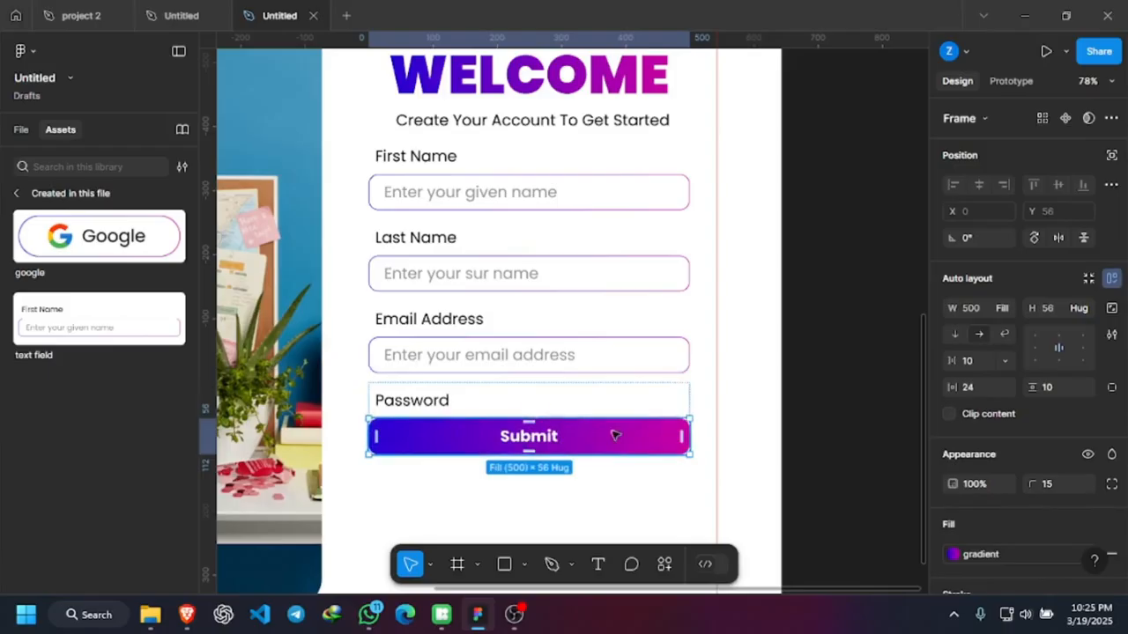
click(1001, 308)
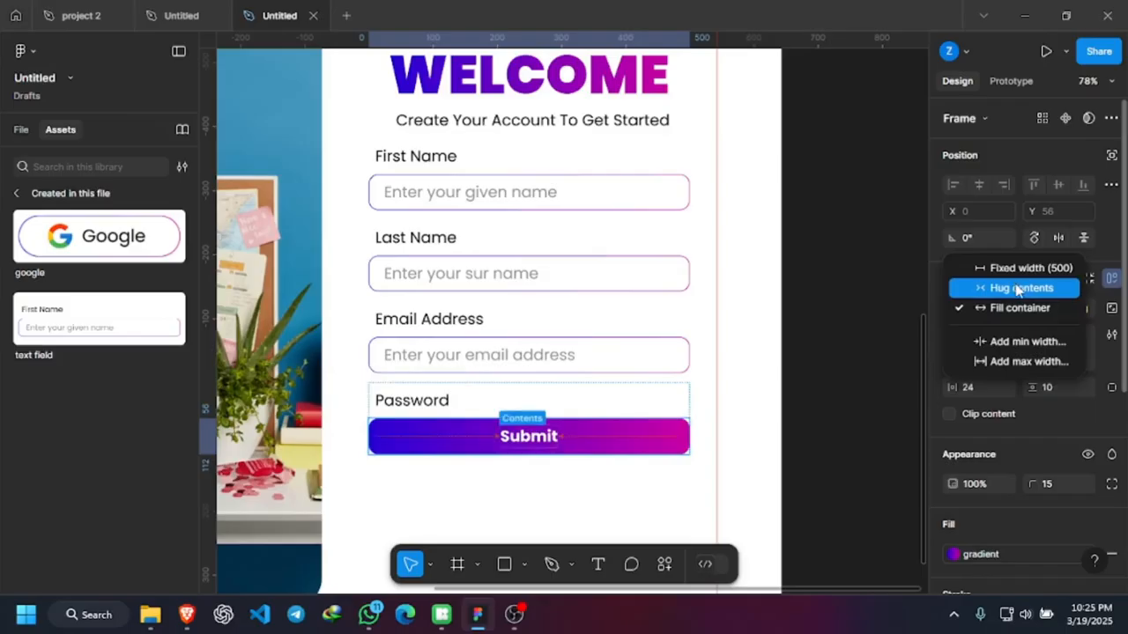
click(1019, 288)
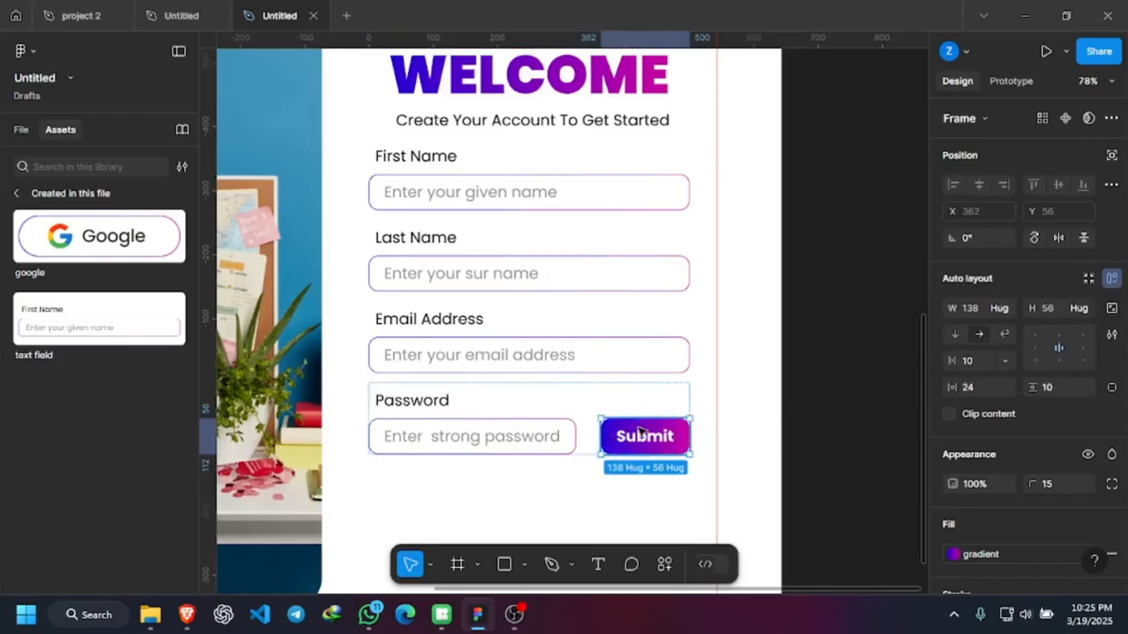
click(812, 432)
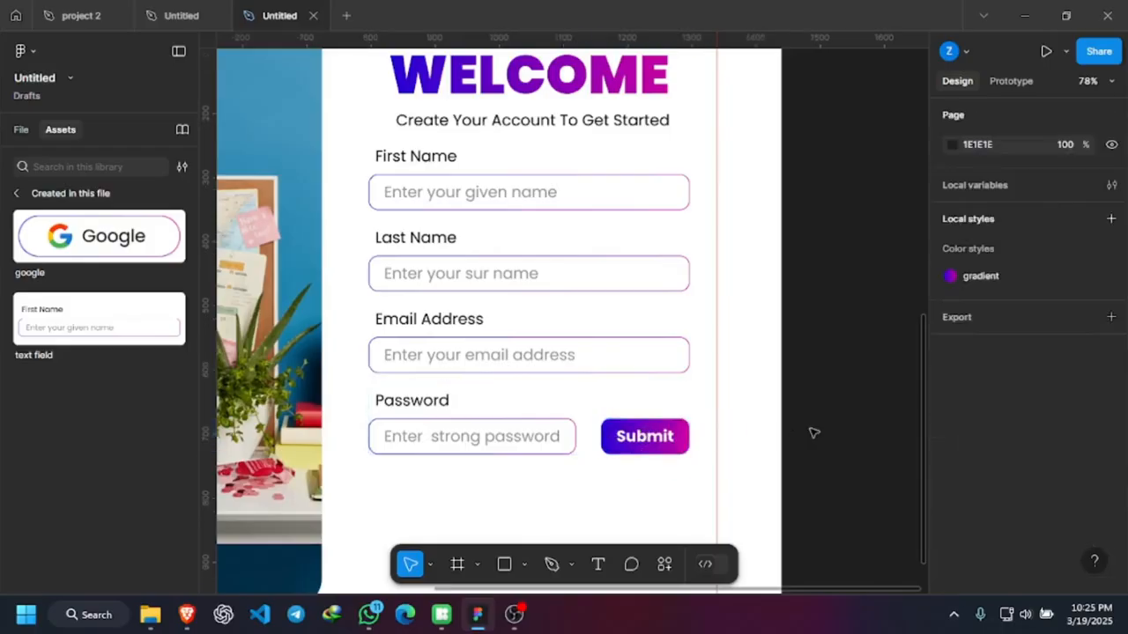
scroll(560, 436, up, 3)
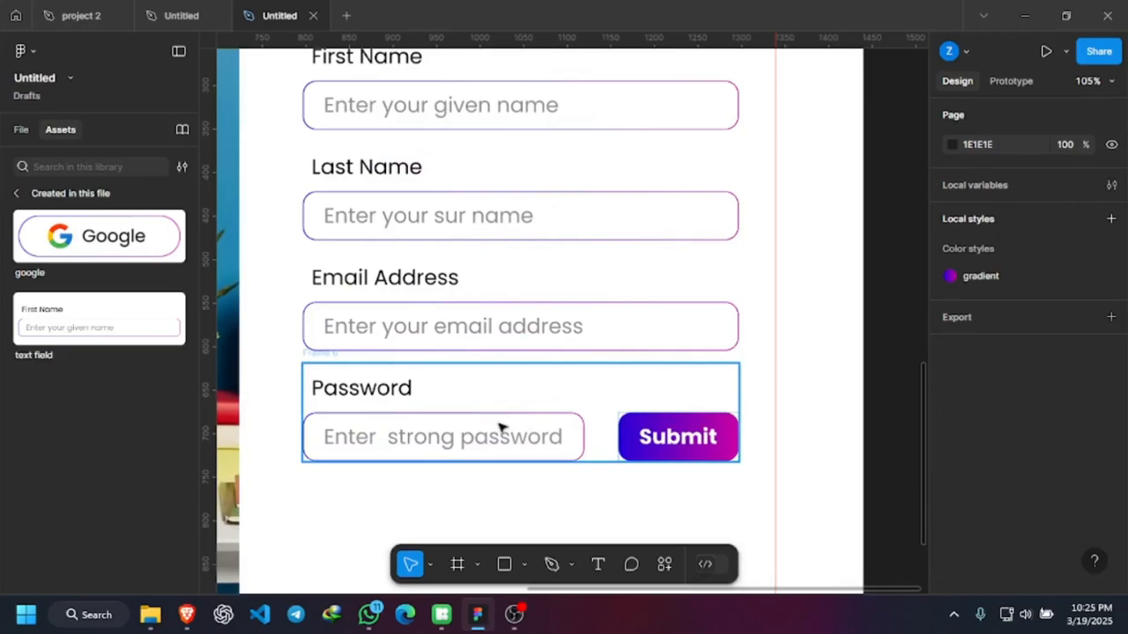
click(500, 428)
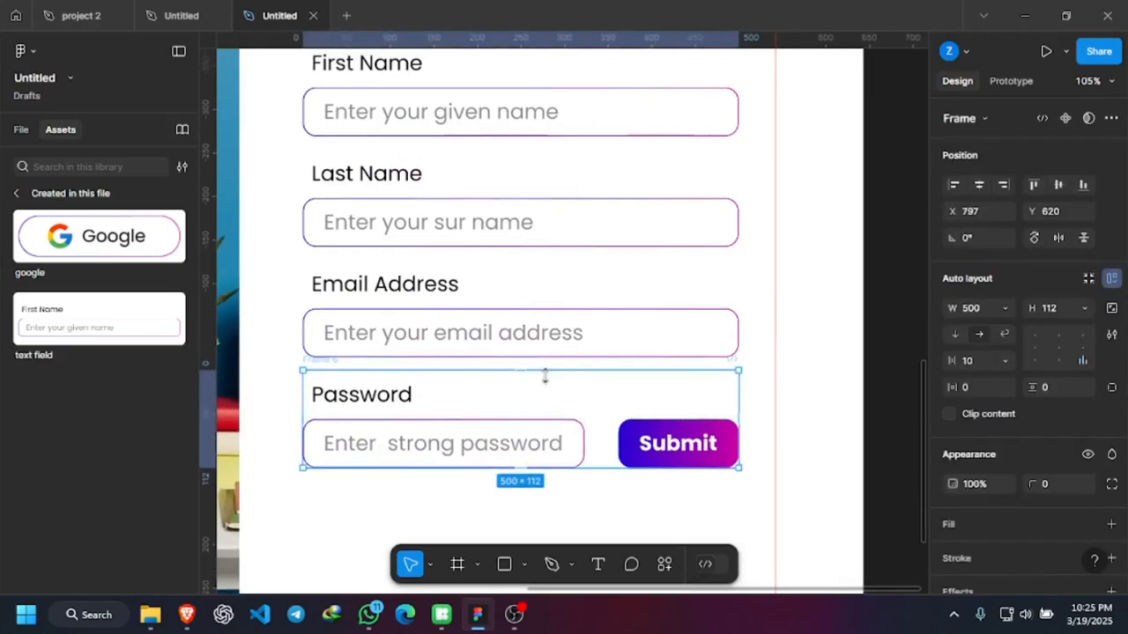
scroll(544, 379, down, 3)
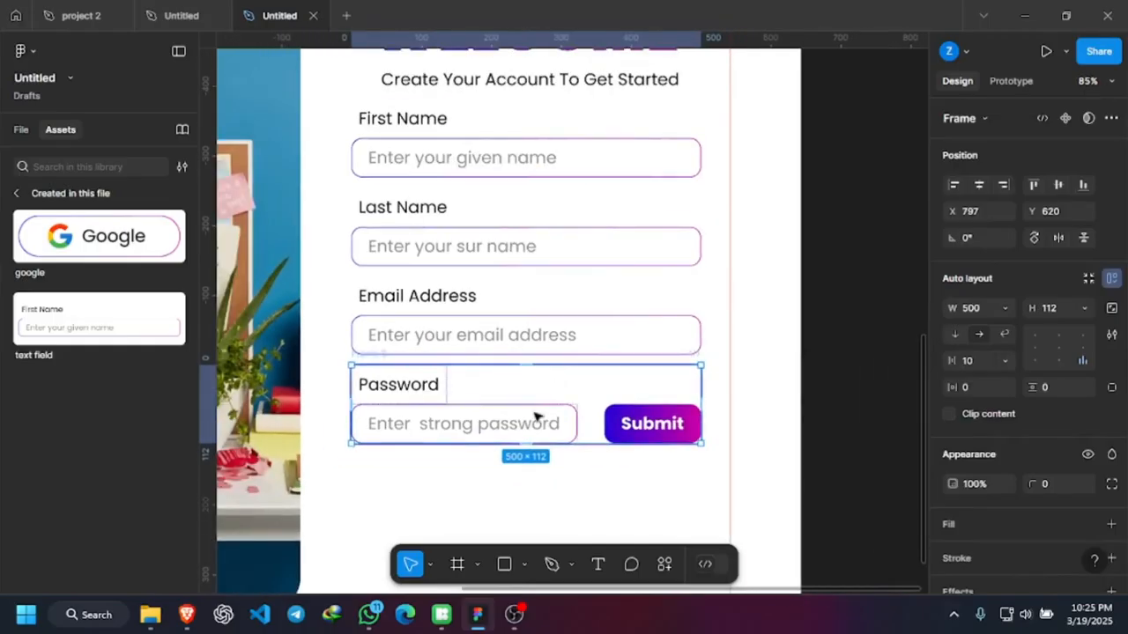
drag(538, 443, 554, 411)
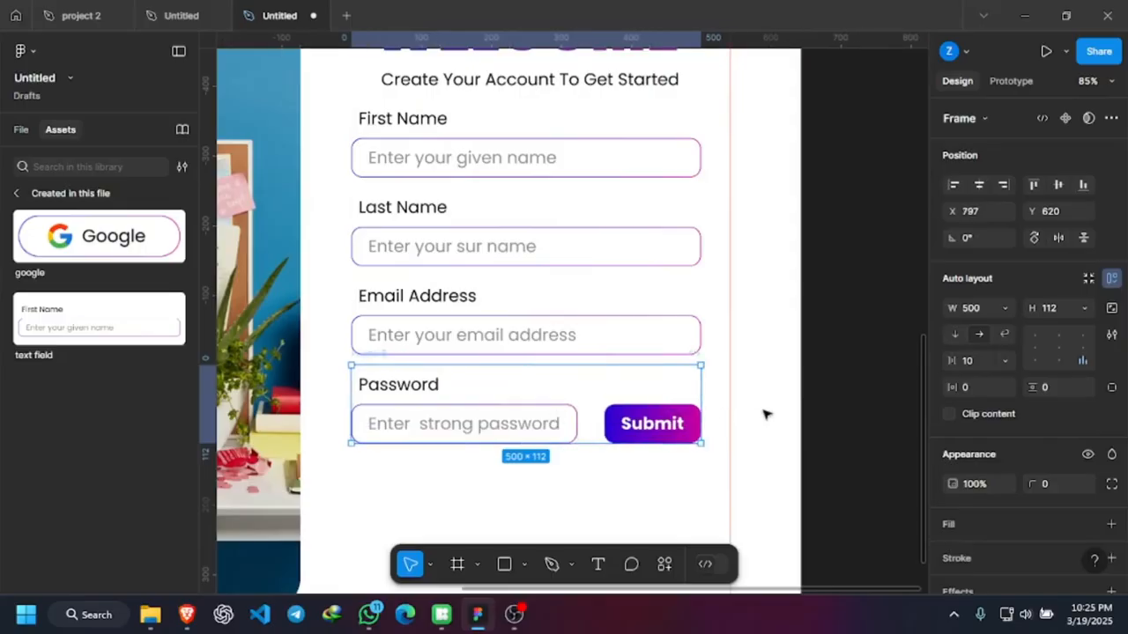
scroll(744, 398, down, 2)
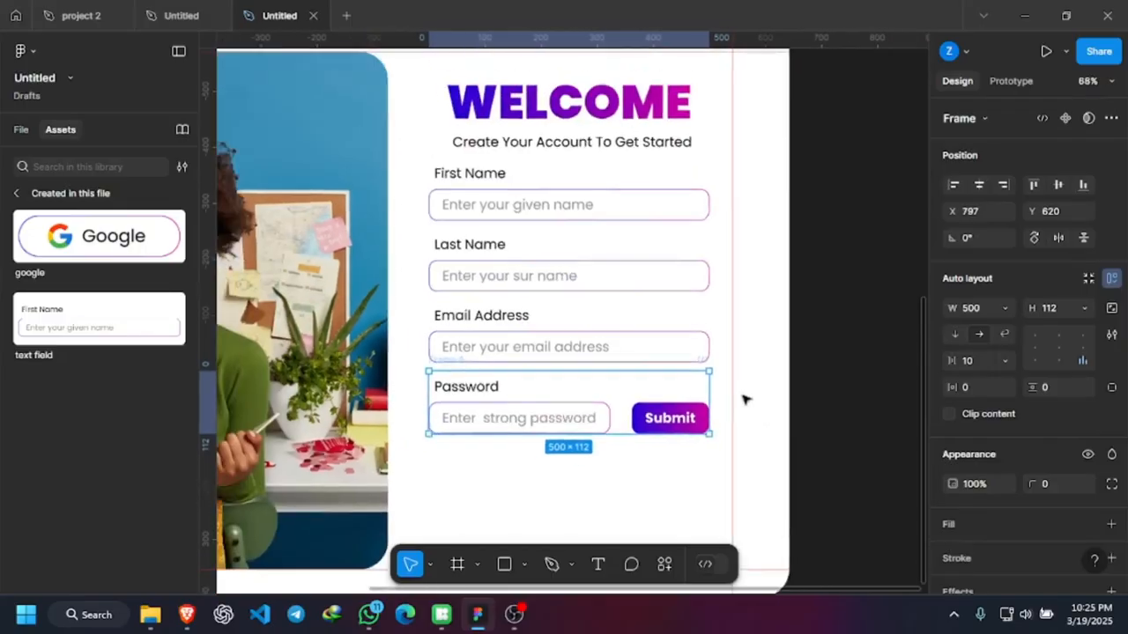
Wrap the First Name, Last Name, Email Address and Password fields in auto layout and move them to X 812.
click(548, 407)
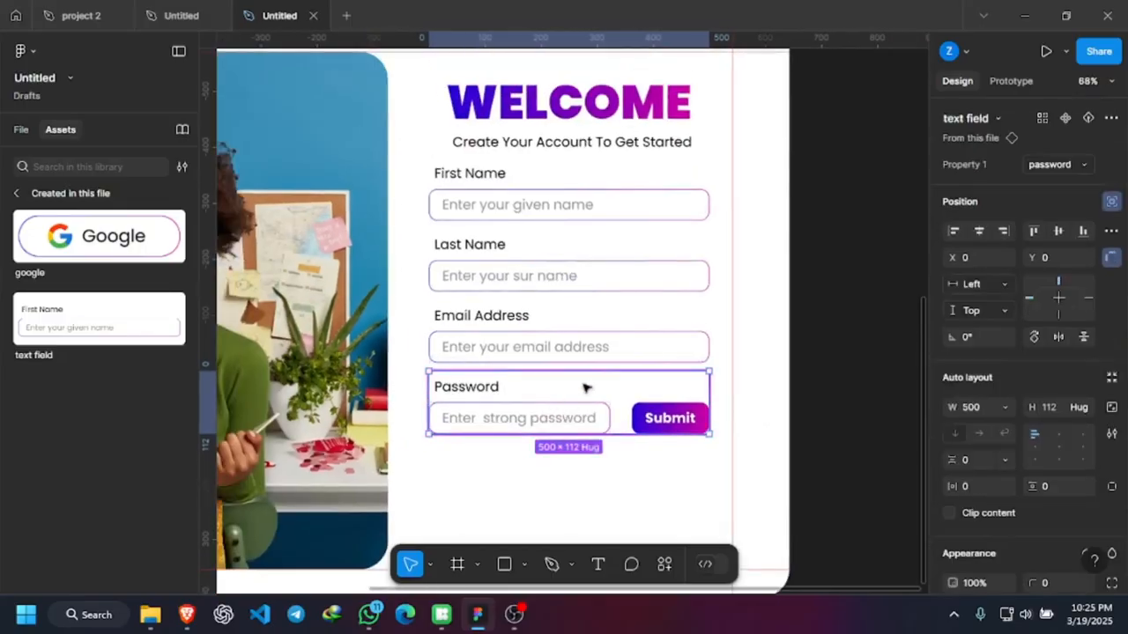
shift+click(645, 352)
shift+click(662, 285)
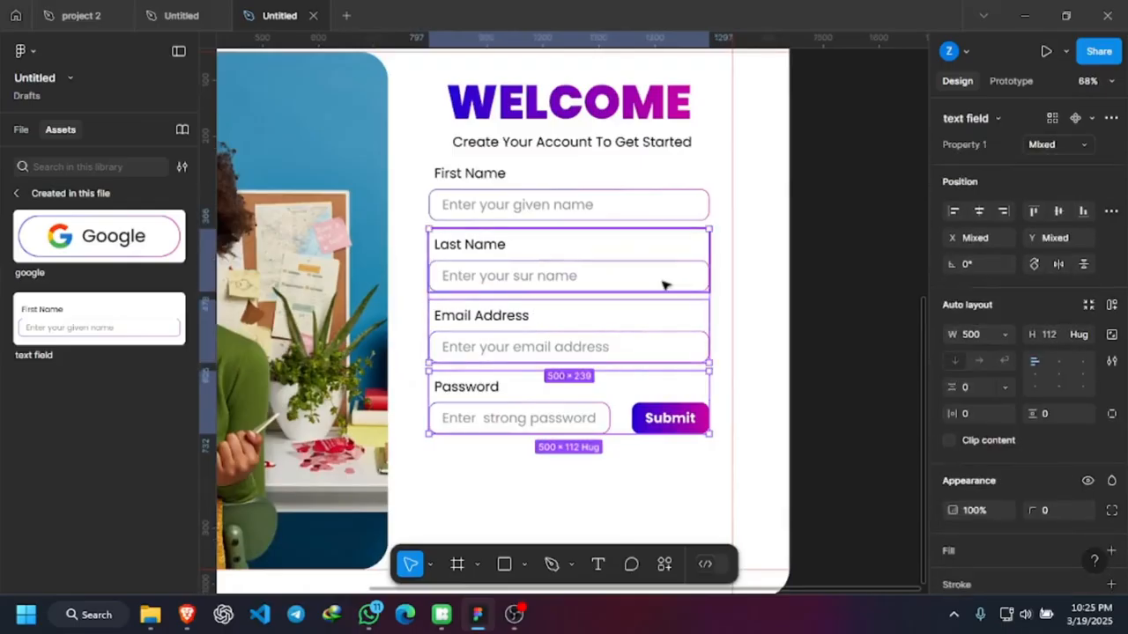
shift+click(665, 209)
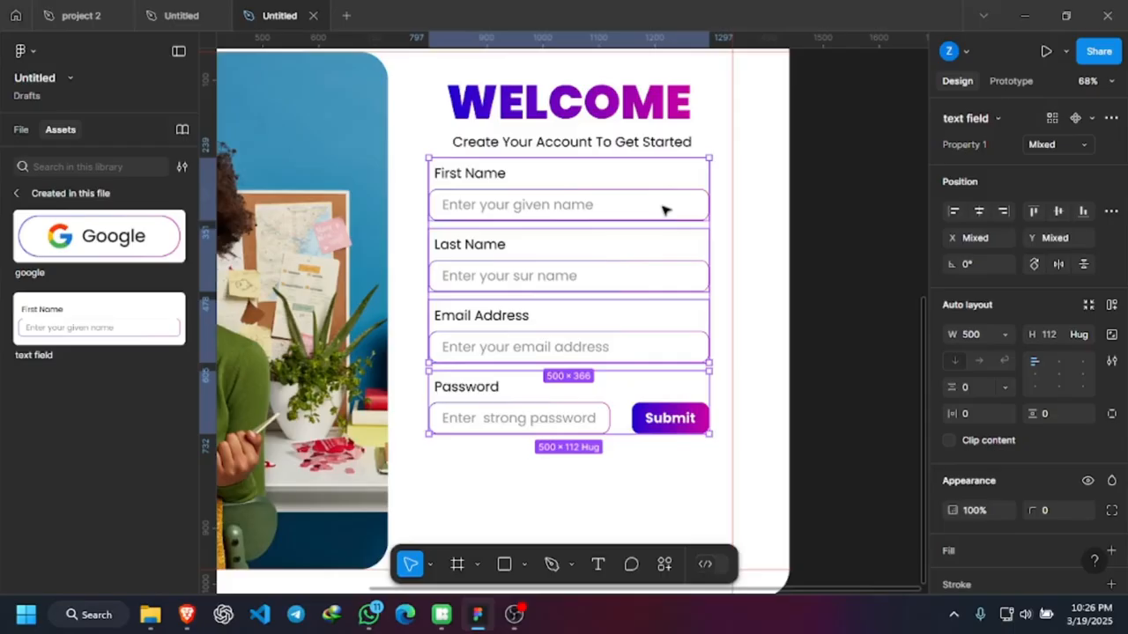
key(shift+a)
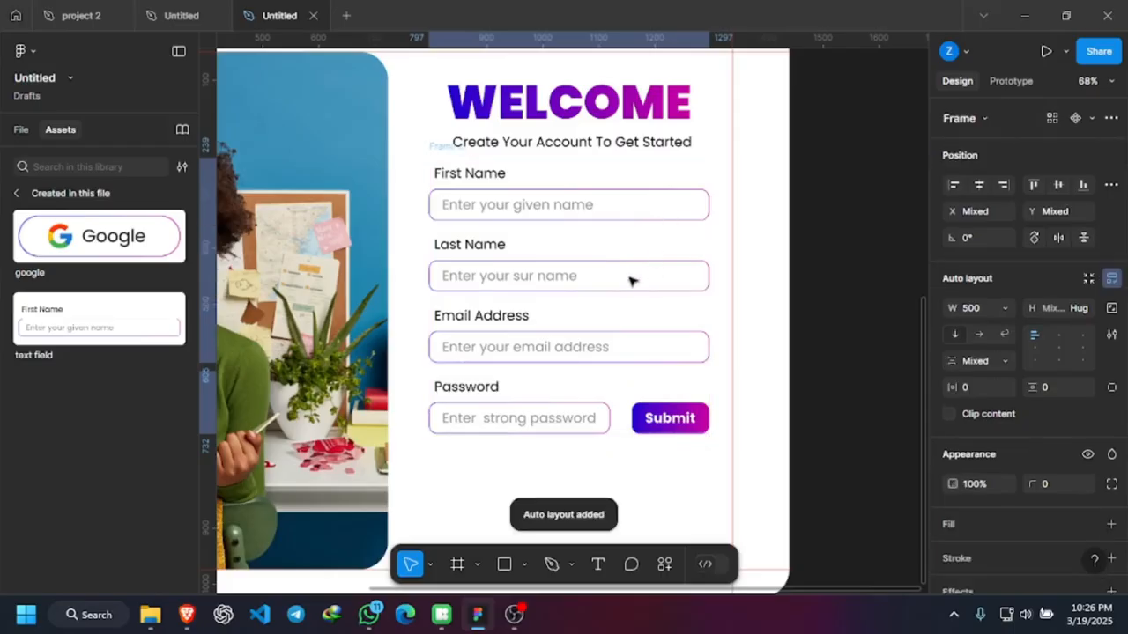
scroll(635, 284, down, 1)
mouse_move(569, 256)
mouse_down()
mouse_move(581, 287)
mouse_move(577, 273)
mouse_up()
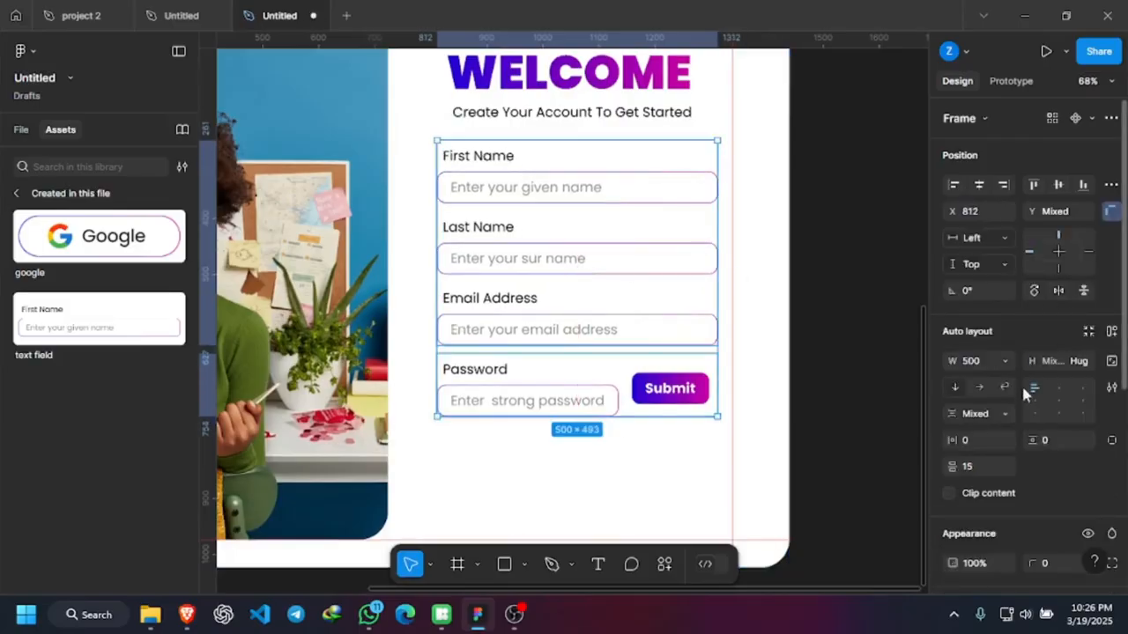
Set the vertical gap between the stacked form fields to 10.
click(970, 440)
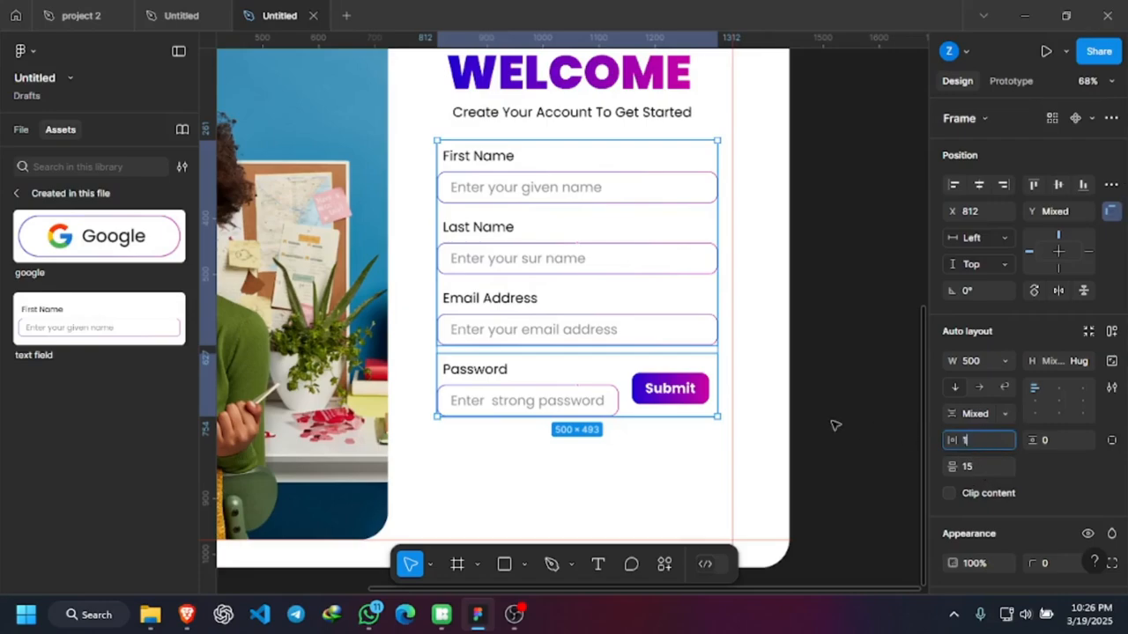
key(Return)
key(ctrl+z)
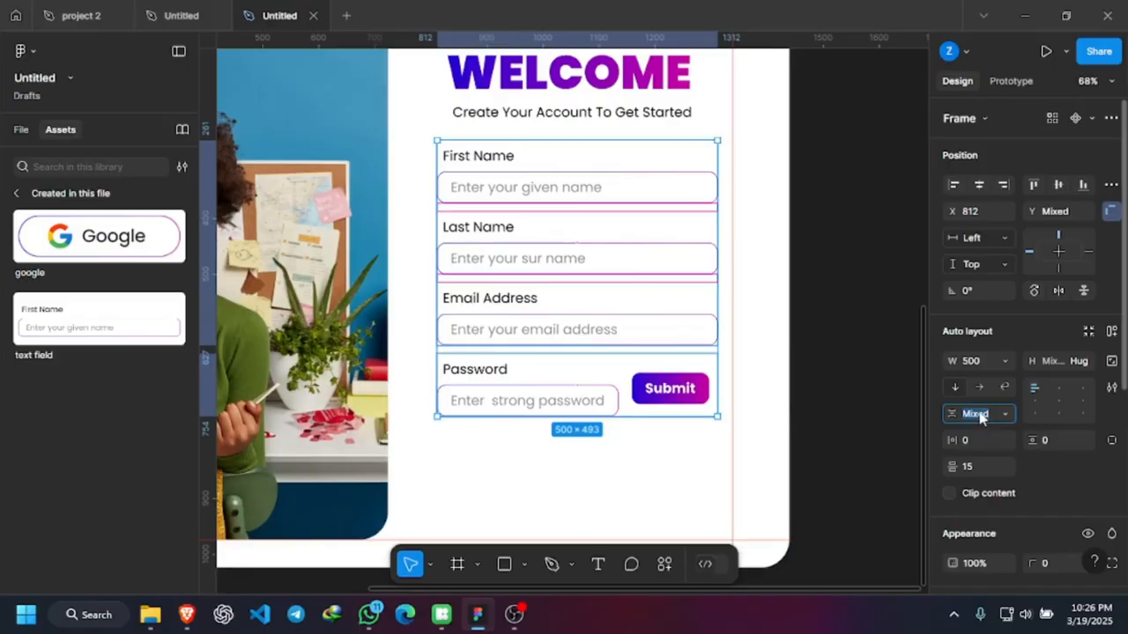
key(Return)
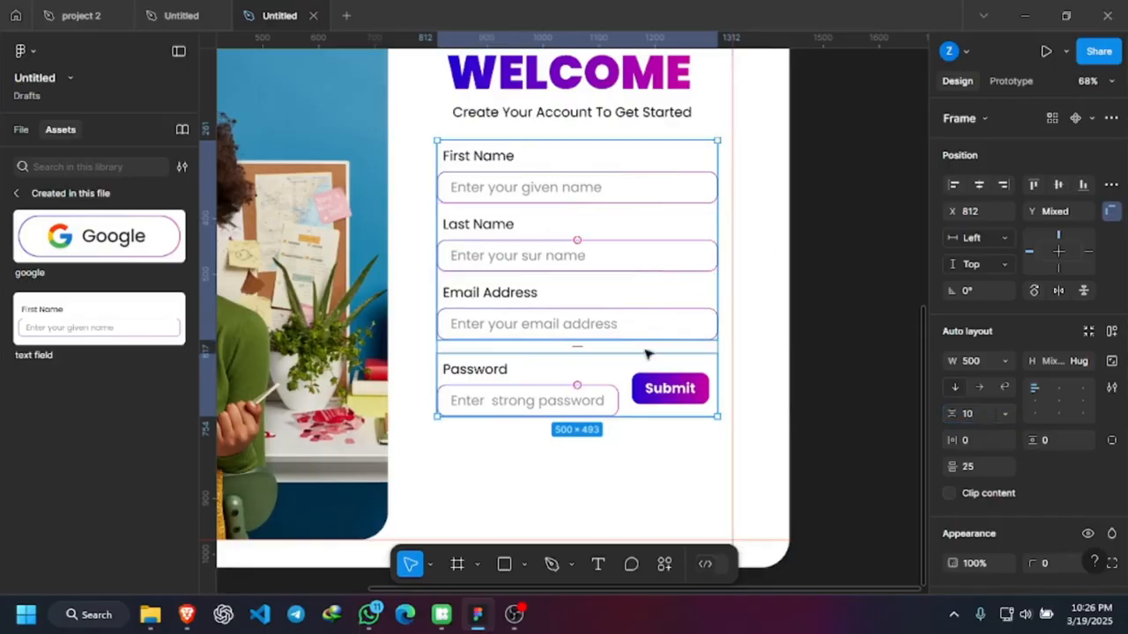
Examine the section beneath the password row in the reference design file and return to the working file.
scroll(544, 221, down, 4)
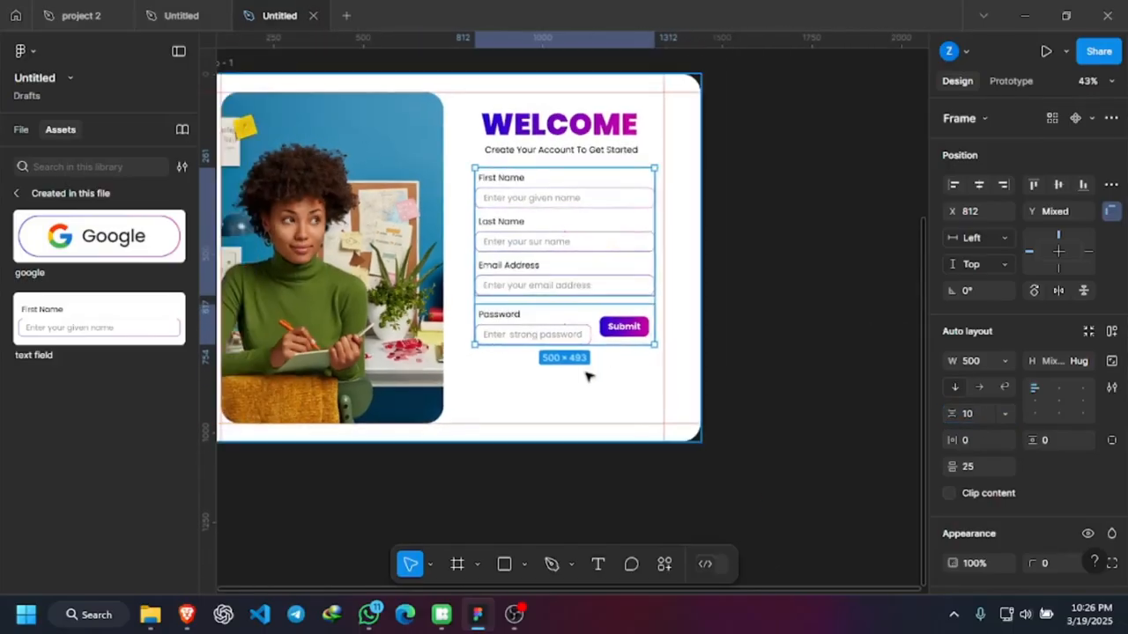
click(181, 15)
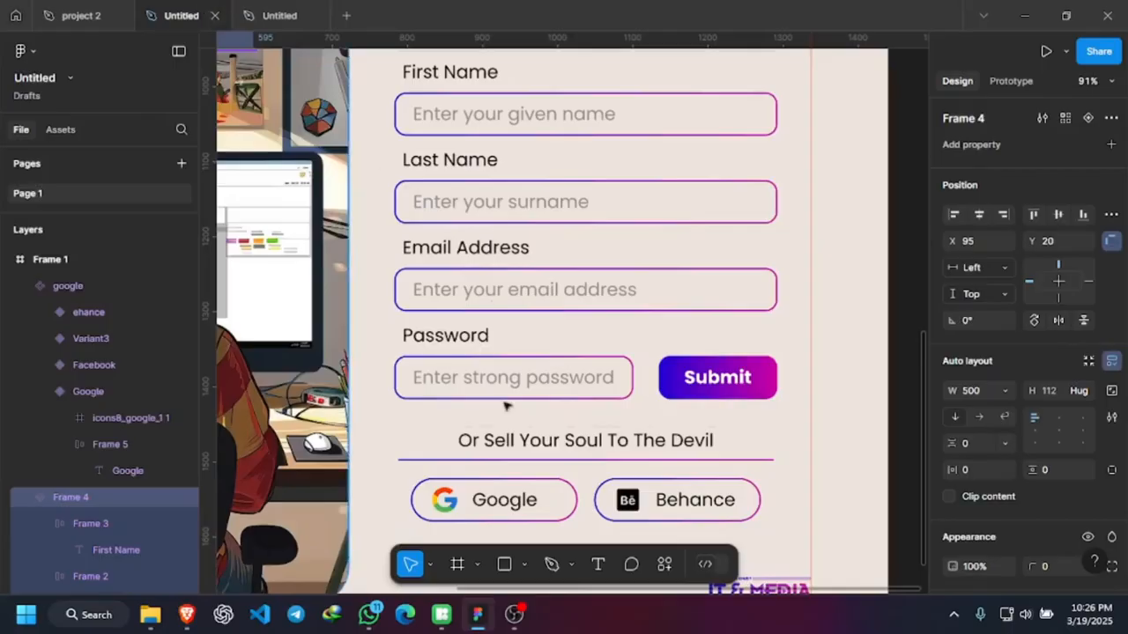
scroll(502, 352, down, 2)
scroll(493, 307, down, 2)
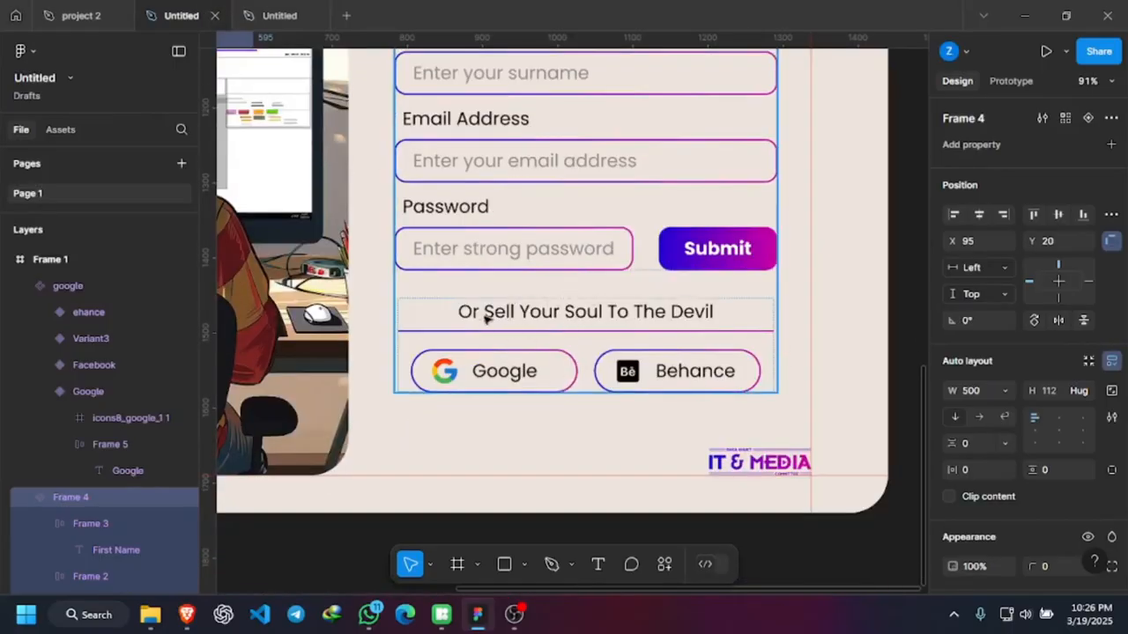
scroll(623, 348, up, 2)
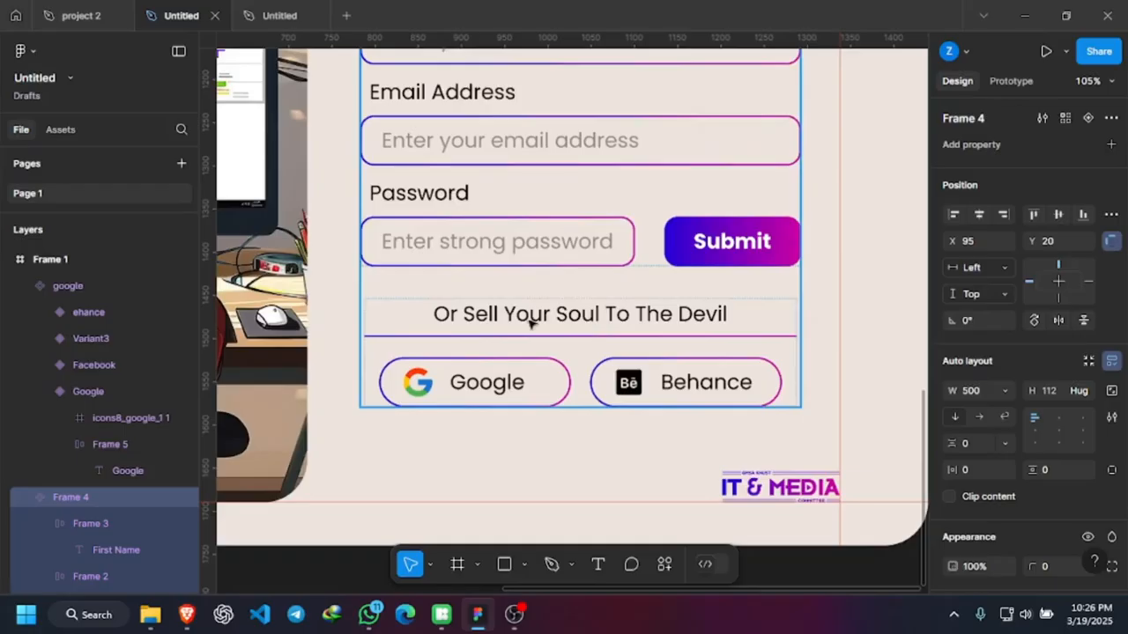
click(269, 17)
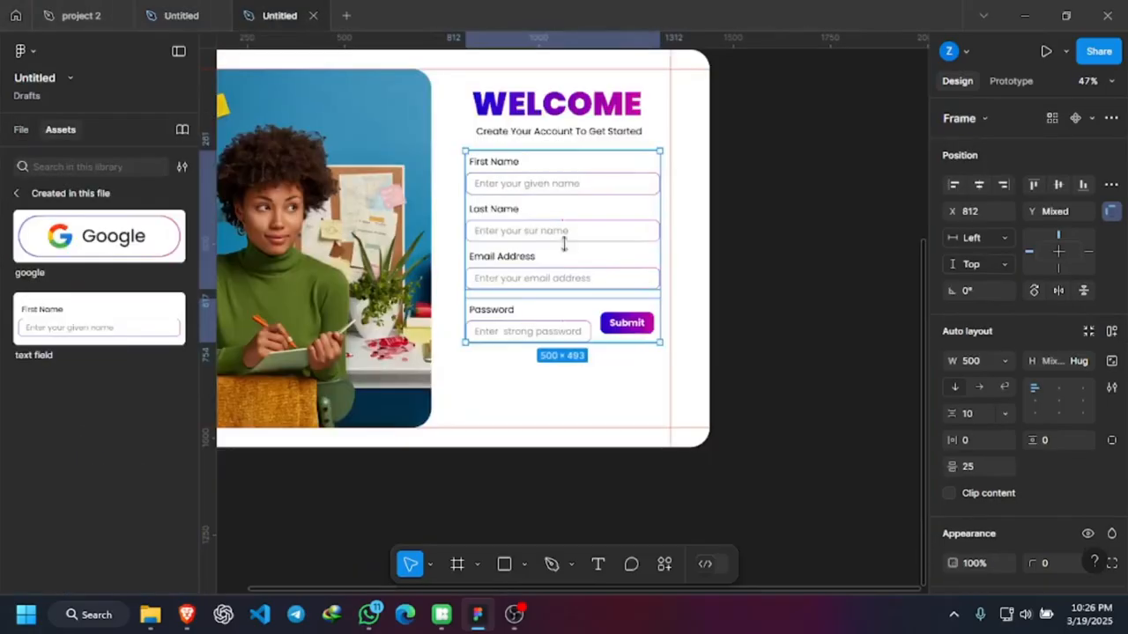
Add the text "Or Sell Your Soul To The Devil" and place it beneath the password row at X 891, Y 791.
ctrl+scroll(558, 388, up, 5)
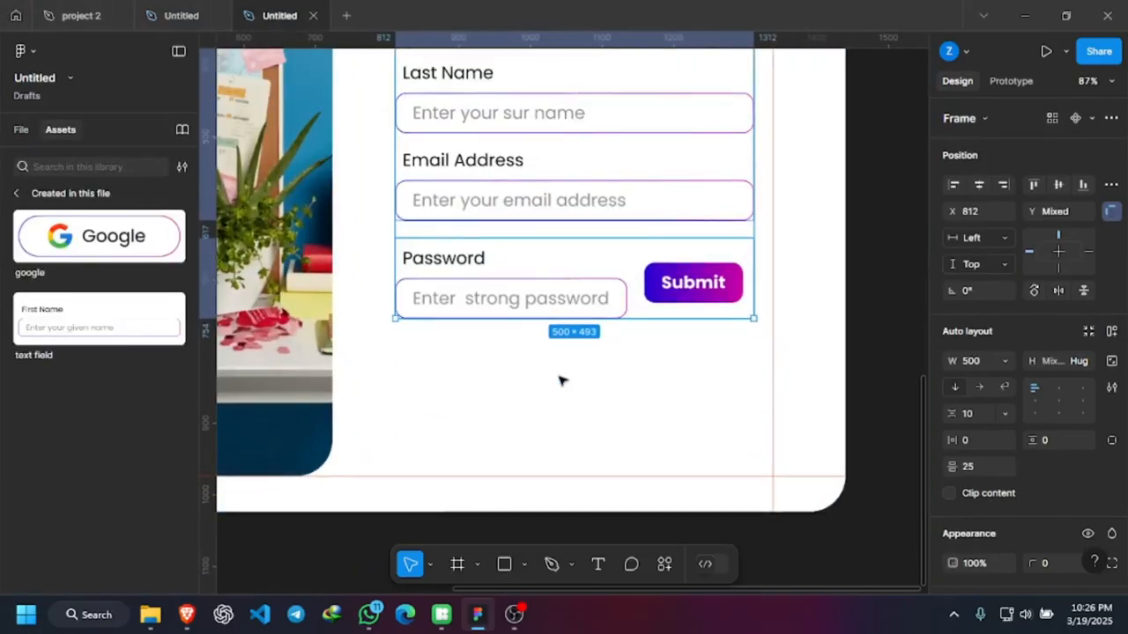
scroll(561, 380, down, 4)
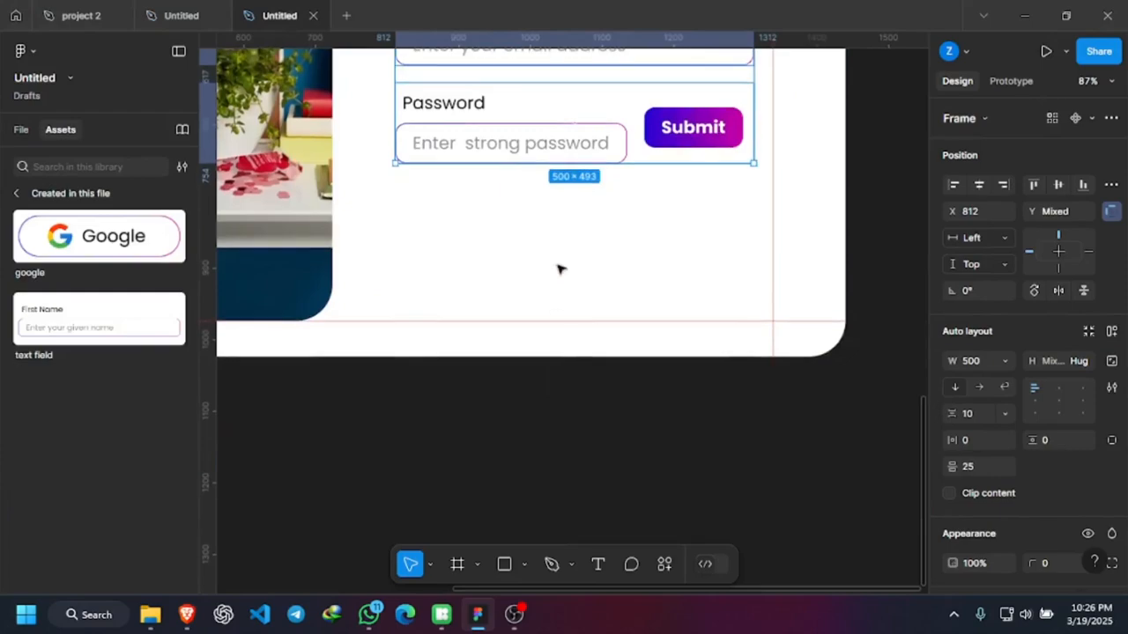
scroll(560, 265, up, 1)
click(438, 297)
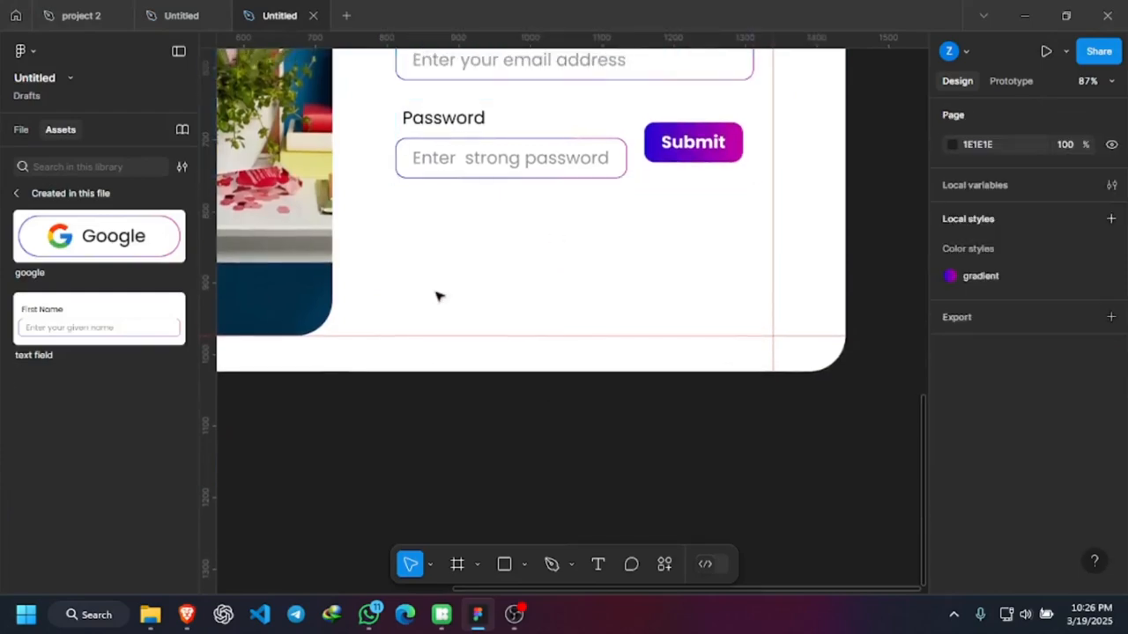
click(599, 556)
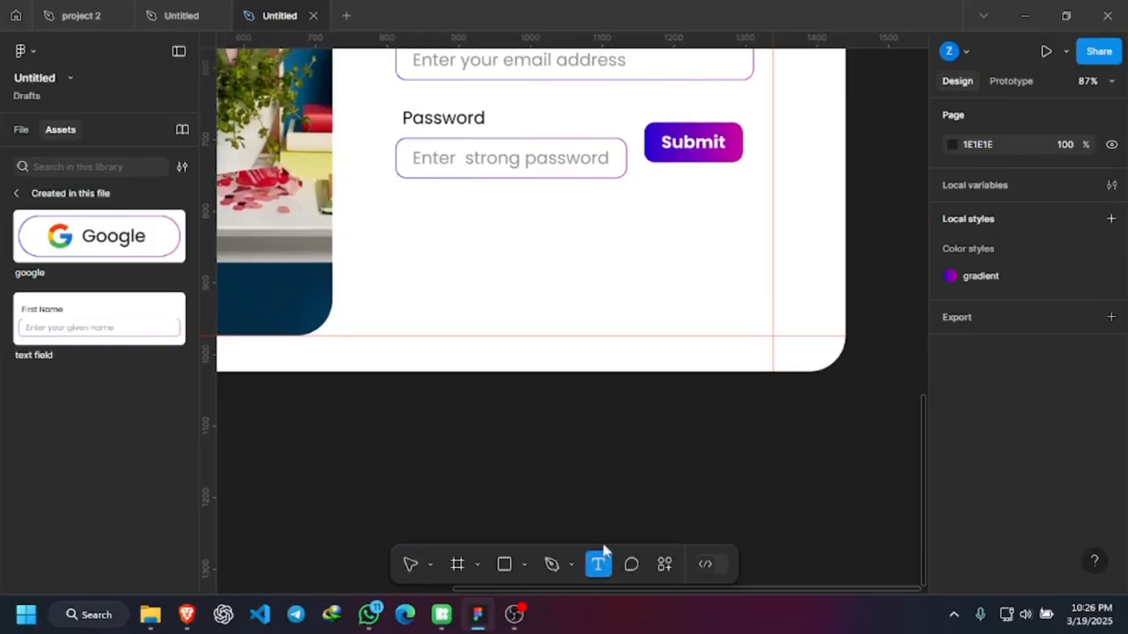
click(550, 229)
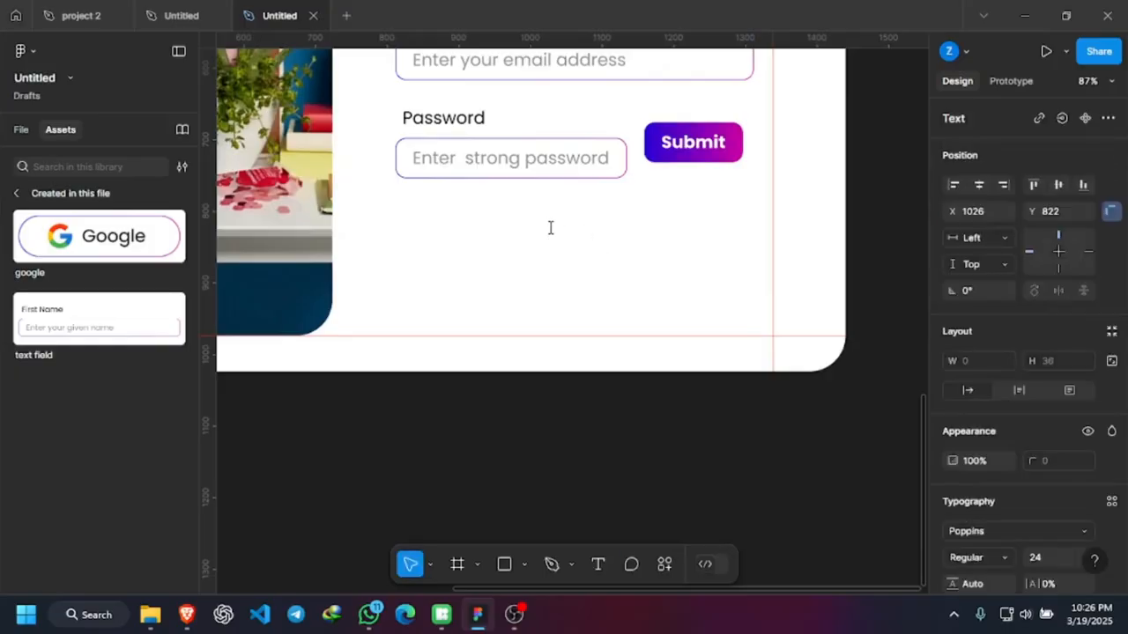
text(Or Sell Your )
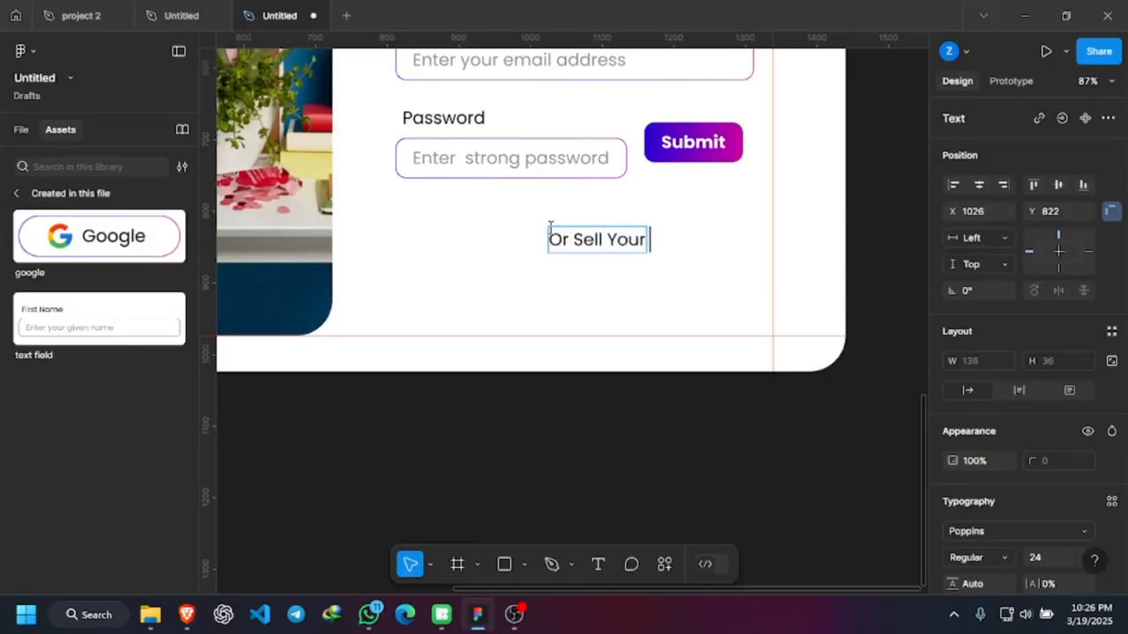
text(Soul To)
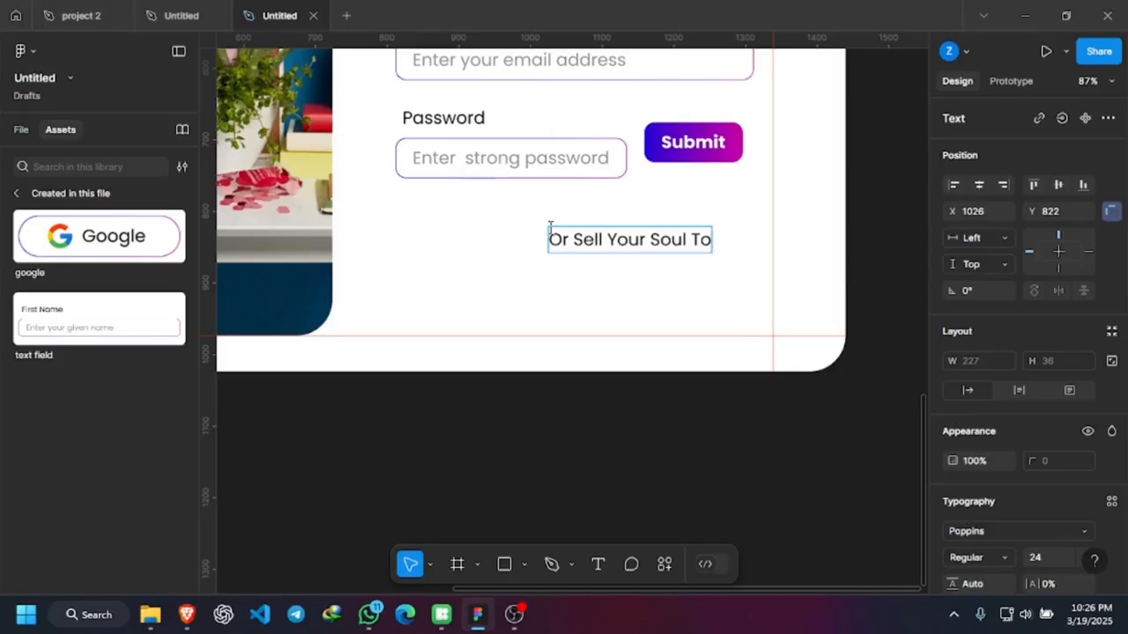
text( The Dev)
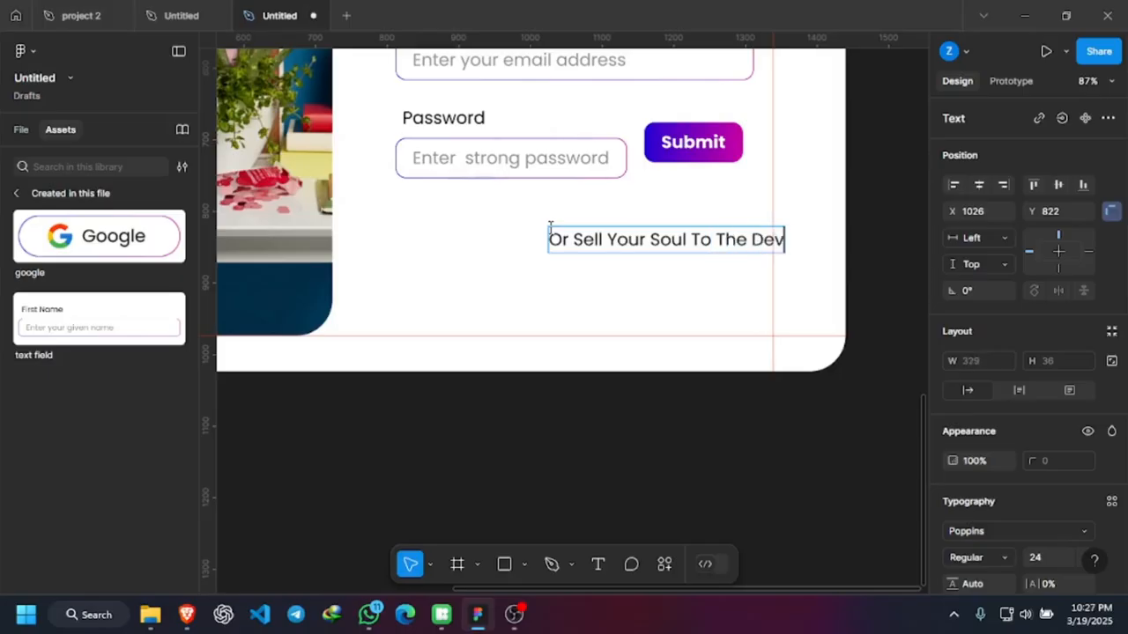
text(il)
key(Escape)
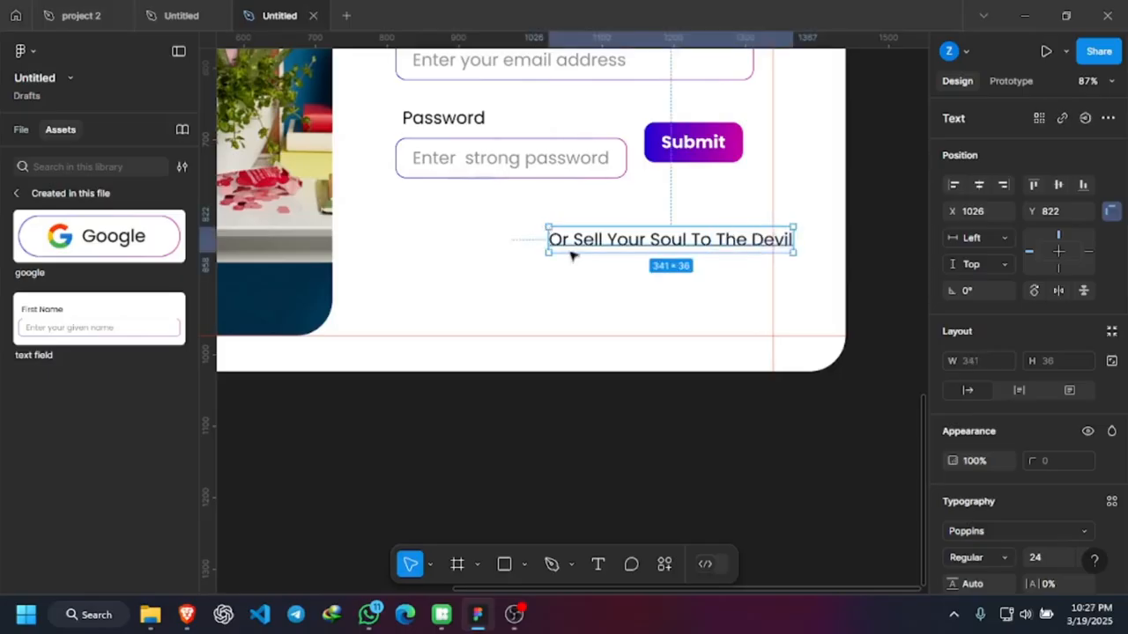
drag(618, 243, 561, 220)
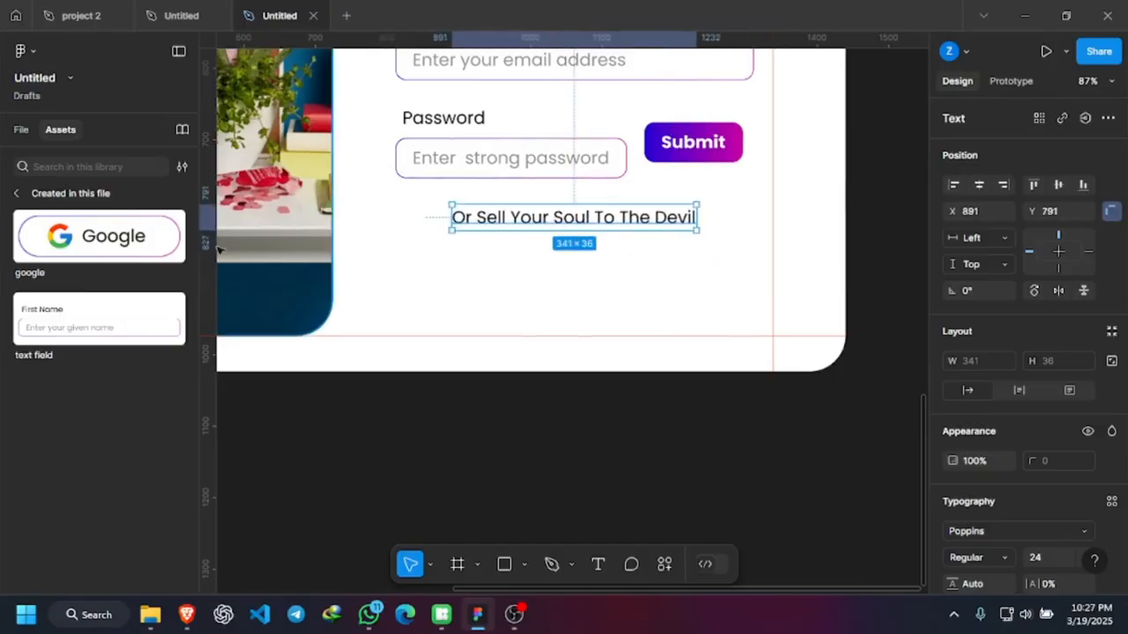
Draw a thin divider rectangle, 1 high, beneath the "Or Sell Your Soul To The Devil" text at X 814, Y 837, and set its width to 500.
click(538, 274)
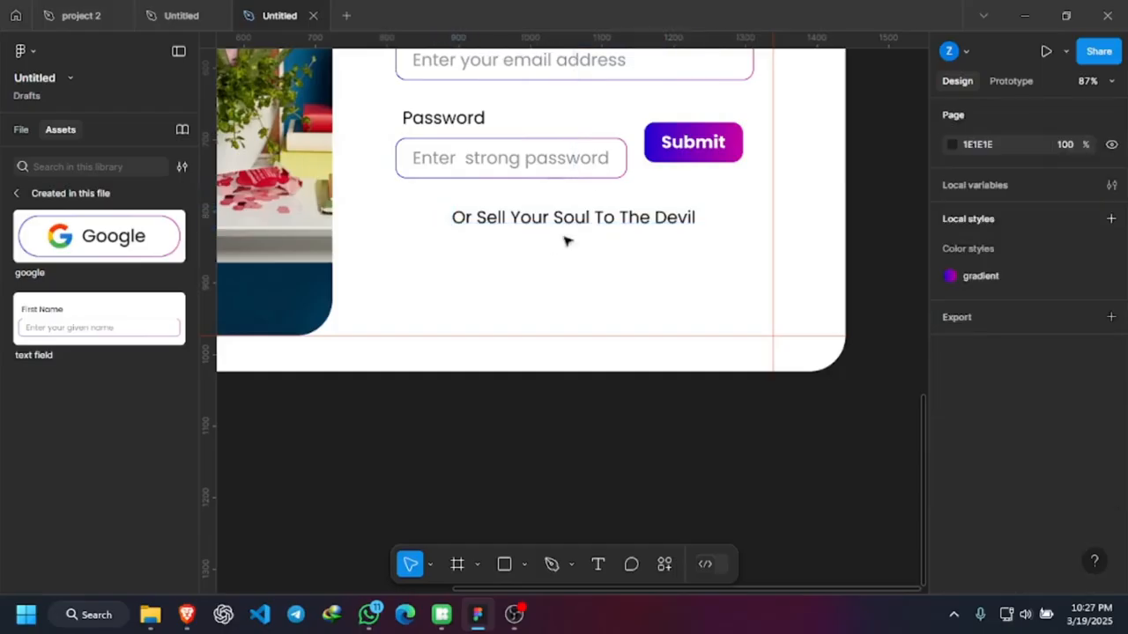
click(504, 565)
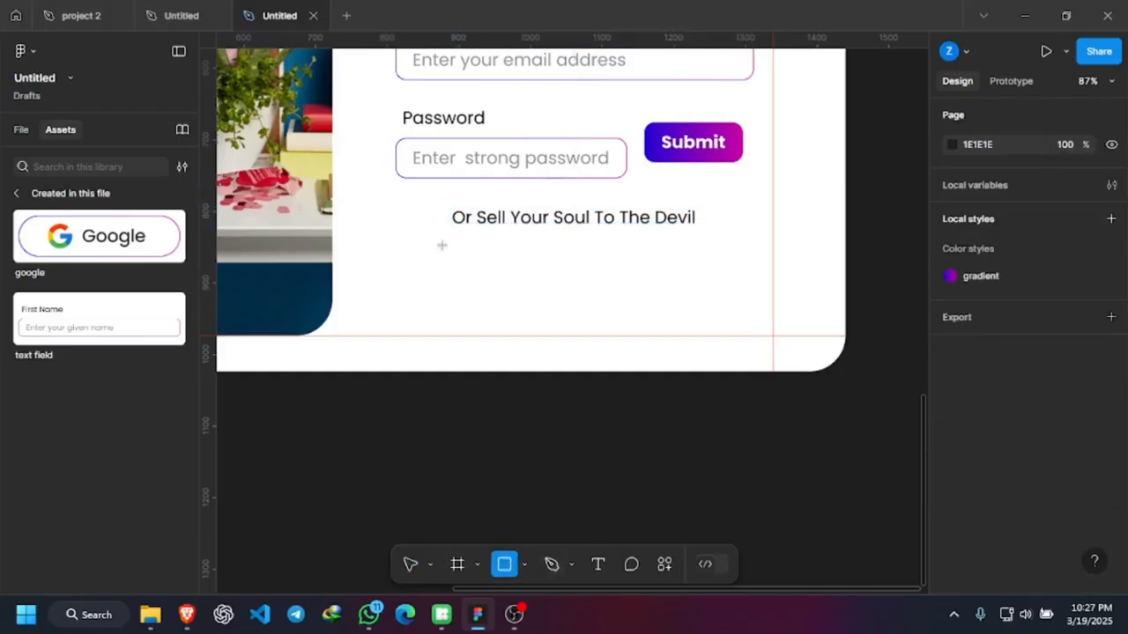
drag(397, 238, 744, 238)
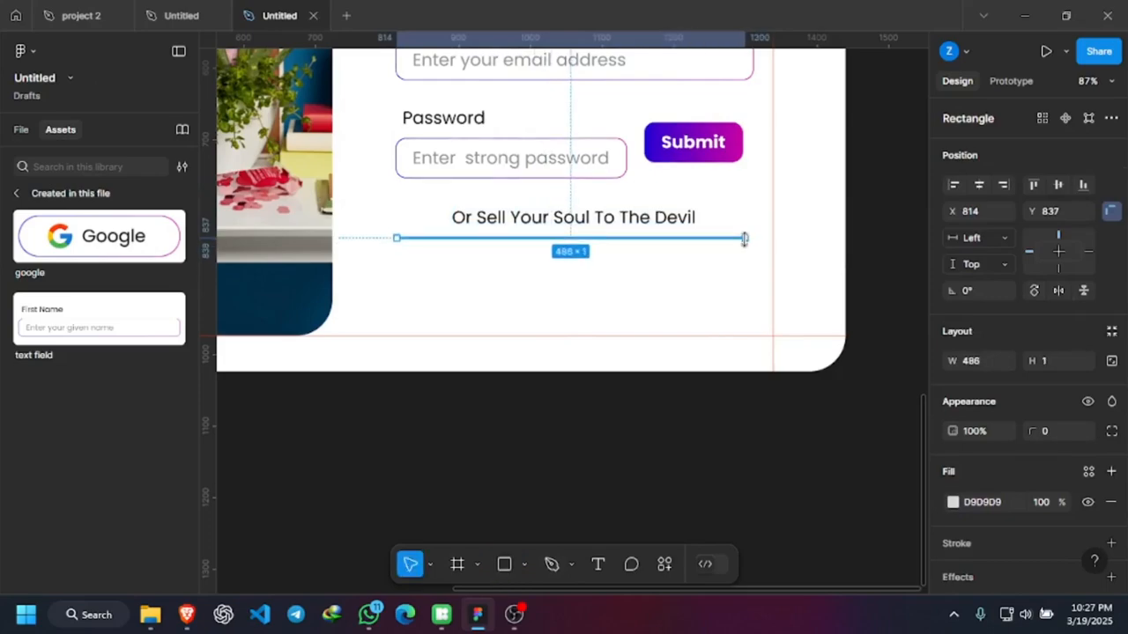
click(979, 366)
text(500)
key(Return)
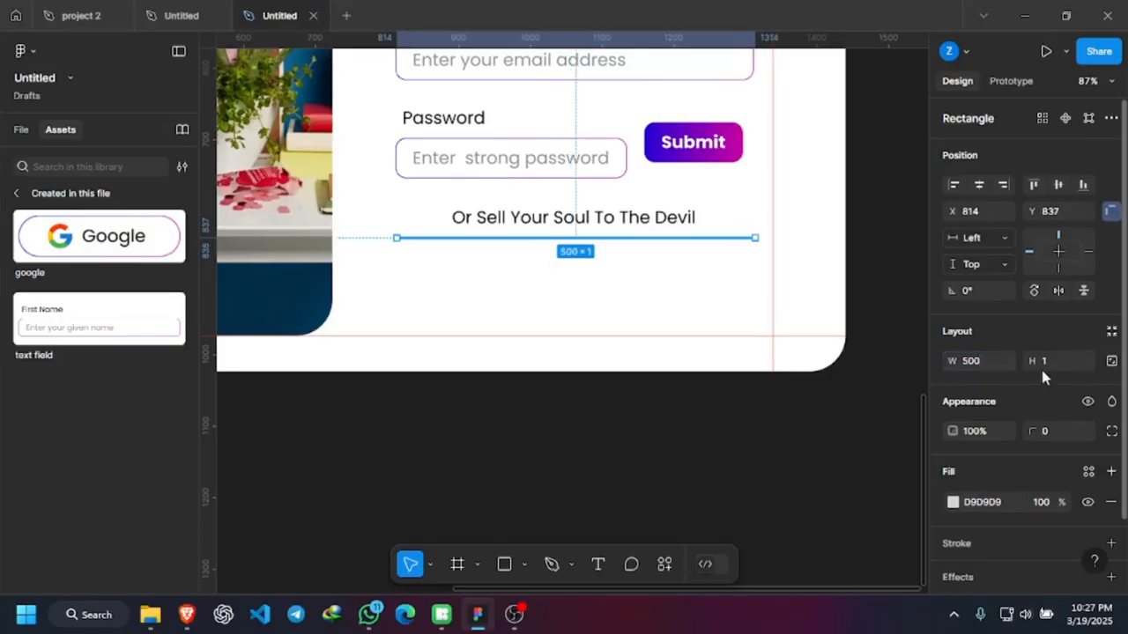
Apply the saved gradient color style as the divider line's fill.
click(953, 503)
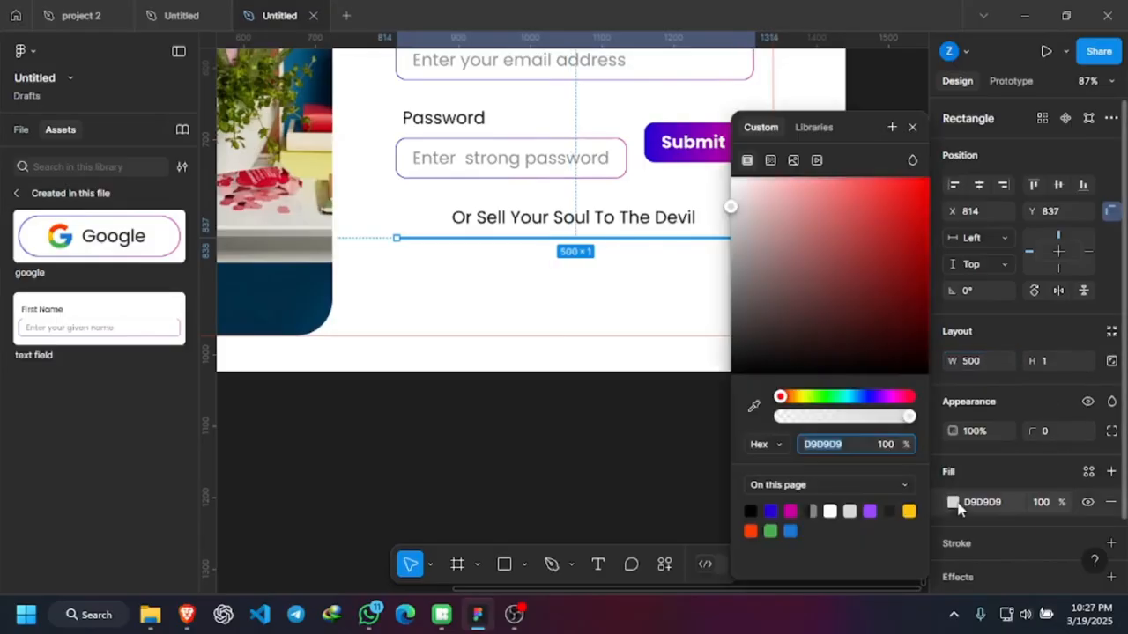
click(814, 131)
click(779, 234)
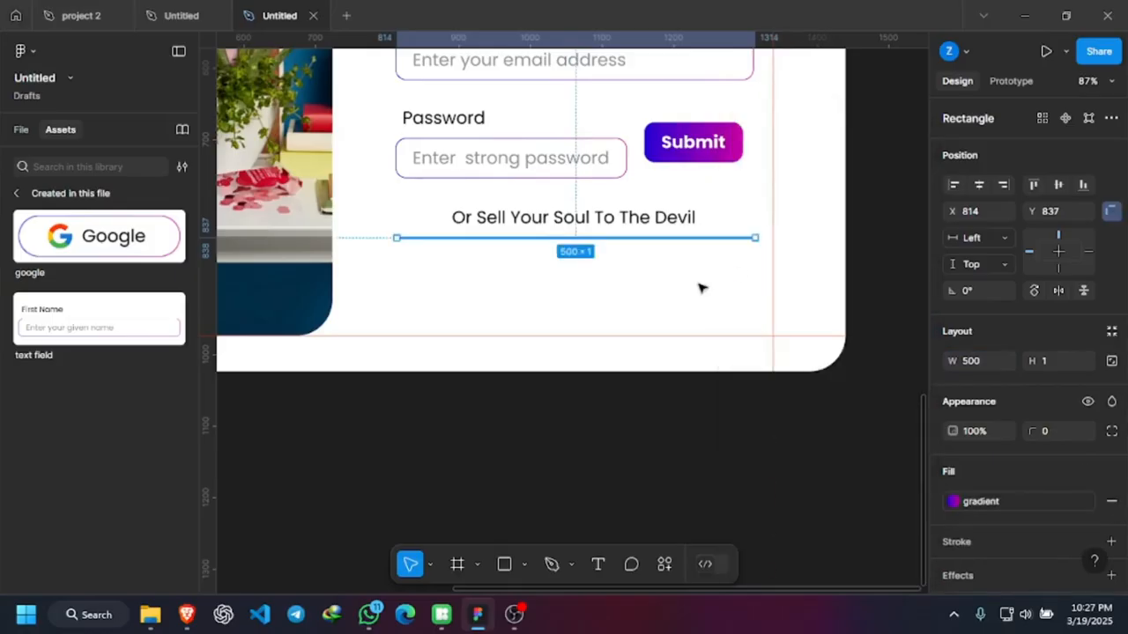
click(700, 288)
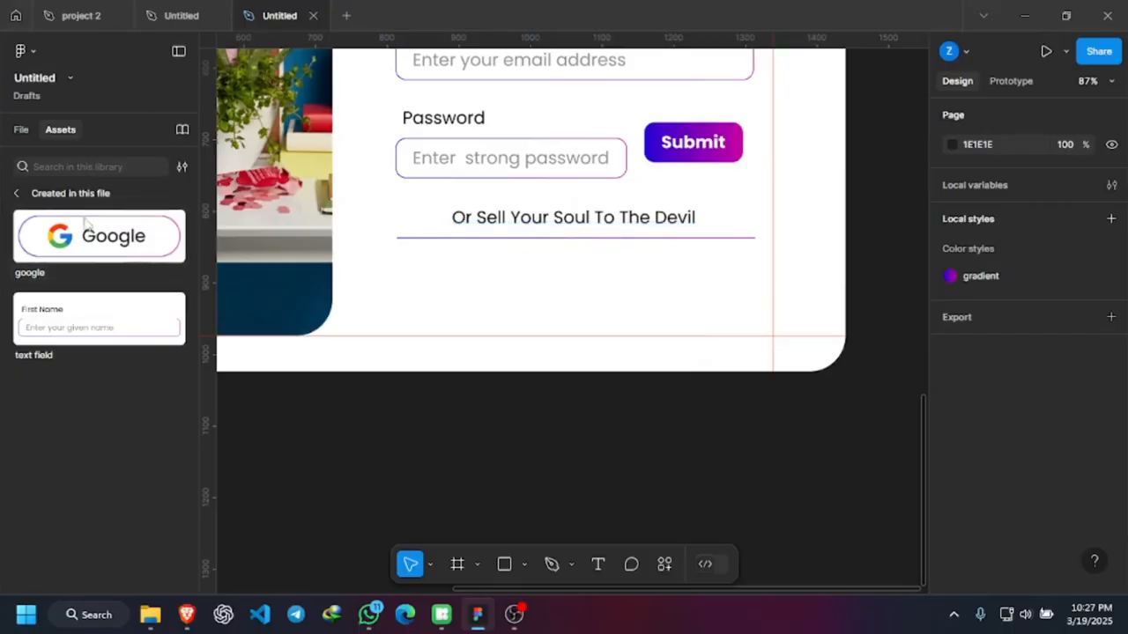
click(99, 244)
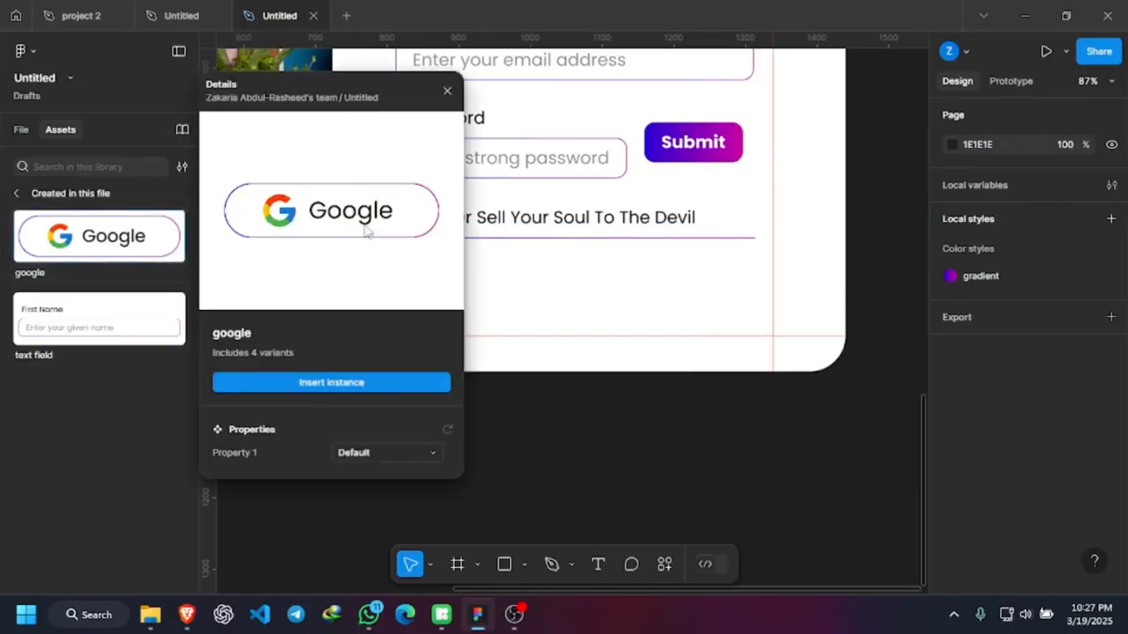
click(388, 455)
click(360, 481)
click(358, 490)
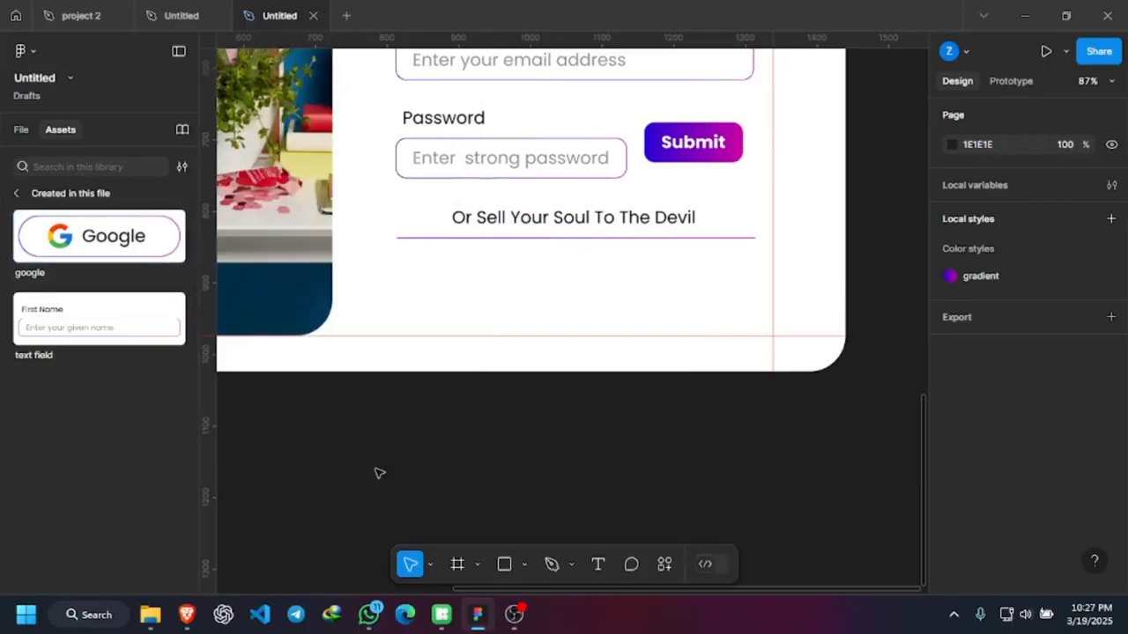
Insert an instance of the google component with the Default variant and place it beneath the divider at X 819, Y 866.
click(170, 254)
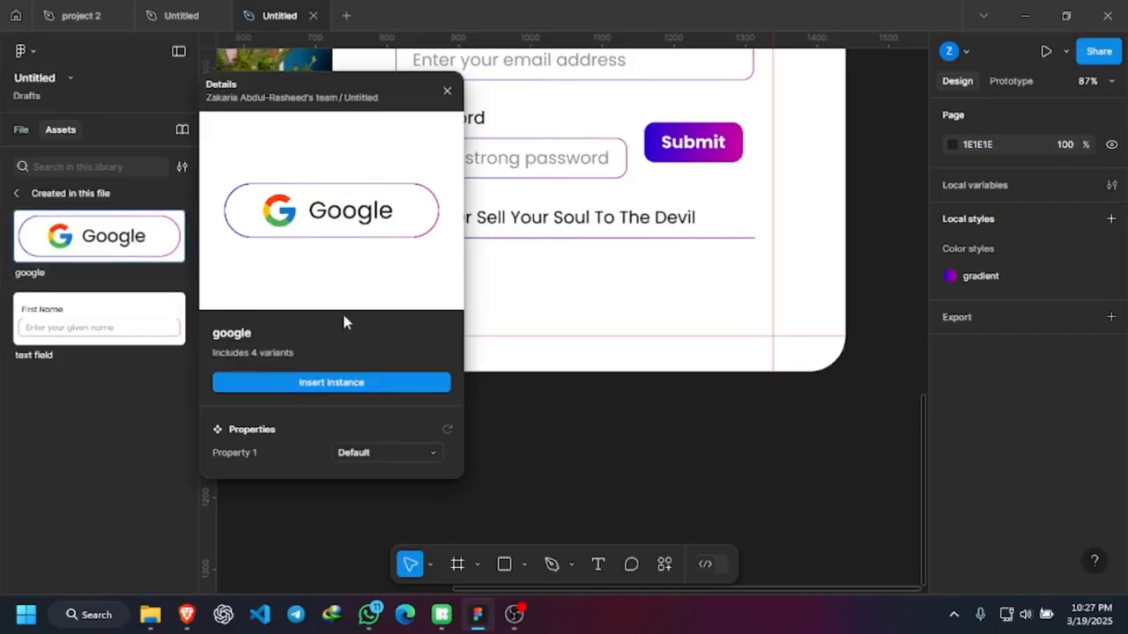
click(336, 382)
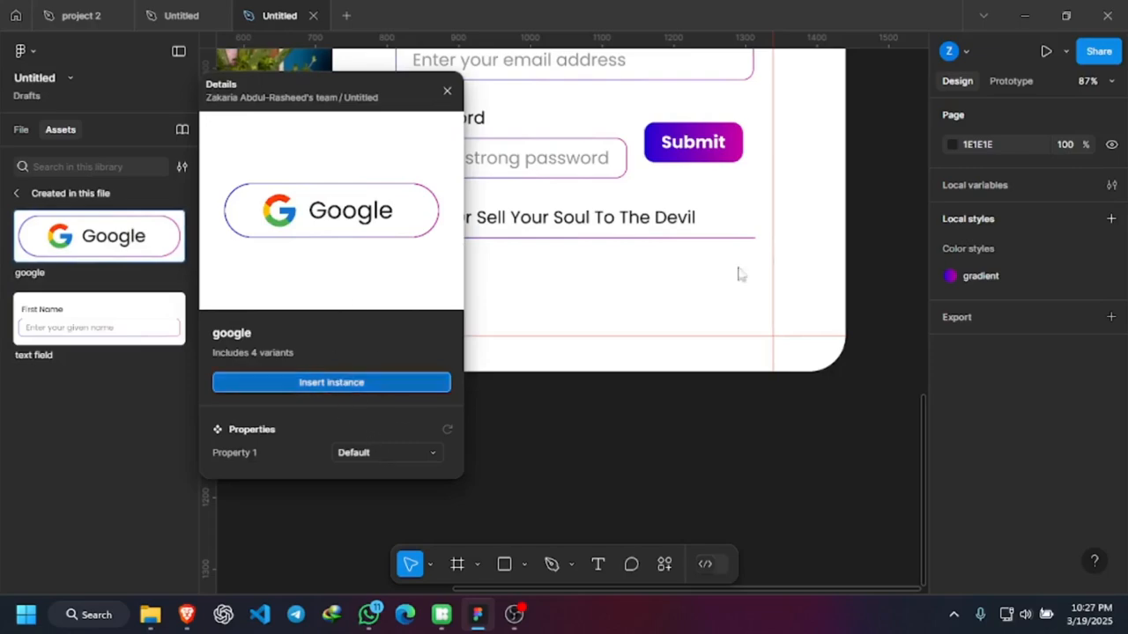
click(410, 383)
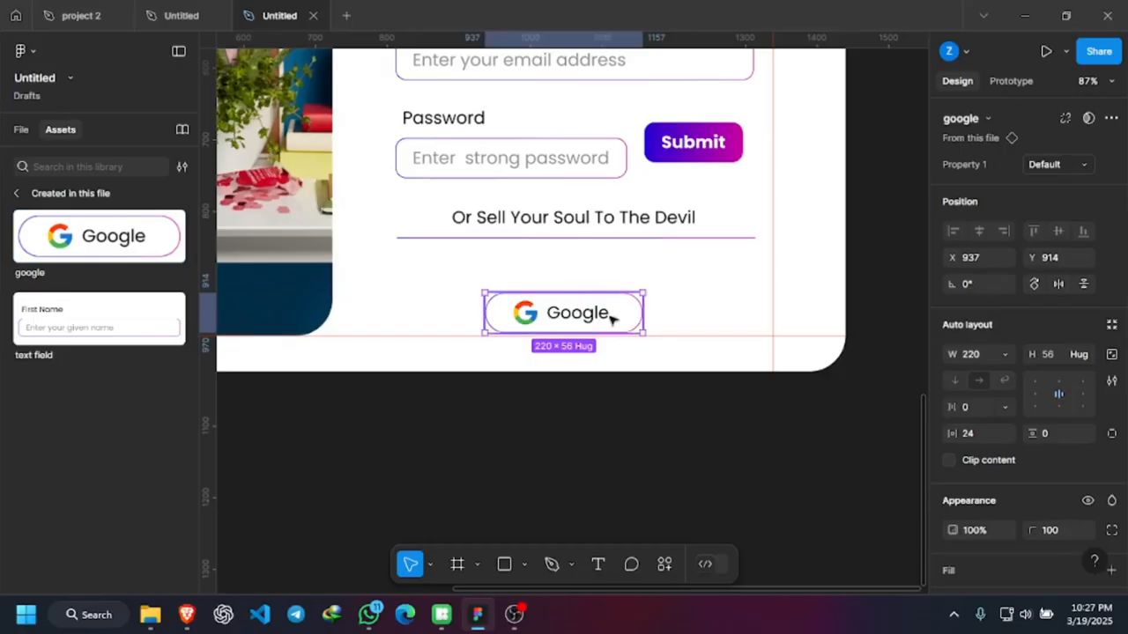
drag(599, 317, 514, 282)
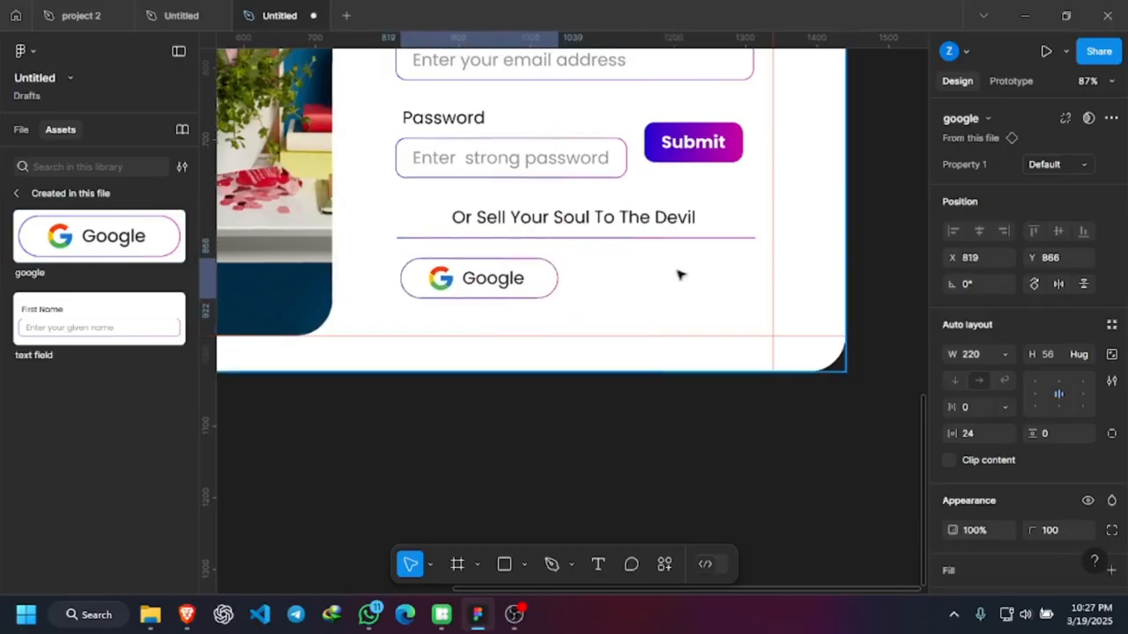
Insert a second google component instance and place it beside the first Google button at X 1077, Y 866.
click(132, 251)
click(328, 383)
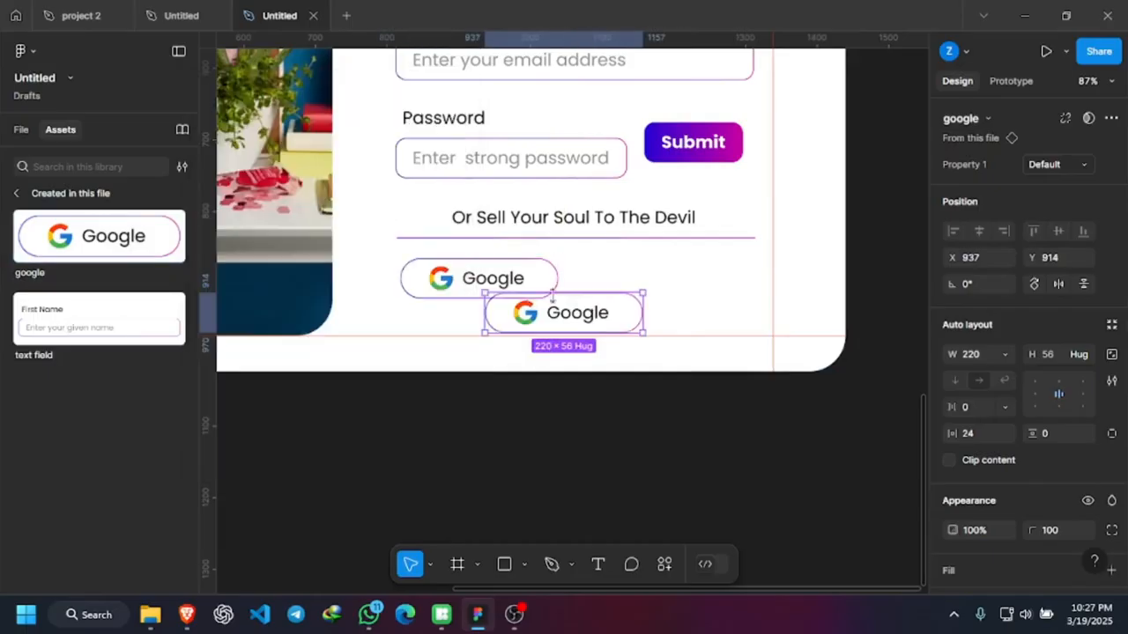
drag(586, 326, 684, 291)
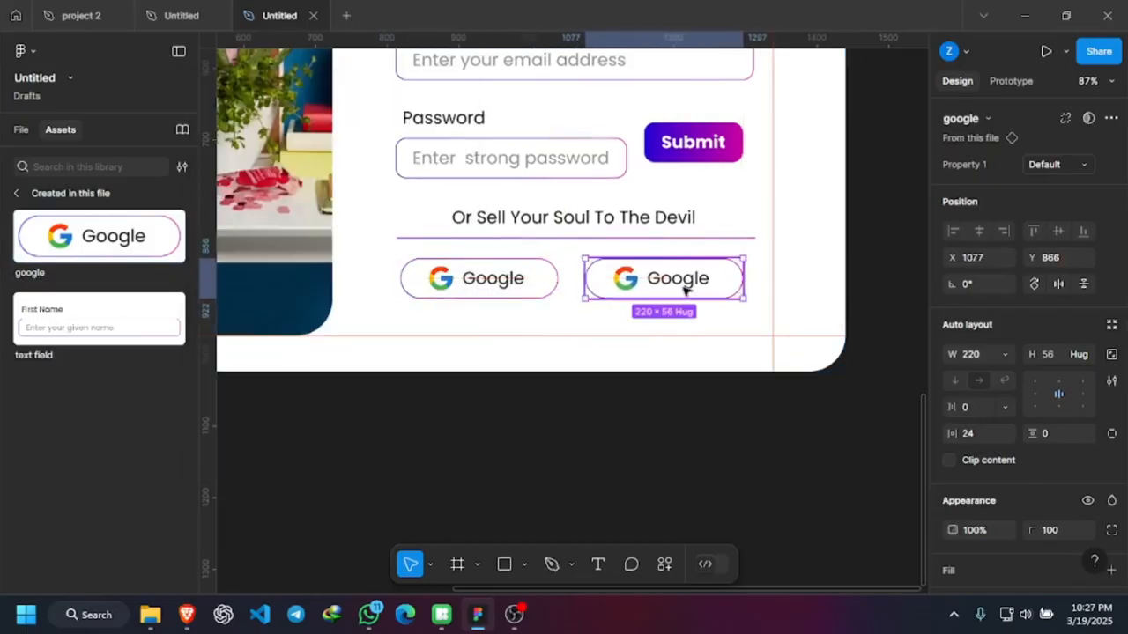
Try the facebook and apple variants on the second sign-in button and settle on behance for Property 1.
click(1080, 165)
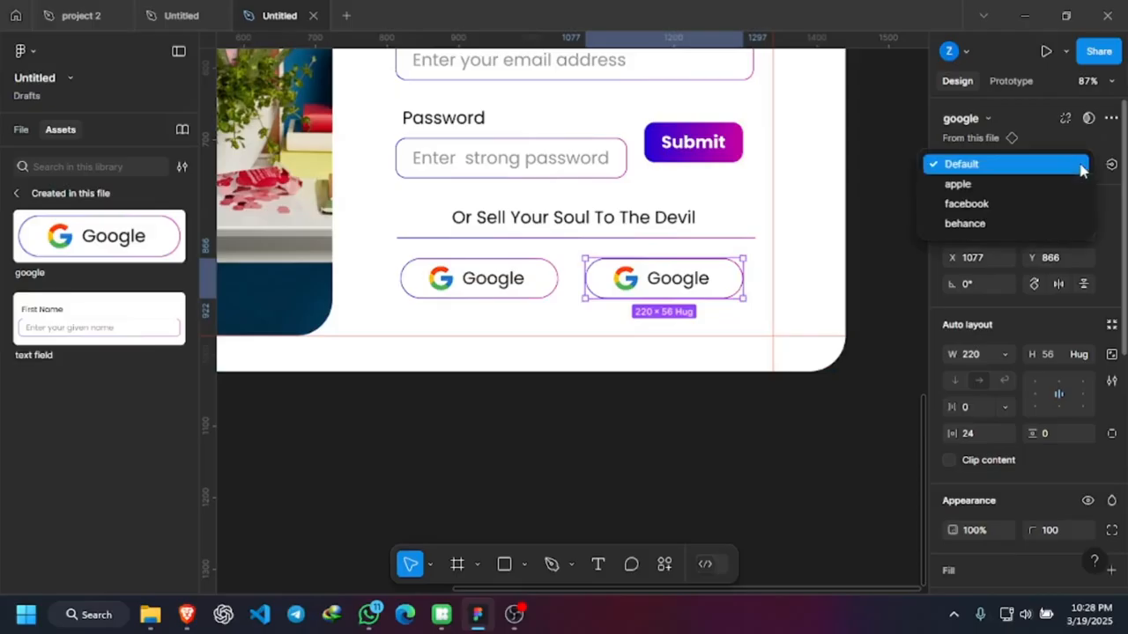
click(999, 208)
click(1044, 165)
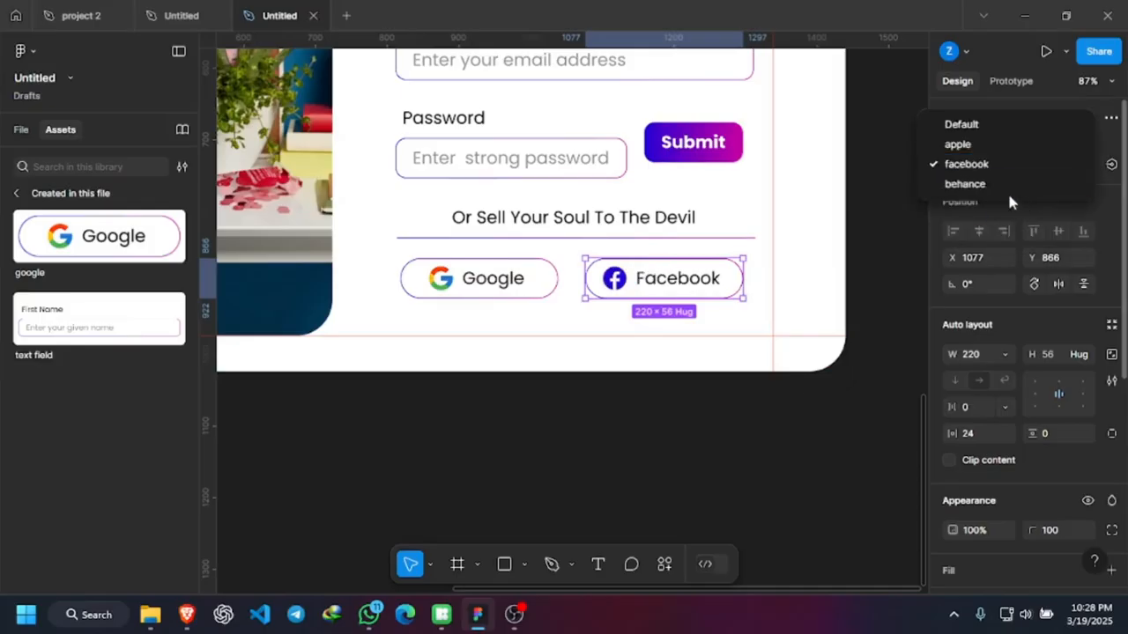
click(988, 148)
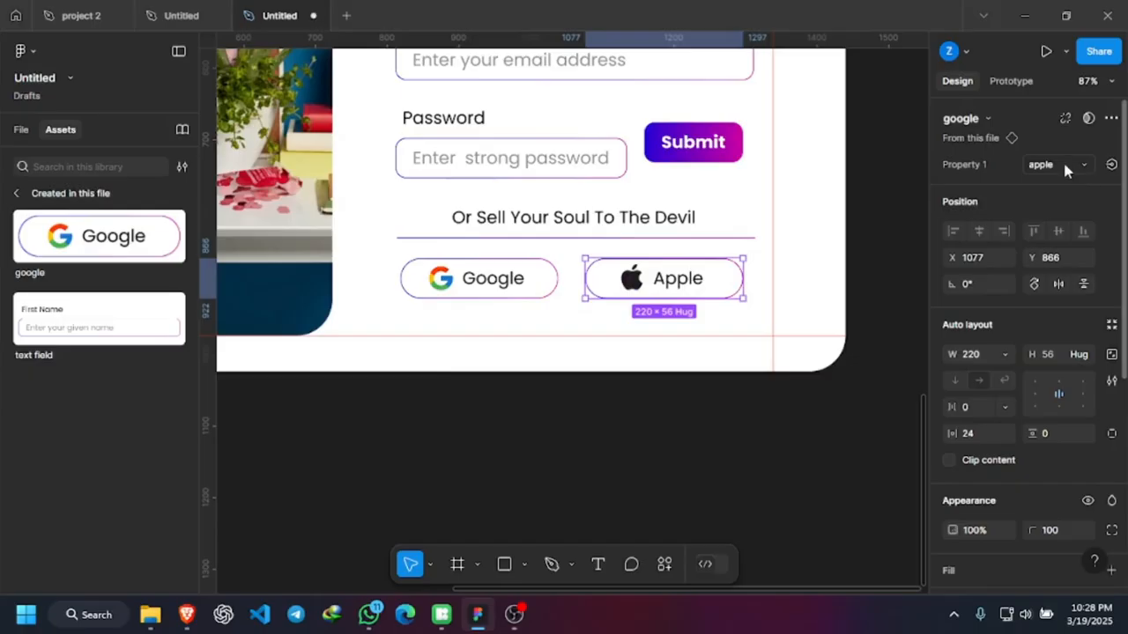
click(1063, 160)
click(975, 205)
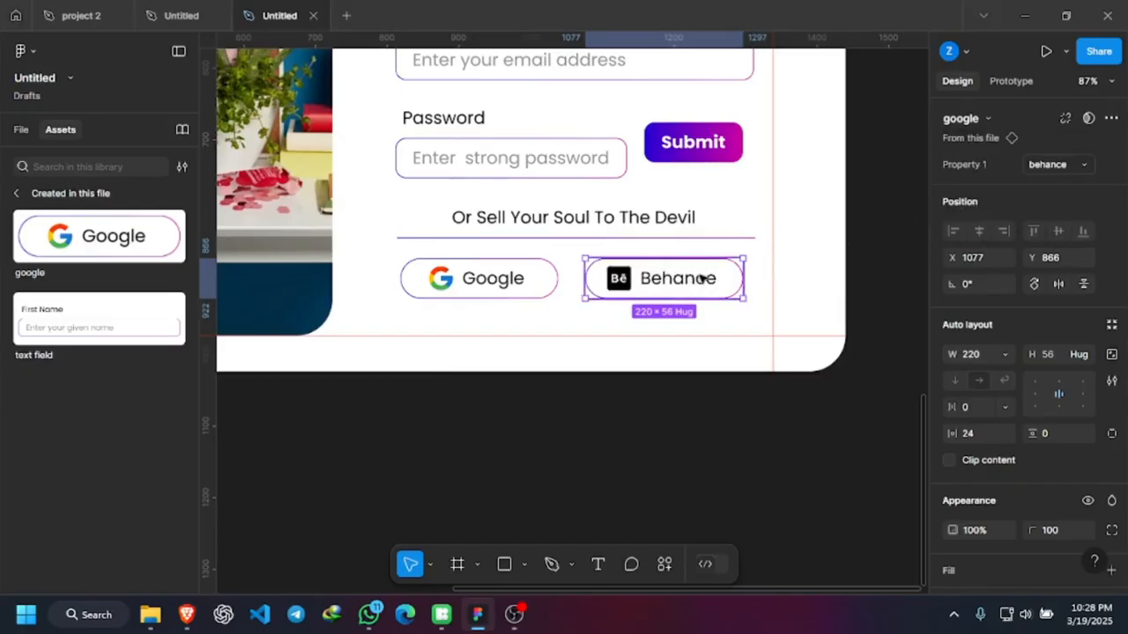
Wrap the Google and Behance buttons together in an auto layout frame.
shift+click(532, 279)
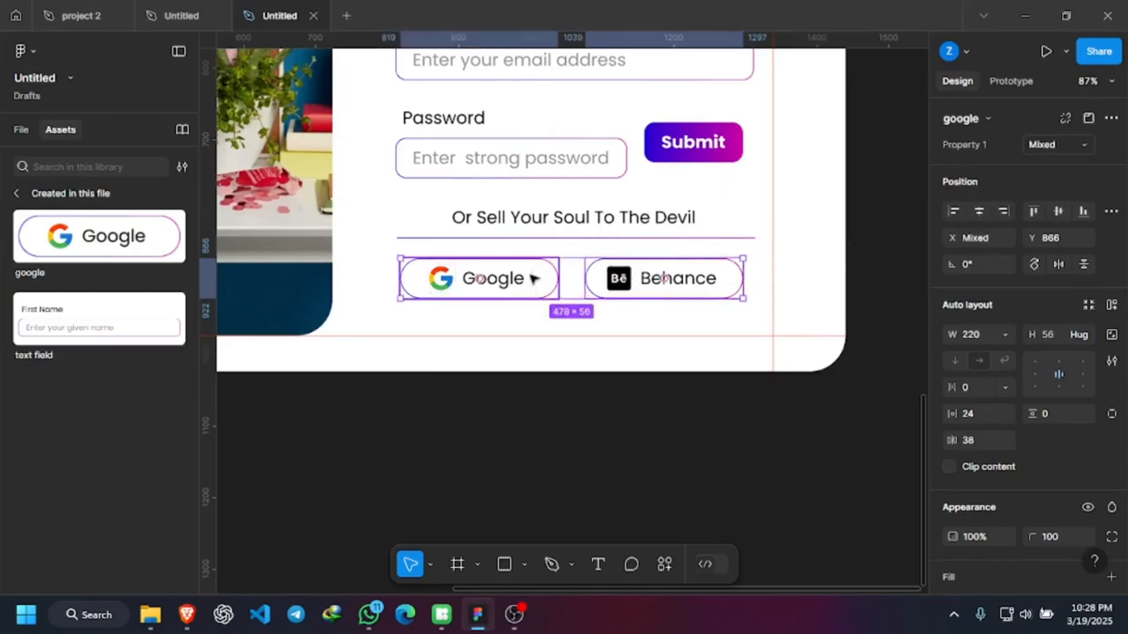
scroll(666, 286, up, 2)
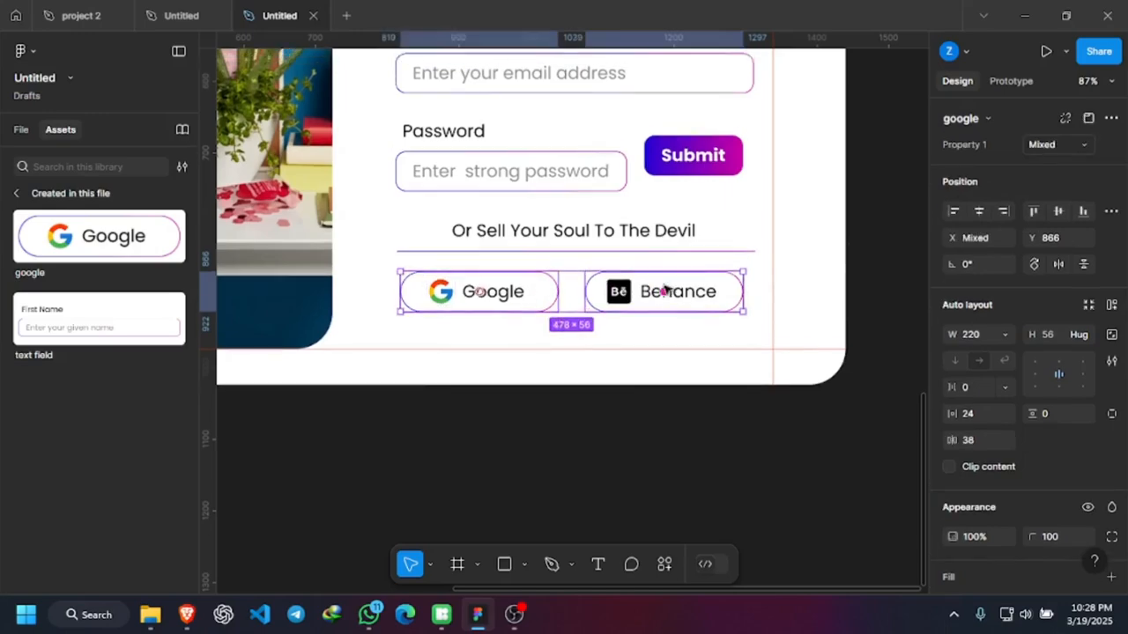
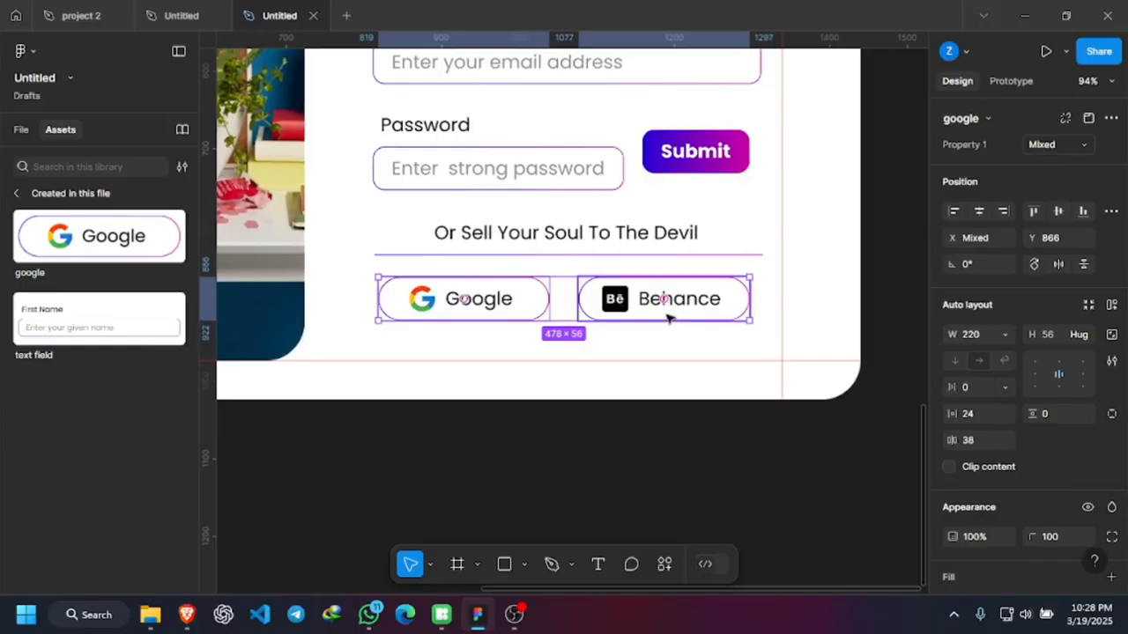
key(shift+a)
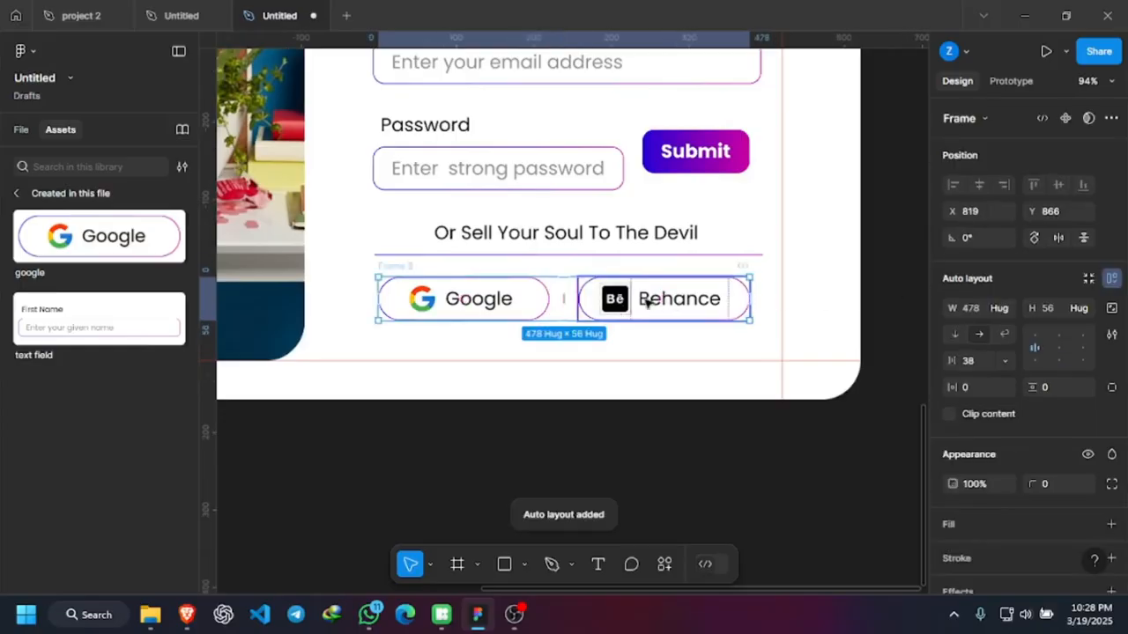
Set the horizontal gap between the Google and Behance buttons in their auto layout frame to 24.
click(647, 299)
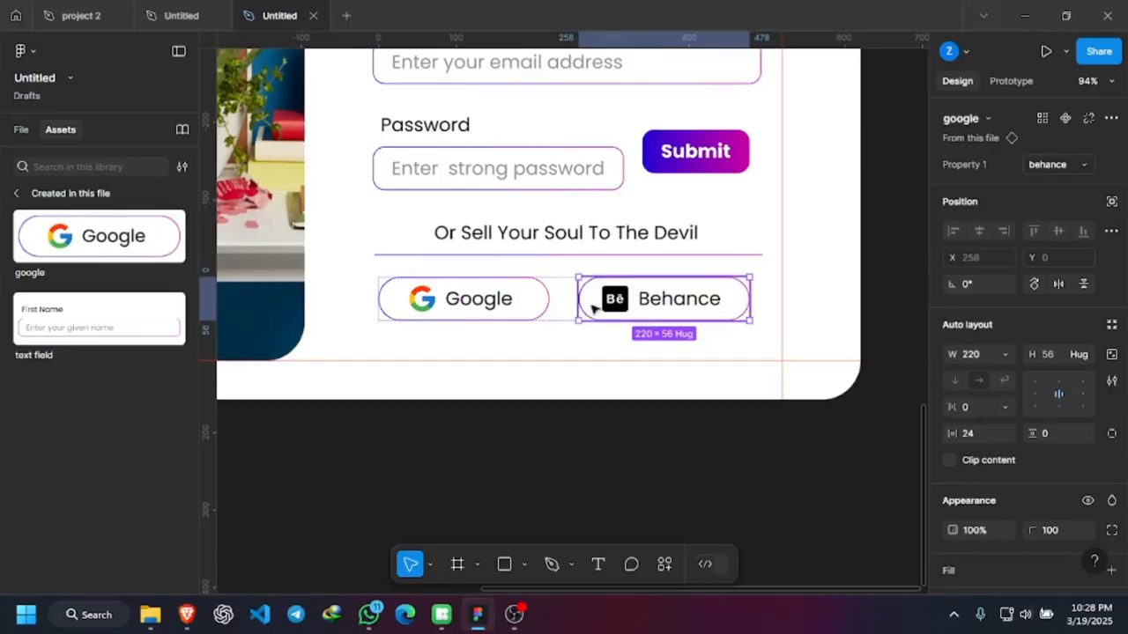
click(822, 333)
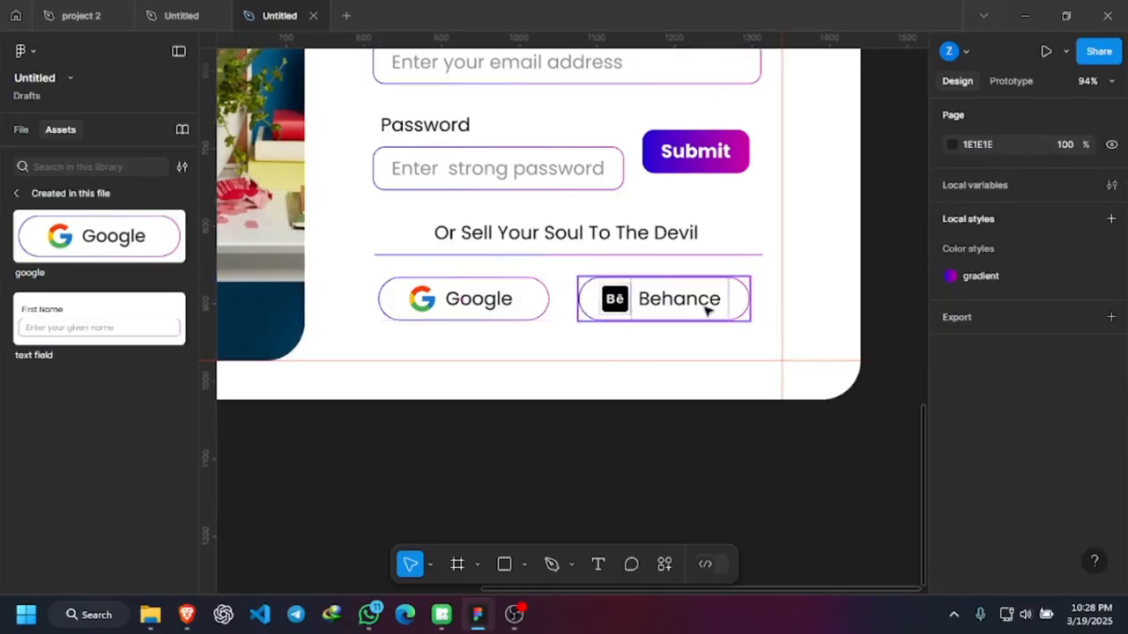
click(706, 310)
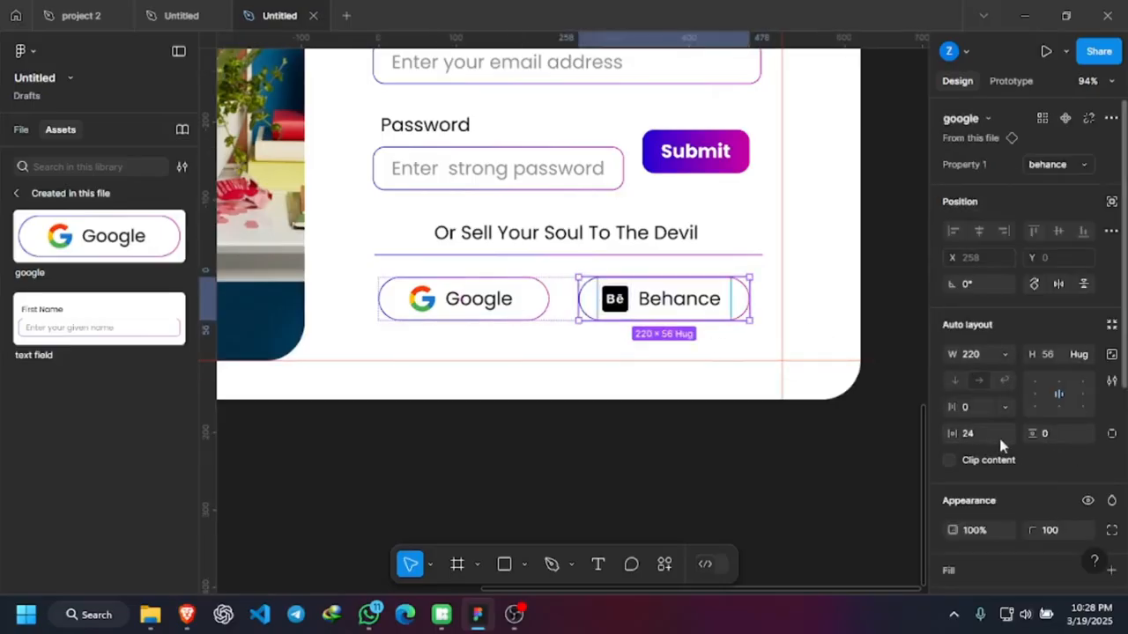
click(715, 349)
click(555, 308)
click(566, 308)
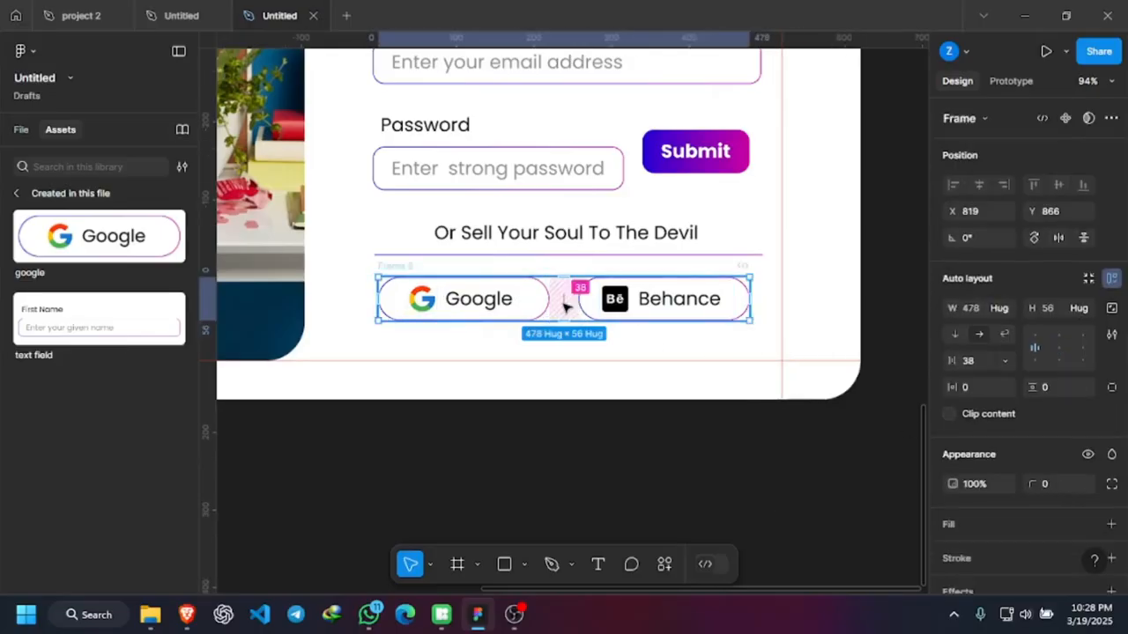
click(974, 368)
text(2)
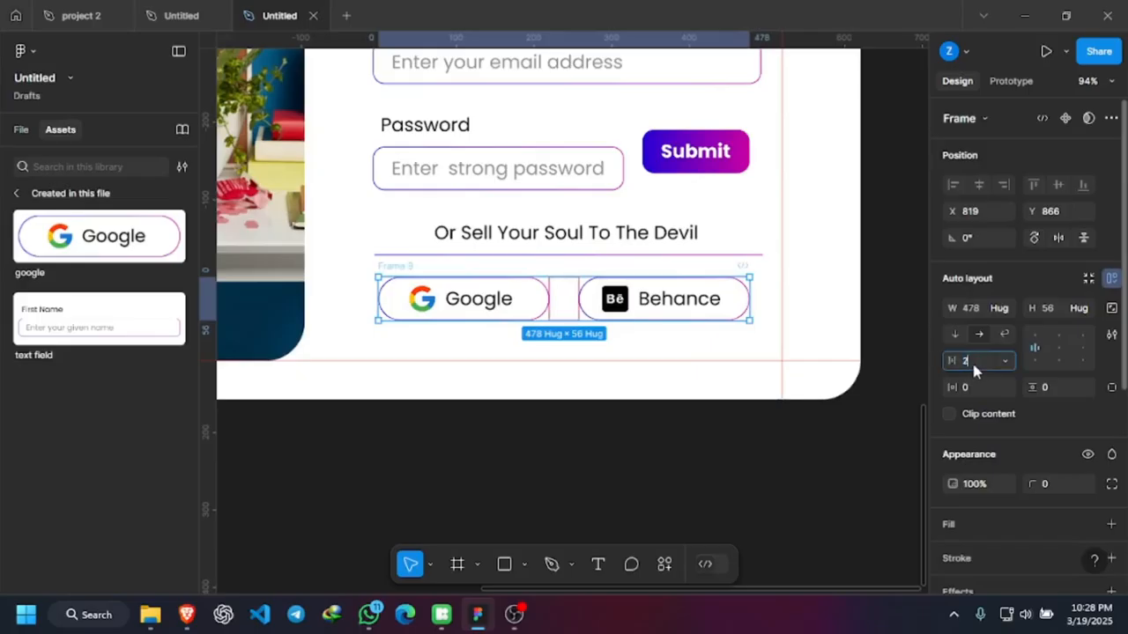
text(4)
click(773, 326)
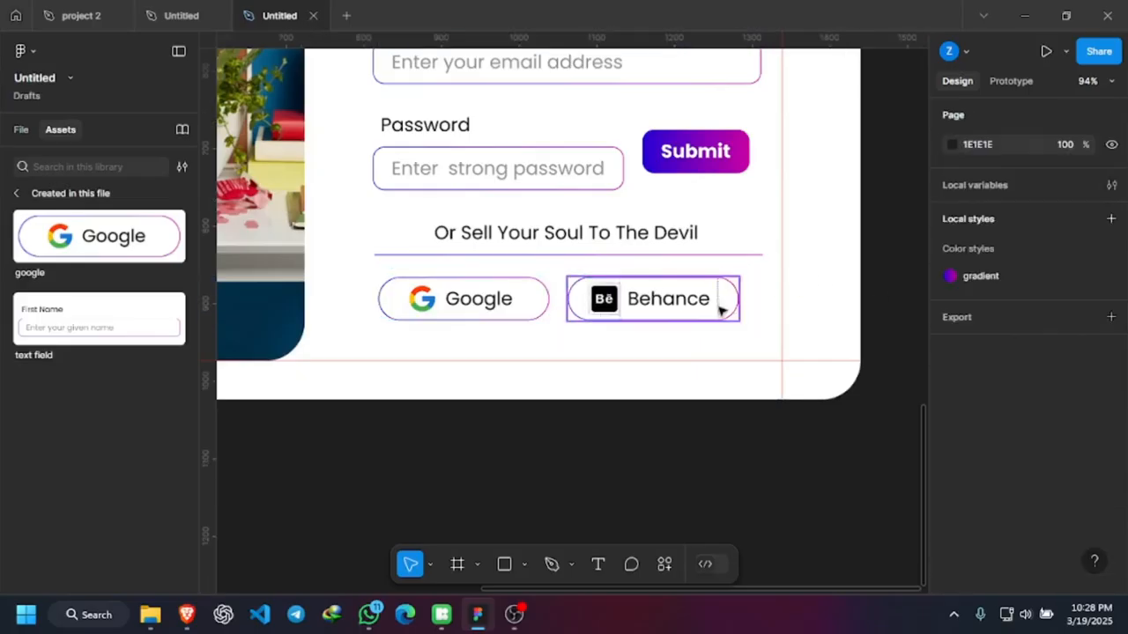
Examine the Google and Behance buttons against the rest of the sign-up form and the component set above it.
click(707, 306)
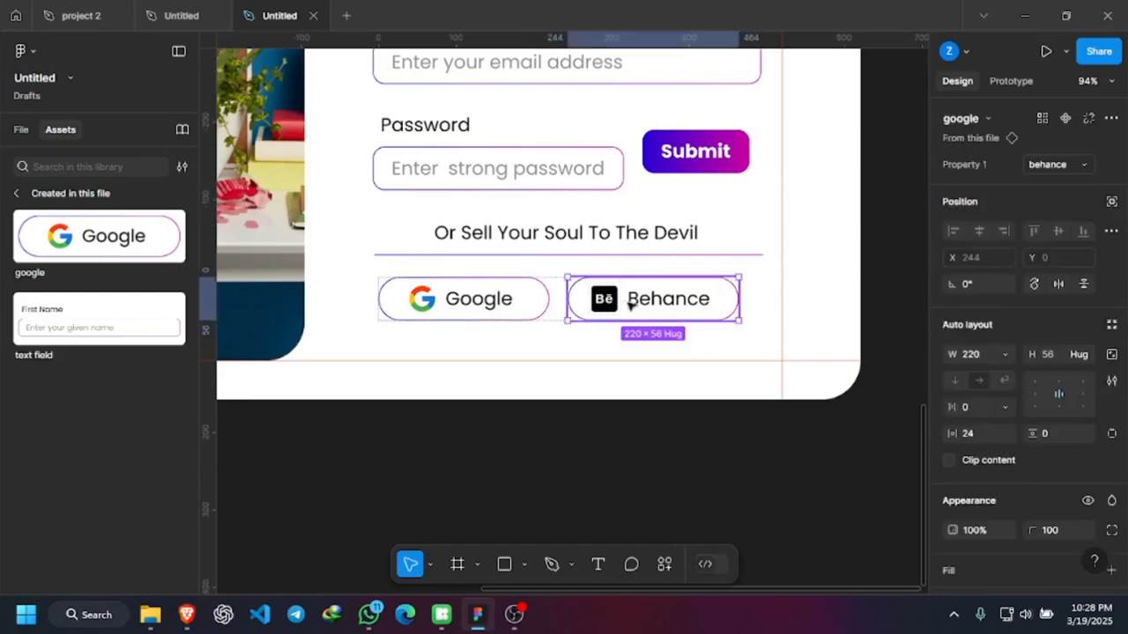
click(546, 304)
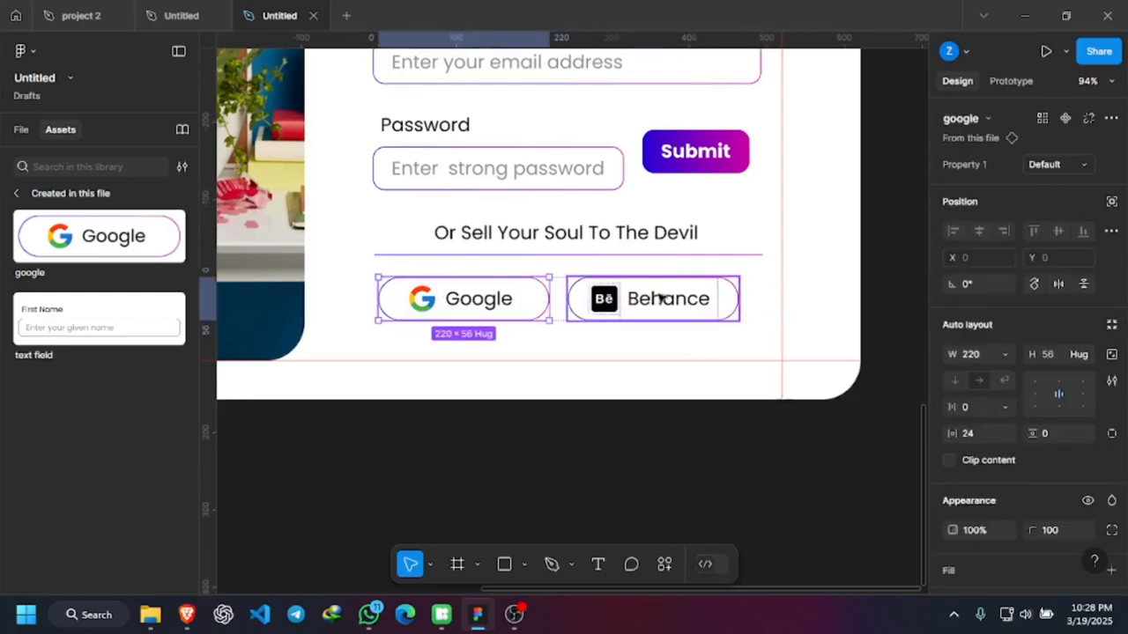
scroll(778, 188, up, 5)
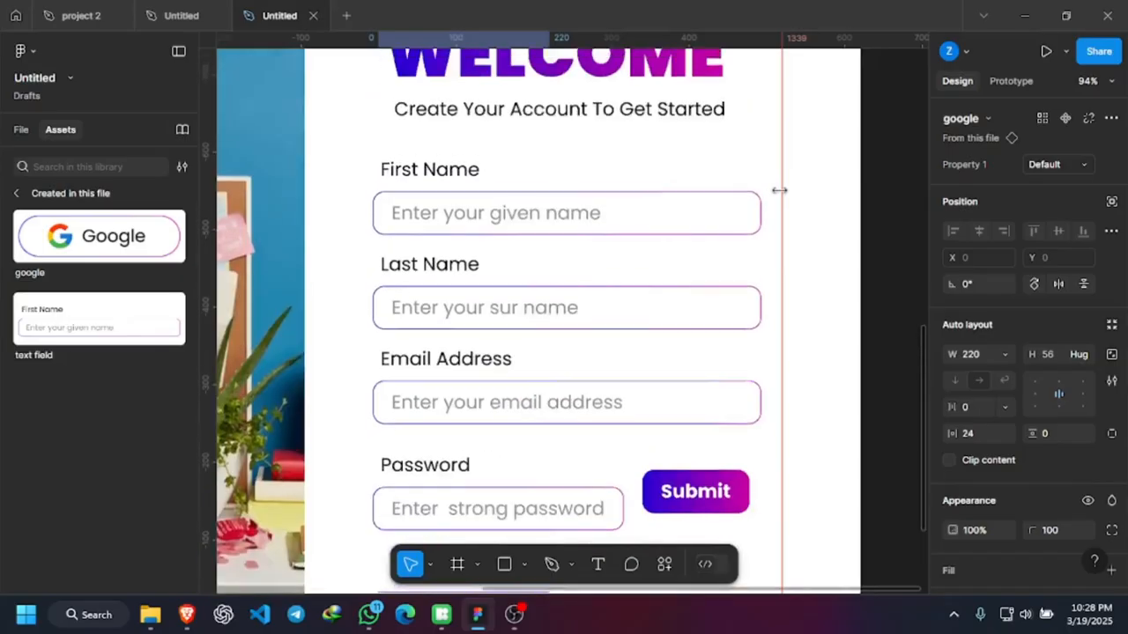
ctrl+scroll(777, 231, down, 3)
ctrl+scroll(777, 230, down, 2)
scroll(775, 238, up, 5)
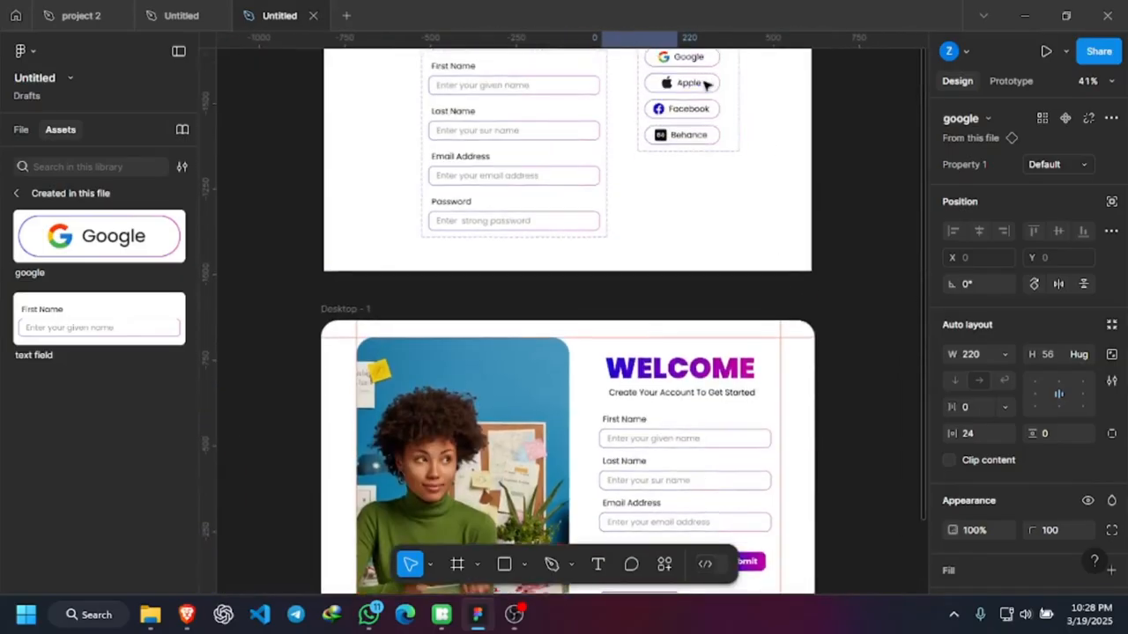
ctrl+scroll(708, 97, up, 2)
scroll(627, 365, down, 5)
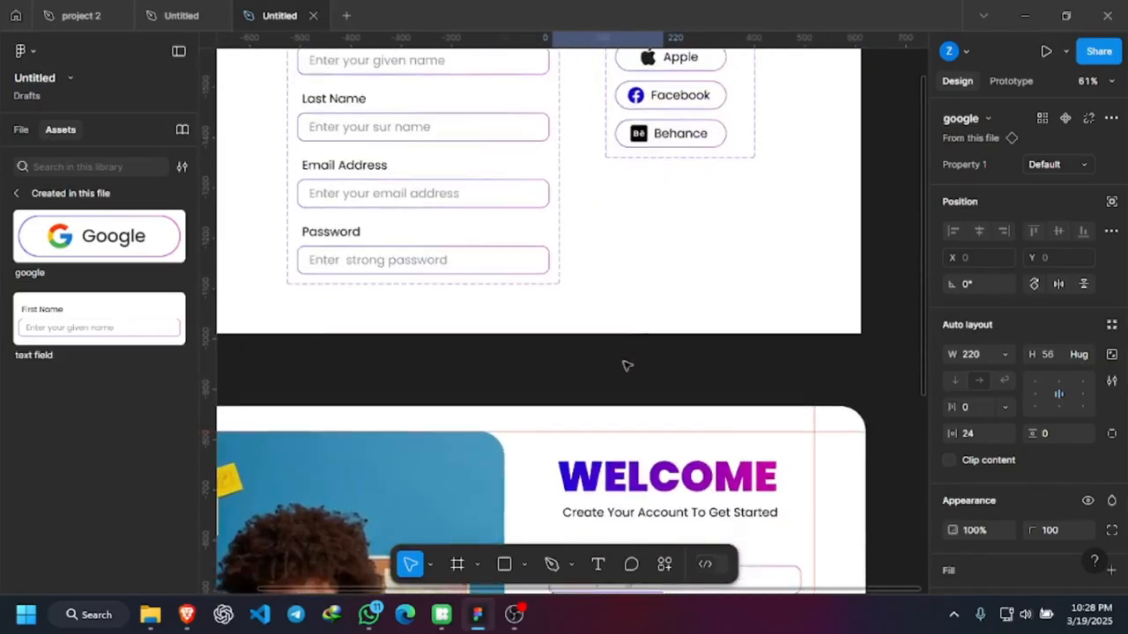
scroll(636, 349, down, 10)
scroll(748, 285, up, 5)
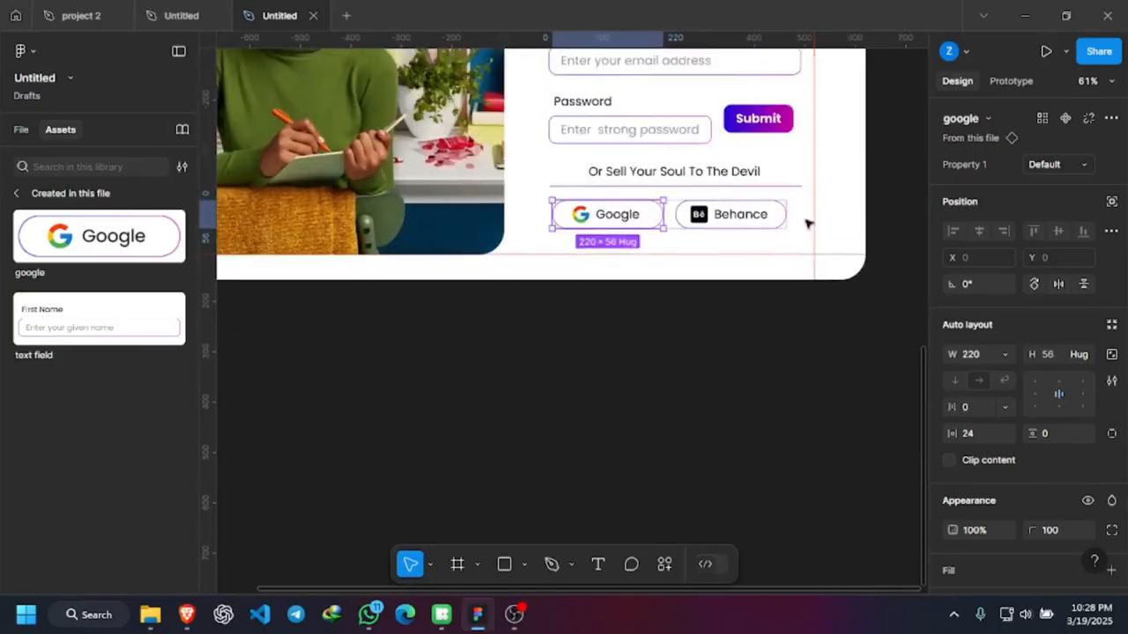
Align the Google and Behance button row, the gradient divider and the 'Or Sell Your Soul To The Devil' text on their horizontal centers.
ctrl+scroll(776, 392, up, 5)
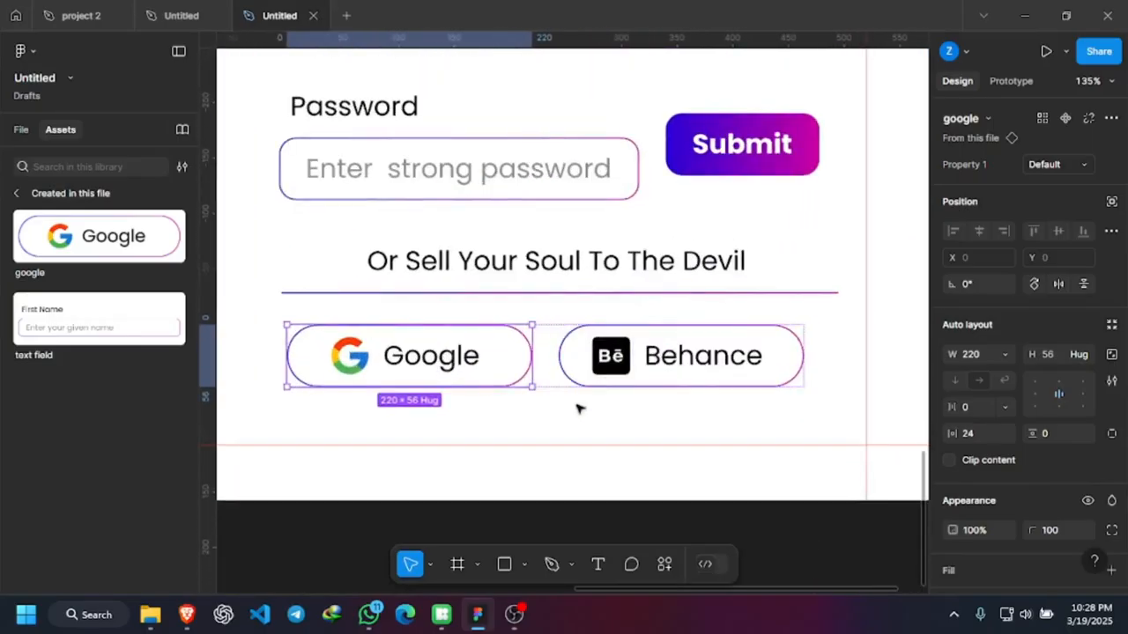
click(544, 402)
click(555, 377)
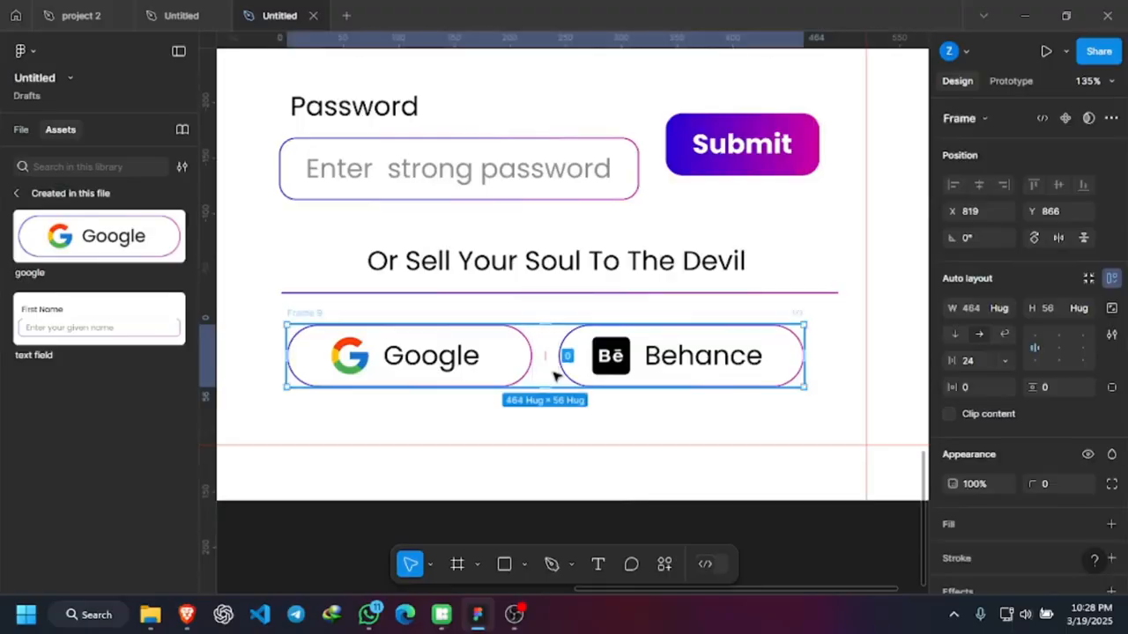
shift+click(676, 294)
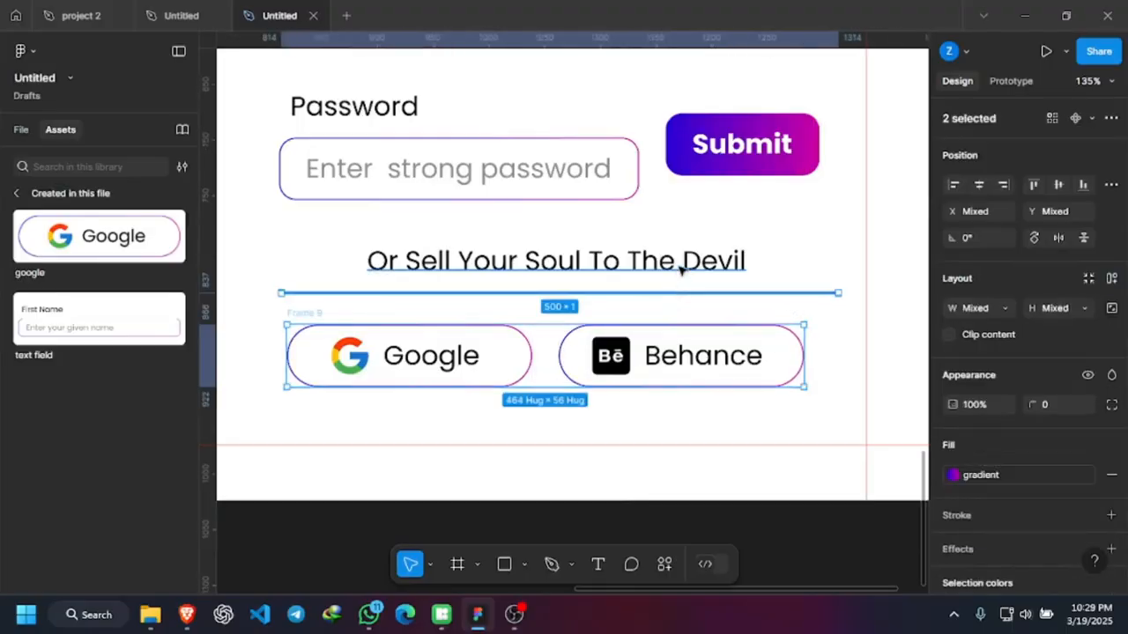
shift+click(681, 271)
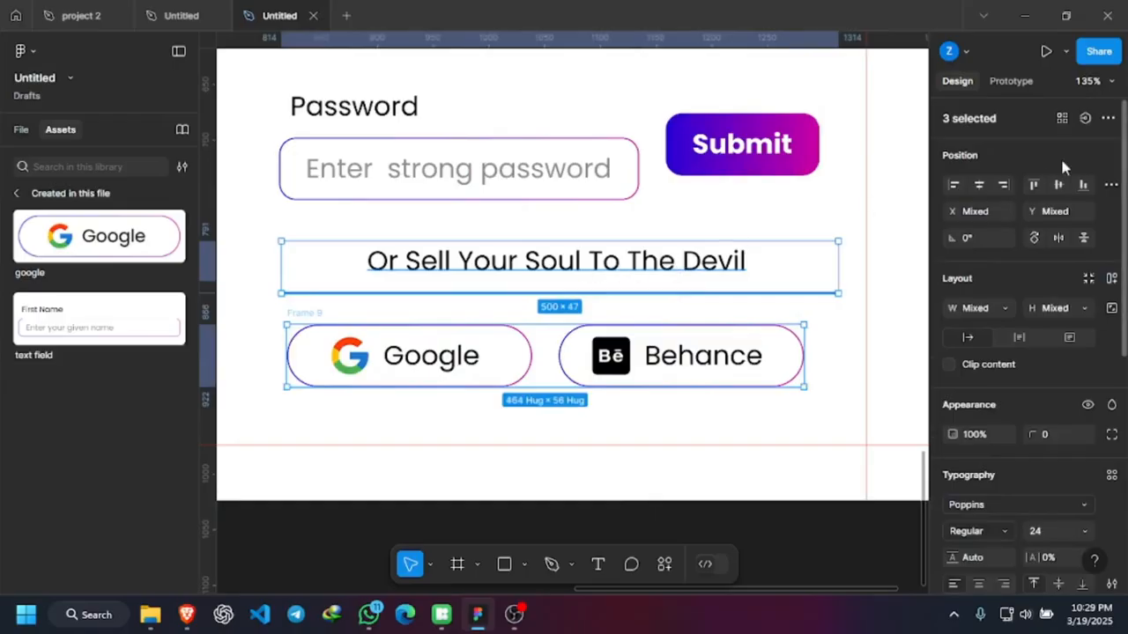
click(982, 187)
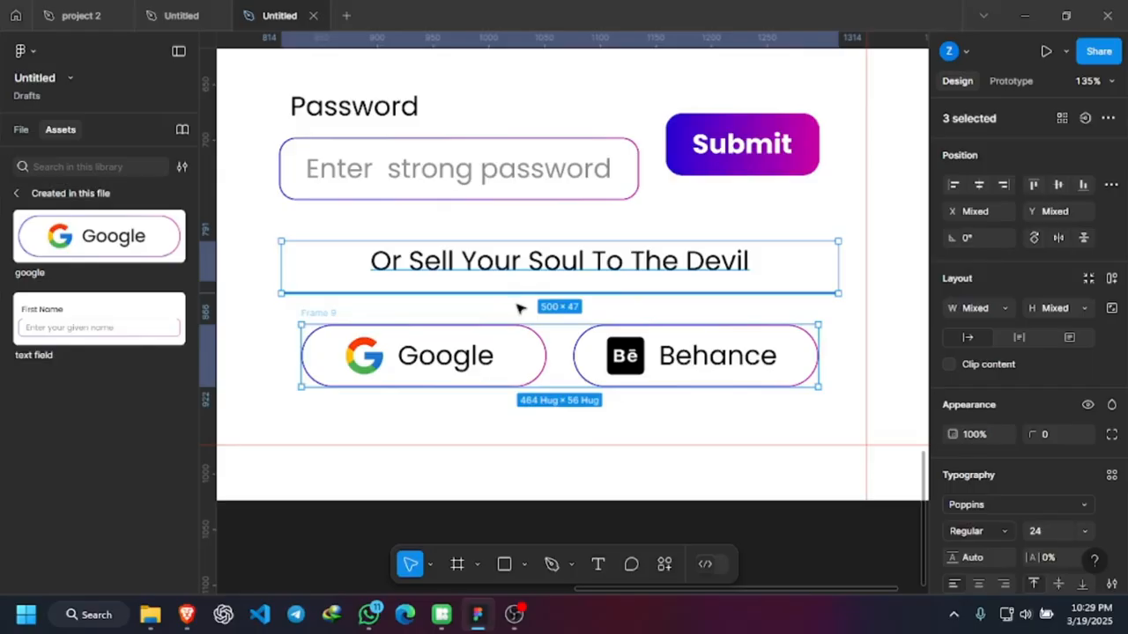
Group the selected alternative sign-in elements and move them slightly down, away from the password row.
key(ctrl+g)
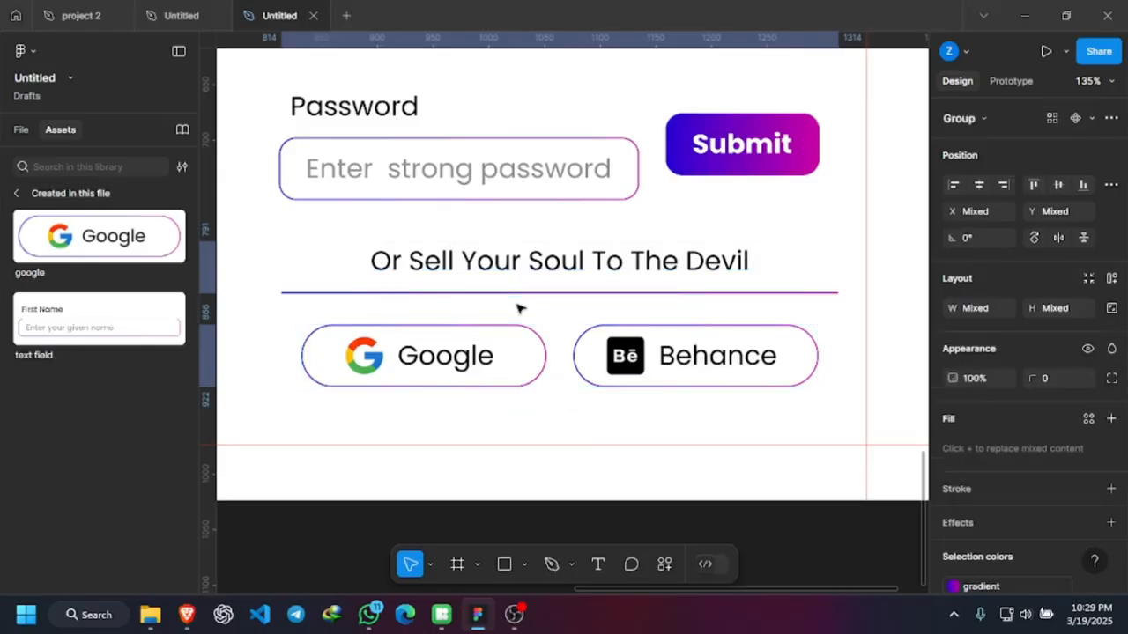
scroll(580, 288, down, 5)
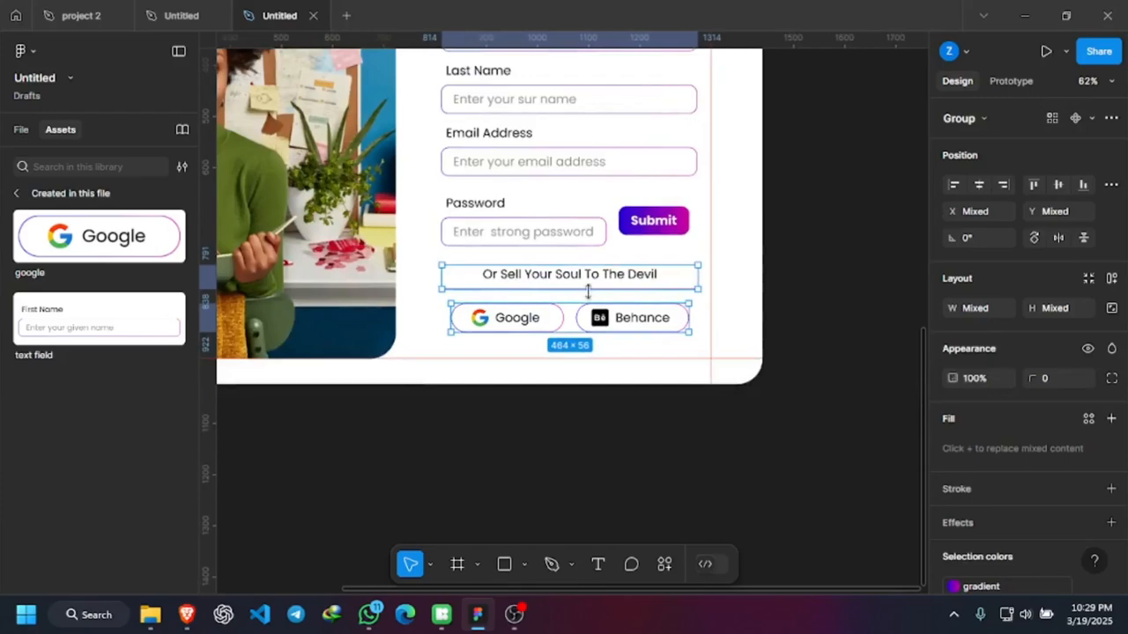
mouse_move(594, 278)
mouse_down()
mouse_move(635, 284)
mouse_move(591, 285)
mouse_up()
scroll(604, 297, up, 2)
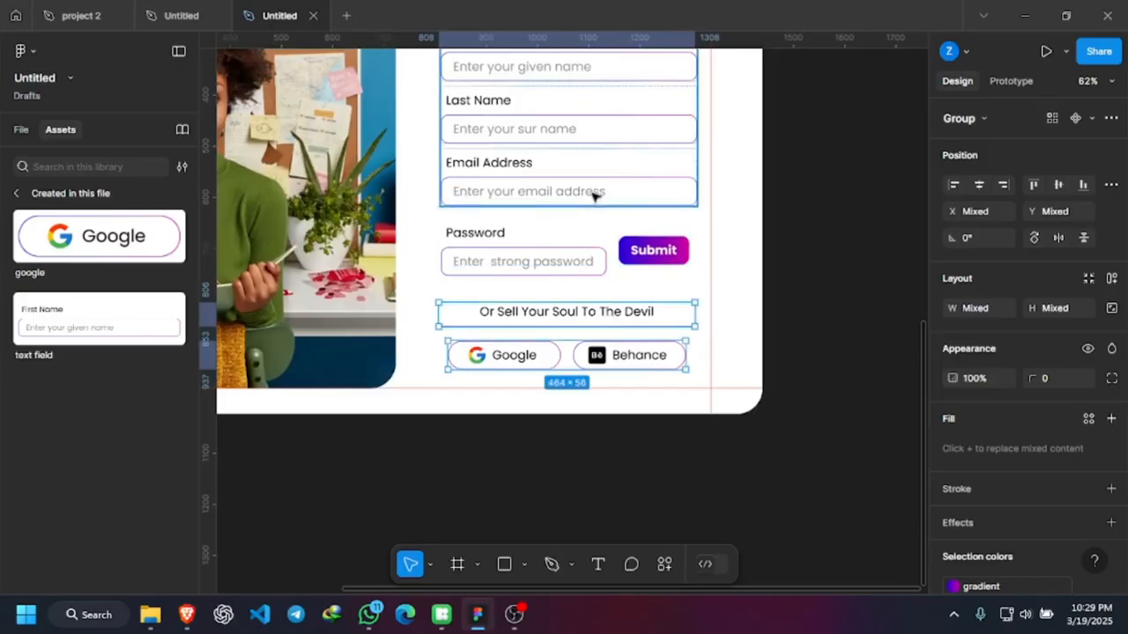
click(780, 263)
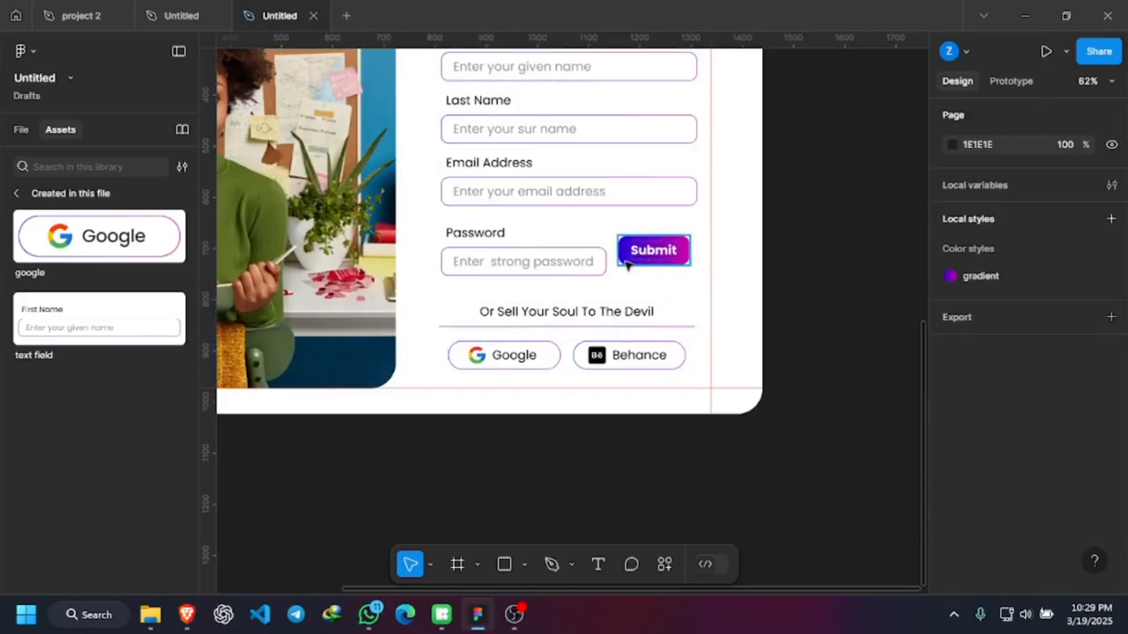
Move the frame holding the Submit button to about X 836, Y 638, against the form's vertical margin guide.
click(626, 264)
click(568, 267)
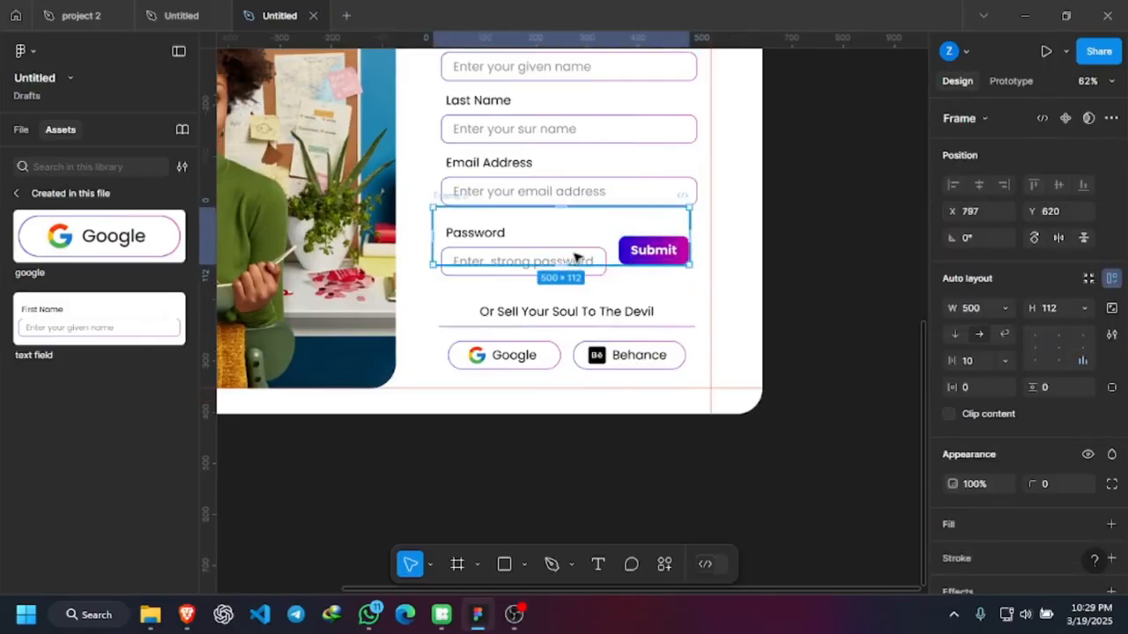
scroll(577, 257, up, 1)
scroll(576, 256, up, 1)
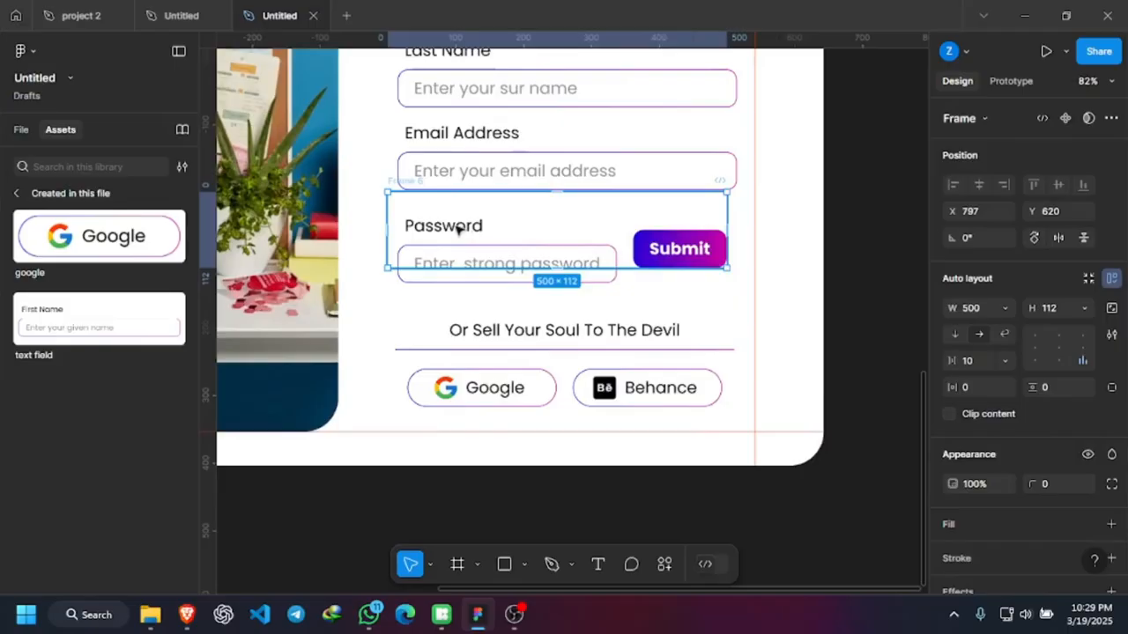
drag(459, 242, 485, 243)
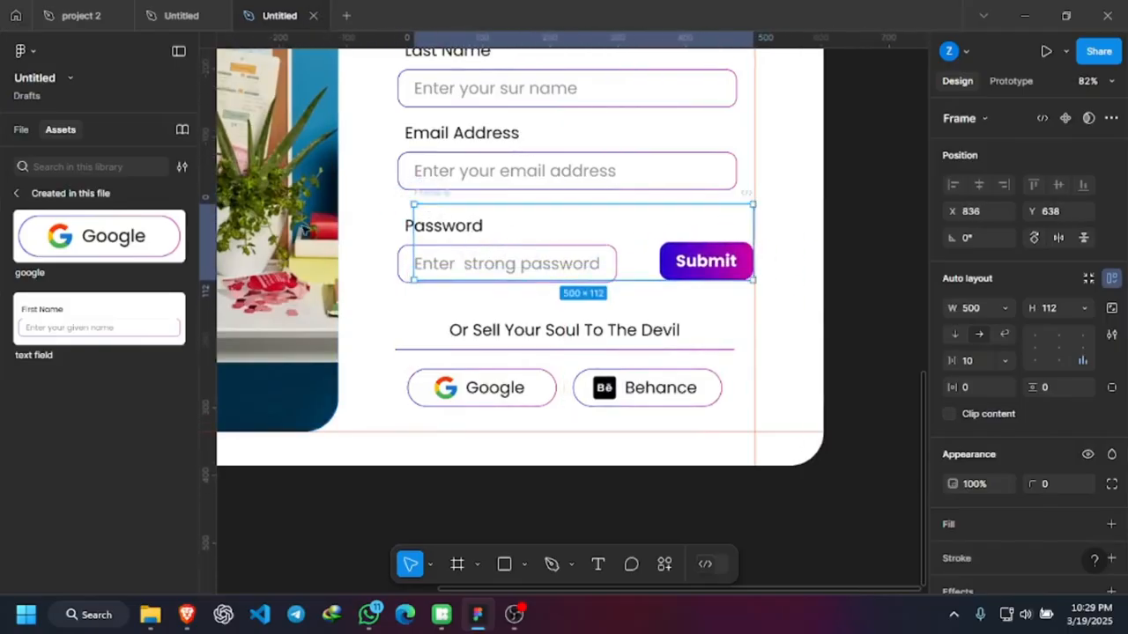
Show the file's layers and toggle the visibility of Frame 6, Frame 8 and Frame 7 to check which form parts they contain.
click(29, 127)
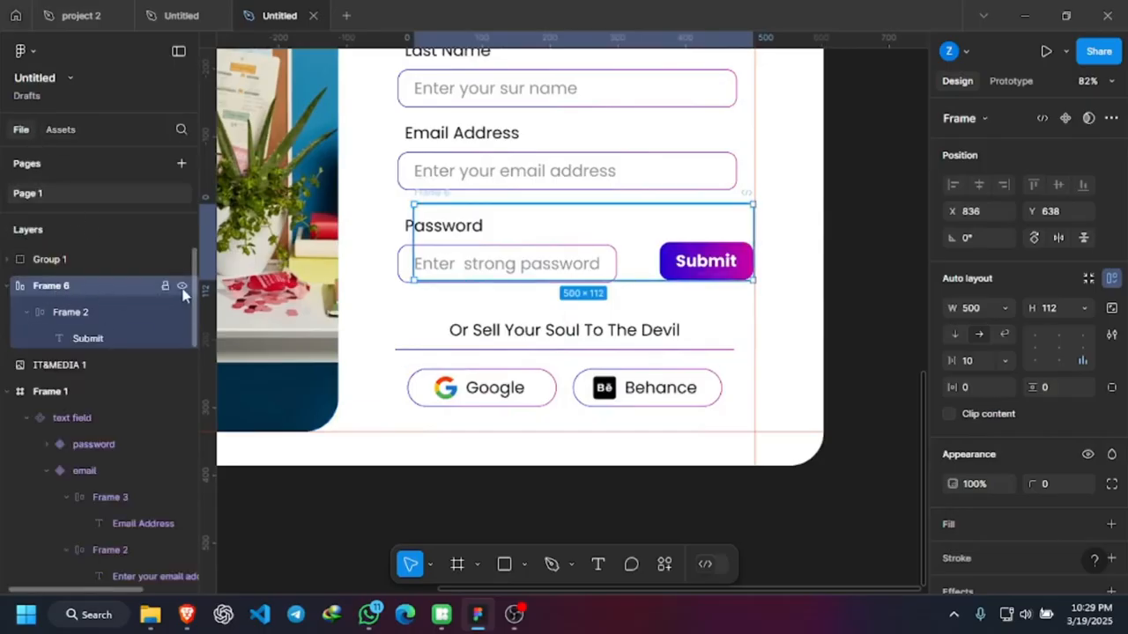
click(181, 288)
click(182, 288)
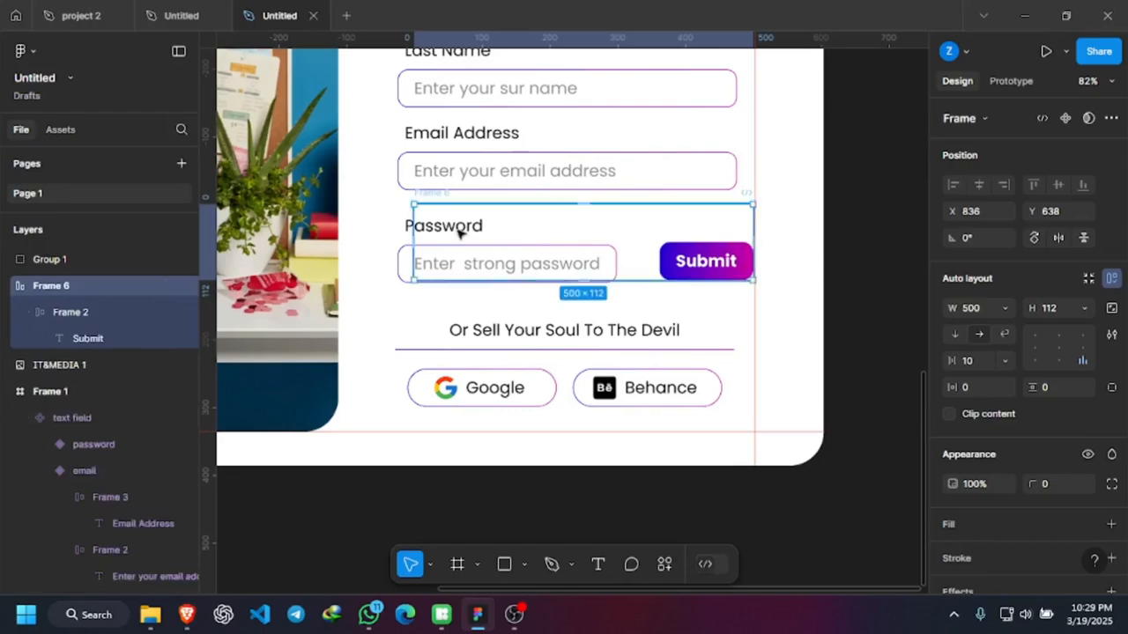
click(406, 263)
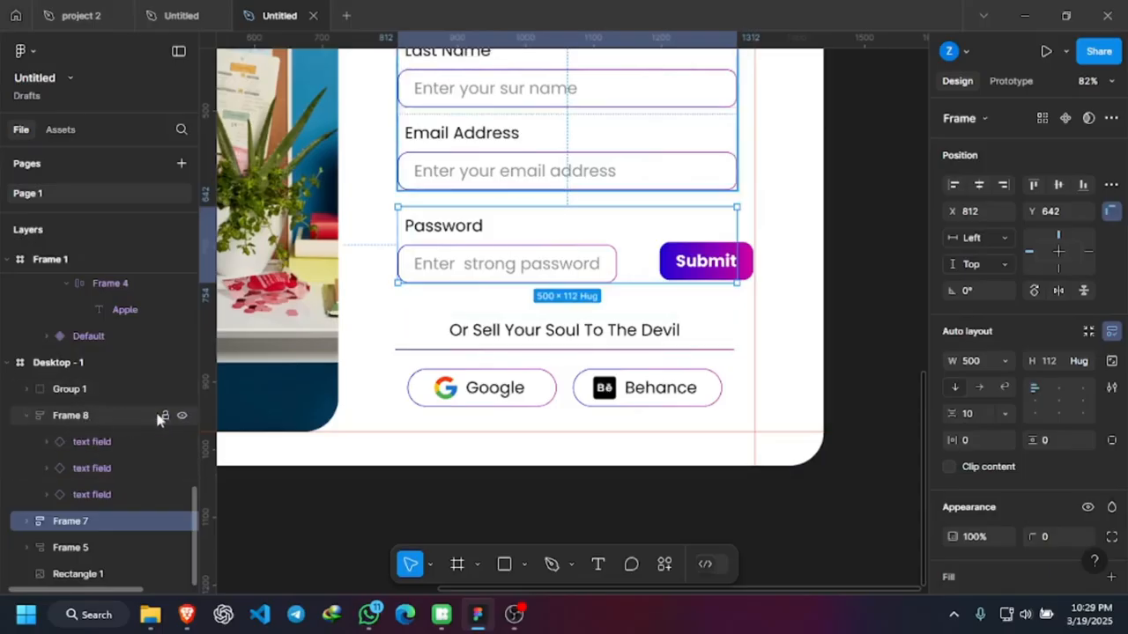
click(183, 418)
click(183, 417)
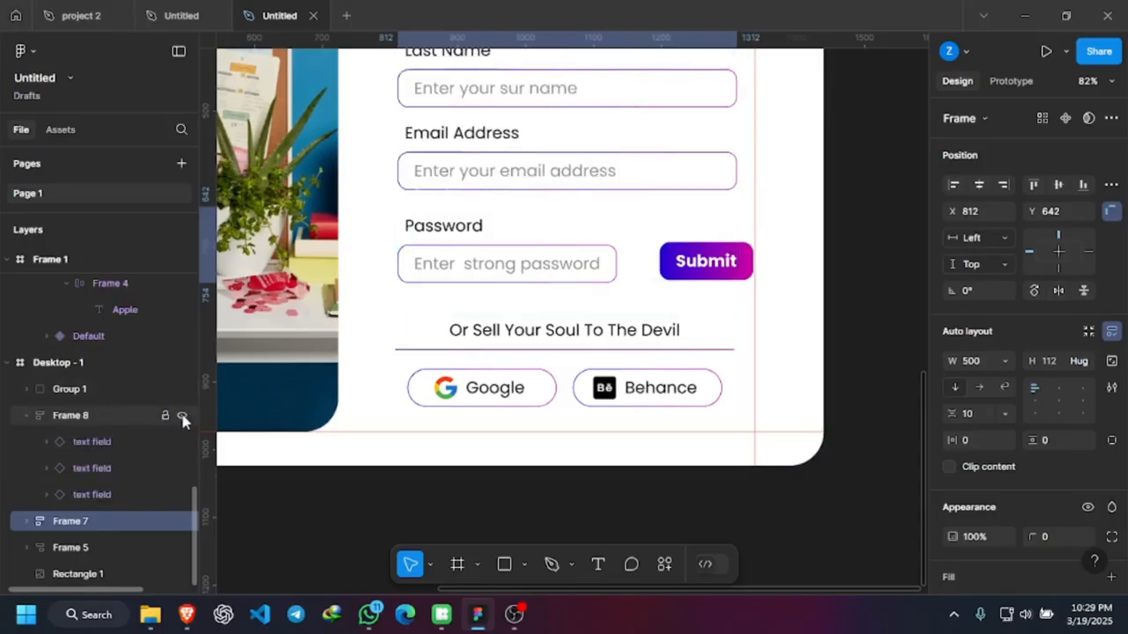
click(182, 417)
click(182, 418)
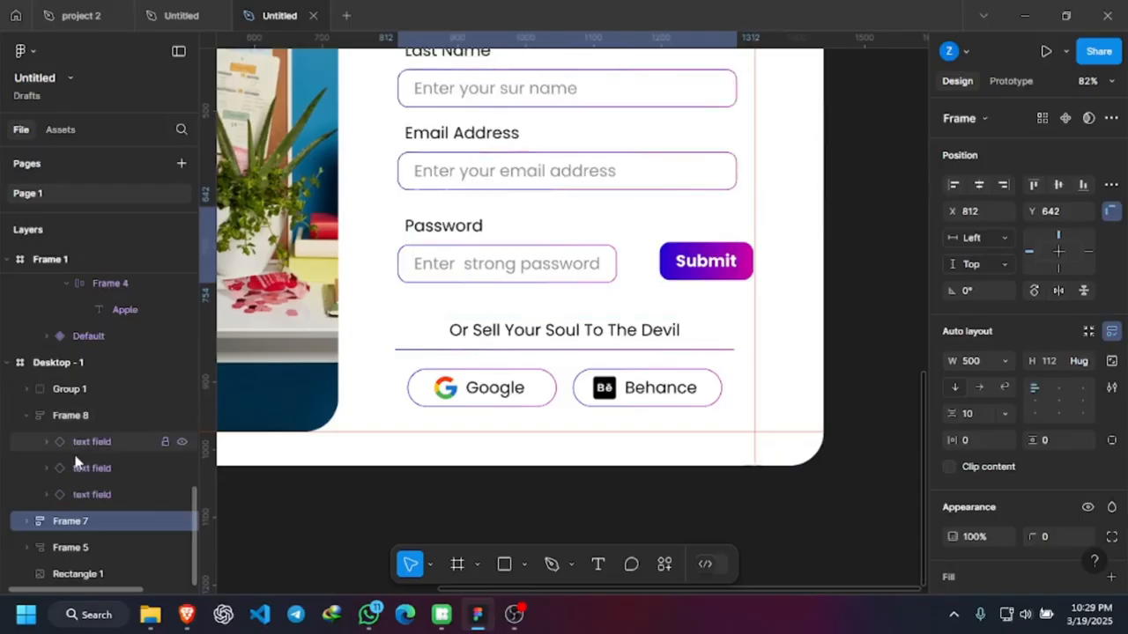
click(80, 522)
click(181, 522)
click(181, 522)
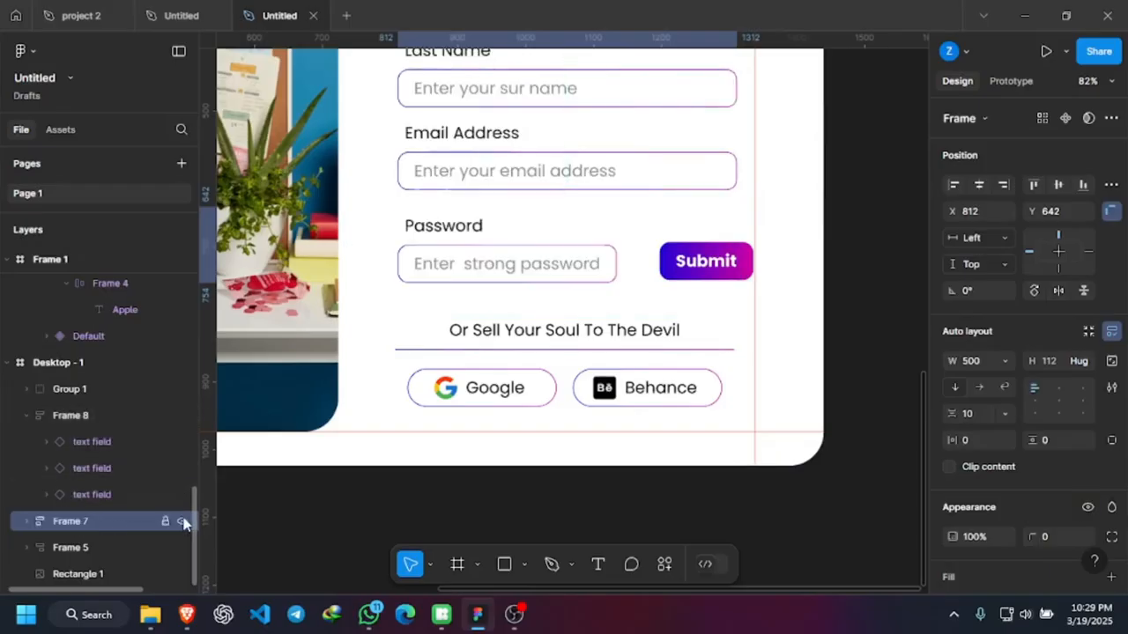
Examine the extents of Frame 8 and Frame 7 on the form by selecting each one.
scroll(525, 242, up, 4)
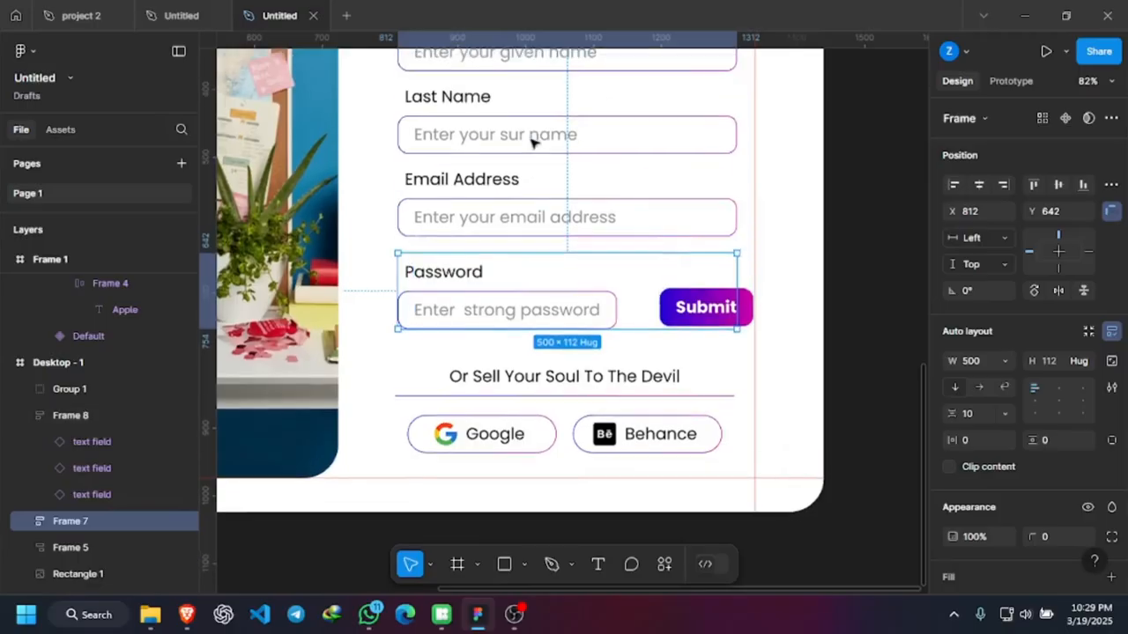
click(529, 221)
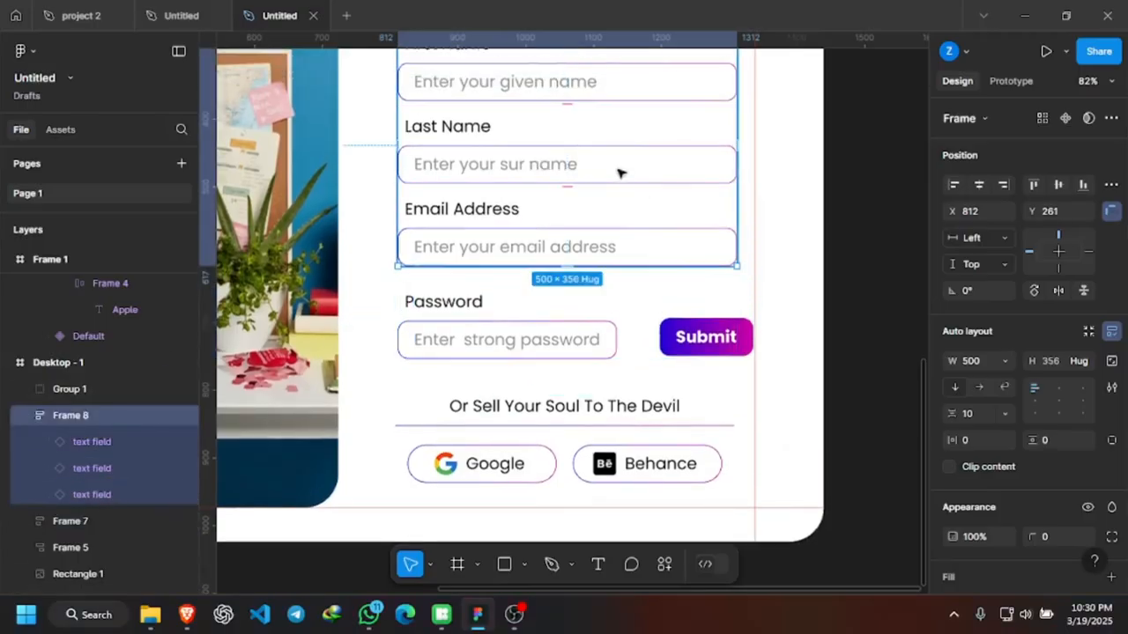
scroll(717, 212, up, 4)
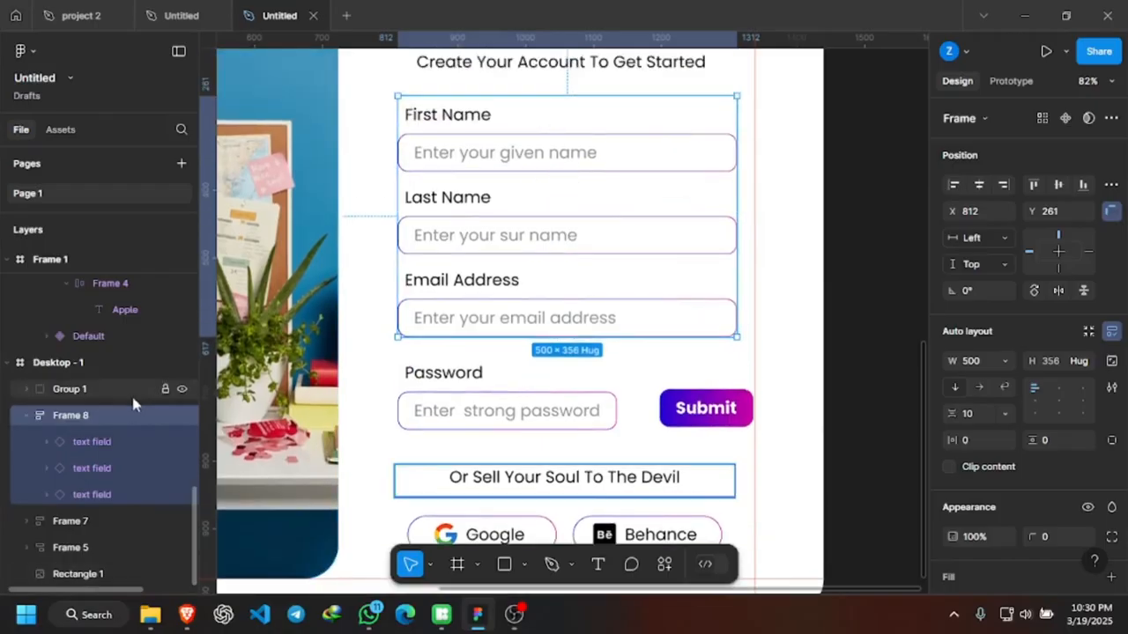
click(103, 523)
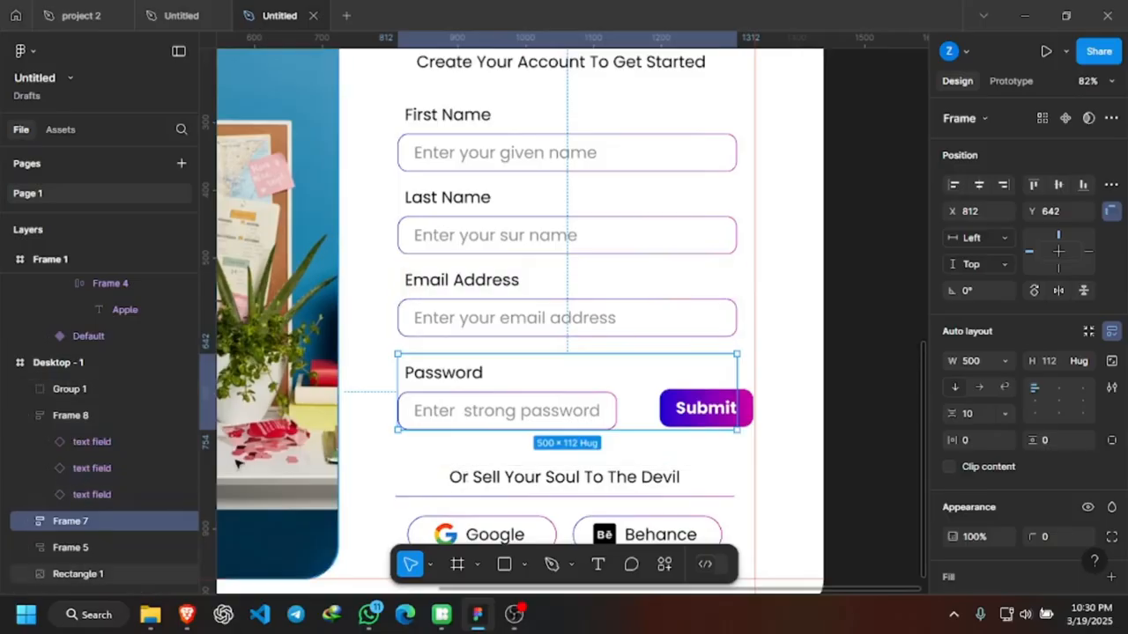
scroll(153, 365, up, 5)
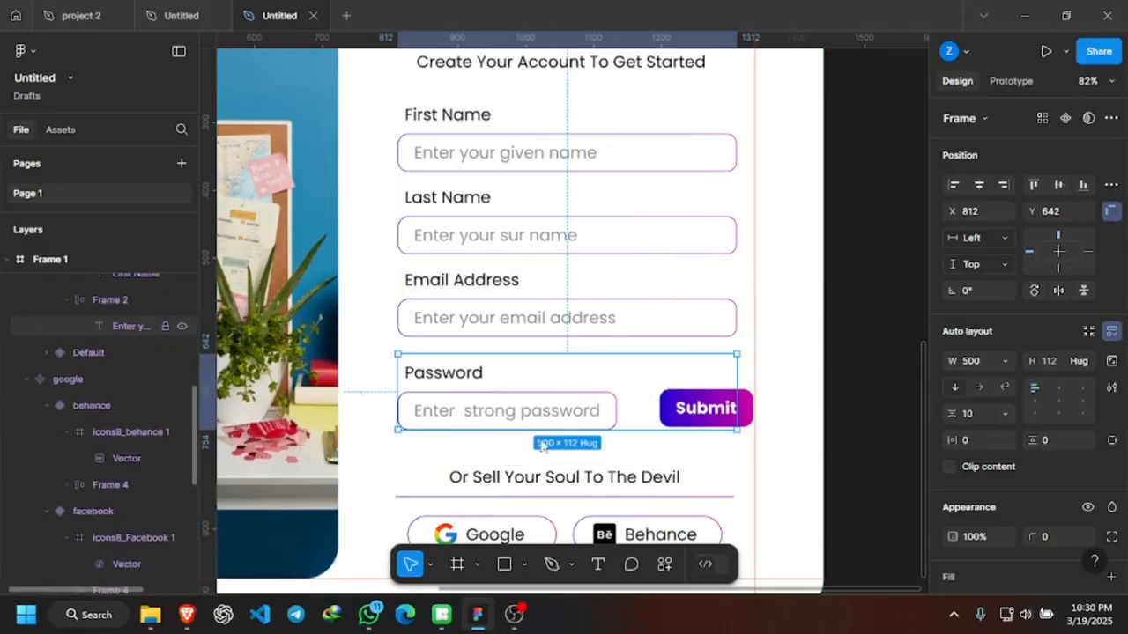
Select the Submit button's frame and collapse the Frame 2, Frame 1 and Desktop - 1 layers.
click(699, 425)
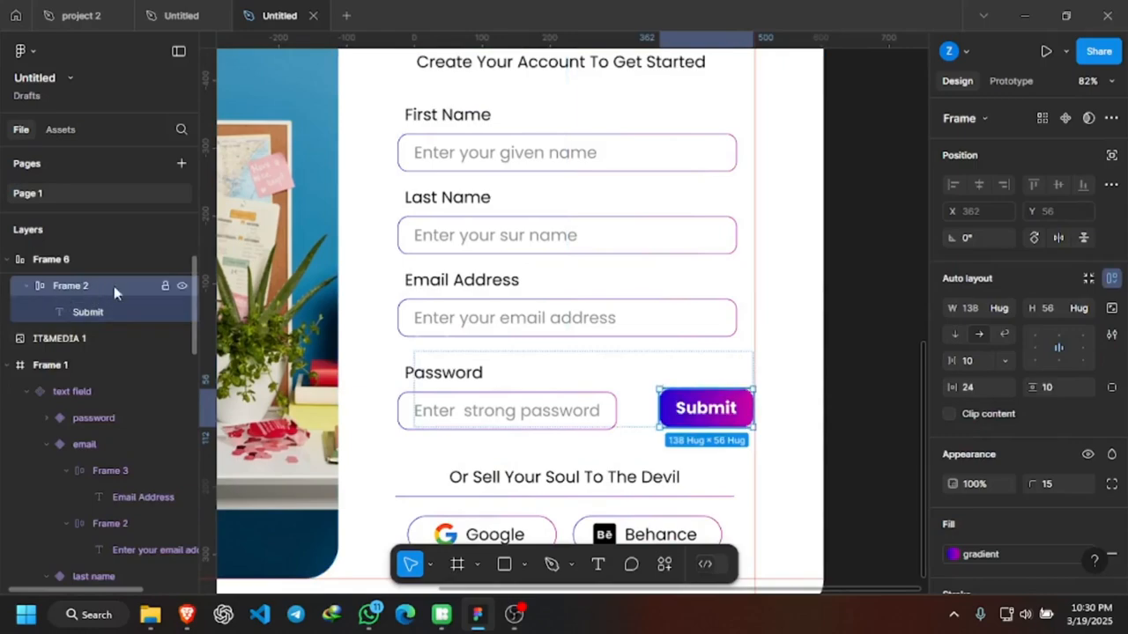
click(25, 286)
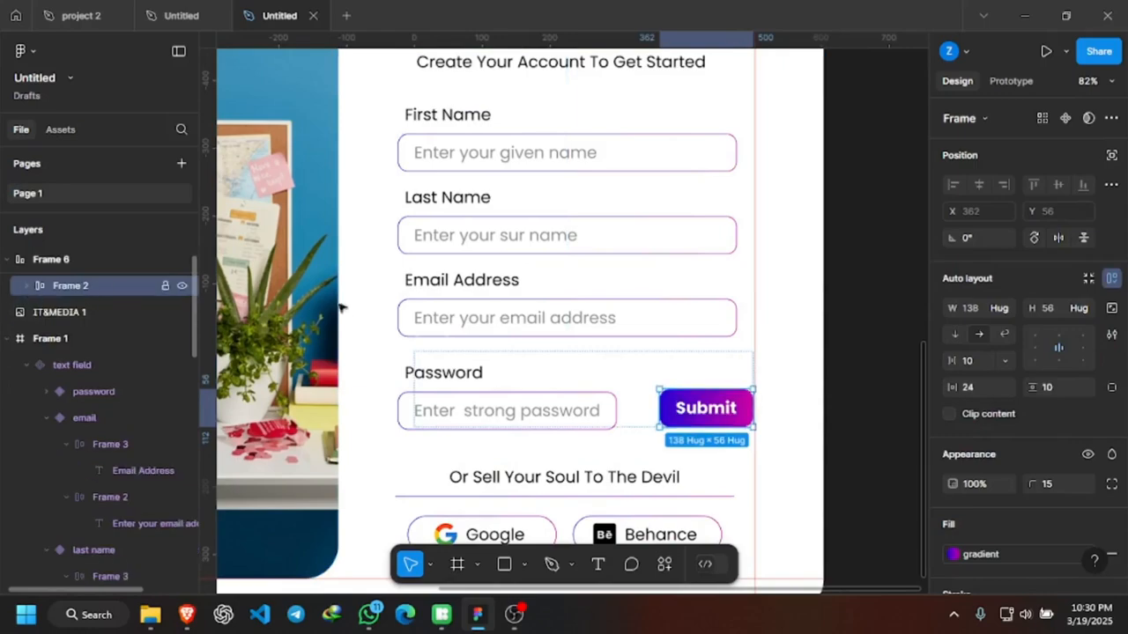
click(11, 342)
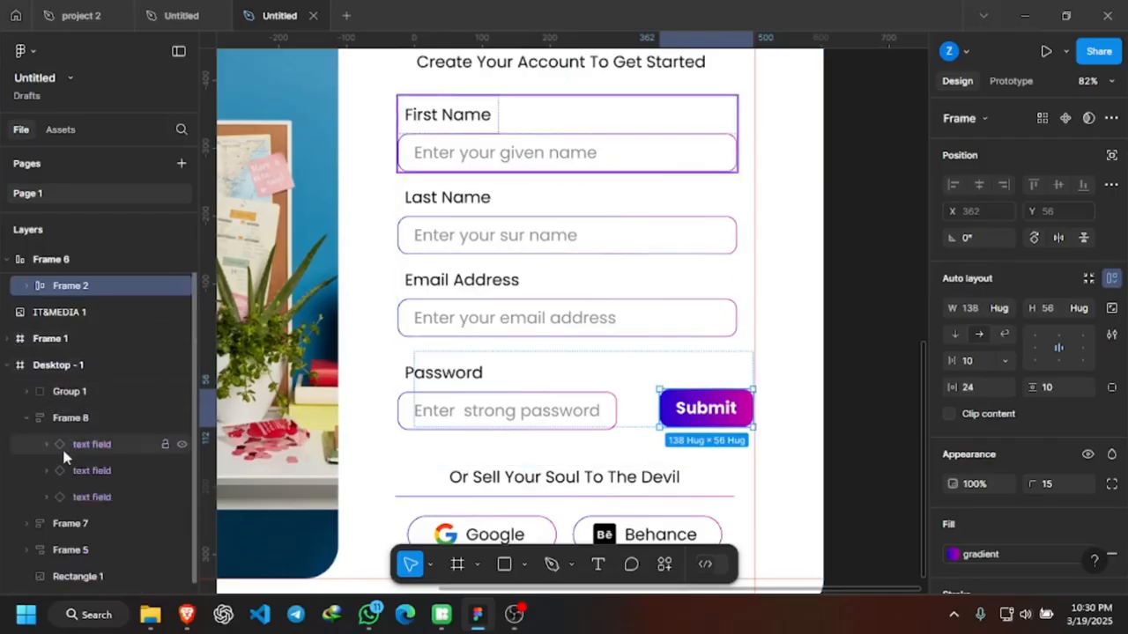
click(11, 364)
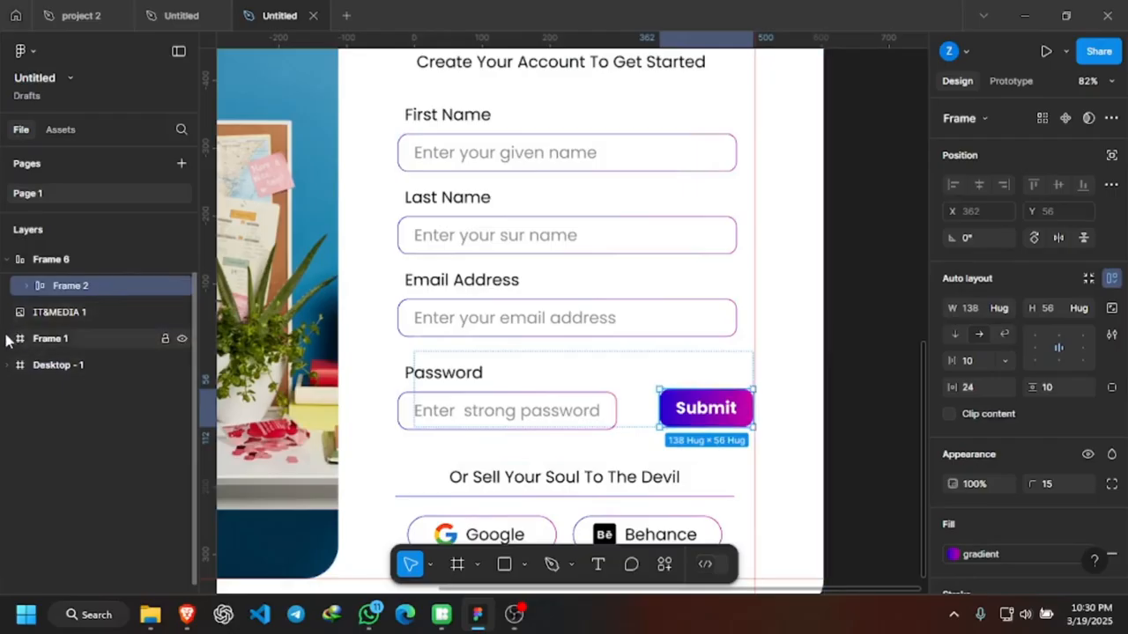
Look through the text field and google component layers nested in Frame 1, collapse it again and view both frames in full.
click(9, 339)
scroll(107, 398, down, 8)
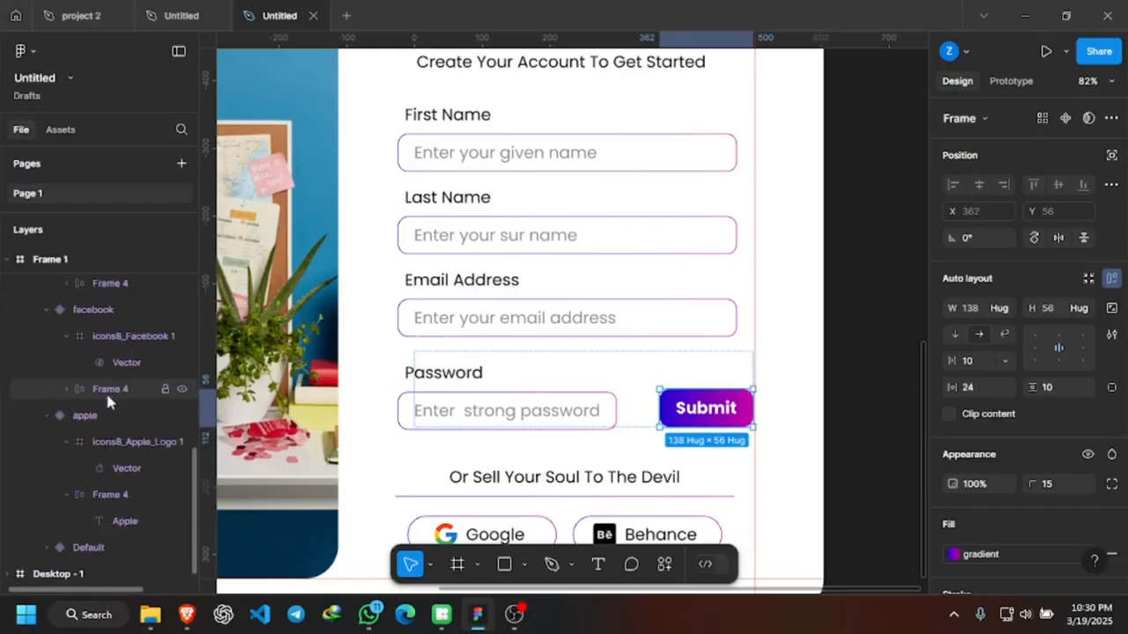
scroll(106, 392, up, 10)
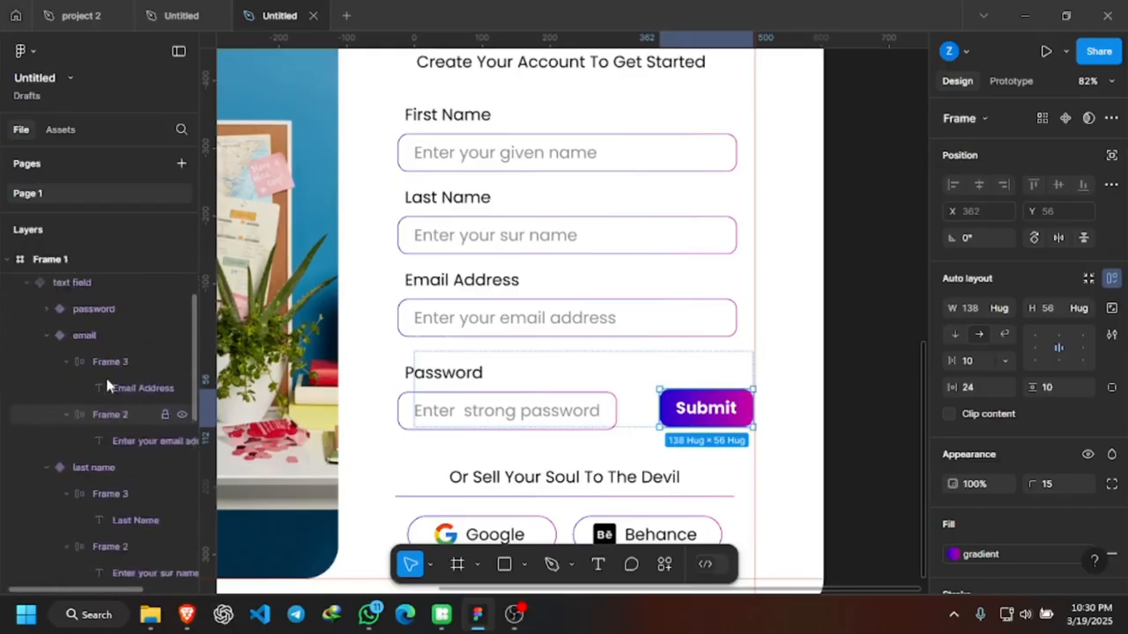
click(22, 341)
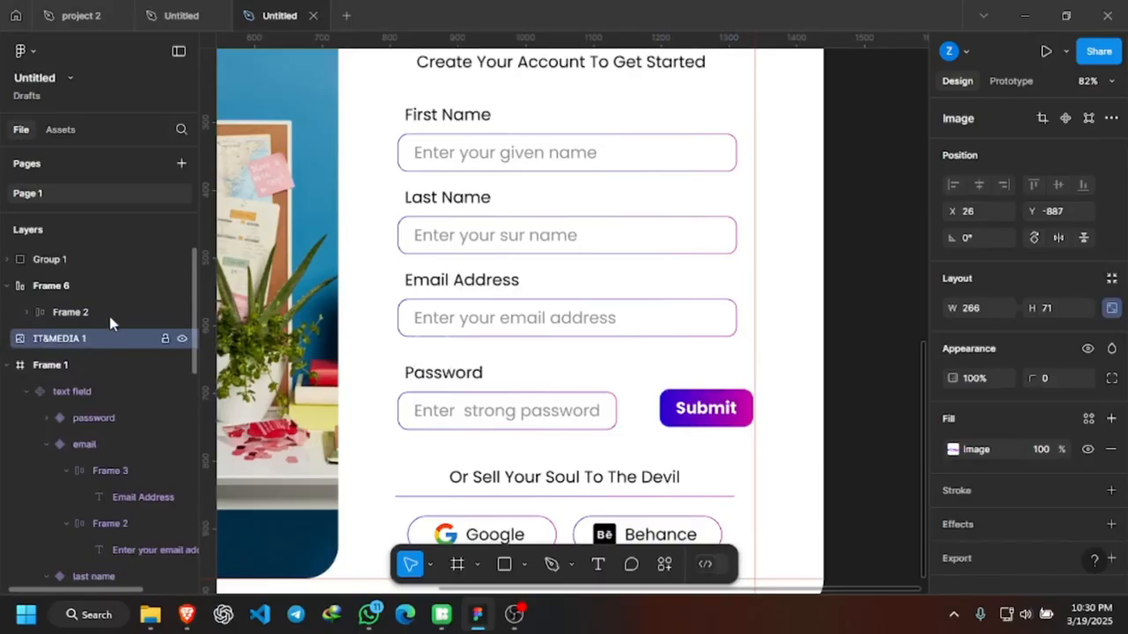
click(8, 366)
click(8, 367)
scroll(144, 452, down, 3)
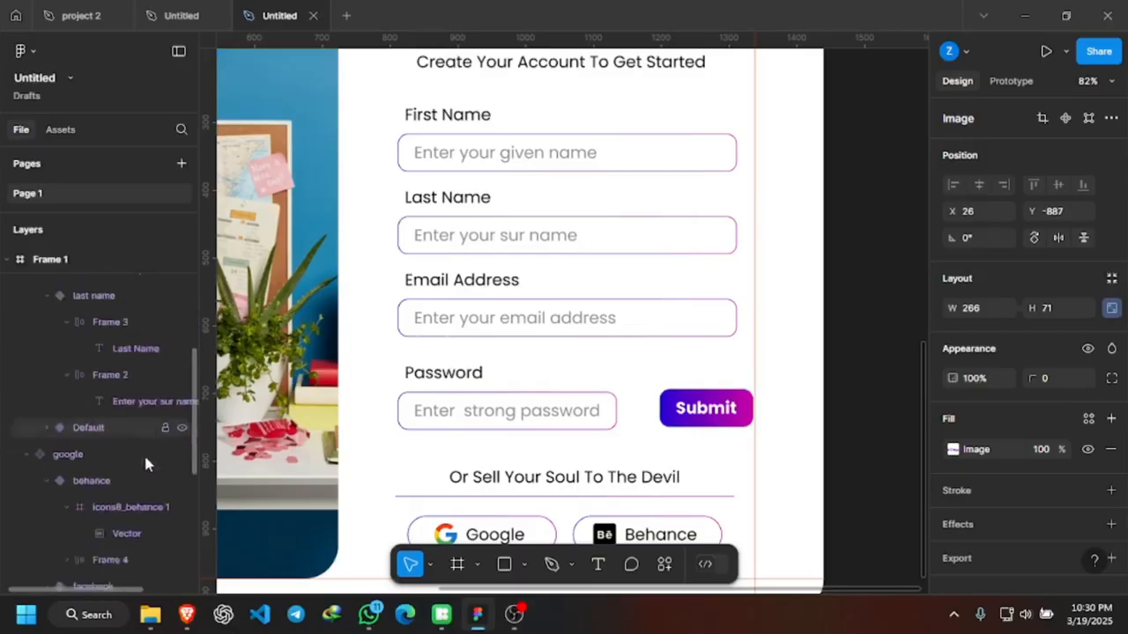
scroll(146, 464, down, 5)
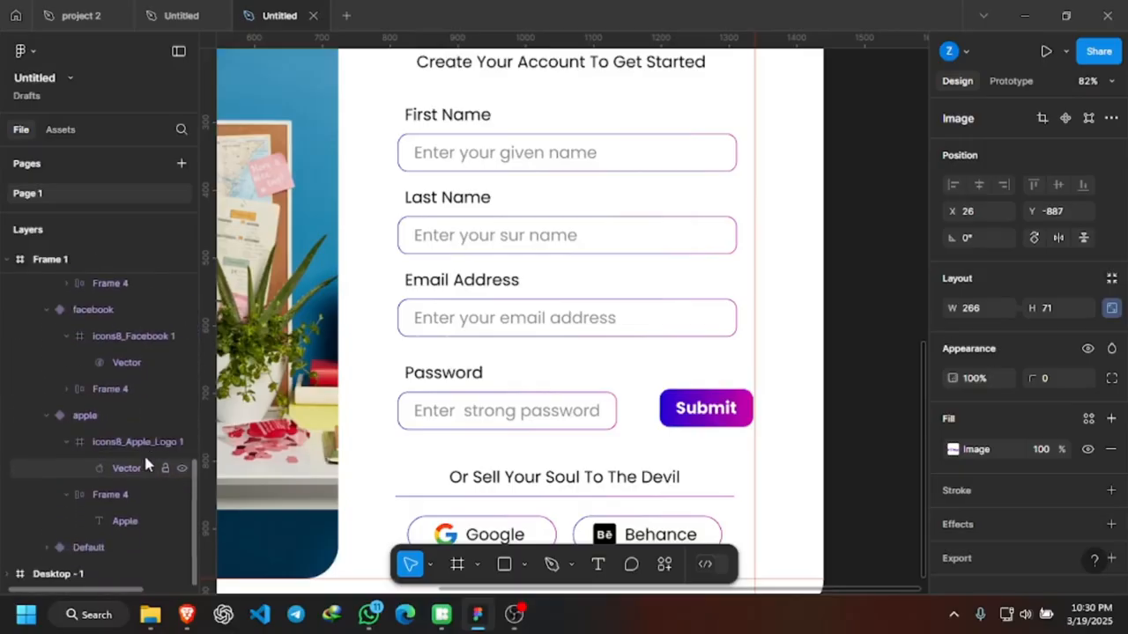
scroll(146, 465, up, 8)
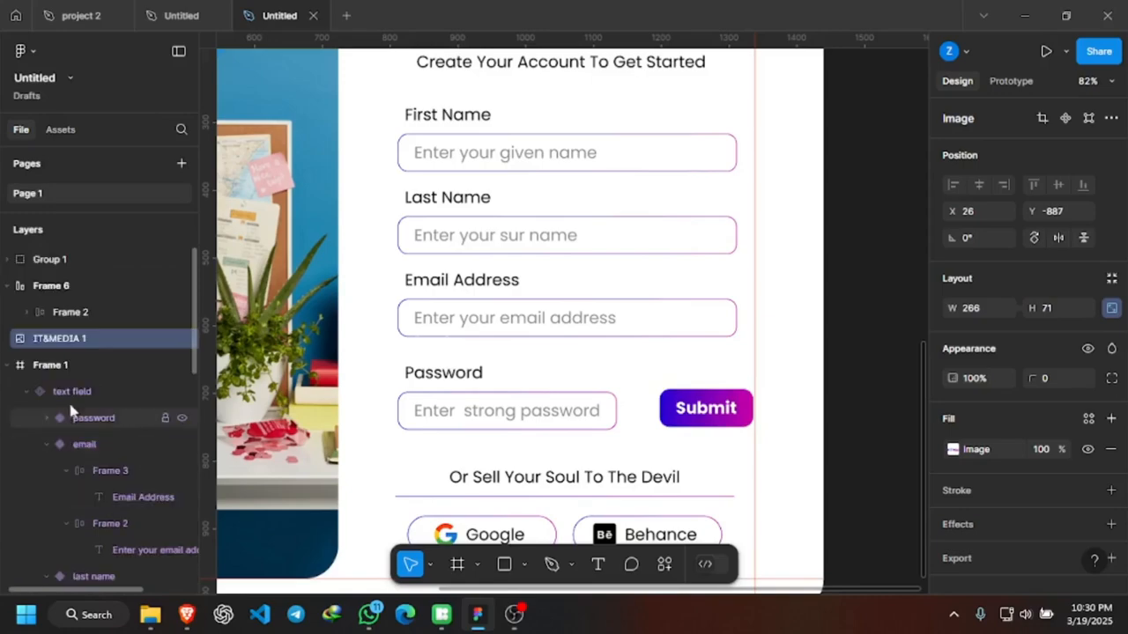
click(9, 367)
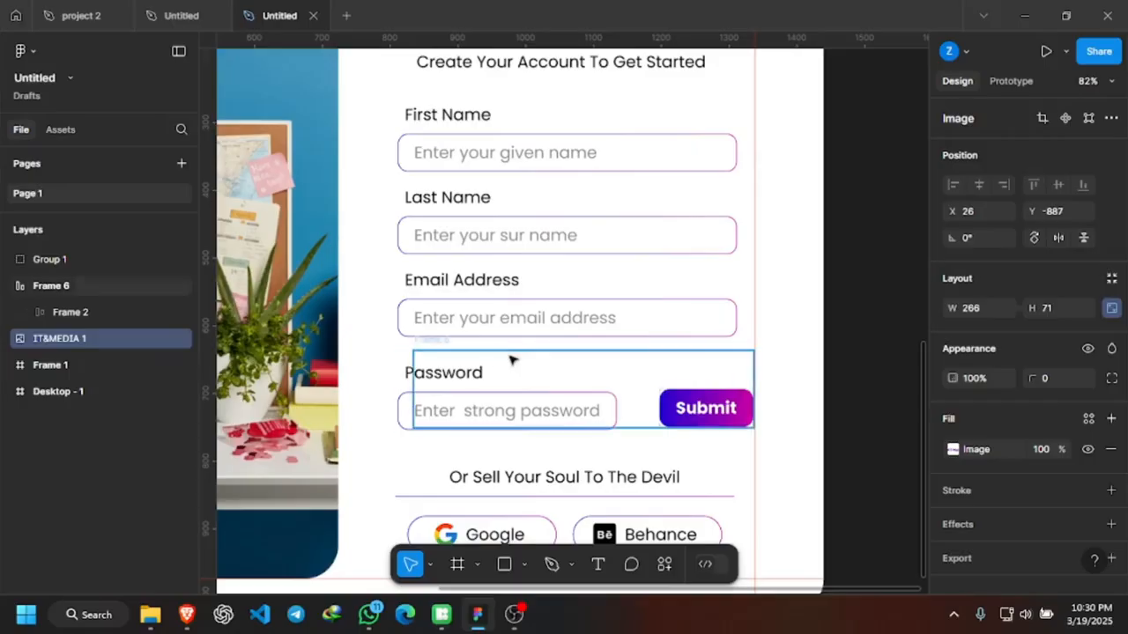
scroll(582, 358, down, 6)
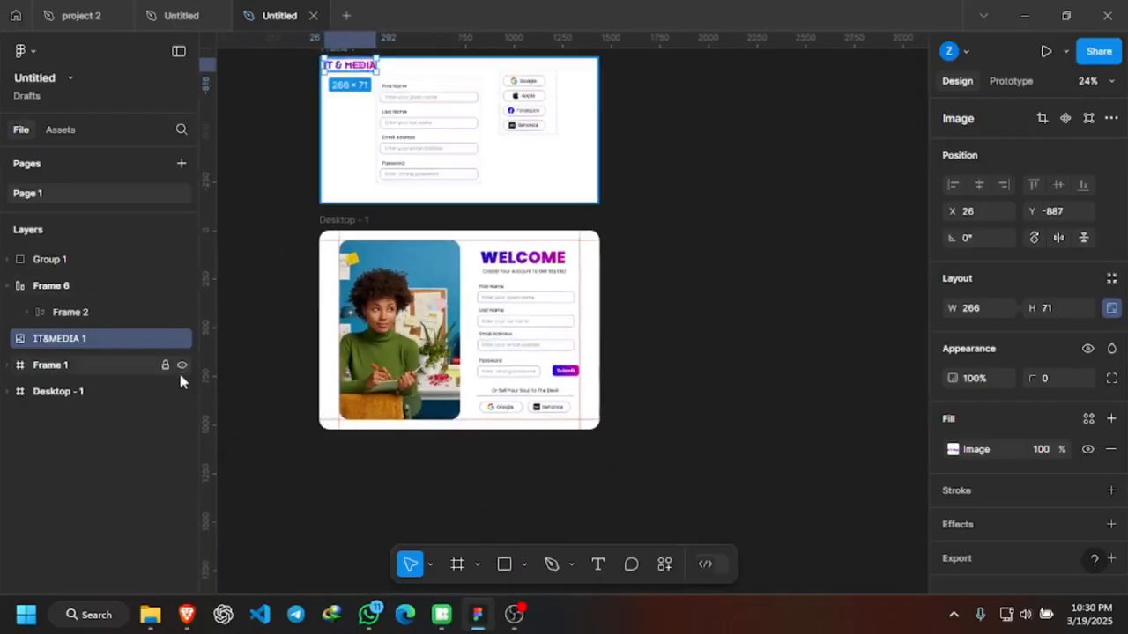
Toggle the visibility of Frame 1 and Desktop - 1 off and on to check what each layer contains.
click(182, 366)
click(182, 366)
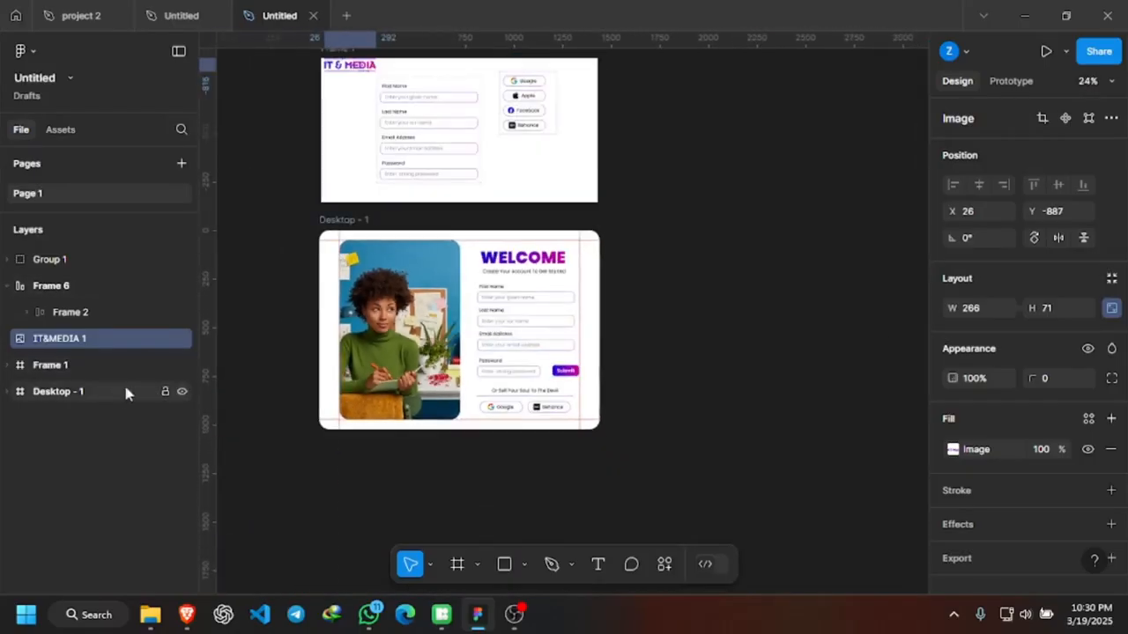
click(182, 392)
click(183, 392)
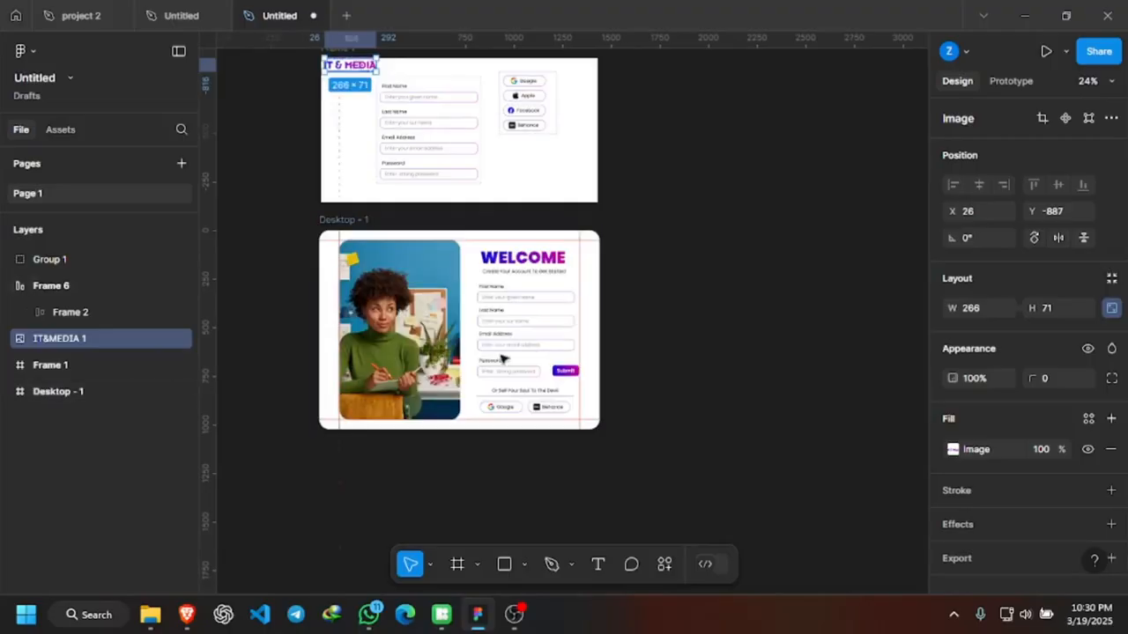
Move Frame 1 to the head of the layer order, above Group 1, and expand the Desktop - 1 layer.
click(88, 367)
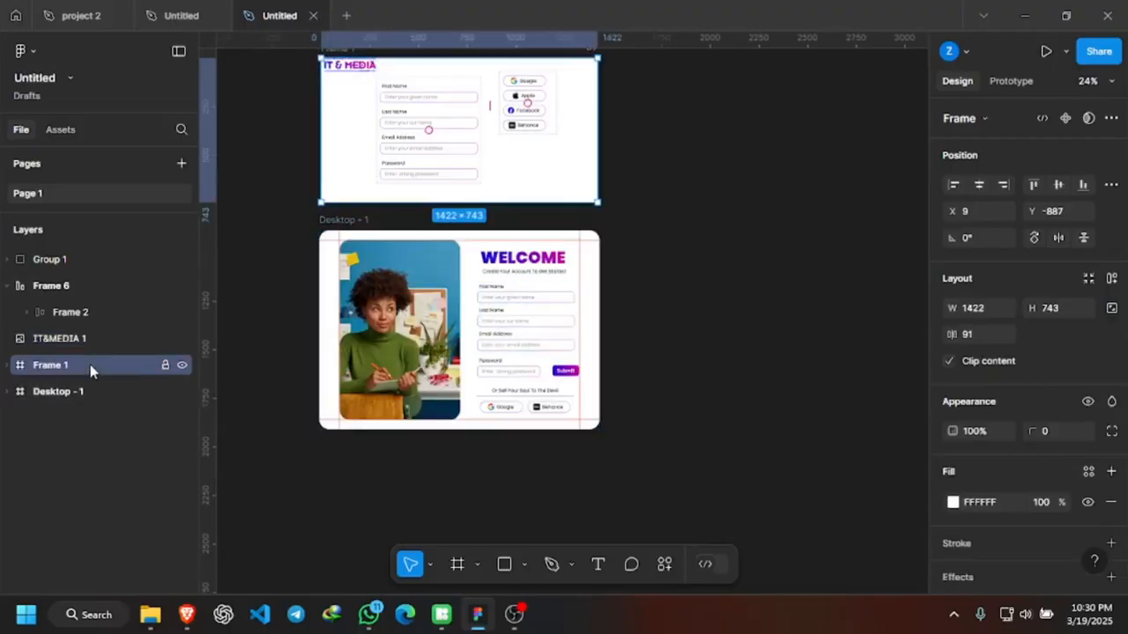
drag(98, 370, 114, 255)
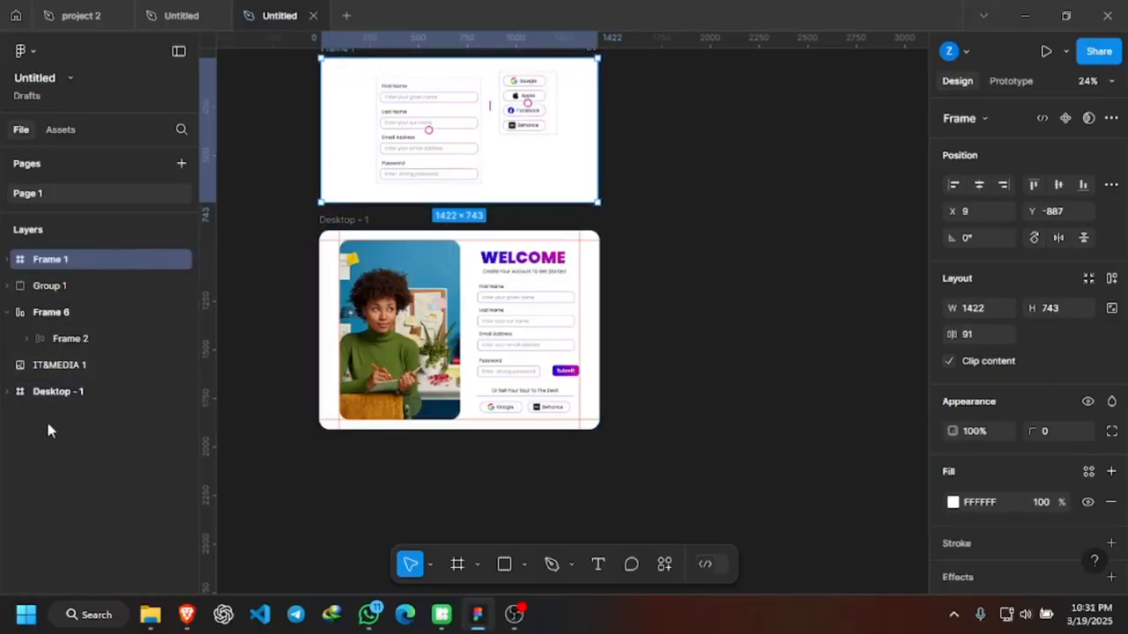
click(11, 393)
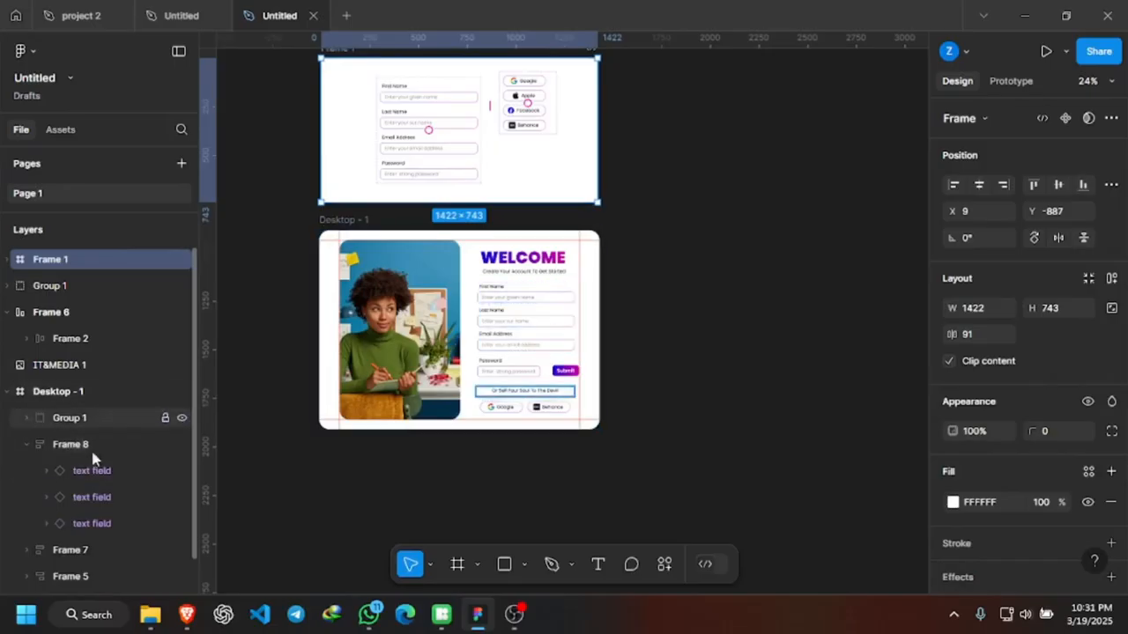
Select IT&MEDIA 1 and Frame 2, and toggle the visibility of Frame 2, Frame 6 and Frame 7 to identify their form parts.
click(101, 363)
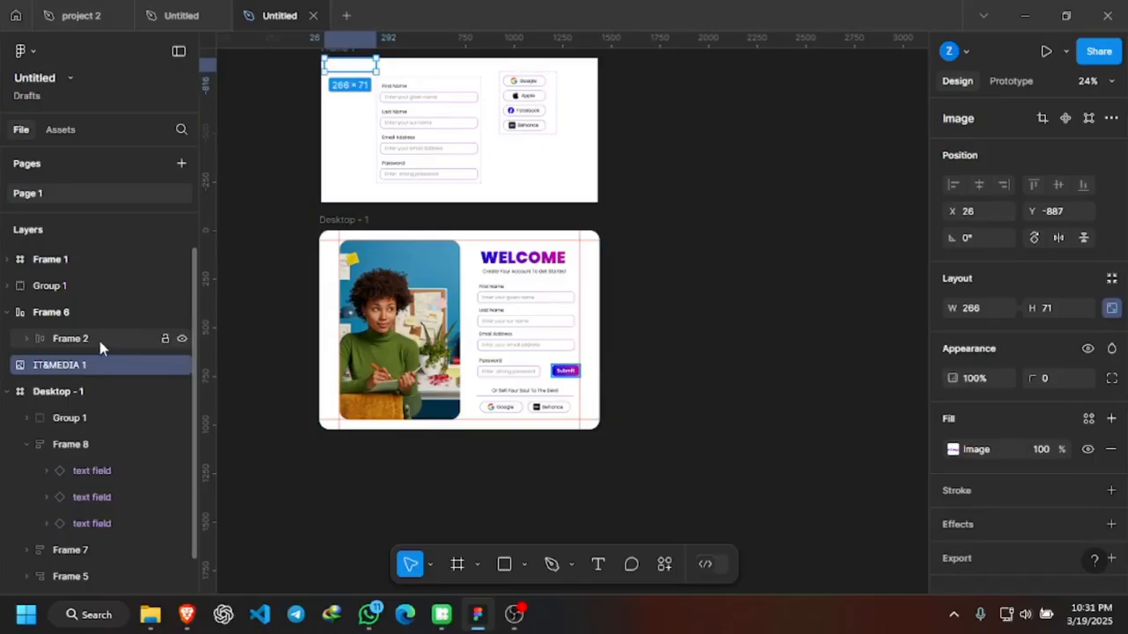
click(99, 344)
click(181, 339)
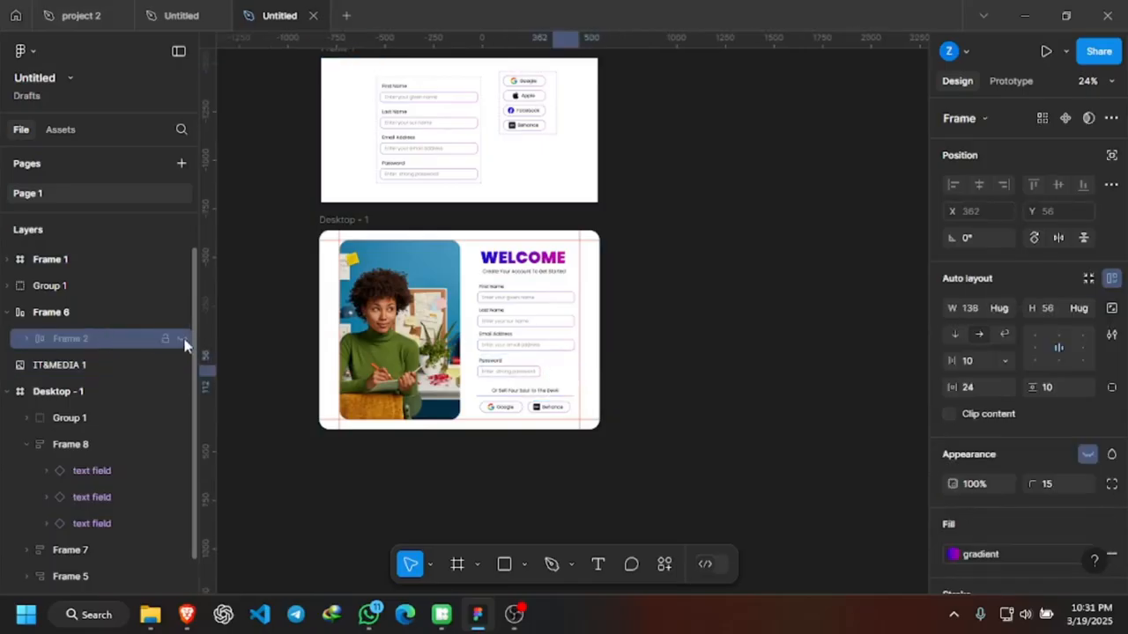
click(181, 339)
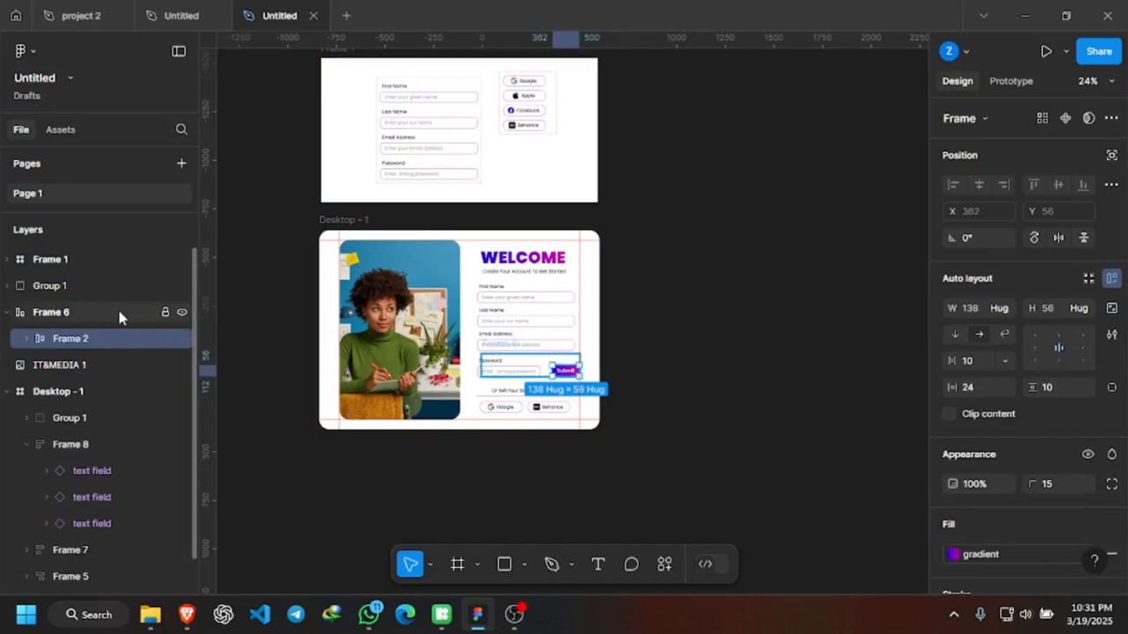
click(182, 312)
click(181, 312)
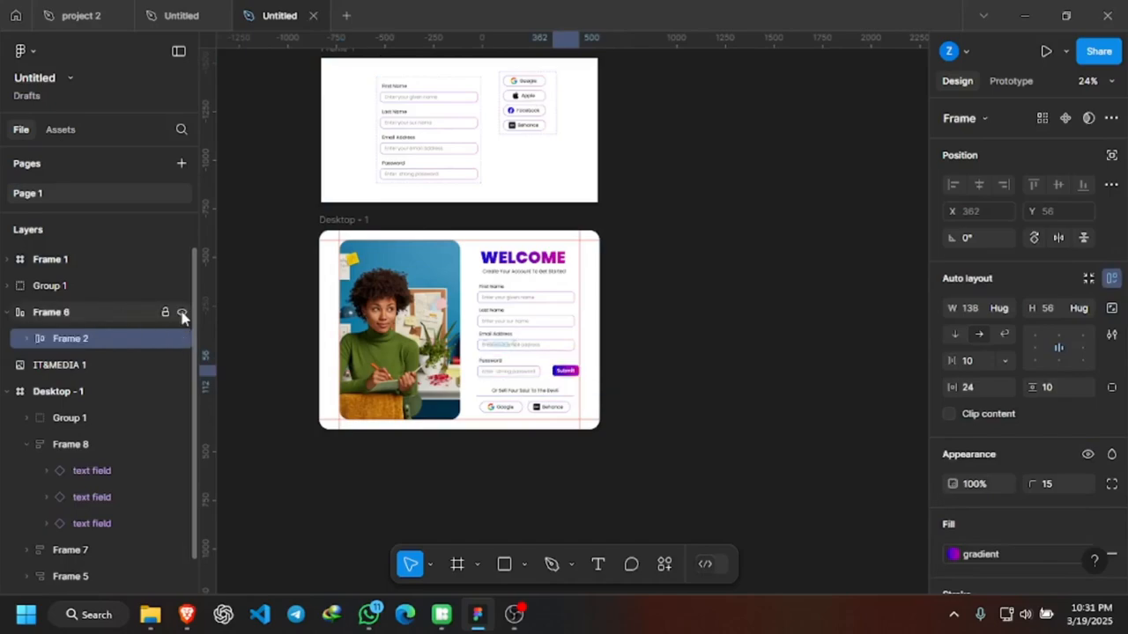
click(181, 312)
click(182, 313)
click(10, 314)
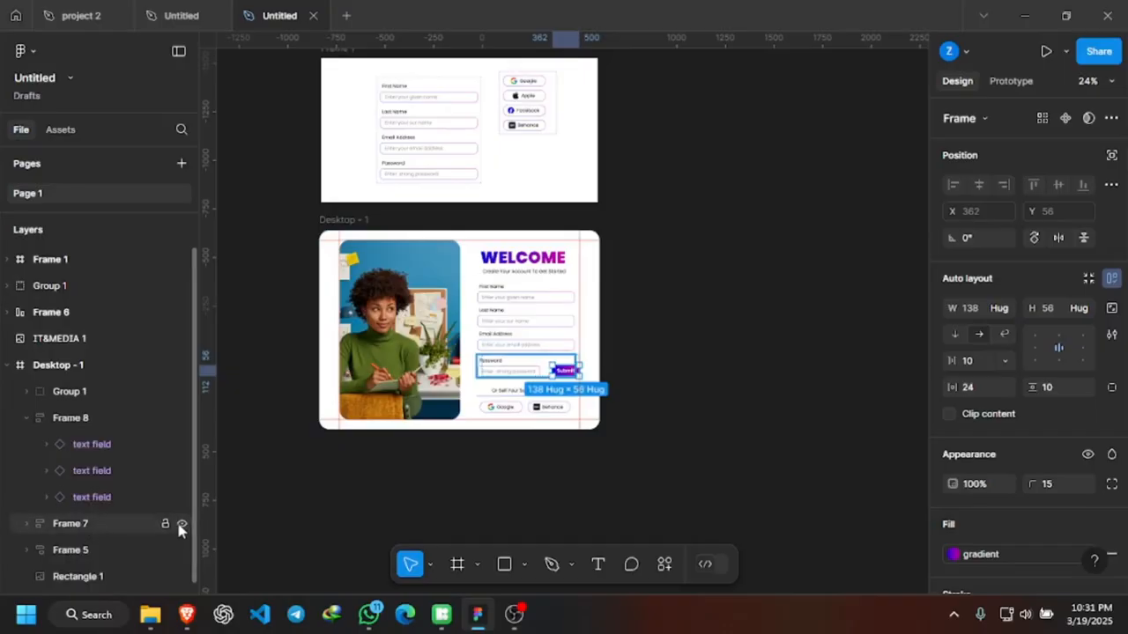
click(180, 526)
click(181, 526)
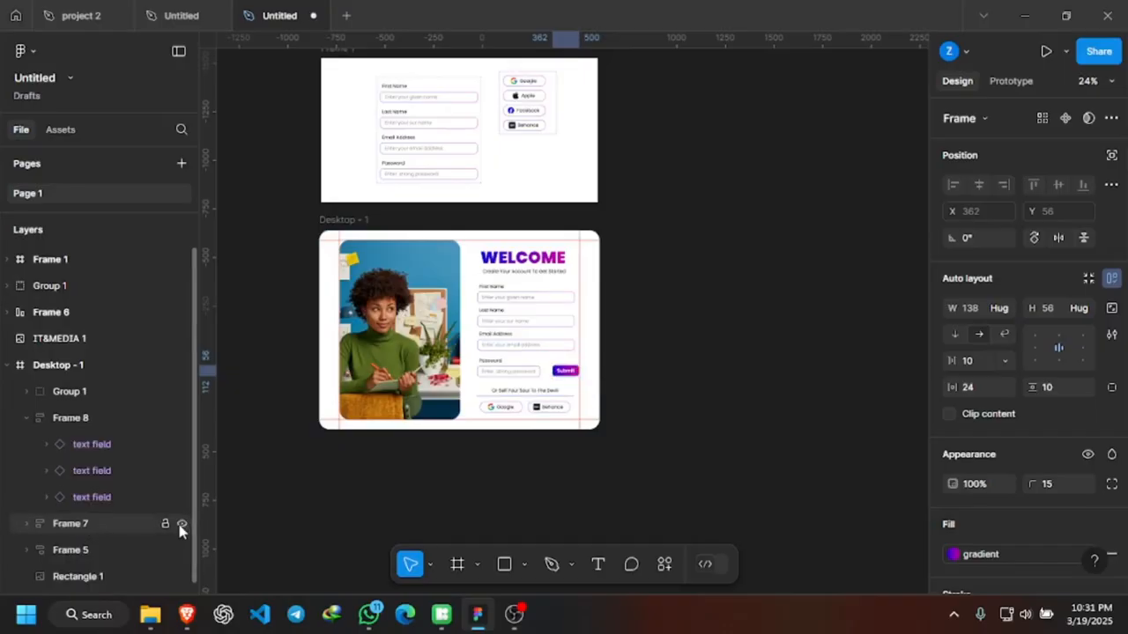
Try to nest Frame 6 inside Frame 7, inspect the form's layout and undo the move.
click(122, 313)
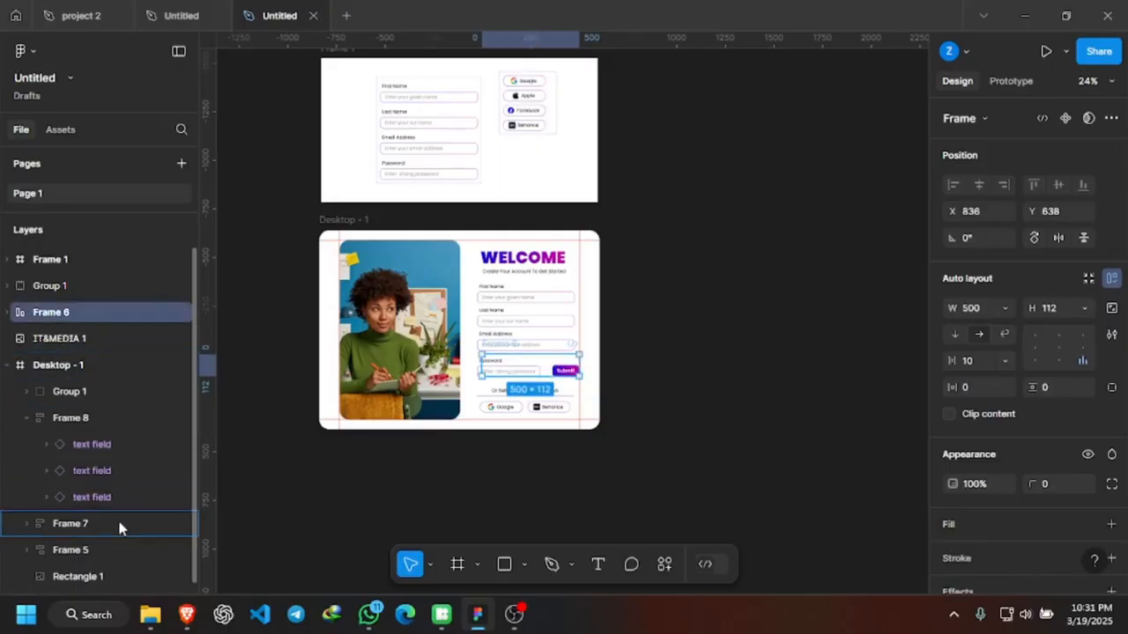
drag(119, 526, 118, 525)
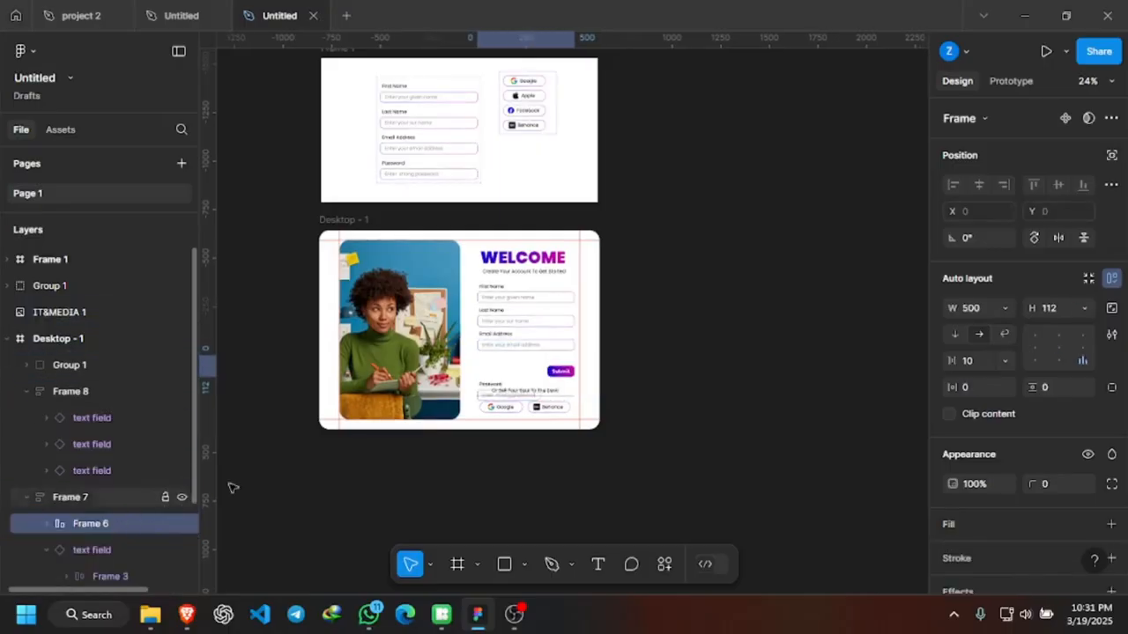
scroll(536, 372, up, 6)
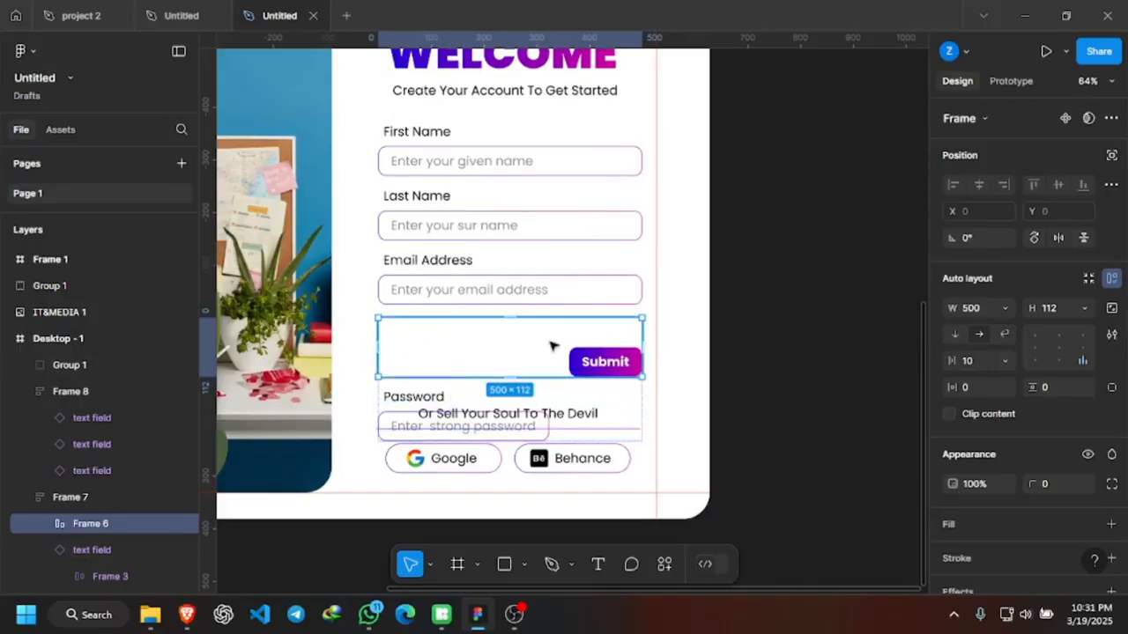
scroll(551, 346, down, 2)
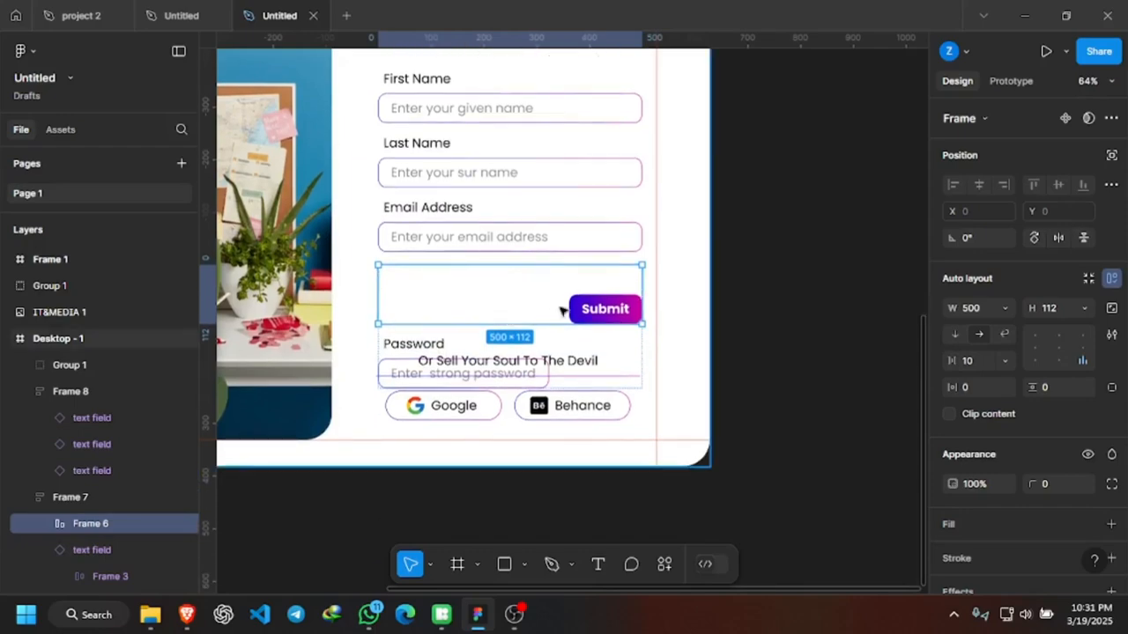
key(ctrl+z)
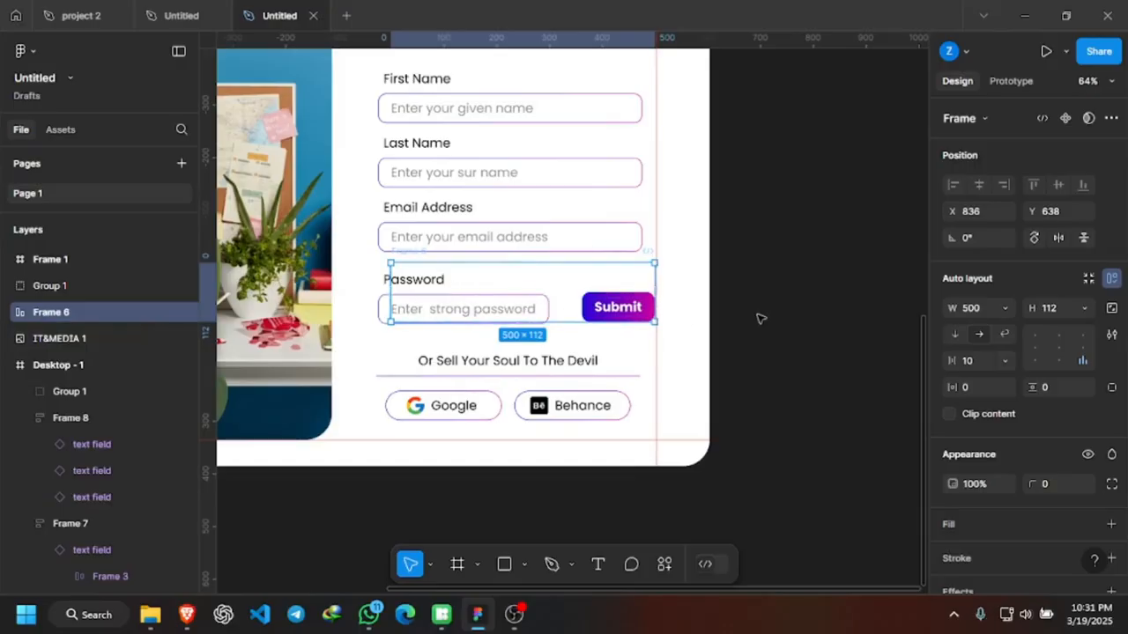
Remove the auto layout from Frame 6, which holds the Submit button, and deselect it.
click(788, 315)
click(491, 305)
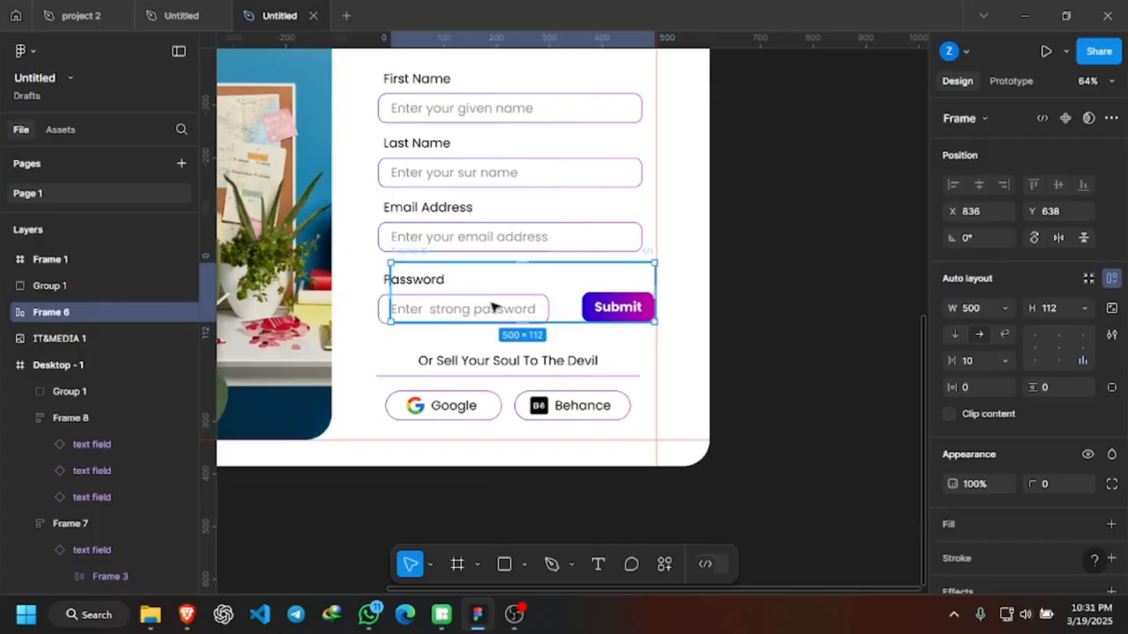
right_click(490, 305)
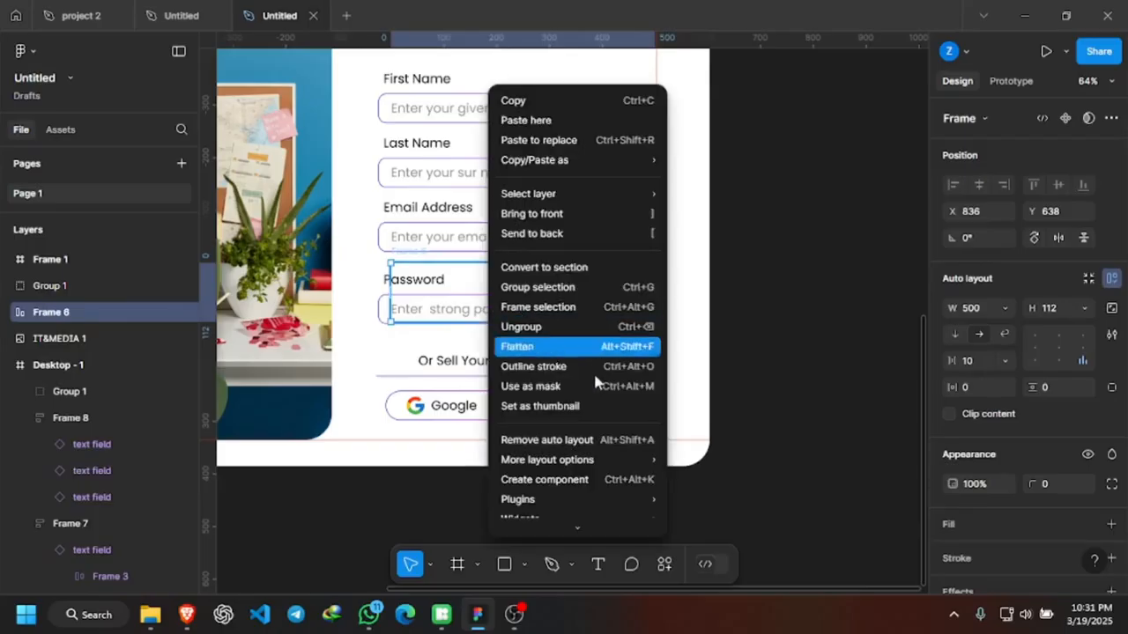
click(573, 448)
click(787, 317)
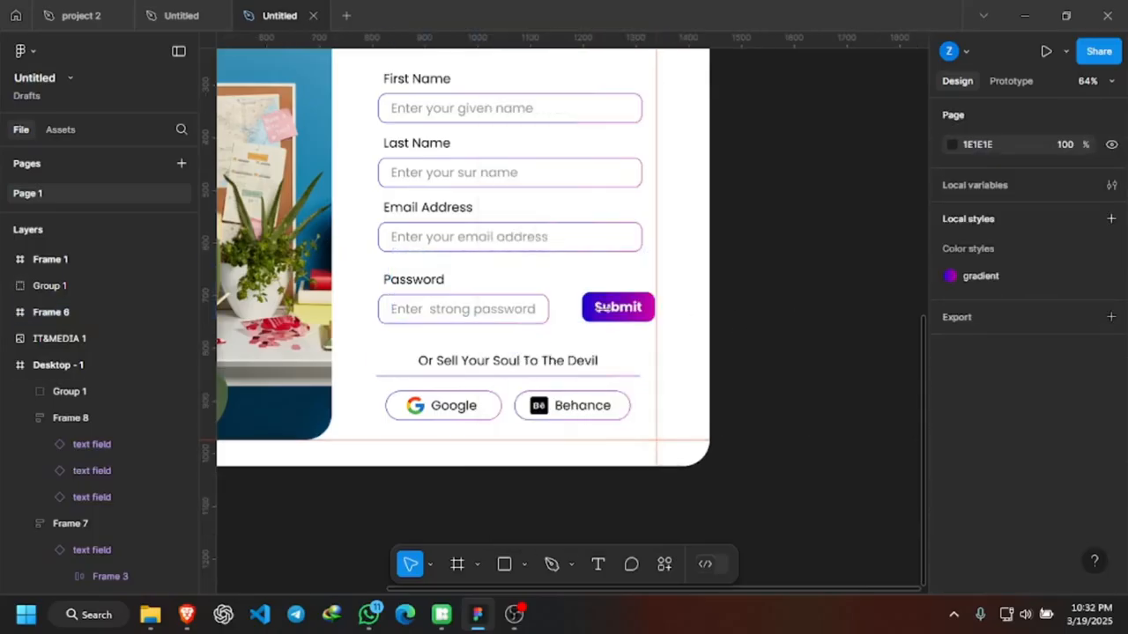
Remove the auto layout from Frame 7, which holds the Password field, and deselect it.
click(504, 311)
right_click(504, 310)
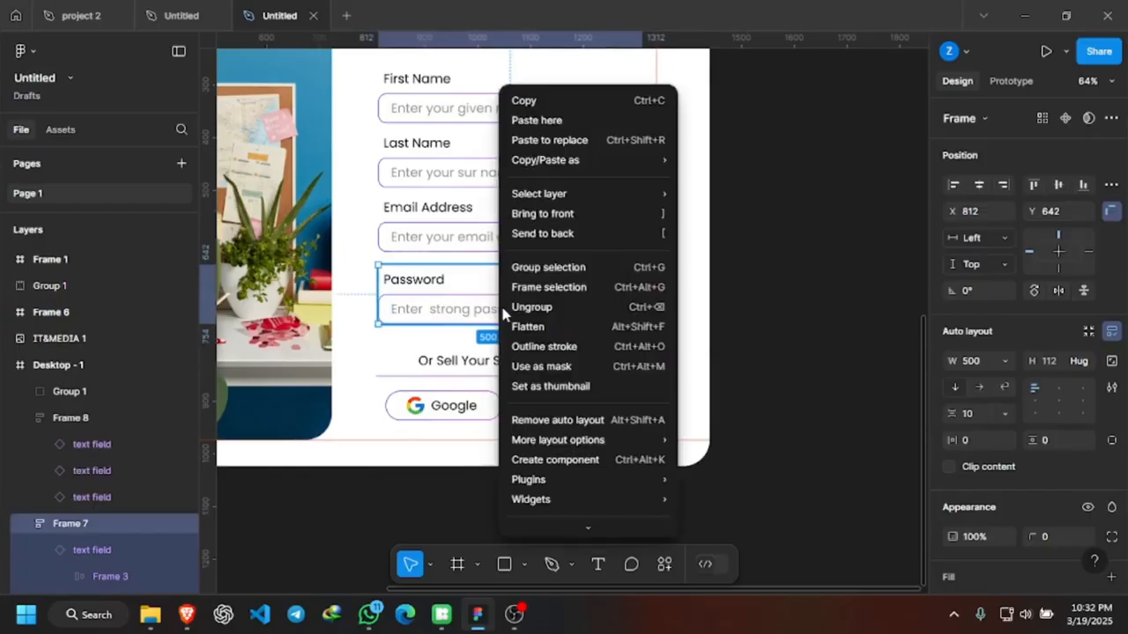
click(572, 420)
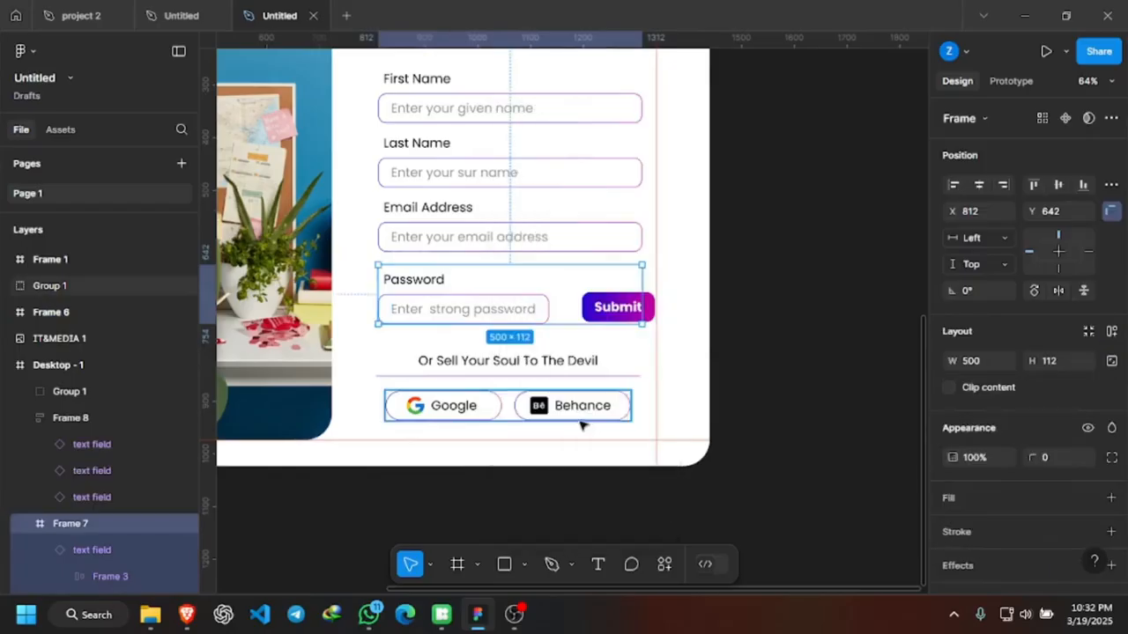
click(814, 328)
Check the layout options of Frame 7 and Frame 6 and toggle Frame 6's visibility to inspect its contents.
click(503, 296)
right_click(505, 297)
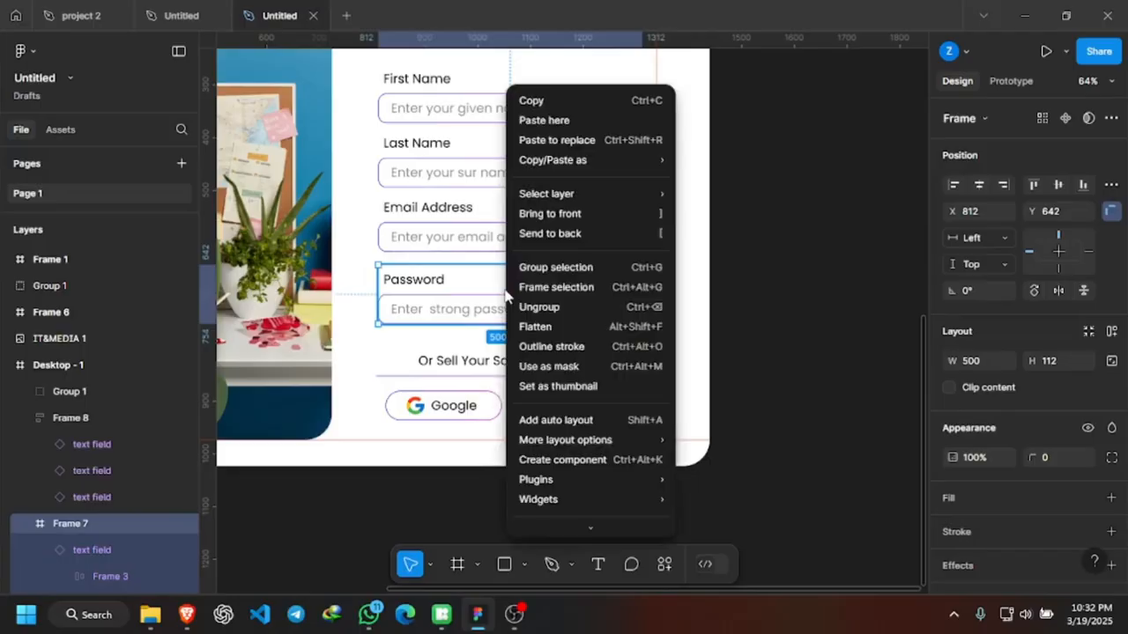
click(783, 300)
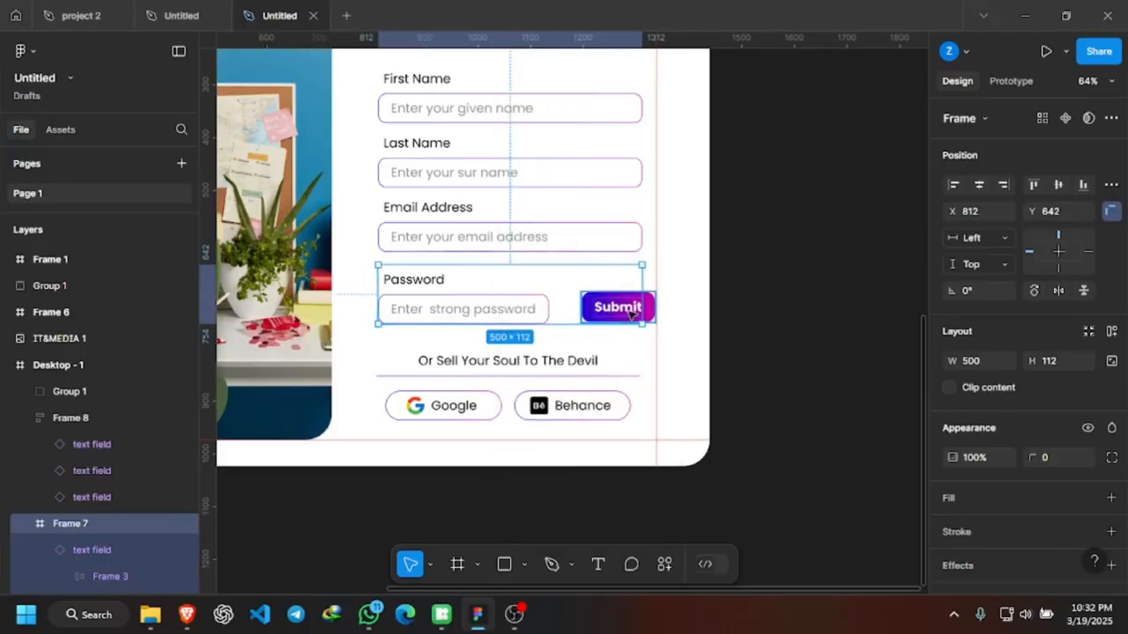
mouse_move(631, 312)
mouse_down()
mouse_move(634, 329)
mouse_move(608, 310)
mouse_move(630, 311)
mouse_up()
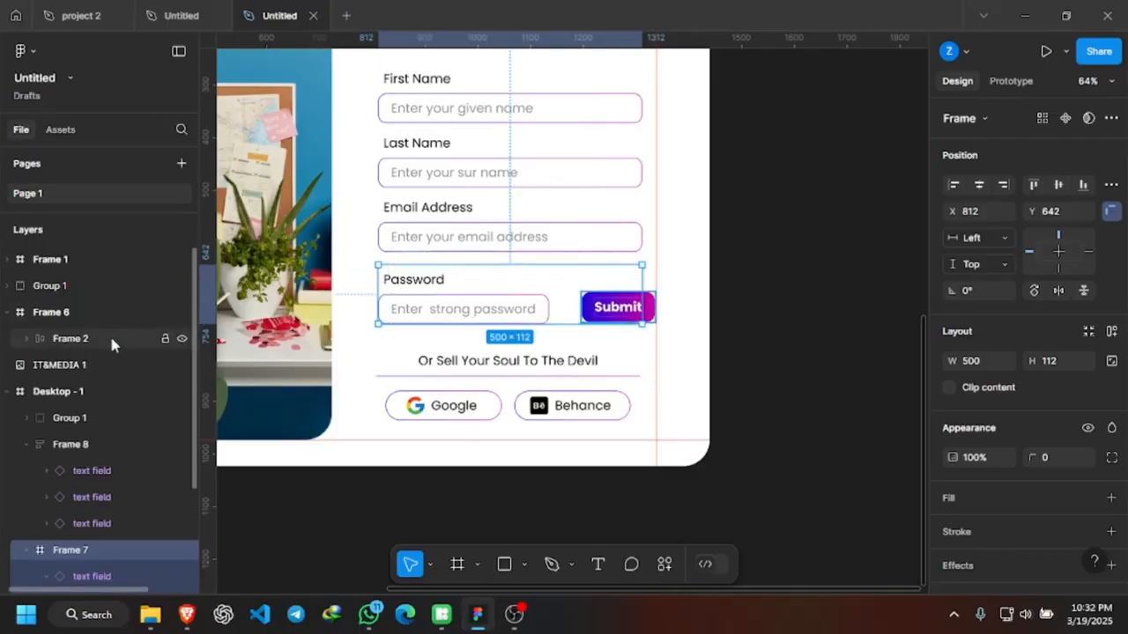
click(19, 312)
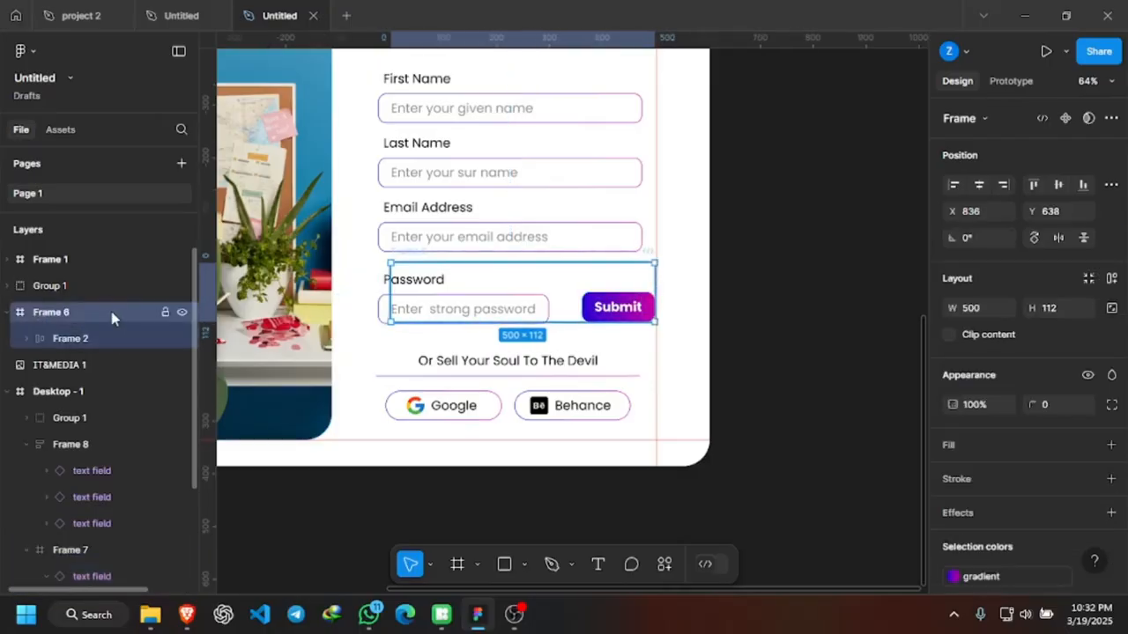
click(183, 314)
click(183, 314)
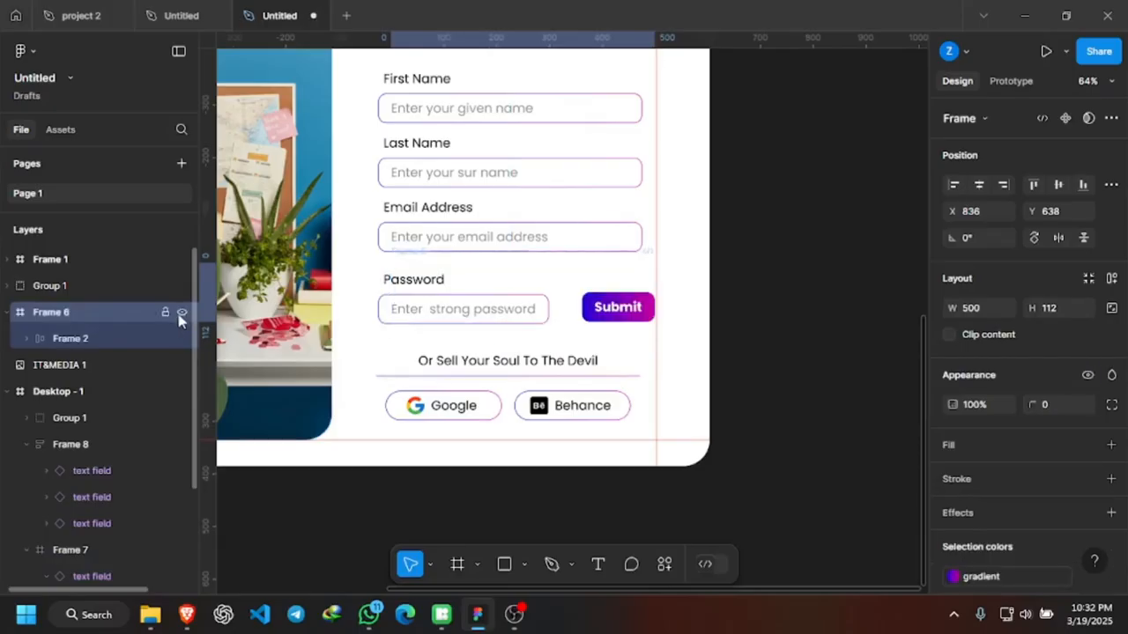
right_click(103, 319)
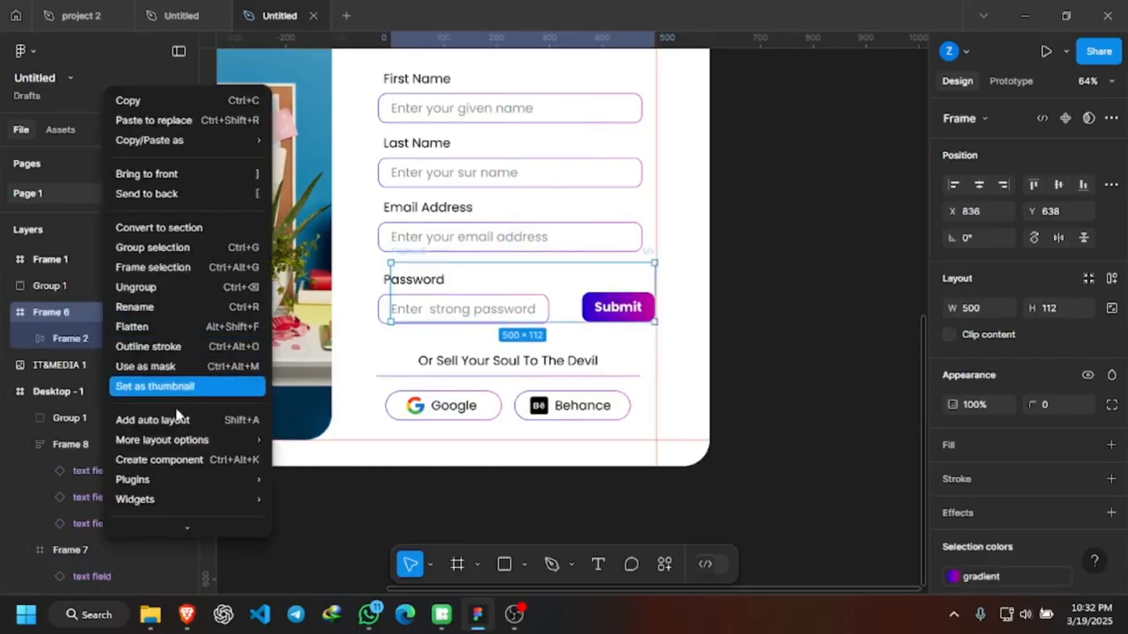
click(72, 315)
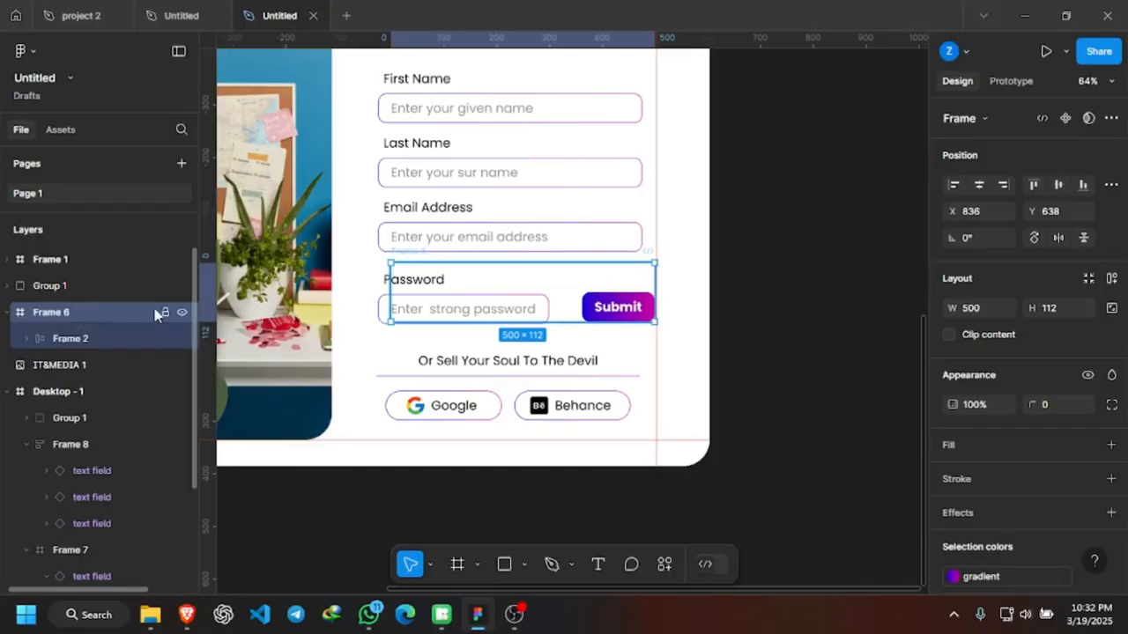
right_click(133, 318)
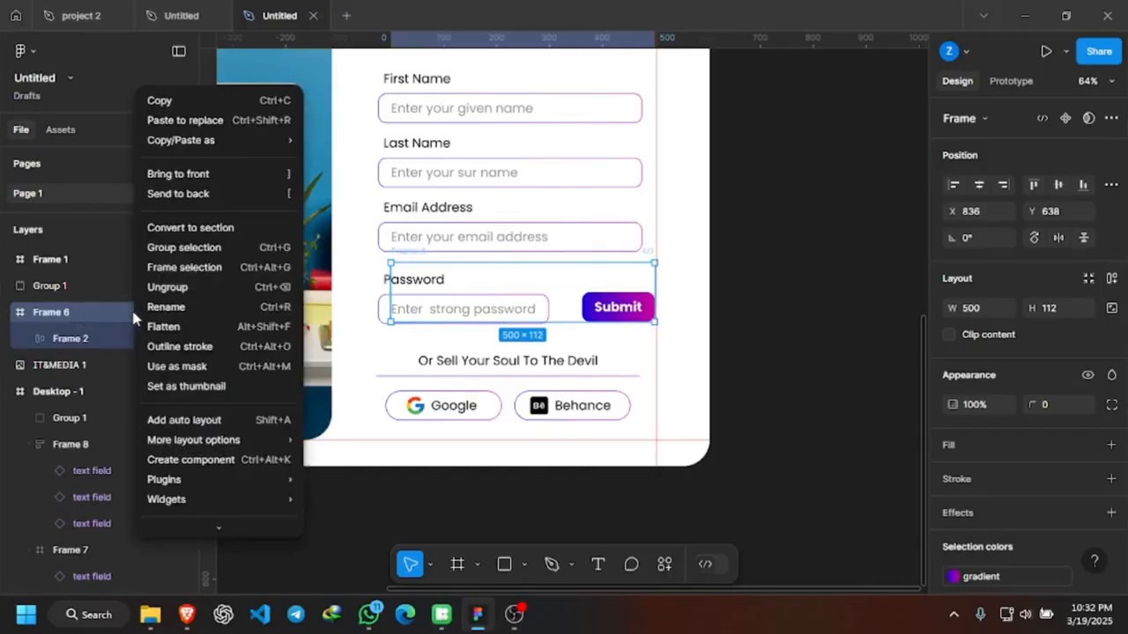
click(780, 324)
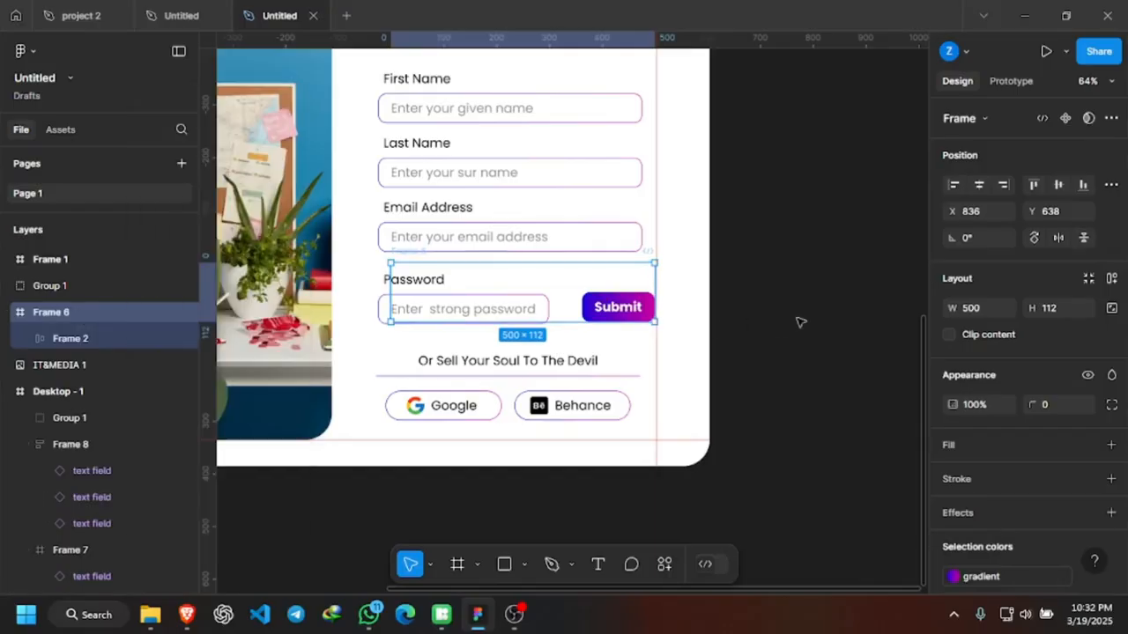
Remove the auto layout from the Submit button's Frame 2 and check its layout options and the layers in Desktop - 1.
click(626, 310)
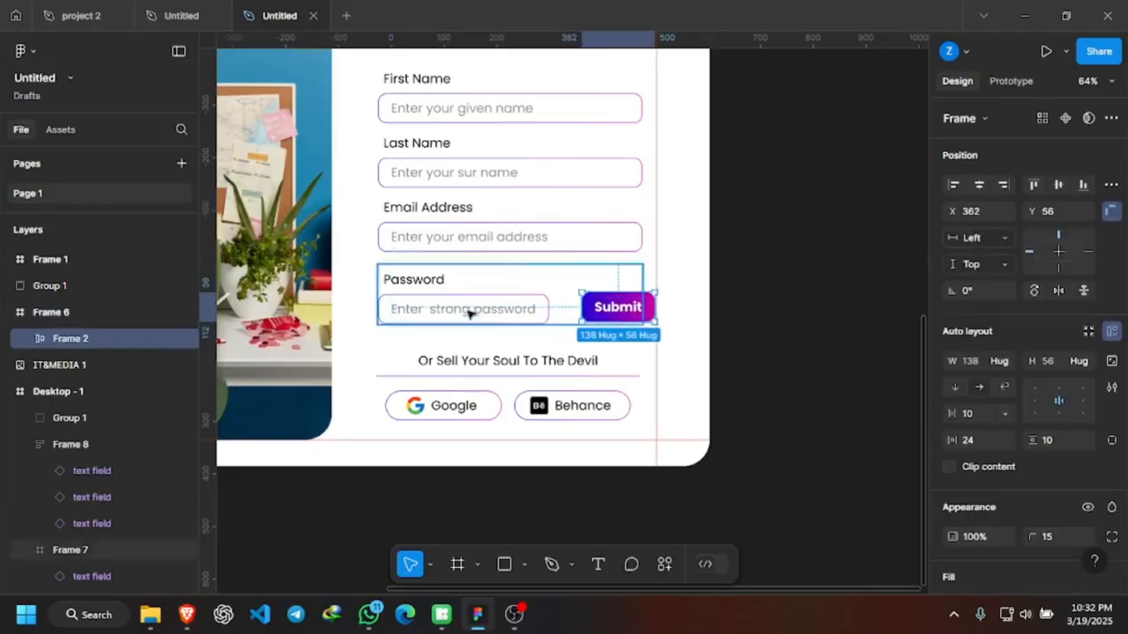
right_click(141, 341)
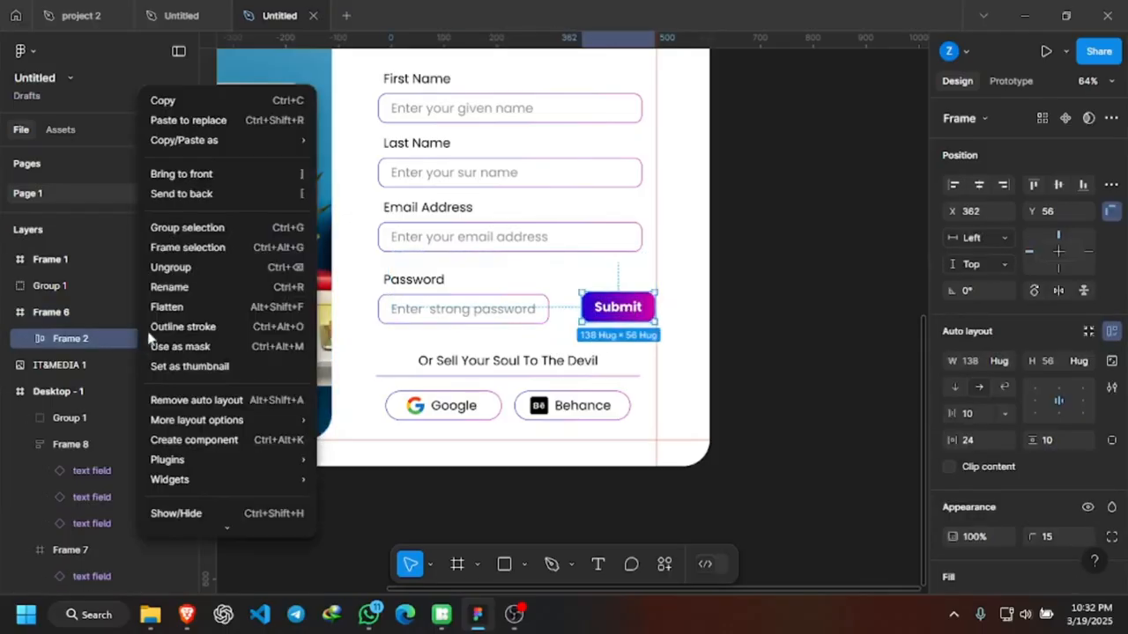
click(238, 401)
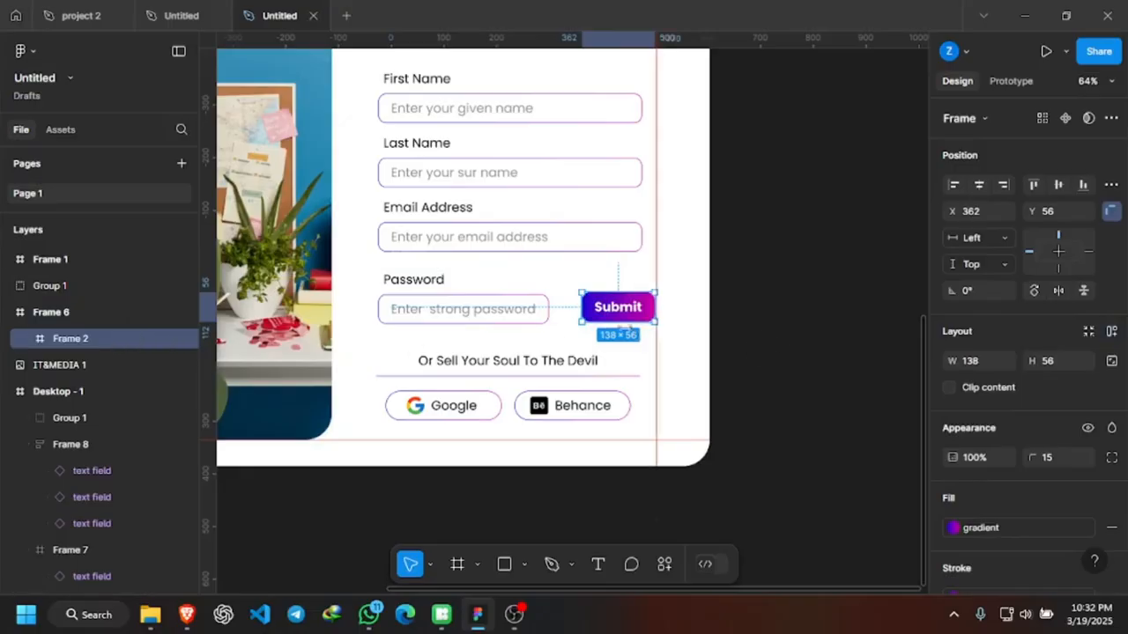
right_click(138, 340)
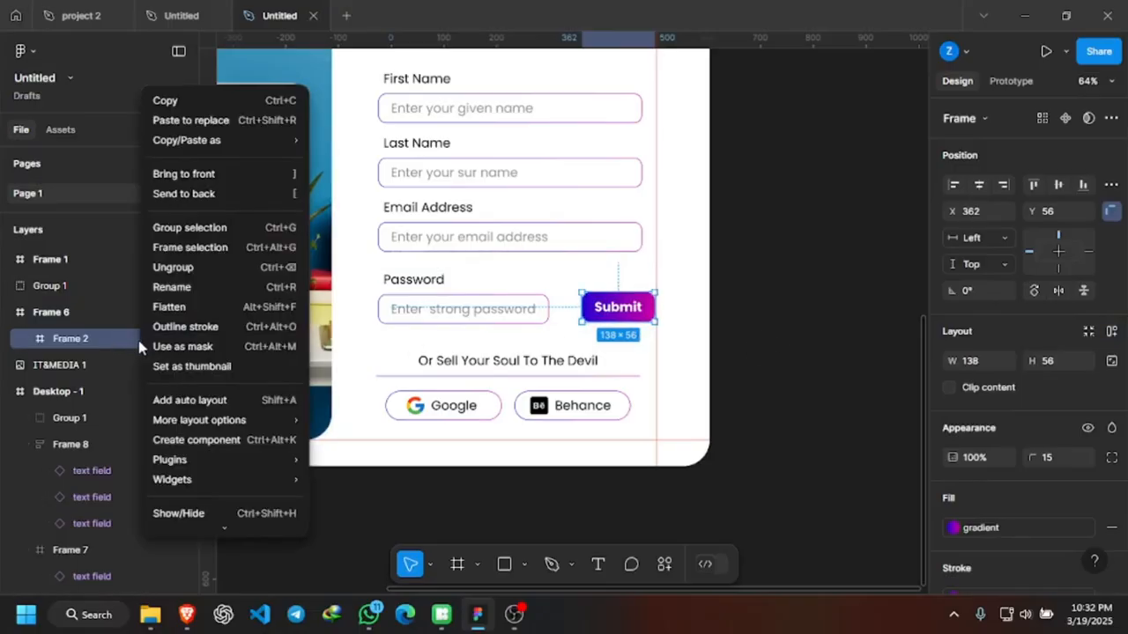
click(866, 310)
scroll(97, 295, down, 3)
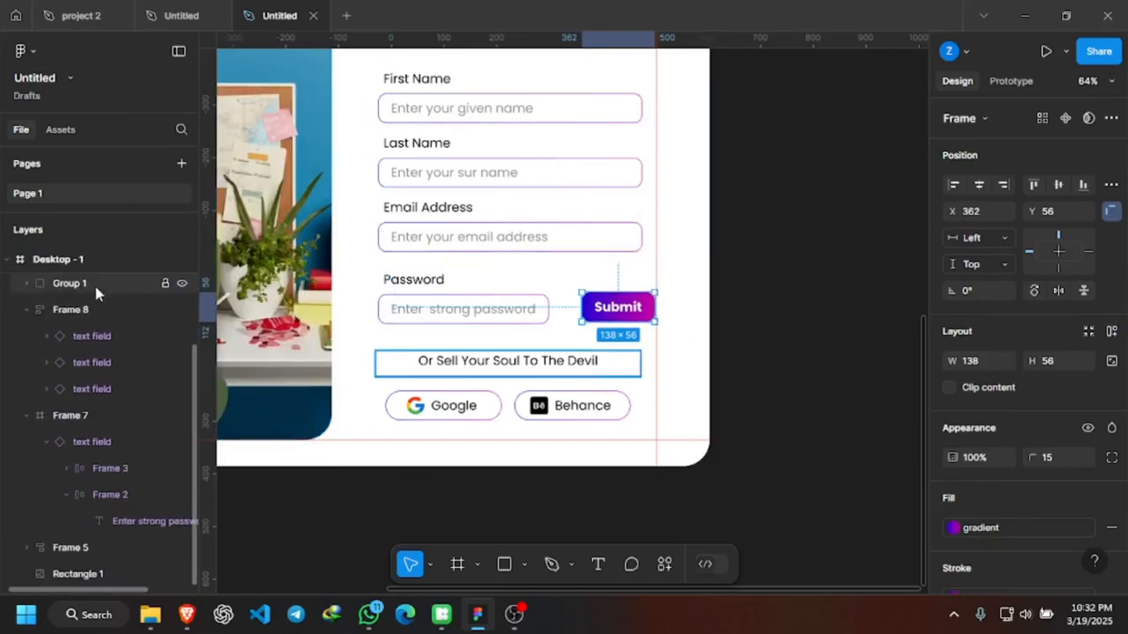
Move the Submit button's Frame 2 from Frame 6 into Frame 7 and reposition it beside the Password field at X 348, Y 56.
scroll(110, 317, up, 3)
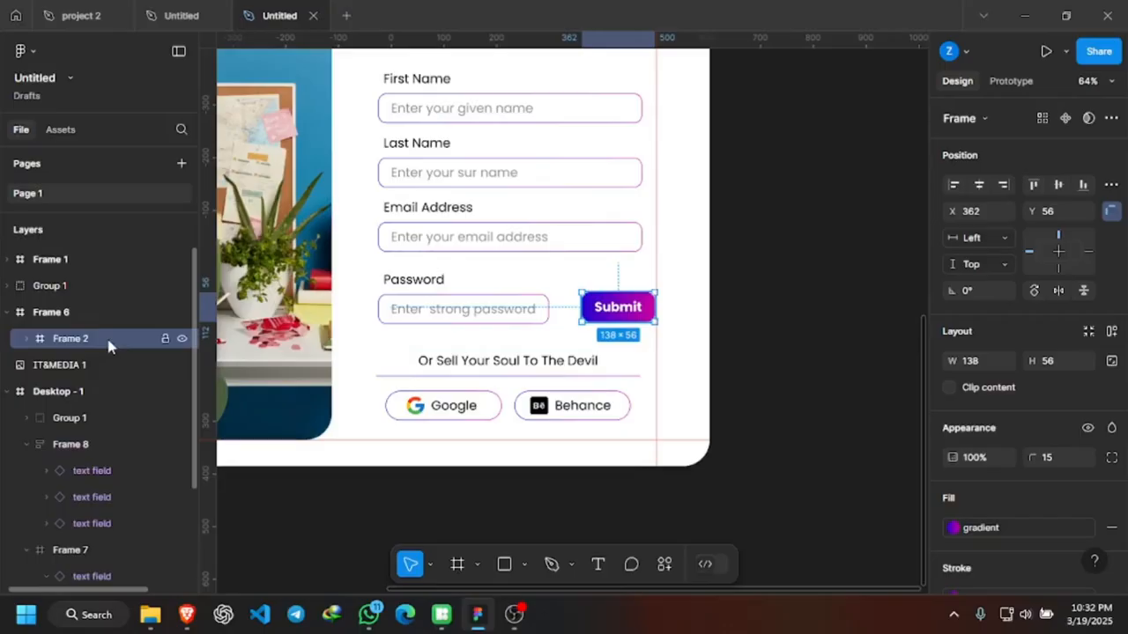
drag(107, 346, 102, 557)
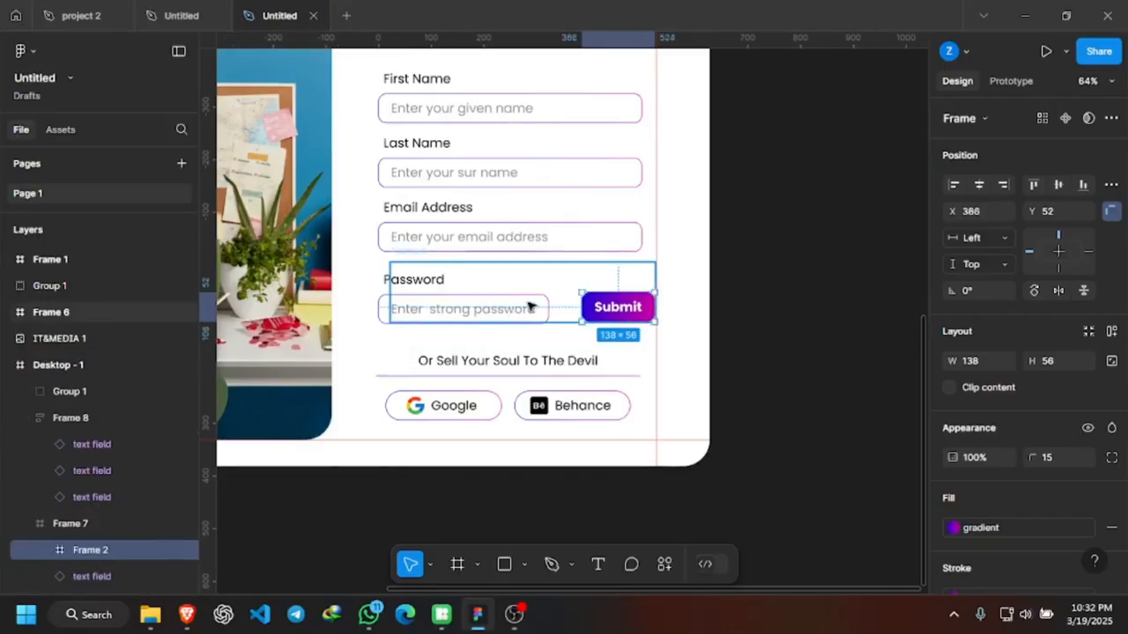
scroll(97, 423, down, 3)
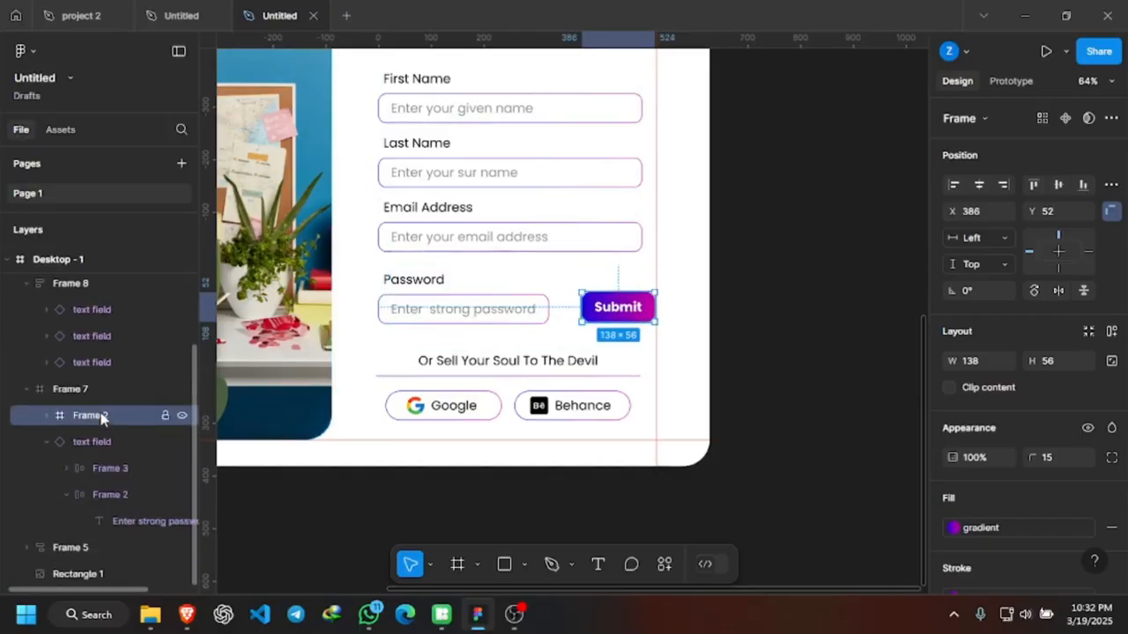
click(182, 390)
click(182, 389)
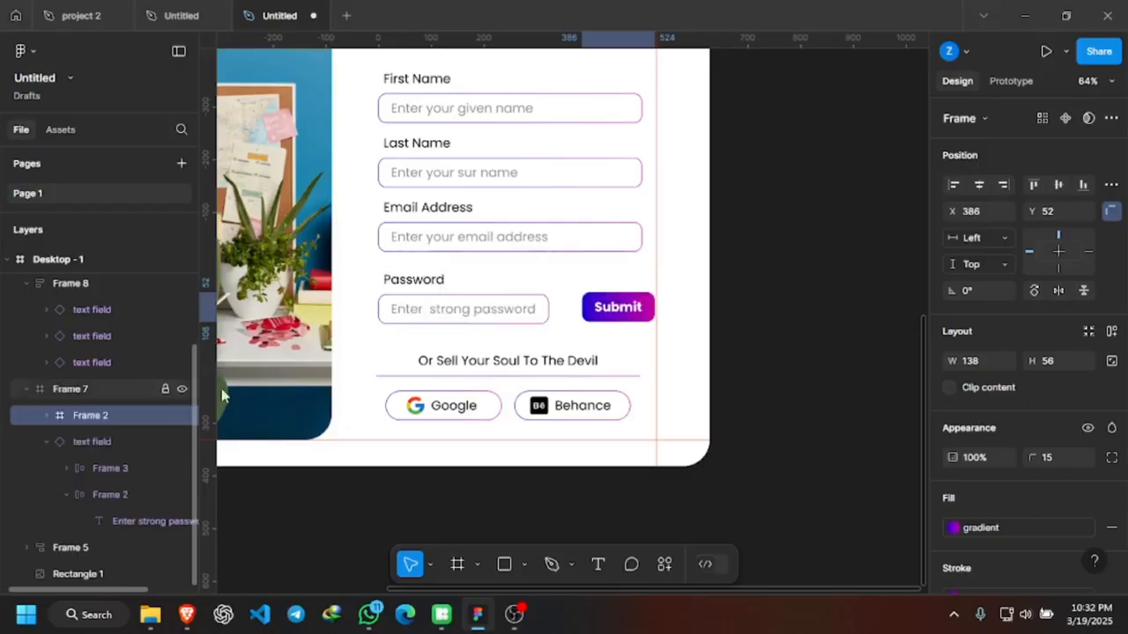
mouse_move(598, 310)
mouse_down()
mouse_move(568, 310)
mouse_move(578, 312)
mouse_up()
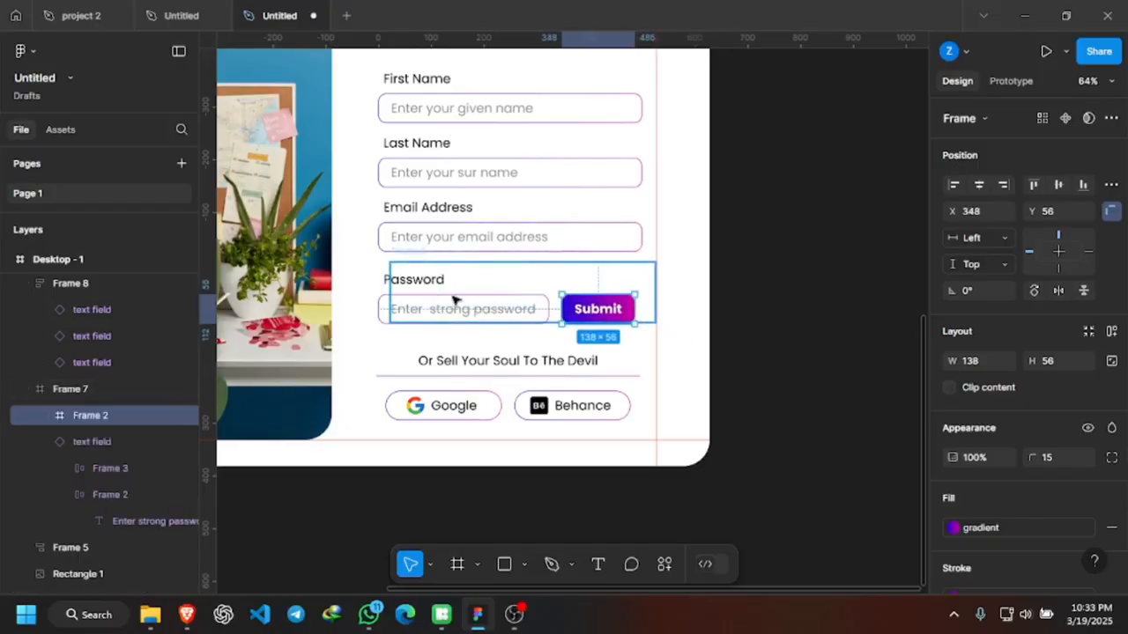
Delete the empty Frame 6 that overlaps the Password row.
shift+click(453, 299)
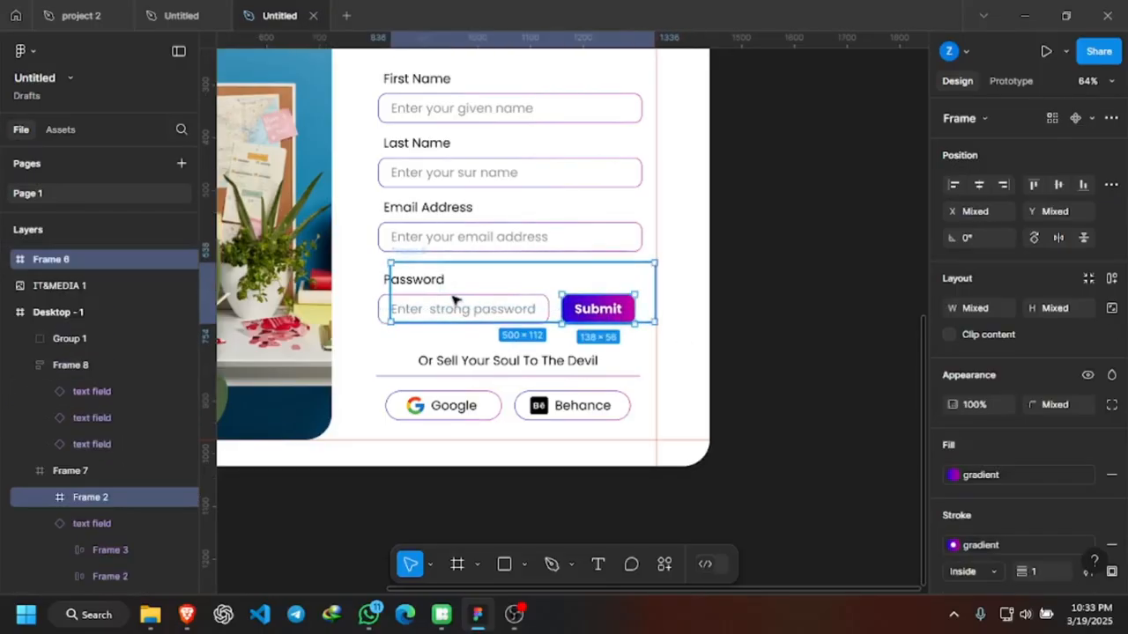
click(807, 299)
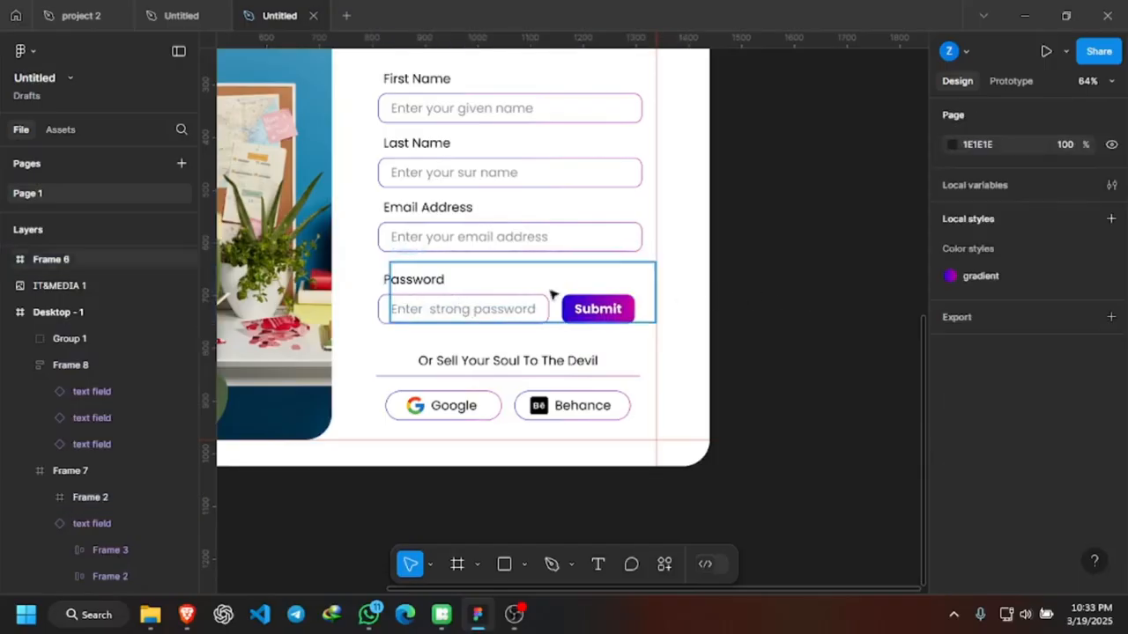
click(508, 276)
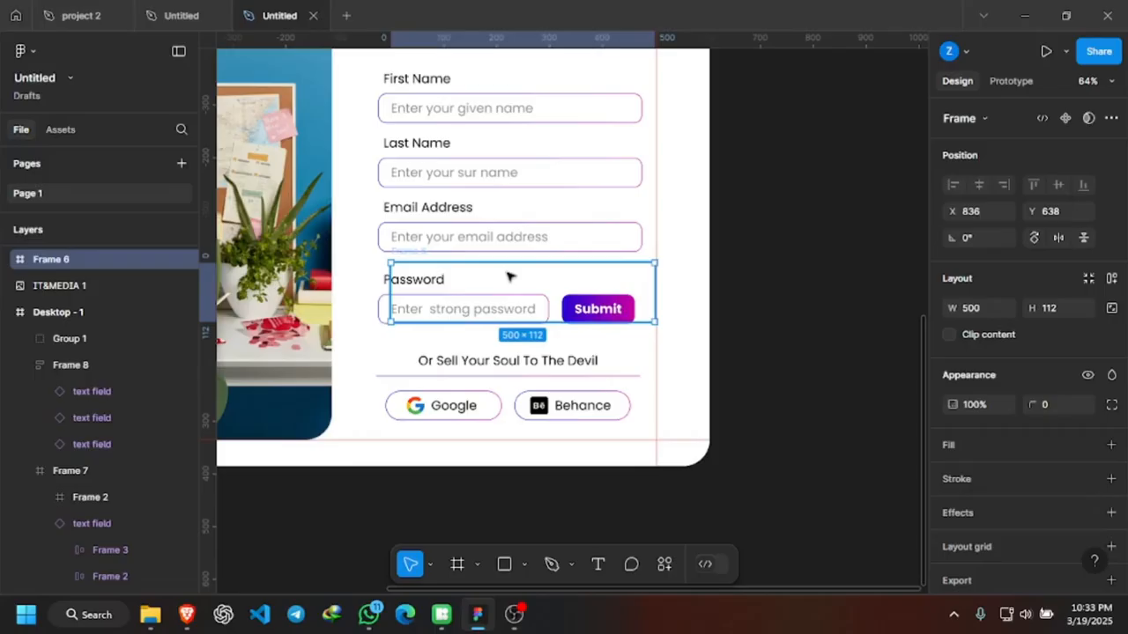
key(Delete)
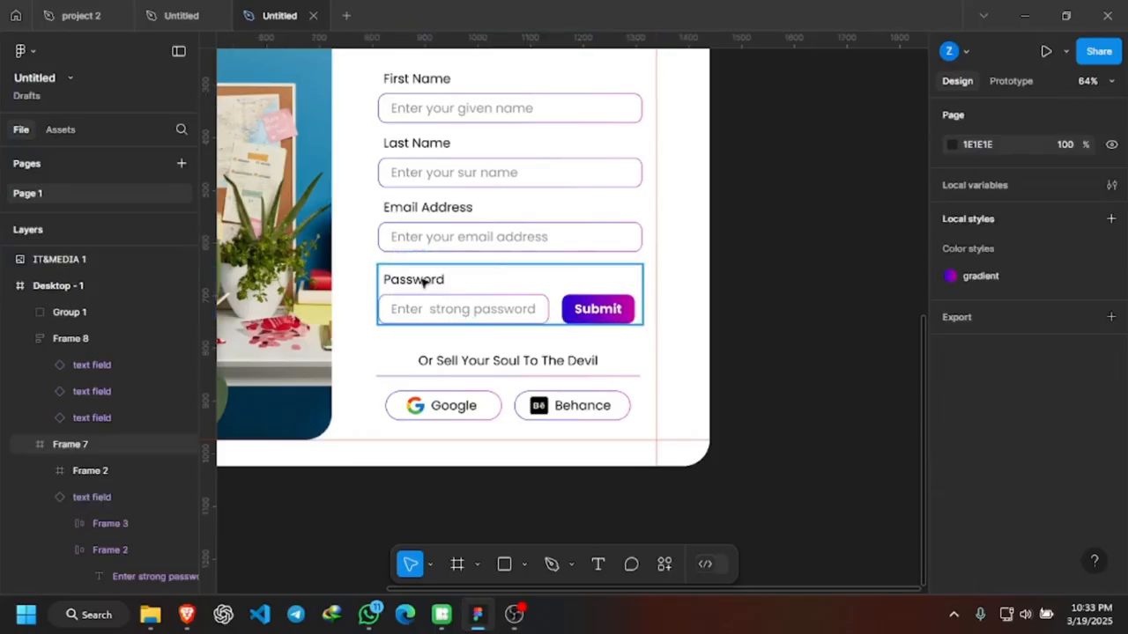
Add auto layout to Frame 7, which holds the Password field and Submit button, and align its contents to the bottom right.
click(601, 313)
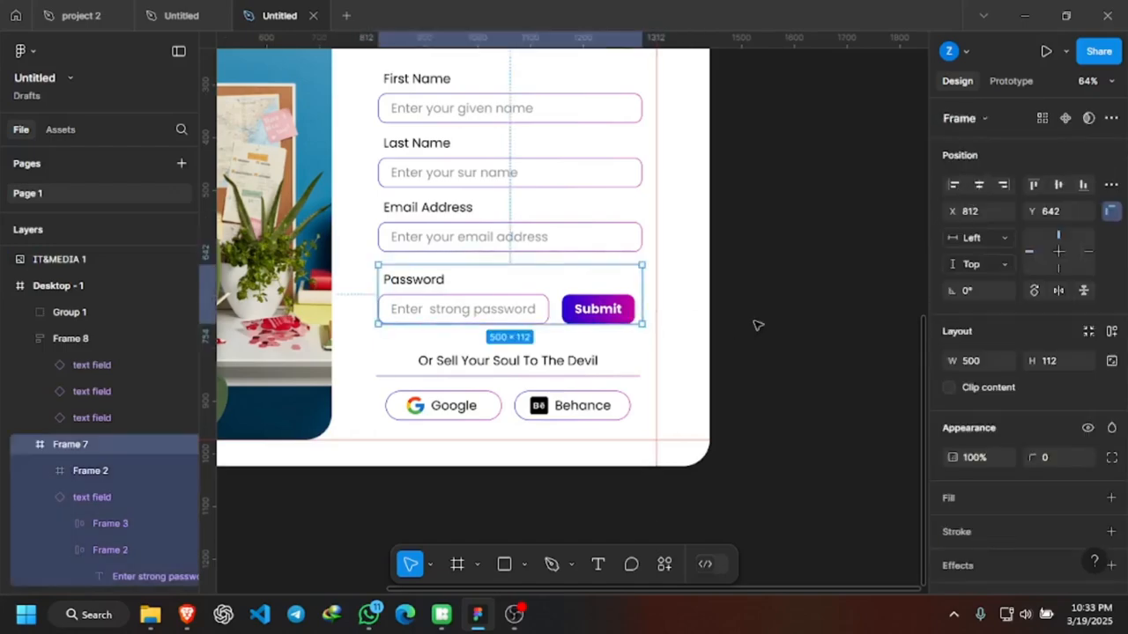
click(686, 326)
scroll(496, 314, up, 5)
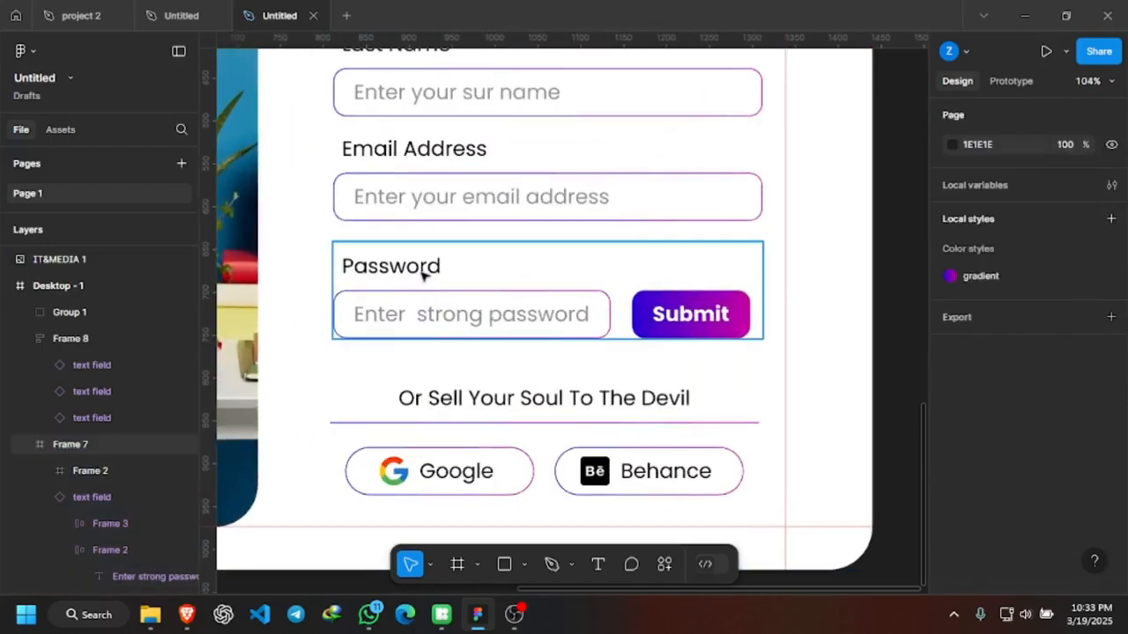
click(423, 274)
key(Escape)
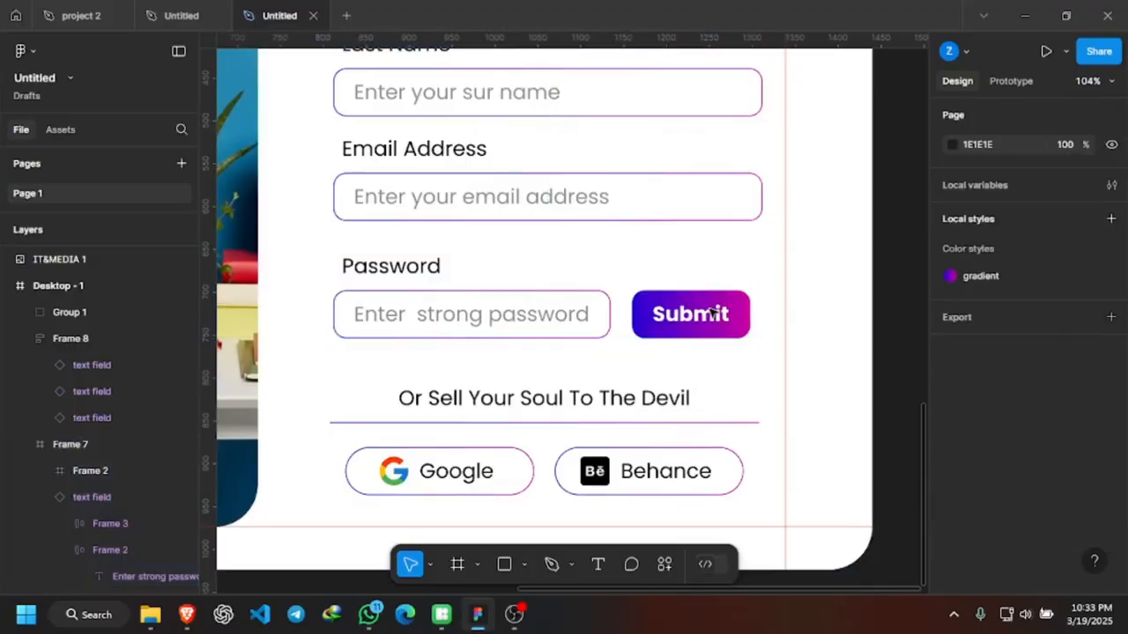
click(723, 331)
double_click(722, 330)
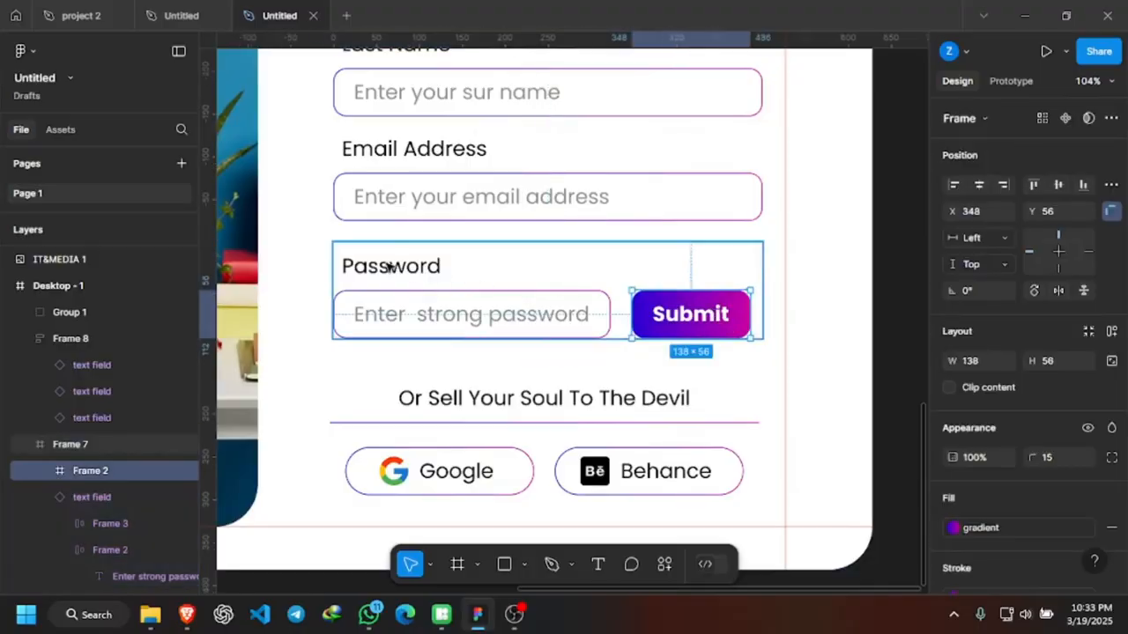
key(shift+Return)
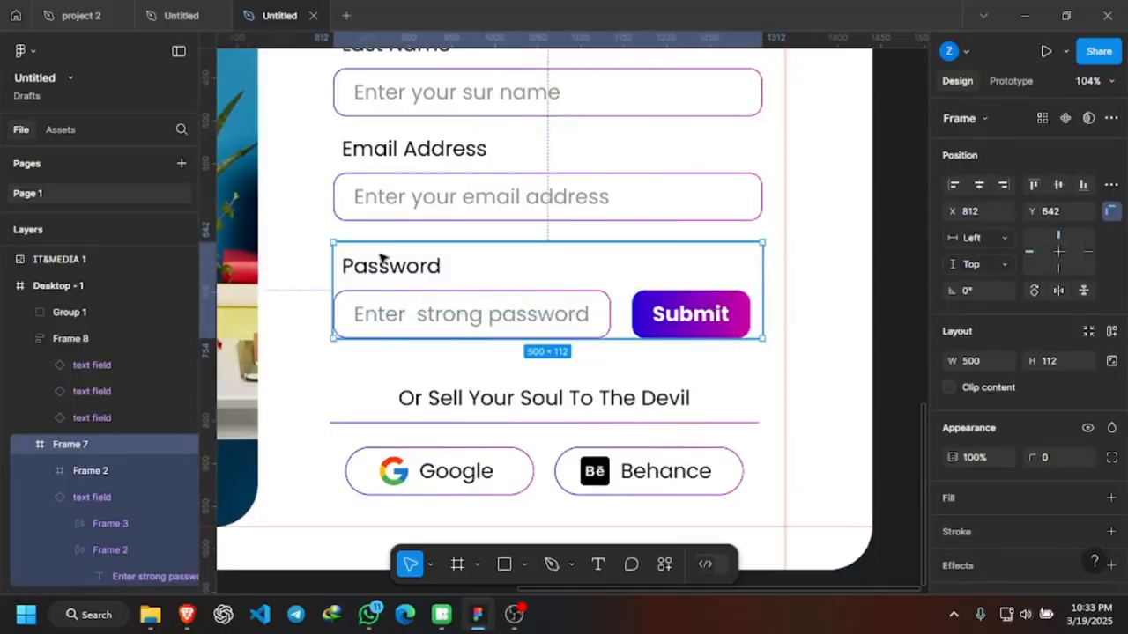
key(shift+a)
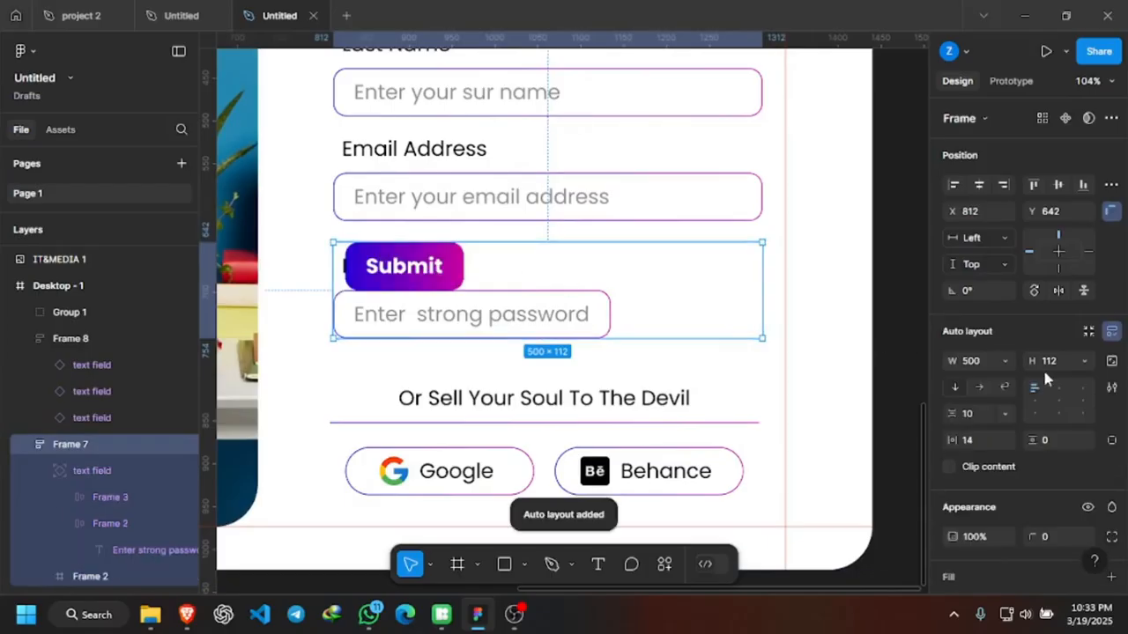
click(1082, 419)
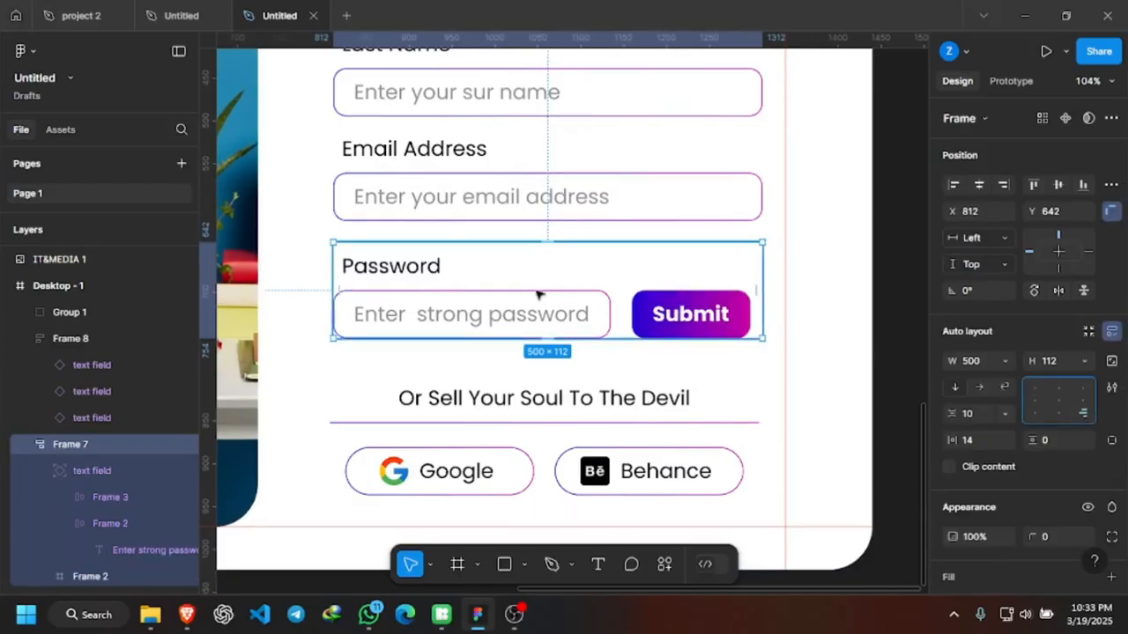
Collapse Frame 7 in the layer list and review the form's Password row and the remaining layers.
scroll(535, 294, down, 5)
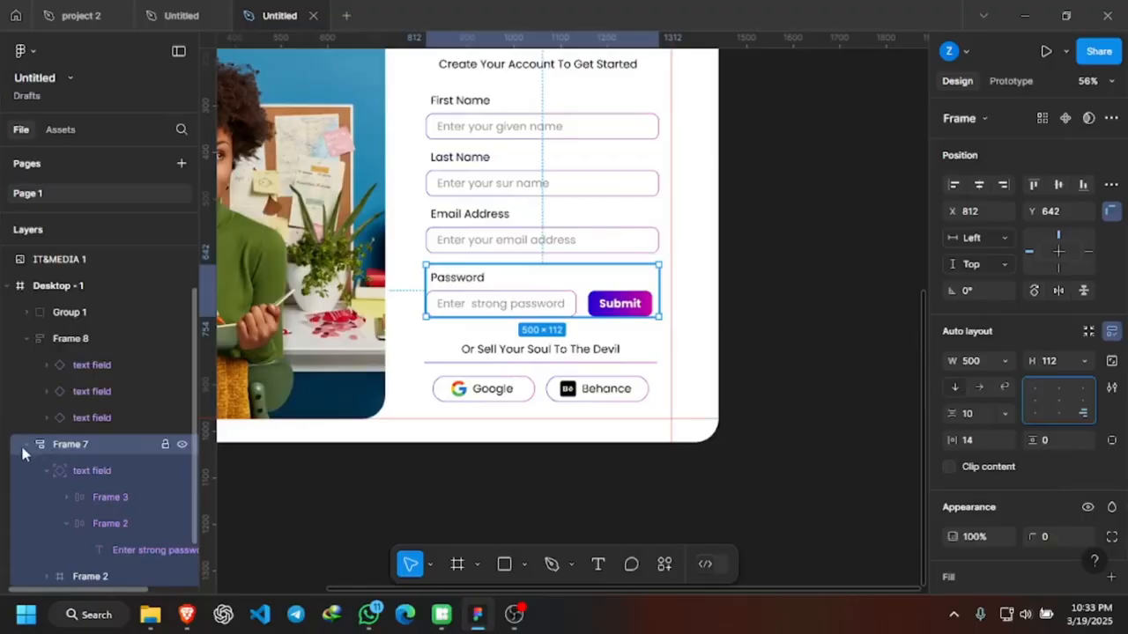
click(26, 445)
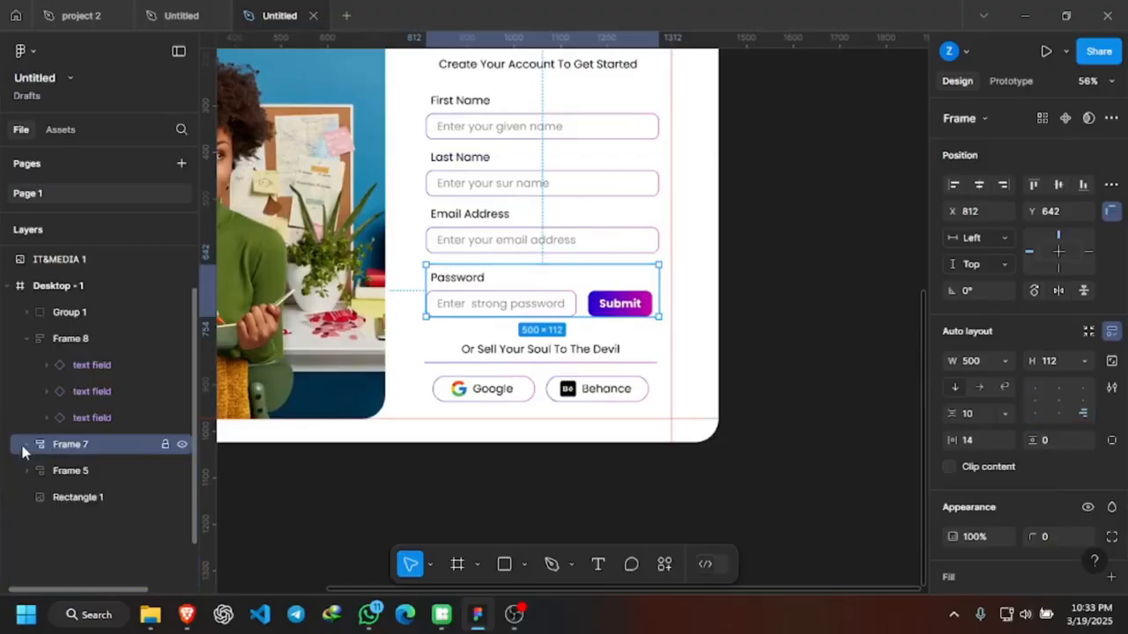
click(117, 557)
scroll(123, 300, up, 1)
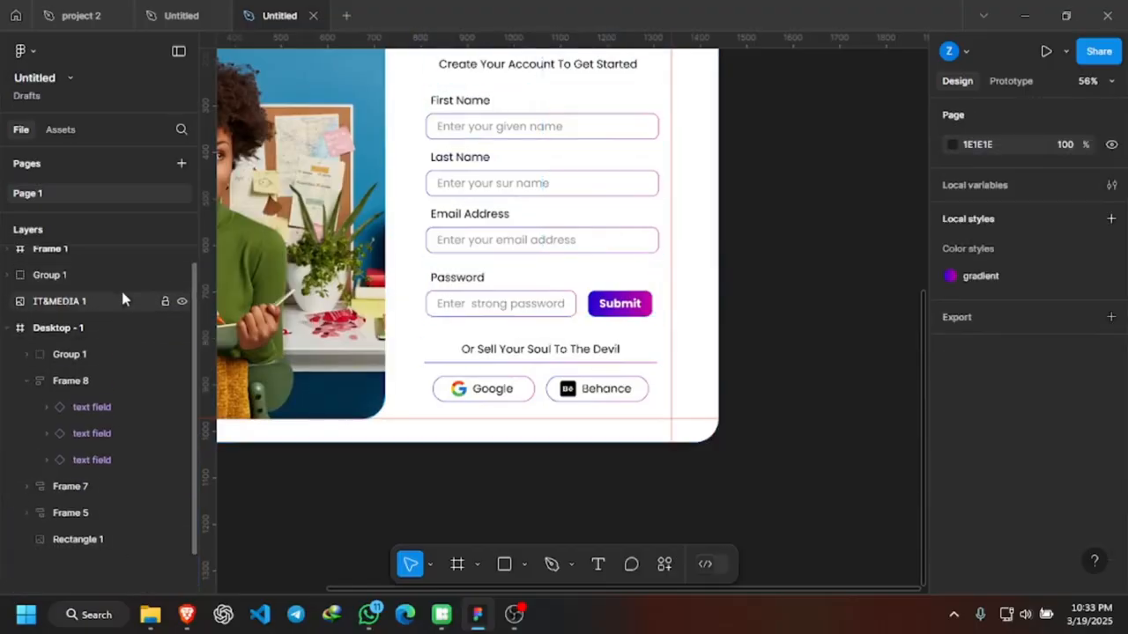
scroll(122, 299, up, 1)
scroll(636, 302, down, 1)
scroll(636, 302, up, 3)
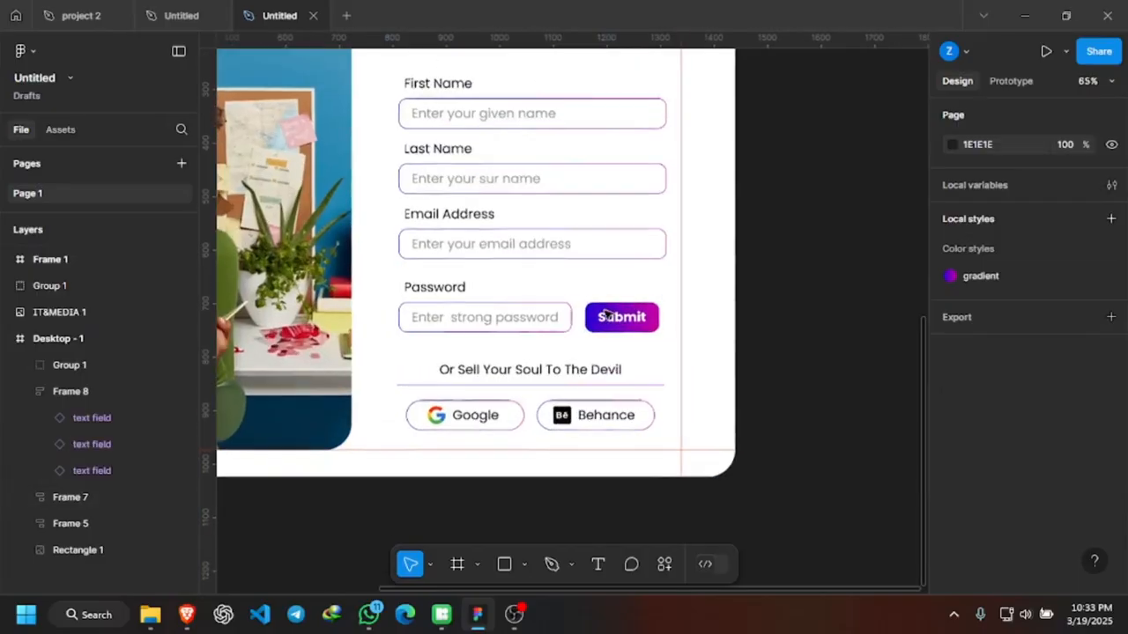
scroll(608, 304, down, 2)
scroll(614, 302, down, 1)
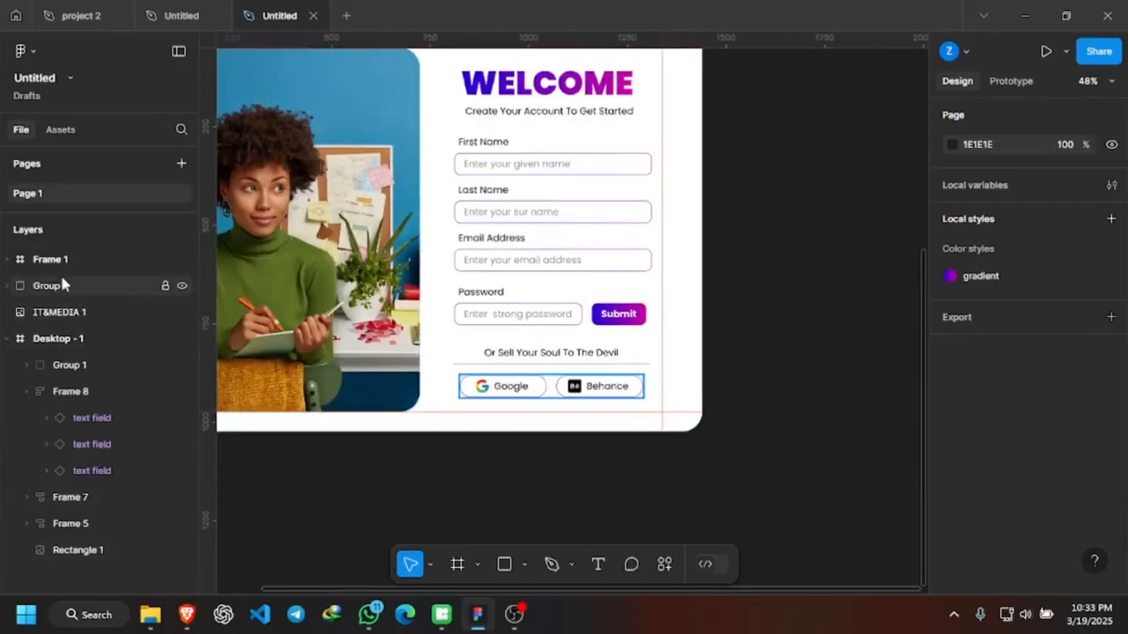
Collapse Desktop - 1 and toggle the visibility of the outer Group 1, IT&MEDIA 1 and Desktop - 1 to identify their contents.
click(121, 291)
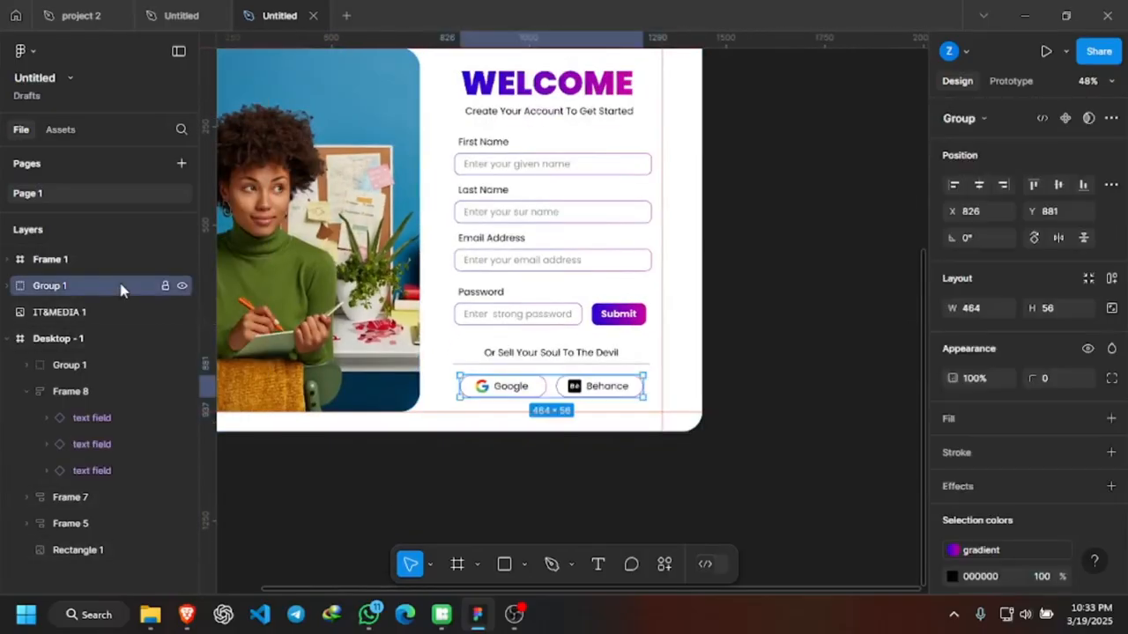
click(181, 286)
click(182, 287)
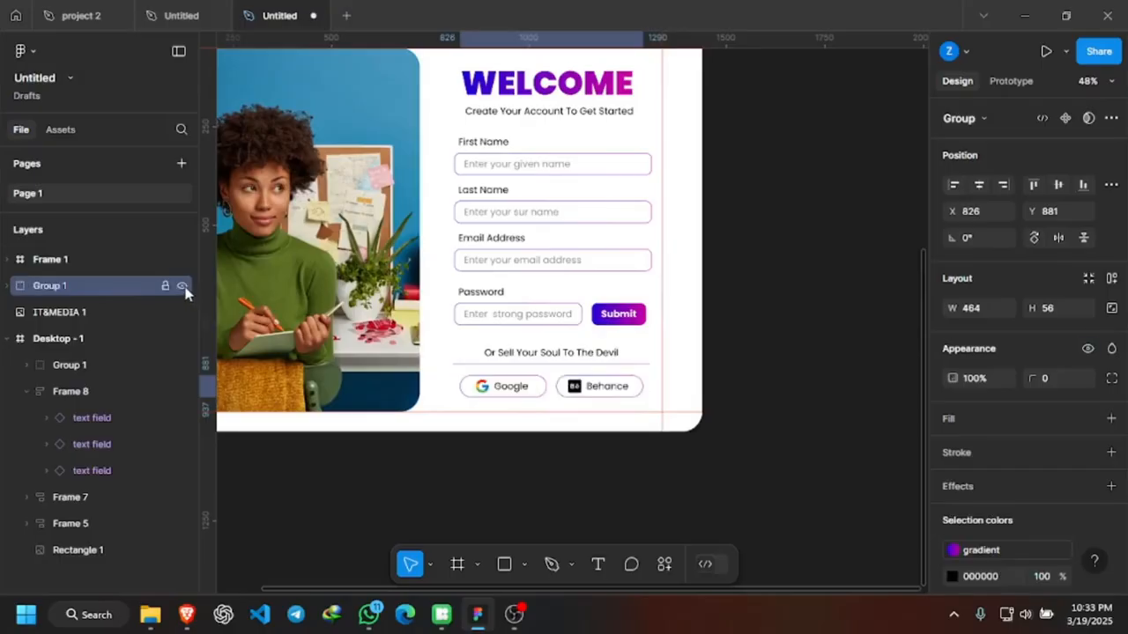
click(8, 340)
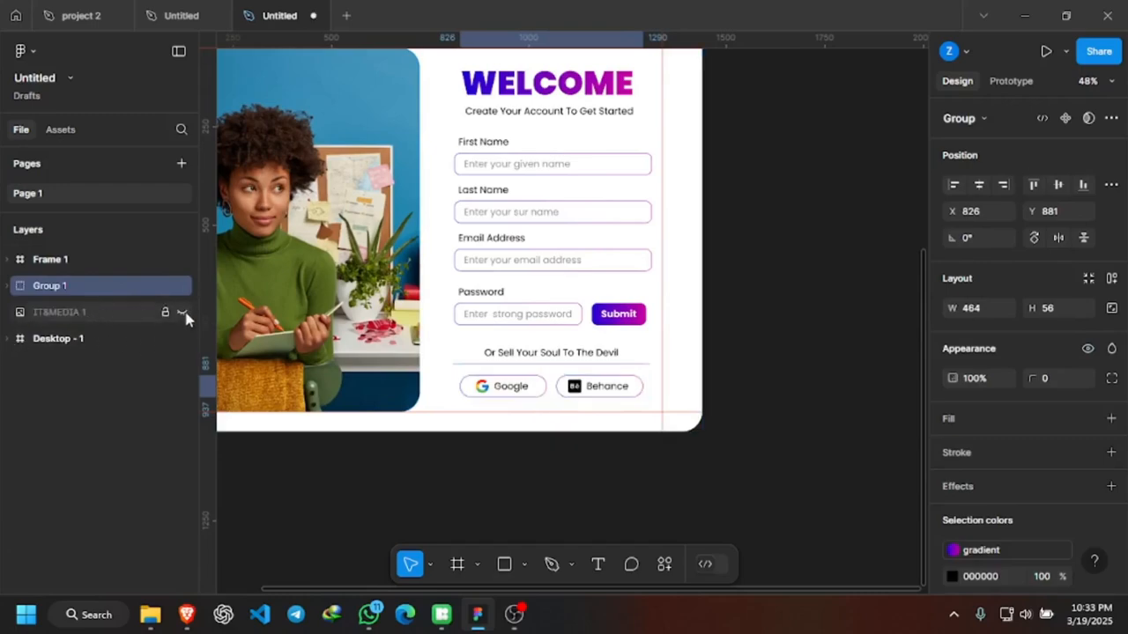
click(181, 312)
click(182, 314)
click(182, 340)
click(181, 339)
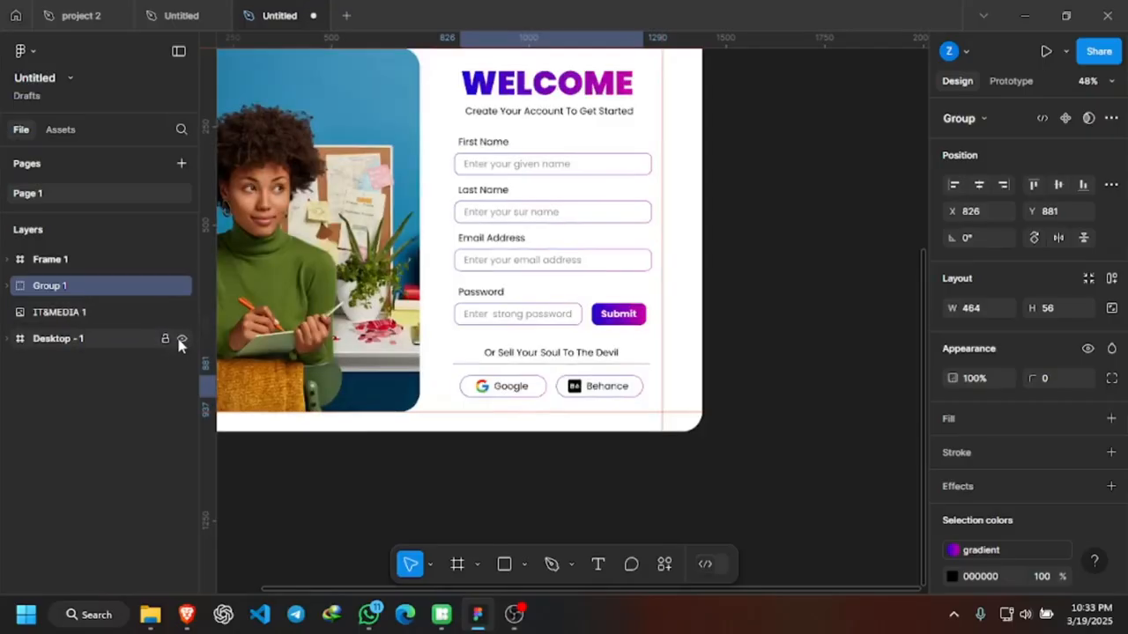
Move the outer Group 1 with the Google and Behance buttons into the Desktop - 1 frame.
click(79, 289)
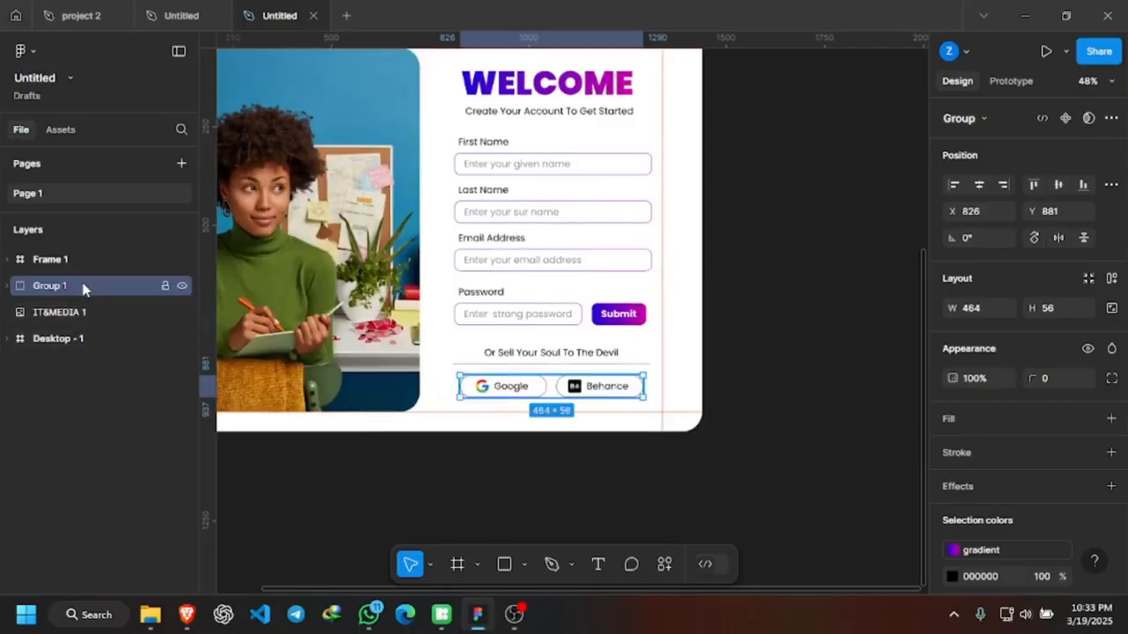
drag(82, 293, 80, 342)
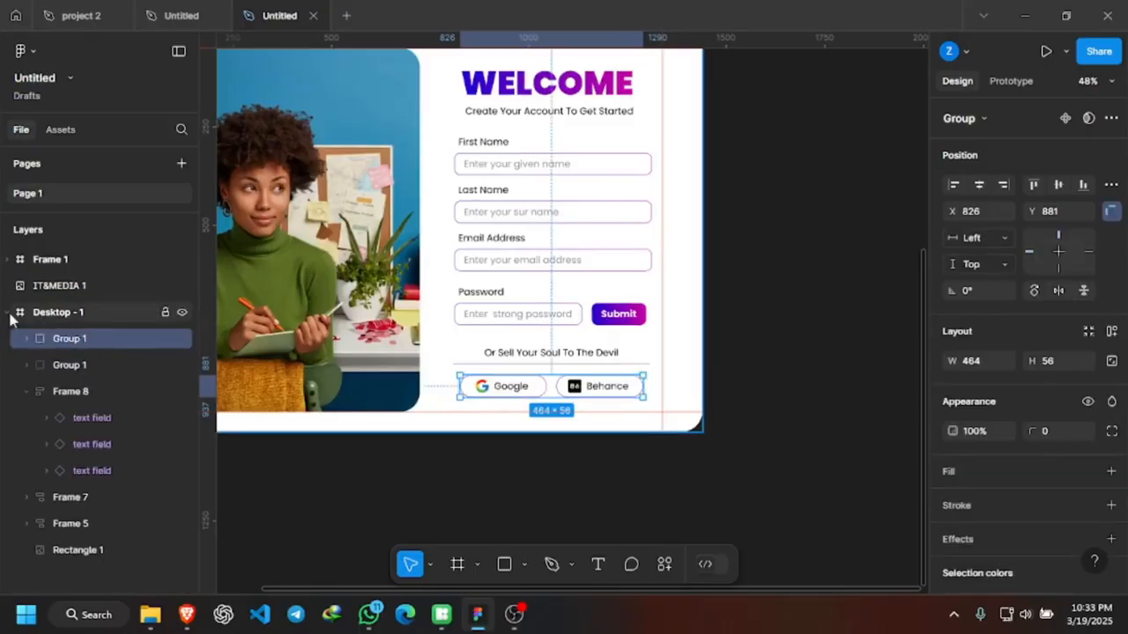
scroll(550, 399, down, 1)
scroll(680, 429, down, 2)
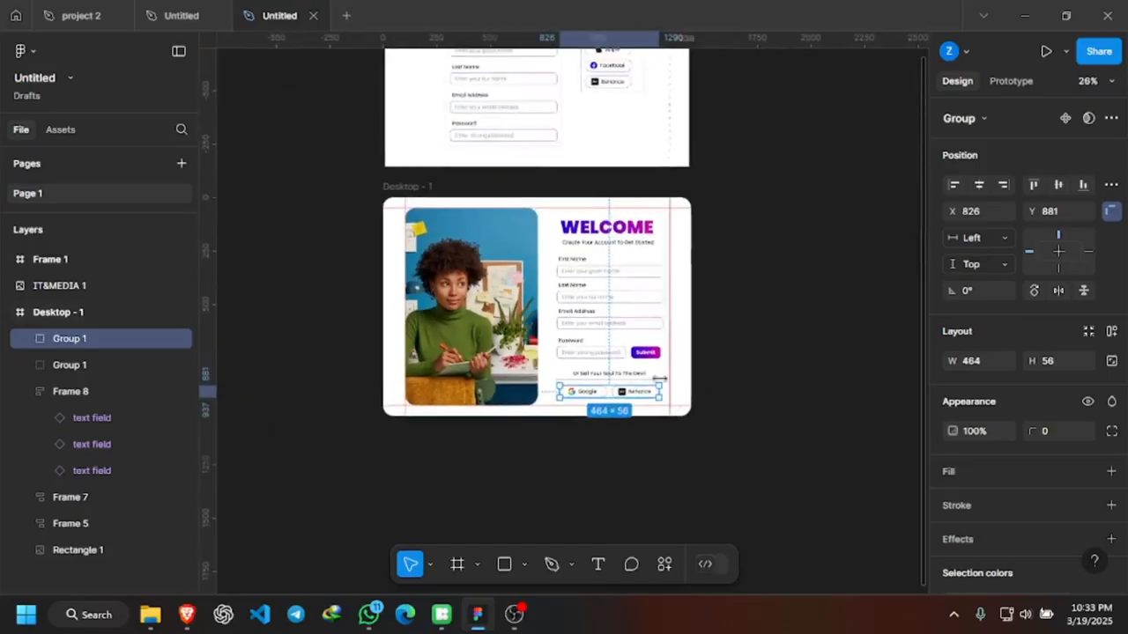
scroll(658, 379, up, 1)
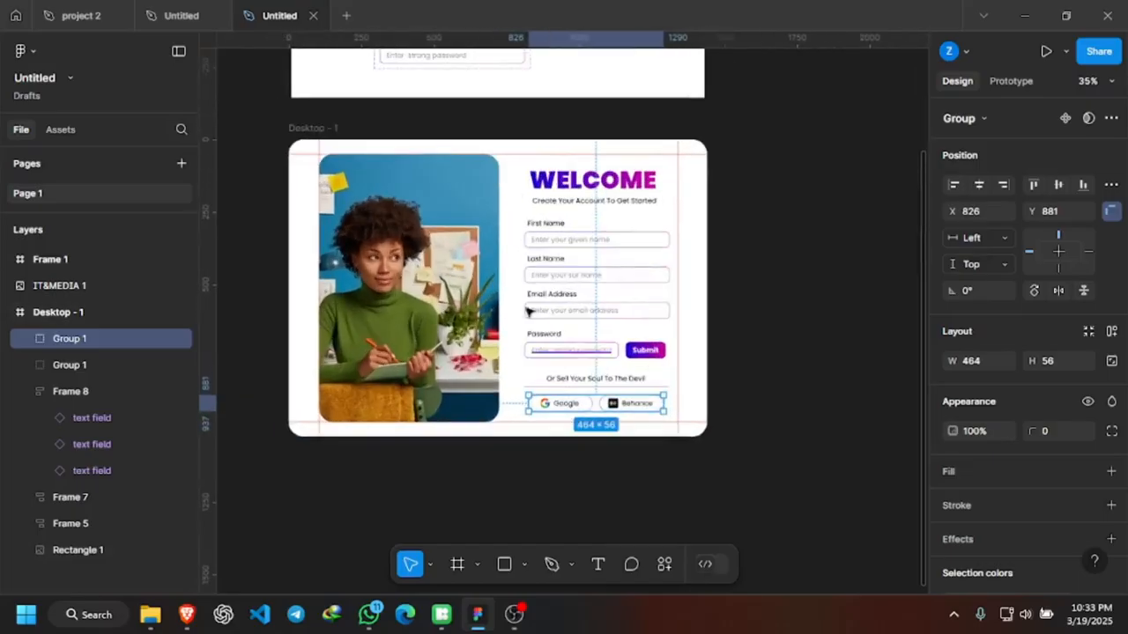
Rename the Desktop - 1 frame as "Log in page".
click(325, 130)
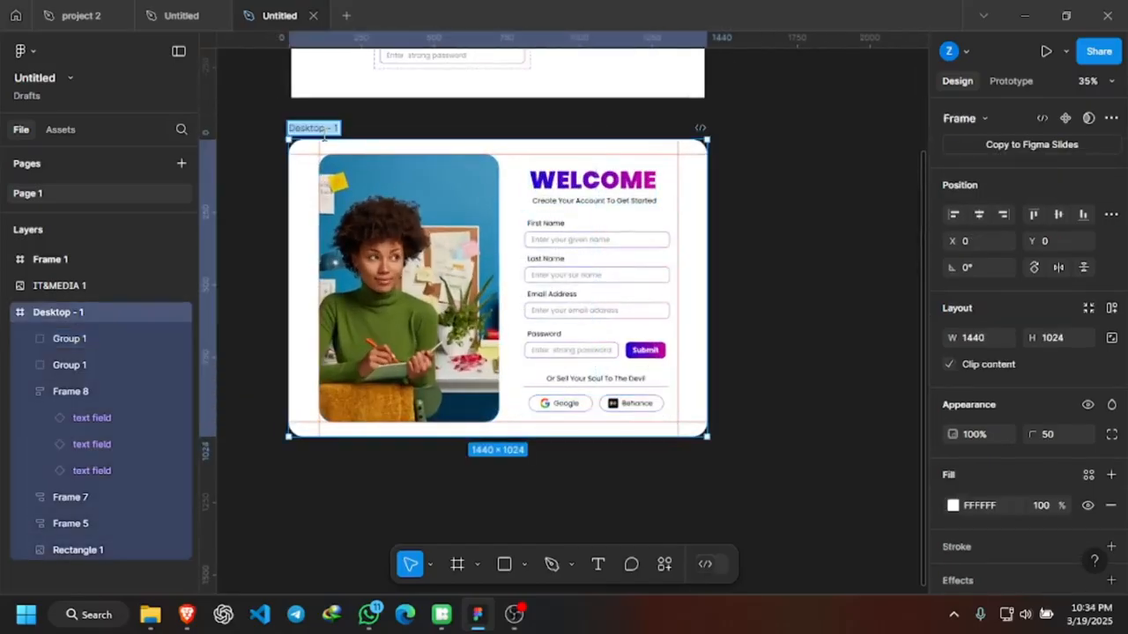
key(BackSpace)
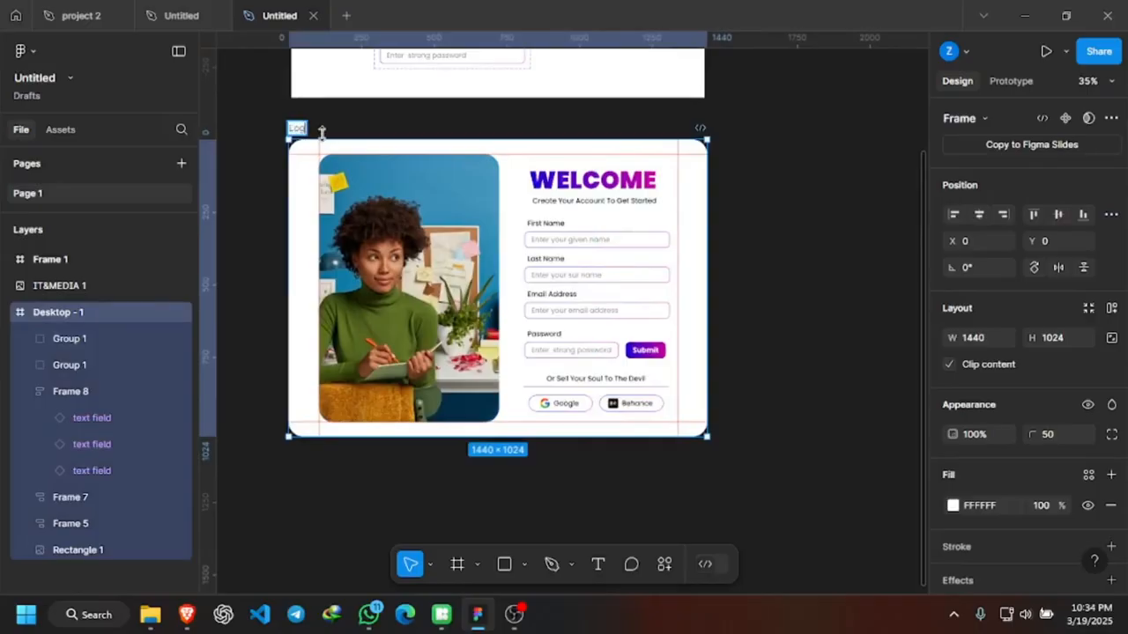
text(Log in page)
key(Return)
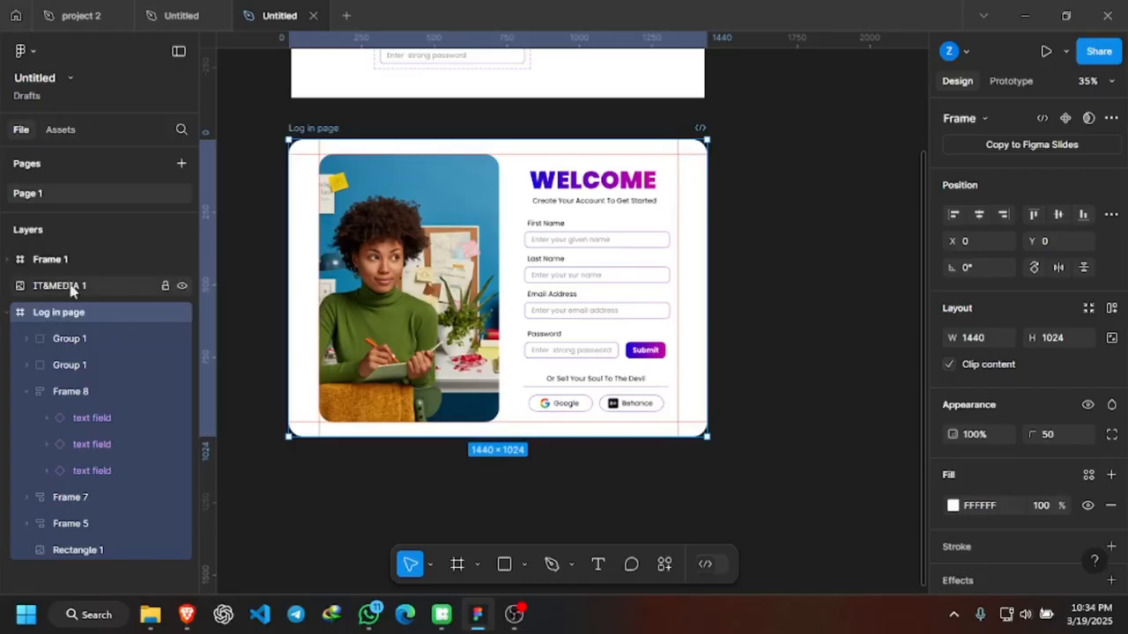
Toggle the visibility of the Log in page, IT&MEDIA 1 and Frame 1 layers to identify what each one contains.
click(182, 312)
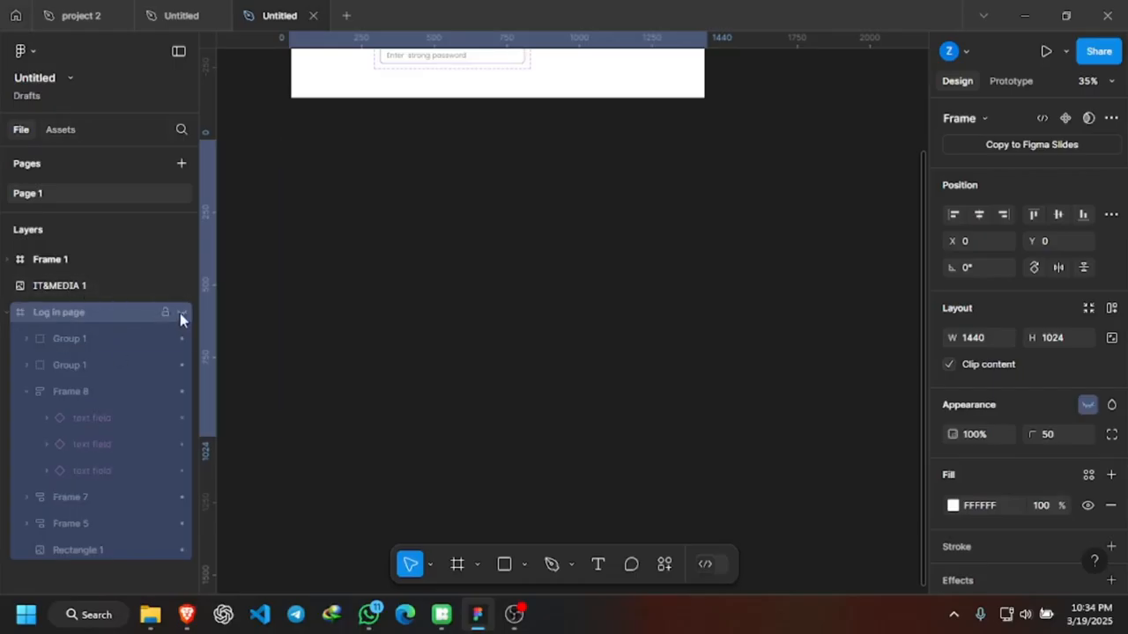
click(181, 312)
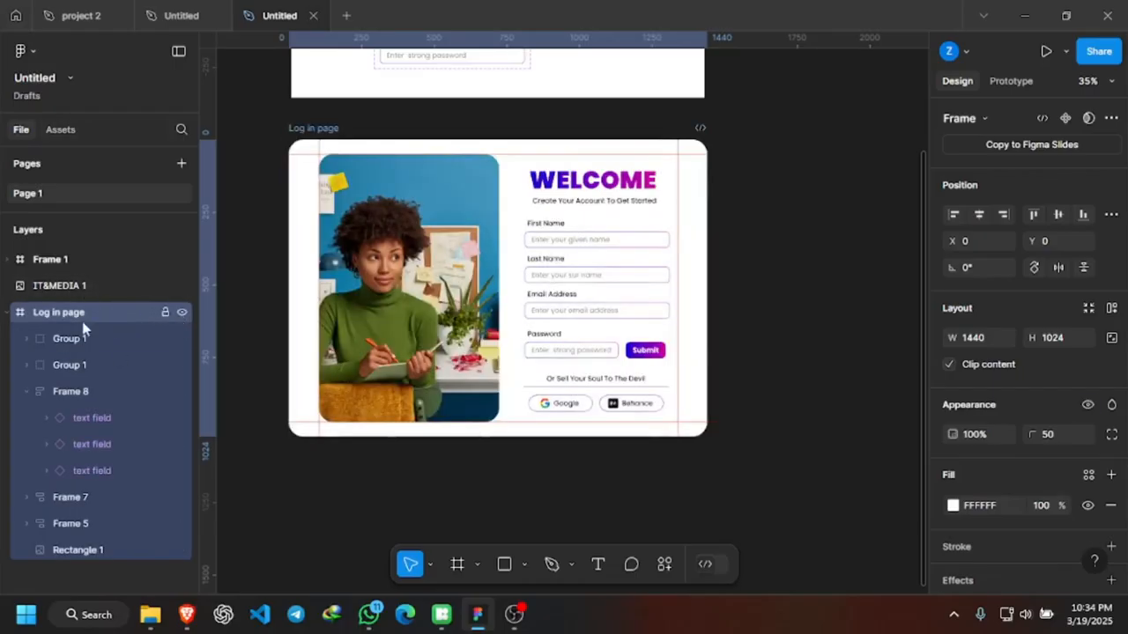
click(182, 287)
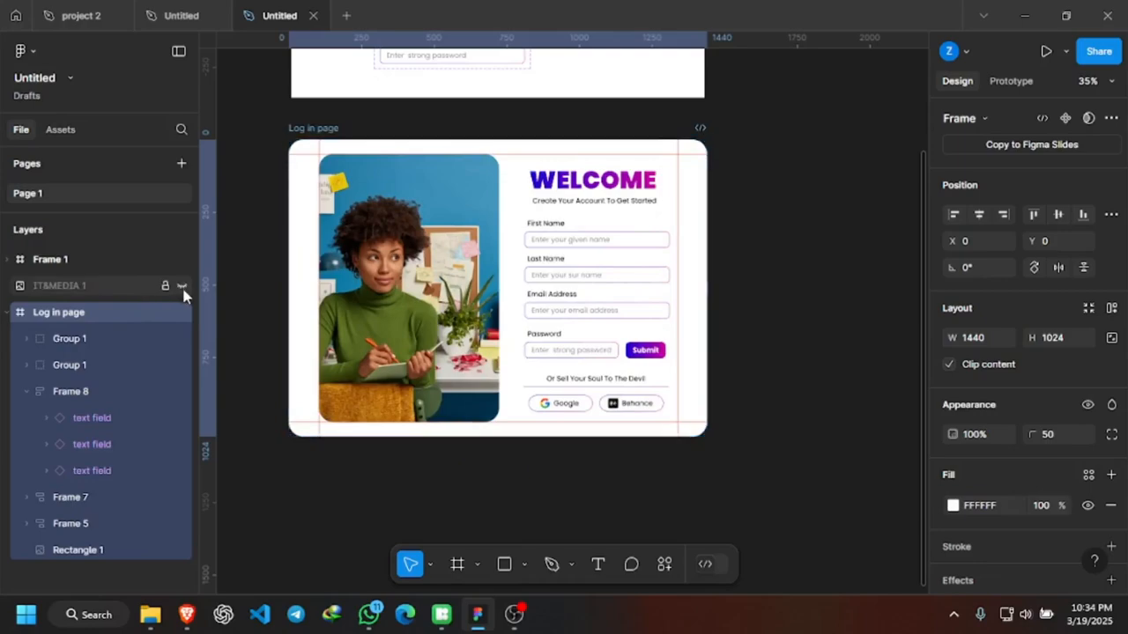
scroll(498, 299, up, 1)
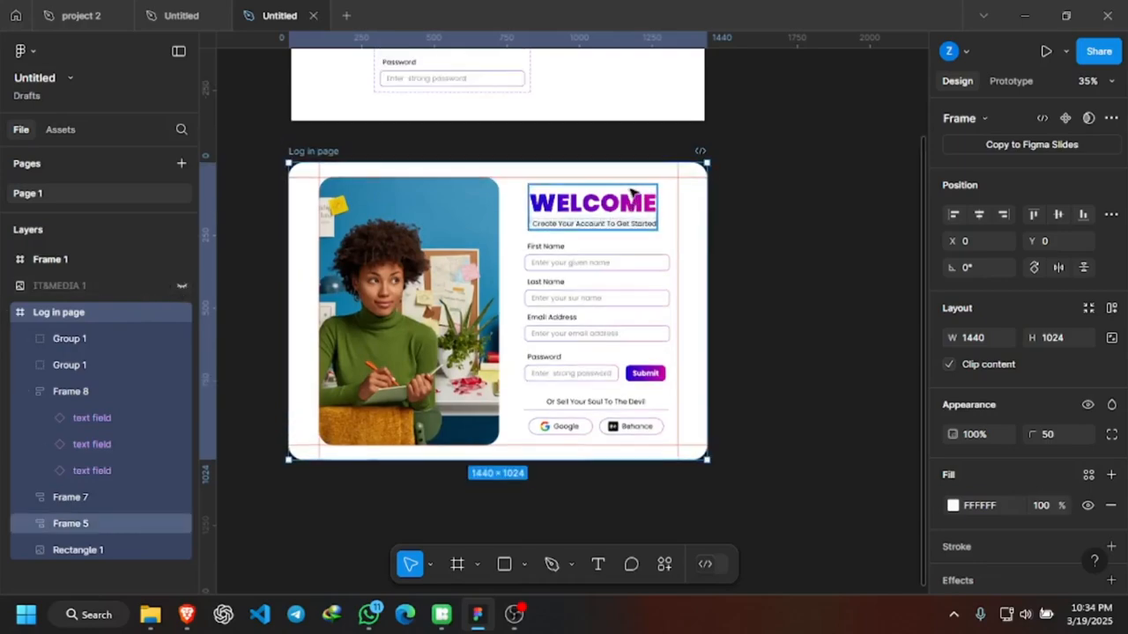
click(181, 287)
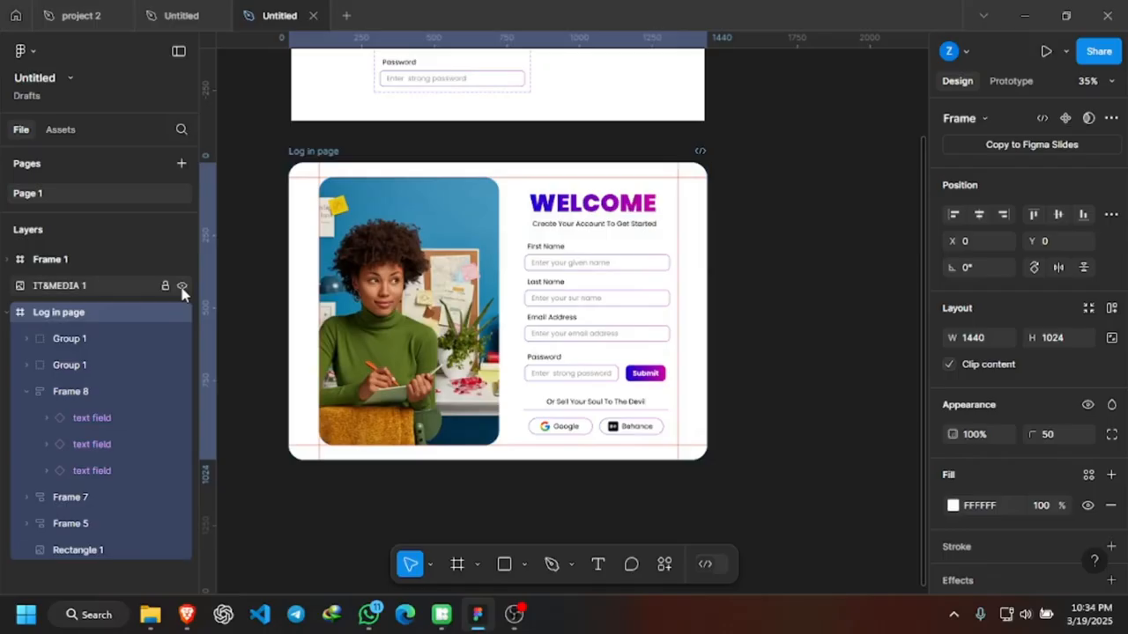
scroll(617, 300, up, 3)
scroll(499, 176, up, 1)
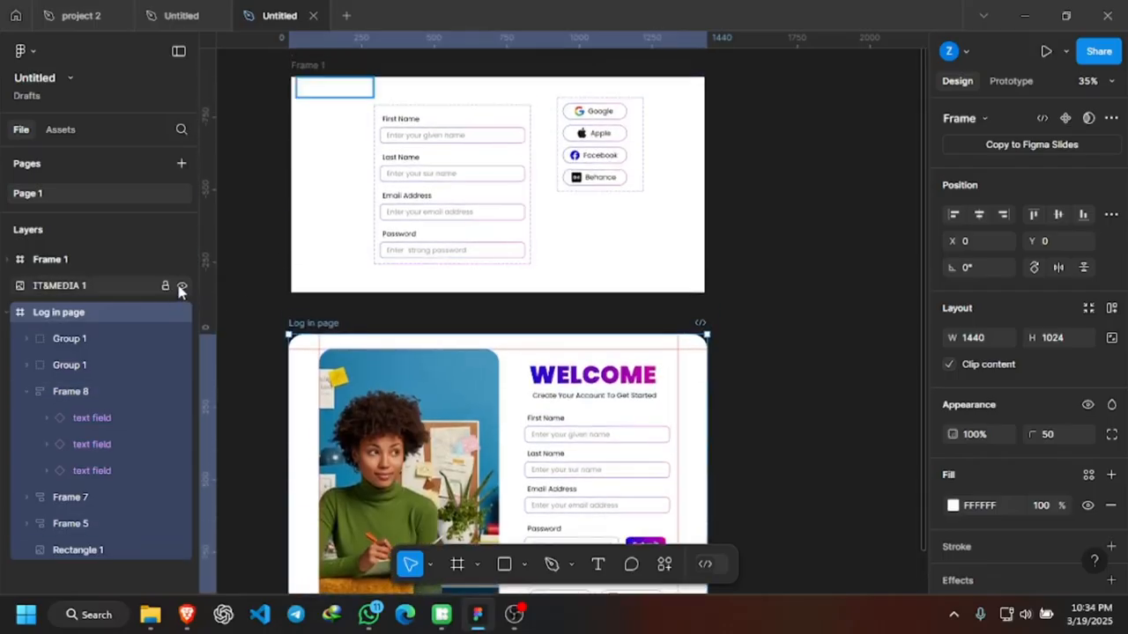
click(180, 287)
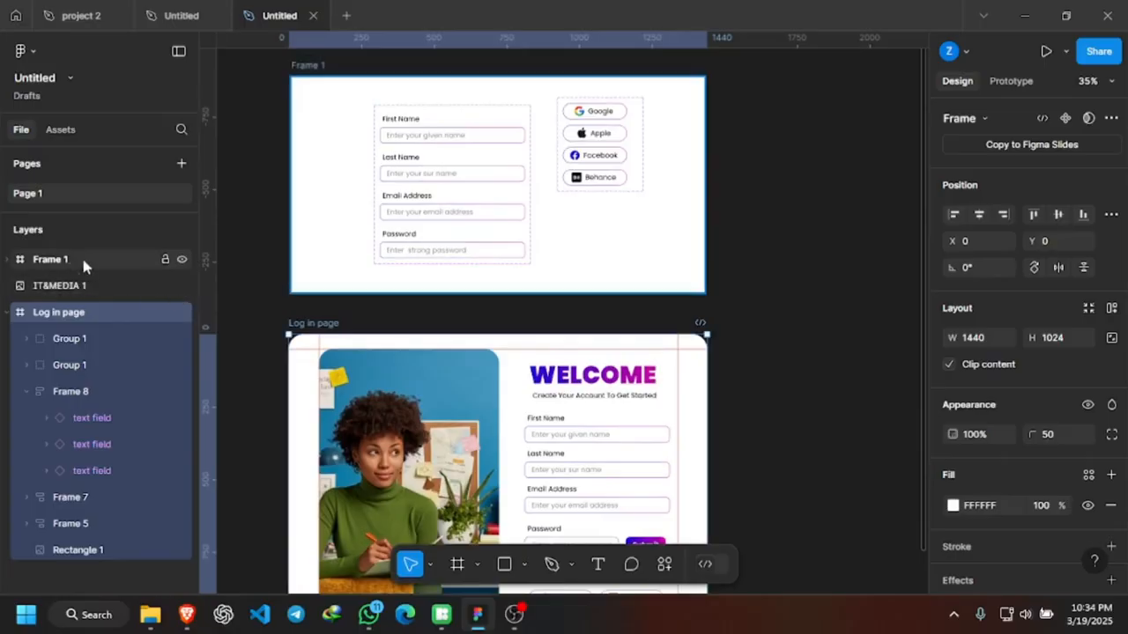
click(181, 261)
click(182, 262)
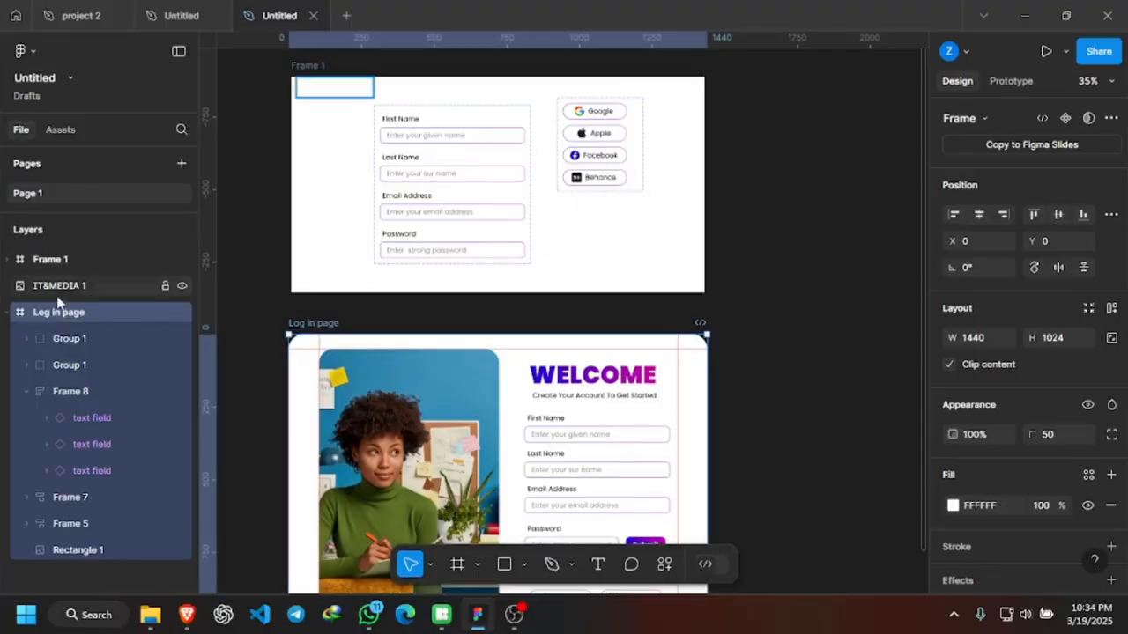
Move the IT&MEDIA 1 layer above Frame 1 in the layer order and hide both layers.
drag(105, 286, 127, 251)
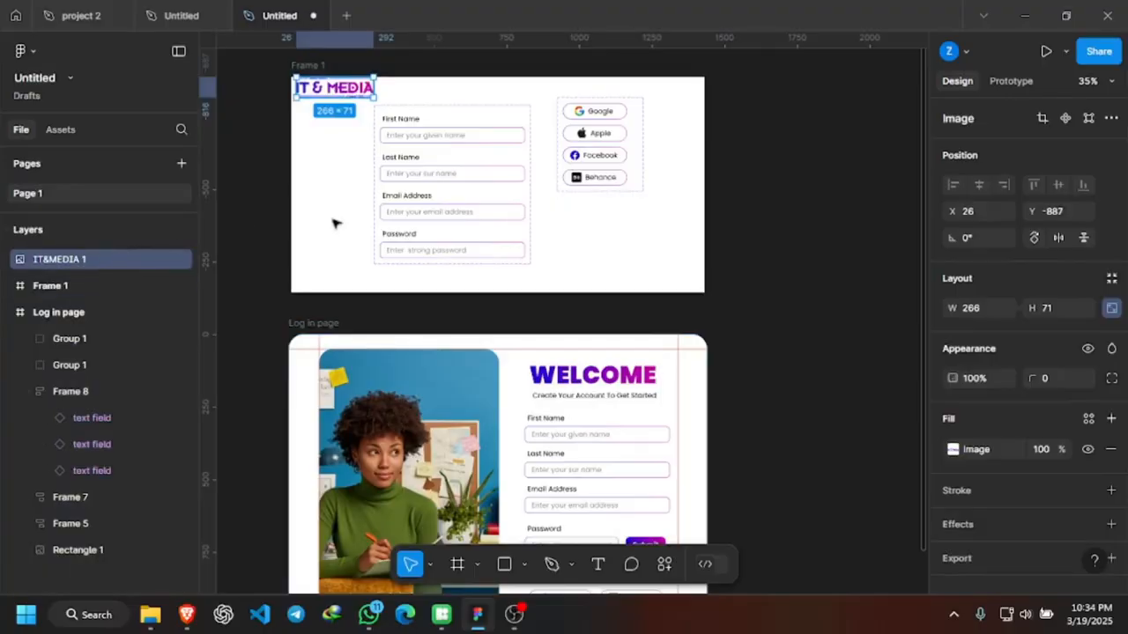
scroll(547, 316, down, 4)
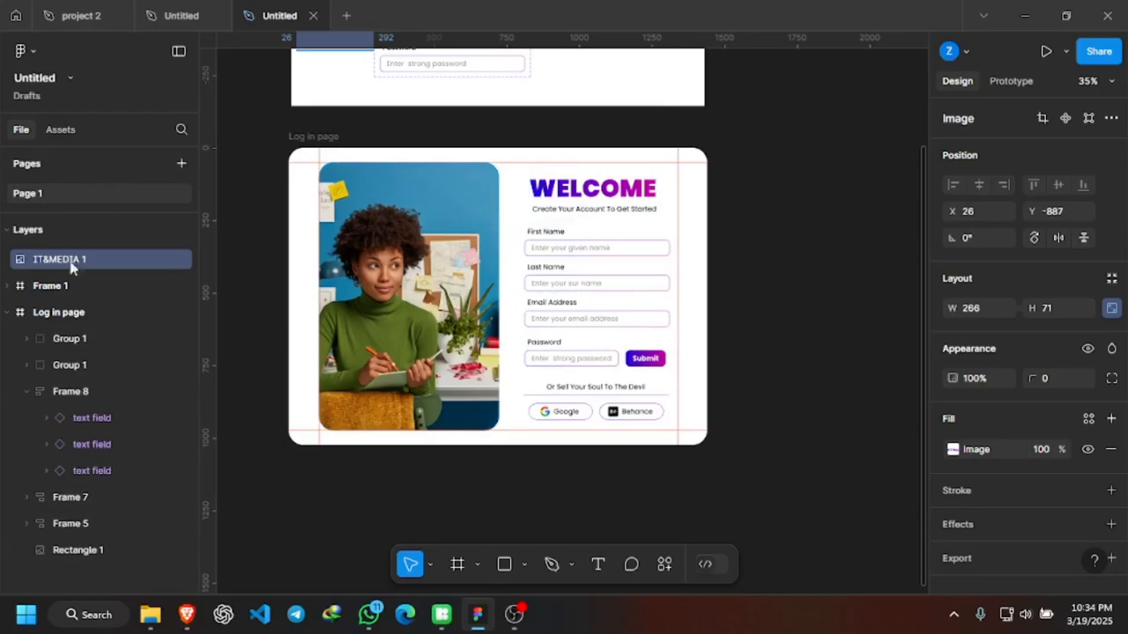
click(86, 312)
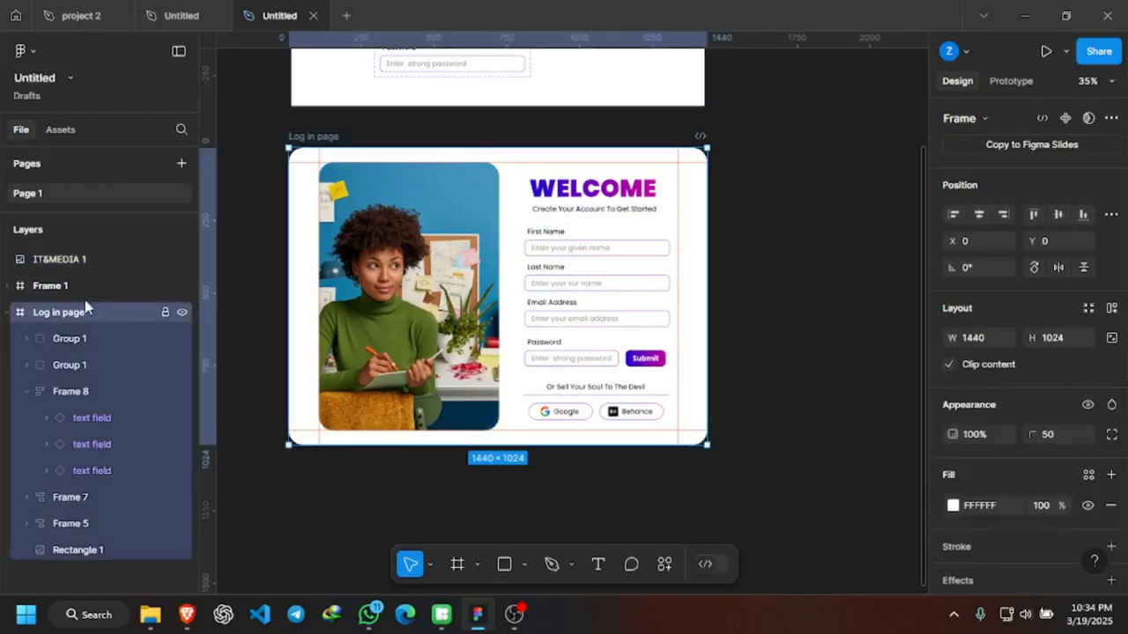
click(93, 258)
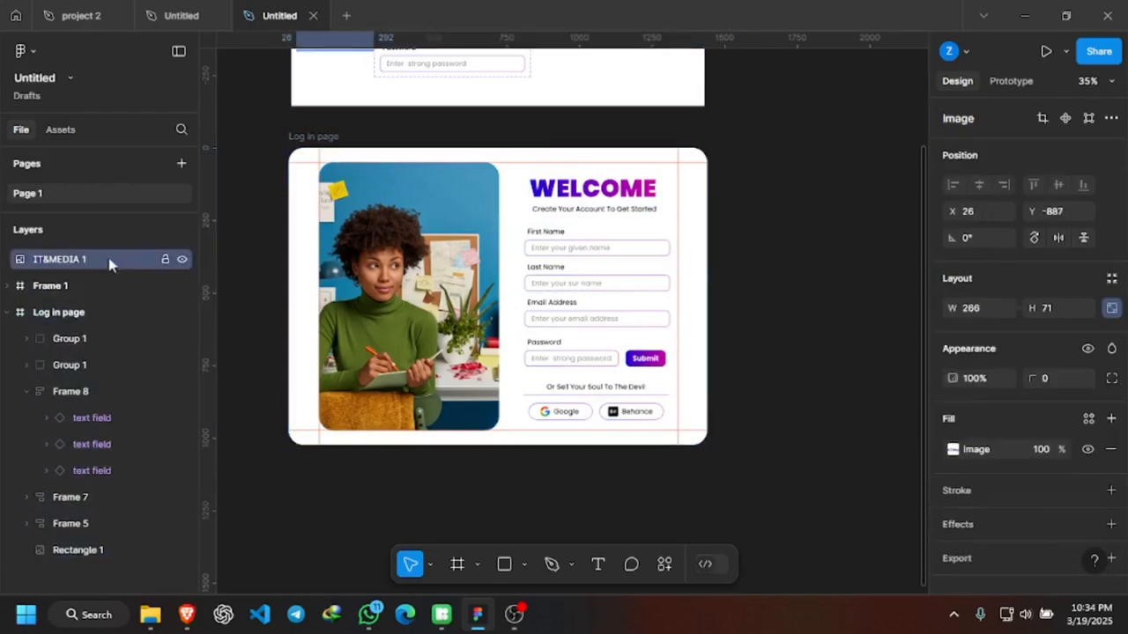
click(181, 259)
click(181, 288)
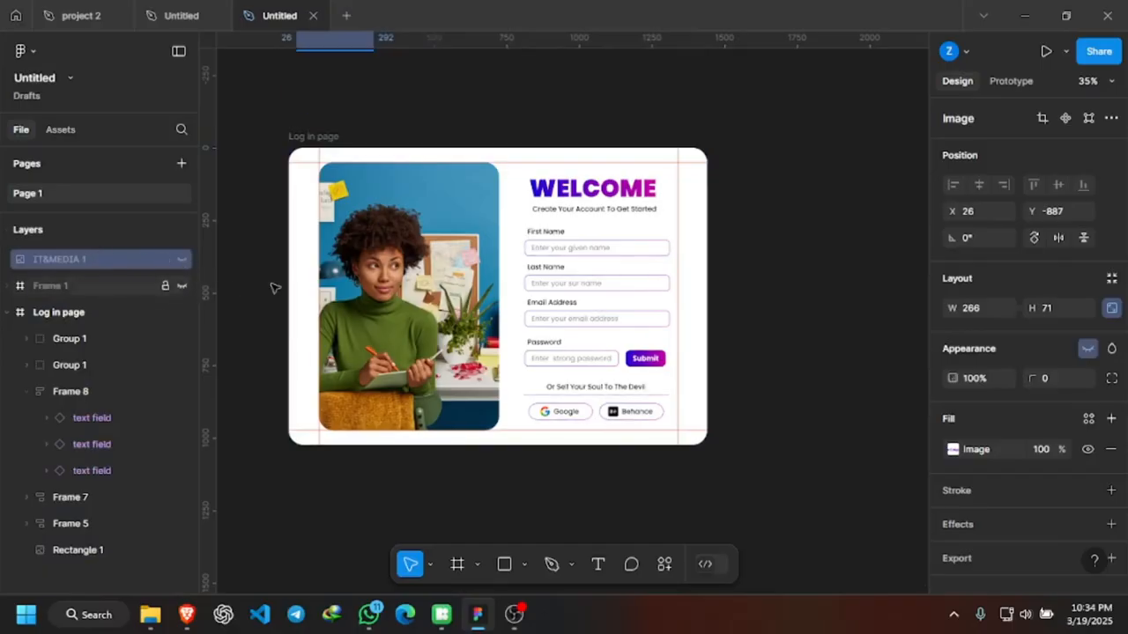
Group the "Or Sell Your Soul To The Devil" divider group with the Google and Behance button group.
scroll(535, 302, down, 3)
scroll(556, 339, up, 2)
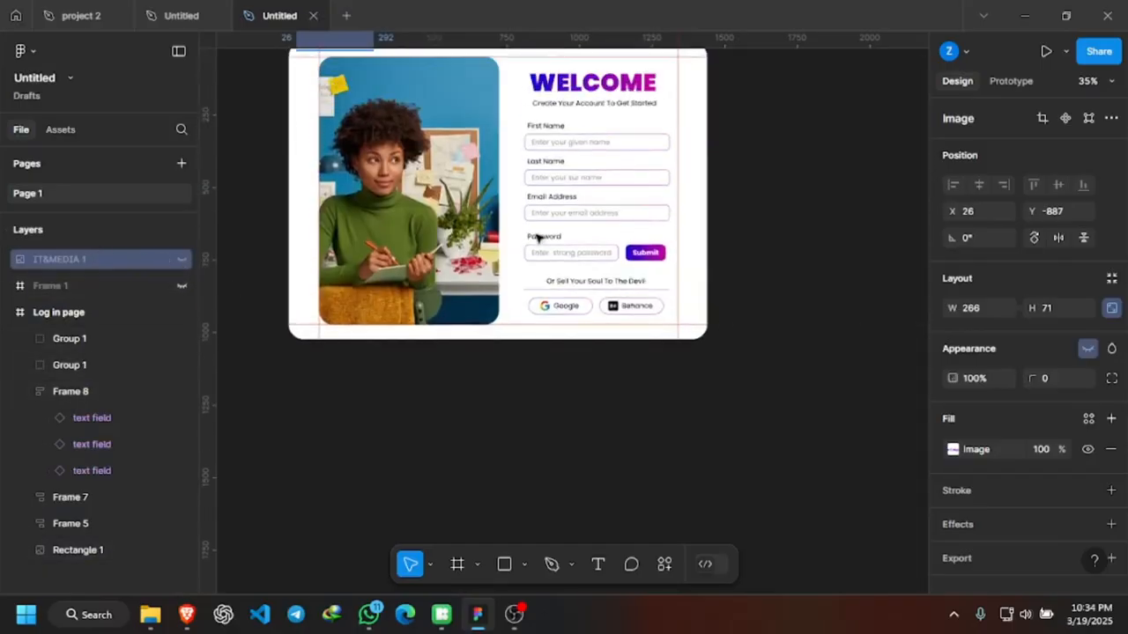
scroll(590, 300, down, 5)
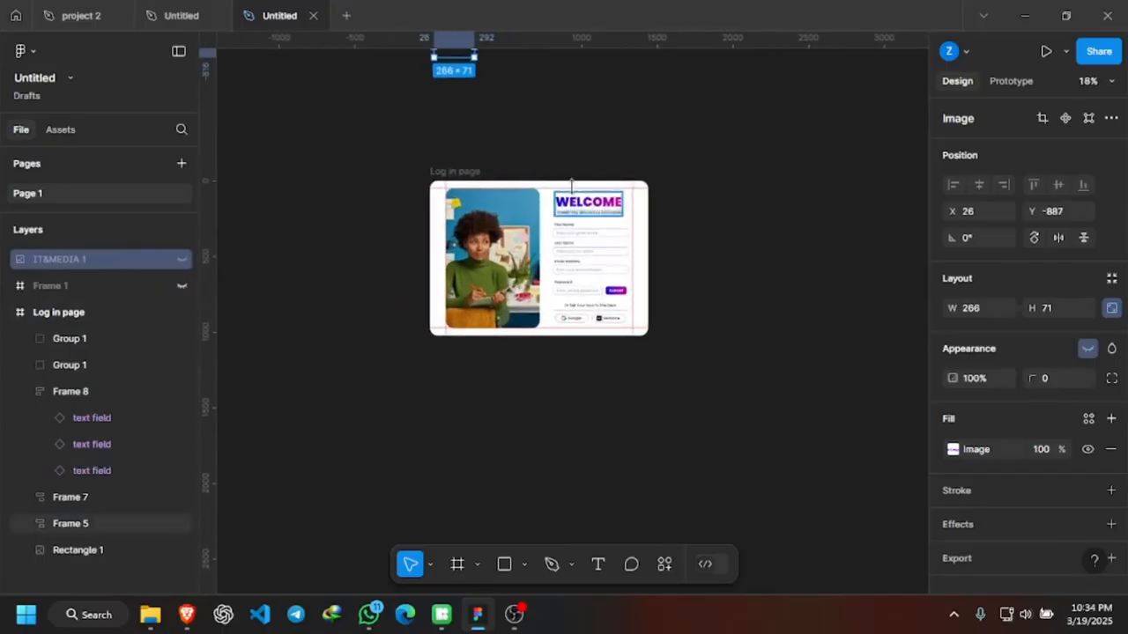
scroll(532, 156, up, 2)
scroll(589, 357, up, 5)
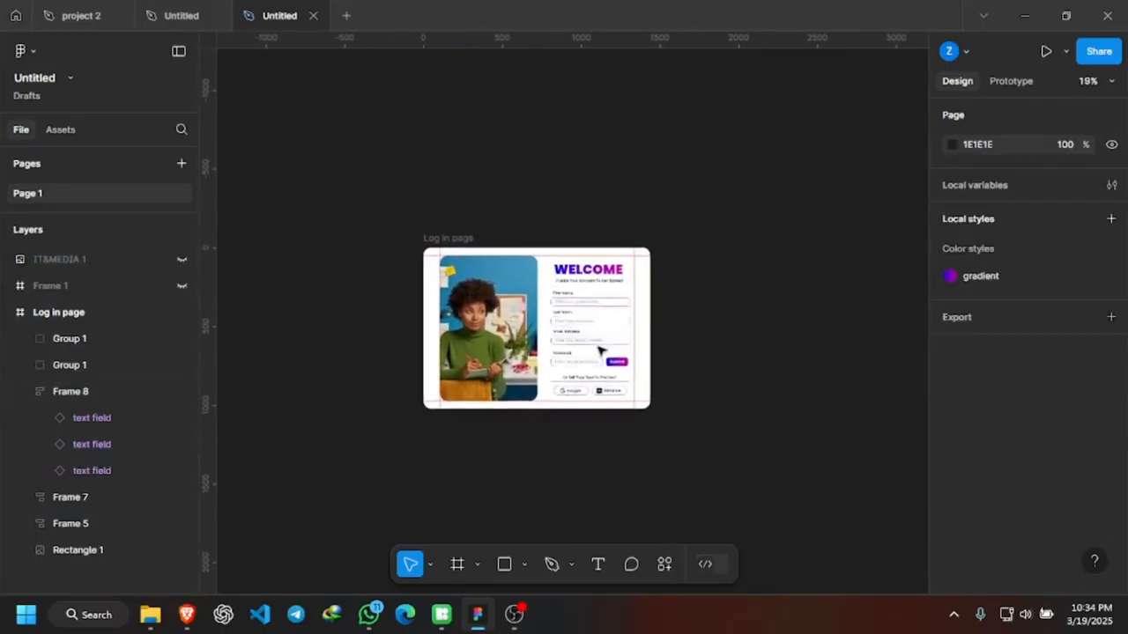
scroll(586, 360, up, 4)
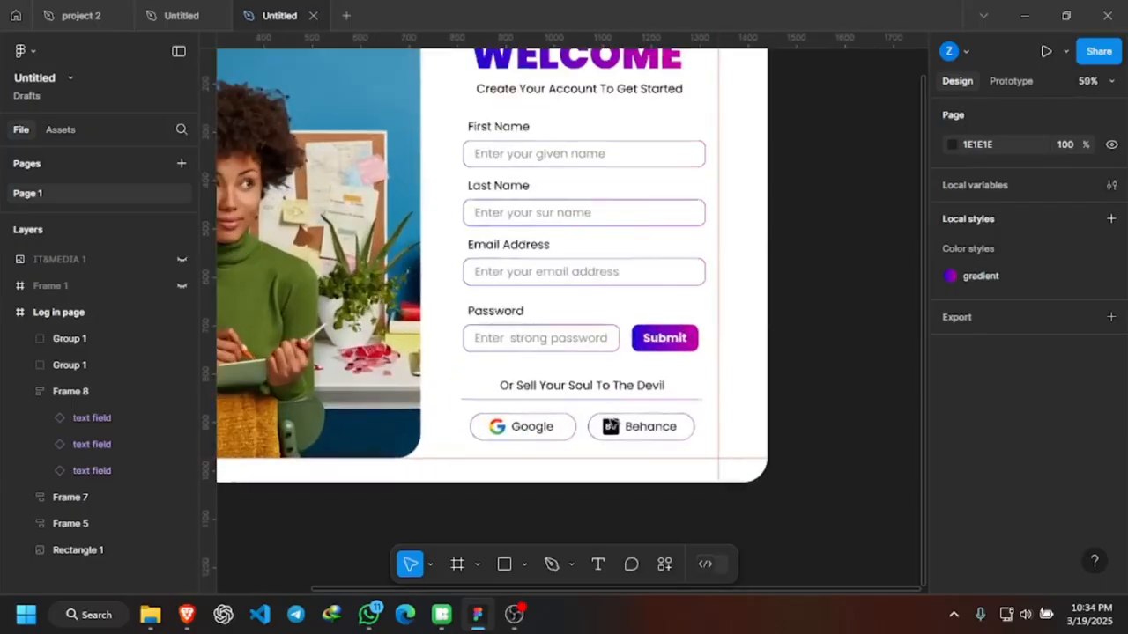
click(599, 390)
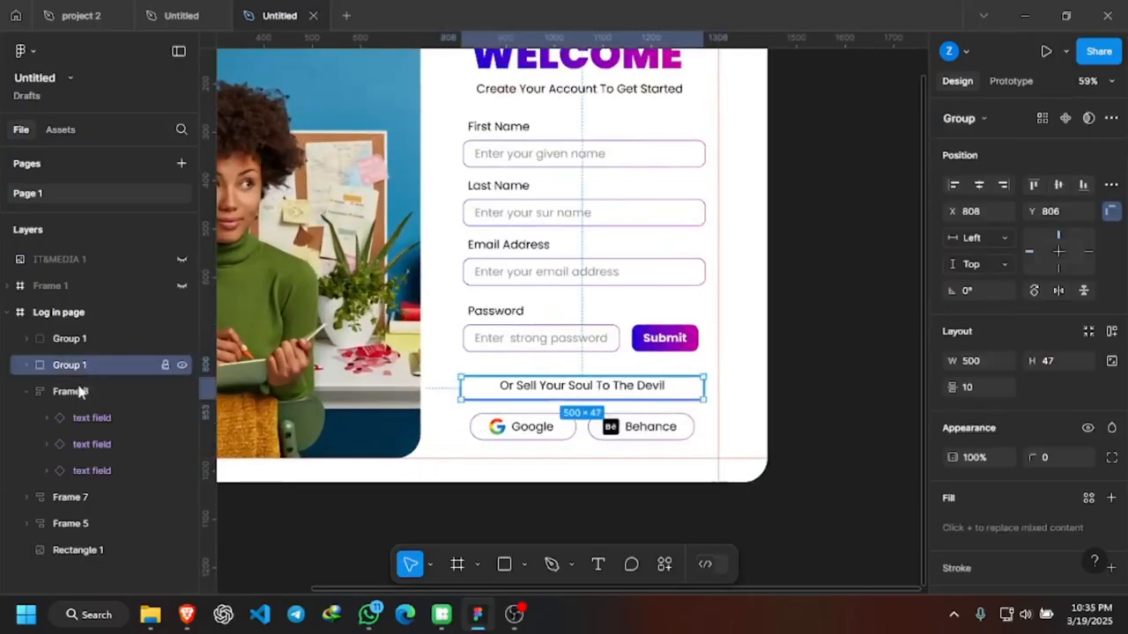
click(183, 340)
click(183, 340)
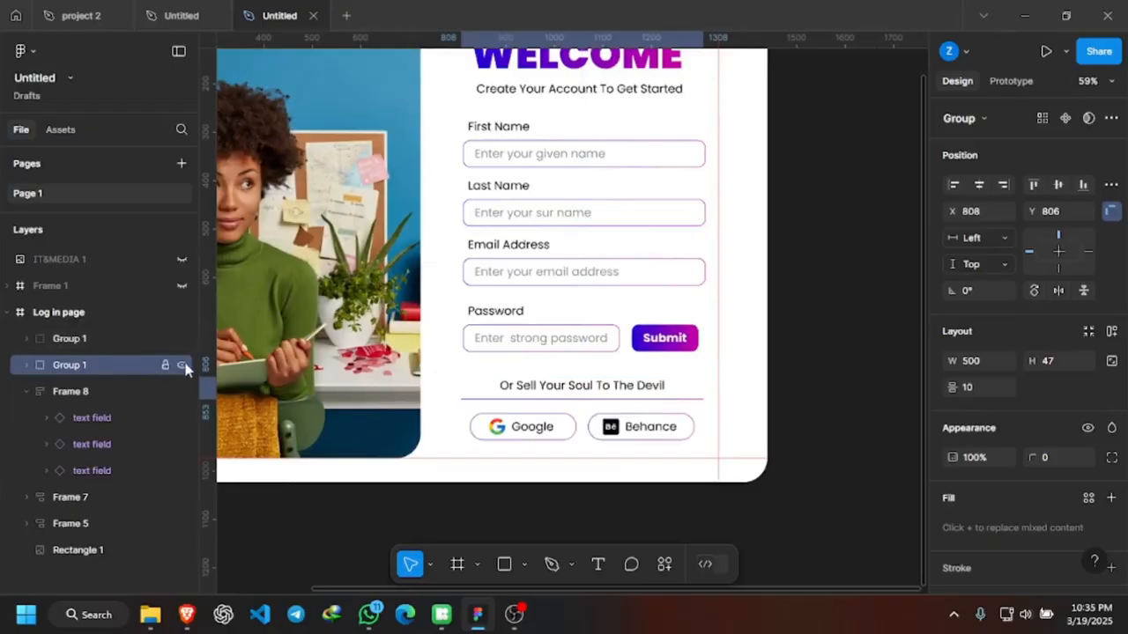
click(185, 368)
click(185, 368)
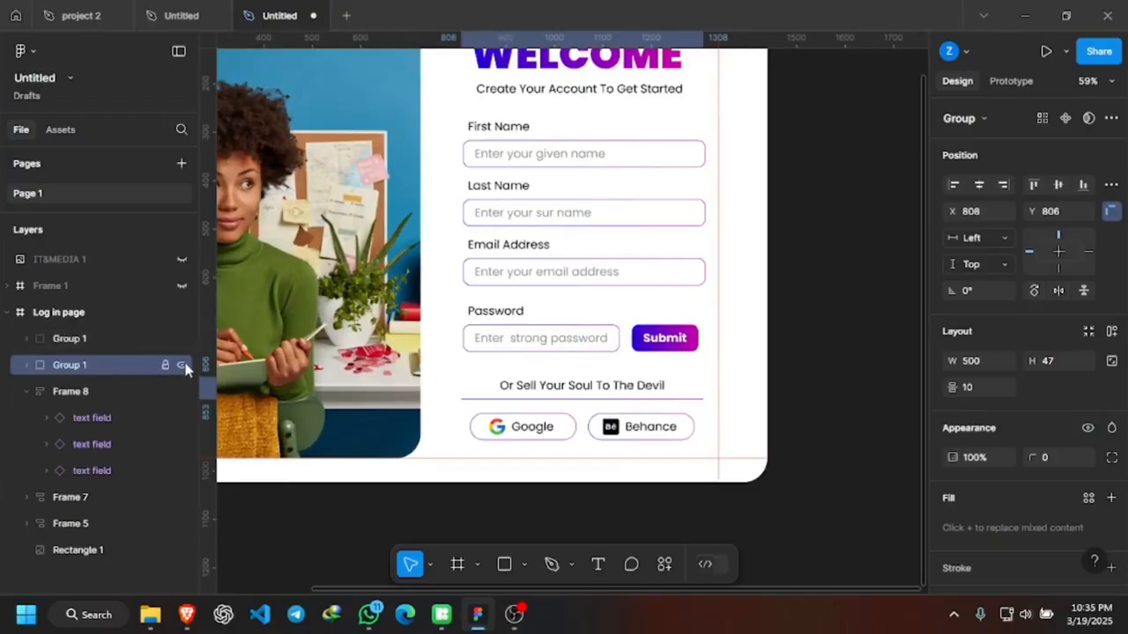
shift+click(103, 341)
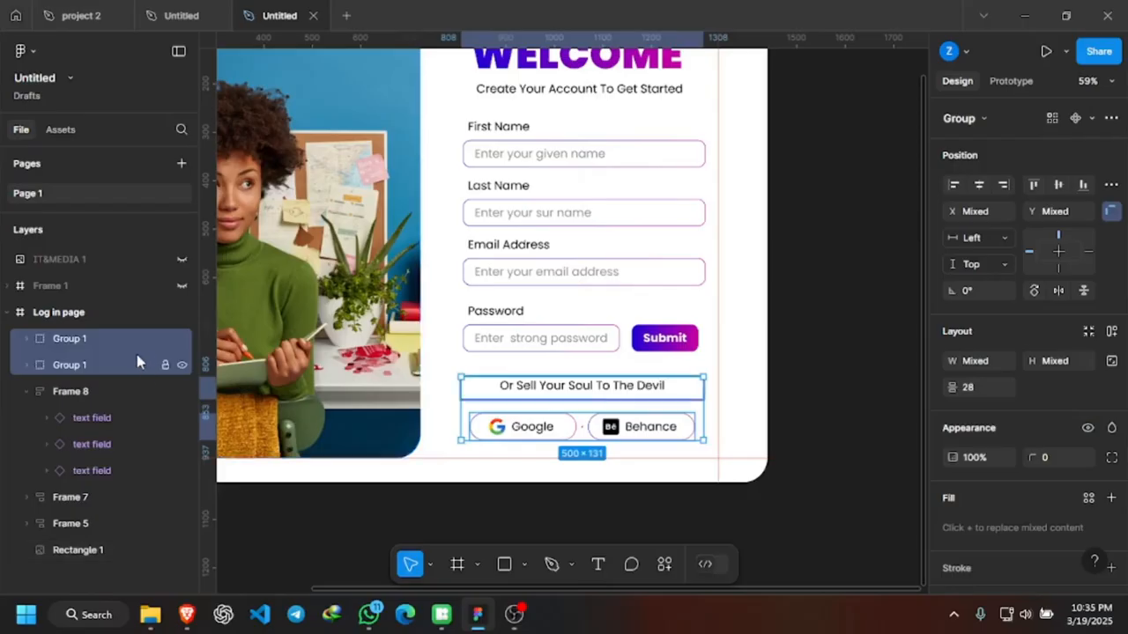
key(ctrl+g)
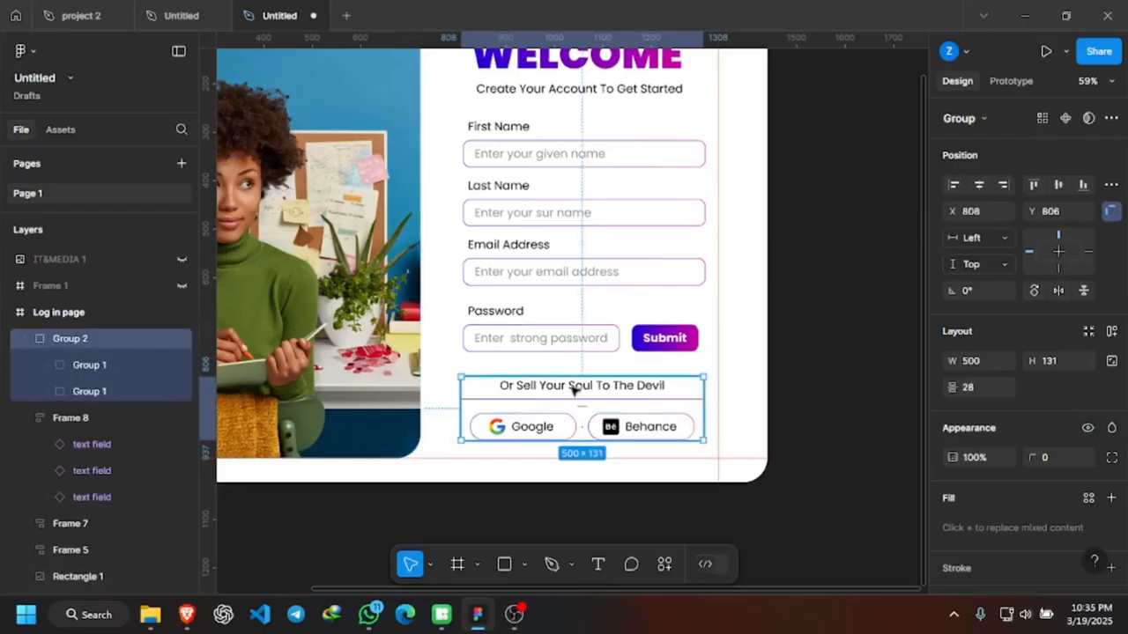
click(607, 332)
shift+click(606, 248)
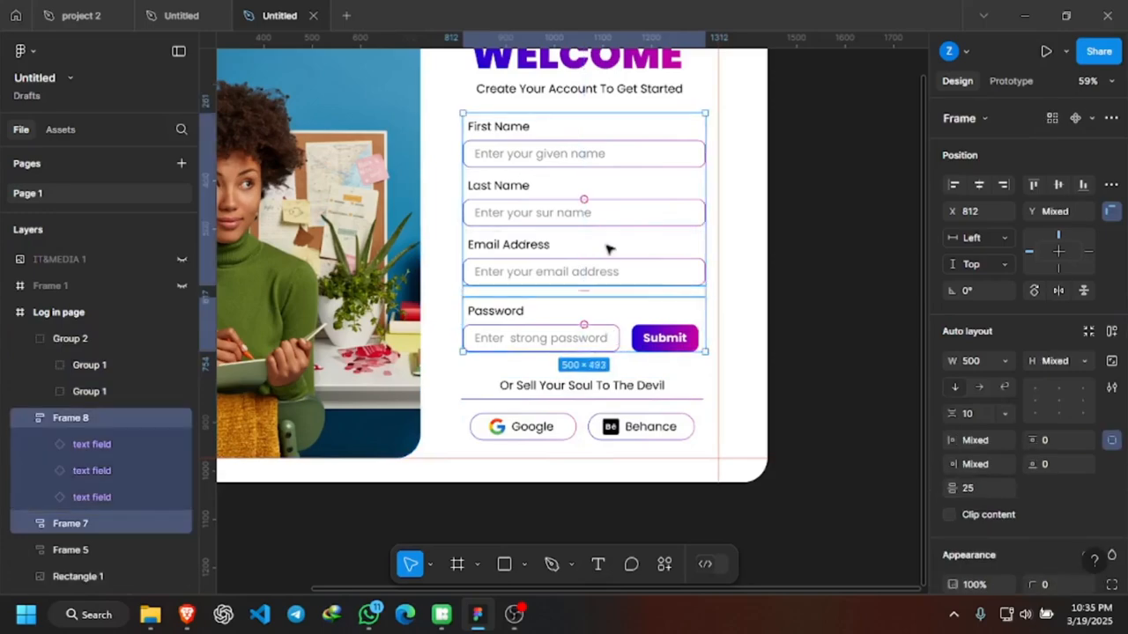
click(821, 252)
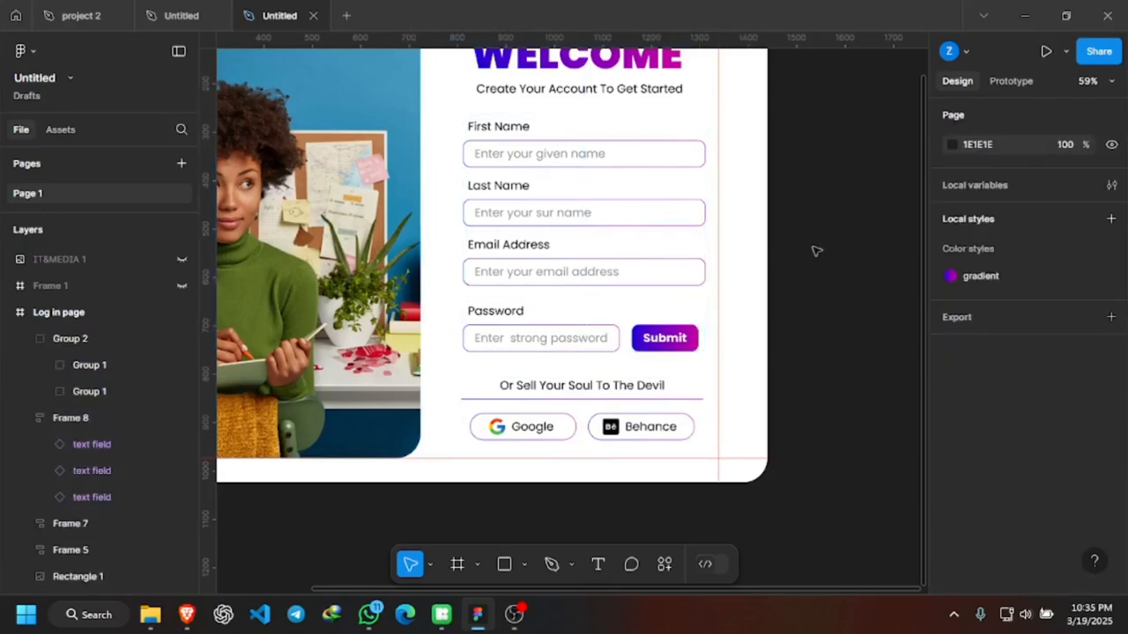
Remove the auto layout from Frame 8 with the First Name, Last Name and Email Address fields, and ungroup it.
click(588, 246)
right_click(587, 246)
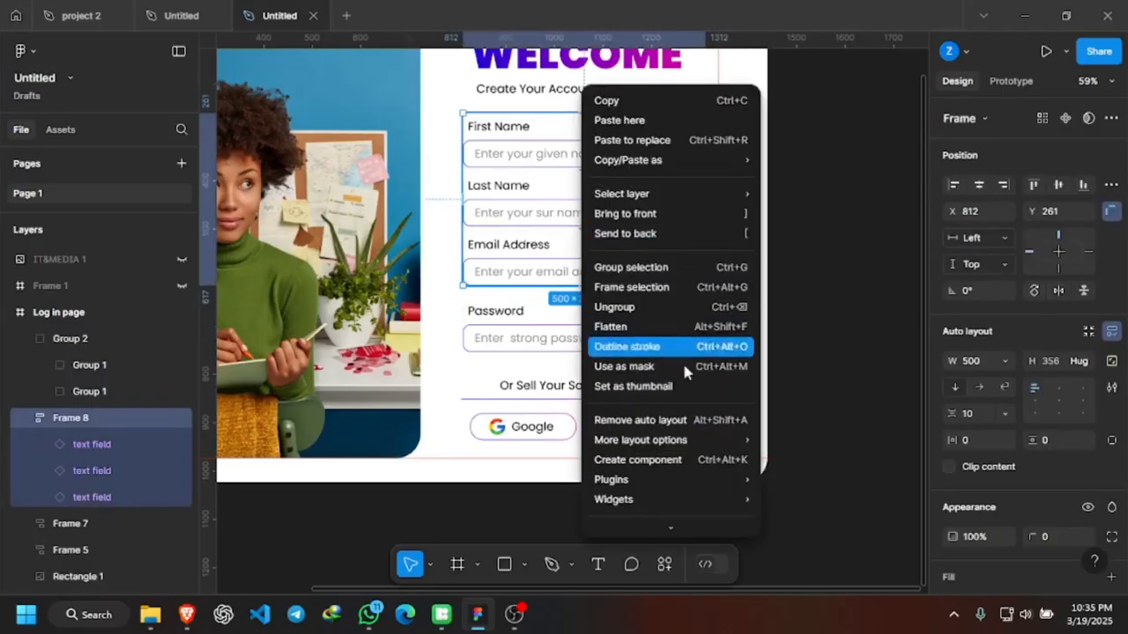
click(679, 429)
click(781, 251)
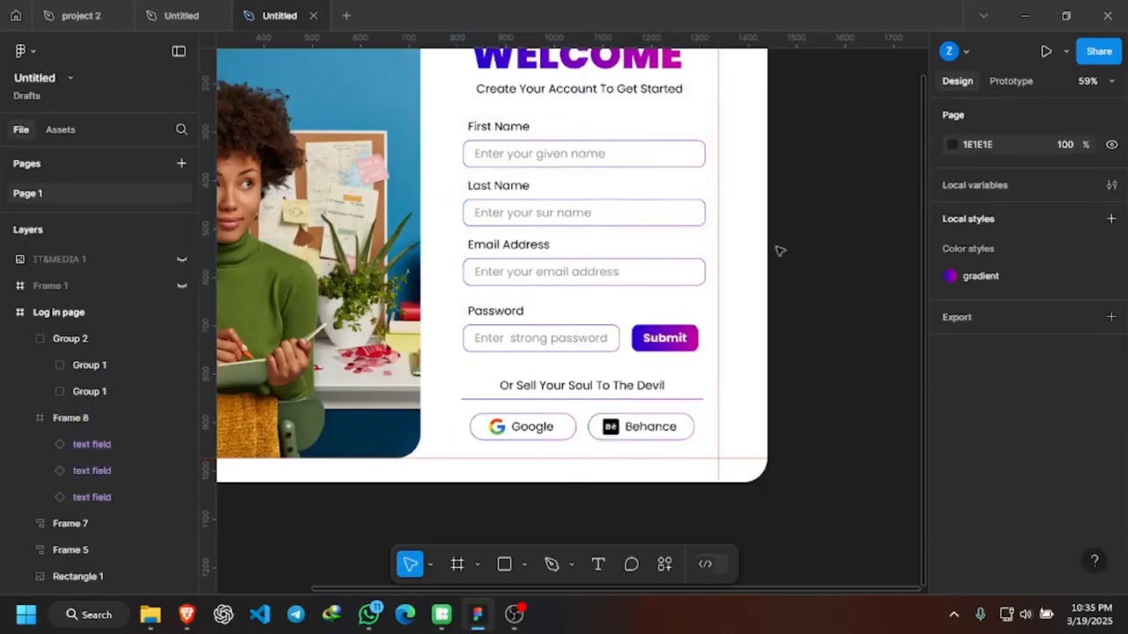
click(619, 217)
right_click(620, 217)
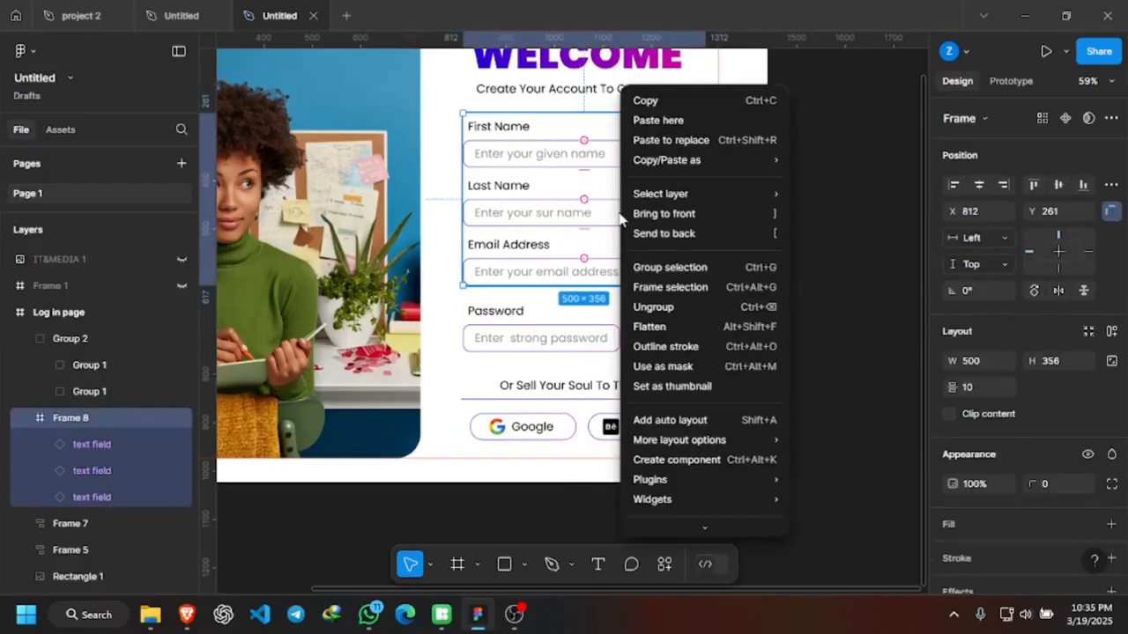
click(702, 307)
click(830, 277)
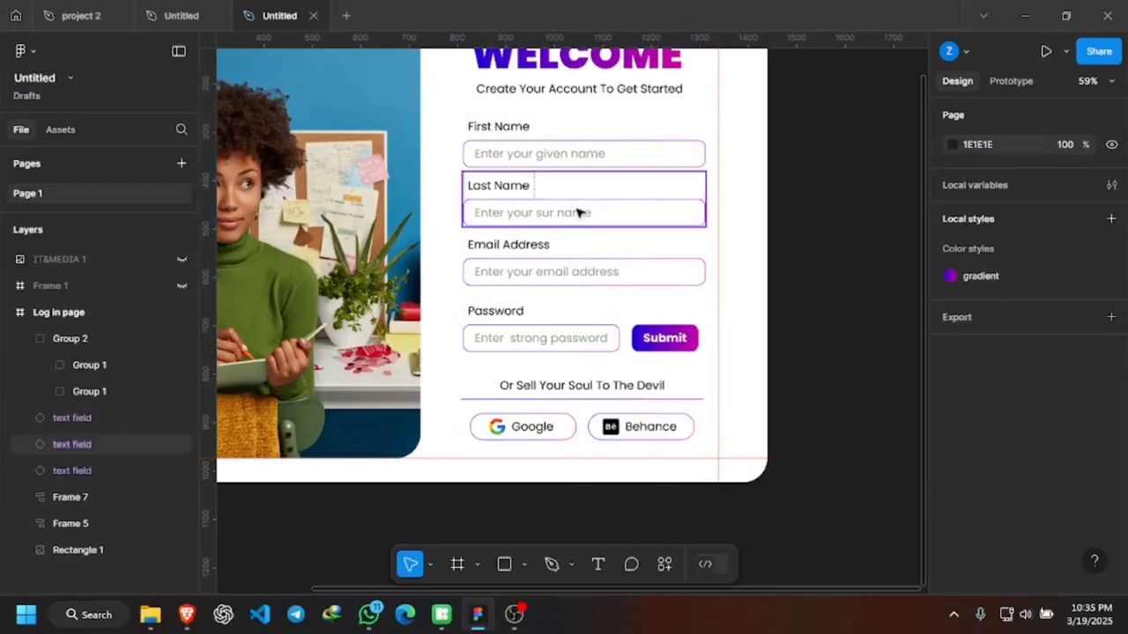
Combine the First Name, Last Name and Email Address fields with the Password and Submit row in one vertical auto layout frame.
click(574, 144)
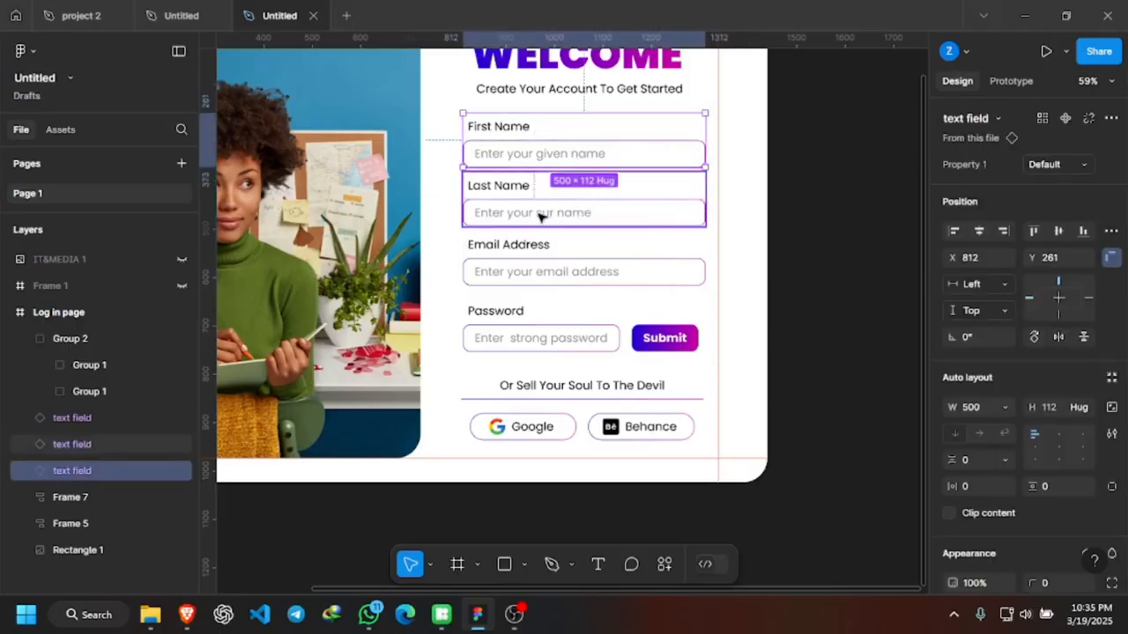
shift+click(541, 216)
shift+click(543, 271)
shift+click(545, 322)
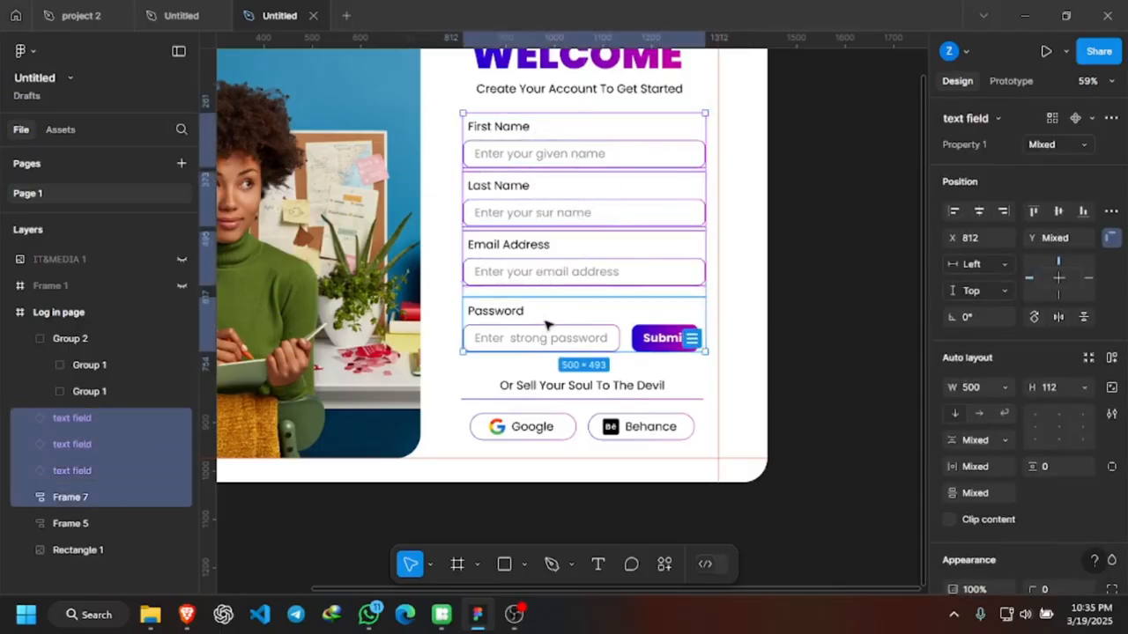
key(shift+a)
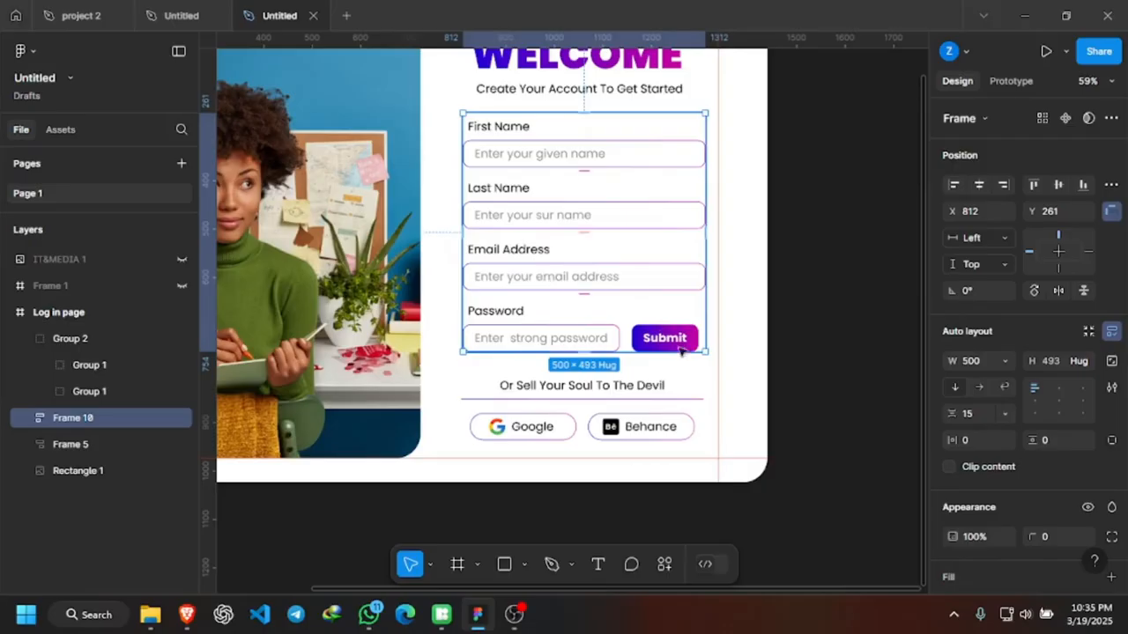
click(730, 332)
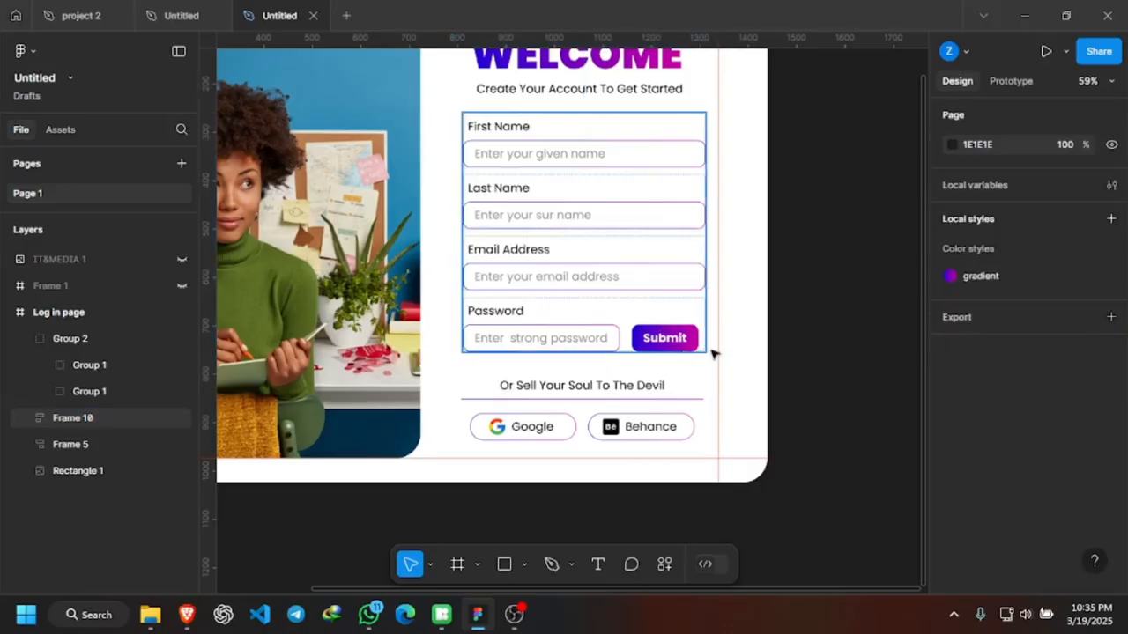
drag(677, 341, 654, 336)
key(ctrl+z)
Wrap the form fields frame and the divider and sign-in button group together in a vertical auto layout frame.
click(617, 253)
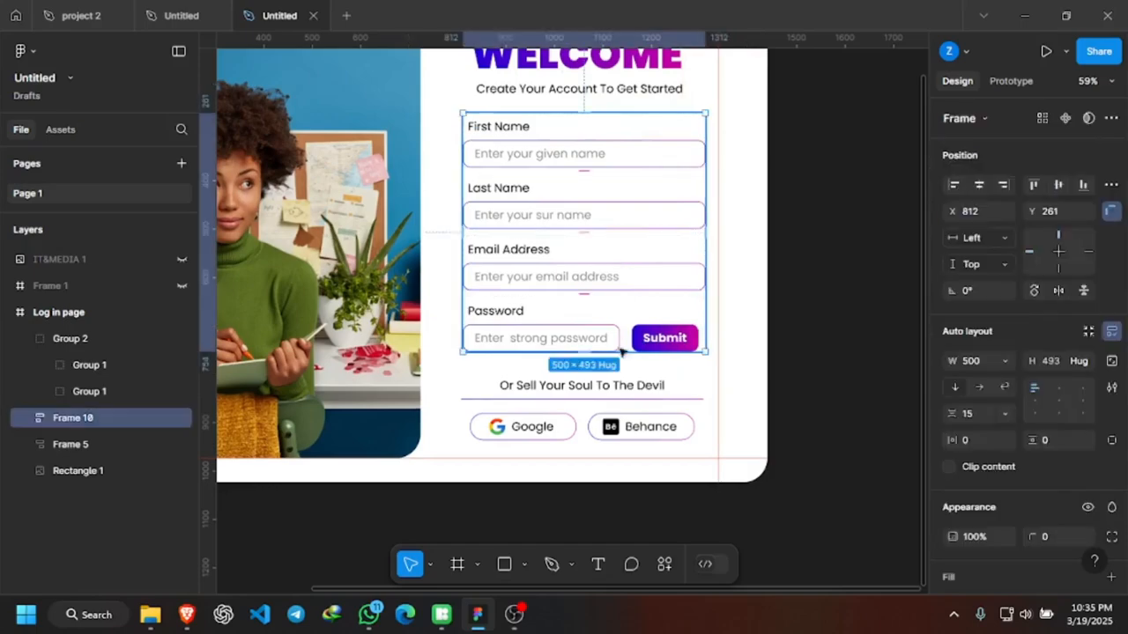
shift+click(590, 402)
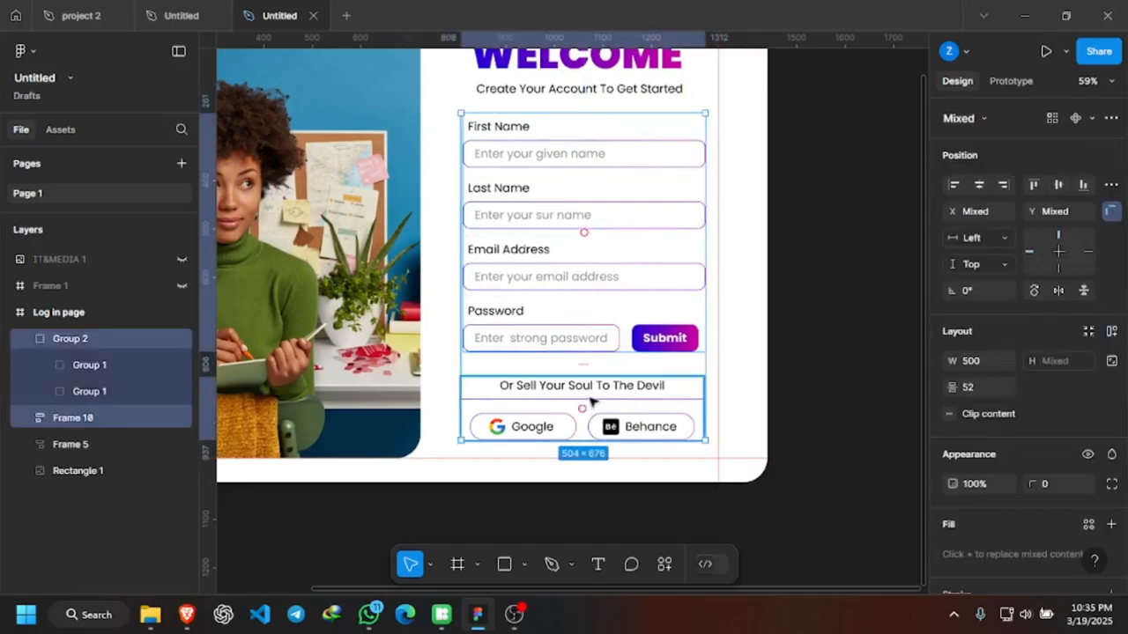
key(shift+a)
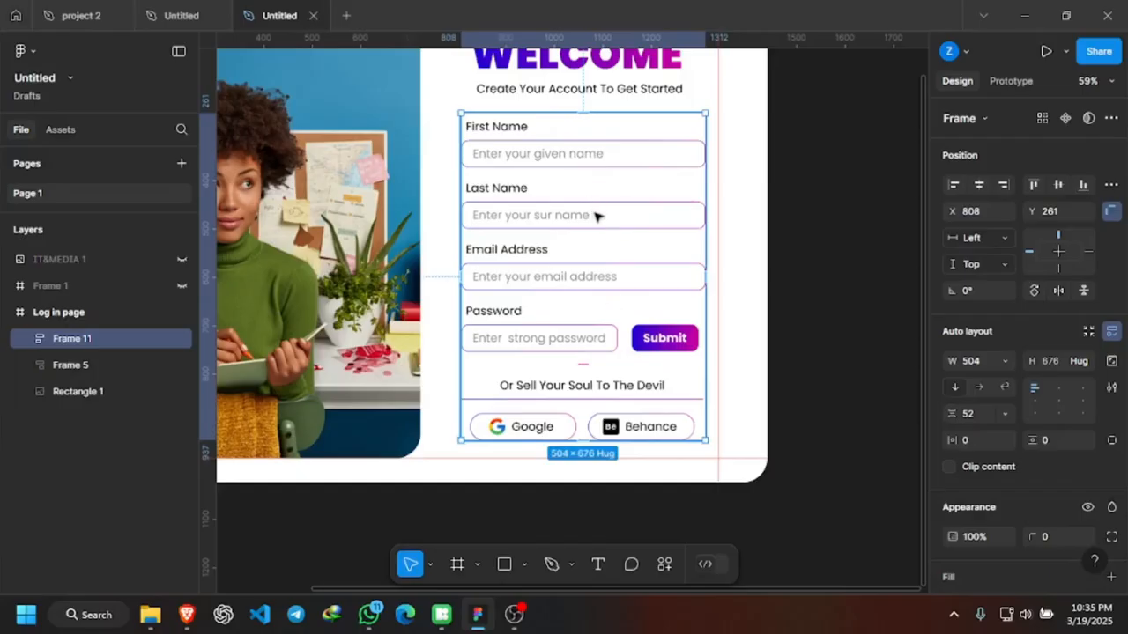
Move the form frame up to X 810, Y 244 beneath the heading, and align the form and WELCOME heading frames on their horizontal centres.
drag(595, 216, 597, 209)
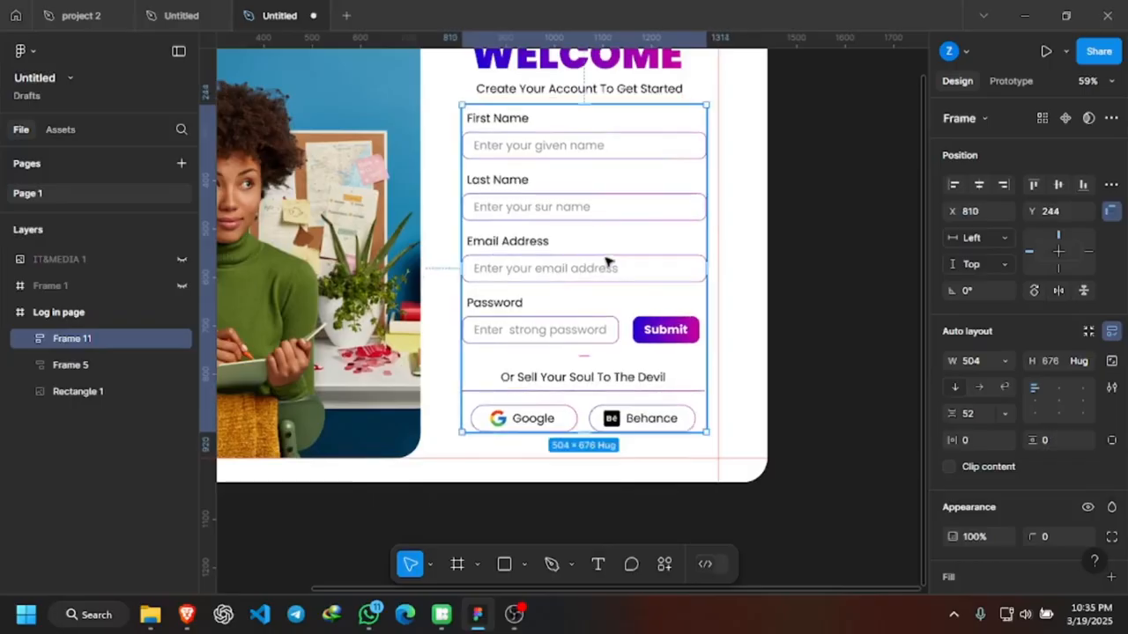
scroll(604, 260, up, 2)
scroll(604, 262, down, 3)
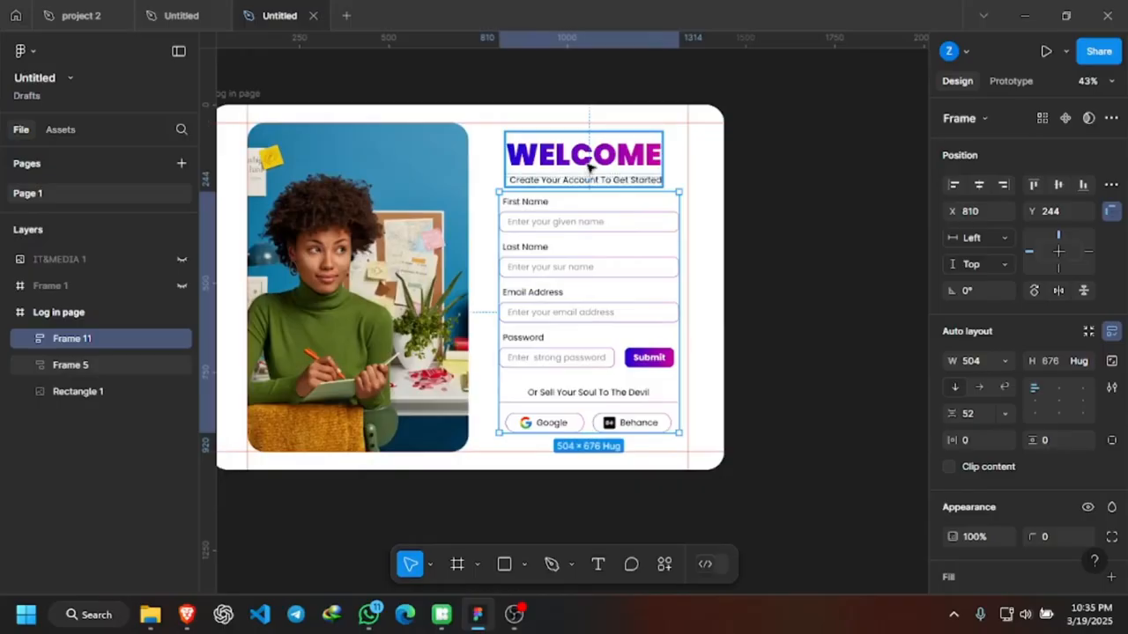
shift+click(588, 174)
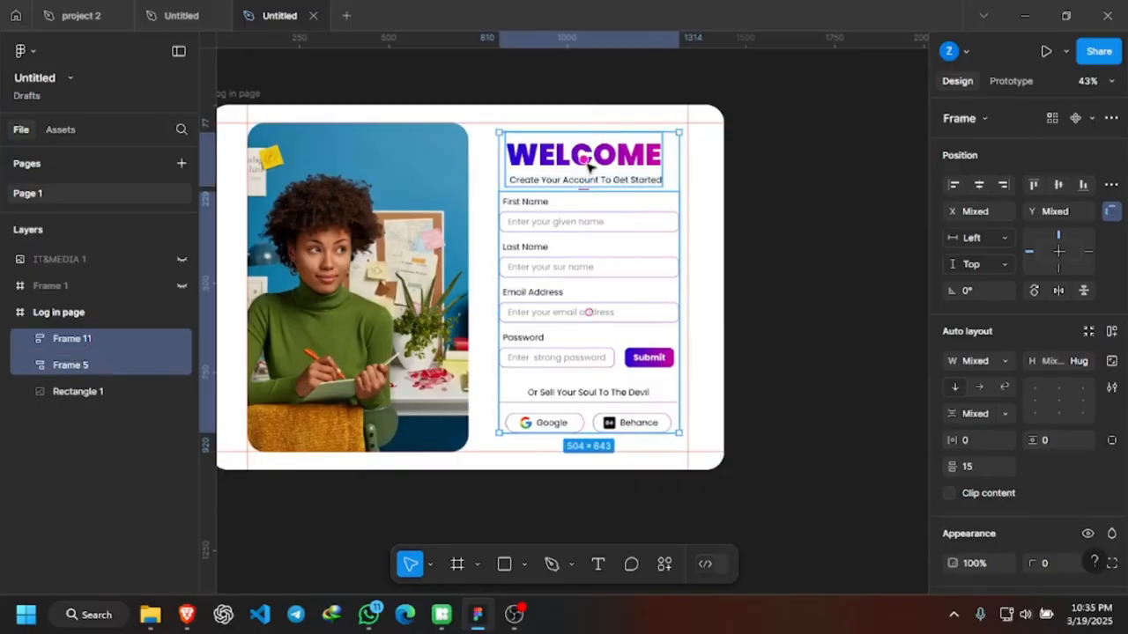
click(979, 185)
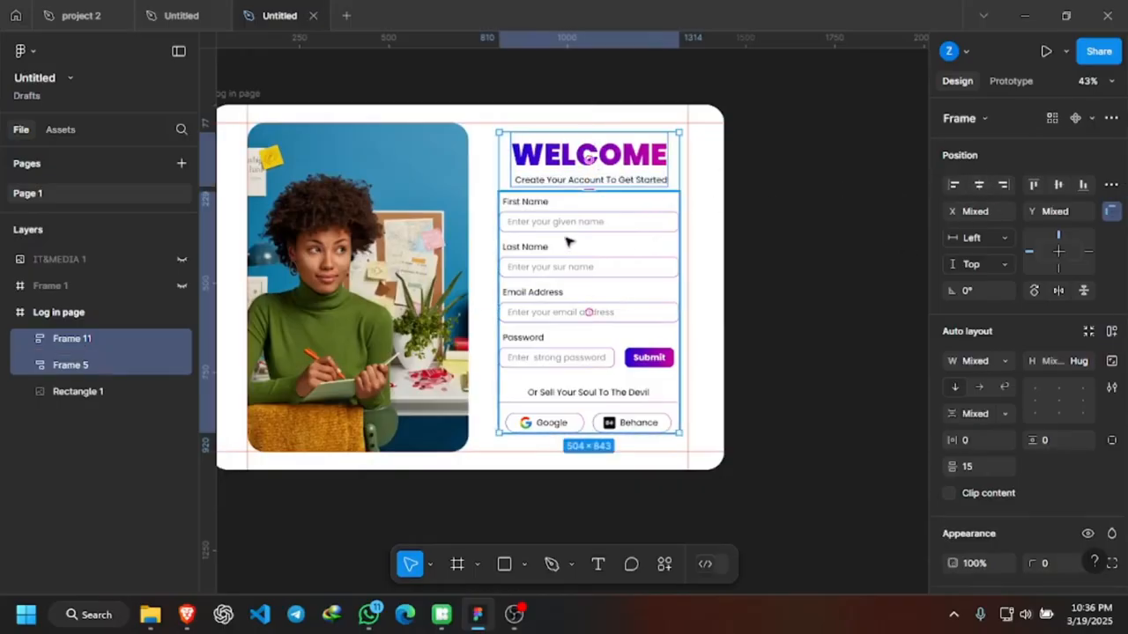
Wrap the WELCOME heading frame and the form frame in one vertical auto layout frame and centre it vertically on the Log in page.
key(shift+a)
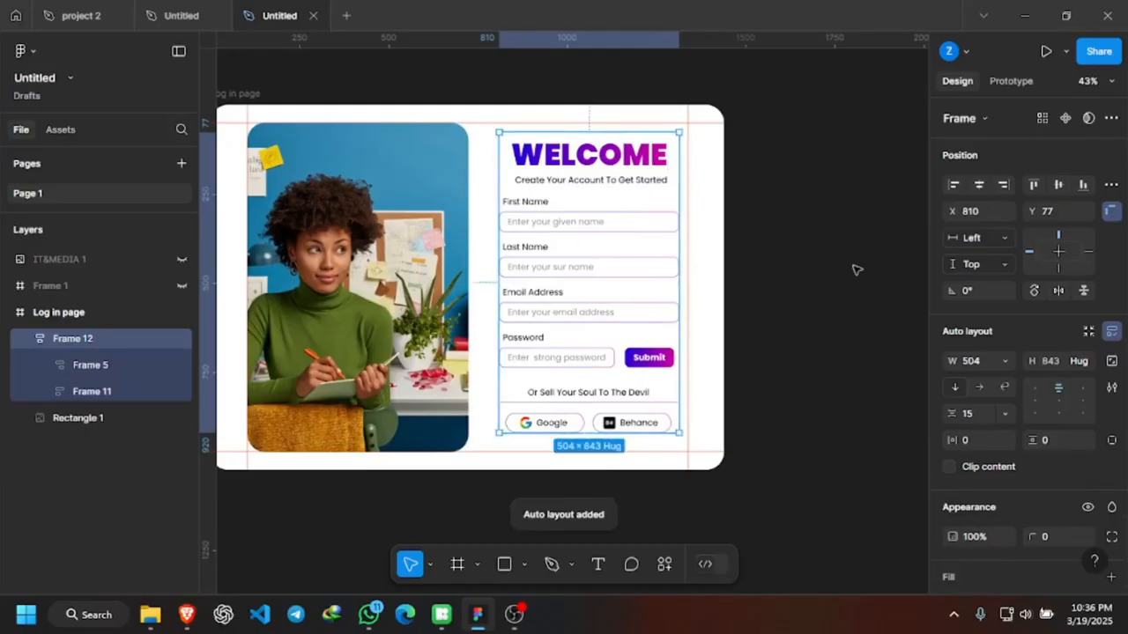
click(1058, 185)
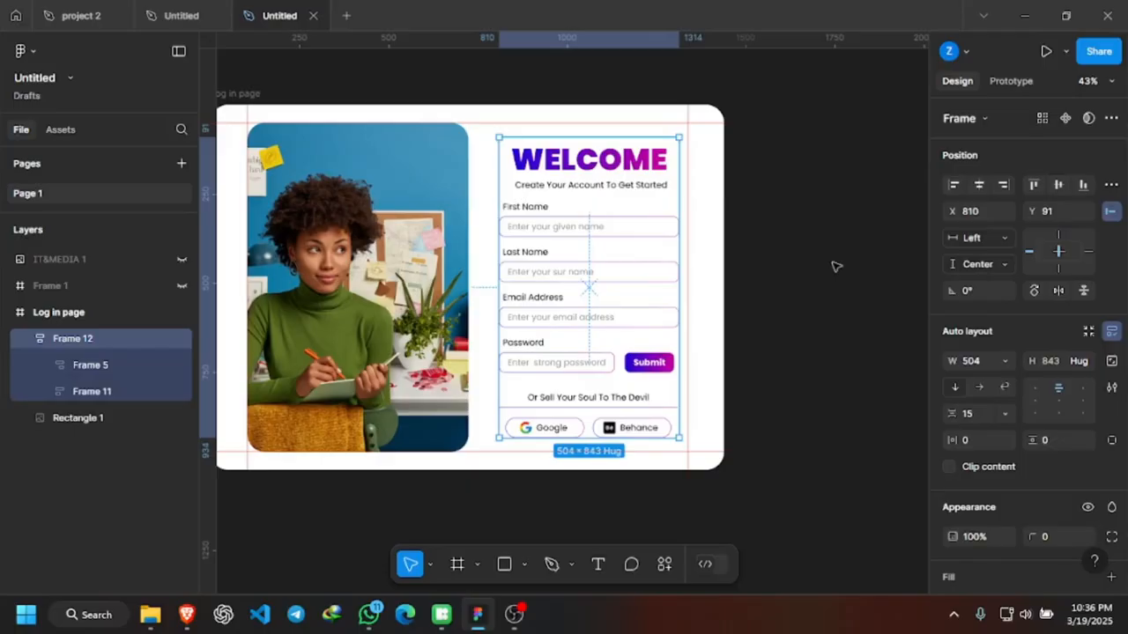
scroll(705, 292, down, 2)
scroll(540, 261, up, 4)
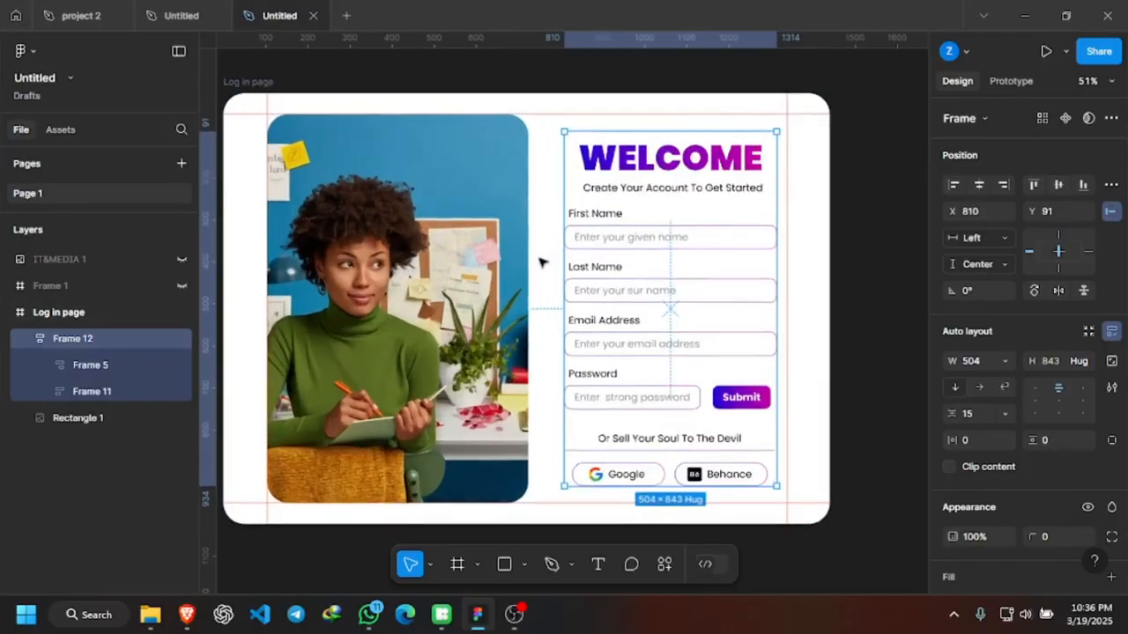
scroll(540, 261, down, 2)
click(844, 261)
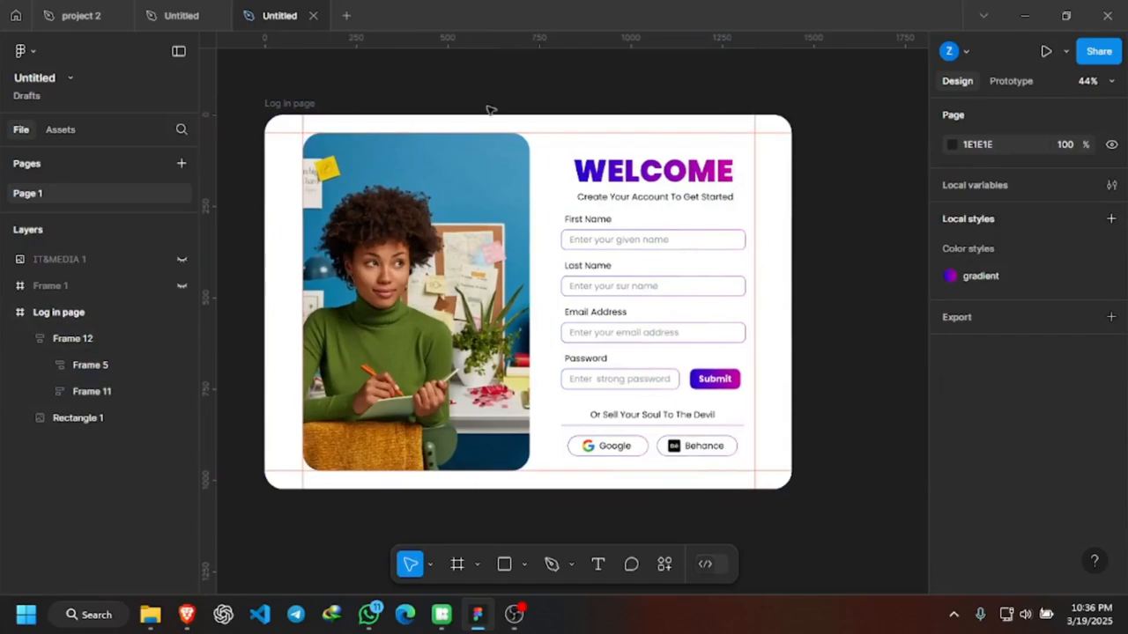
Change the Log in page frame's fill to the light pink F9E5E5.
click(282, 105)
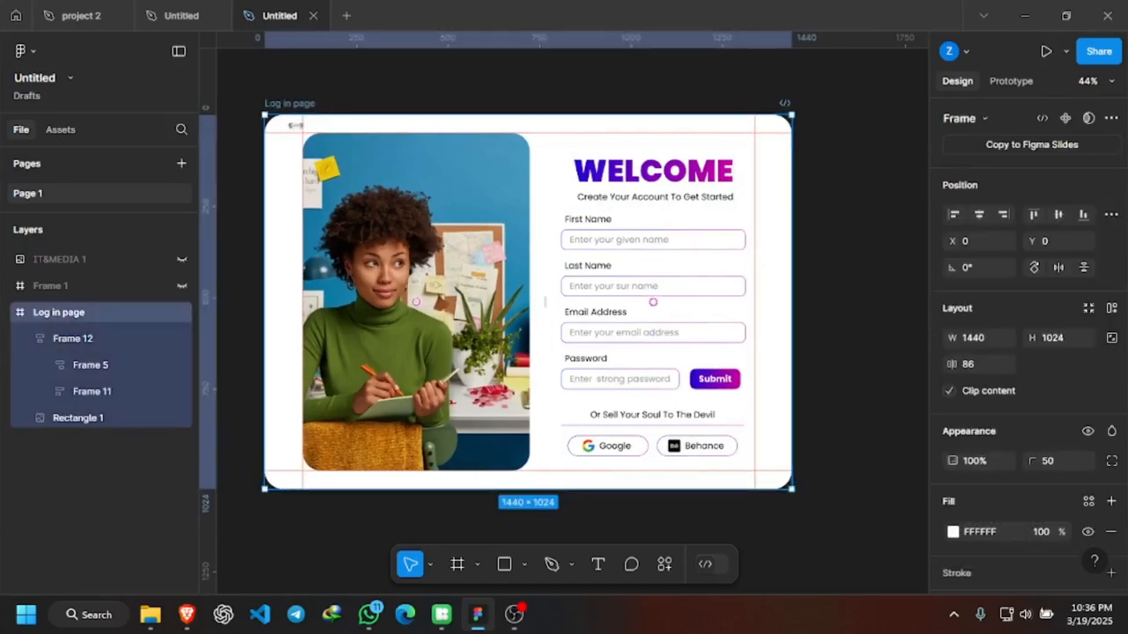
click(953, 533)
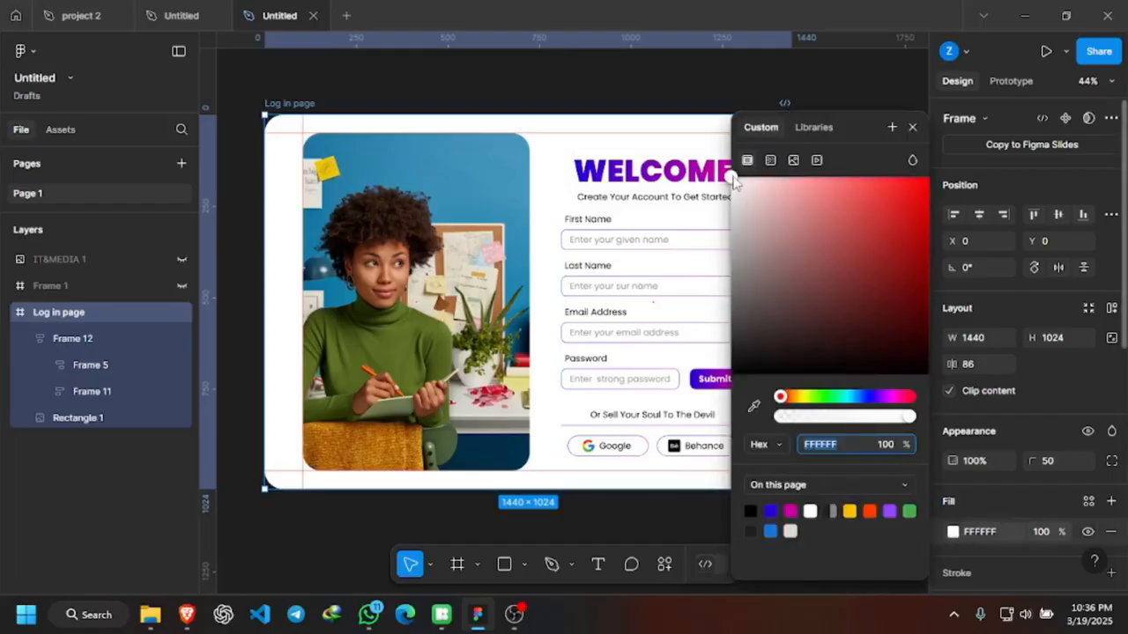
drag(734, 180, 747, 182)
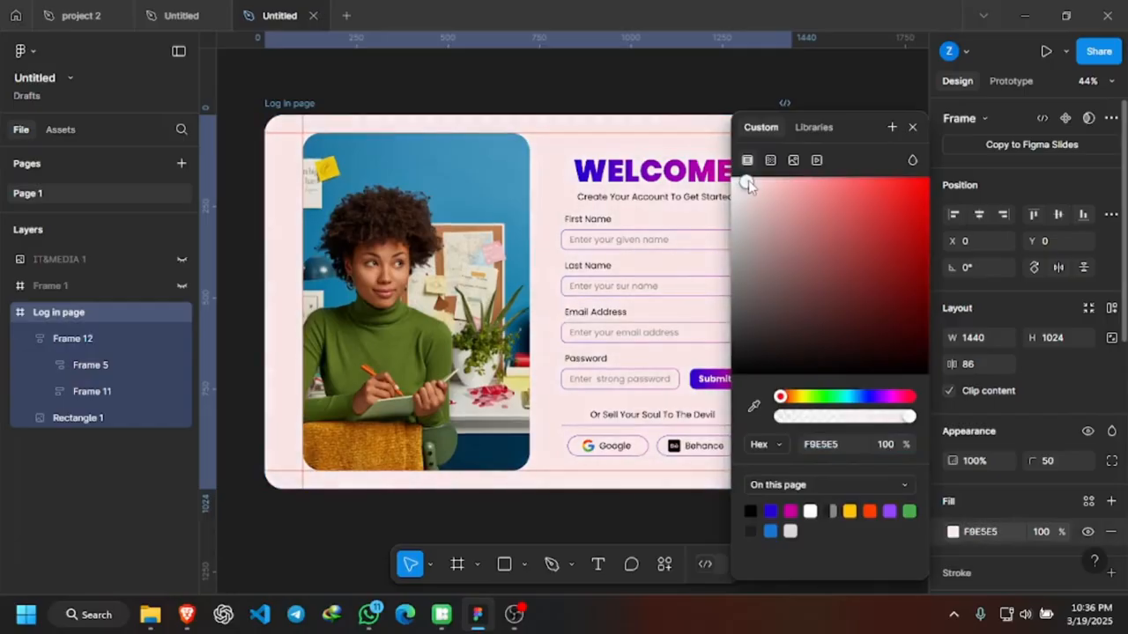
click(686, 510)
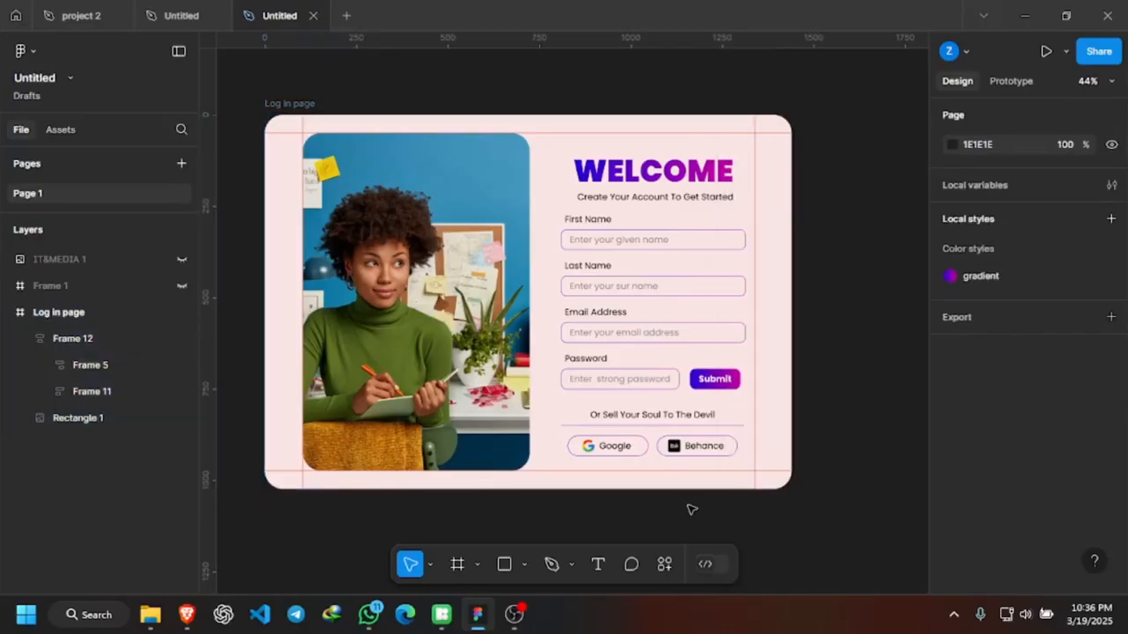
Review the finished Log in page, checking the heading, form fields and sign-in buttons against the new background.
scroll(614, 273, down, 2)
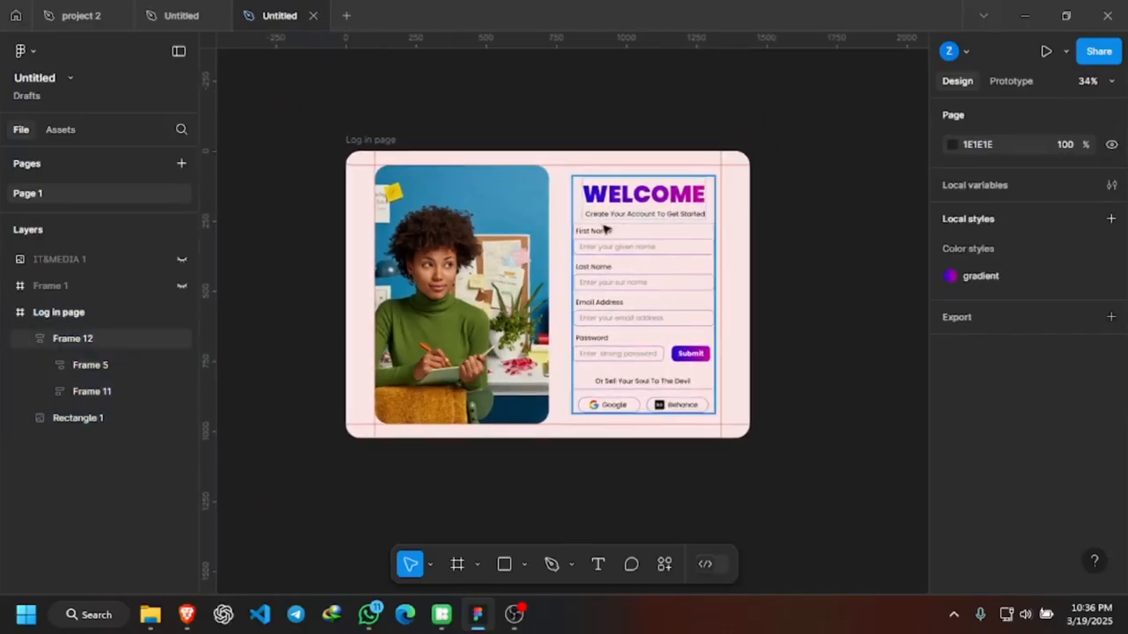
scroll(605, 220, up, 3)
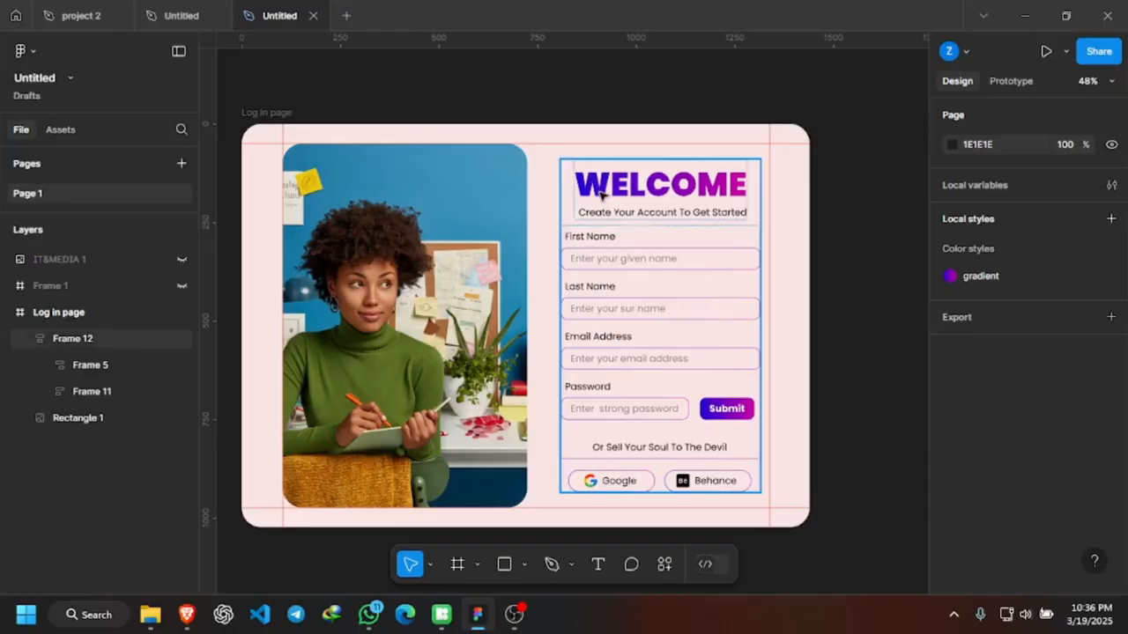
scroll(602, 193, down, 1)
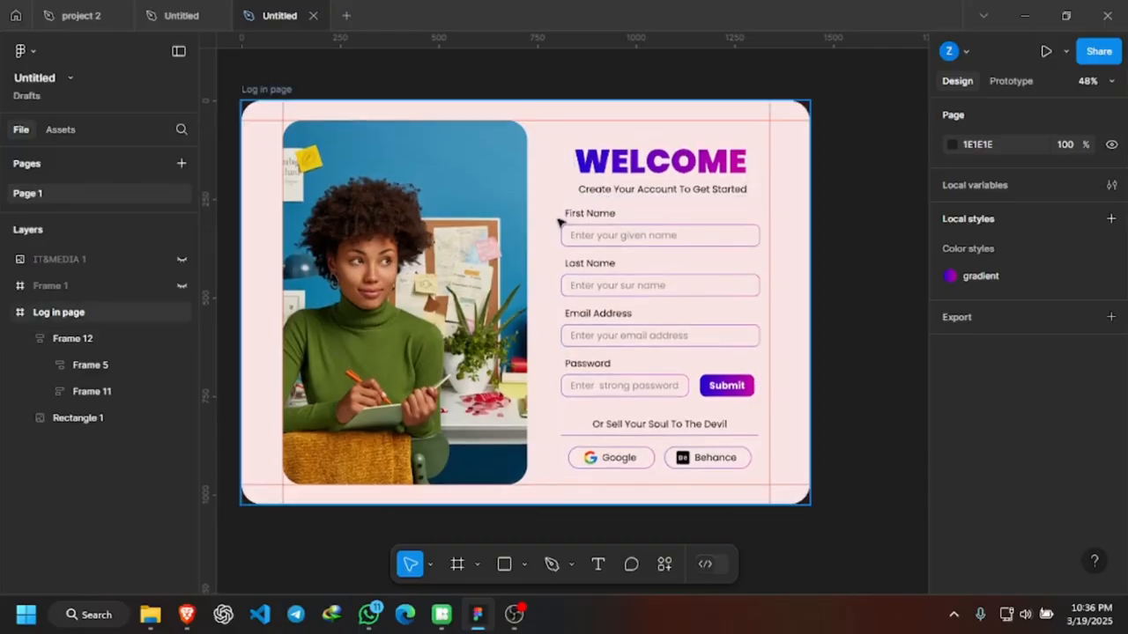
scroll(531, 237, up, 1)
scroll(532, 236, up, 1)
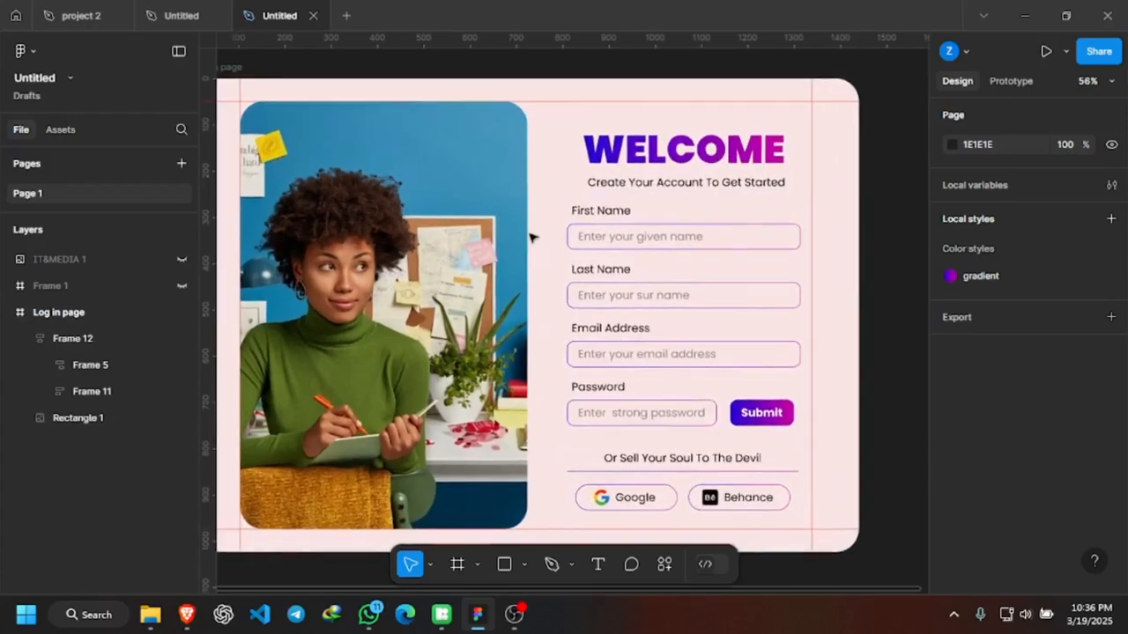
scroll(593, 261, down, 1)
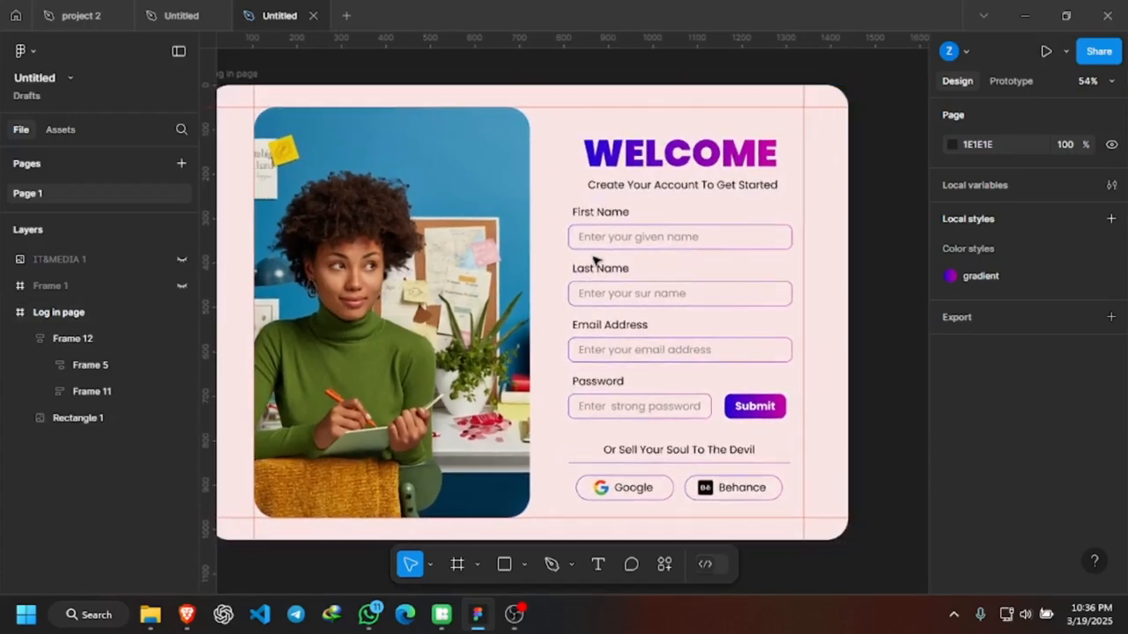
scroll(685, 272, up, 4)
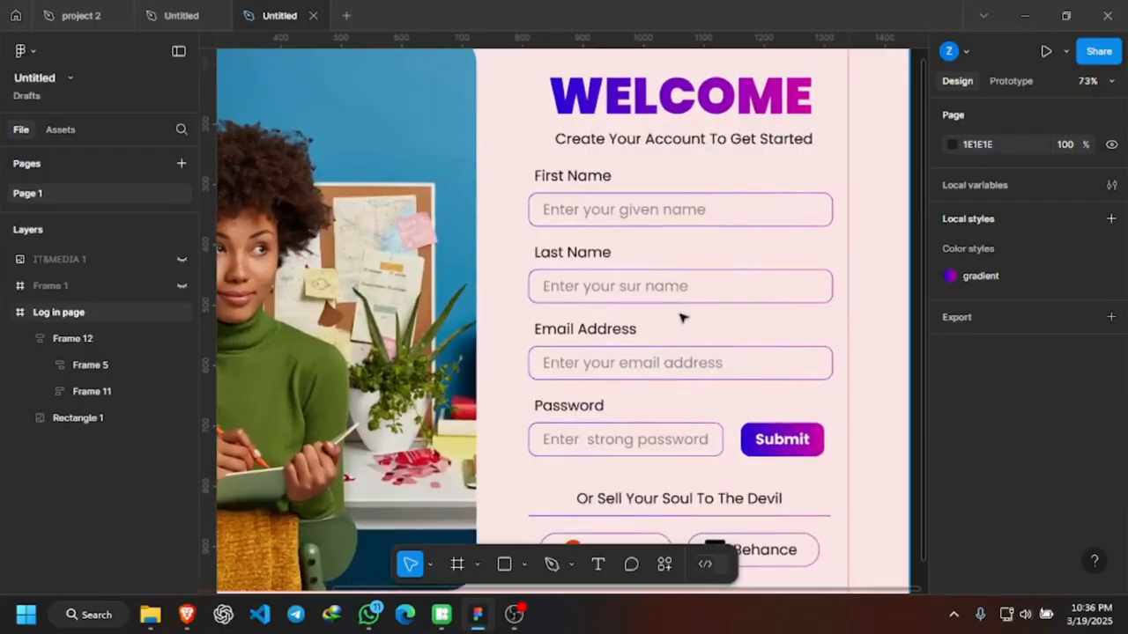
scroll(688, 246, down, 3)
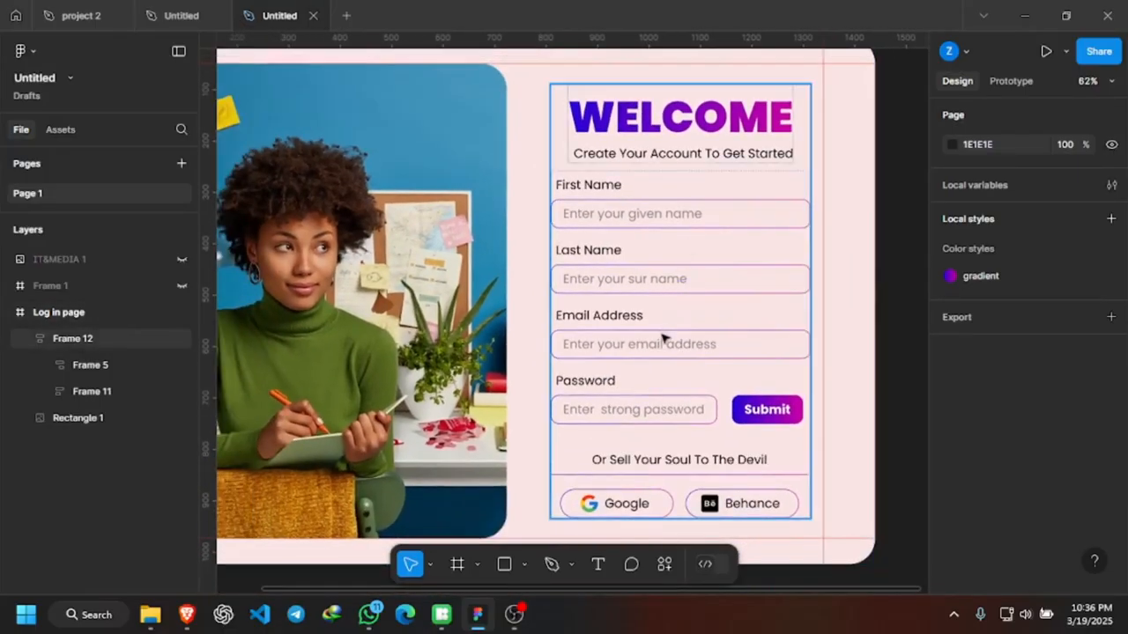
click(513, 614)
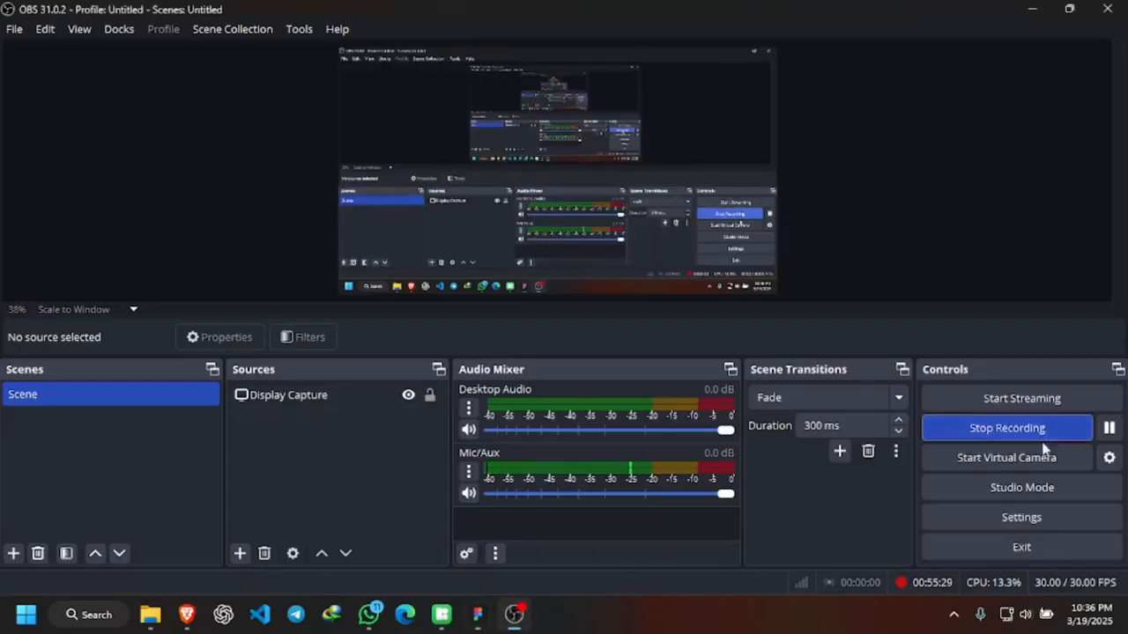